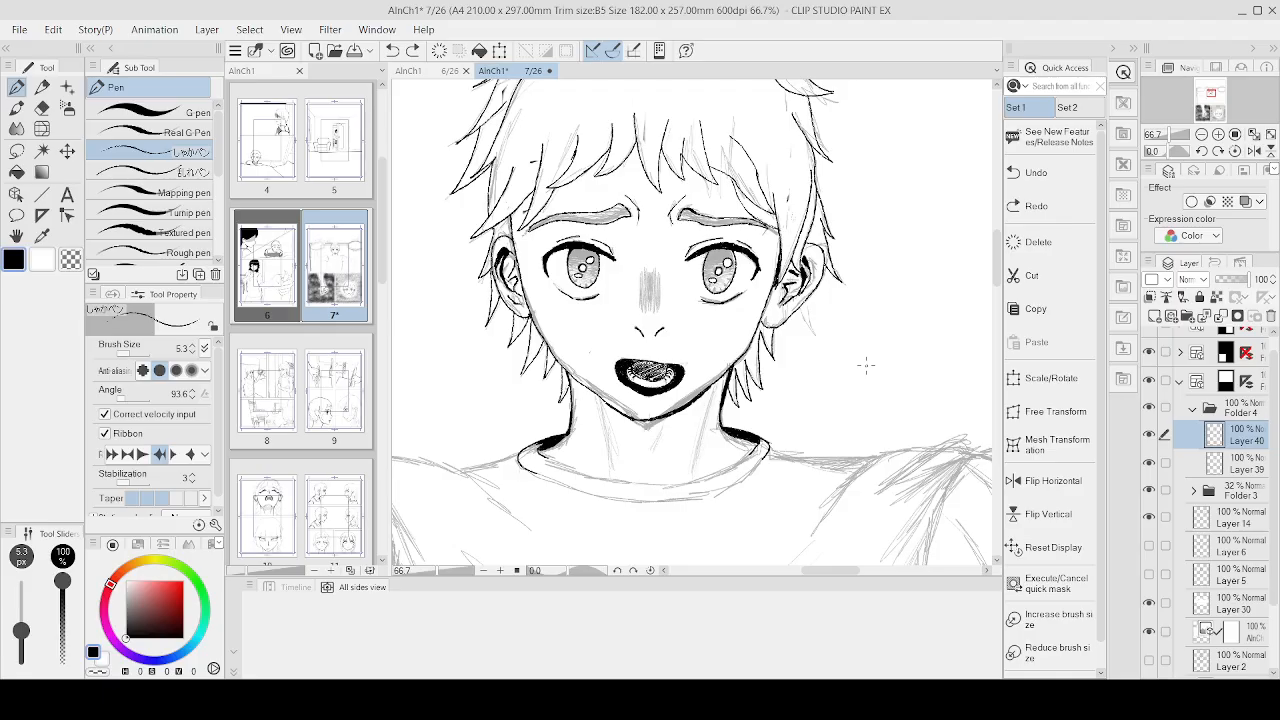
Step: Ink the inner edge of the boy's shirt collar, from the neck's left shadow across to the right shadow
scroll(535, 449, "up", 3)
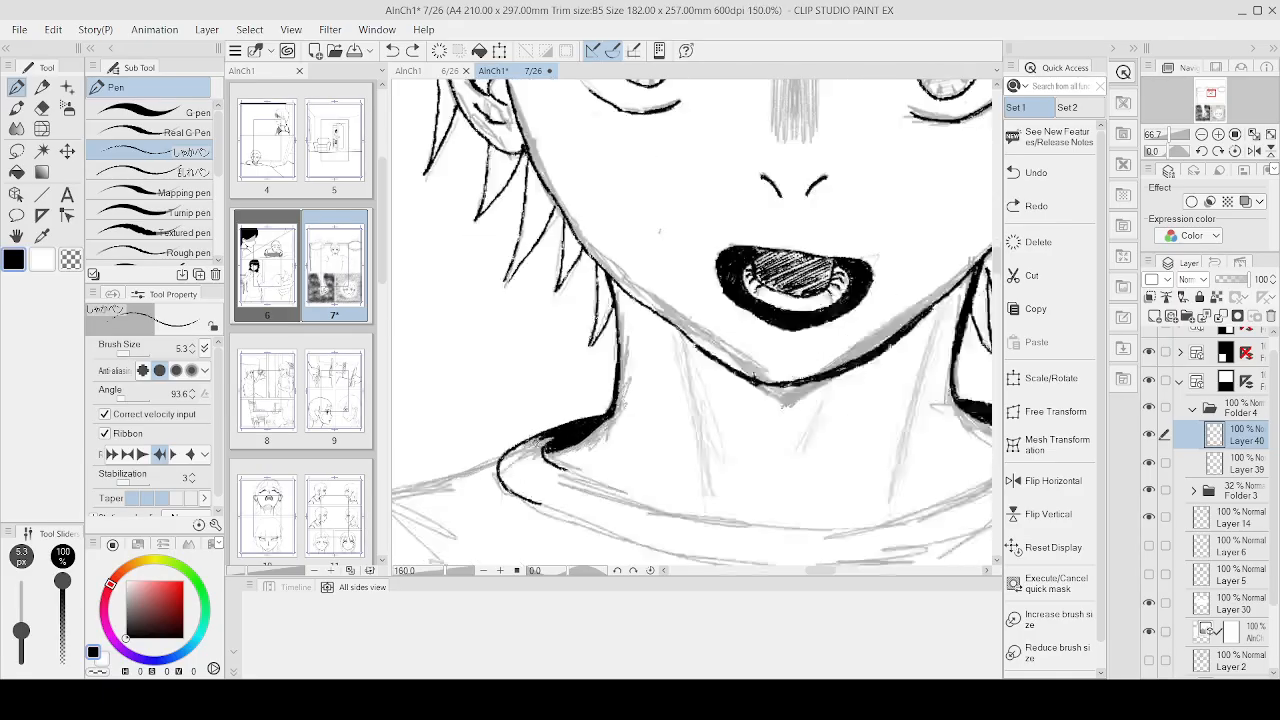
left_click_drag(560, 429, 487, 471)
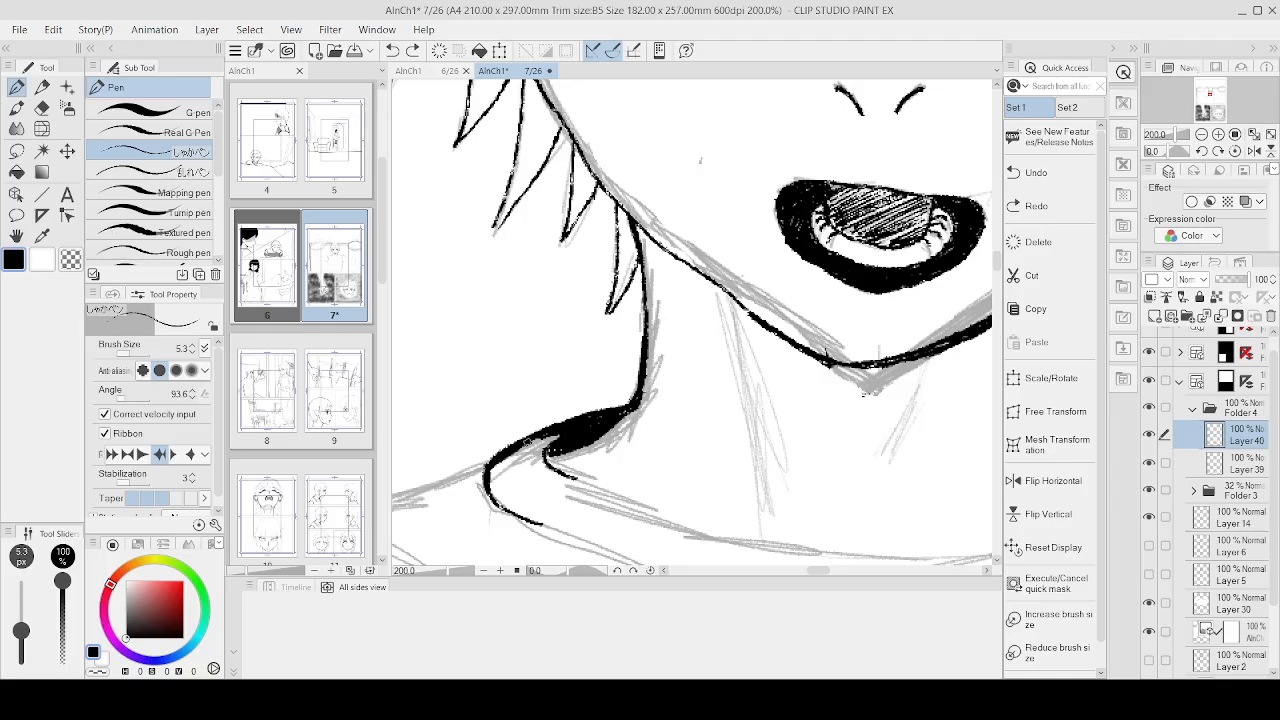
scroll(556, 434, "down", 5)
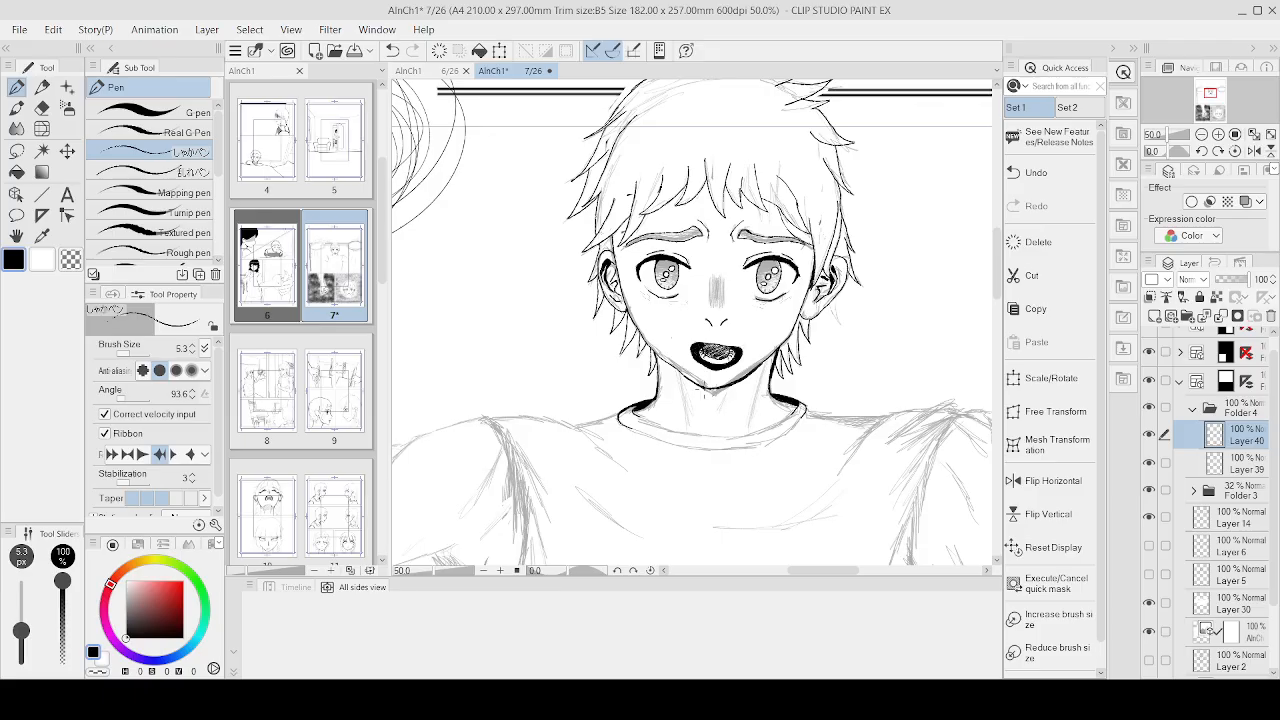
scroll(630, 415, "up", 5)
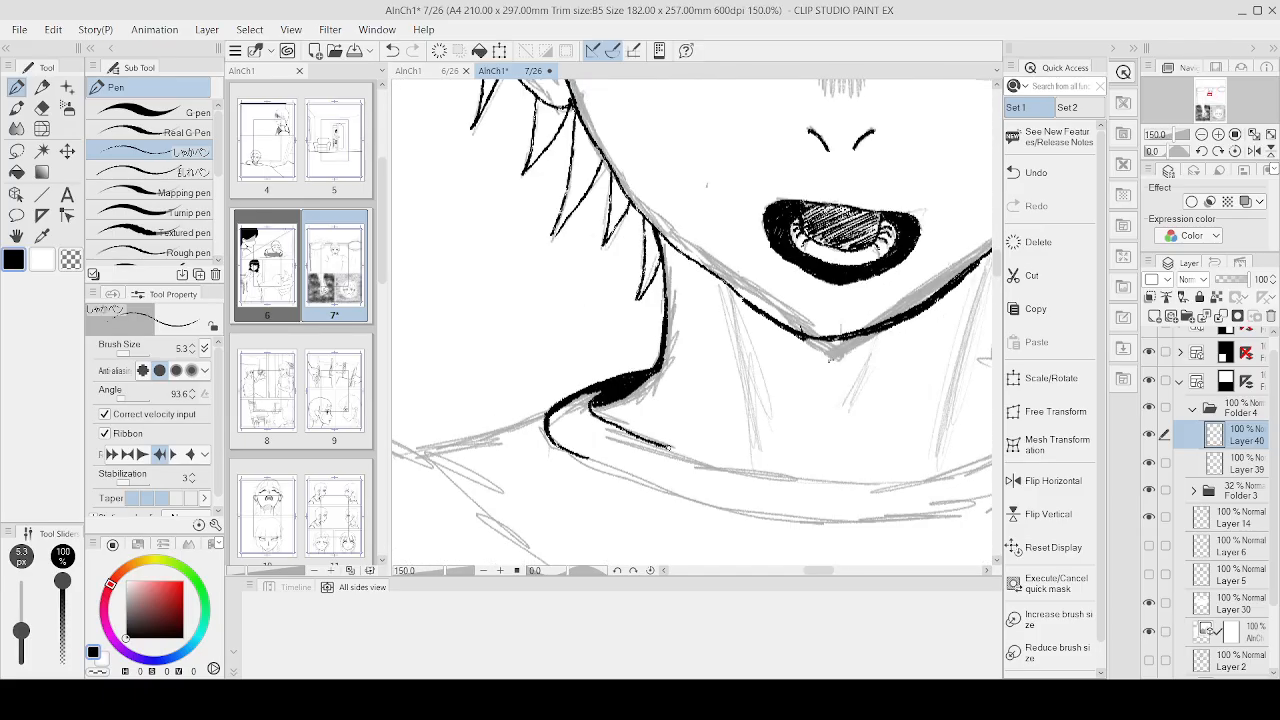
mouse_move(740, 480)
left_mouse_down()
mouse_move(852, 504)
mouse_move(978, 483)
left_mouse_up()
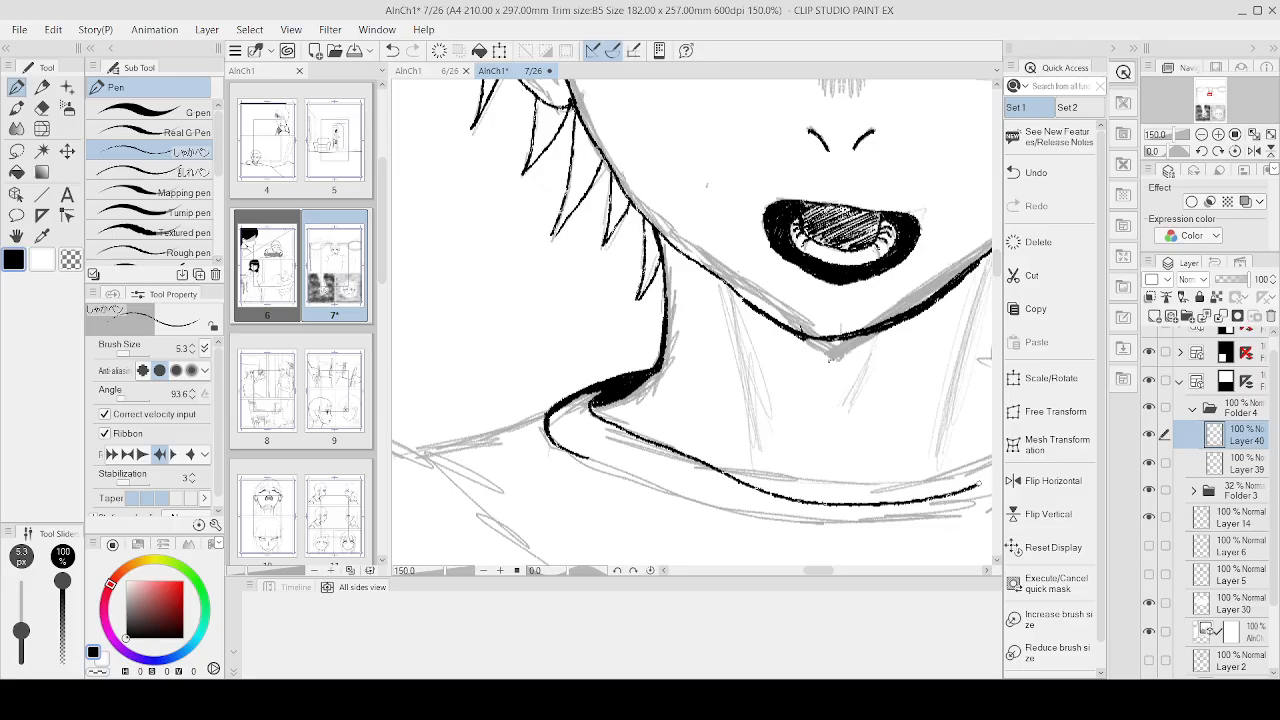
key("ctrl+minus")
key("ctrl+minus")
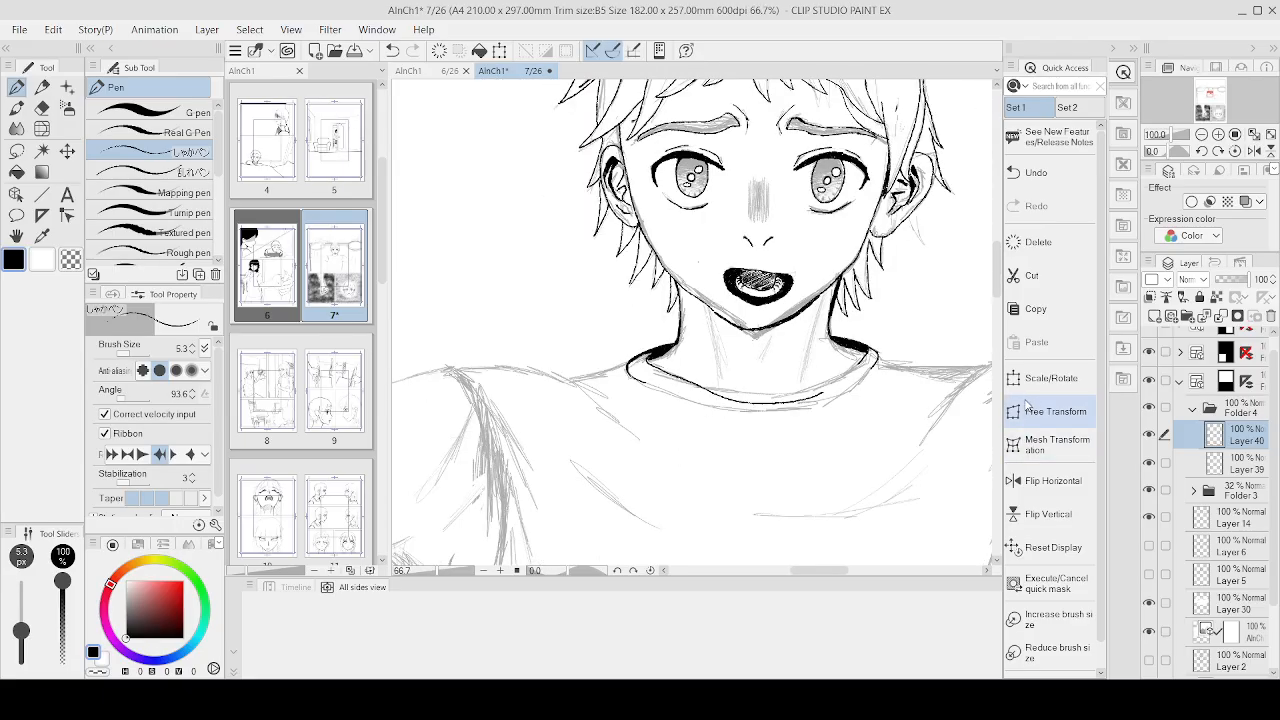
key("ctrl+plus")
key("ctrl+plus")
mouse_move(795, 397)
left_mouse_down()
mouse_move(884, 333)
mouse_move(868, 344)
left_mouse_up()
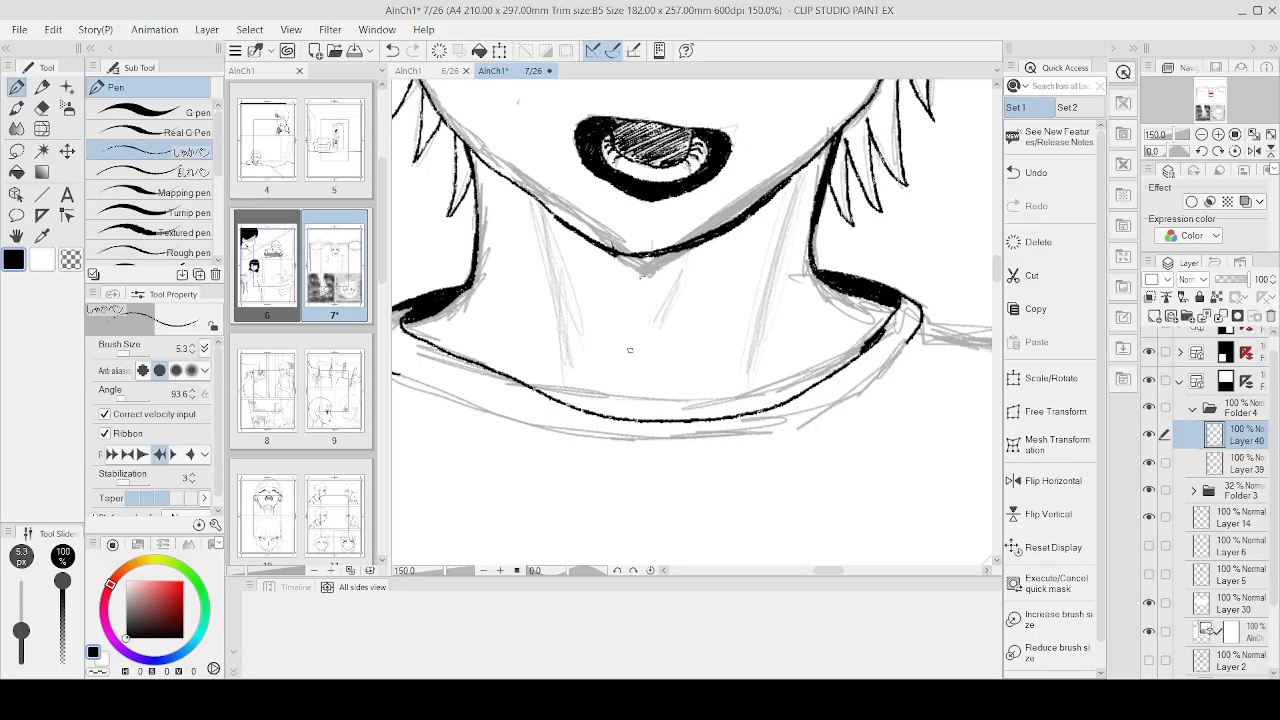
Step: Erase and redraw the right end of the collar's inner line, joining it to the neck shadow, and save the page
key("e")
scroll(895, 322, "up", 3)
mouse_move(886, 330)
left_mouse_down()
mouse_move(846, 351)
mouse_move(892, 302)
left_mouse_up()
key("p")
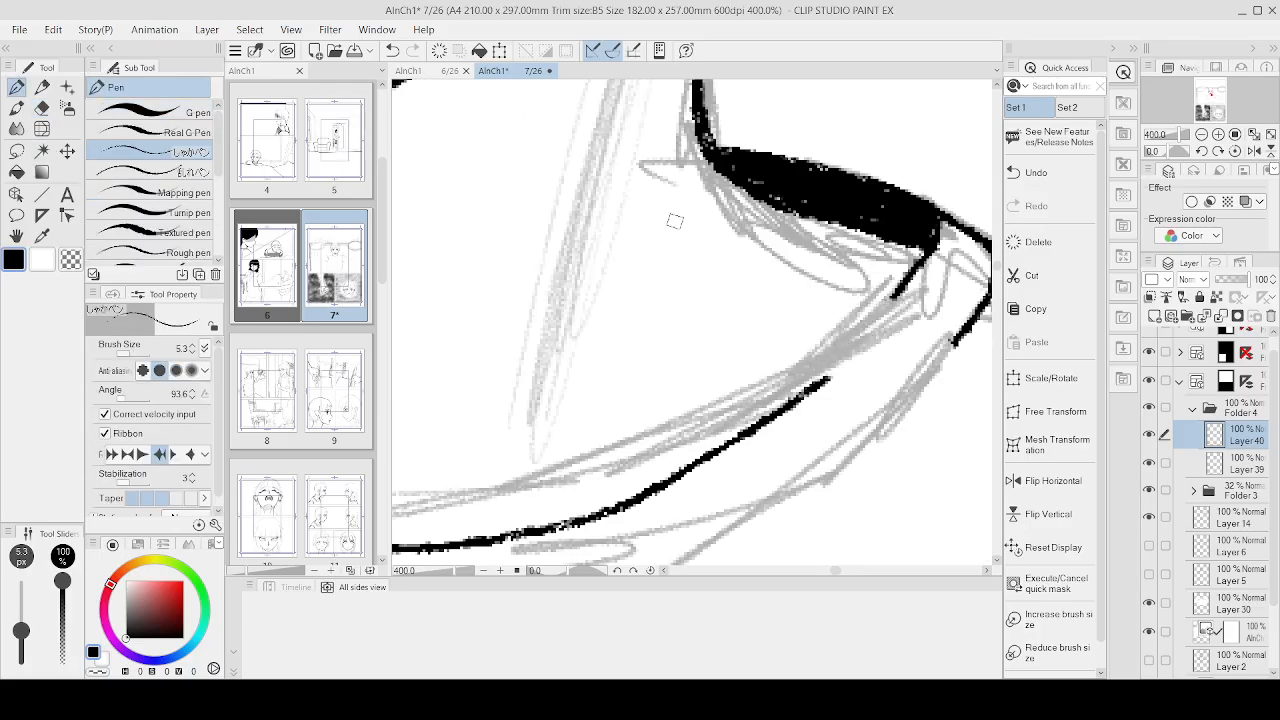
mouse_move(805, 392)
left_mouse_down()
mouse_move(855, 355)
mouse_move(892, 300)
mouse_move(822, 374)
left_mouse_up()
scroll(836, 390, "down", 8)
key("ctrl+s")
scroll(520, 446, "up", 2)
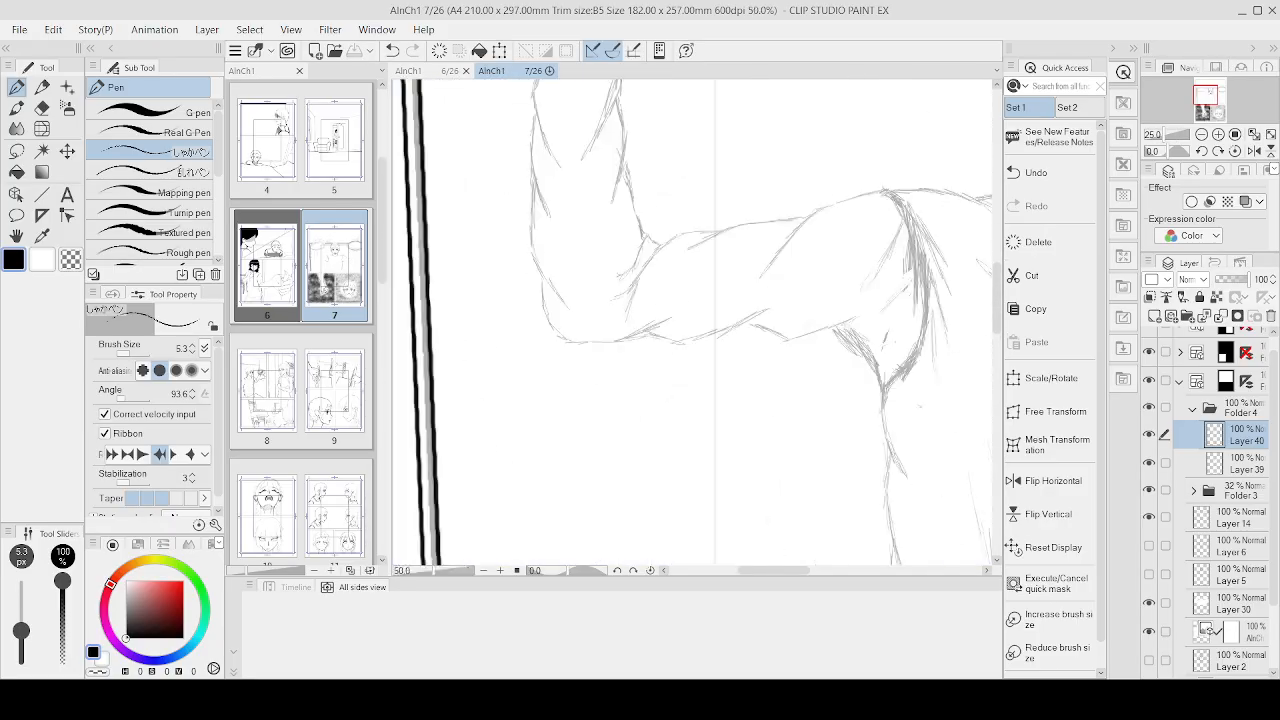
mouse_move(508, 403)
left_mouse_down()
mouse_move(509, 455)
mouse_move(537, 480)
mouse_move(561, 460)
mouse_move(517, 430)
mouse_move(549, 474)
mouse_move(583, 455)
left_mouse_up()
key("ctrl+z")
key("ctrl+z")
left_click_drag(577, 403, 521, 399)
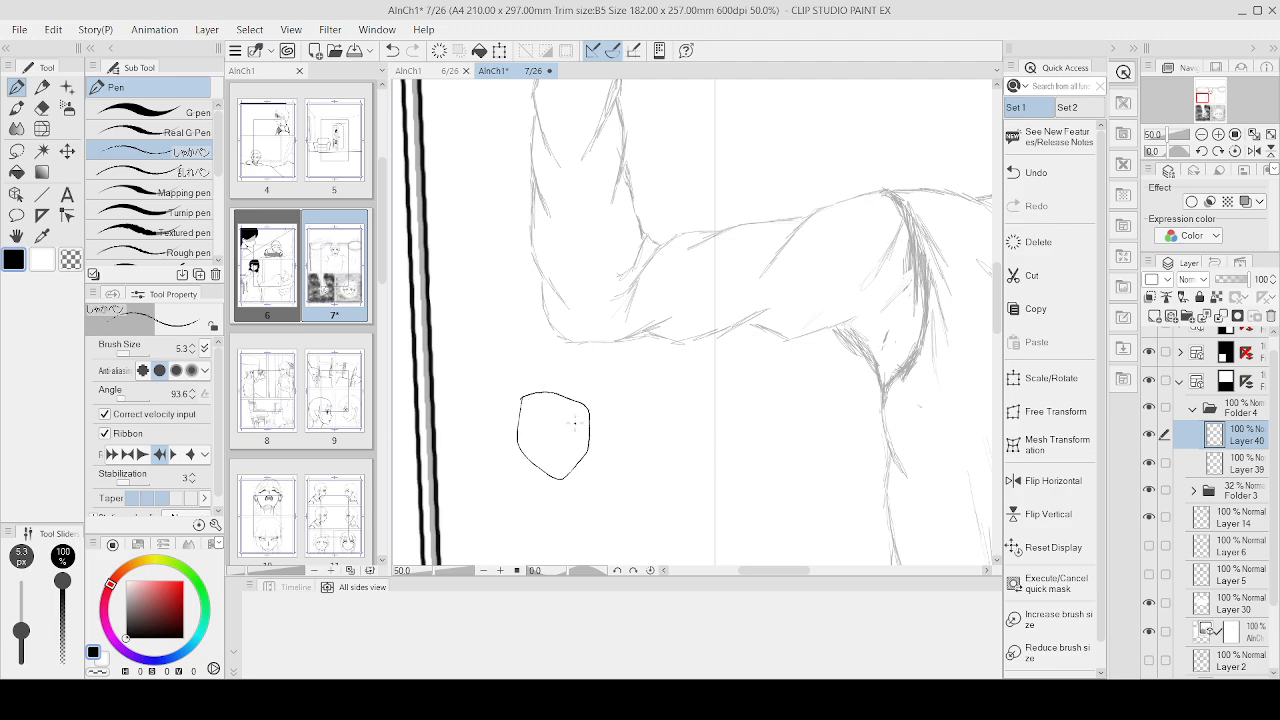
key("ctrl+z")
key("ctrl+z")
mouse_move(538, 400)
left_mouse_down()
mouse_move(529, 462)
mouse_move(564, 485)
left_mouse_up()
key("ctrl+z")
Step: Sketch a rough oval head with two slanted eye outlines in the empty area below the boy's raised left-side arm
mouse_move(527, 443)
left_mouse_down()
mouse_move(570, 463)
mouse_move(611, 416)
left_mouse_up()
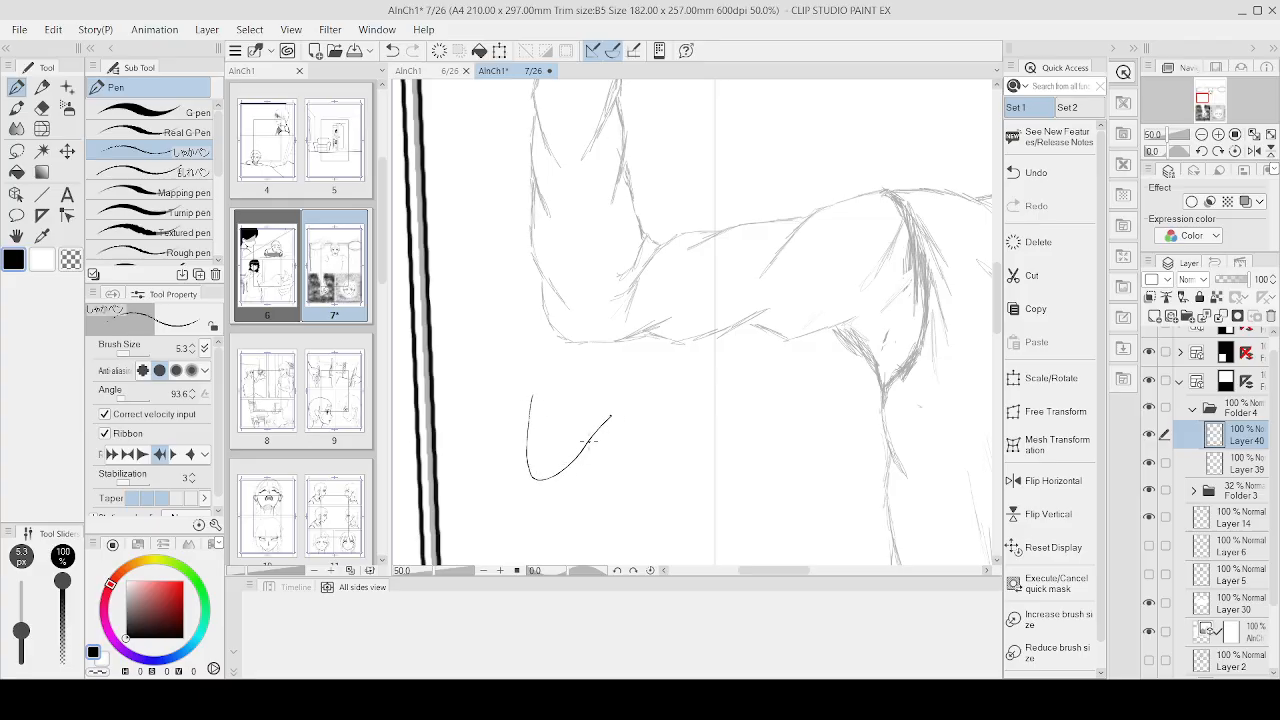
mouse_move(578, 466)
left_mouse_down()
mouse_move(597, 404)
mouse_move(527, 402)
mouse_move(574, 483)
mouse_move(552, 382)
mouse_move(556, 484)
mouse_move(530, 396)
mouse_move(597, 414)
mouse_move(540, 388)
mouse_move(612, 372)
left_mouse_up()
scroll(564, 456, "up", 3)
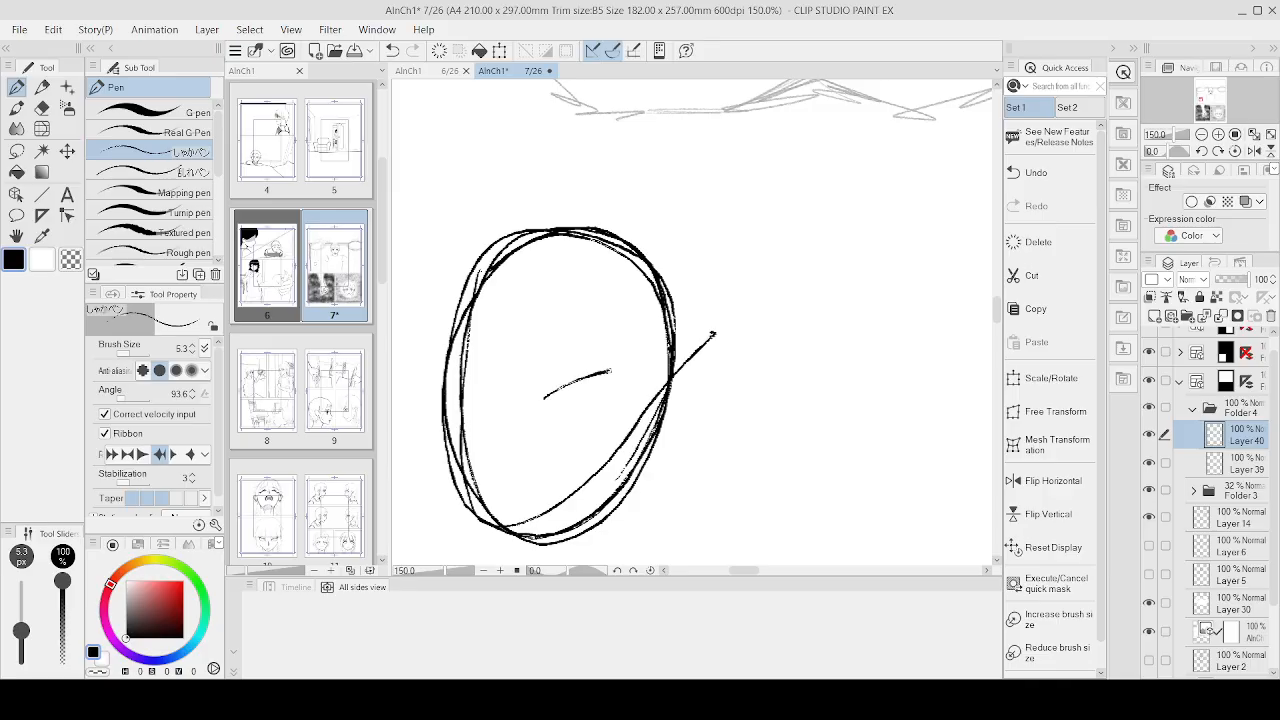
mouse_move(545, 400)
left_mouse_down()
mouse_move(582, 417)
mouse_move(615, 378)
left_mouse_up()
left_click_drag(476, 369, 497, 398)
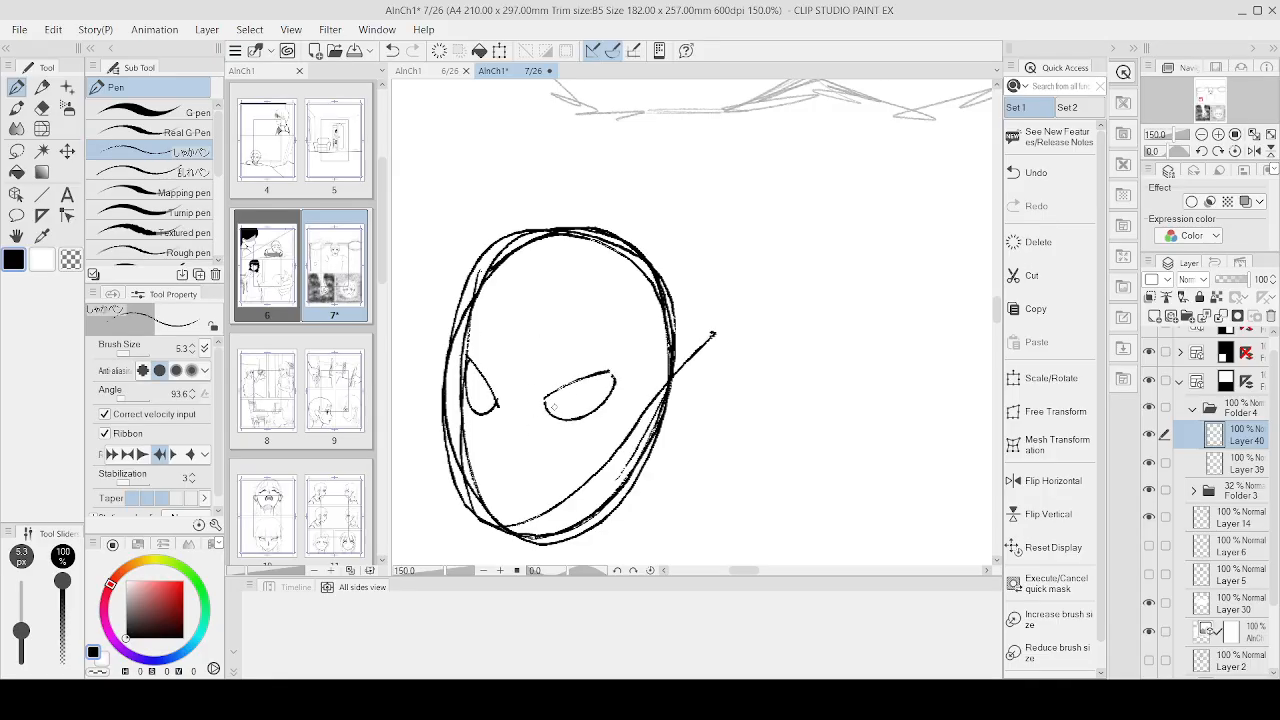
Step: Thicken the upper lids and add irises to both eyes of the rough head sketch
scroll(552, 404, "up", 4)
mouse_move(518, 430)
left_mouse_down()
mouse_move(572, 370)
mouse_move(650, 345)
mouse_move(705, 352)
mouse_move(695, 405)
mouse_move(668, 440)
mouse_move(600, 472)
mouse_move(543, 470)
left_mouse_up()
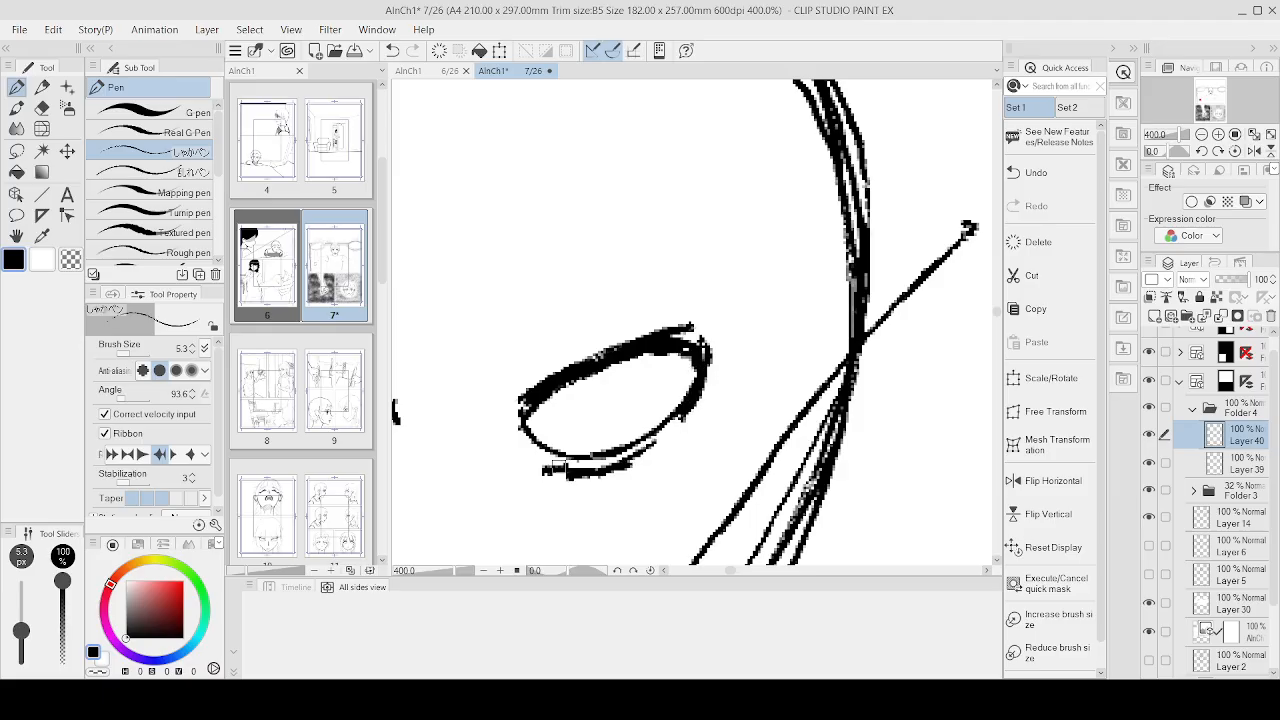
mouse_move(558, 398)
left_mouse_down()
mouse_move(592, 441)
mouse_move(584, 380)
left_mouse_up()
scroll(626, 328, "down", 3)
scroll(626, 318, "up", 3)
scroll(660, 324, "down", 3)
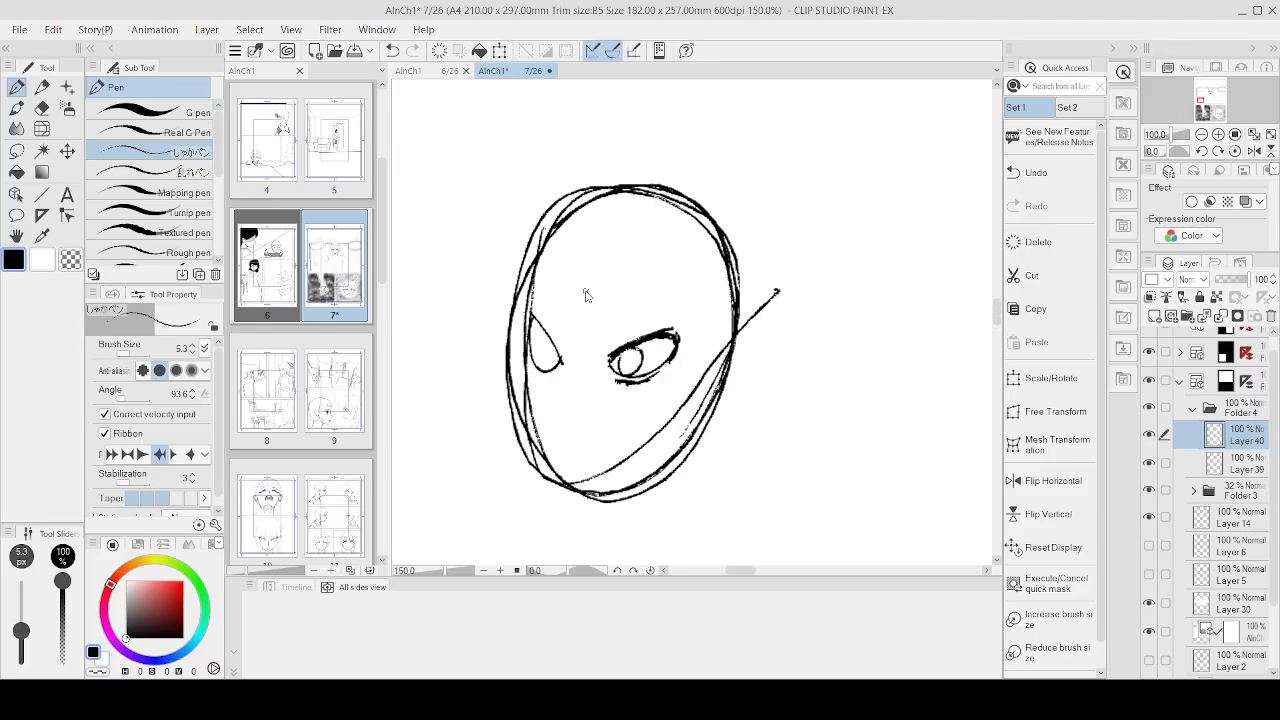
scroll(580, 300, "up", 3)
mouse_move(478, 366)
left_mouse_down()
mouse_move(518, 436)
mouse_move(464, 364)
mouse_move(474, 356)
mouse_move(458, 448)
mouse_move(468, 472)
mouse_move(516, 490)
mouse_move(488, 398)
mouse_move(517, 360)
left_mouse_up()
scroll(600, 300, "down", 4)
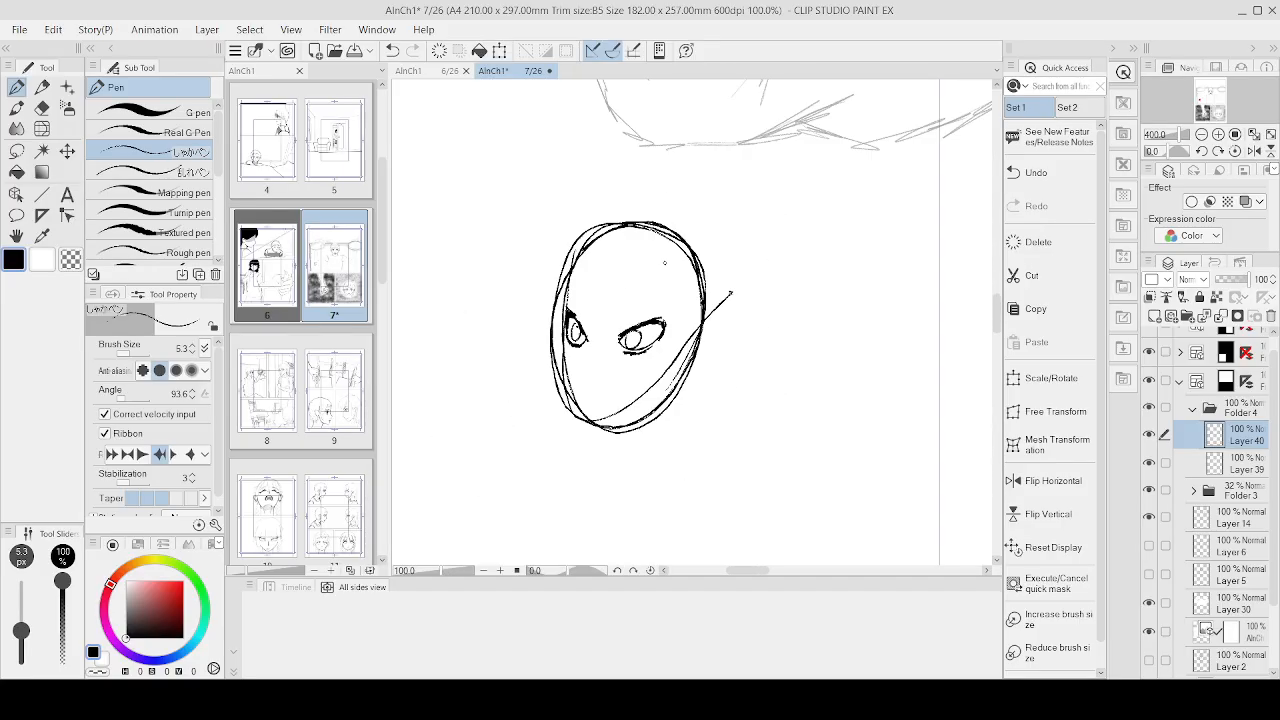
Step: Add eyelid creases and thick, angry slanted eyebrows above both eyes of the rough head
scroll(664, 263, "up", 2)
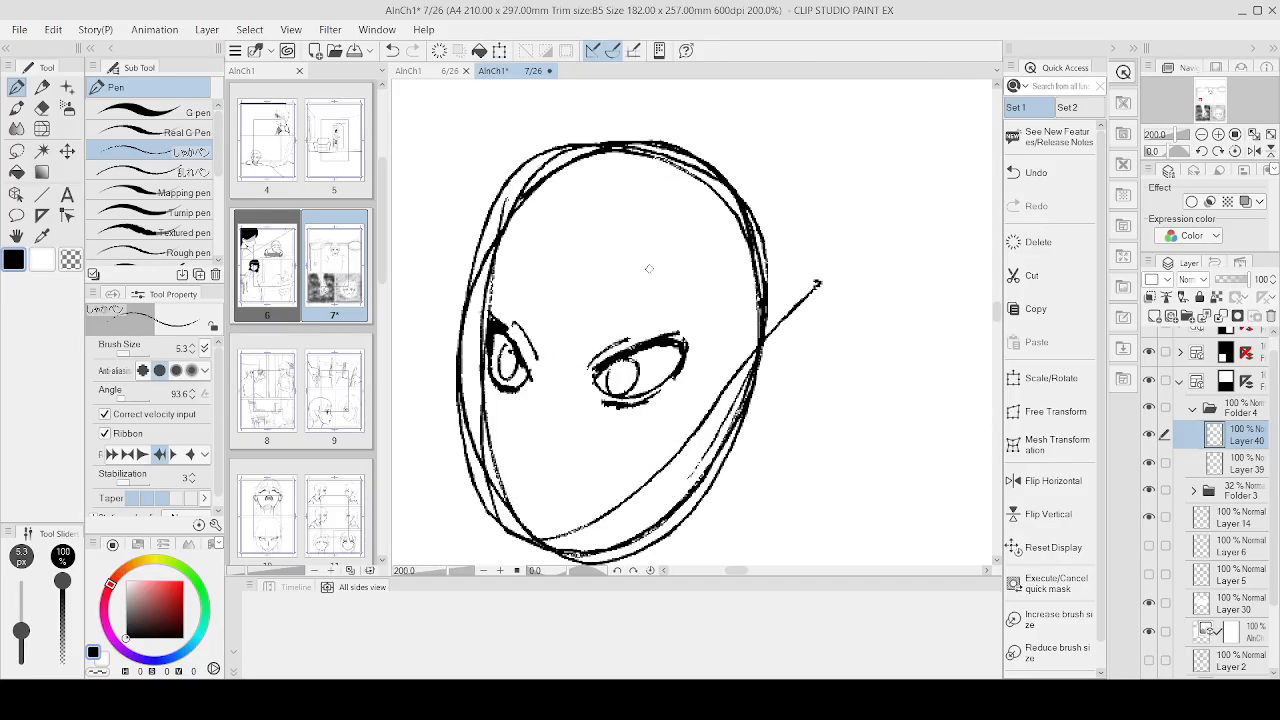
left_click_drag(571, 348, 668, 288)
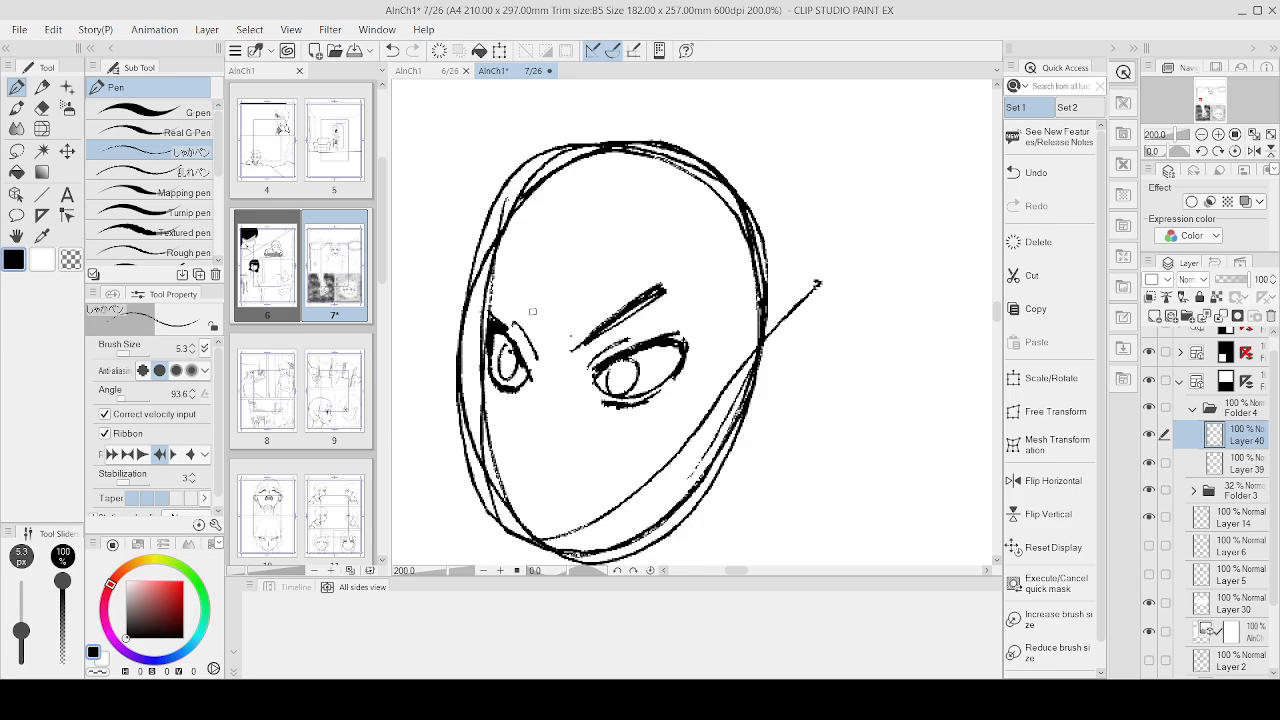
left_click_drag(503, 290, 538, 336)
left_click_drag(505, 280, 541, 333)
Step: Sketch a separate almond-shaped eye with an iris below the rough head's right-hand eye
mouse_move(560, 446)
left_mouse_down()
mouse_move(636, 437)
mouse_move(562, 457)
mouse_move(589, 437)
mouse_move(563, 464)
mouse_move(615, 455)
left_mouse_up()
key("ctrl+z")
key("ctrl+z")
left_click_drag(562, 465, 664, 445)
key("ctrl+z")
key("ctrl+z")
mouse_move(572, 463)
left_mouse_down()
mouse_move(664, 448)
mouse_move(620, 482)
mouse_move(638, 449)
mouse_move(576, 468)
mouse_move(606, 444)
mouse_move(660, 458)
mouse_move(680, 442)
left_mouse_up()
key("ctrl+z")
left_click_drag(596, 490, 652, 468)
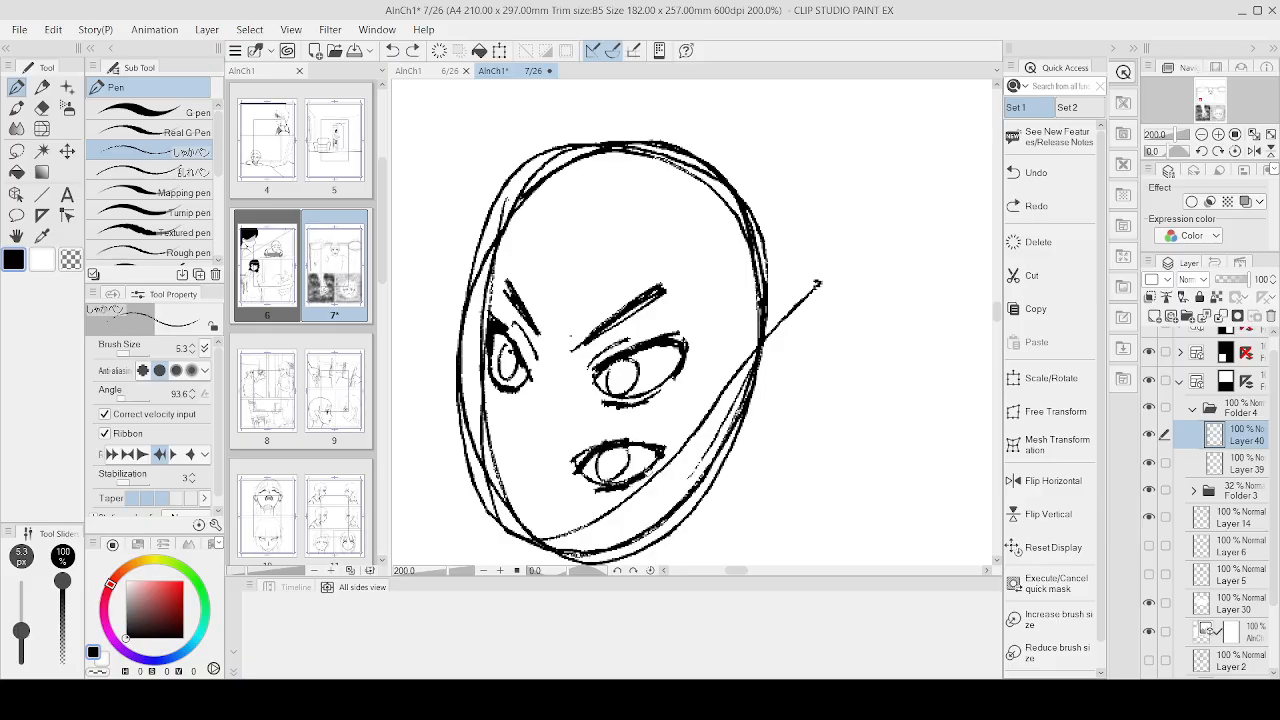
Step: Erase the whole rough head sketch with the Hard eraser and save the page
key("e")
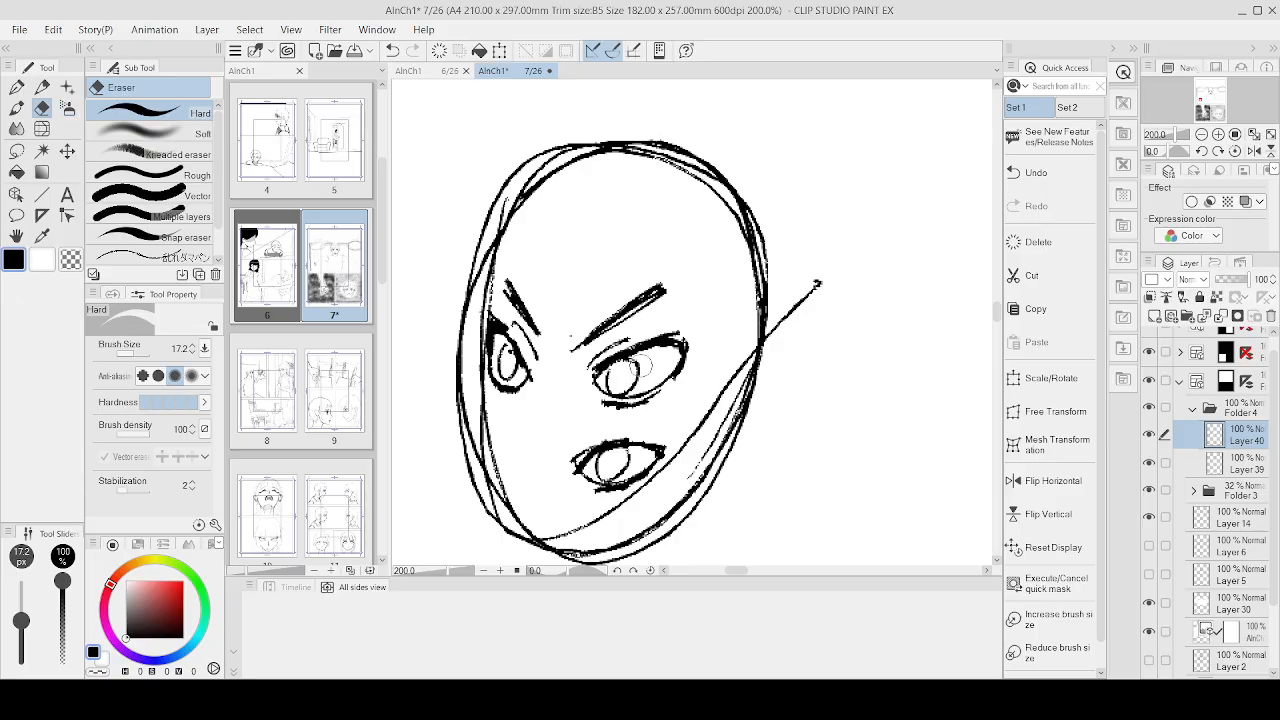
mouse_move(618, 378)
left_mouse_down()
mouse_move(710, 357)
mouse_move(688, 380)
mouse_move(685, 421)
mouse_move(603, 458)
mouse_move(615, 467)
mouse_move(540, 510)
mouse_move(580, 520)
mouse_move(561, 560)
mouse_move(594, 519)
mouse_move(782, 502)
mouse_move(484, 528)
mouse_move(732, 461)
mouse_move(541, 506)
mouse_move(577, 446)
mouse_move(649, 464)
mouse_move(460, 494)
mouse_move(624, 450)
mouse_move(498, 491)
mouse_move(515, 433)
mouse_move(475, 500)
mouse_move(533, 159)
mouse_move(442, 461)
mouse_move(500, 201)
mouse_move(449, 468)
mouse_move(533, 221)
mouse_move(545, 325)
mouse_move(601, 287)
mouse_move(605, 329)
mouse_move(658, 291)
mouse_move(478, 419)
mouse_move(527, 162)
mouse_move(576, 130)
mouse_move(671, 116)
mouse_move(696, 146)
mouse_move(596, 163)
mouse_move(653, 187)
mouse_move(740, 163)
mouse_move(702, 224)
mouse_move(733, 251)
mouse_move(779, 241)
mouse_move(751, 384)
mouse_move(816, 279)
mouse_move(731, 371)
left_mouse_up()
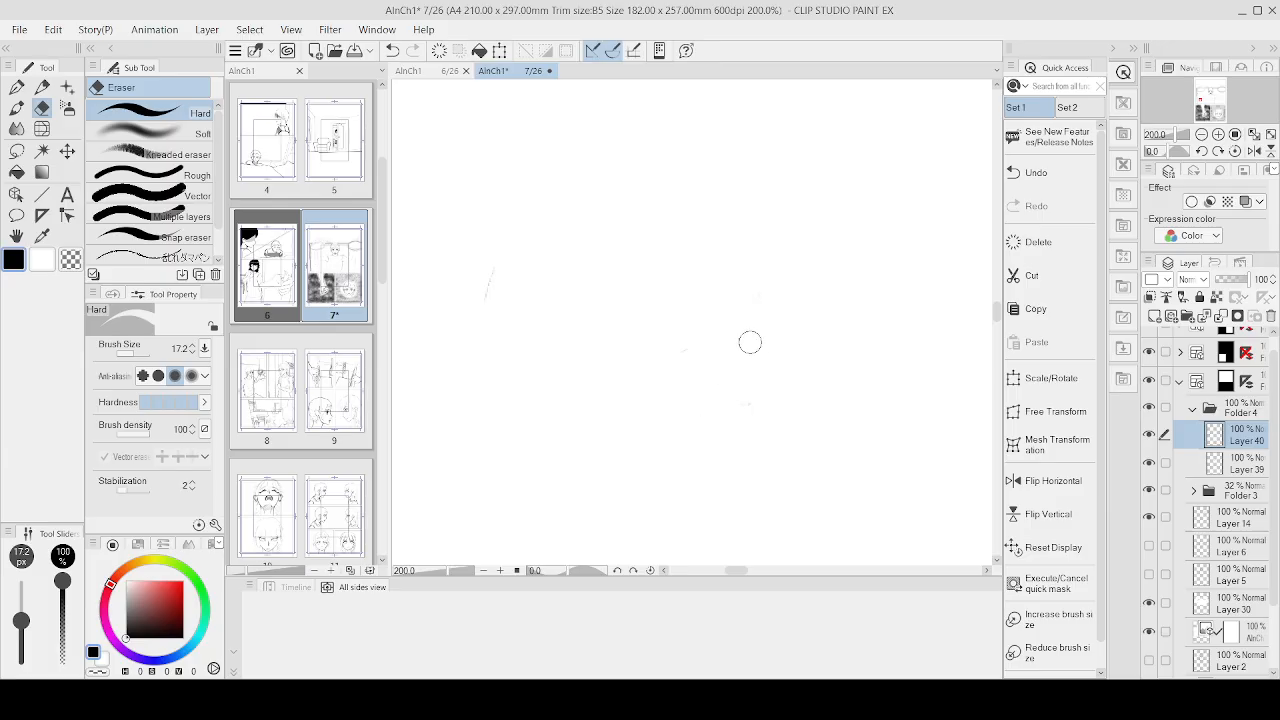
key("ctrl+s")
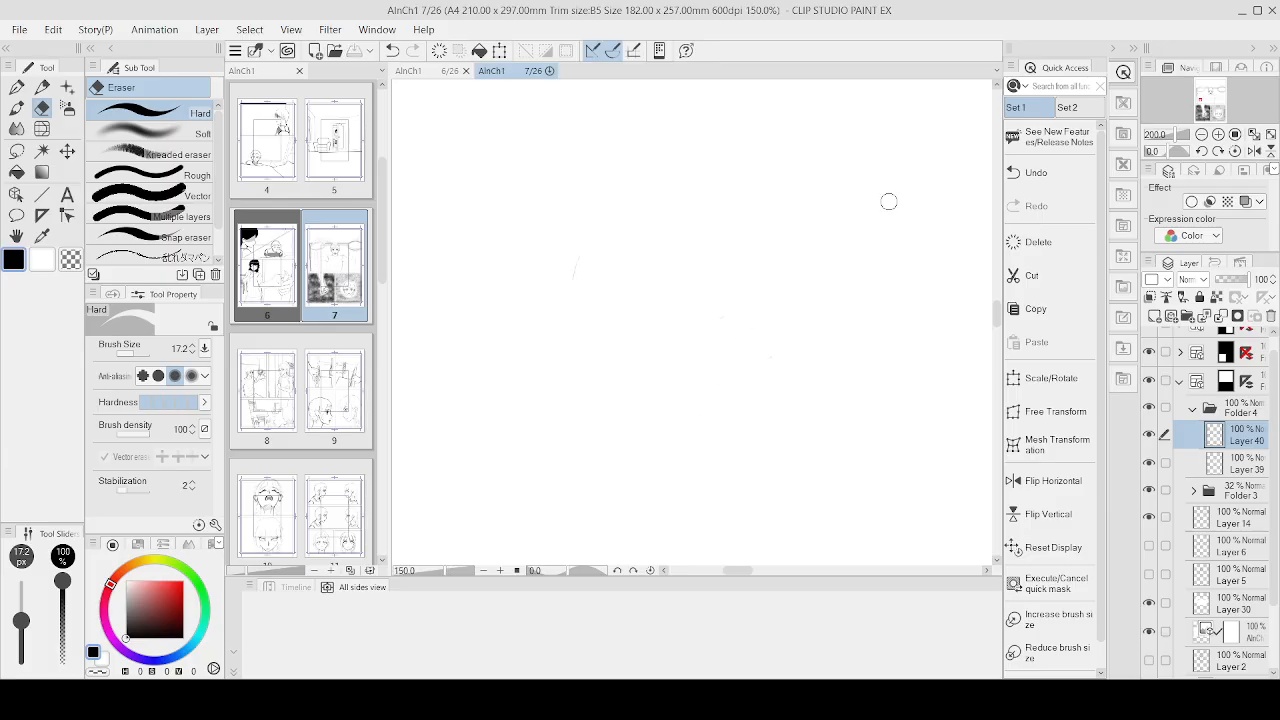
Step: Ink the outer lower edge of the shirt collar with the Pen, following the sketch from left to right
scroll(880, 190, "down", 4)
scroll(889, 165, "down", 8)
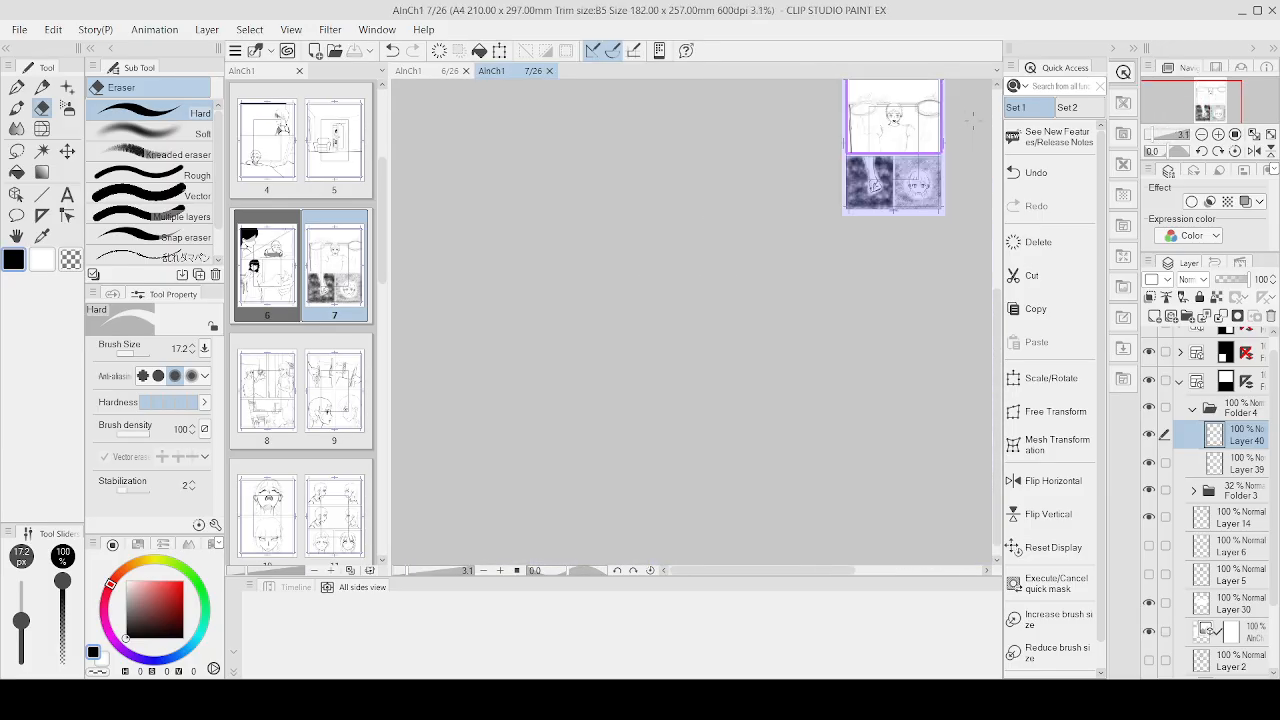
scroll(940, 108, "up", 6)
scroll(618, 174, "up", 3)
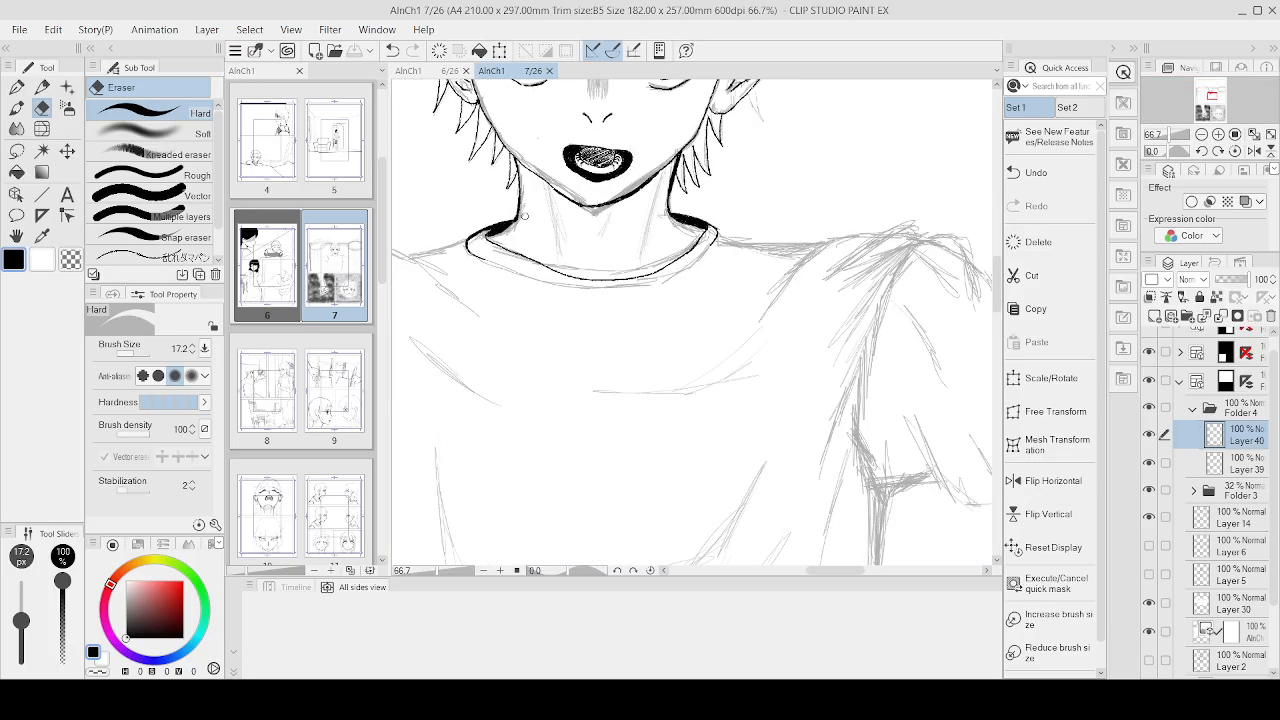
left_click(16, 87)
scroll(473, 266, "up", 3)
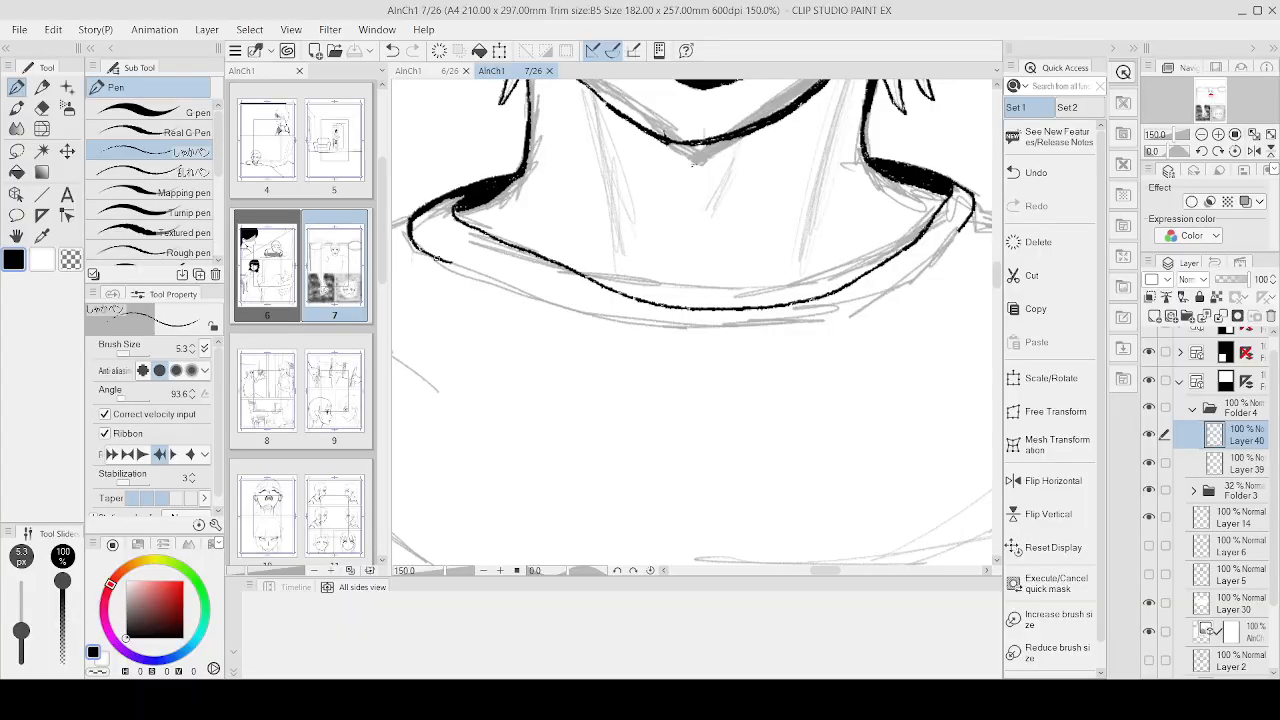
mouse_move(452, 264)
left_mouse_down()
mouse_move(581, 326)
mouse_move(698, 347)
mouse_move(912, 283)
mouse_move(956, 237)
left_mouse_up()
scroll(862, 330, "down", 5)
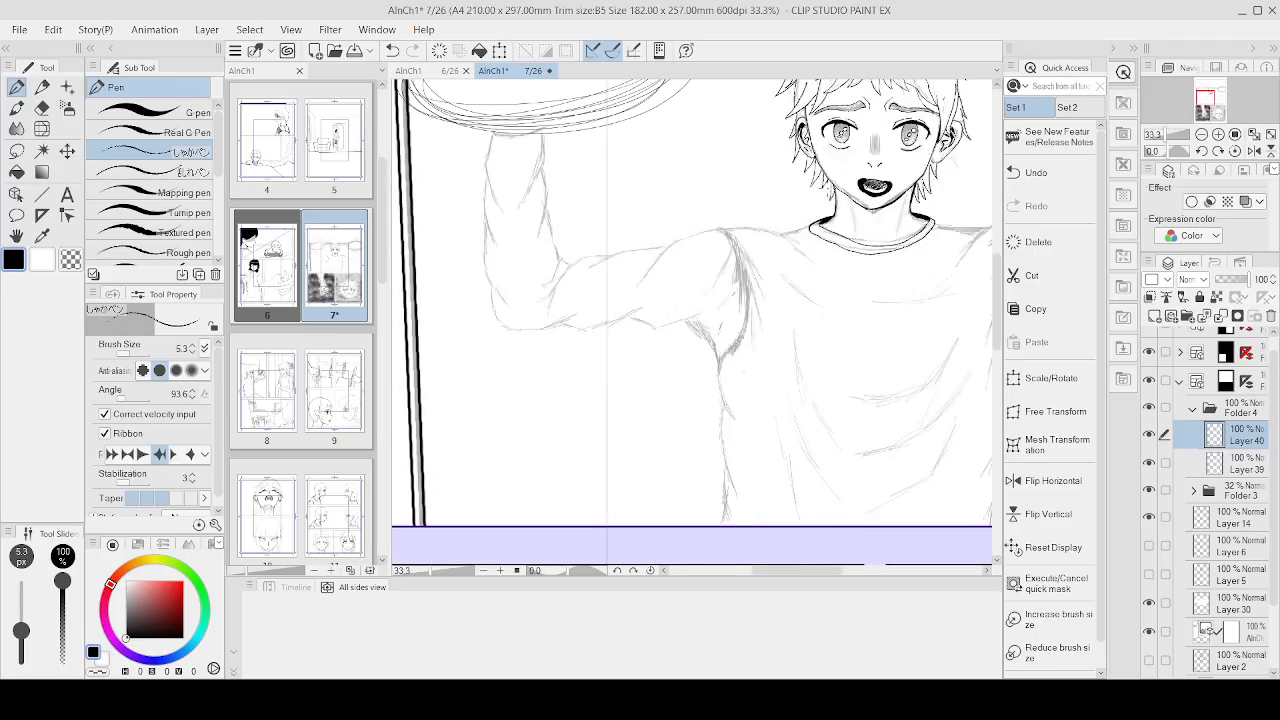
Step: Ink the start of the left-side shoulder line, from the collar outward to the dip in the sketch
scroll(806, 224, "up", 5)
left_click_drag(828, 245, 699, 283)
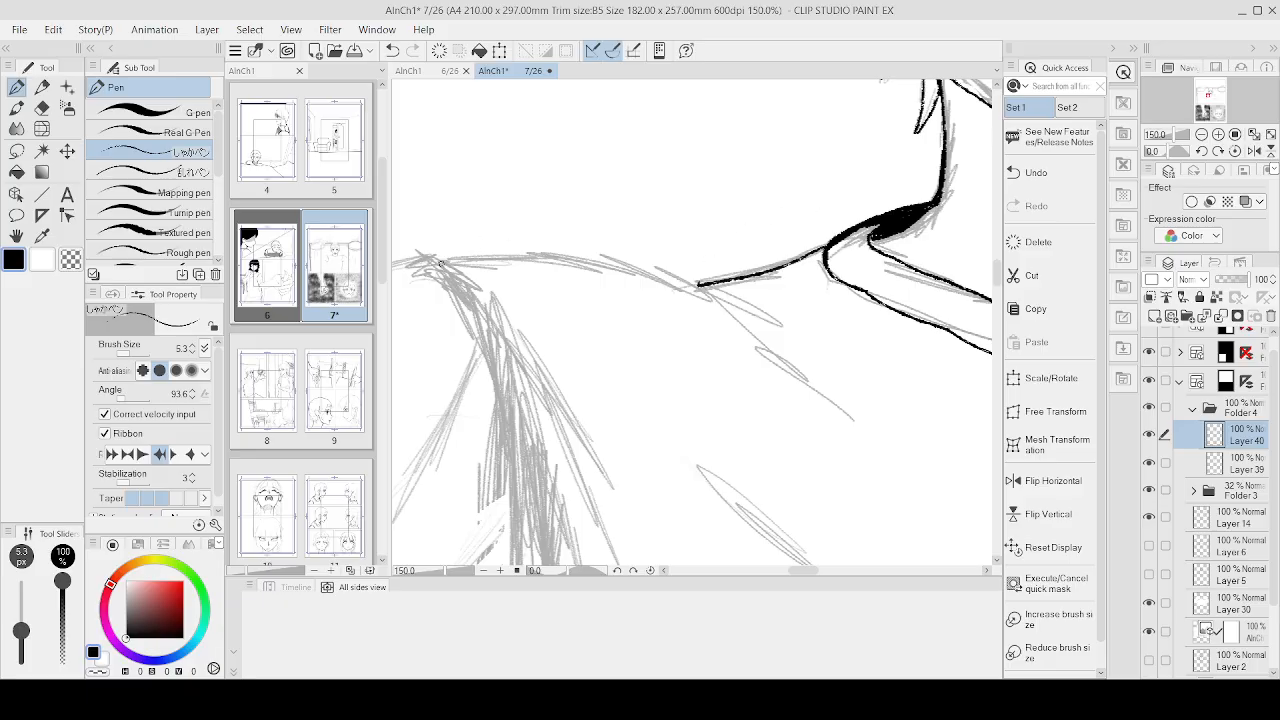
mouse_move(445, 258)
left_mouse_down()
mouse_move(597, 266)
mouse_move(847, 355)
left_mouse_up()
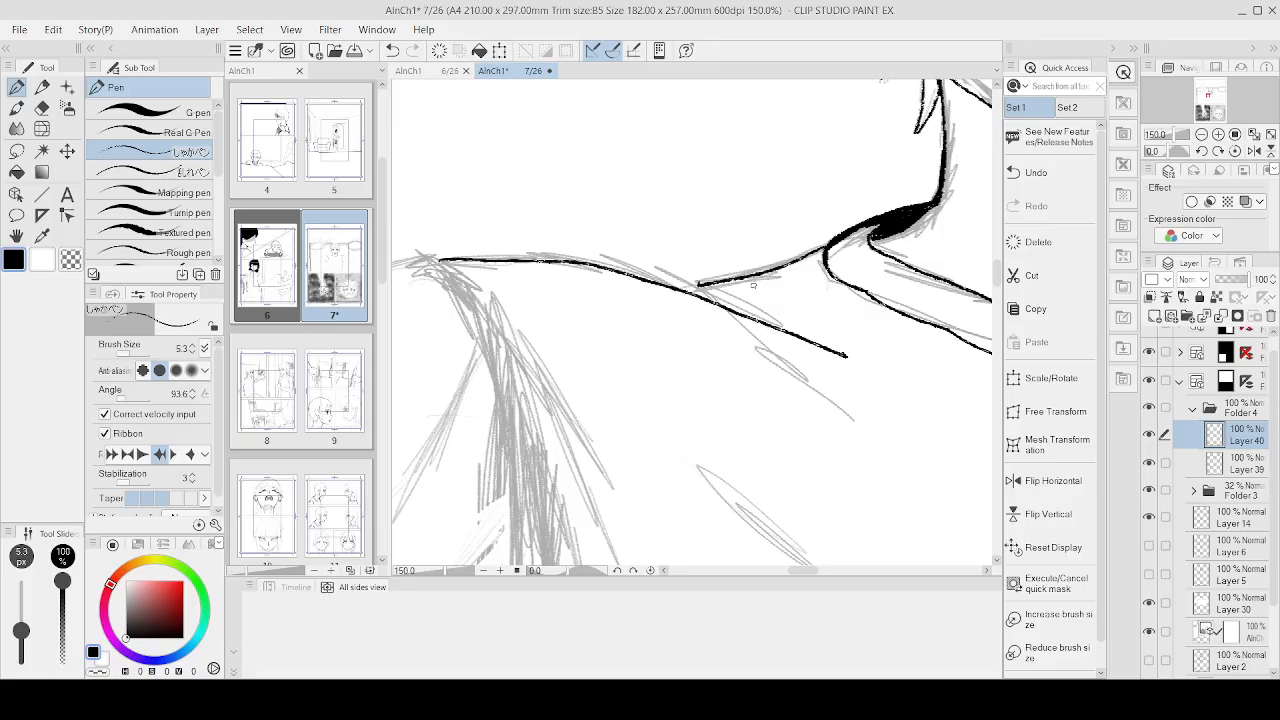
left_click_drag(698, 285, 664, 288)
scroll(712, 268, "down", 4)
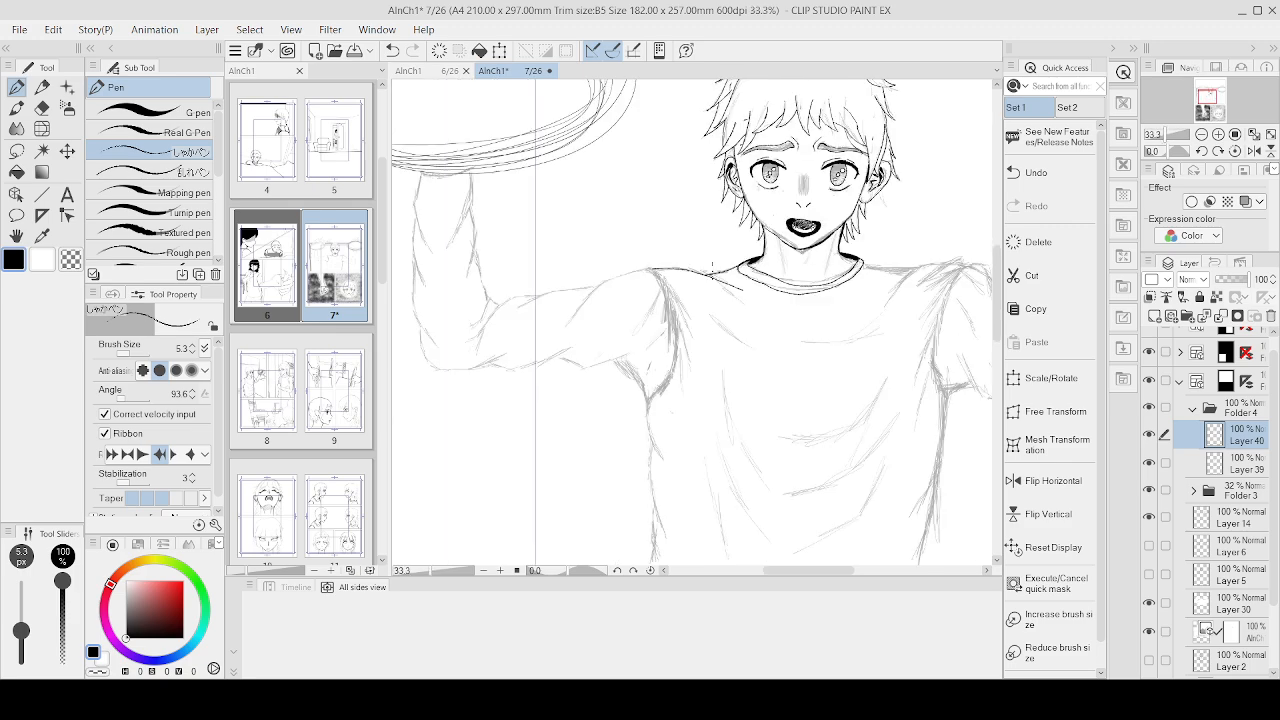
key("ctrl+z")
Step: Extend the inked left-side shoulder line outward to the top of the sleeve seam
scroll(711, 268, "up", 3)
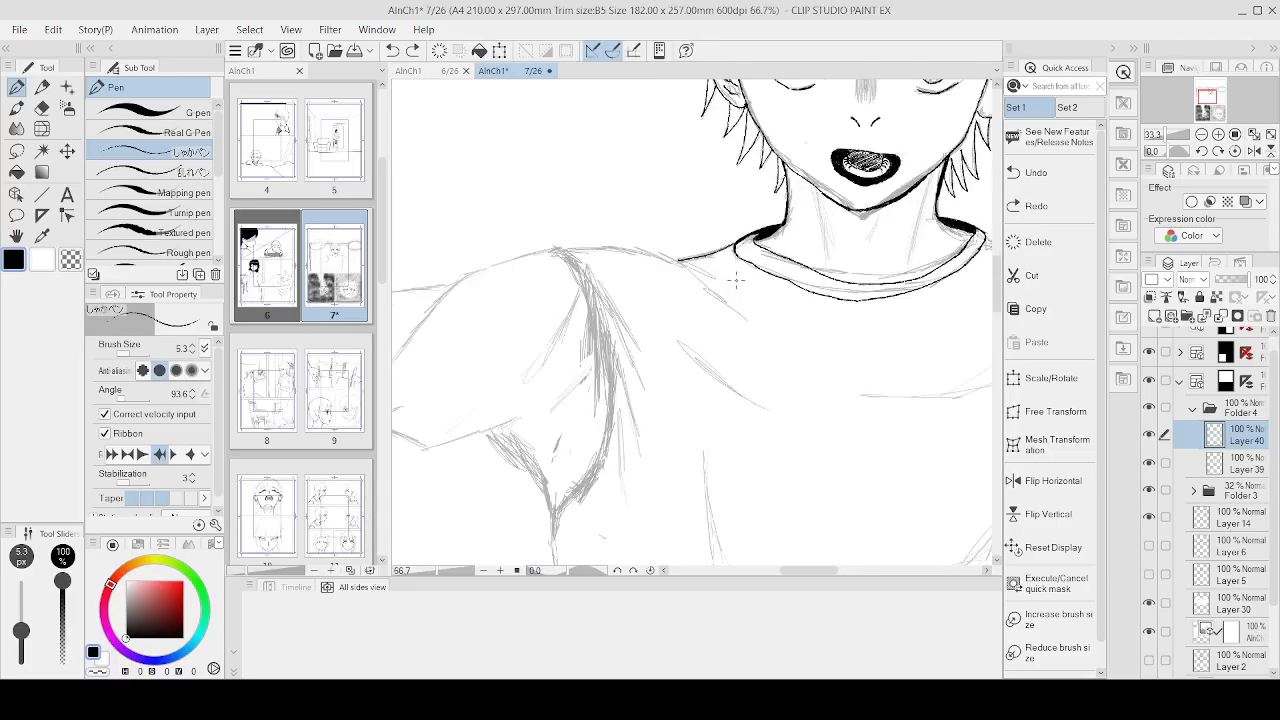
left_click_drag(660, 254, 462, 230)
left_click_drag(570, 237, 650, 252)
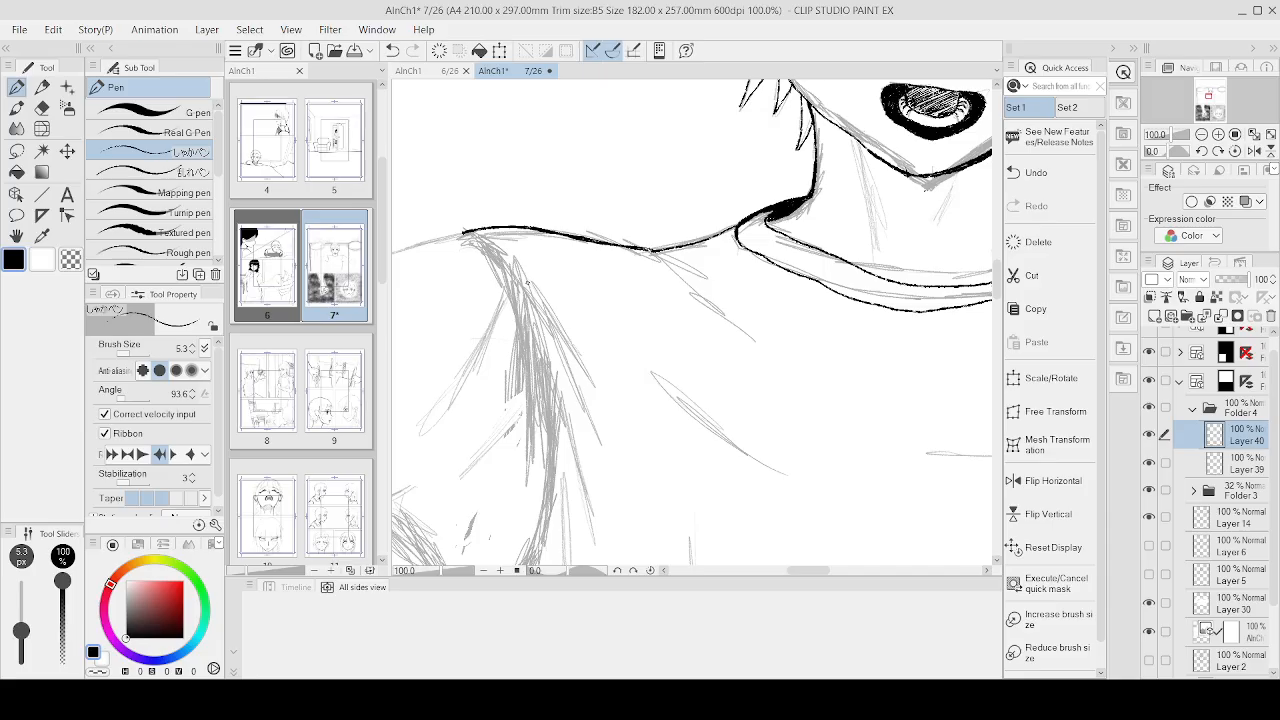
Step: Ink the left-side sleeve seam as a curve from the top of the shoulder down to the armpit
left_click_drag(476, 238, 532, 322)
left_click_drag(545, 374, 551, 431)
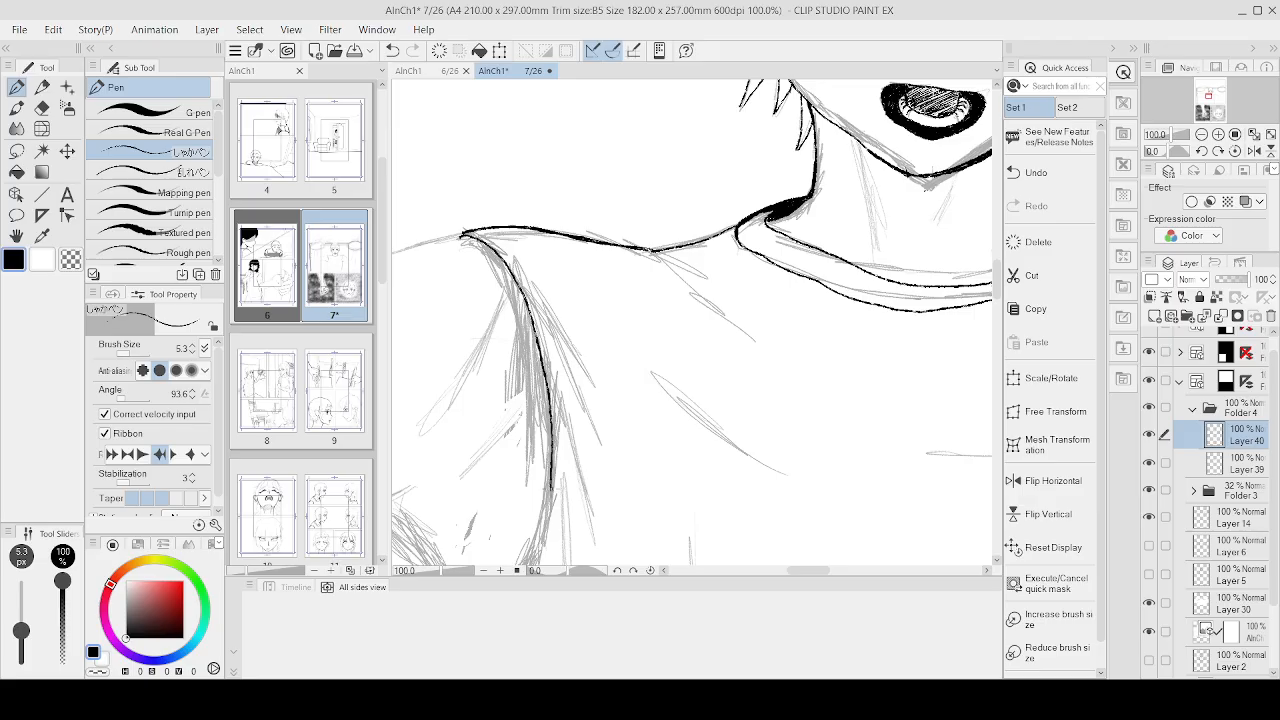
scroll(545, 495, "down", 6)
scroll(575, 497, "up", 6)
mouse_move(420, 550)
left_mouse_down()
mouse_move(594, 400)
mouse_move(525, 502)
left_mouse_up()
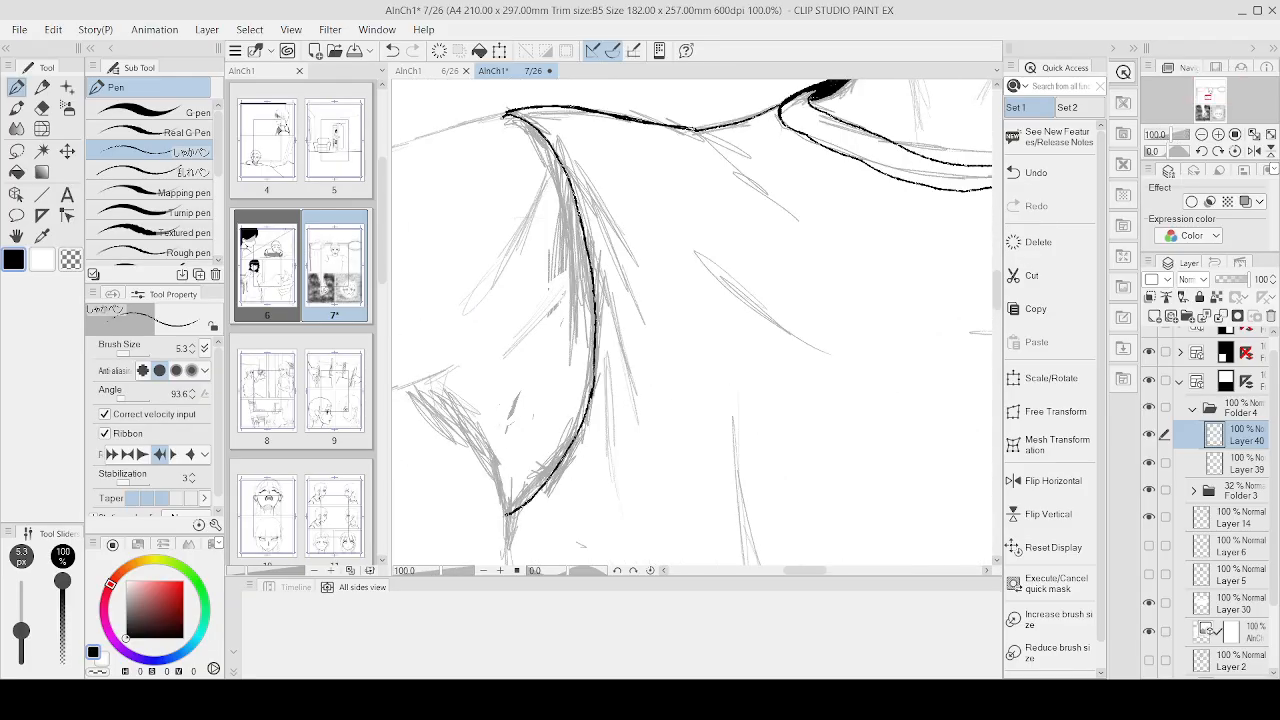
left_click_drag(574, 437, 550, 474)
scroll(604, 219, "down", 4)
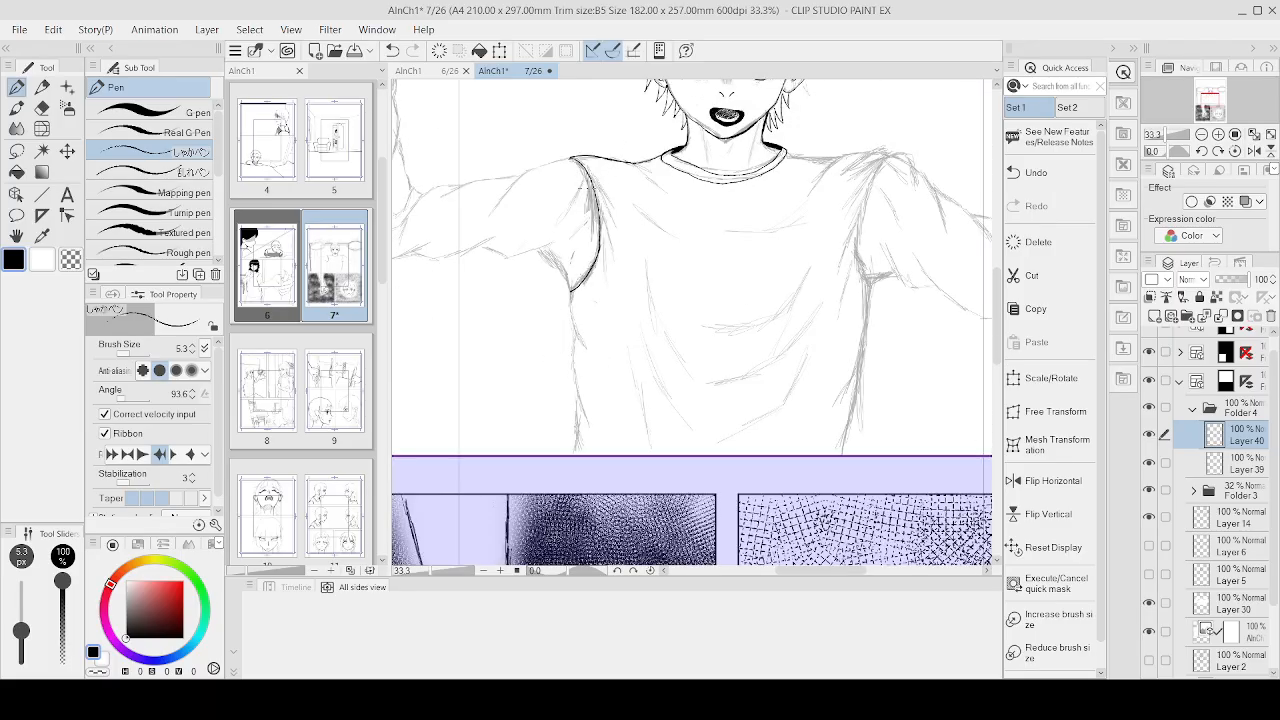
scroll(590, 200, "down", 3)
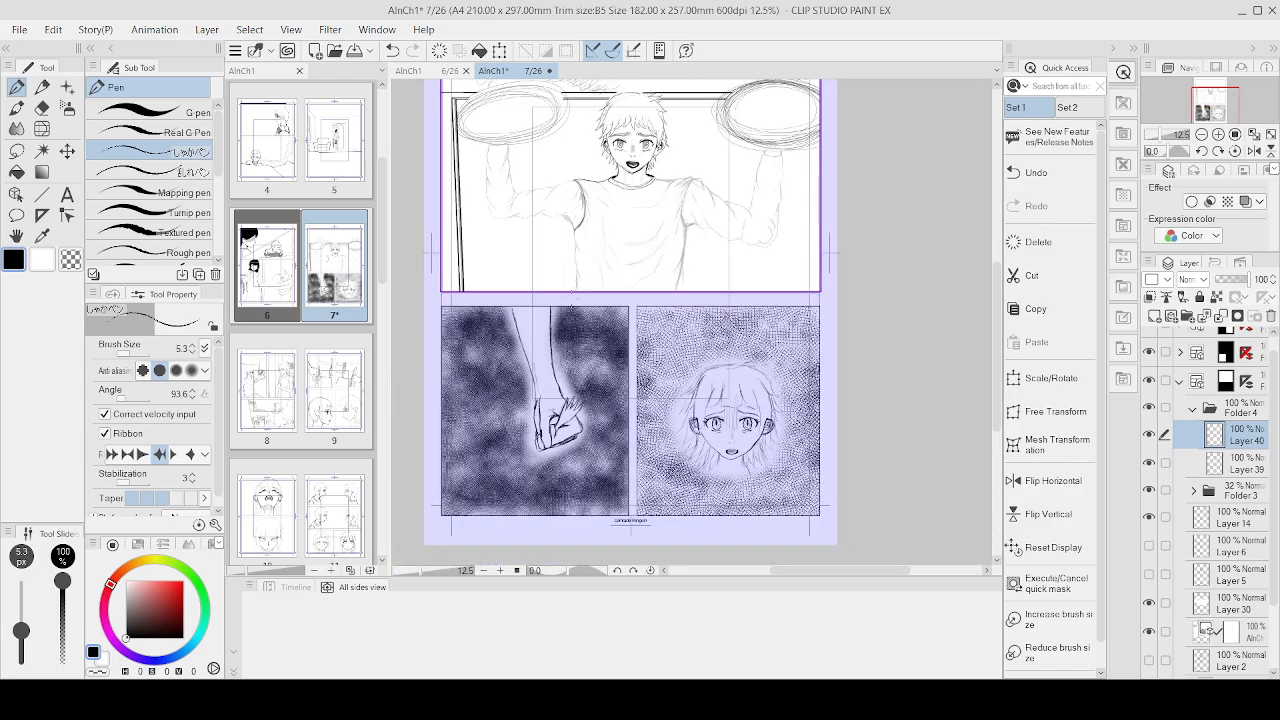
Step: Ink the upper edge of the left-side sleeve from the shoulder to the elbow crook, with short crease lines along it
scroll(523, 163, "up", 5)
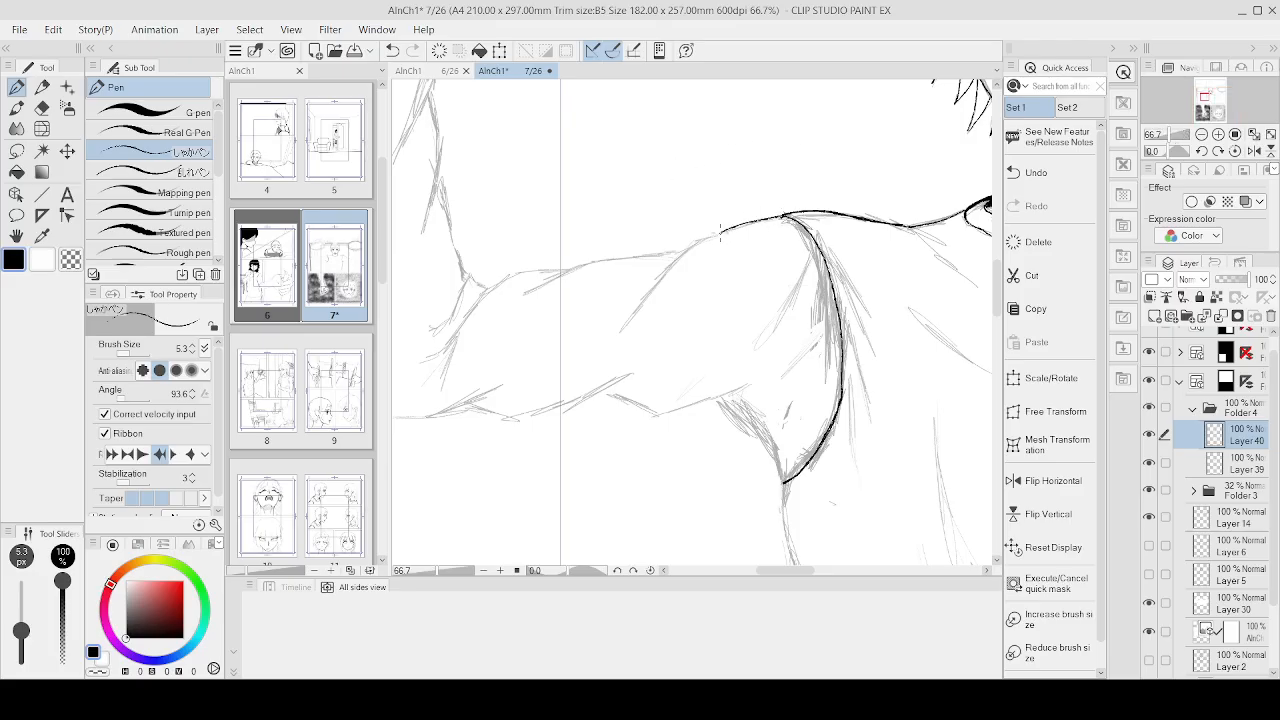
mouse_move(678, 256)
left_mouse_down()
mouse_move(635, 297)
mouse_move(648, 257)
mouse_move(548, 273)
left_mouse_up()
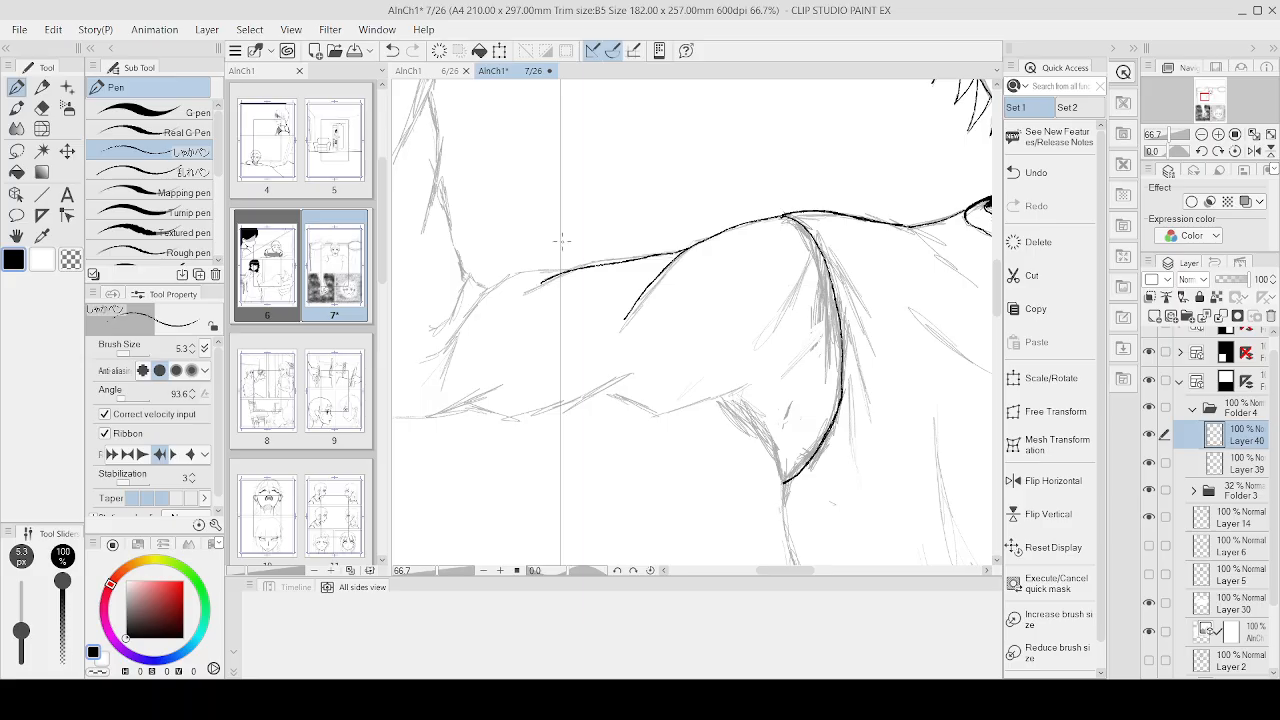
scroll(560, 268, "up", 2)
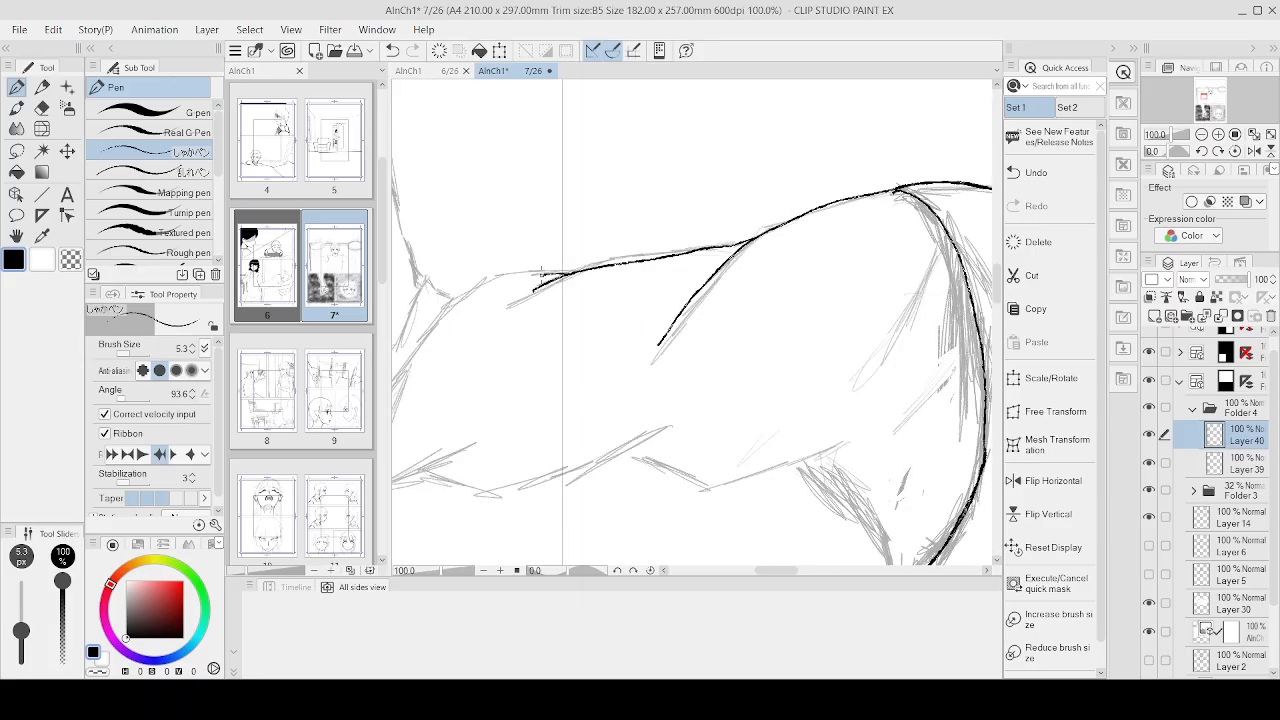
mouse_move(541, 273)
left_mouse_down()
mouse_move(460, 333)
mouse_move(450, 292)
mouse_move(416, 328)
left_mouse_up()
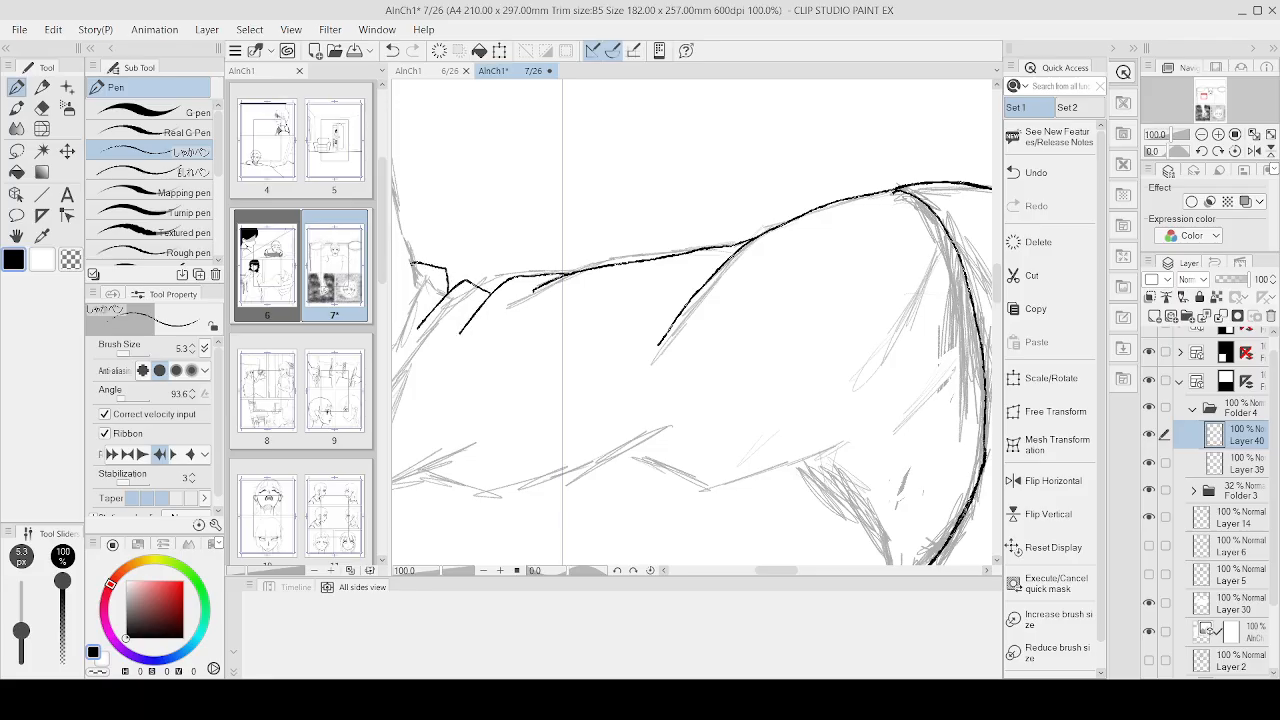
scroll(757, 232, "down", 7)
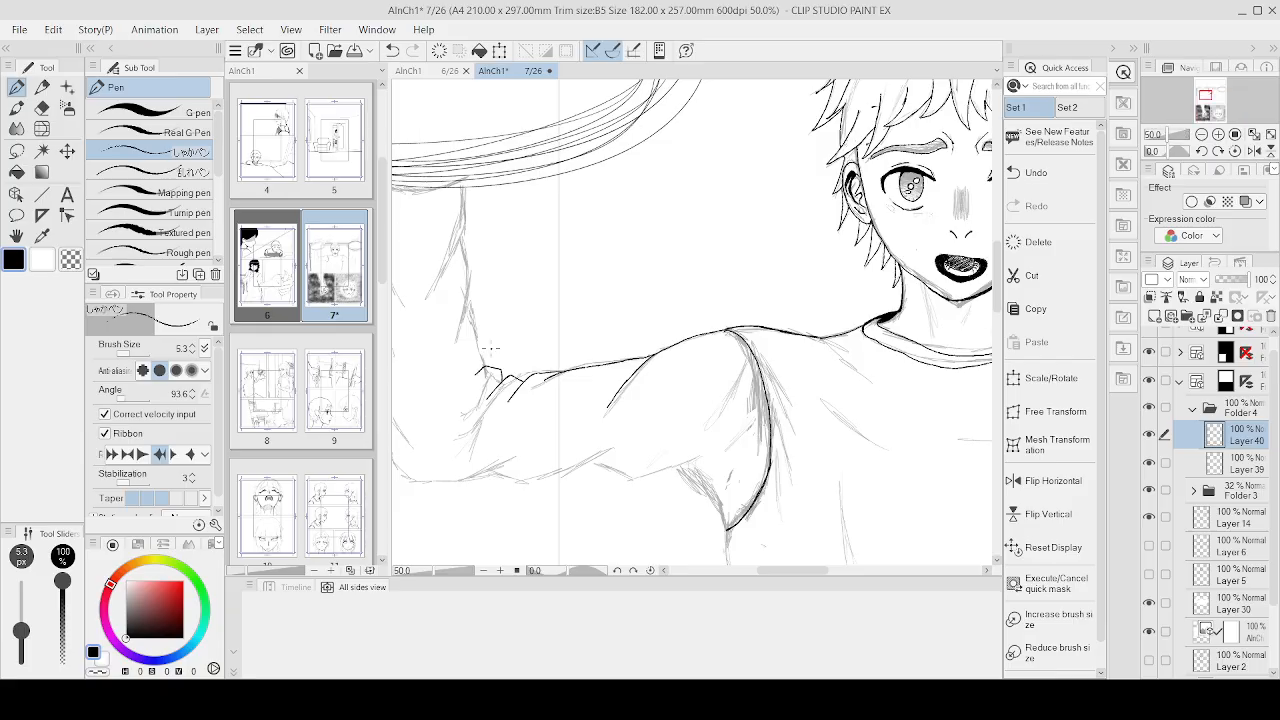
Step: Undo the last stroke, redraw the small folds at the elbow crook, and ink the start of the inner forearm edge
key("ctrl+z")
scroll(484, 365, "up", 3)
mouse_move(548, 400)
left_mouse_down()
mouse_move(507, 389)
mouse_move(443, 454)
left_mouse_up()
mouse_move(503, 388)
left_mouse_down()
mouse_move(497, 335)
mouse_move(435, 370)
mouse_move(483, 304)
mouse_move(467, 204)
mouse_move(444, 158)
left_mouse_up()
scroll(500, 100, "down", 4)
scroll(702, 325, "down", 1)
scroll(562, 231, "up", 2)
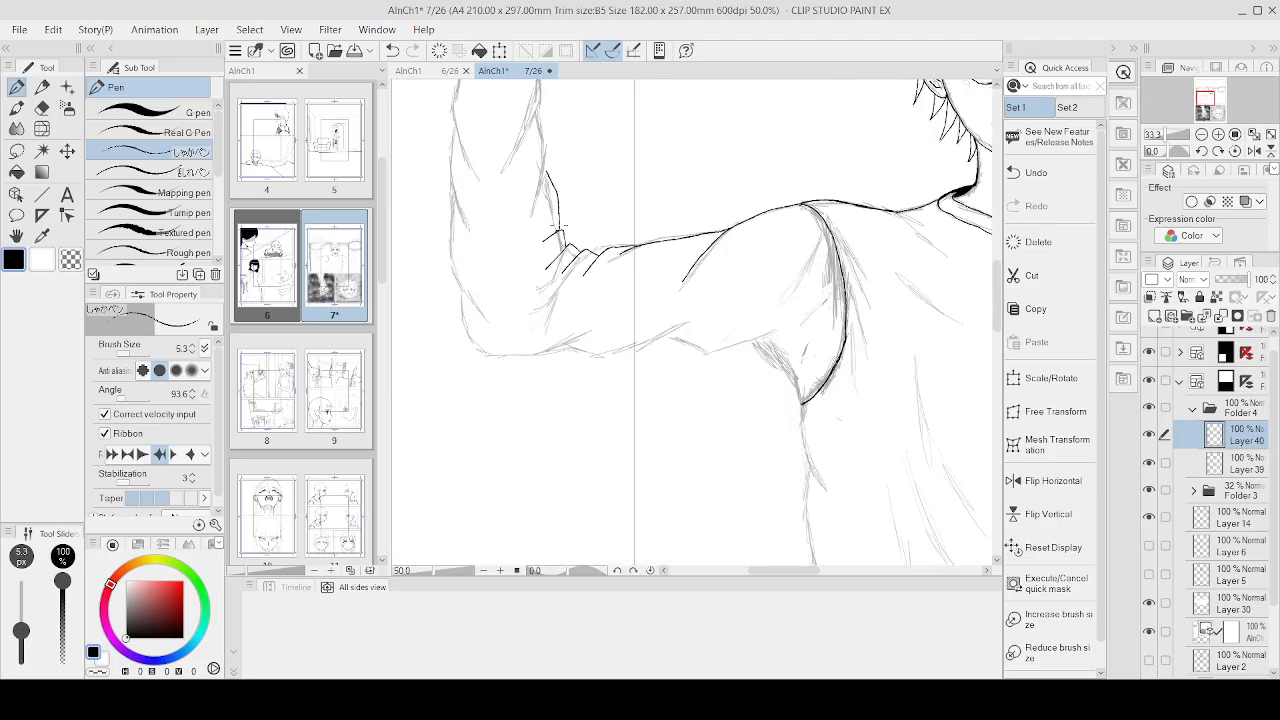
mouse_move(518, 260)
left_mouse_down()
mouse_move(492, 285)
mouse_move(470, 349)
left_mouse_up()
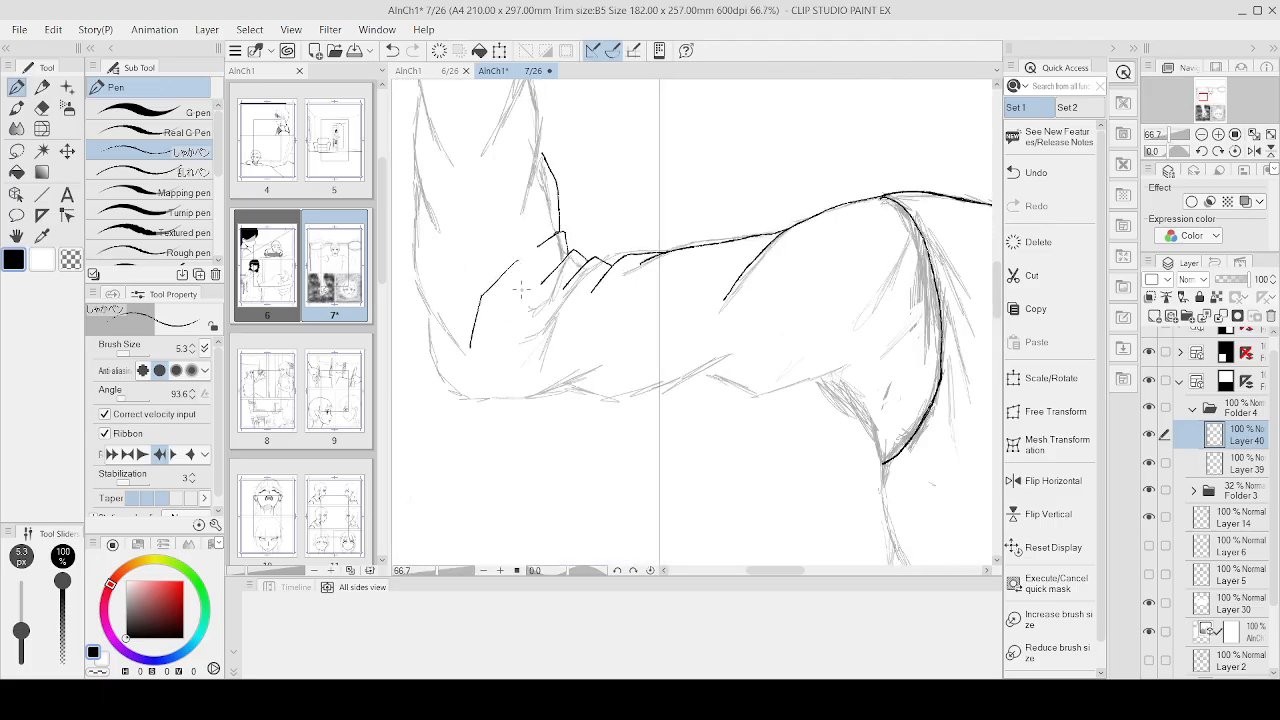
key("ctrl+z")
mouse_move(514, 265)
left_mouse_down()
mouse_move(470, 369)
mouse_move(512, 265)
mouse_move(468, 353)
mouse_move(467, 338)
mouse_move(479, 321)
mouse_move(502, 348)
mouse_move(495, 378)
mouse_move(545, 330)
left_mouse_up()
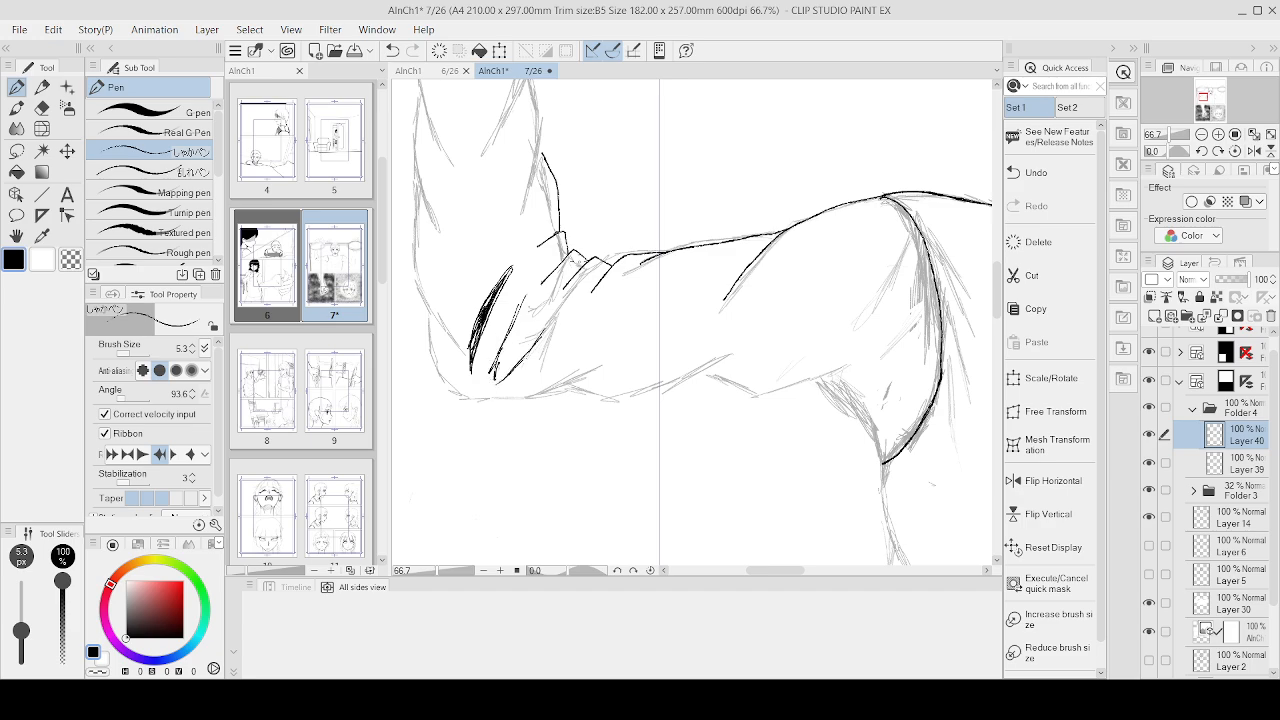
key("ctrl+z")
key("ctrl+z")
key("ctrl+z")
key("ctrl+z")
key("ctrl+z")
key("ctrl+z")
key("ctrl+z")
key("ctrl+z")
key("ctrl+z")
key("ctrl+z")
Step: Ink the curved and V-shaped fold lines inside the bent elbow of the left-side sleeve
mouse_move(506, 279)
left_mouse_down()
mouse_move(478, 370)
mouse_move(505, 377)
mouse_move(545, 343)
mouse_move(518, 374)
left_mouse_up()
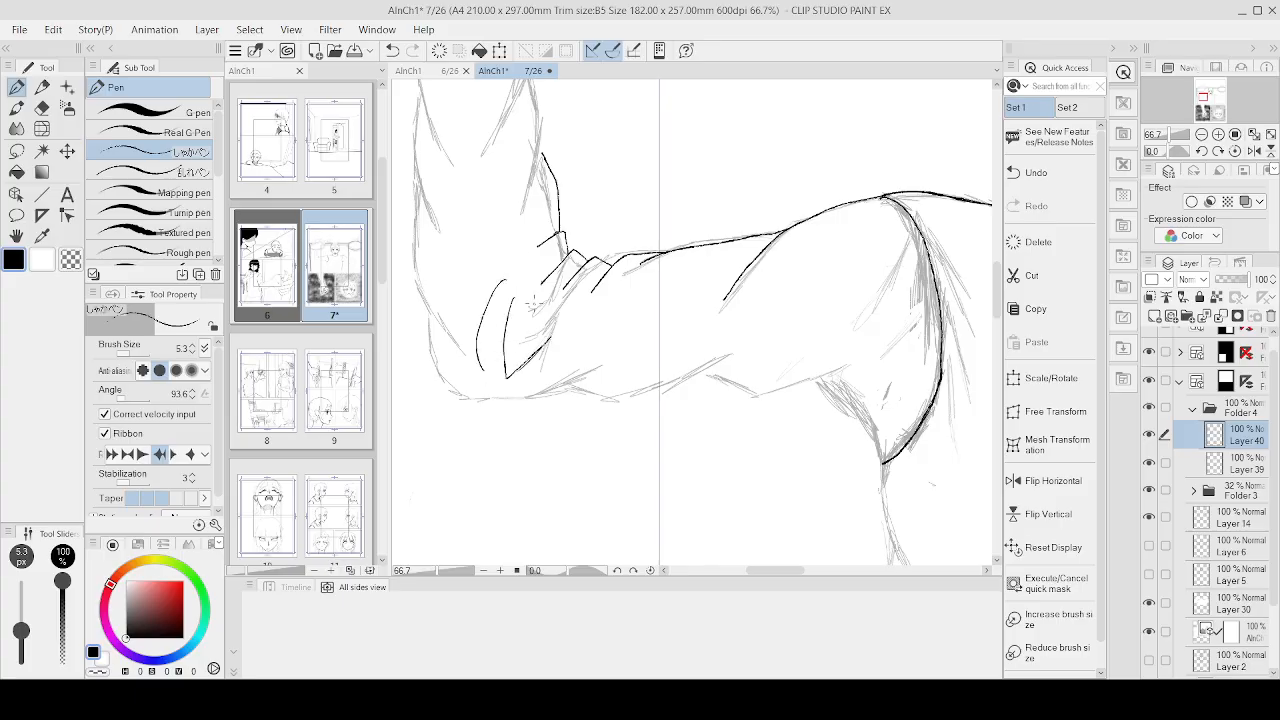
mouse_move(534, 303)
left_mouse_down()
mouse_move(562, 322)
mouse_move(552, 363)
mouse_move(562, 350)
mouse_move(514, 388)
left_mouse_up()
key("ctrl+z")
mouse_move(557, 187)
left_mouse_down()
mouse_move(522, 218)
mouse_move(468, 332)
mouse_move(504, 246)
mouse_move(480, 288)
left_mouse_up()
mouse_move(508, 244)
left_mouse_down()
mouse_move(466, 316)
mouse_move(492, 258)
left_mouse_up()
left_click_drag(513, 233, 490, 260)
key("ctrl+z")
key("ctrl+z")
key("ctrl+z")
key("ctrl+z")
key("ctrl+z")
scroll(515, 232, "up", 1)
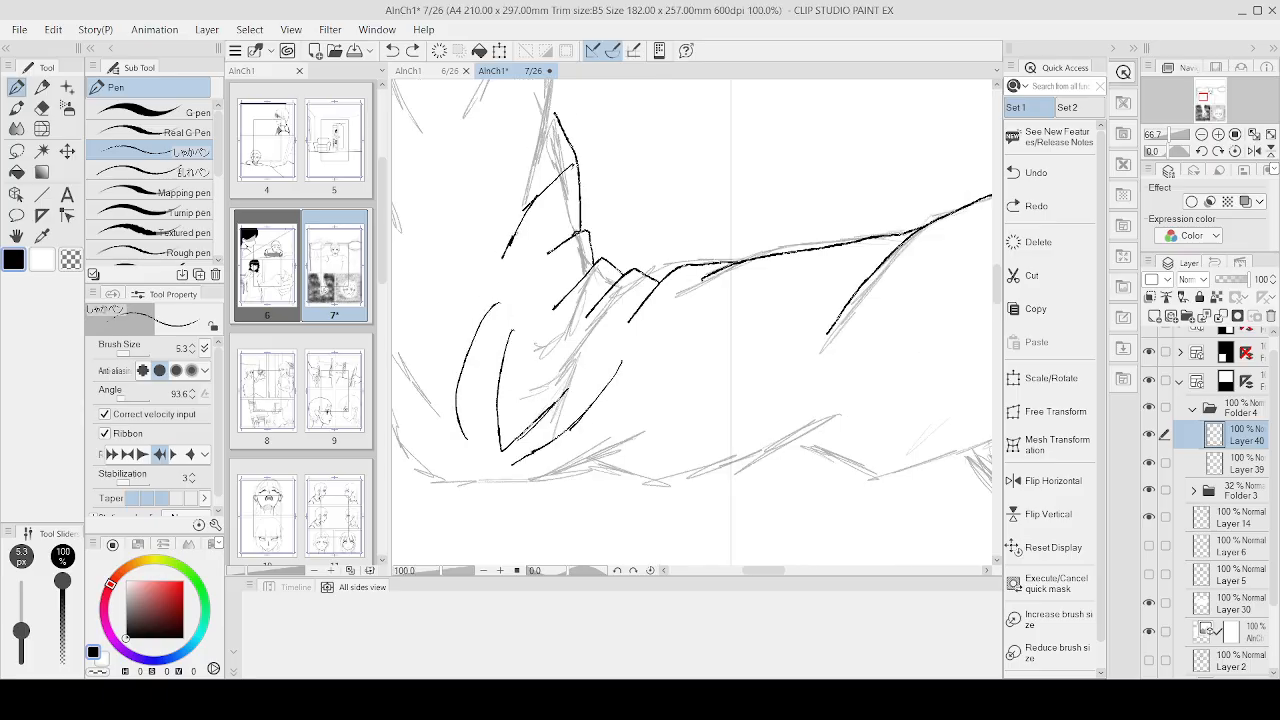
left_click_drag(534, 200, 514, 230)
key("ctrl+z")
key("ctrl+z")
key("ctrl+z")
Step: Ink a long fold from the inner forearm edge down toward the elbow, and erase the forearm line above its peak
mouse_move(578, 162)
left_mouse_down()
mouse_move(512, 222)
mouse_move(440, 352)
left_mouse_up()
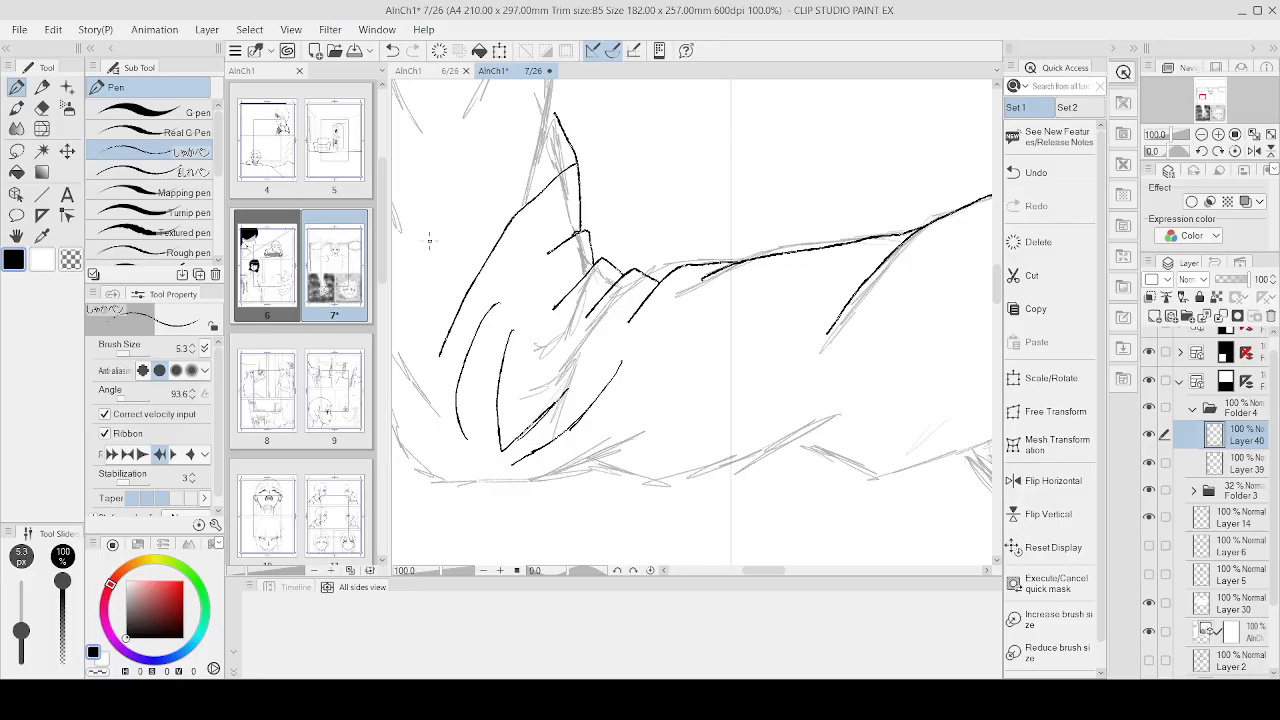
left_click(46, 109)
scroll(594, 149, "up", 2)
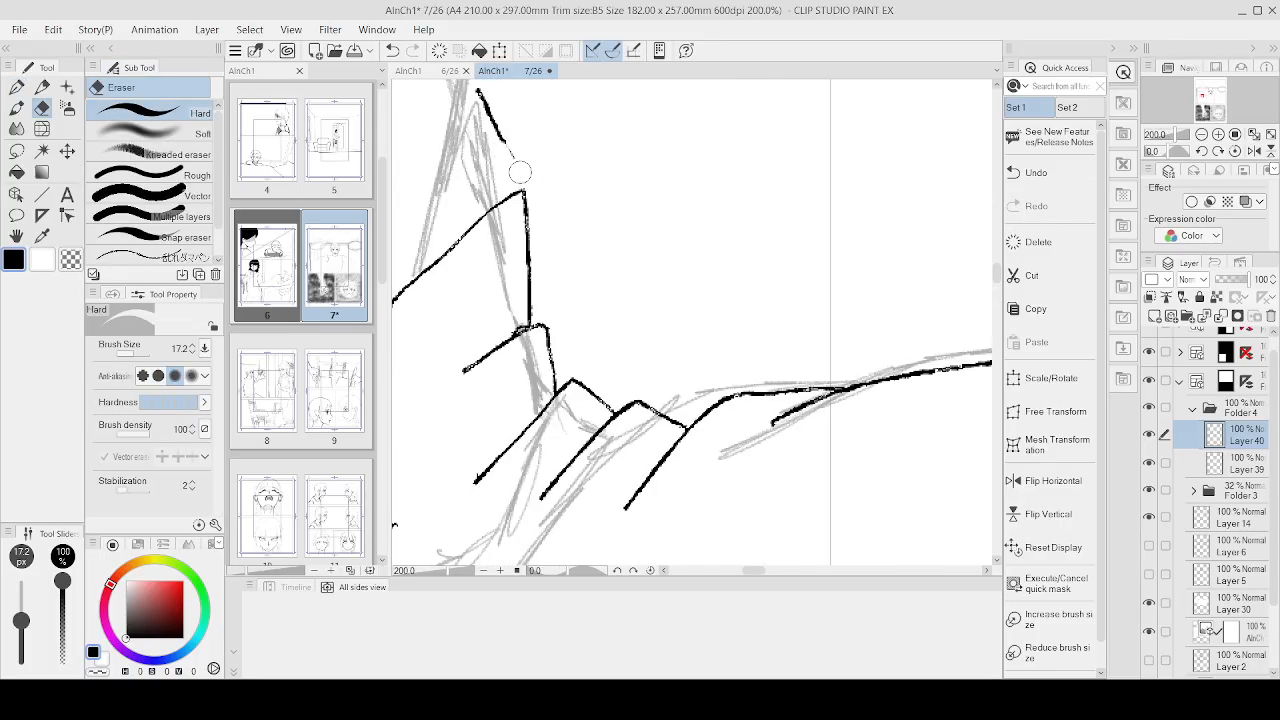
scroll(478, 92, "down", 3)
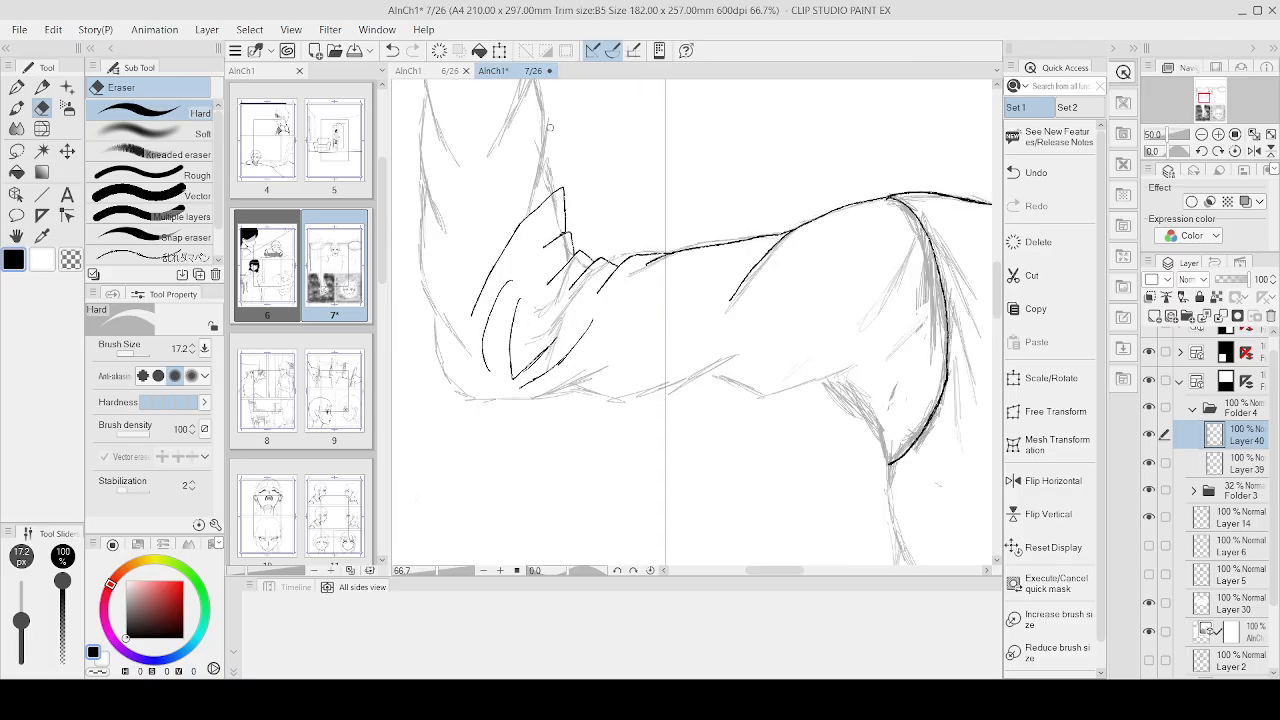
Step: Ink the inner edge of the left-side forearm with the Pen, from the long fold's peak up to the sketched ellipse
key("p")
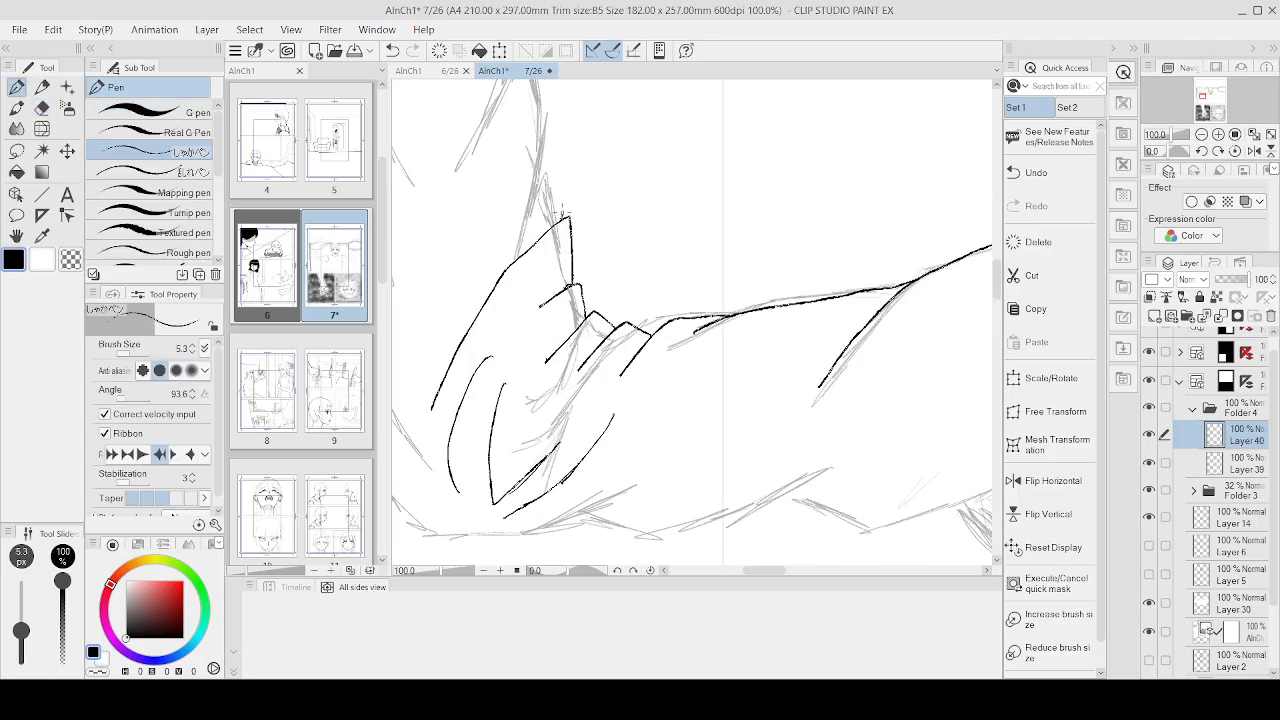
left_click_drag(563, 214, 542, 88)
scroll(480, 418, "down", 3)
scroll(643, 246, "up", 6)
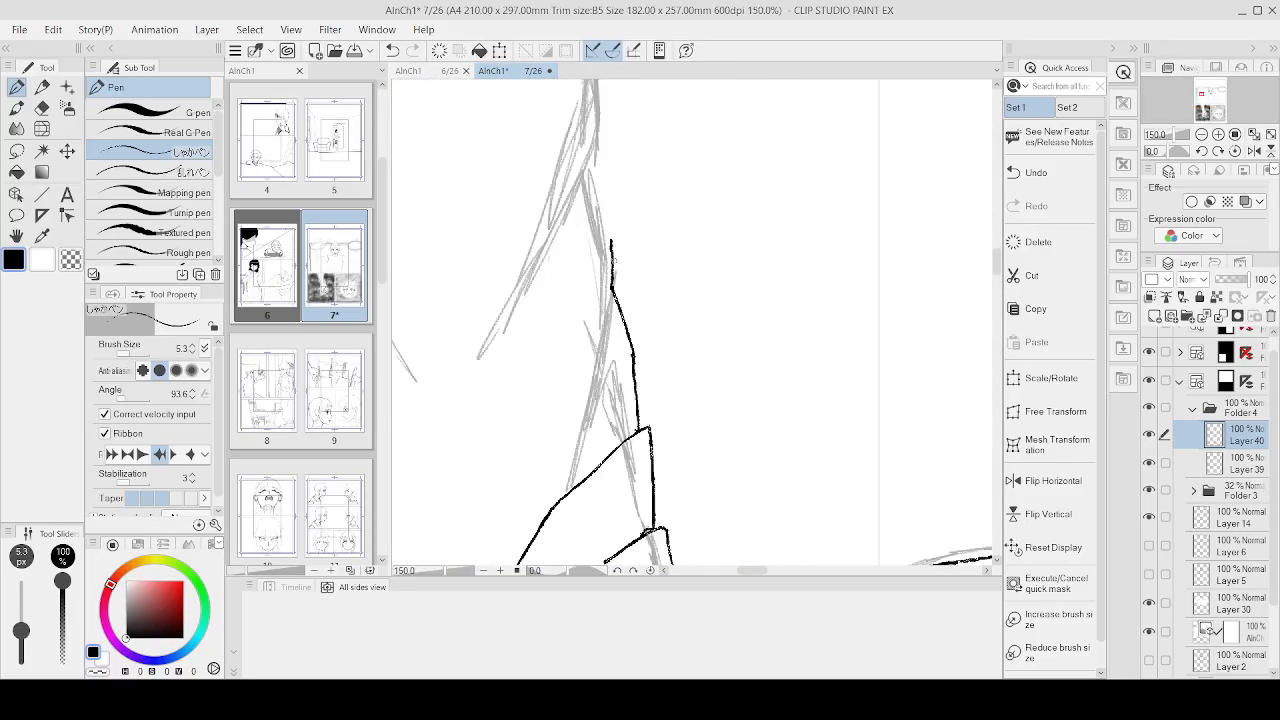
mouse_move(620, 258)
left_mouse_down()
mouse_move(589, 165)
mouse_move(595, 80)
left_mouse_up()
scroll(683, 326, "down", 3)
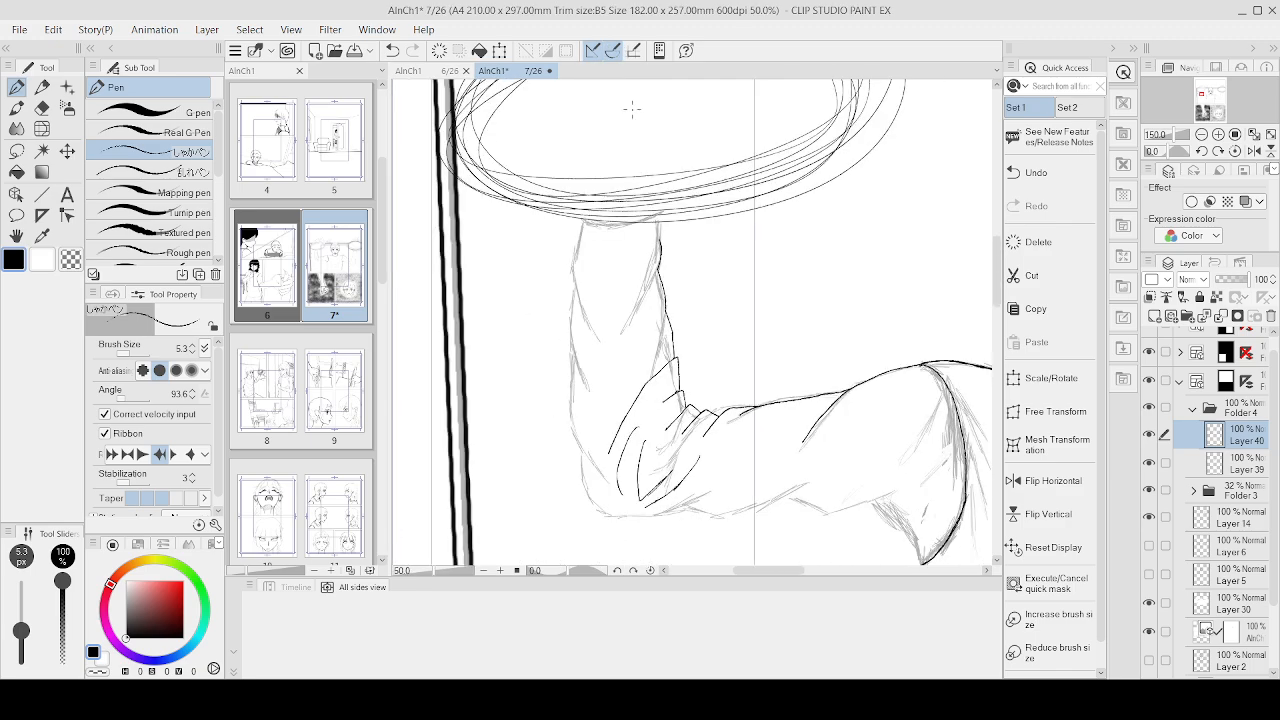
scroll(648, 258, "up", 4)
mouse_move(673, 288)
left_mouse_down()
mouse_move(667, 210)
mouse_move(681, 305)
left_mouse_up()
scroll(743, 173, "down", 5)
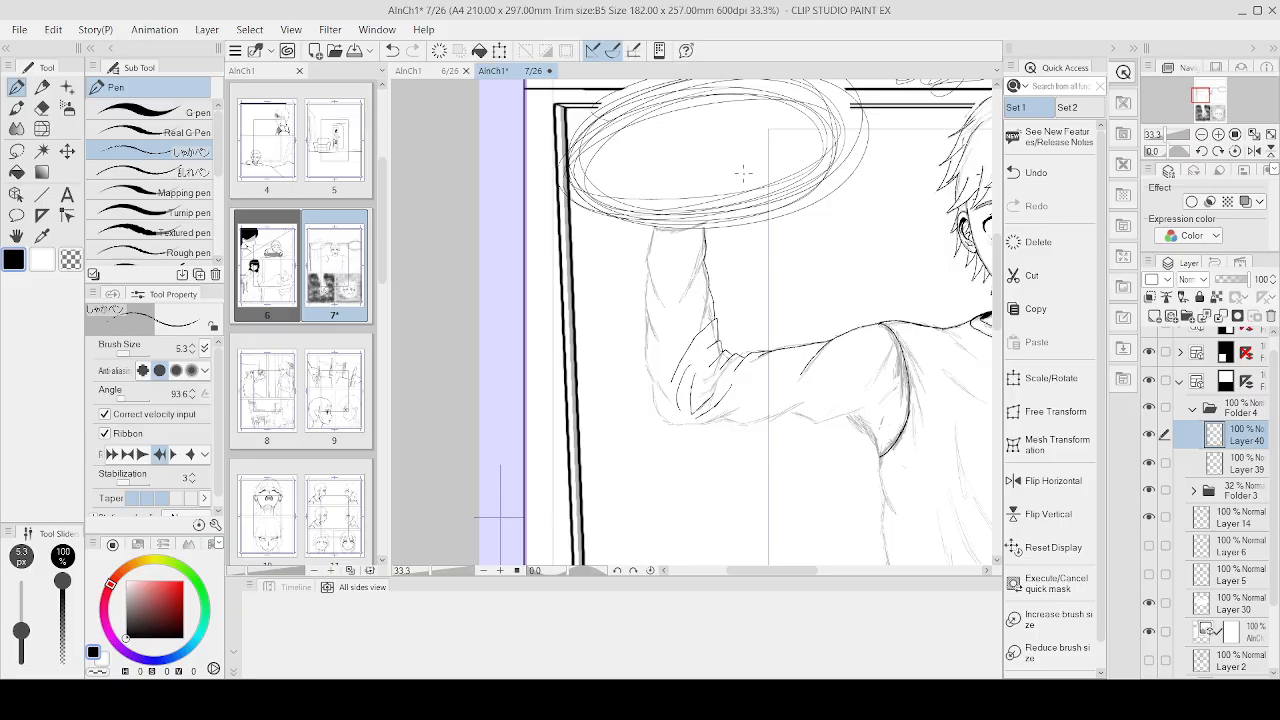
Step: Ink the outer edge of the left-side forearm with short creases, from the ellipse down toward the elbow, and save the page
scroll(659, 193, "up", 2)
mouse_move(661, 218)
left_mouse_down()
mouse_move(643, 280)
mouse_move(654, 334)
mouse_move(643, 404)
mouse_move(665, 448)
mouse_move(640, 486)
mouse_move(666, 542)
left_mouse_up()
scroll(666, 542, "down", 5)
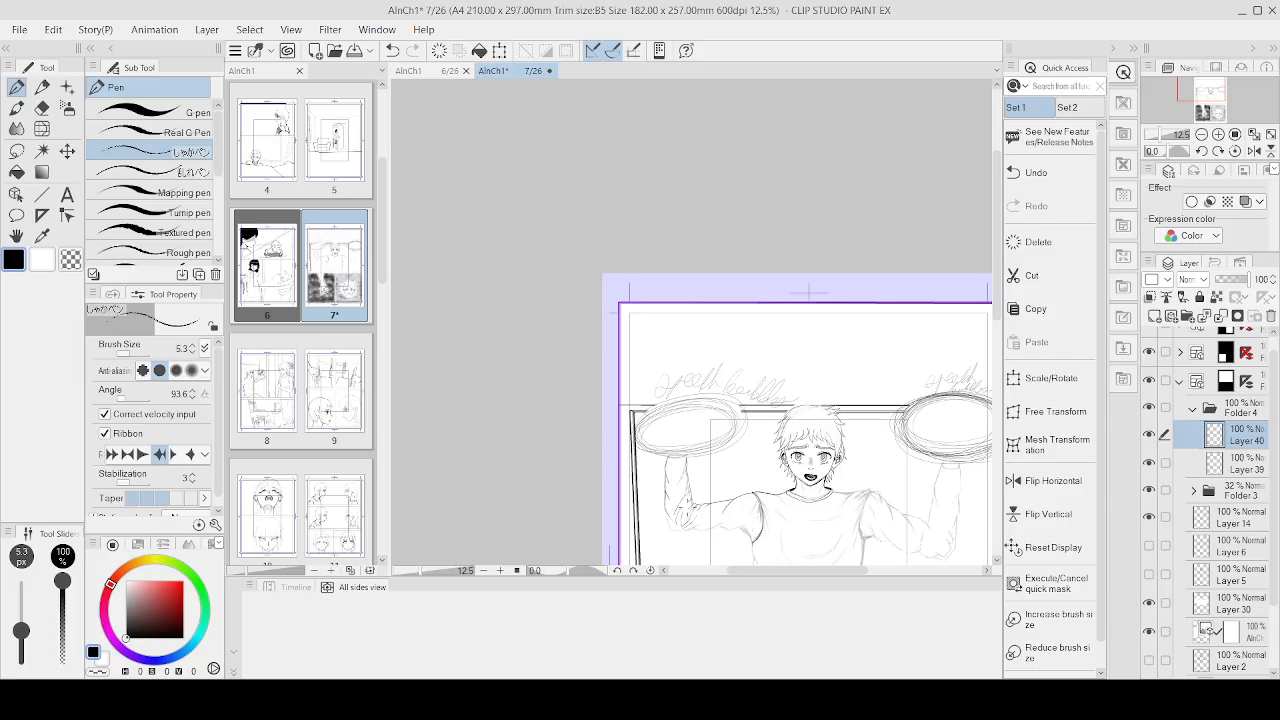
key("ctrl+s")
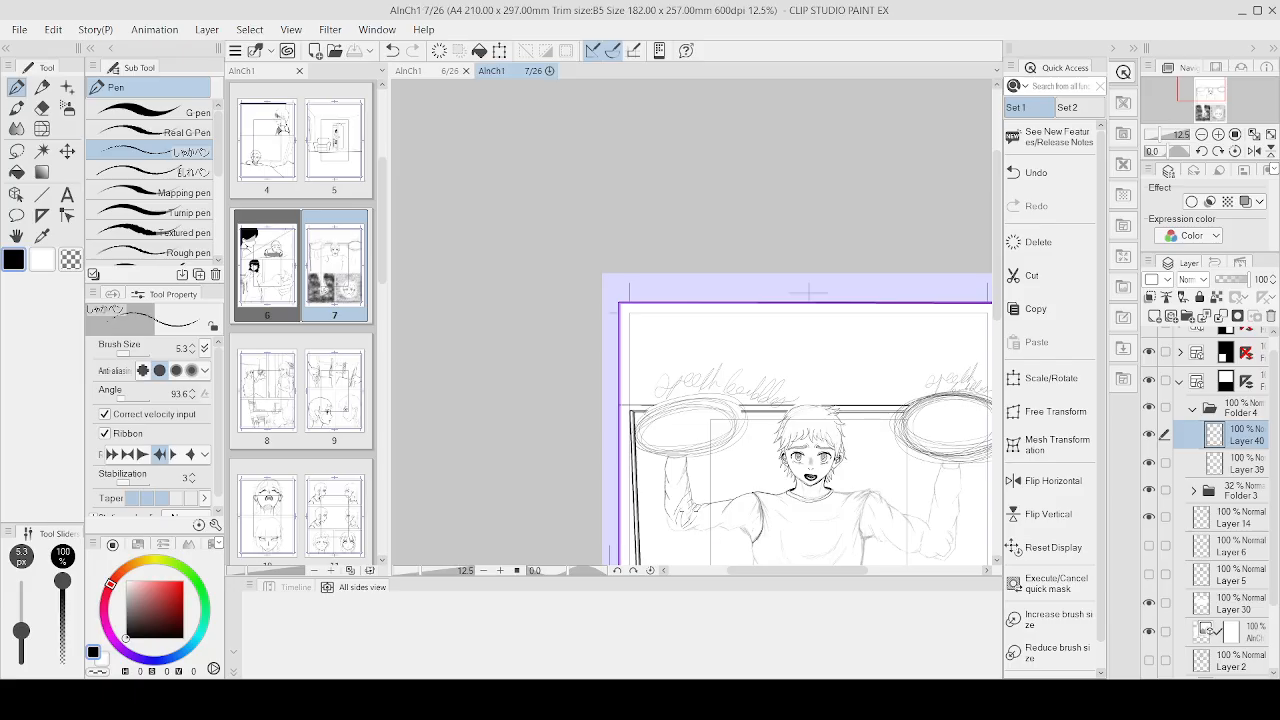
scroll(692, 500, "down", 3)
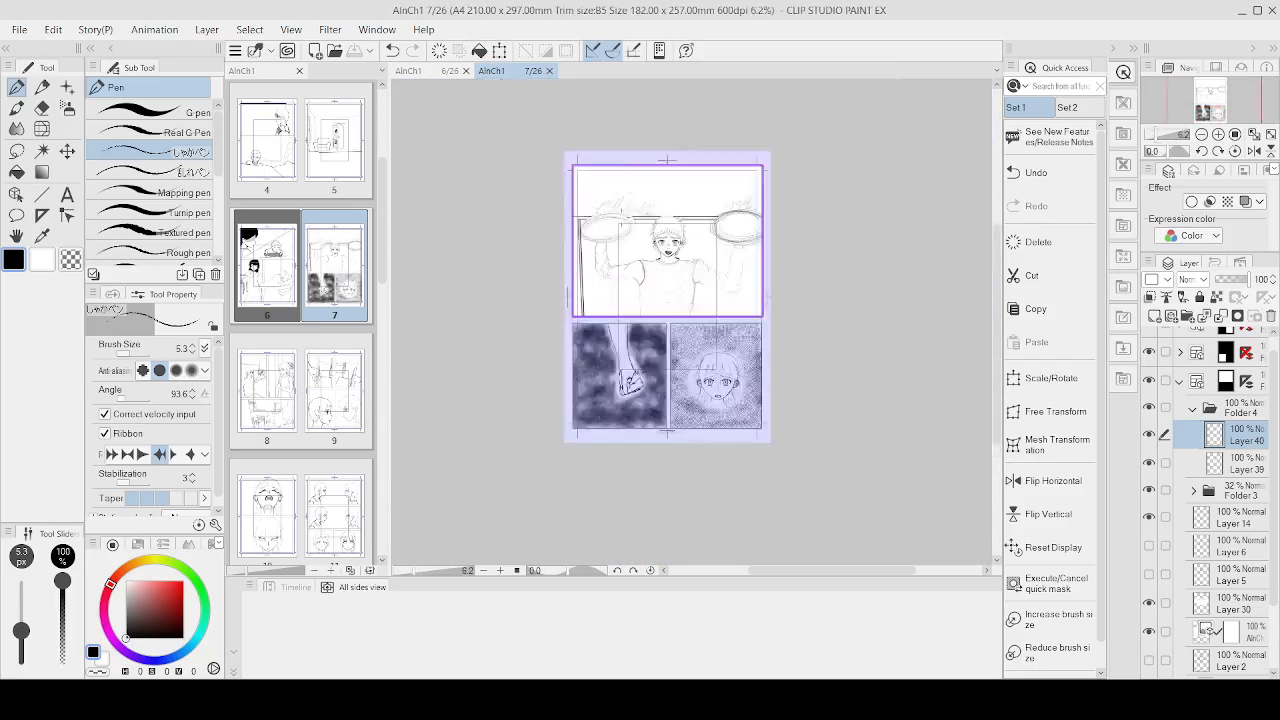
Step: Ink the rounded outer contour of the elbow with a small overlapping fold at its lower tip, undoing unwanted strokes
scroll(522, 334, "up", 8)
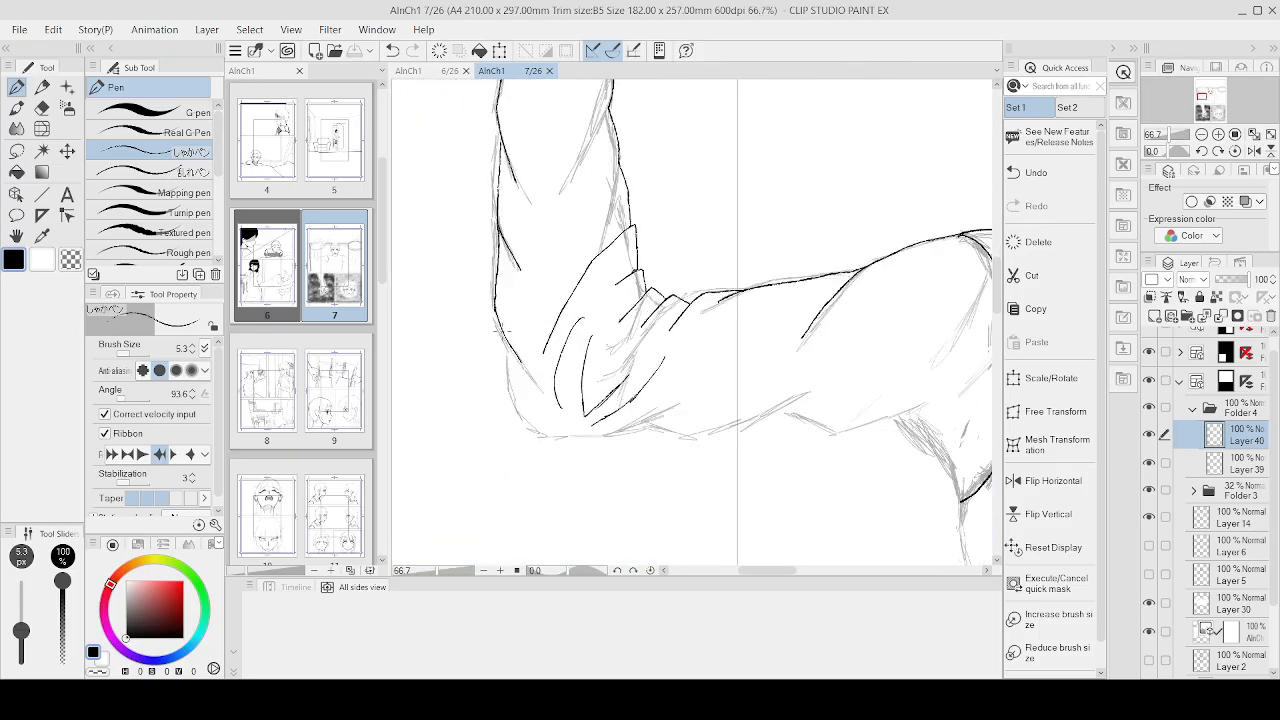
mouse_move(497, 330)
left_mouse_down()
mouse_move(495, 390)
mouse_move(540, 442)
mouse_move(531, 436)
mouse_move(545, 479)
mouse_move(609, 487)
mouse_move(621, 457)
mouse_move(606, 475)
mouse_move(642, 458)
left_mouse_up()
key("ctrl+z")
key("ctrl+z")
key("ctrl+z")
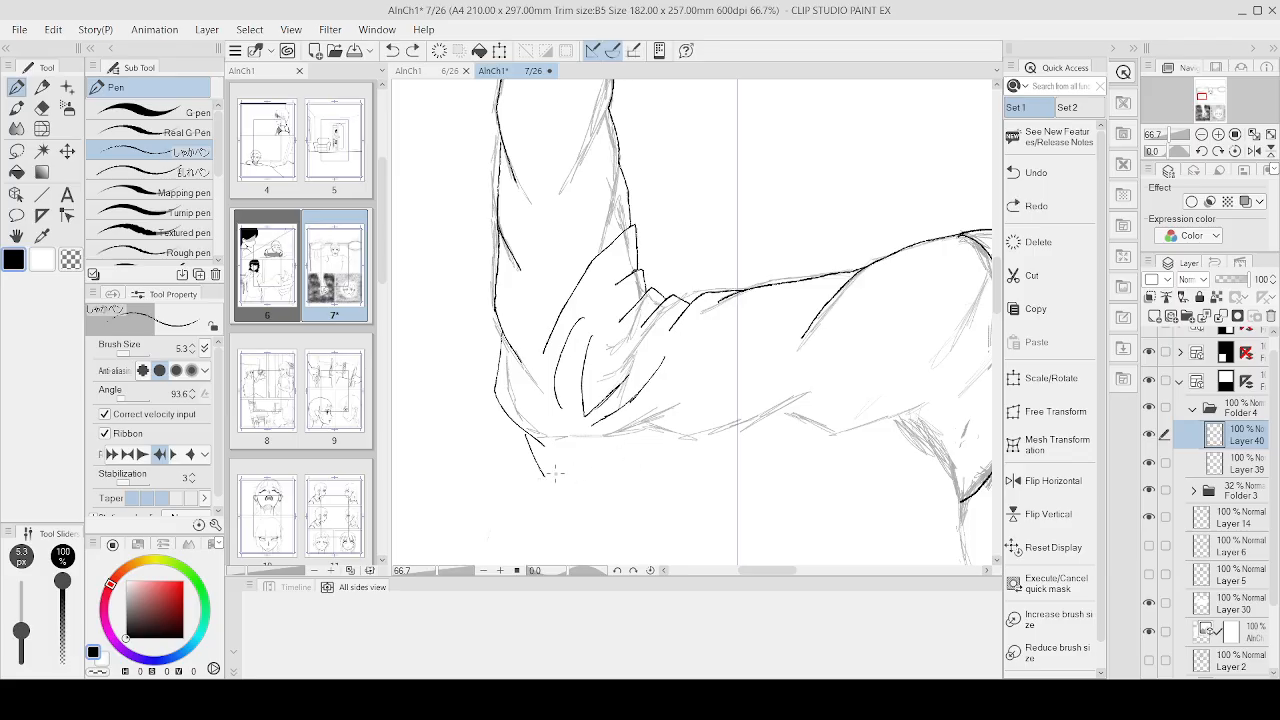
mouse_move(544, 476)
left_mouse_down()
mouse_move(605, 458)
mouse_move(639, 491)
mouse_move(677, 462)
left_mouse_up()
key("ctrl+z")
key("ctrl+z")
key("ctrl+z")
key("ctrl+z")
key("ctrl+z")
mouse_move(541, 447)
left_mouse_down()
mouse_move(562, 424)
mouse_move(542, 466)
left_mouse_up()
Step: Extend the long fold's lower end and ink a line joining the crease at the elbow crook to the curved fold
key("ctrl+plus")
left_click_drag(530, 368, 534, 386)
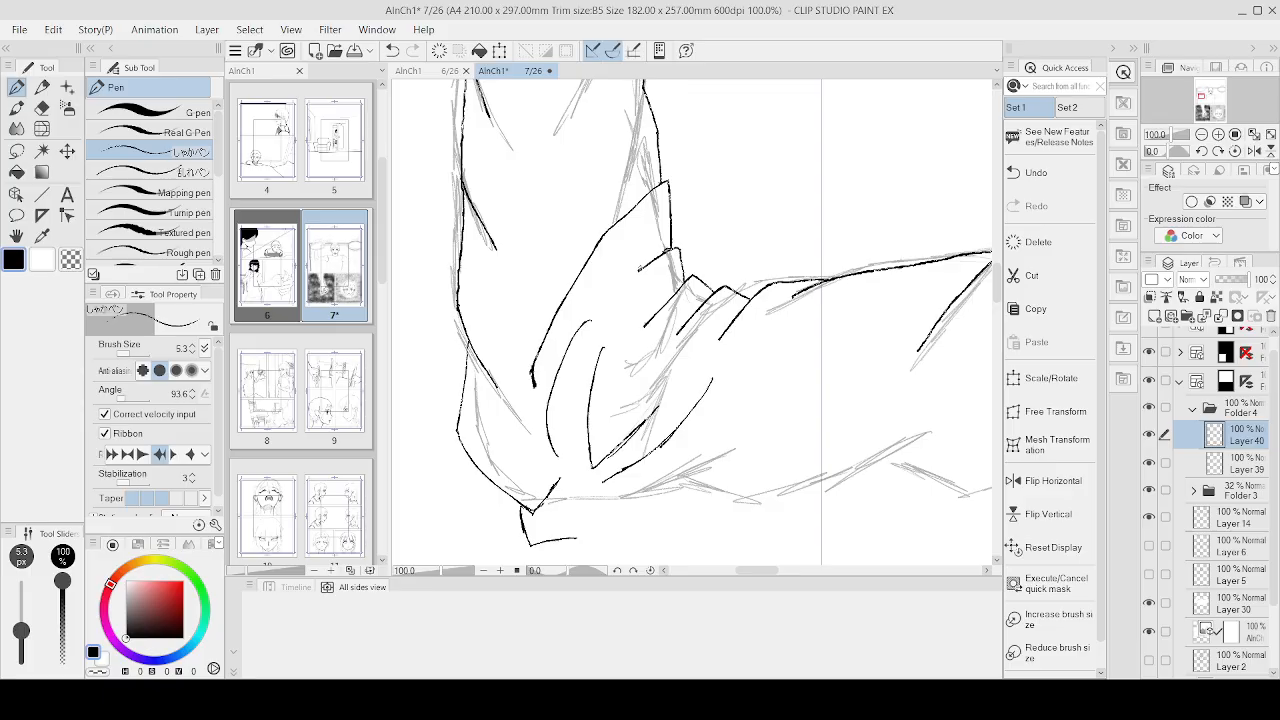
left_click_drag(639, 270, 579, 337)
left_click_drag(614, 296, 580, 329)
left_click_drag(648, 264, 628, 282)
key("ctrl+minus")
key("ctrl+minus")
key("ctrl+minus")
key("ctrl+minus")
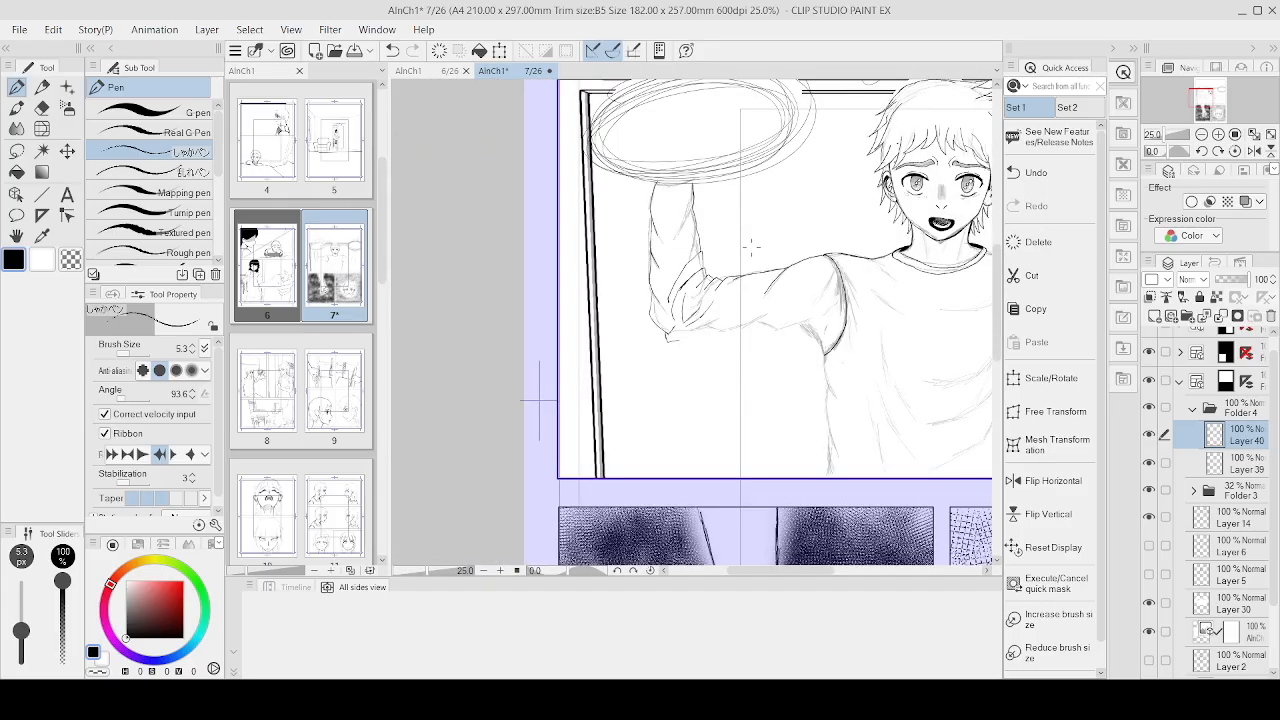
Step: Touch up the join in the fold line just below the elbow crook
key("ctrl+plus")
key("ctrl+plus")
key("ctrl+plus")
key("ctrl+plus")
key("ctrl+plus")
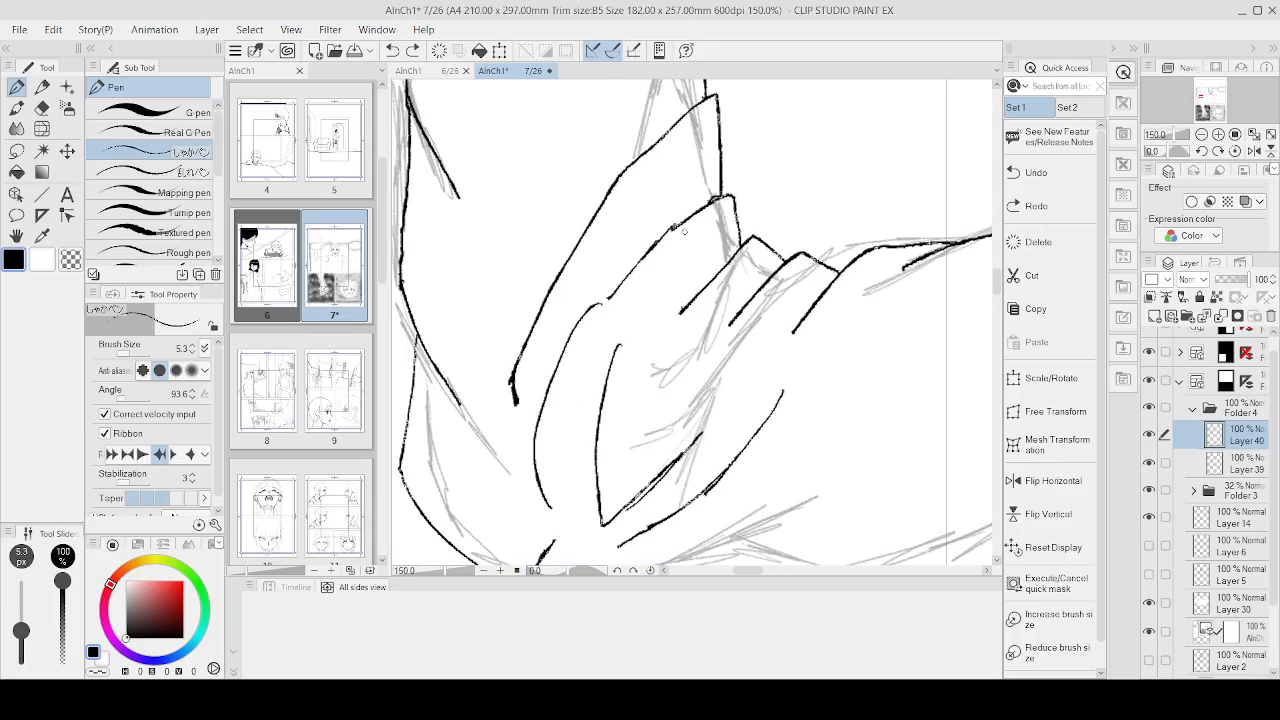
mouse_move(674, 228)
left_mouse_down()
mouse_move(586, 312)
mouse_move(680, 222)
left_mouse_up()
key("ctrl+minus")
key("ctrl+minus")
key("ctrl+minus")
key("ctrl+minus")
key("ctrl+minus")
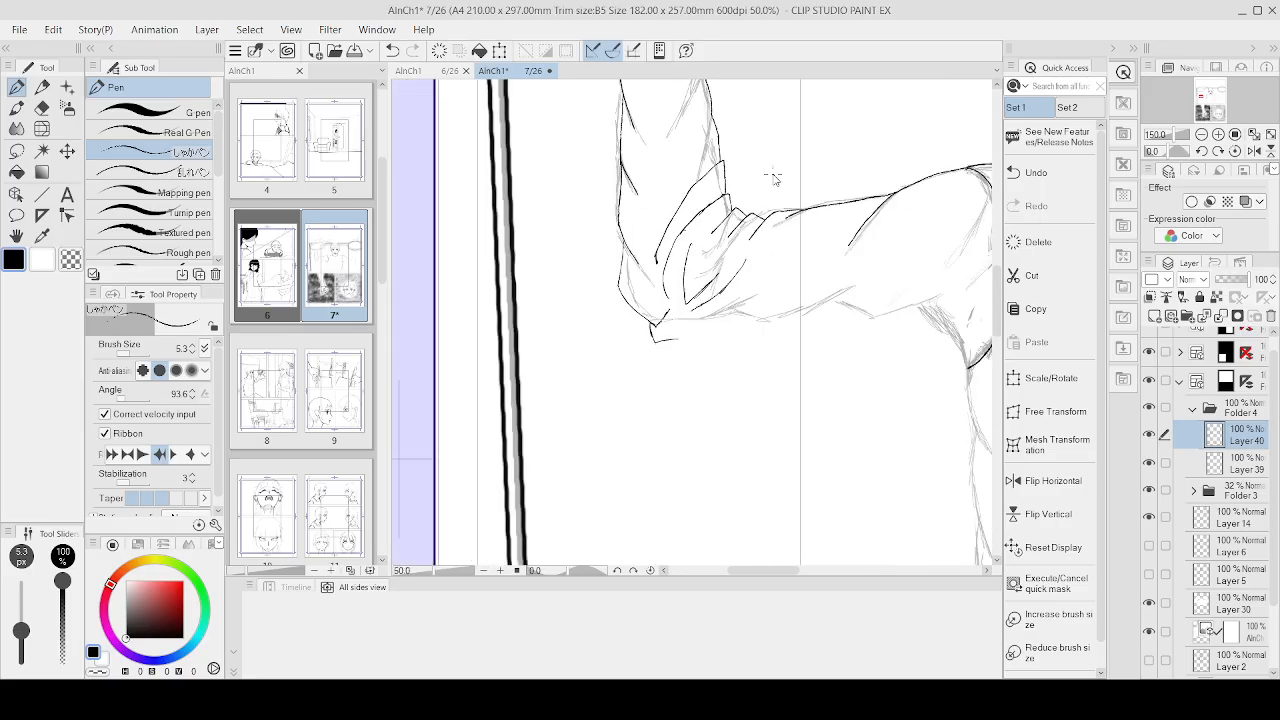
Step: Extend the curved fold down past the elbow's lower edge, connect the contour to it, and erase the overlapping hook
scroll(770, 220, "up", 2)
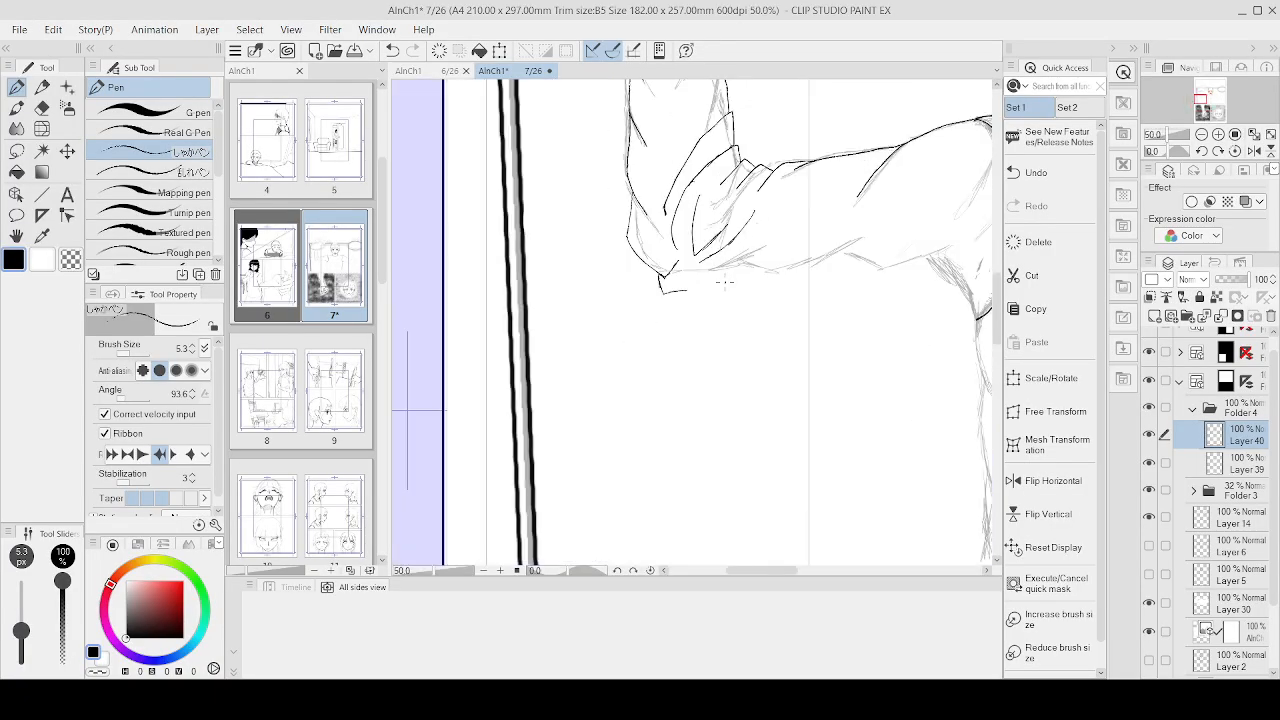
scroll(725, 284, "up", 3)
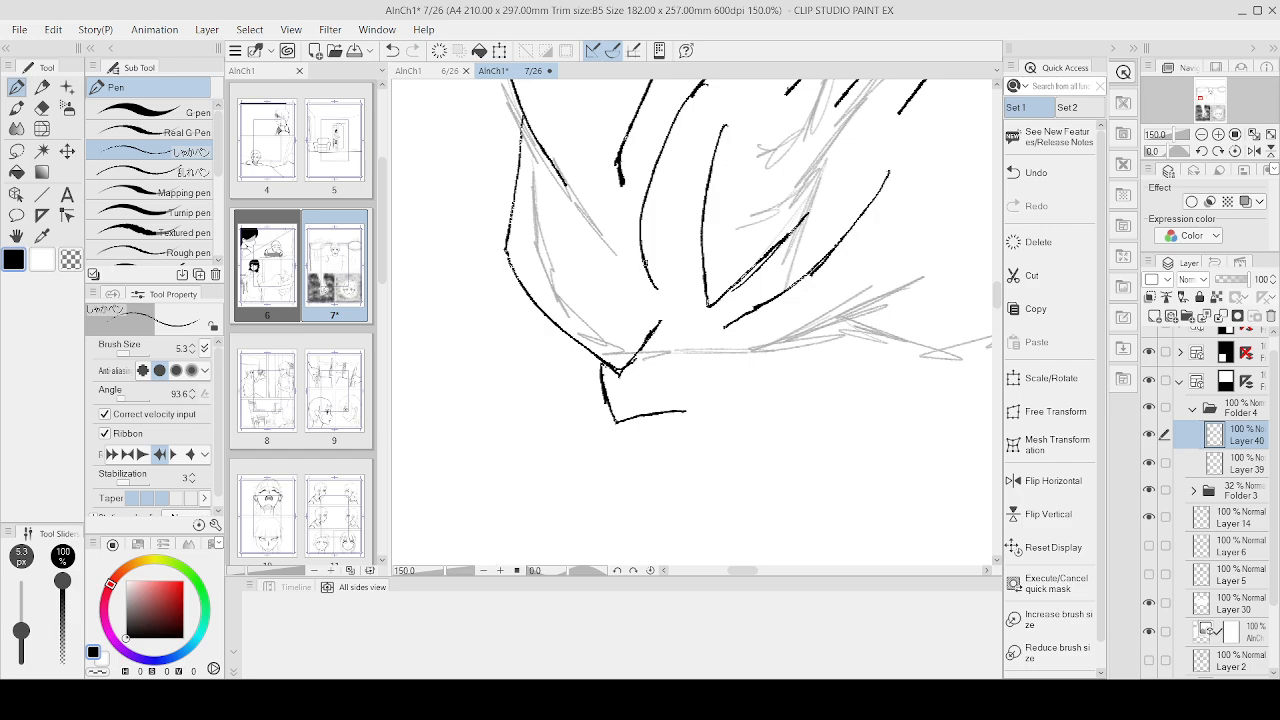
mouse_move(643, 258)
left_mouse_down()
mouse_move(671, 328)
mouse_move(718, 387)
mouse_move(780, 365)
left_mouse_up()
mouse_move(700, 371)
left_mouse_down()
mouse_move(621, 372)
mouse_move(646, 330)
mouse_move(607, 397)
mouse_move(600, 372)
mouse_move(622, 417)
mouse_move(683, 409)
left_mouse_up()
key("e")
scroll(813, 334, "down", 4)
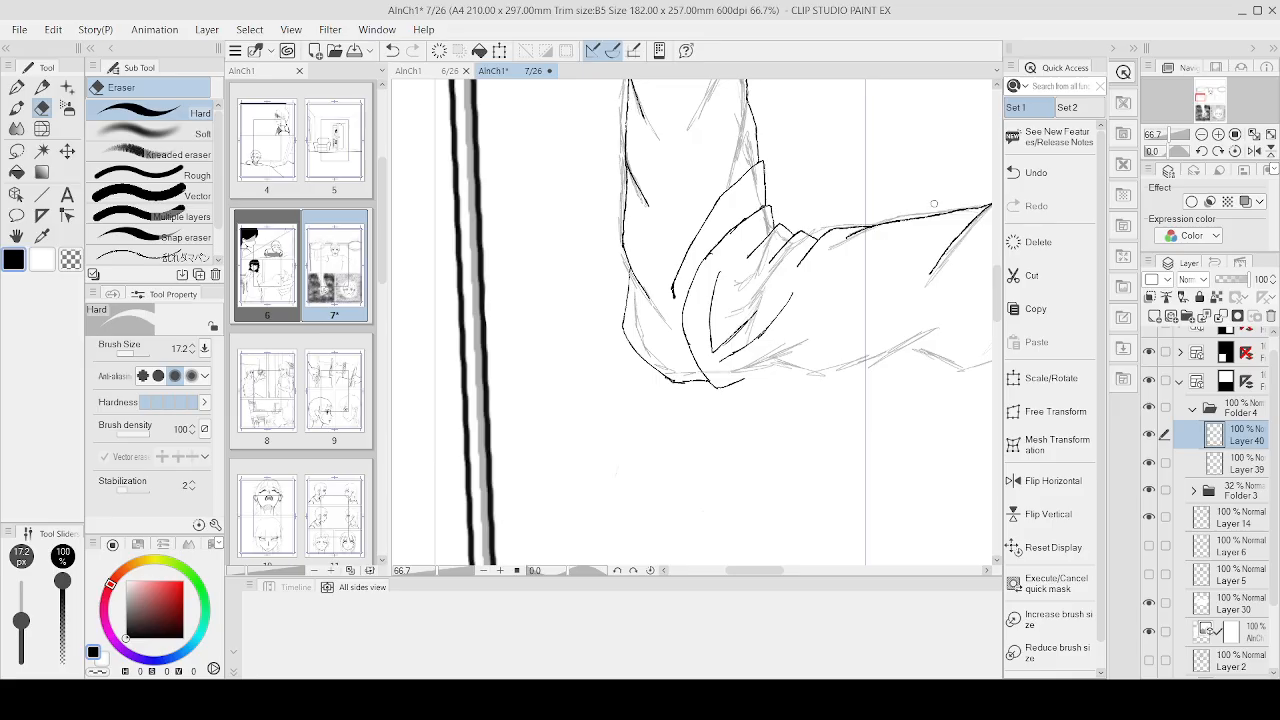
Step: Continue the long forearm fold with the Pen from its lower end toward the bottom of the elbow
scroll(955, 195, "down", 1)
scroll(758, 186, "up", 3)
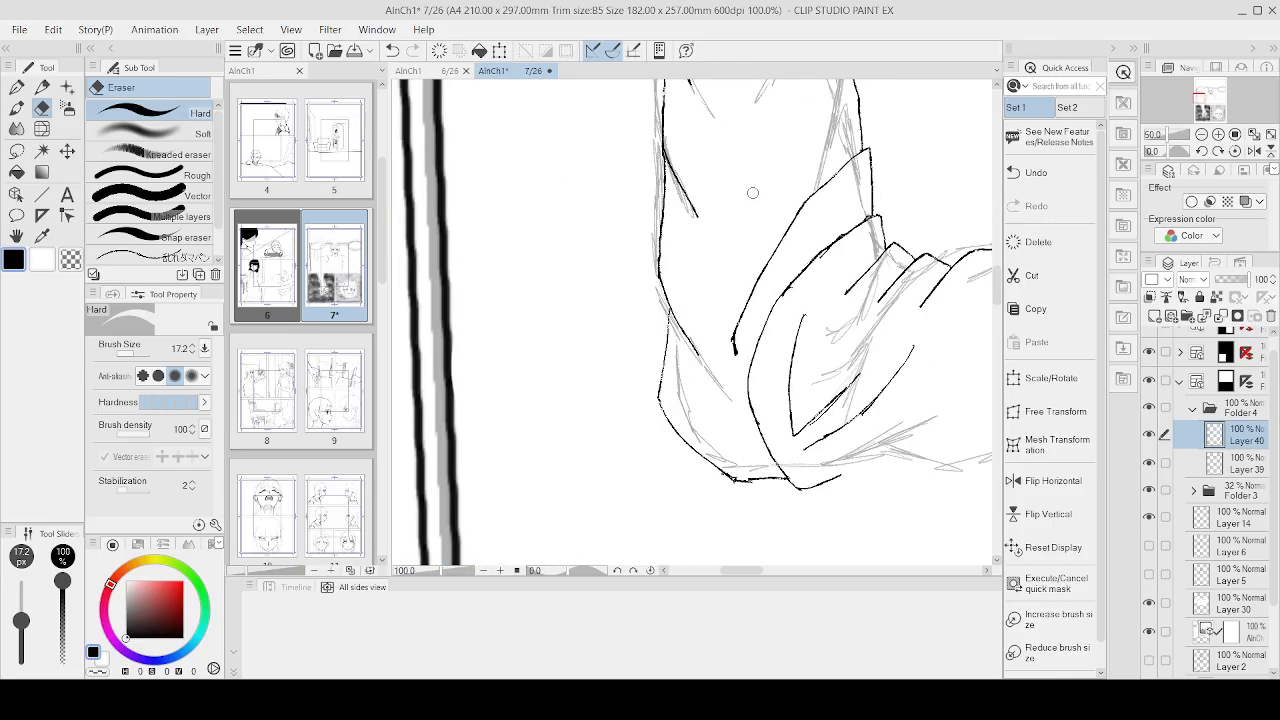
key("p")
left_click_drag(733, 334, 757, 428)
Step: Ink additional curved fold lines along the outer side of the elbow
scroll(859, 285, "down", 3)
scroll(859, 288, "up", 2)
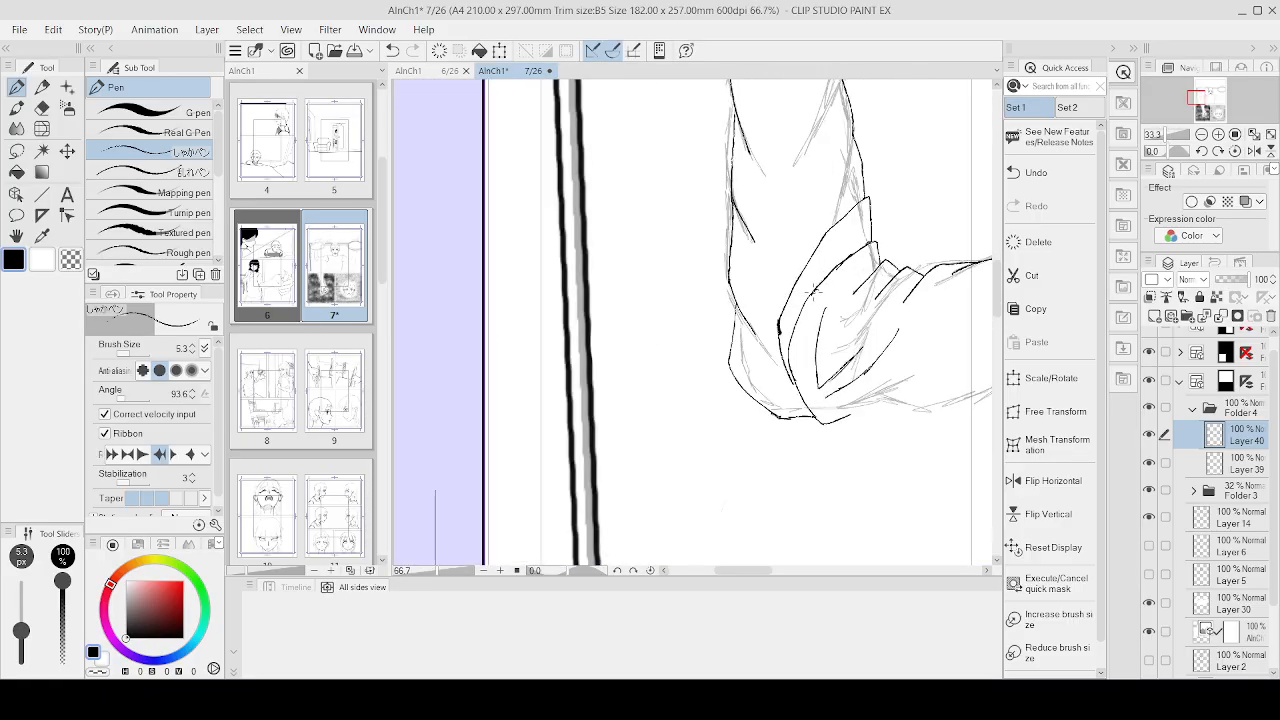
mouse_move(785, 256)
left_mouse_down()
mouse_move(760, 309)
mouse_move(756, 386)
mouse_move(772, 408)
mouse_move(736, 362)
mouse_move(741, 325)
mouse_move(781, 260)
left_mouse_up()
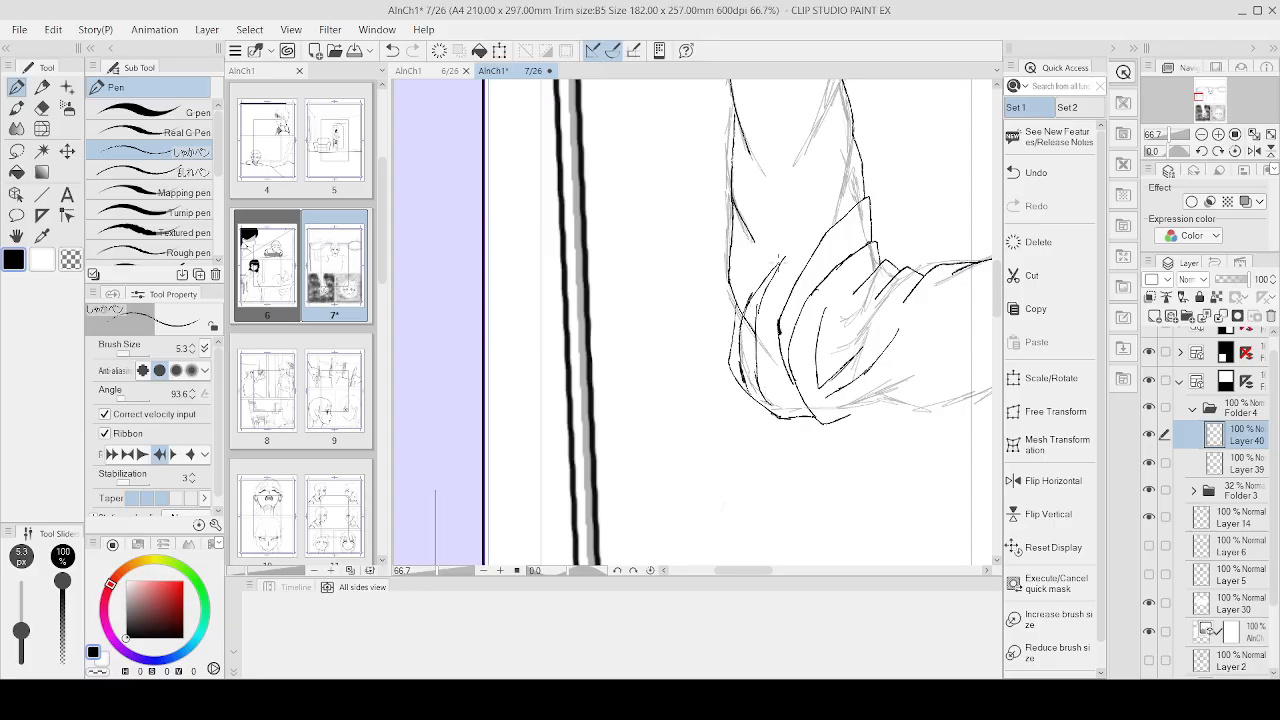
Step: Erase the stray ink around the outermost elbow fold and redraw its lower part as a cleaner curve
key("e")
scroll(748, 318, "up", 2)
mouse_move(746, 316)
left_mouse_down()
mouse_move(763, 352)
mouse_move(734, 302)
mouse_move(727, 312)
mouse_move(800, 185)
mouse_move(718, 288)
mouse_move(812, 180)
mouse_move(733, 298)
mouse_move(720, 408)
left_mouse_up()
key("p")
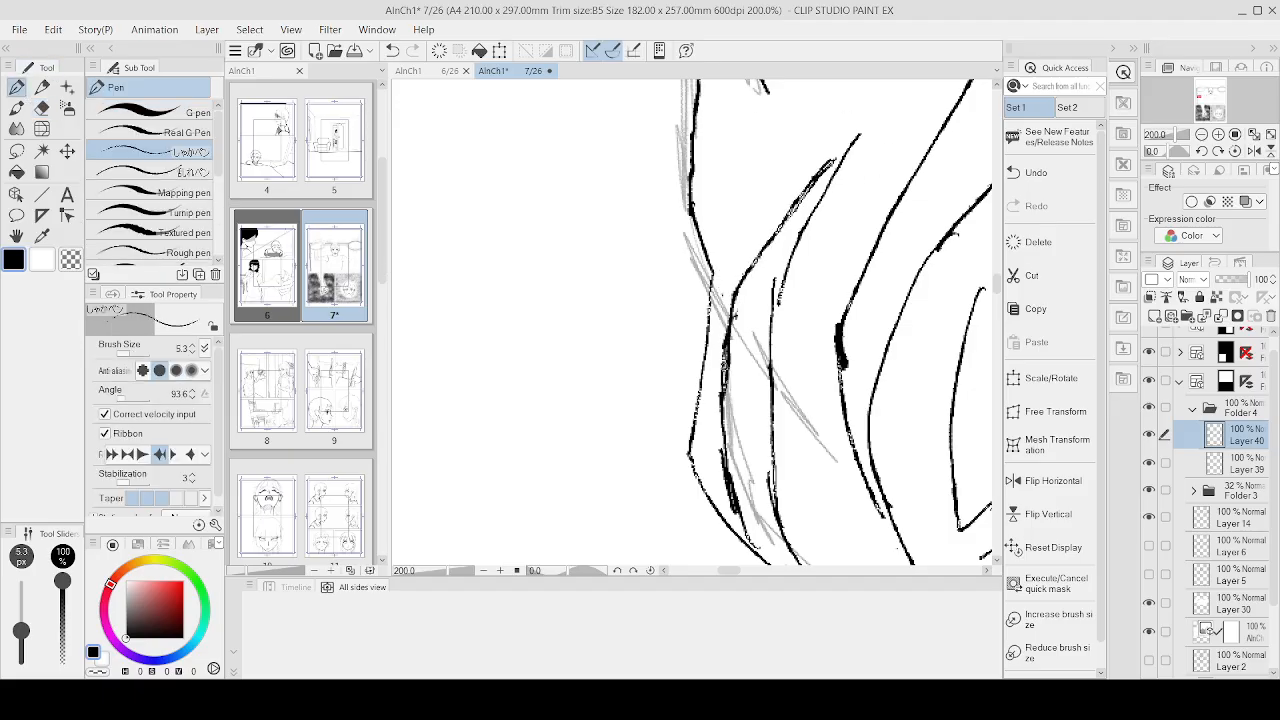
left_click_drag(726, 346, 728, 470)
left_click_drag(726, 428, 744, 530)
scroll(753, 511, "down", 1)
scroll(914, 388, "down", 4)
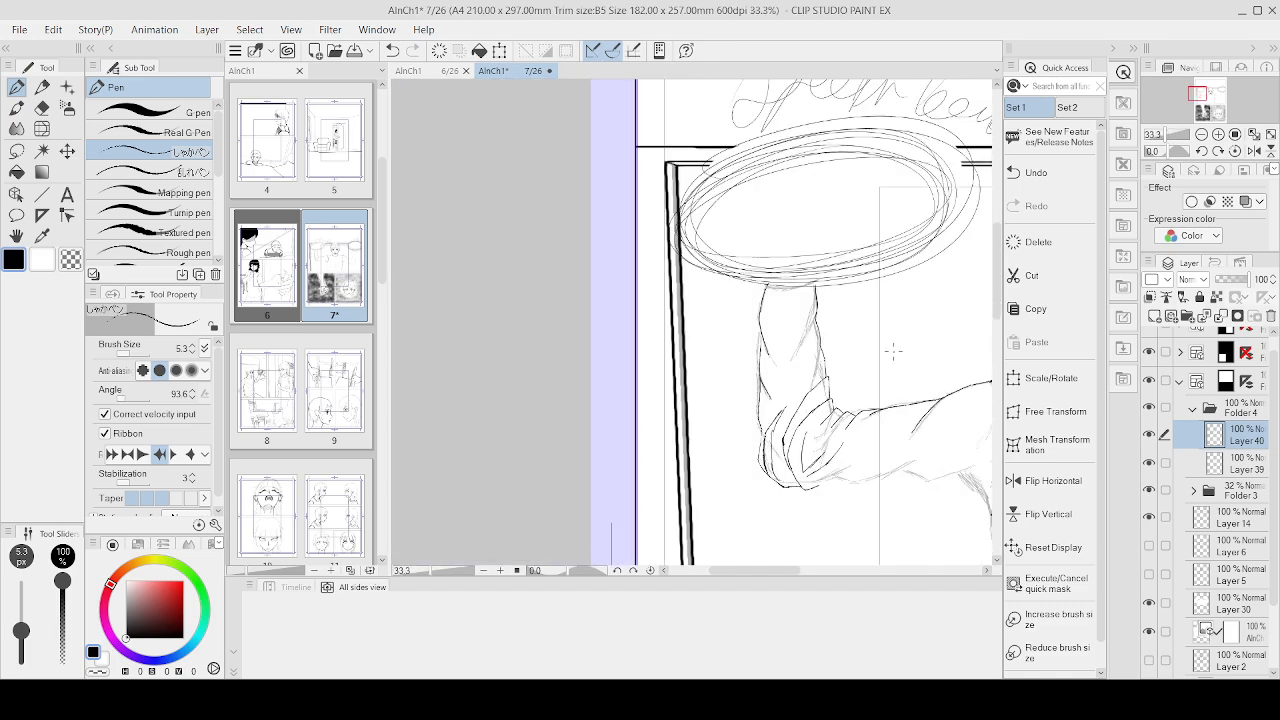
Step: Add a diagonal fold line to the sleeve around the bent elbow
scroll(768, 440, "up", 3)
left_click_drag(742, 462, 846, 368)
scroll(890, 333, "down", 4)
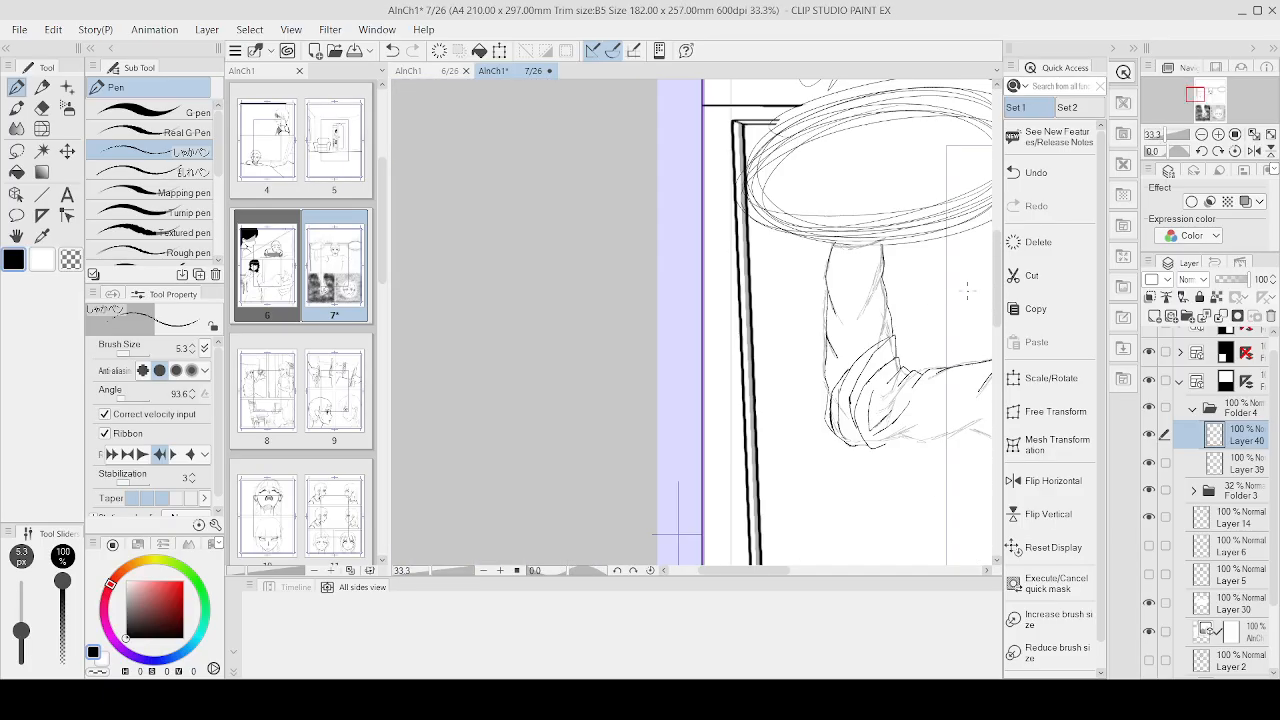
Step: Ink the underside of the raised arm's sleeve between the elbow and the armpit
scroll(864, 393, "up", 3)
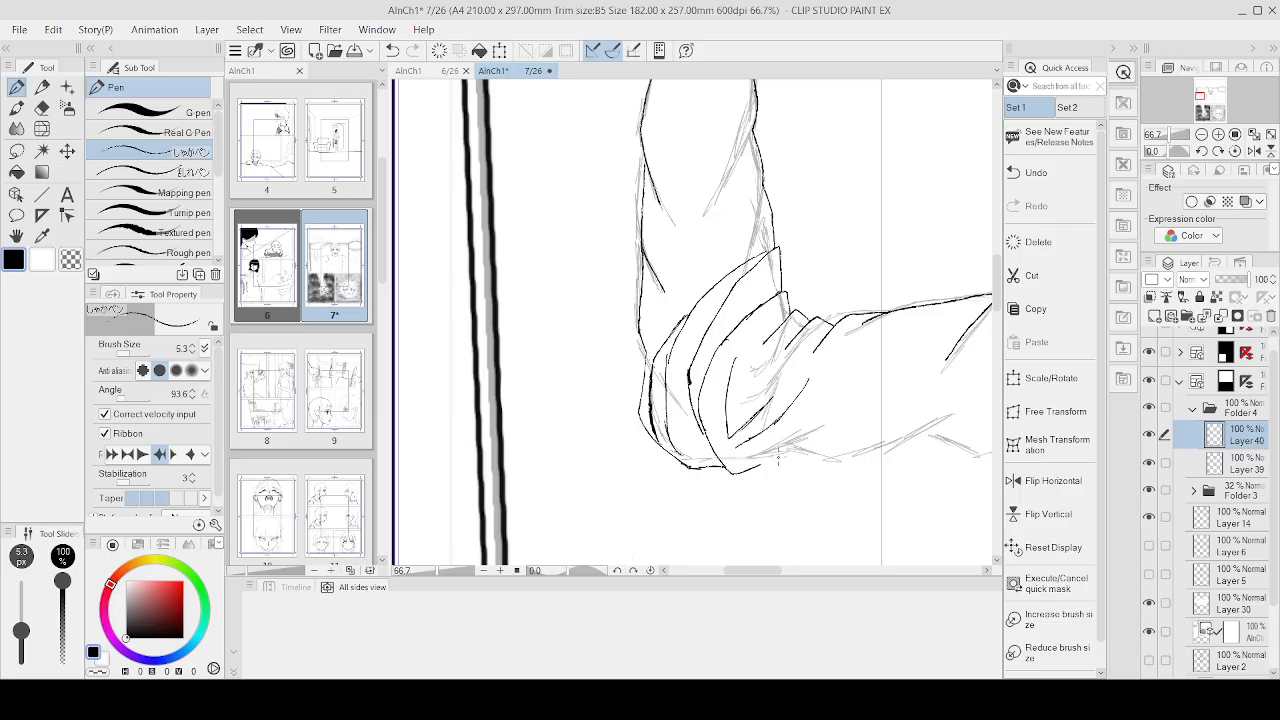
mouse_move(760, 467)
left_mouse_down()
mouse_move(850, 383)
mouse_move(797, 443)
mouse_move(855, 447)
mouse_move(845, 451)
mouse_move(904, 404)
left_mouse_up()
scroll(886, 432, "down", 7)
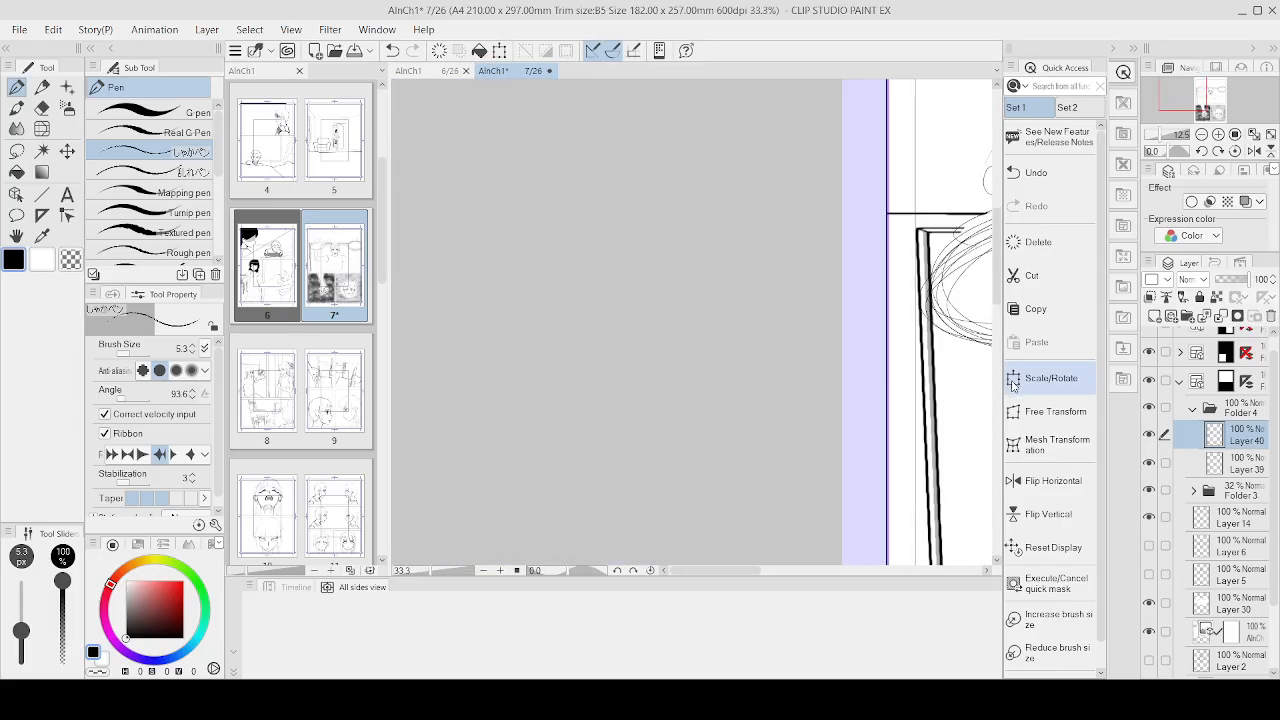
scroll(865, 380, "up", 2)
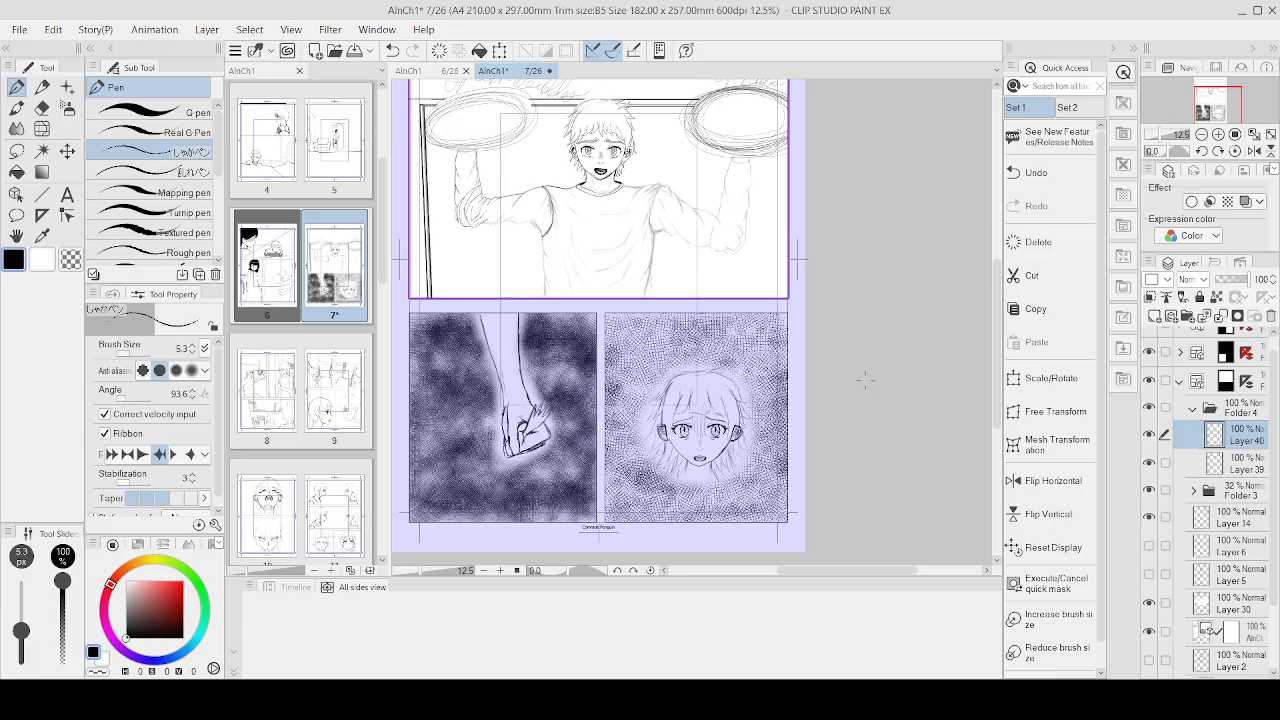
scroll(865, 380, "up", 4)
scroll(865, 380, "down", 2)
scroll(865, 380, "up", 1)
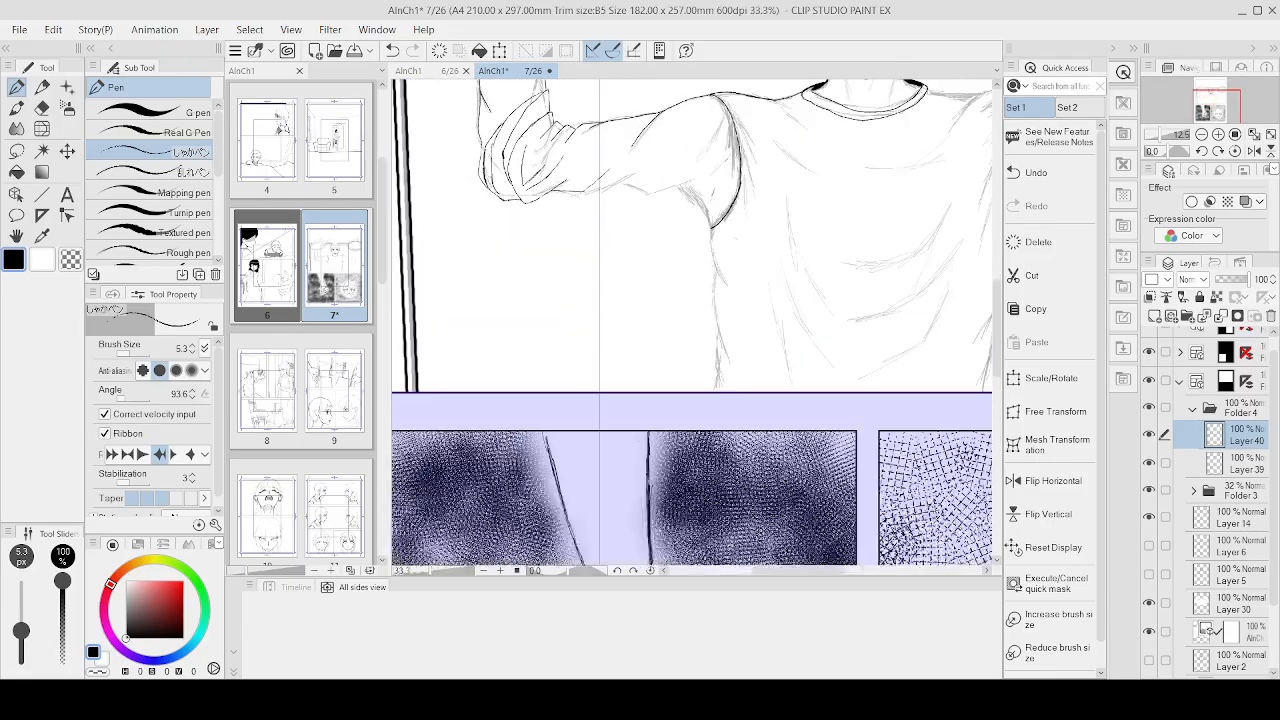
scroll(471, 153, "up", 1)
mouse_move(838, 265)
left_mouse_down()
mouse_move(718, 221)
mouse_move(640, 232)
left_mouse_up()
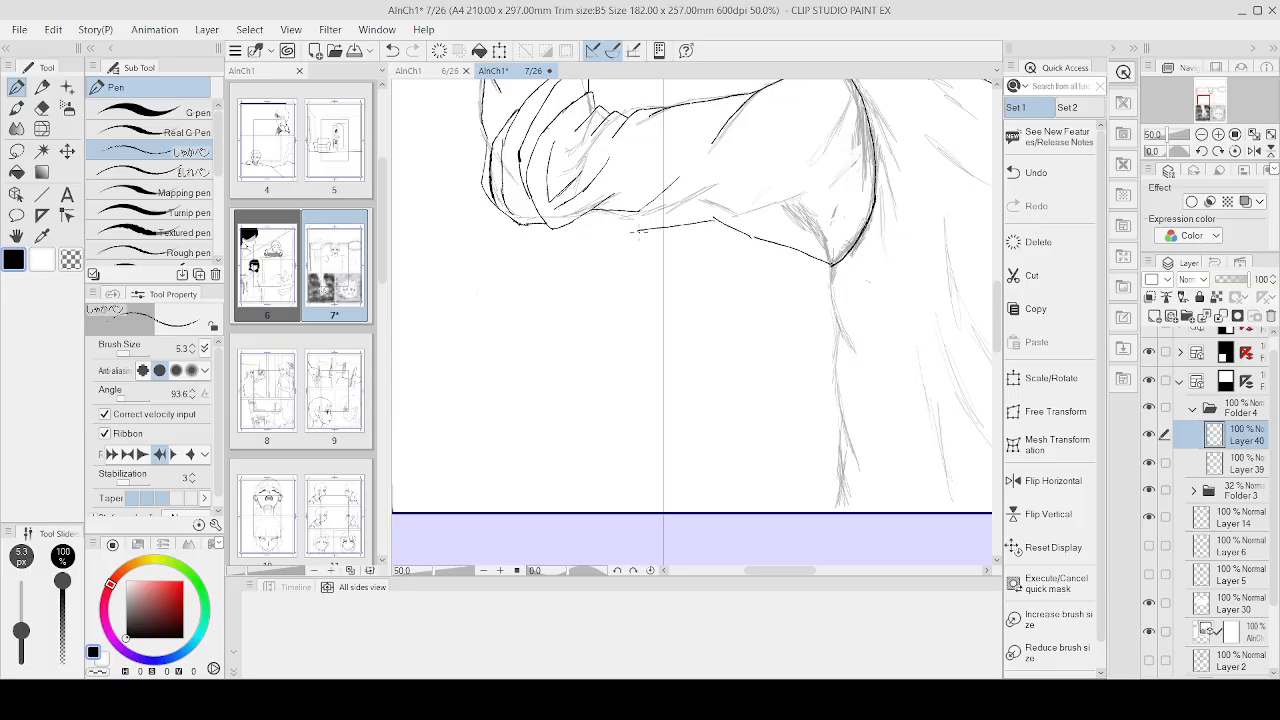
Step: Erase the inked outer edge of the raised forearm and its small folds just above the elbow
left_click(42, 107)
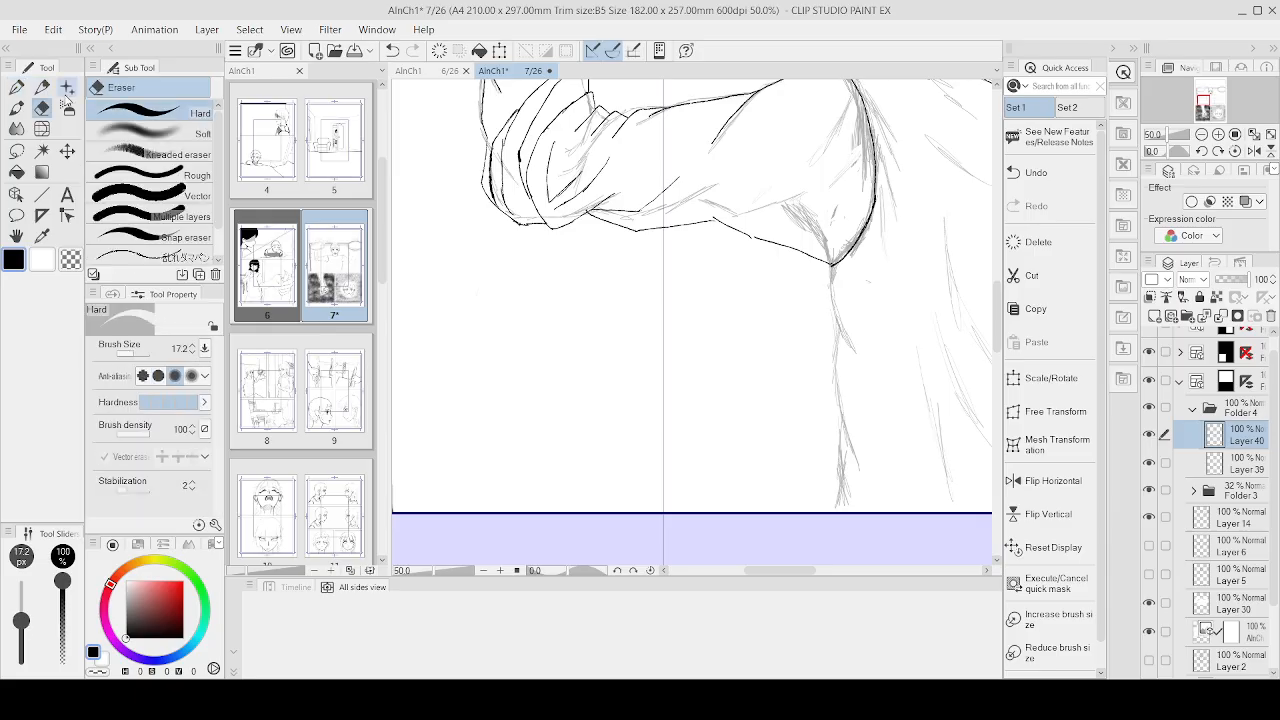
scroll(700, 190, "up", 1)
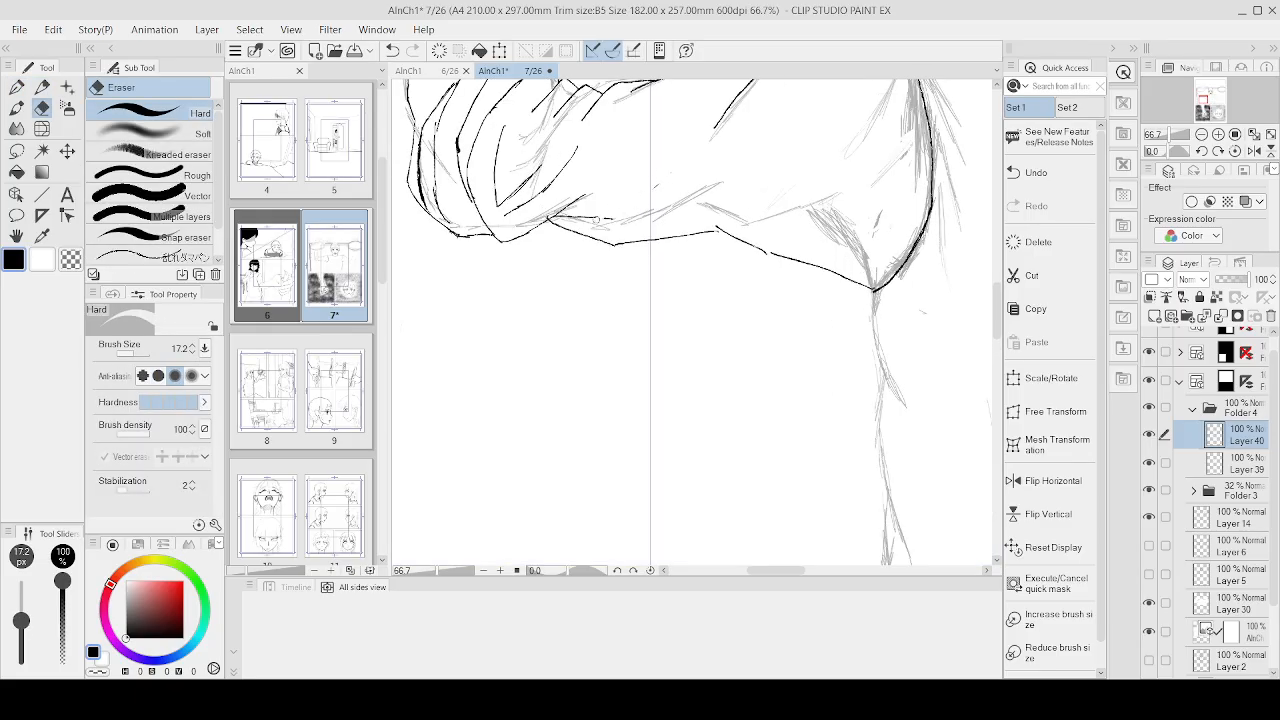
scroll(670, 180, "down", 6)
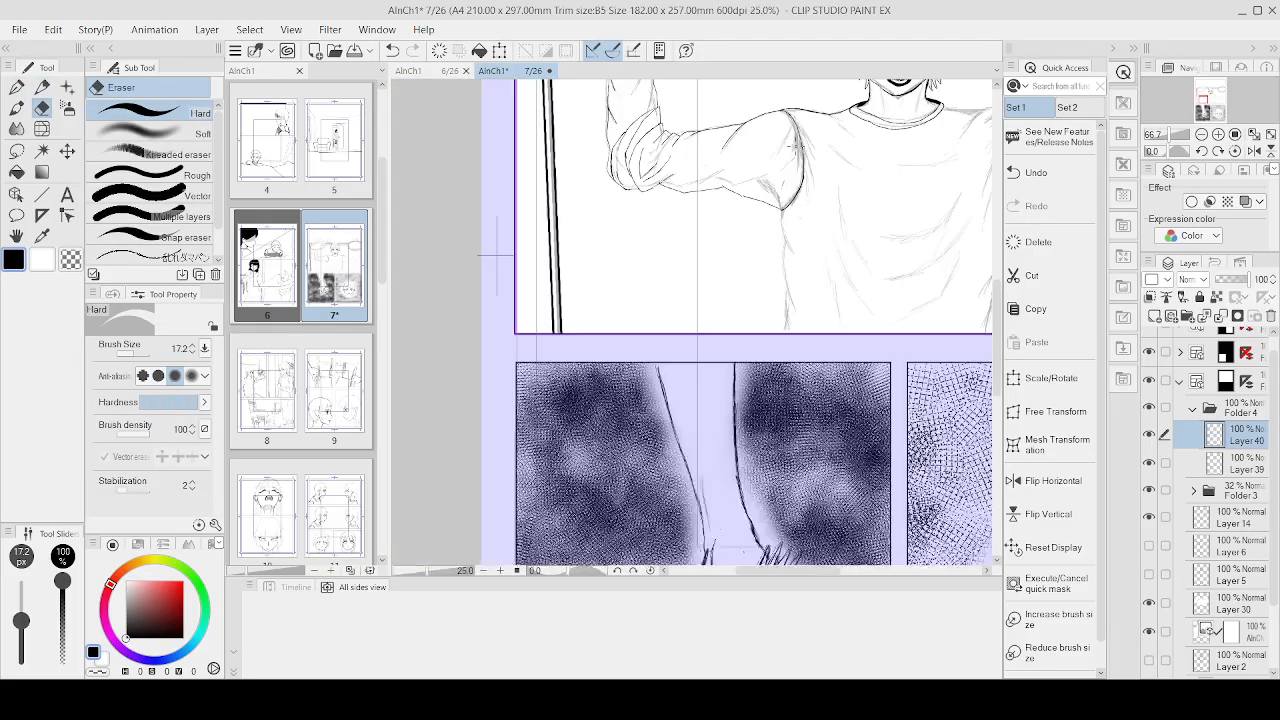
scroll(693, 265, "up", 6)
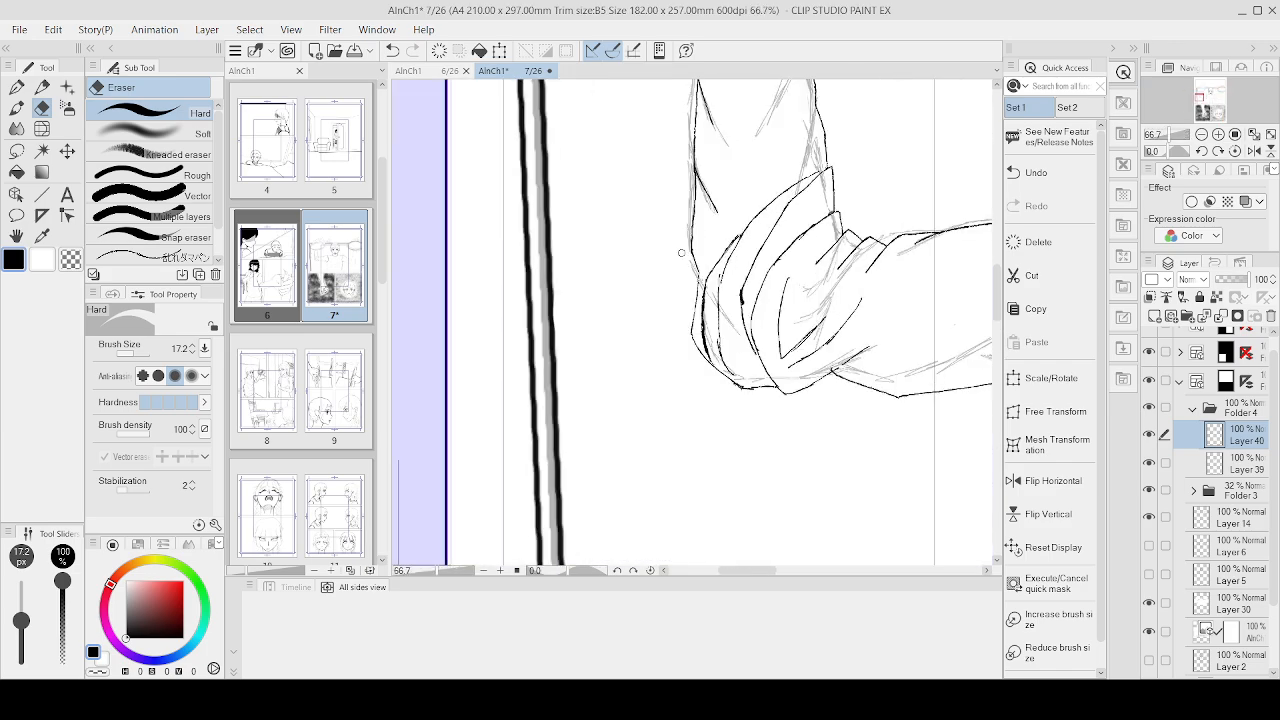
mouse_move(696, 186)
left_mouse_down()
mouse_move(694, 236)
mouse_move(716, 212)
left_mouse_up()
left_click_drag(695, 160, 691, 125)
Step: Redraw the forearm's outer edge with the Pen as short overlapping curves and creases down to the elbow
key("p")
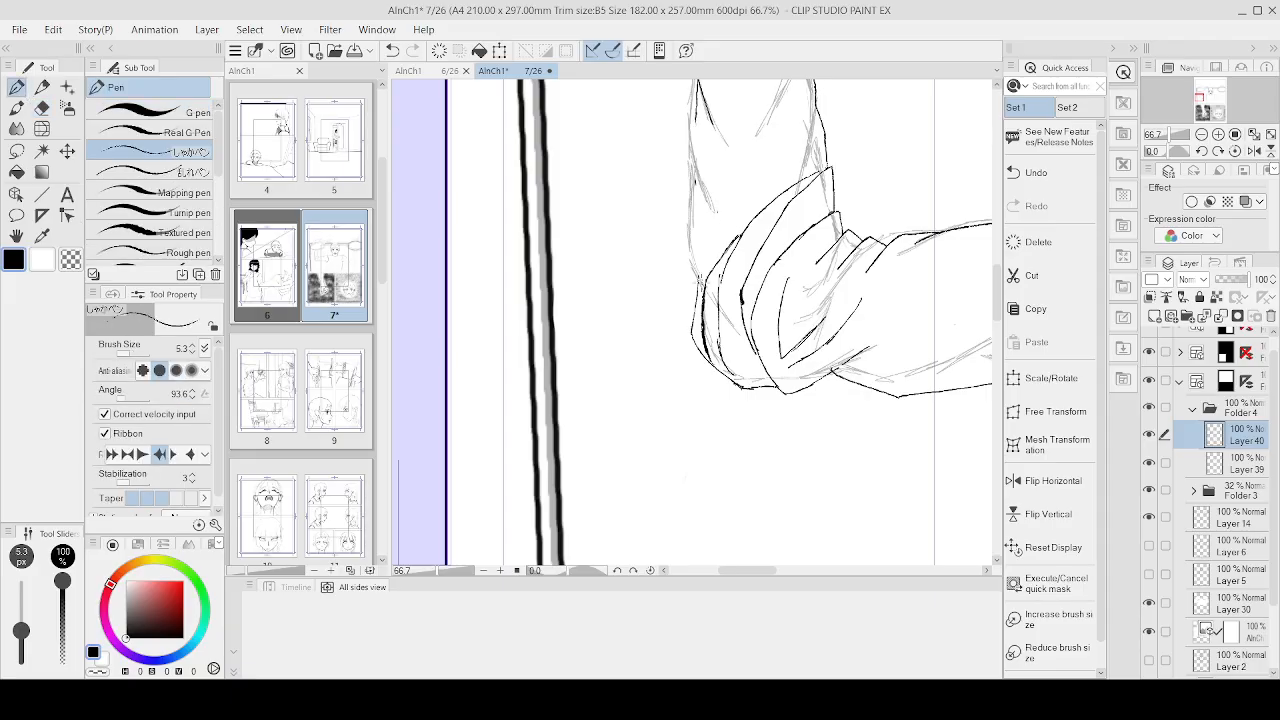
left_click_drag(722, 222, 700, 285)
left_click_drag(712, 208, 703, 253)
key("ctrl+z")
left_click_drag(707, 148, 690, 266)
left_click_drag(706, 132, 698, 164)
left_click_drag(704, 98, 699, 152)
key("ctrl+z")
left_click_drag(697, 86, 704, 164)
scroll(740, 112, "down", 2)
scroll(797, 80, "down", 1)
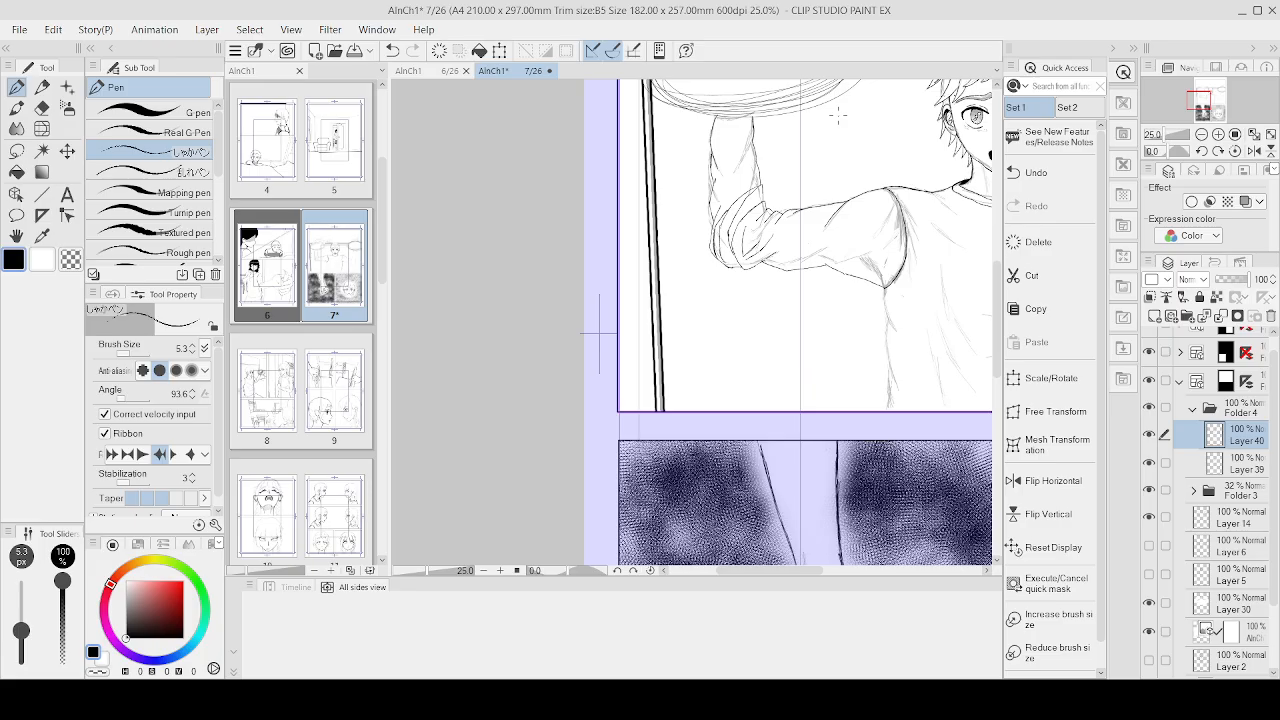
Step: Erase the middle sections of the long fold lines crossing the bent elbow, leaving separate short creases
key("e")
scroll(740, 236, "up", 4)
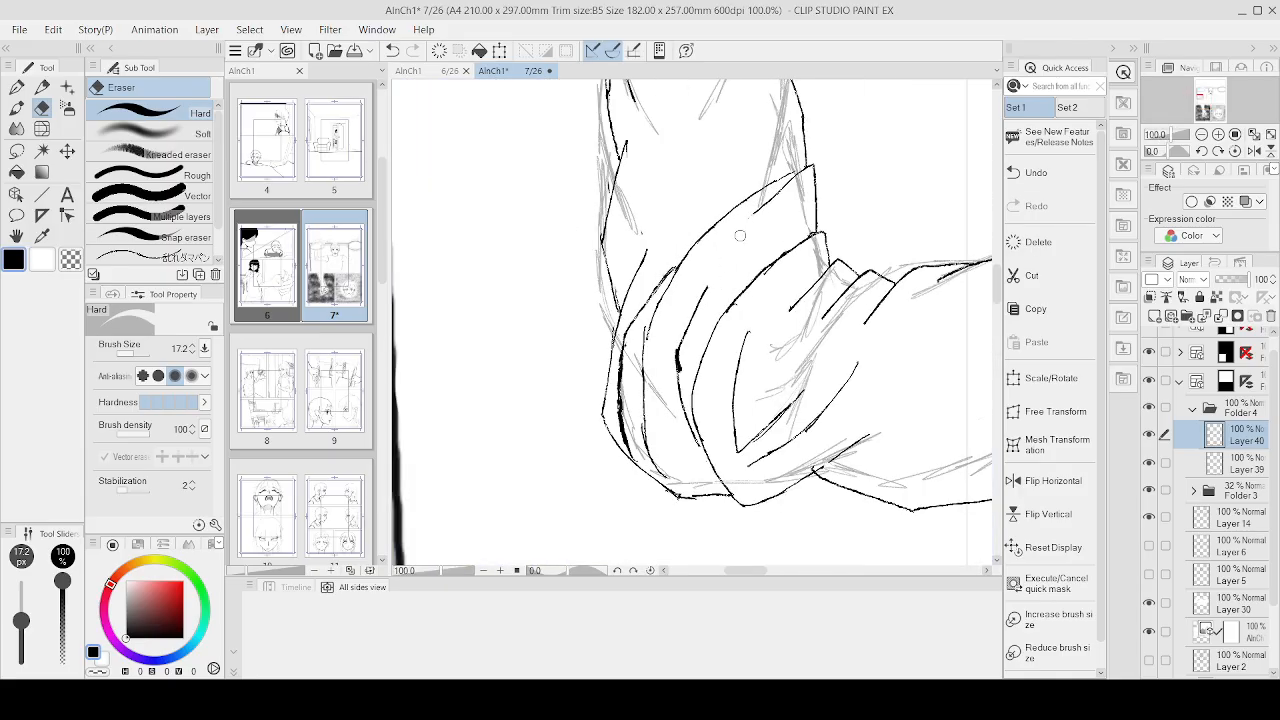
scroll(875, 132, "down", 2)
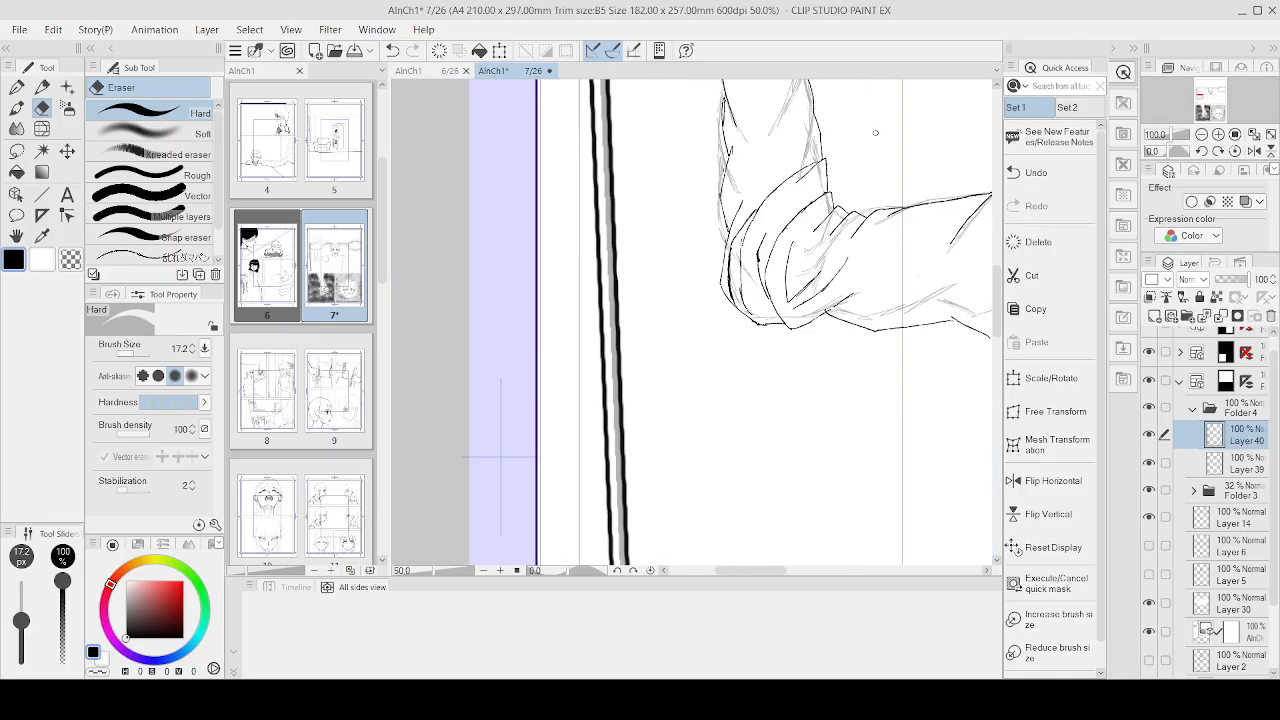
scroll(875, 132, "down", 1)
scroll(957, 99, "down", 3)
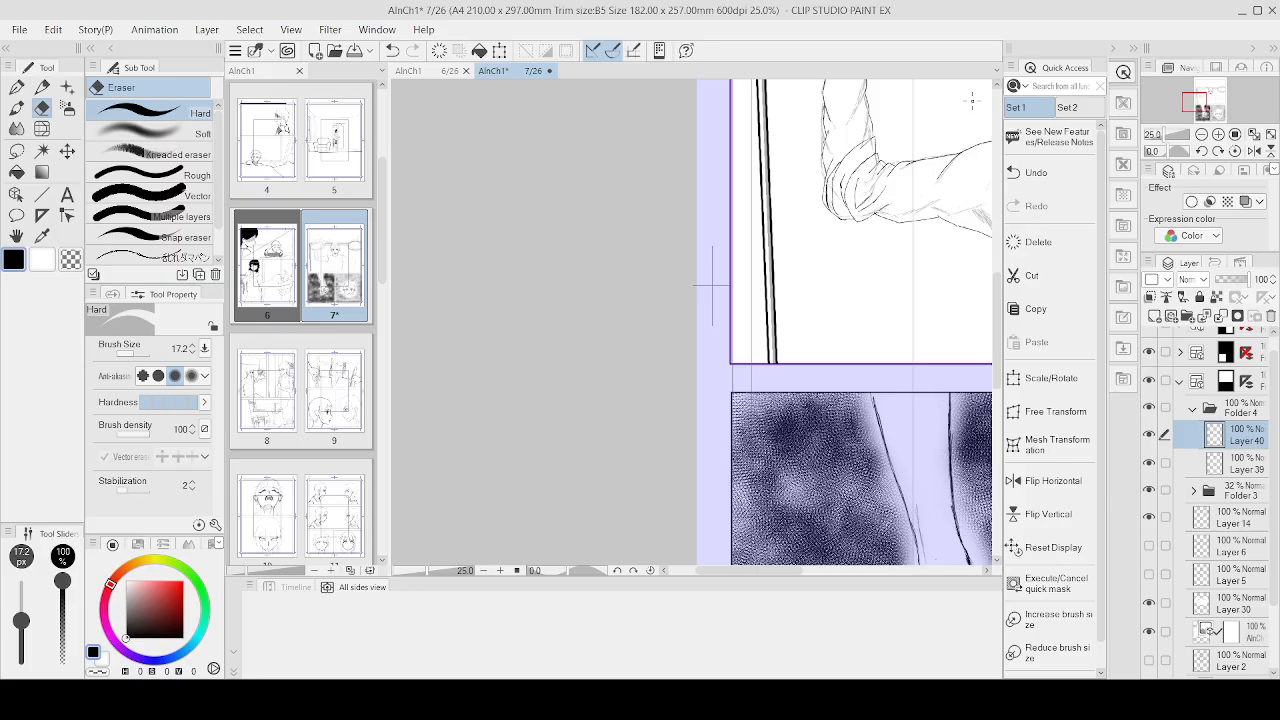
scroll(957, 100, "up", 3)
scroll(814, 158, "up", 1)
scroll(805, 169, "up", 1)
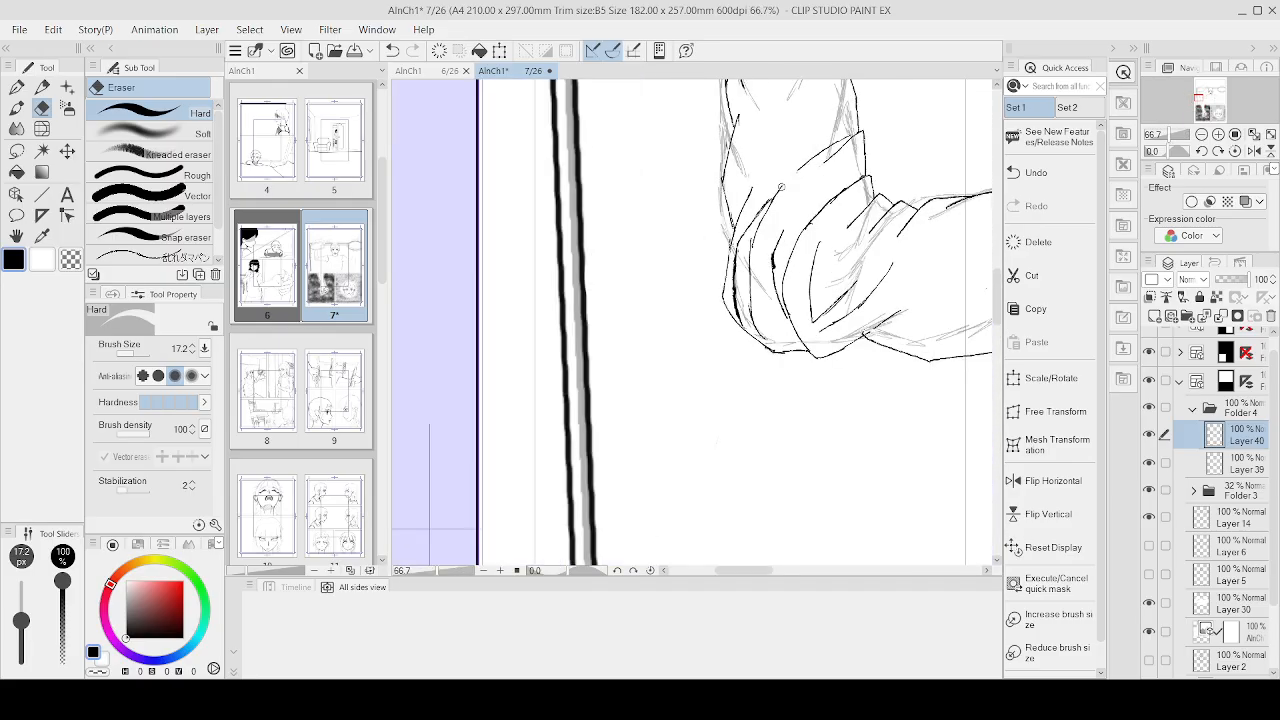
scroll(925, 88, "down", 2)
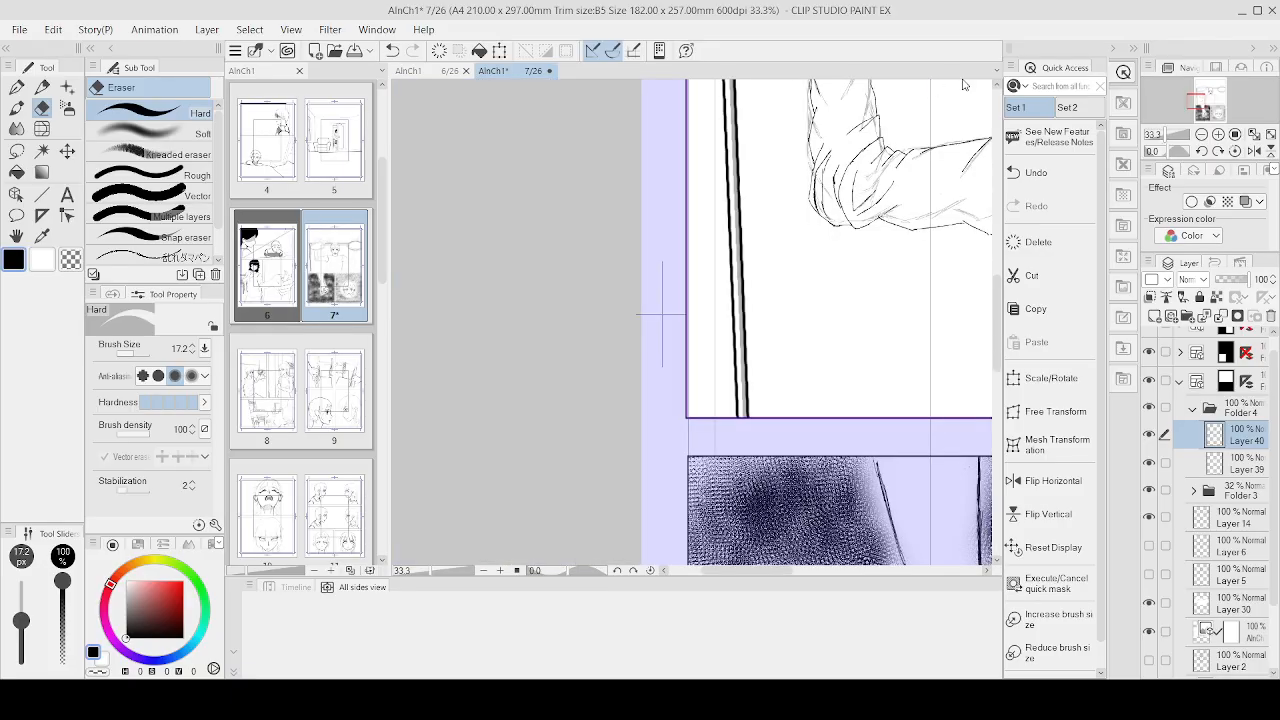
scroll(985, 128, "down", 3)
scroll(680, 319, "up", 6)
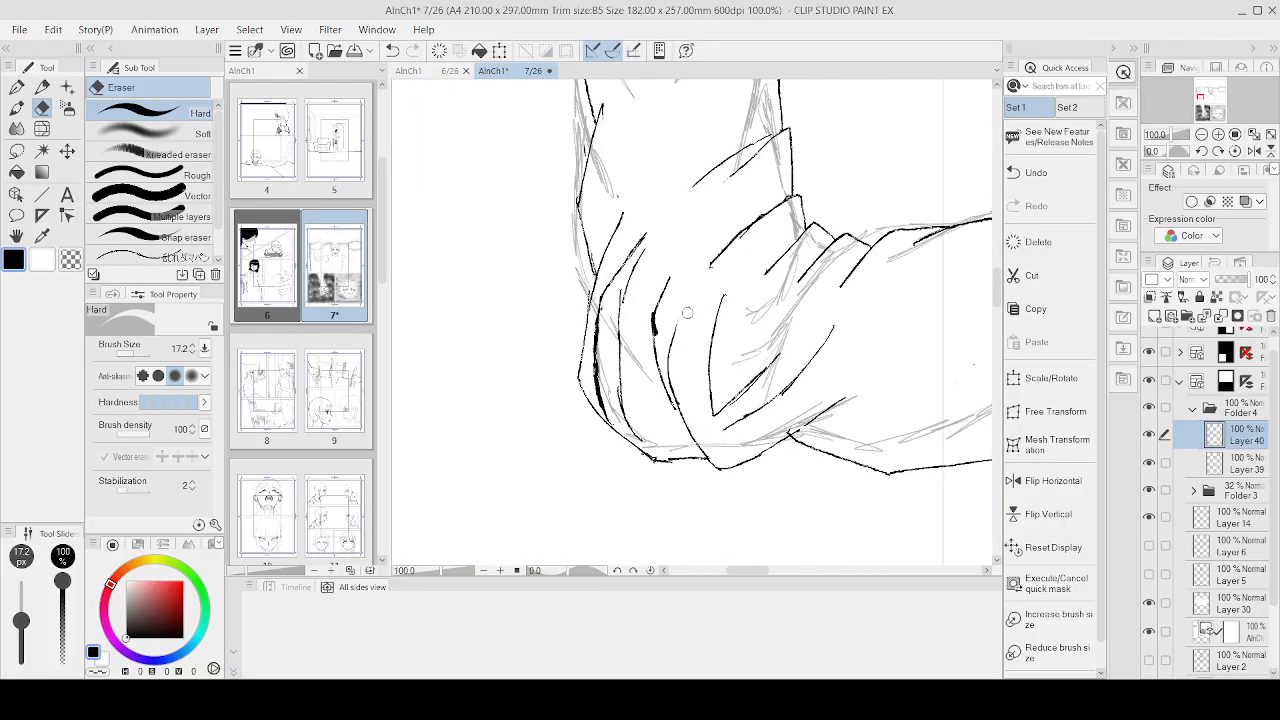
Step: Erase the outer elbow contour and the outermost curved folds beside it
scroll(742, 219, "down", 6)
scroll(904, 99, "up", 5)
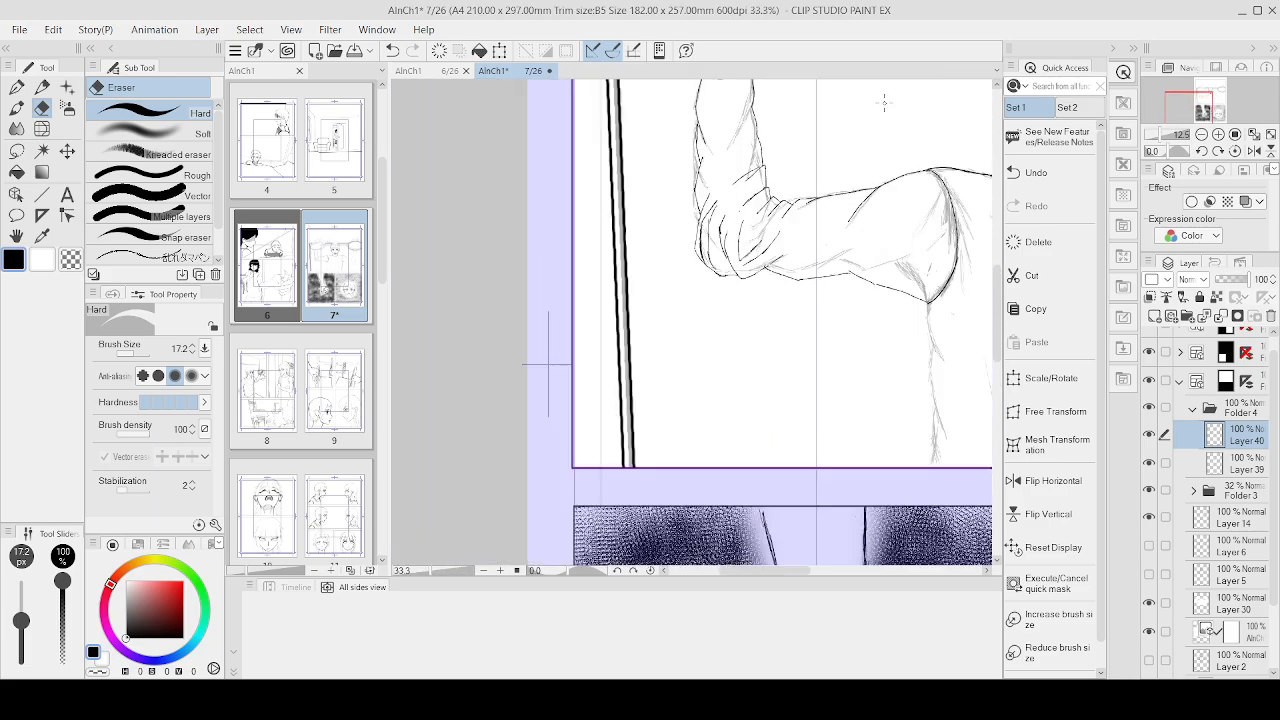
mouse_move(624, 294)
left_mouse_down()
mouse_move(602, 327)
mouse_move(626, 247)
mouse_move(601, 350)
mouse_move(591, 312)
mouse_move(601, 325)
left_mouse_up()
mouse_move(625, 386)
left_mouse_down()
mouse_move(663, 389)
mouse_move(599, 310)
mouse_move(593, 282)
mouse_move(613, 241)
left_mouse_up()
scroll(725, 125, "up", 2)
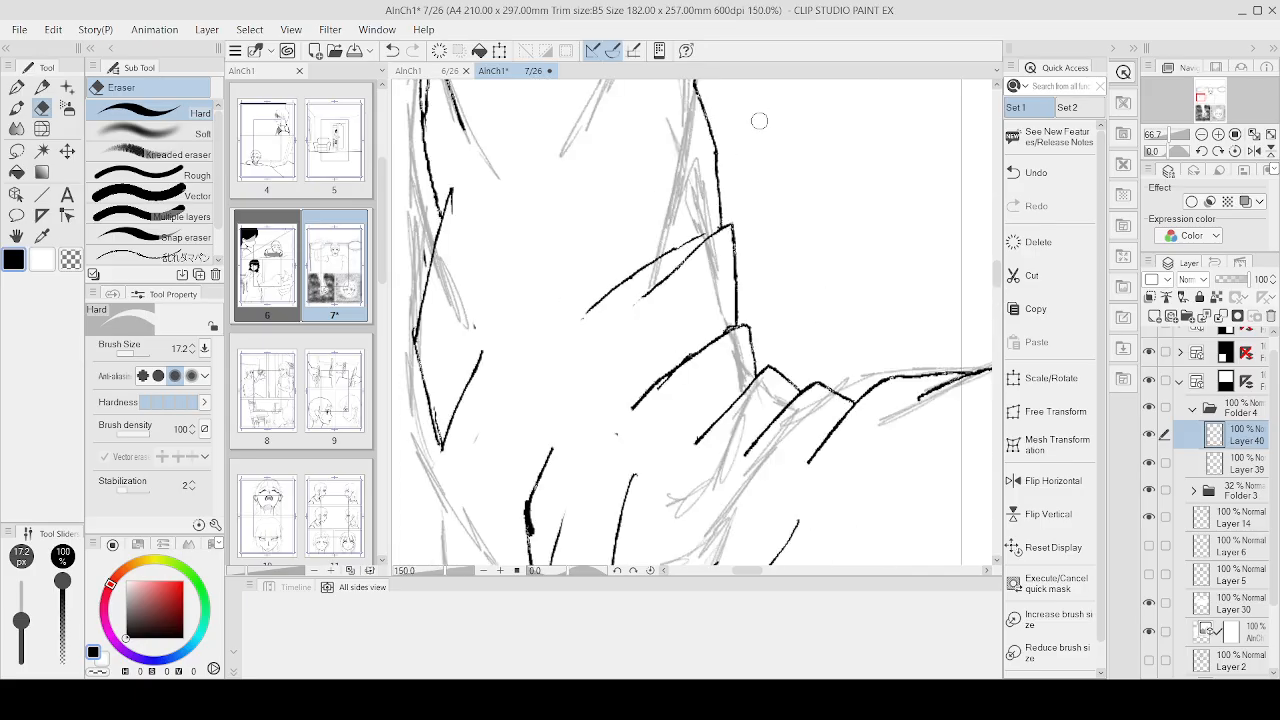
scroll(742, 134, "down", 1)
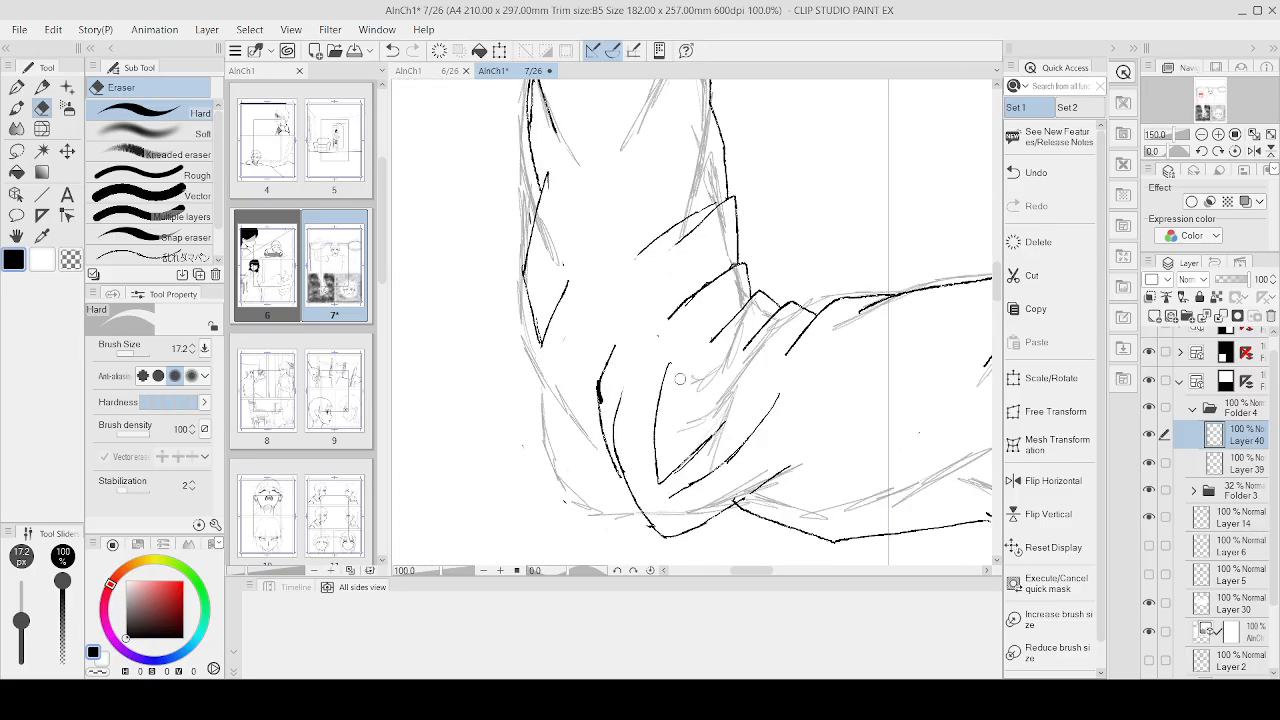
Step: Ink a new outer contour around the elbow with the Pen and a tighter curve just inside it
left_click(17, 88)
mouse_move(548, 322)
left_mouse_down()
mouse_move(527, 387)
mouse_move(556, 462)
mouse_move(630, 511)
left_mouse_up()
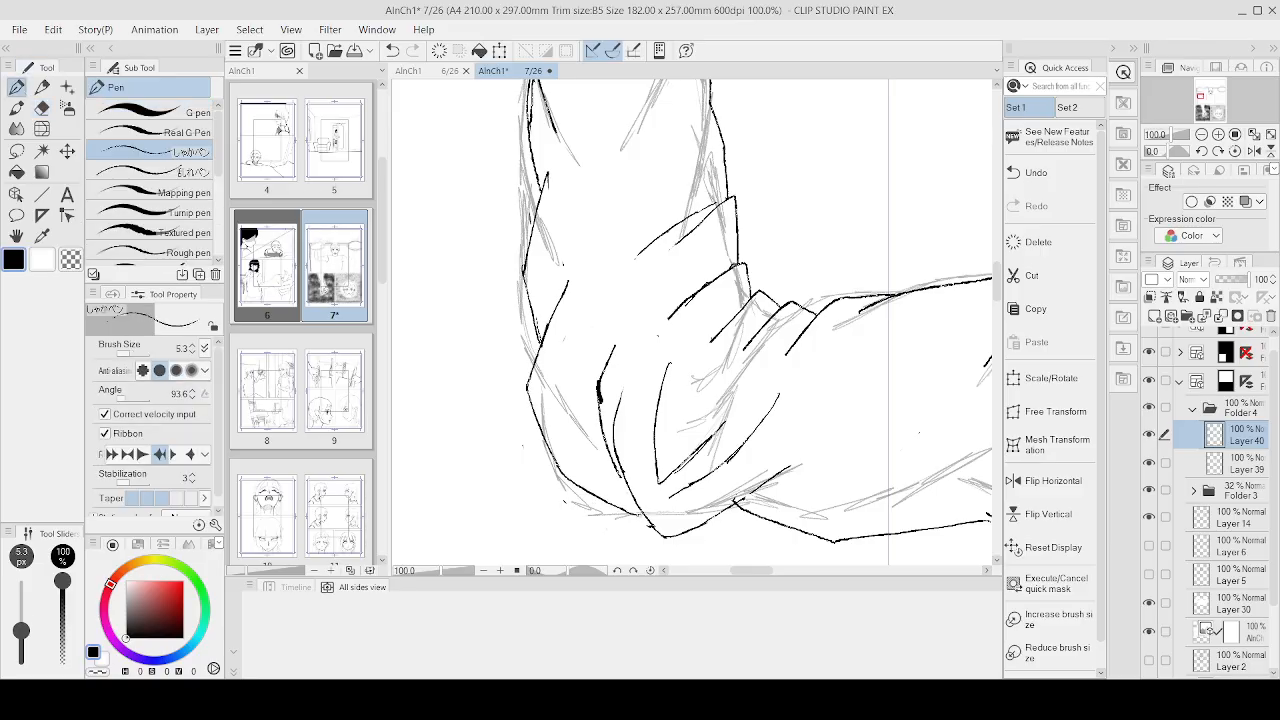
scroll(718, 425, "down", 3)
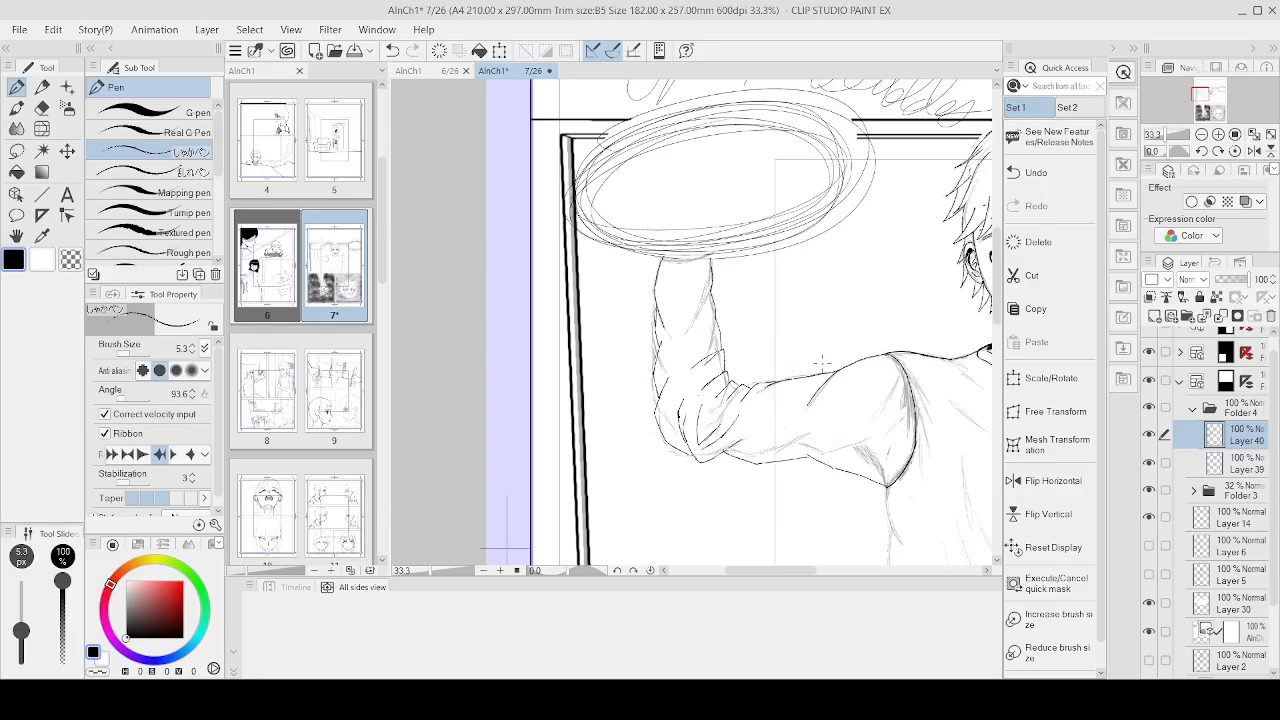
scroll(807, 407, "up", 2)
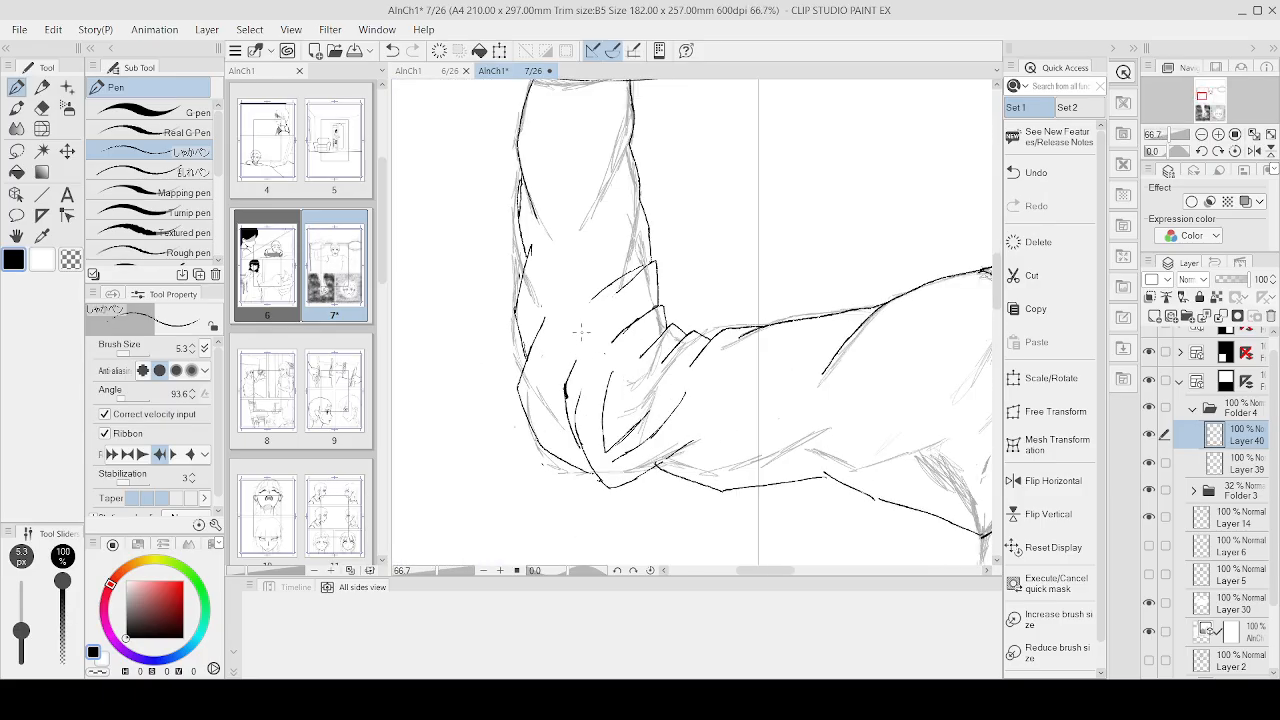
left_click_drag(533, 373, 563, 441)
Step: Erase the outer elbow contour and the pointed tip beneath it, keeping the tighter inner curve
left_click(42, 107)
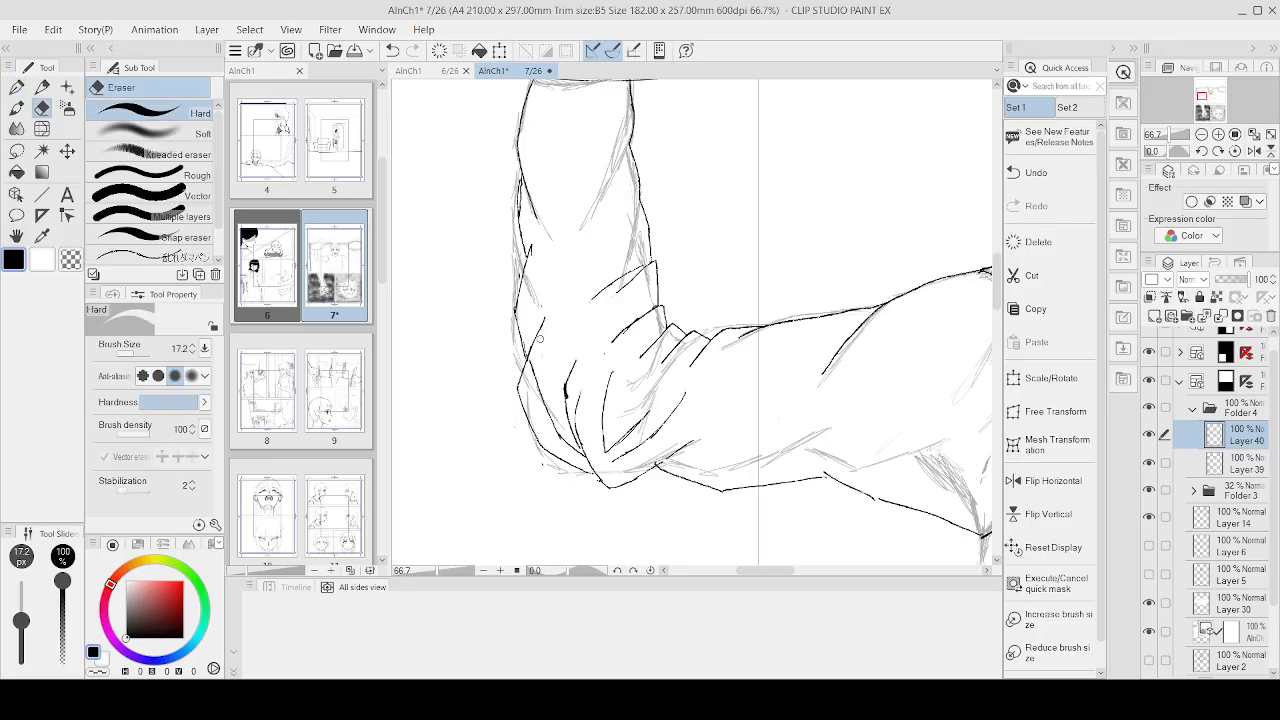
mouse_move(528, 349)
left_mouse_down()
mouse_move(521, 408)
mouse_move(584, 470)
left_mouse_up()
scroll(742, 310, "down", 2)
scroll(640, 405, "up", 3)
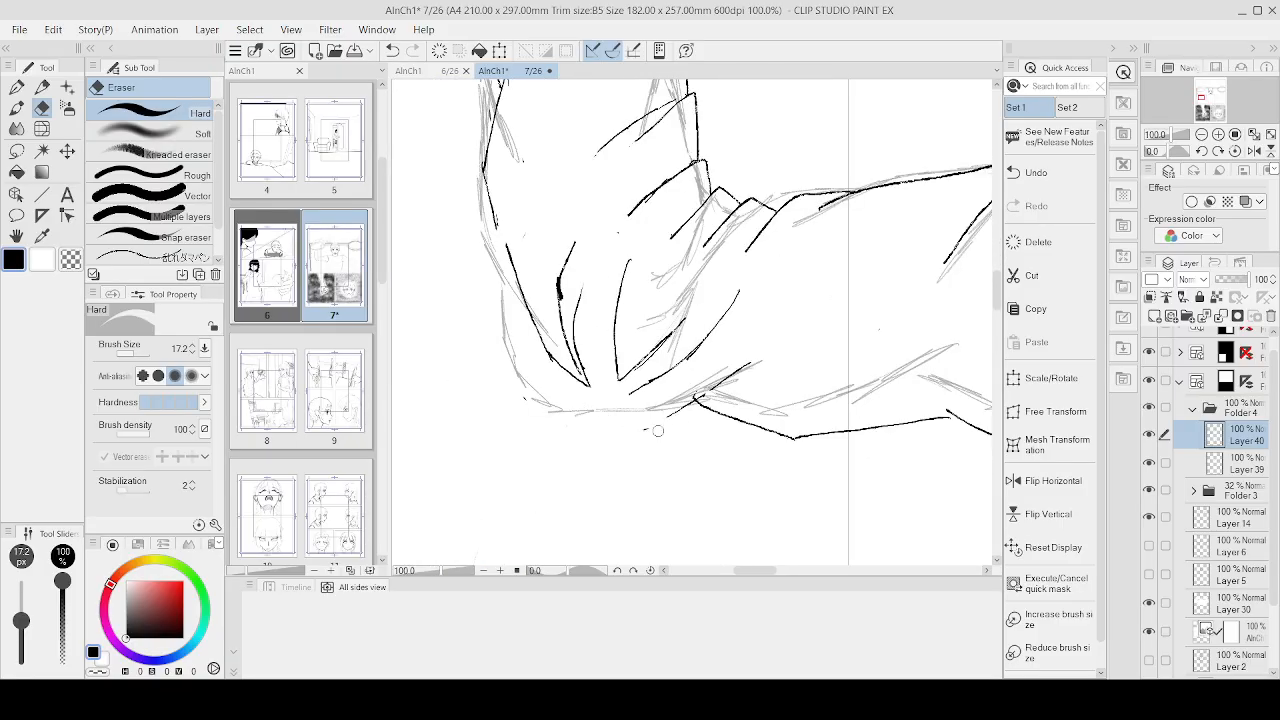
Step: Ink the bottom of the elbow, joining the tighter curve to the underside of the upper arm
left_click(16, 88)
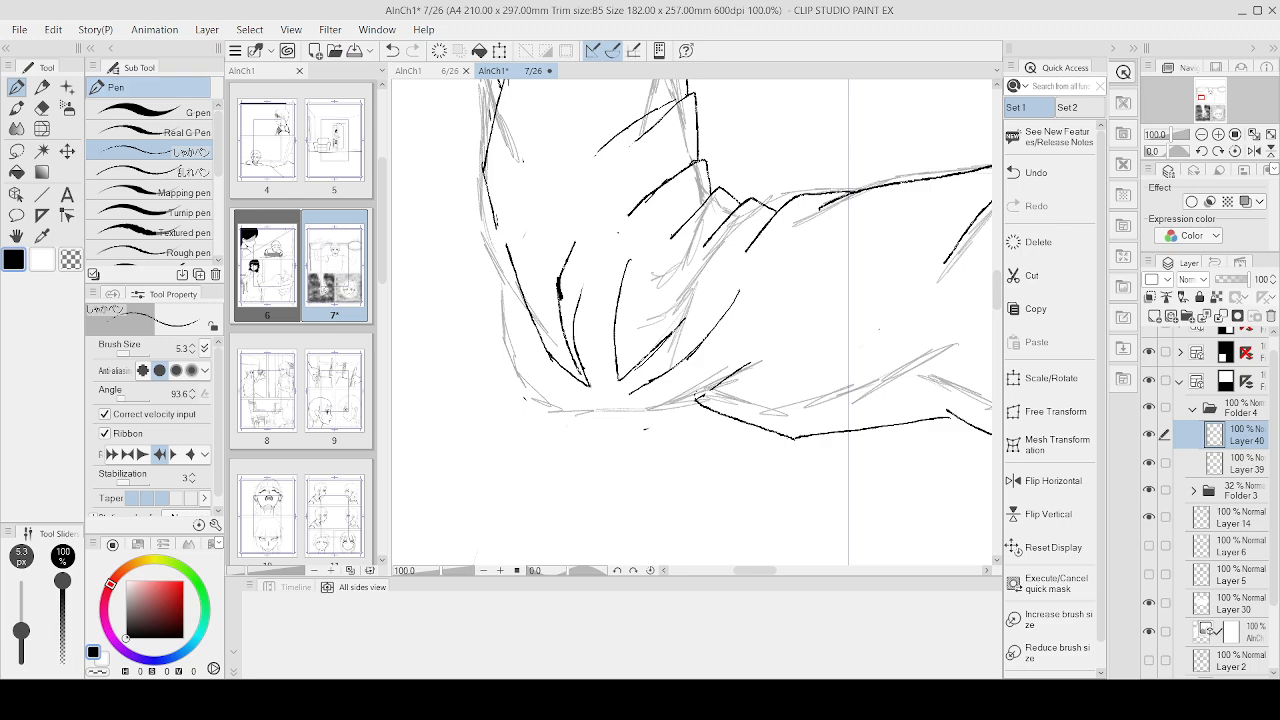
mouse_move(584, 388)
left_mouse_down()
mouse_move(683, 404)
mouse_move(657, 411)
mouse_move(702, 400)
left_mouse_up()
scroll(775, 421, "down", 6)
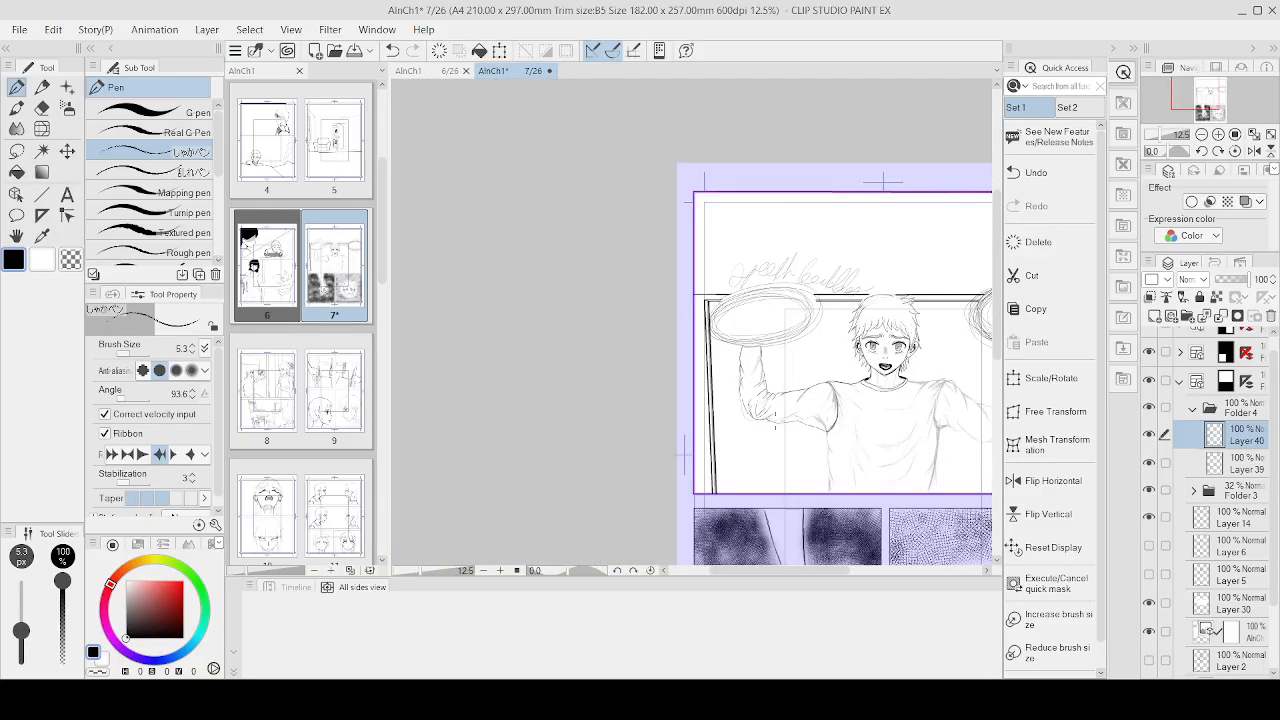
Step: Ink the opposite shoulder line from the collar and a thickened sleeve seam running from the shoulder to the armpit
scroll(945, 421, "up", 3)
scroll(945, 421, "down", 9)
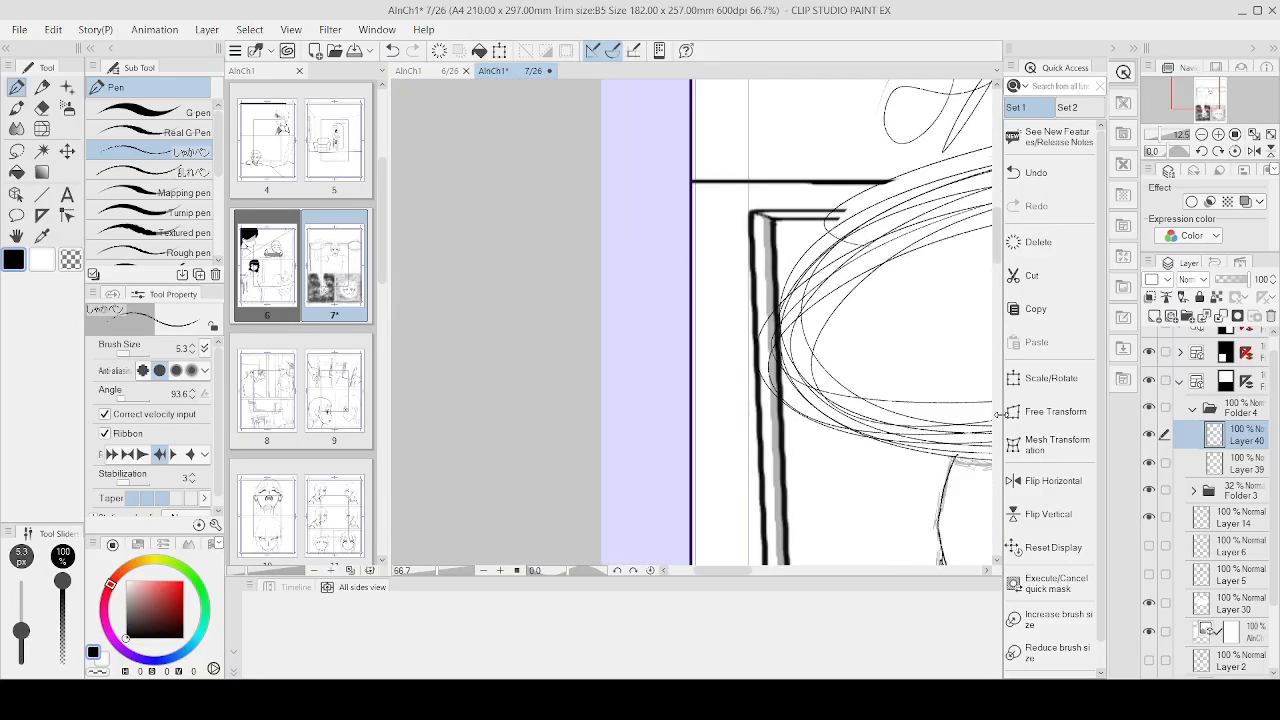
scroll(808, 360, "up", 11)
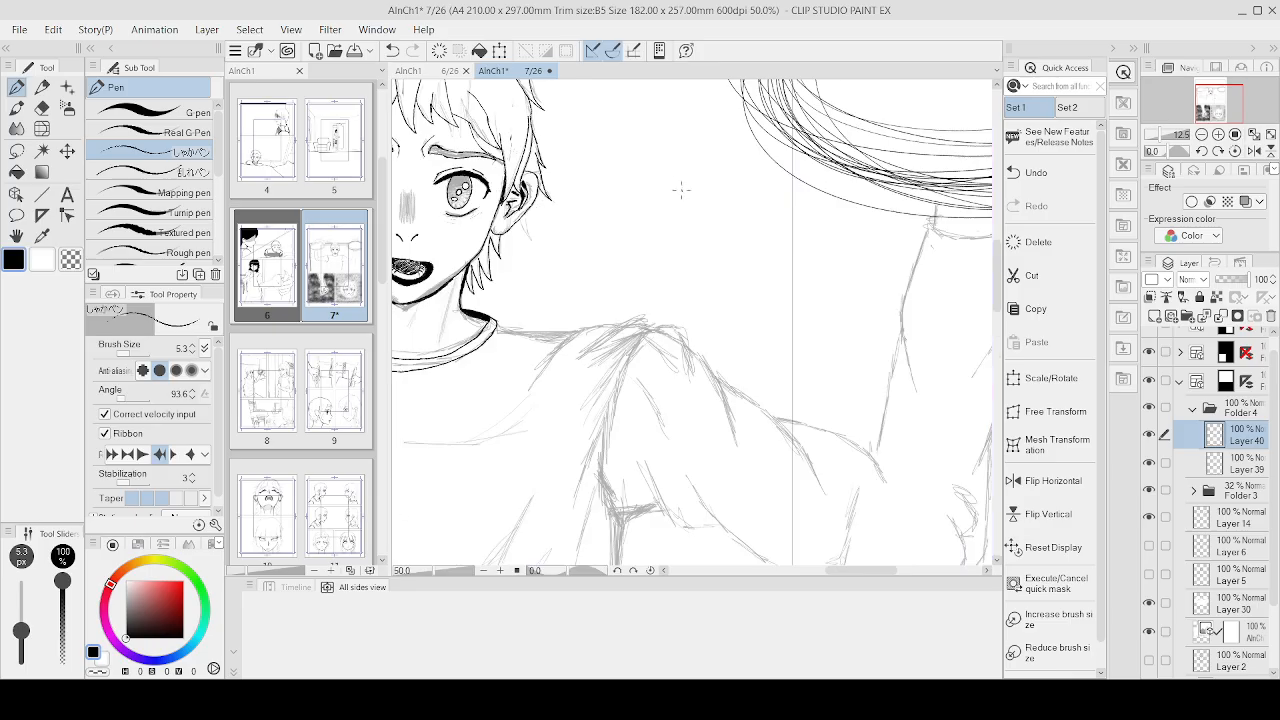
scroll(527, 322, "up", 1)
mouse_move(490, 328)
left_mouse_down()
mouse_move(705, 327)
mouse_move(671, 347)
mouse_move(643, 450)
mouse_move(641, 423)
mouse_move(634, 544)
left_mouse_up()
left_click_drag(640, 448, 643, 464)
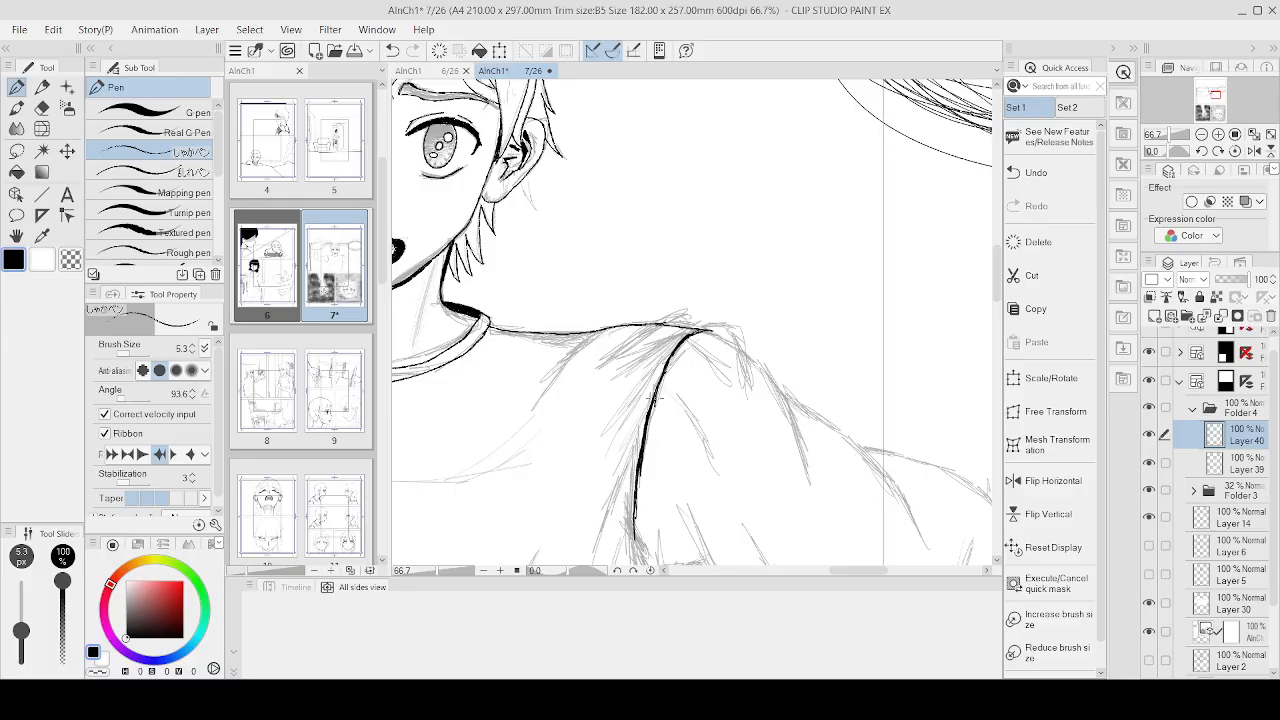
left_click_drag(653, 396, 686, 342)
scroll(809, 294, "down", 2)
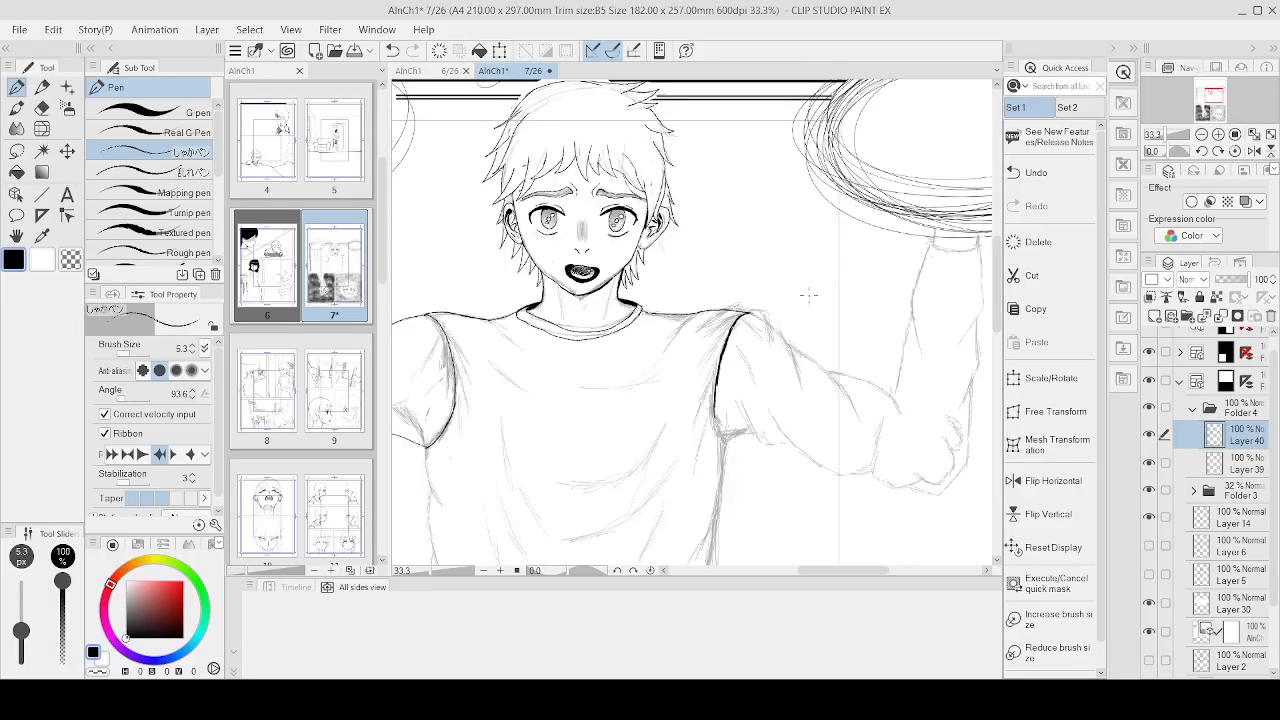
scroll(735, 355, "up", 2)
mouse_move(688, 452)
left_mouse_down()
mouse_move(690, 505)
mouse_move(709, 535)
left_mouse_up()
scroll(722, 478, "down", 5)
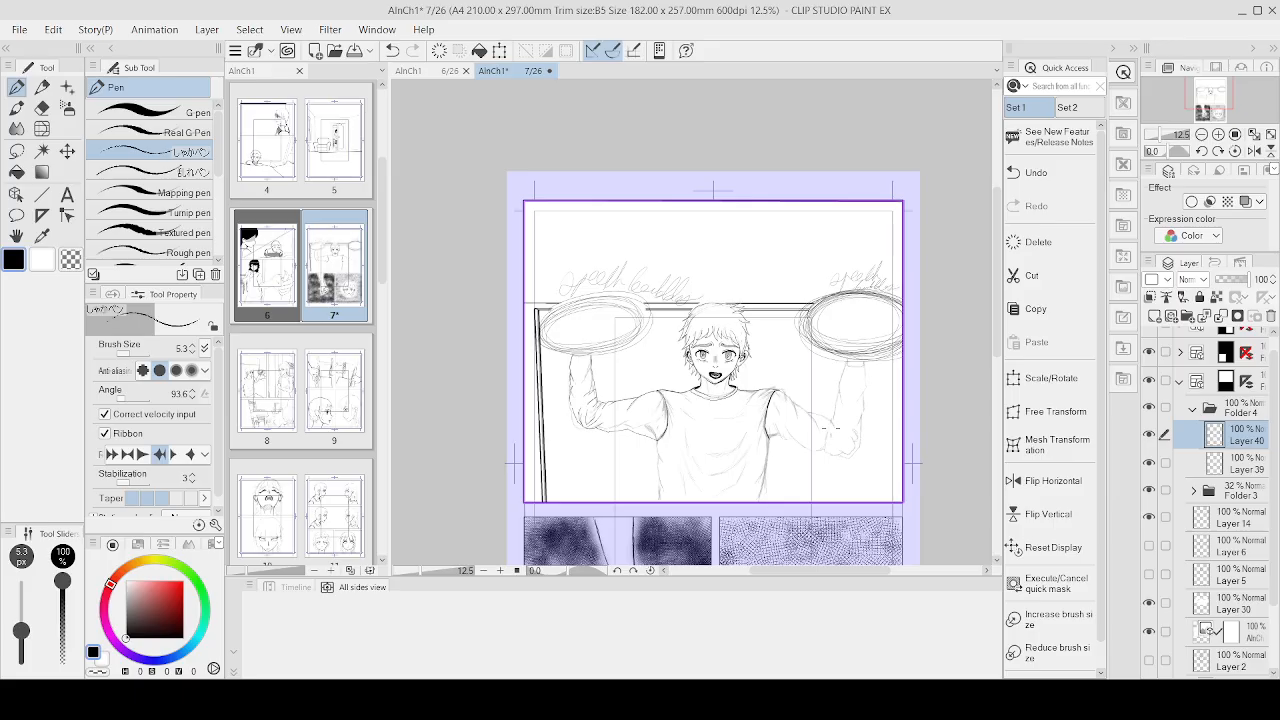
Step: Ink the top edge of the second upper-arm sleeve with its folds down to the inner elbow, and save the page
scroll(829, 426, "up", 5)
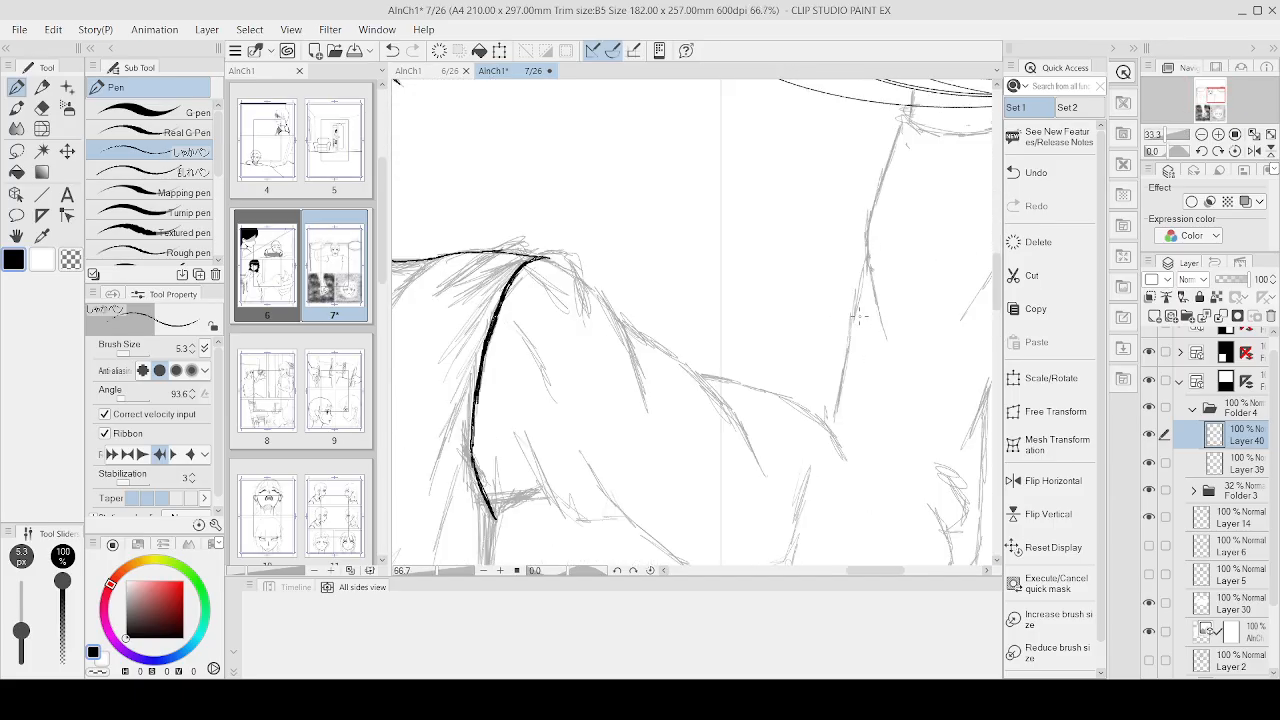
mouse_move(530, 258)
left_mouse_down()
mouse_move(583, 262)
mouse_move(640, 362)
left_mouse_up()
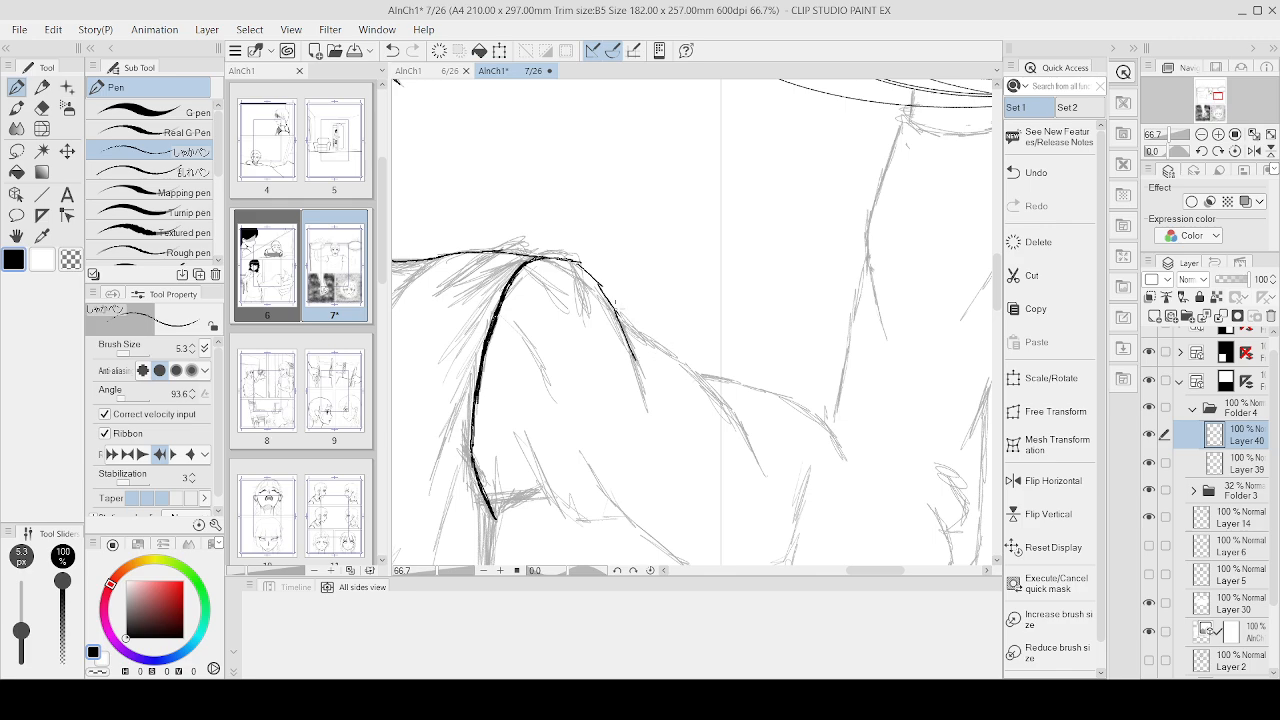
mouse_move(617, 313)
left_mouse_down()
mouse_move(699, 364)
mouse_move(760, 432)
left_mouse_up()
mouse_move(706, 376)
left_mouse_down()
mouse_move(775, 399)
mouse_move(825, 448)
mouse_move(814, 412)
mouse_move(838, 438)
mouse_move(815, 410)
mouse_move(846, 412)
mouse_move(822, 380)
mouse_move(860, 402)
left_mouse_up()
key("ctrl+s")
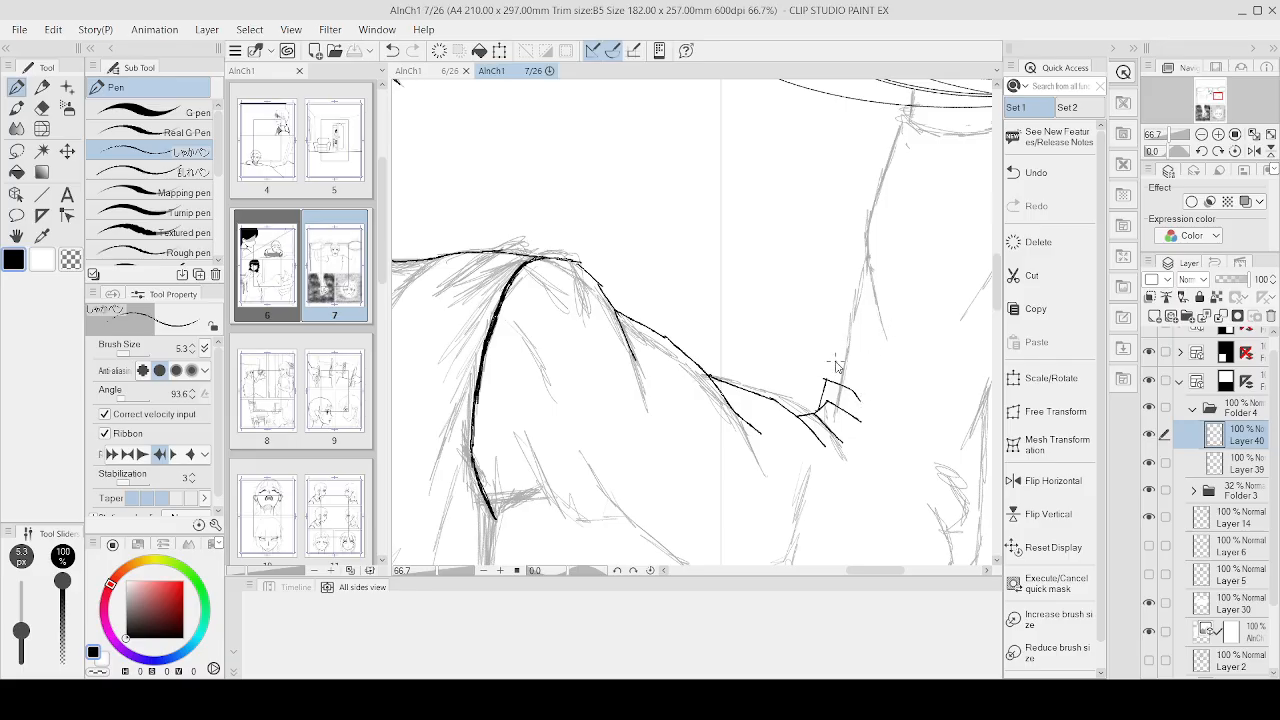
Step: Undo the short folds at the second arm's inner elbow and ink longer curved folds sweeping down from it
key("ctrl+z")
key("ctrl+z")
key("ctrl+z")
scroll(836, 366, "up", 1)
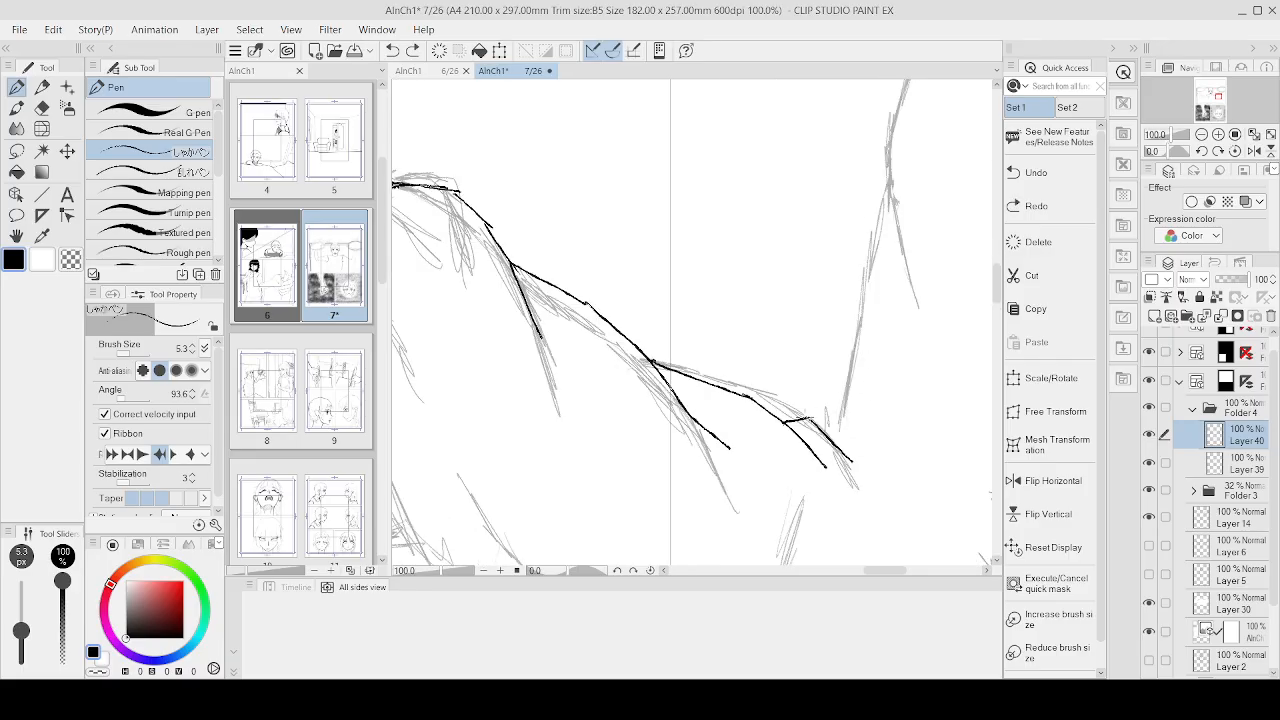
mouse_move(800, 418)
left_mouse_down()
mouse_move(822, 386)
mouse_move(877, 426)
left_mouse_up()
mouse_move(831, 386)
left_mouse_down()
mouse_move(843, 346)
mouse_move(885, 420)
left_mouse_up()
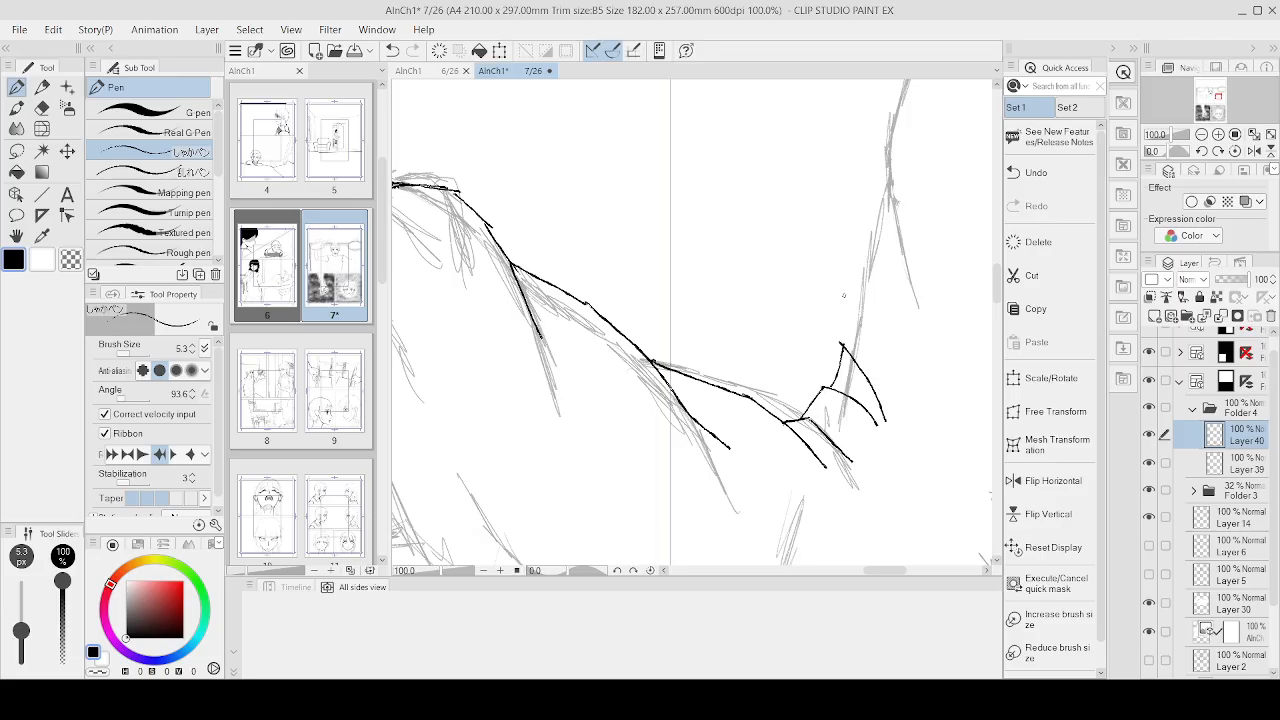
mouse_move(846, 292)
left_mouse_down()
mouse_move(898, 392)
mouse_move(911, 500)
left_mouse_up()
left_click_drag(884, 414, 890, 490)
left_click_drag(872, 420, 885, 528)
scroll(946, 383, "down", 3)
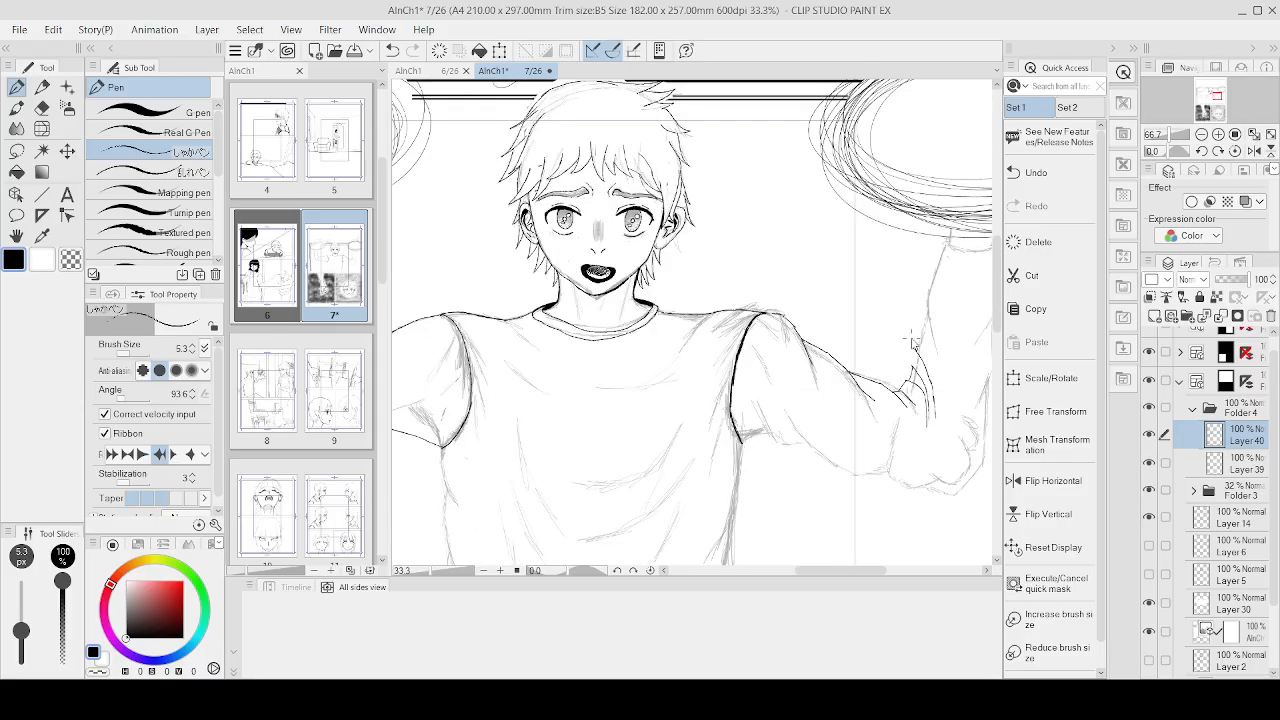
Step: Close the upper inner-elbow fold into a pointed tip and ink the U-shaped curve at the bottom of the elbow
scroll(923, 380, "up", 3)
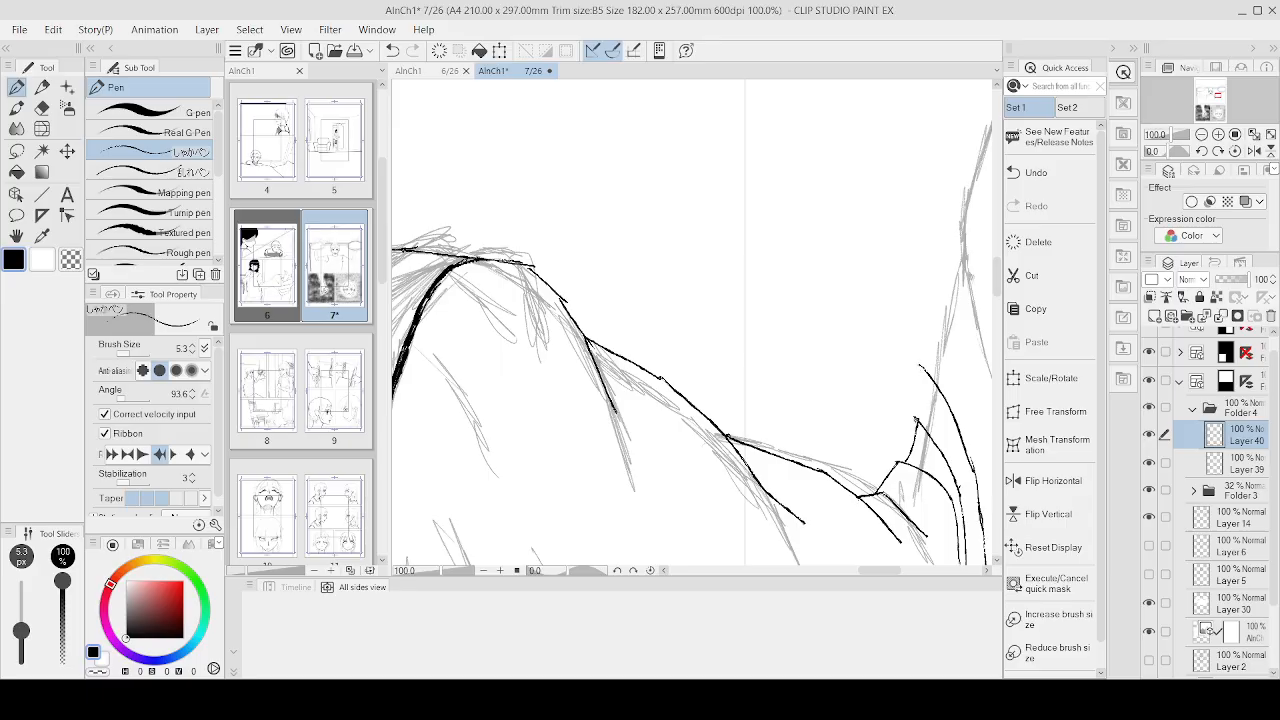
left_click_drag(910, 378, 913, 414)
left_click_drag(913, 364, 928, 377)
scroll(983, 405, "down", 6)
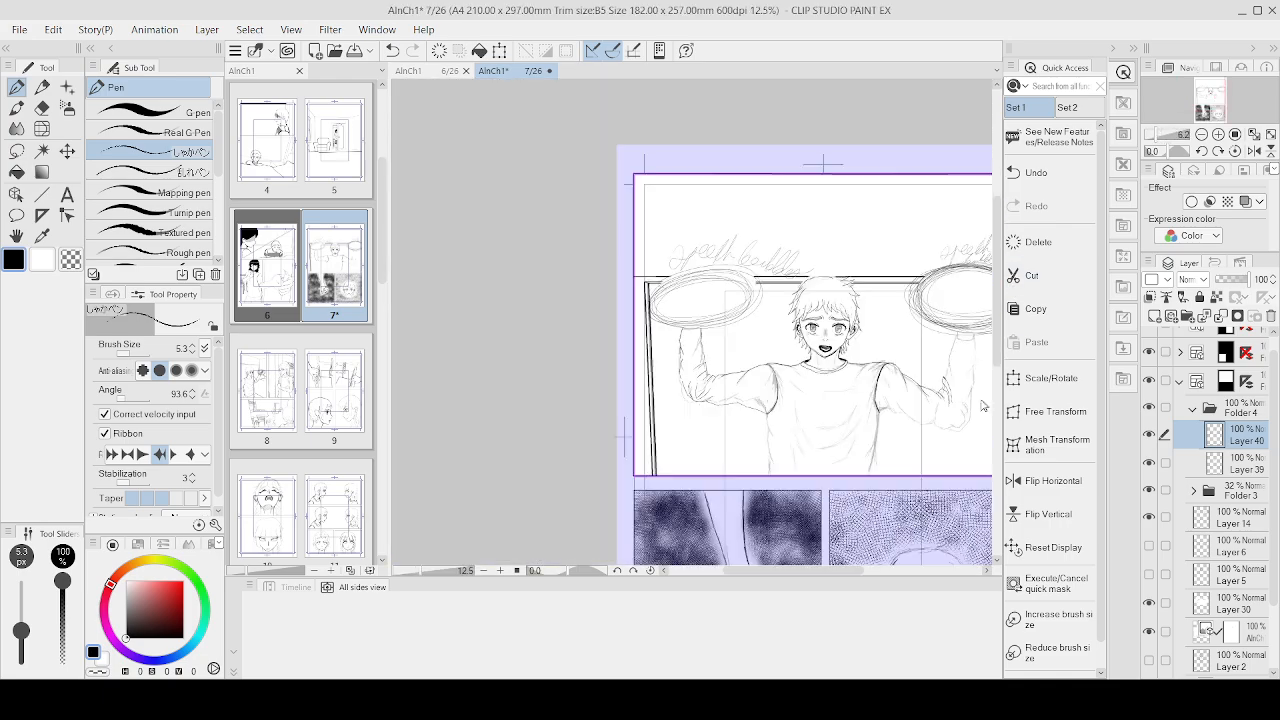
scroll(983, 405, "up", 5)
mouse_move(810, 433)
left_mouse_down()
mouse_move(819, 512)
mouse_move(869, 537)
mouse_move(892, 510)
left_mouse_up()
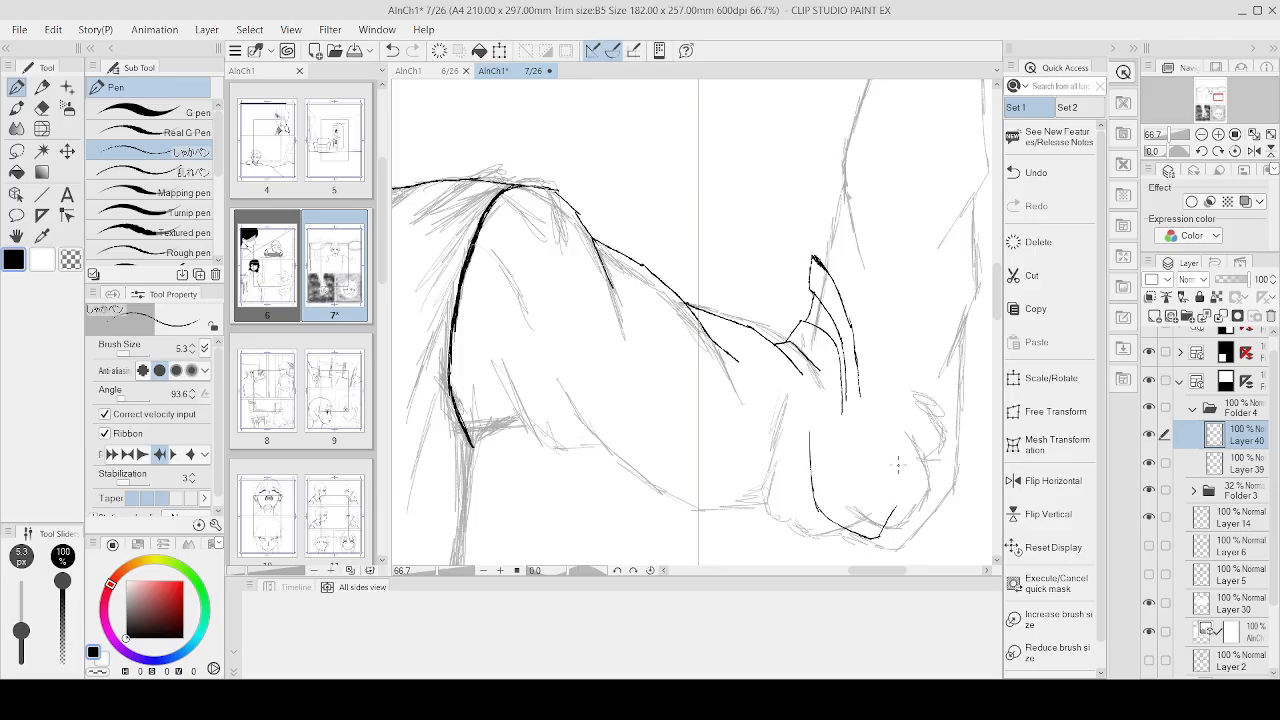
mouse_move(865, 450)
left_mouse_down()
mouse_move(897, 491)
mouse_move(925, 475)
mouse_move(900, 383)
left_mouse_up()
key("ctrl+z")
key("ctrl+z")
key("ctrl+z")
left_click_drag(851, 461, 910, 486)
key("ctrl+z")
Step: Ink two long lines along the outer elbow and the sleeve's underside from the armpit to the elbow
mouse_move(886, 369)
left_mouse_down()
mouse_move(908, 464)
mouse_move(892, 519)
mouse_move(927, 447)
mouse_move(920, 500)
left_mouse_up()
left_click_drag(918, 496, 900, 538)
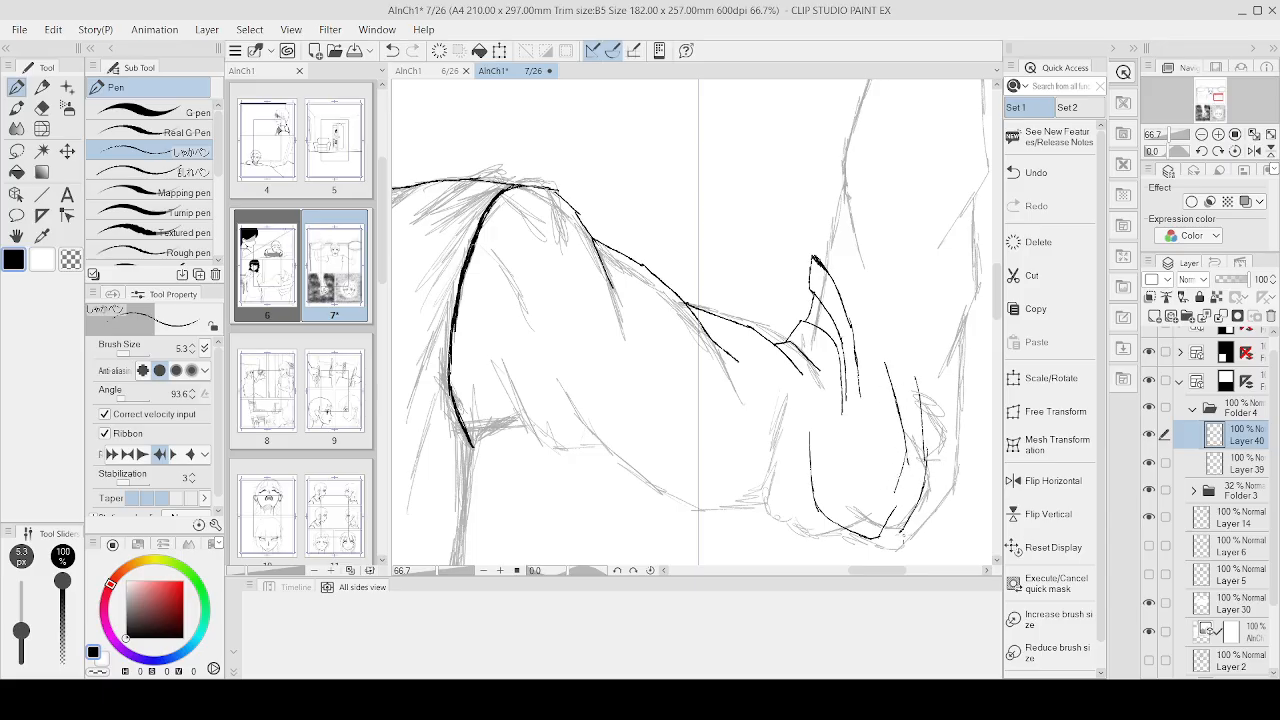
mouse_move(475, 442)
left_mouse_down()
mouse_move(523, 438)
mouse_move(585, 469)
mouse_move(634, 471)
mouse_move(710, 522)
mouse_move(901, 530)
left_mouse_up()
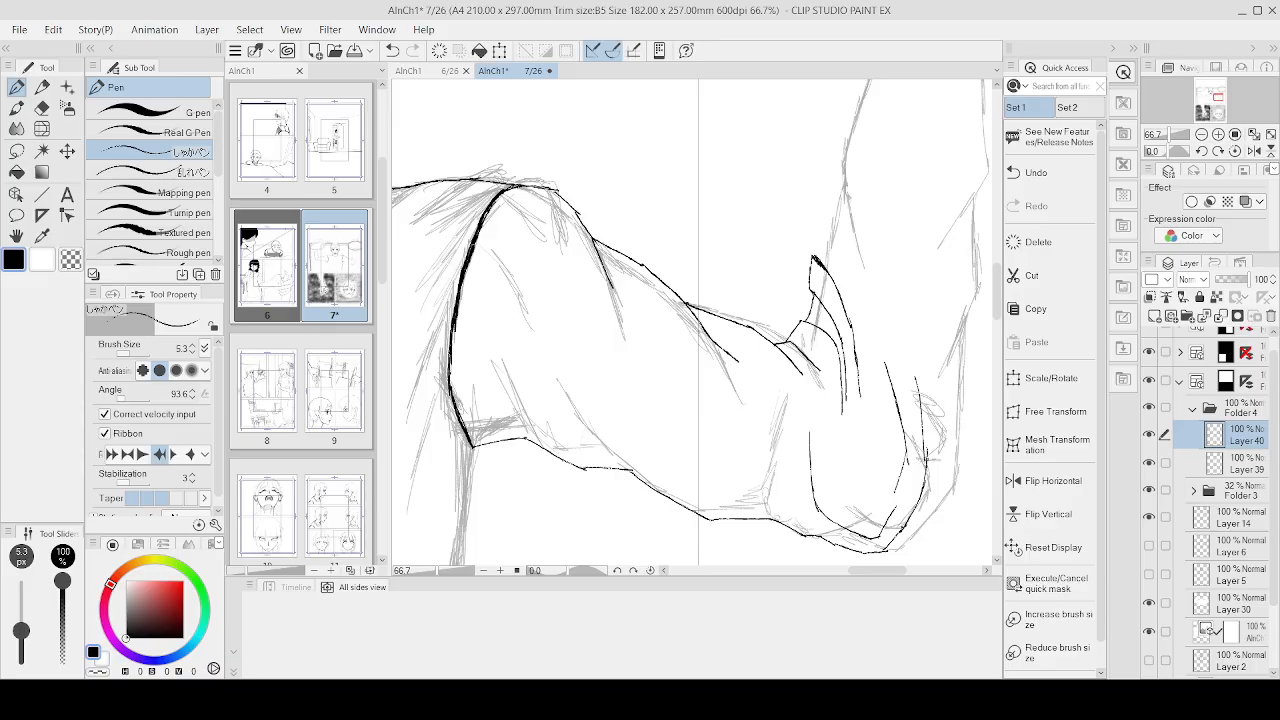
Step: Ink the lower part of the forearm's outer edge rising from the elbow
left_click_drag(926, 476, 936, 442)
mouse_move(946, 393)
left_mouse_down()
mouse_move(972, 344)
mouse_move(972, 284)
left_mouse_up()
key("ctrl+minus")
key("ctrl+minus")
key("ctrl+minus")
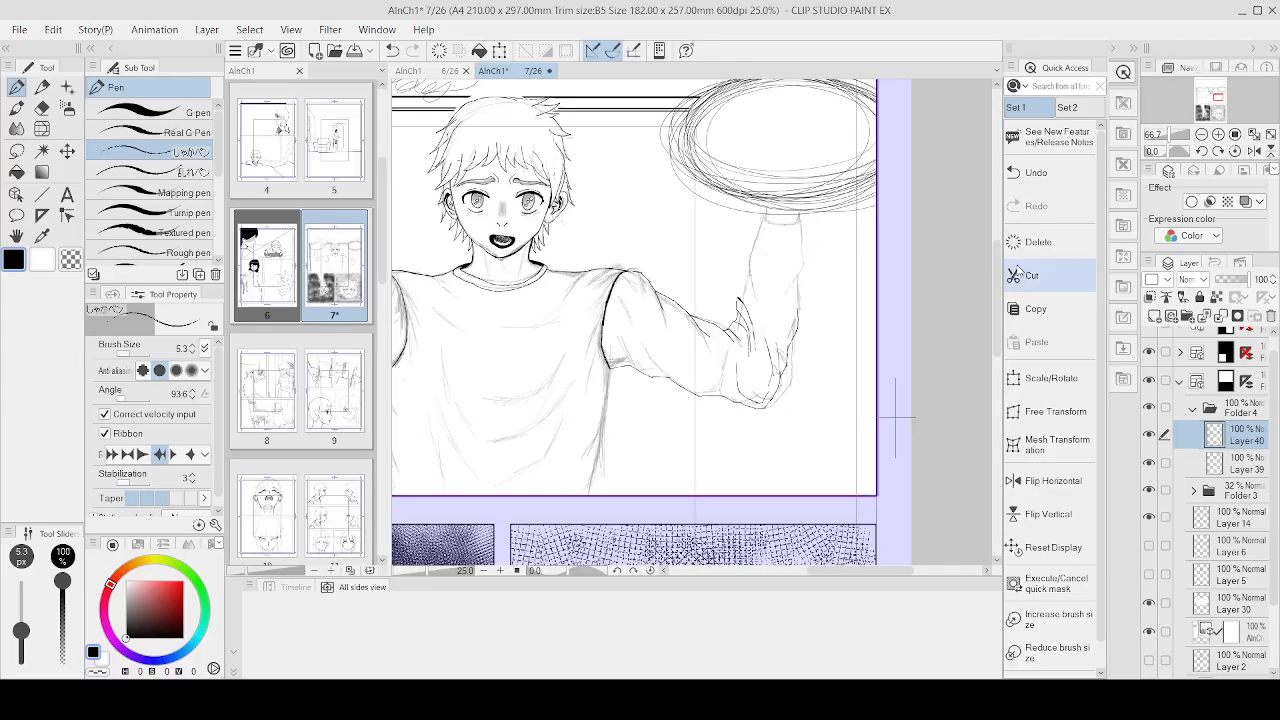
Step: Erase the lower parts of the inner-elbow folds, re-ink them slanting outward, and add a hook-shaped fold in the elbow
key("ctrl+plus")
key("ctrl+plus")
key("ctrl+plus")
key("ctrl+plus")
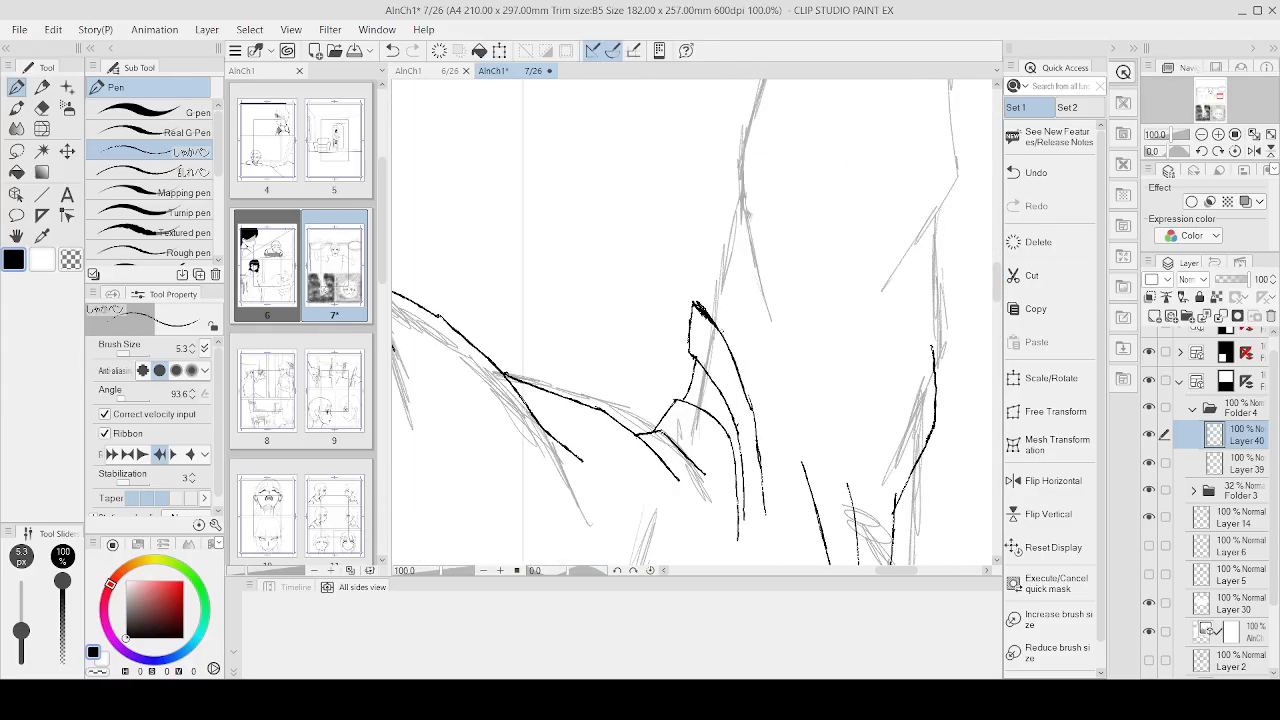
mouse_move(716, 320)
left_mouse_down()
mouse_move(791, 492)
mouse_move(748, 504)
mouse_move(758, 430)
mouse_move(766, 498)
mouse_move(760, 422)
mouse_move(724, 352)
mouse_move(749, 525)
mouse_move(739, 469)
mouse_move(737, 522)
left_mouse_up()
key("e")
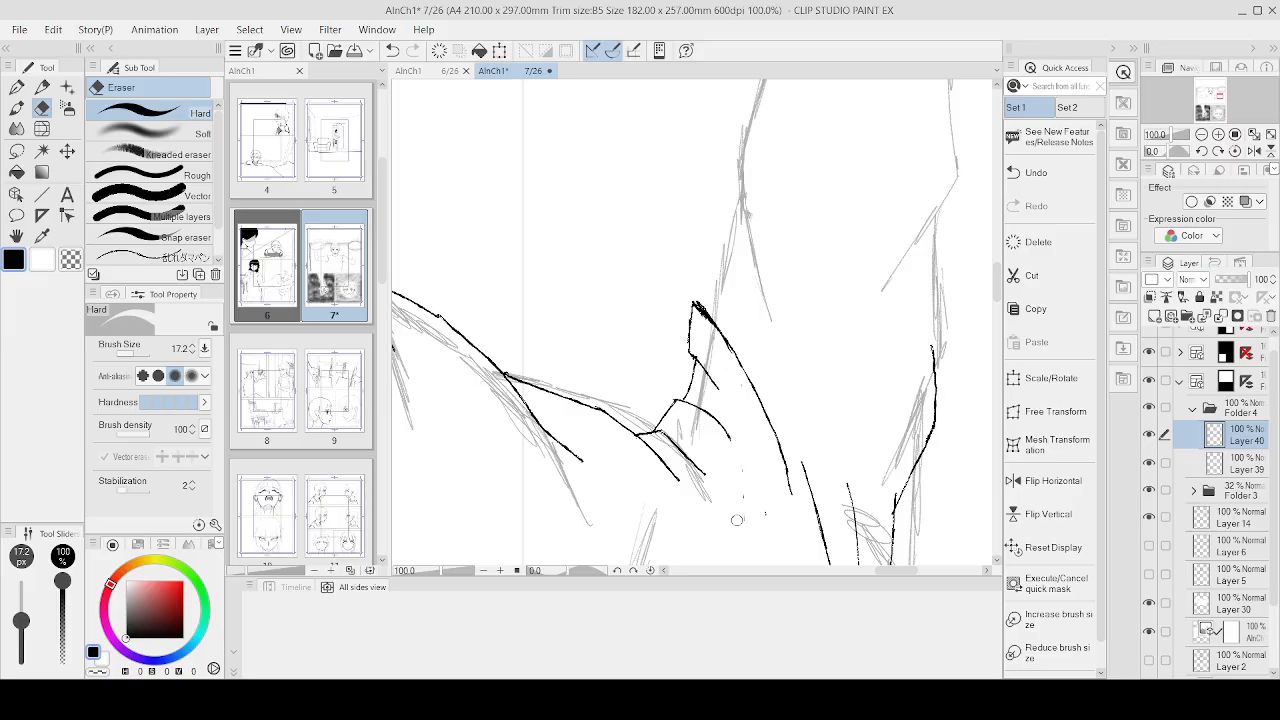
left_click(16, 87)
left_click_drag(714, 383, 761, 494)
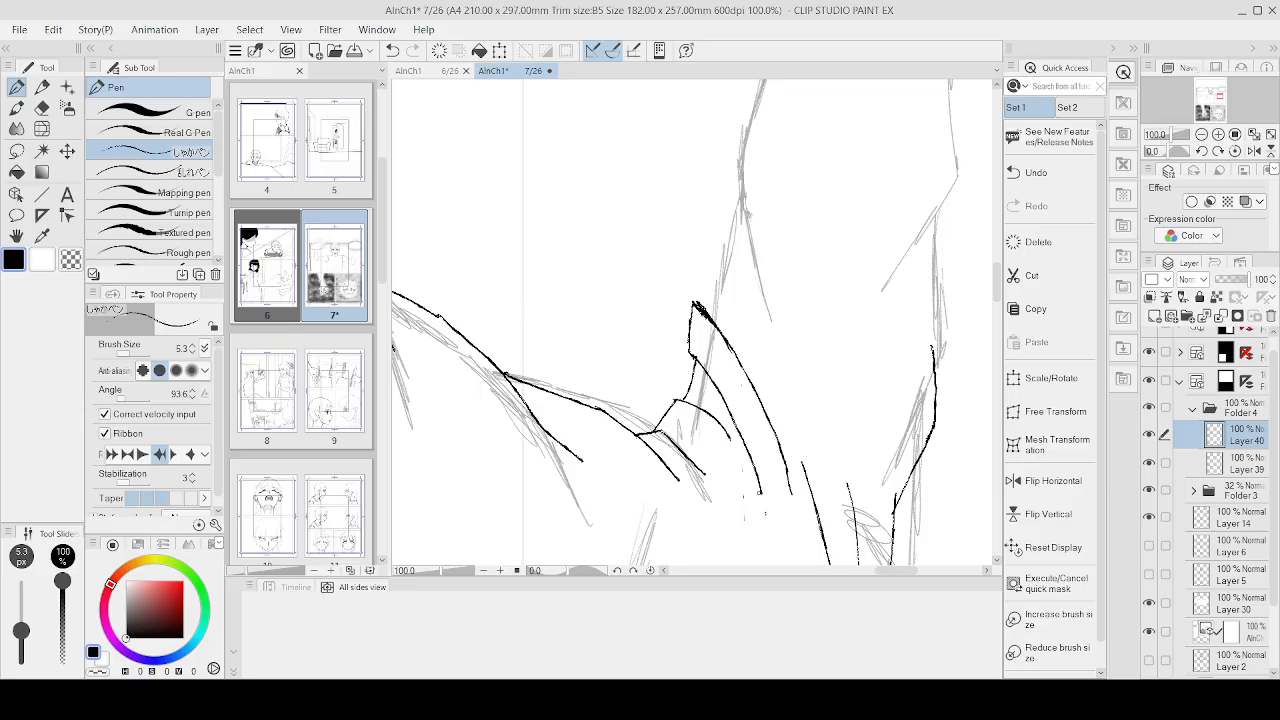
mouse_move(678, 482)
left_mouse_down()
mouse_move(709, 523)
mouse_move(722, 496)
left_mouse_up()
scroll(733, 540, "down", 6)
scroll(748, 526, "up", 4)
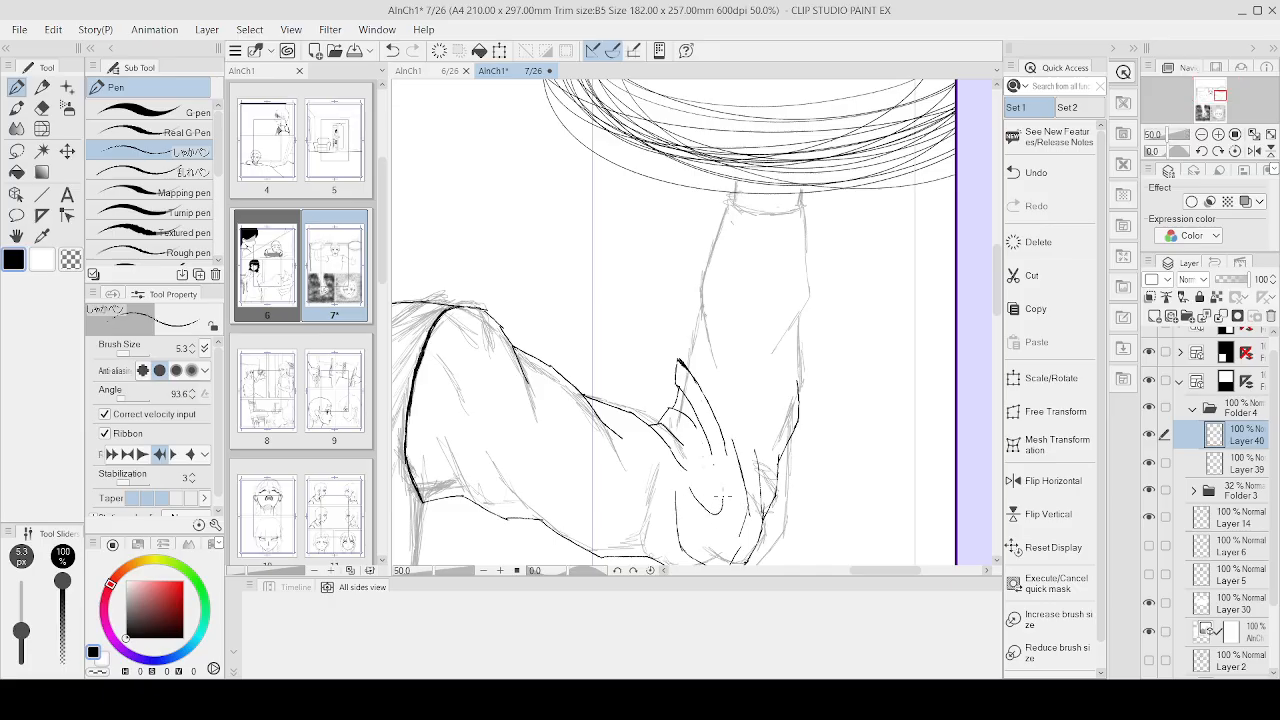
Step: Ink a short fold beside the elbow, then the raised forearm's both edges, cuff and wrist up to the speech bubble
left_click_drag(652, 452, 660, 490)
left_click_drag(678, 352, 686, 364)
left_click_drag(695, 289, 715, 343)
left_click_drag(697, 295, 732, 192)
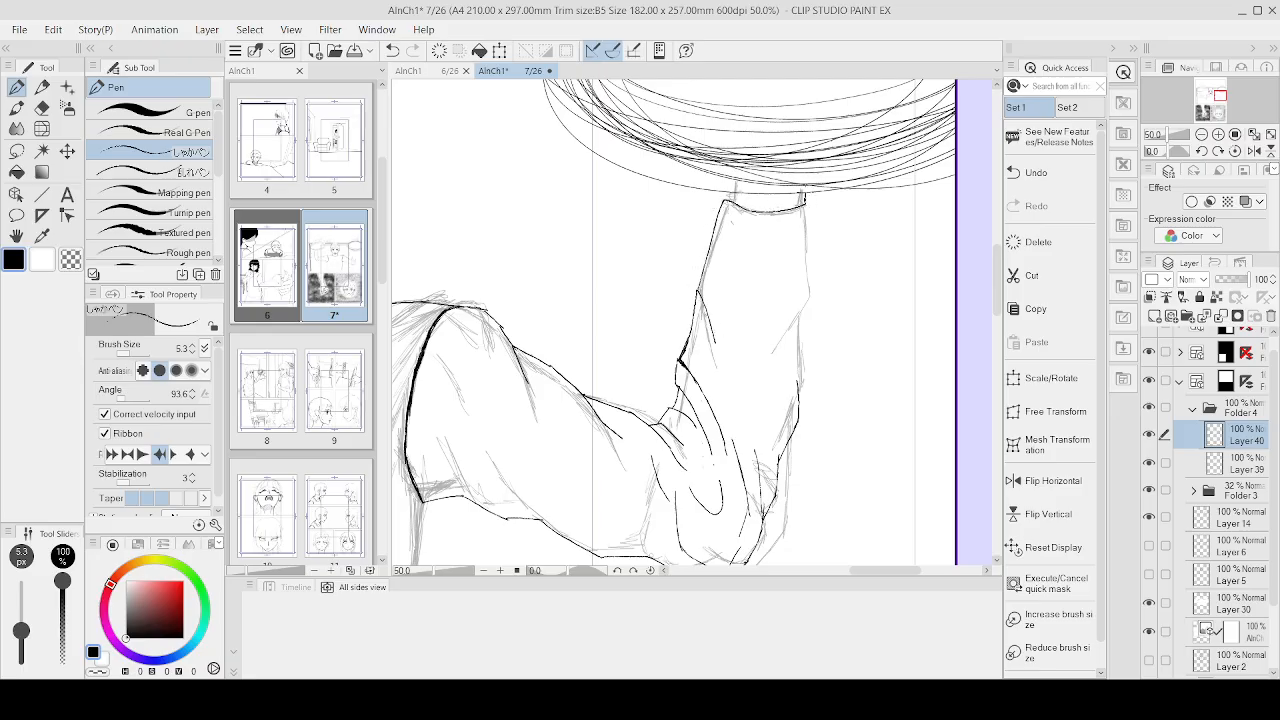
left_click_drag(728, 208, 723, 179)
mouse_move(804, 205)
left_mouse_down()
mouse_move(814, 308)
mouse_move(788, 385)
left_mouse_up()
scroll(842, 300, "down", 2)
scroll(857, 335, "up", 3)
left_click(47, 109)
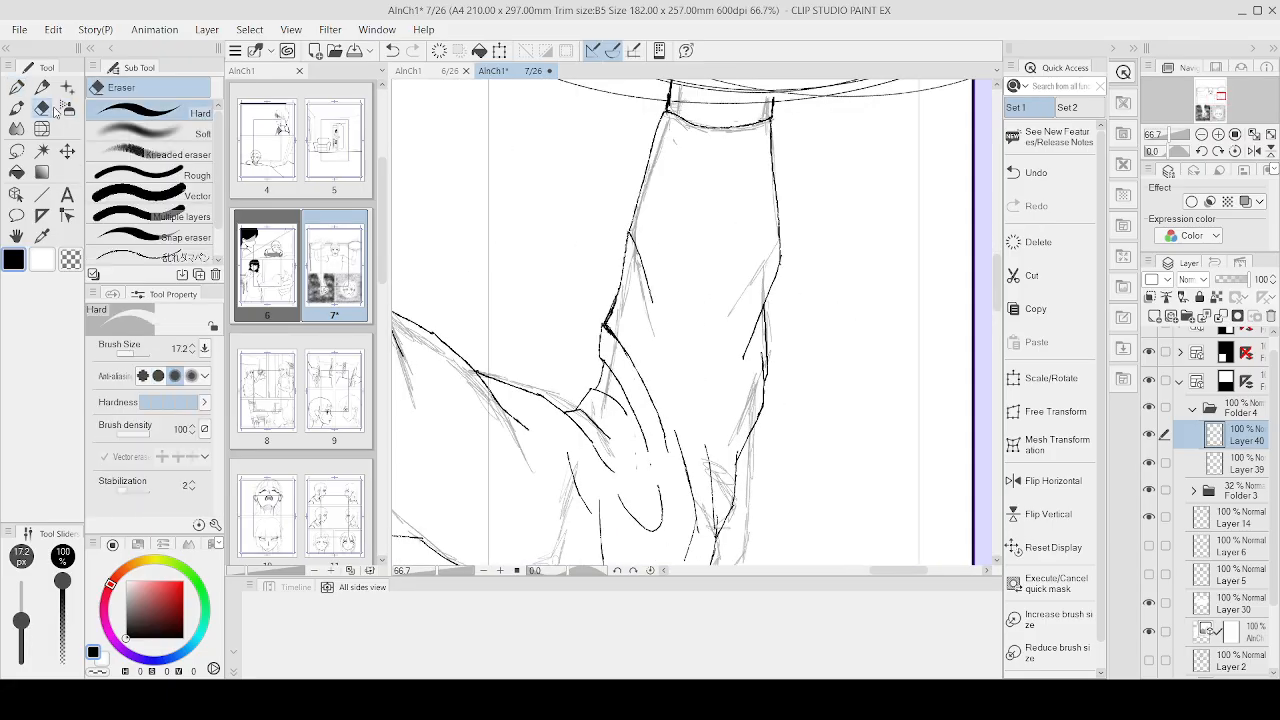
scroll(762, 370, "up", 2)
scroll(813, 309, "down", 4)
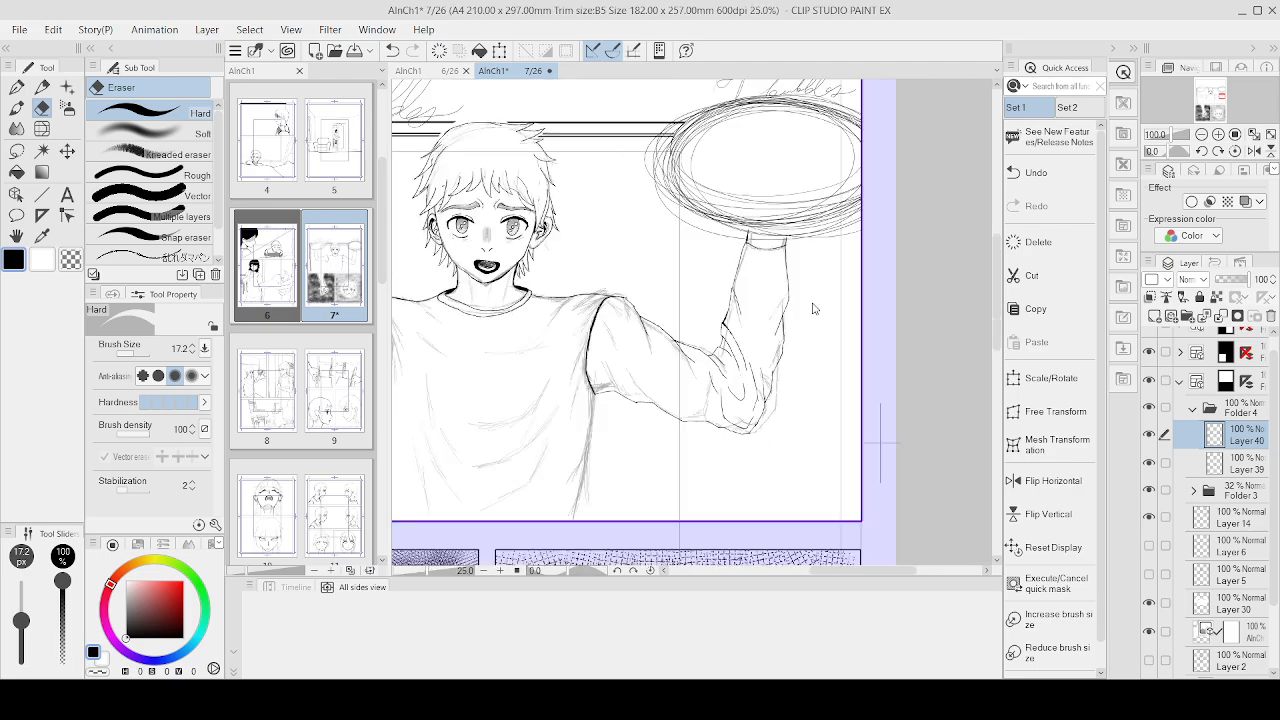
scroll(813, 309, "down", 3)
scroll(870, 290, "up", 3)
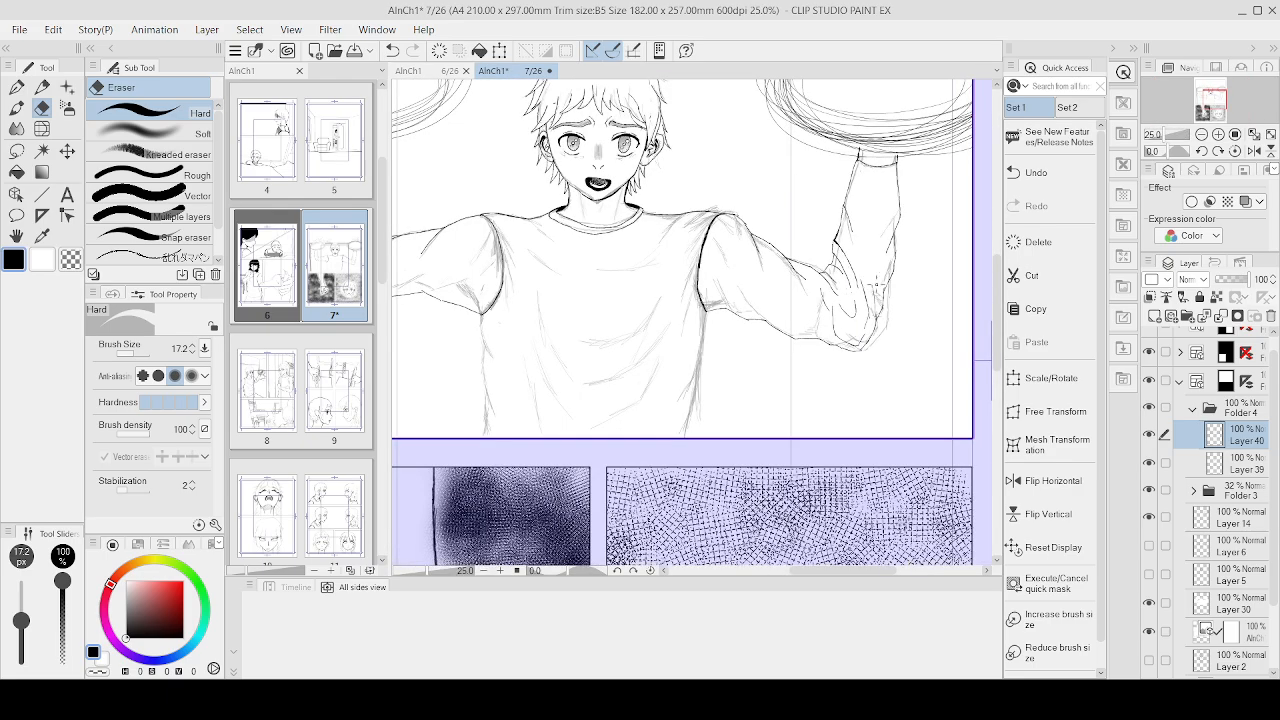
scroll(884, 238, "down", 2)
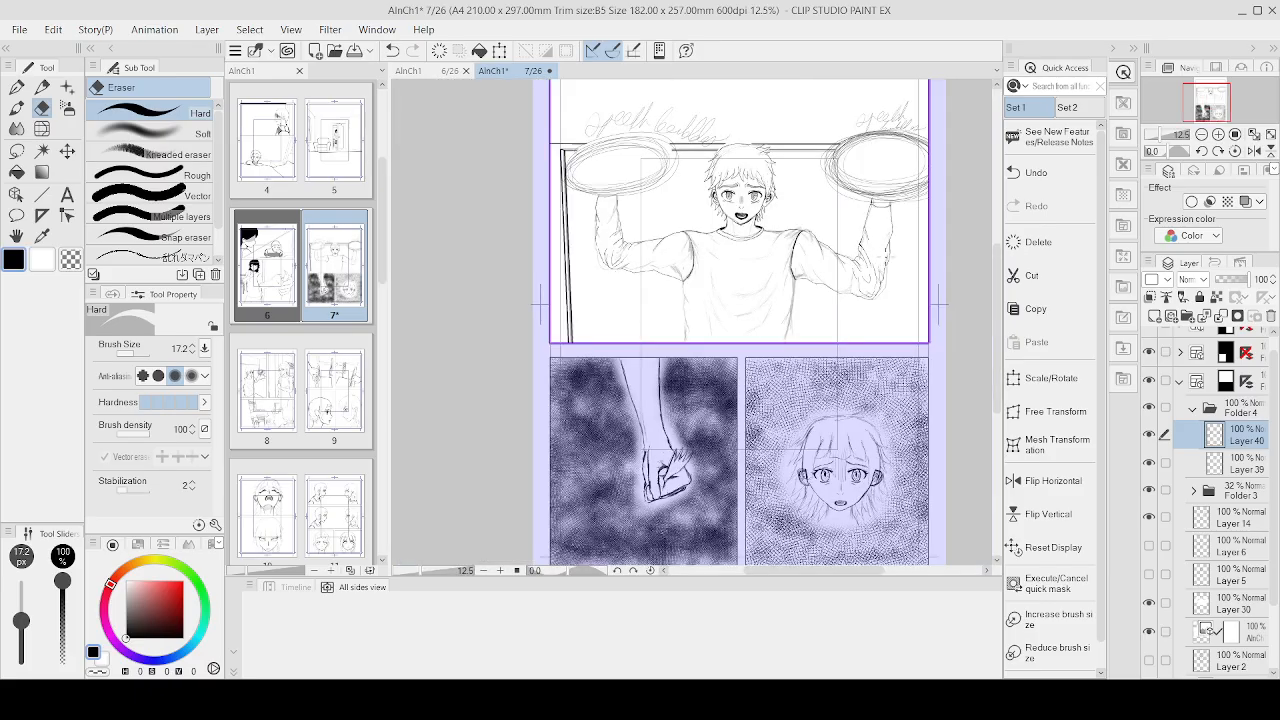
Step: Ink the shirt's side edge below the first sleeve's armpit with two short folds branching inward
scroll(766, 243, "up", 2)
scroll(766, 243, "up", 1)
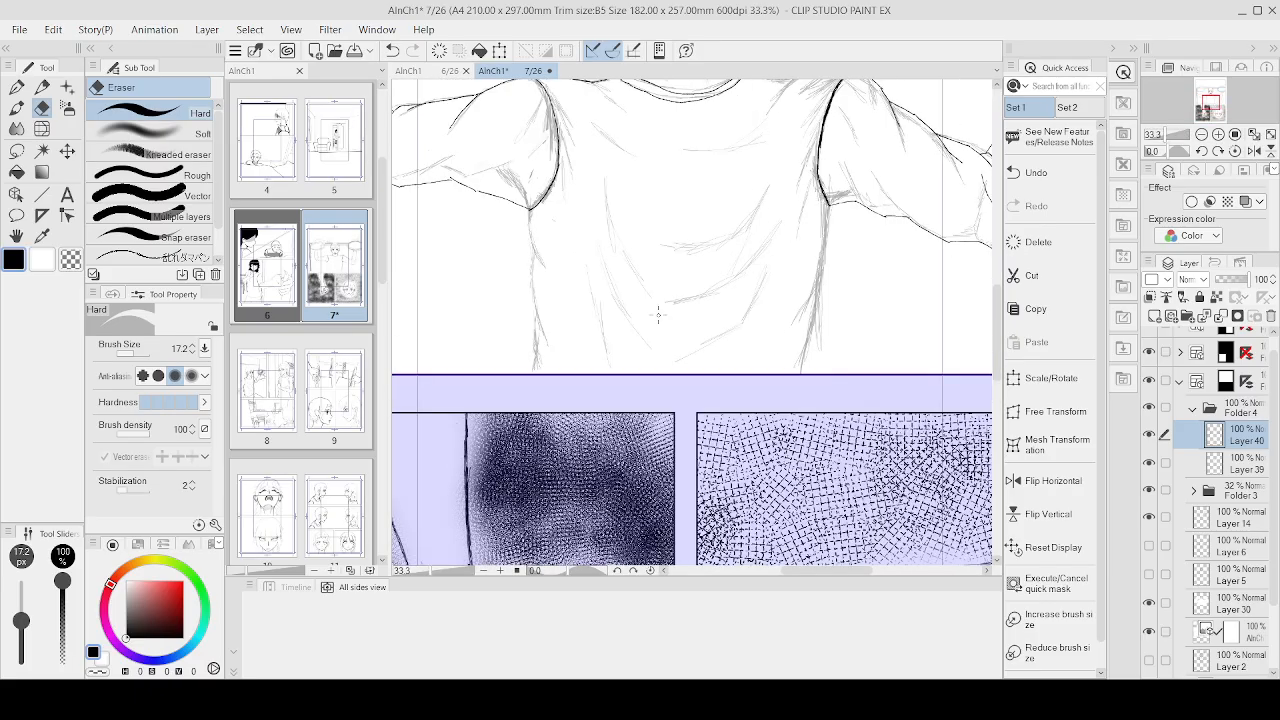
key("p")
key("p")
scroll(528, 205, "up", 1)
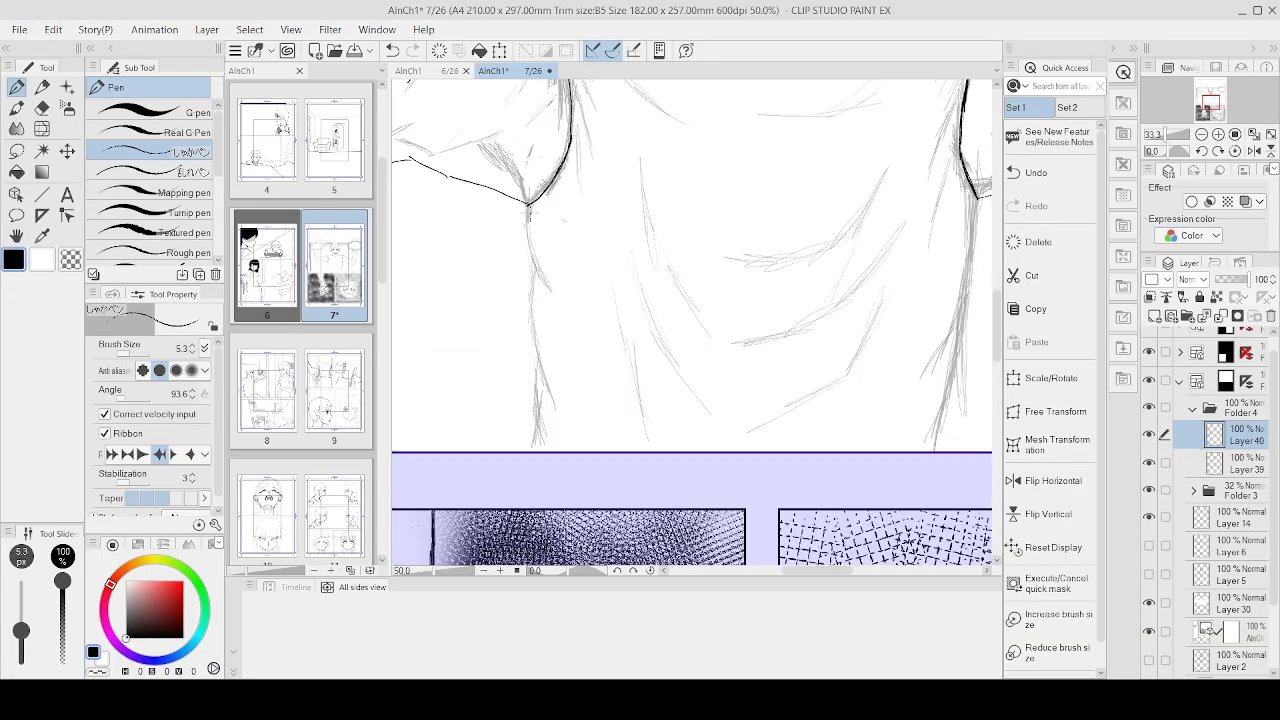
mouse_move(528, 205)
left_mouse_down()
mouse_move(540, 278)
mouse_move(562, 312)
mouse_move(534, 344)
mouse_move(558, 408)
left_mouse_up()
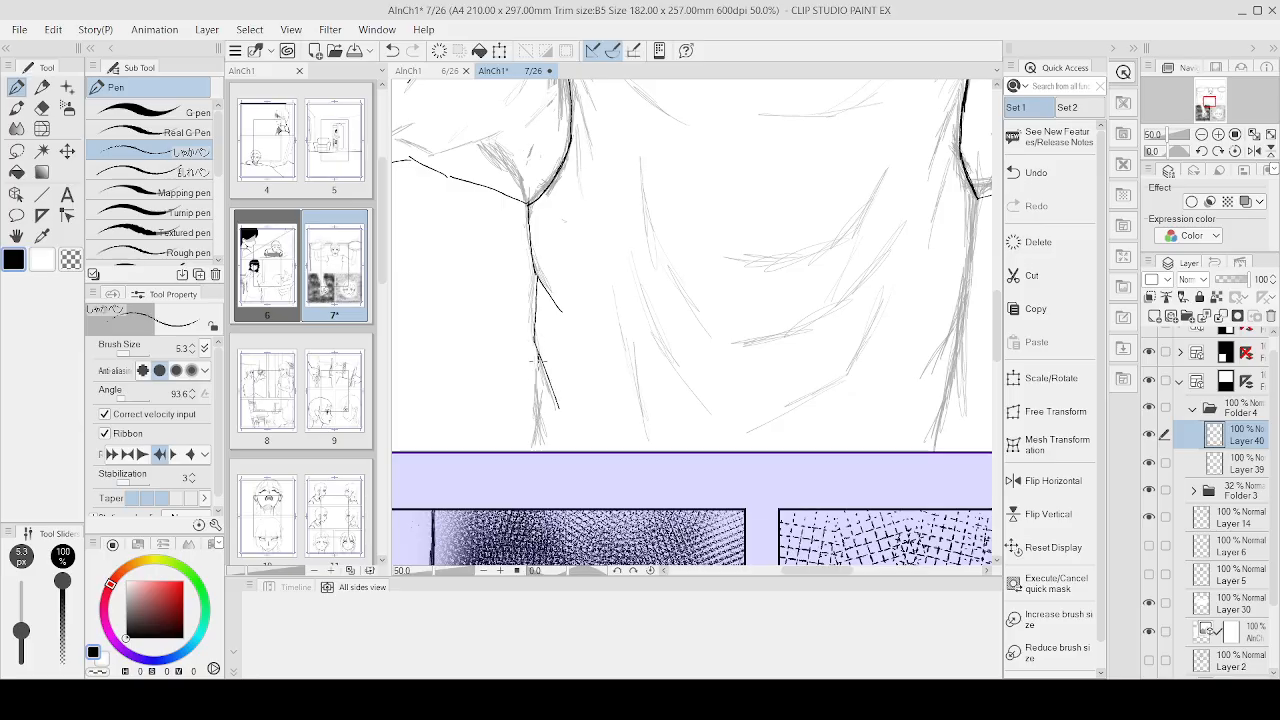
left_click_drag(538, 361, 531, 440)
key("ctrl+z")
key("ctrl+z")
Step: Extend the shirt's side edge down to the panel's bottom border
mouse_move(531, 400)
left_mouse_down()
mouse_move(536, 438)
mouse_move(516, 486)
mouse_move(496, 428)
left_mouse_up()
scroll(542, 439, "up", 4)
scroll(580, 214, "down", 5)
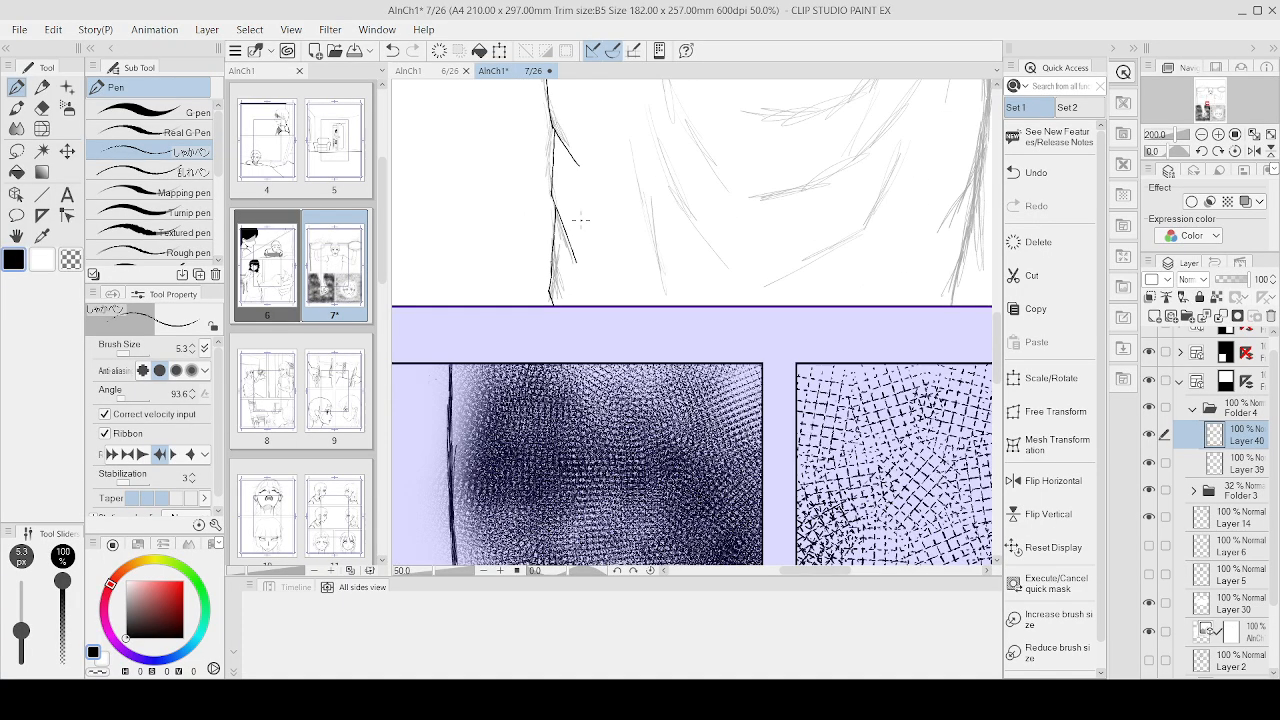
Step: Ink the shirt's opposite side edge from the second armpit to the panel's bottom border, including its inward fold
scroll(983, 90, "down", 3)
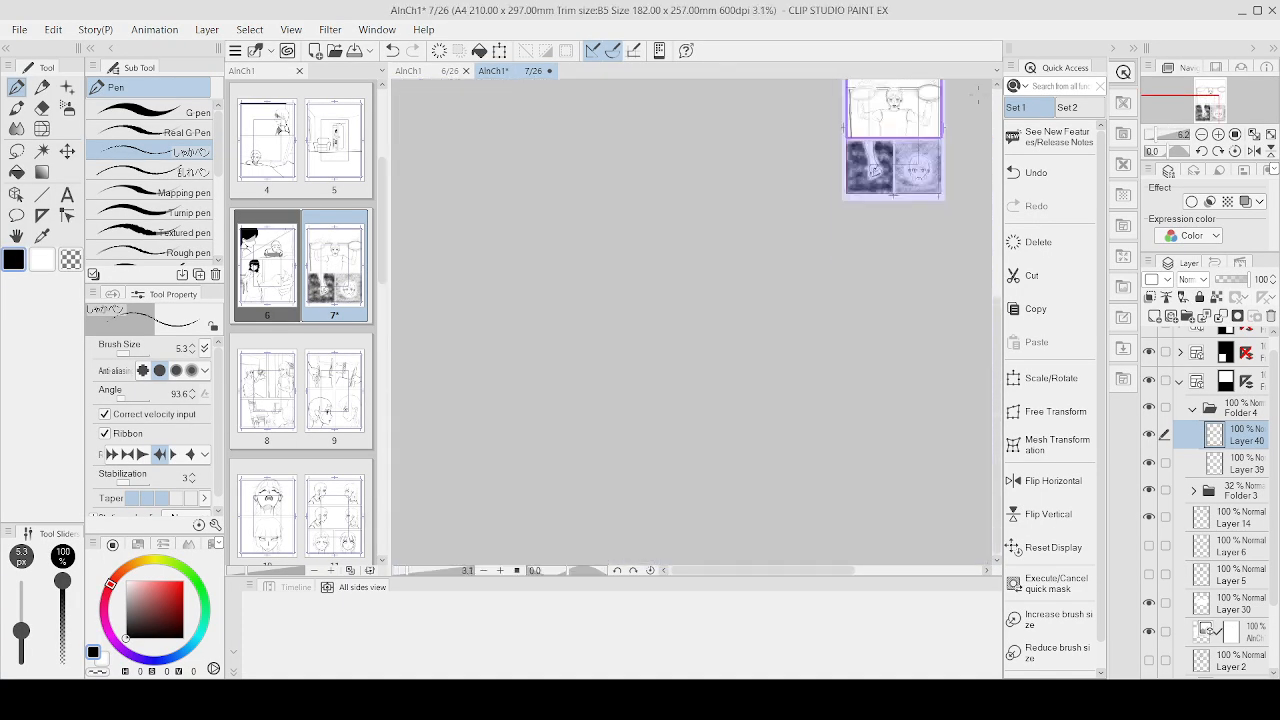
scroll(852, 180, "up", 3)
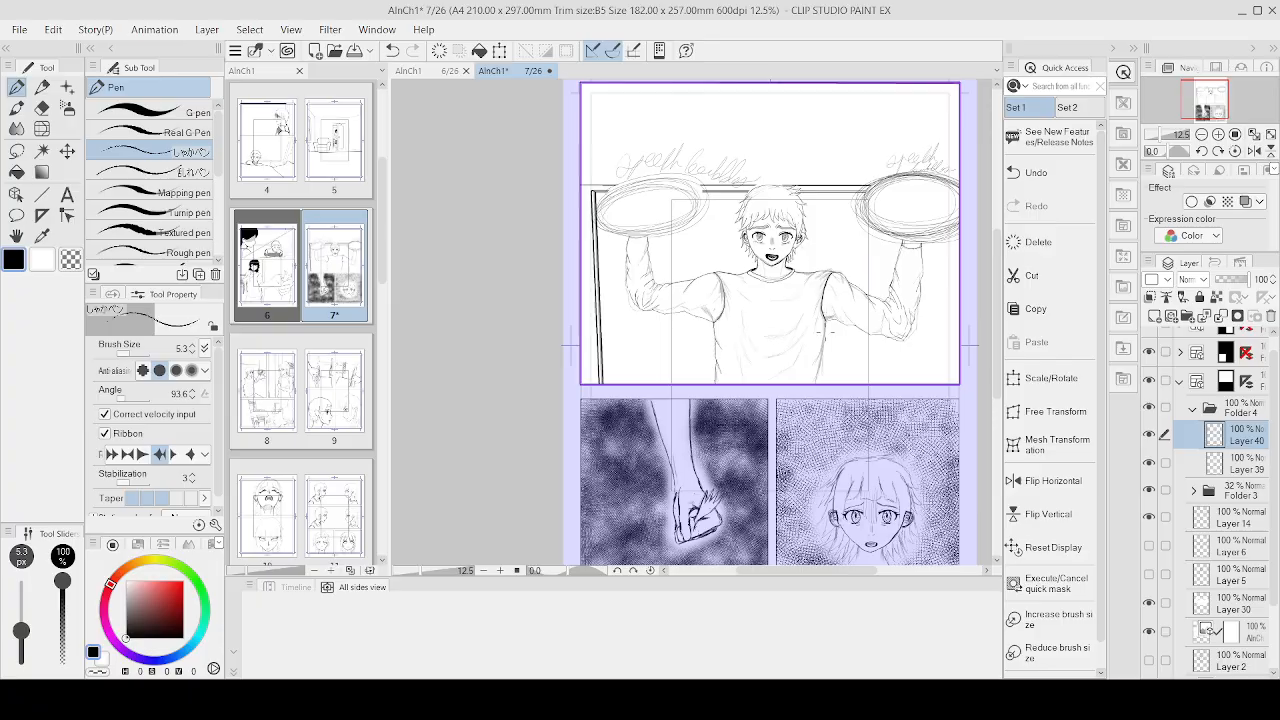
scroll(822, 292, "up", 5)
mouse_move(822, 292)
left_mouse_down()
mouse_move(836, 418)
mouse_move(768, 562)
left_mouse_up()
left_click_drag(801, 503, 807, 548)
scroll(810, 540, "down", 2)
scroll(823, 560, "down", 2)
scroll(849, 456, "down", 4)
scroll(900, 440, "up", 2)
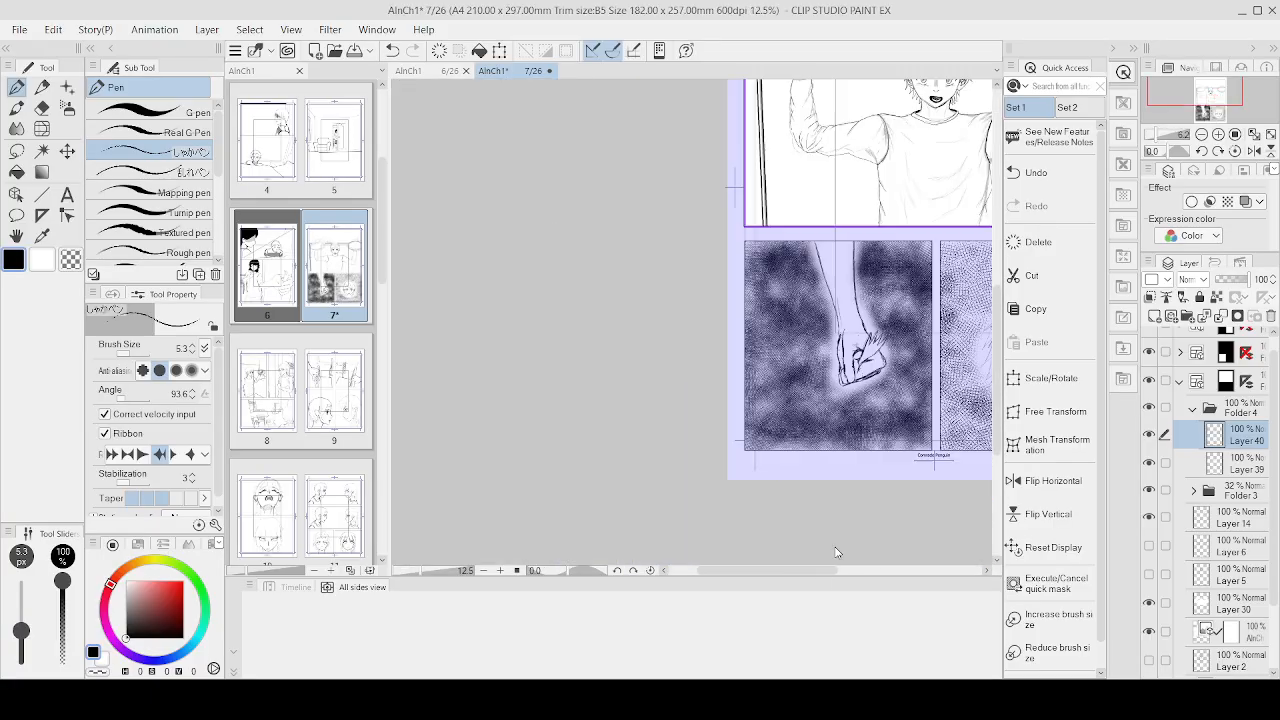
scroll(955, 250, "down", 2)
scroll(960, 225, "up", 7)
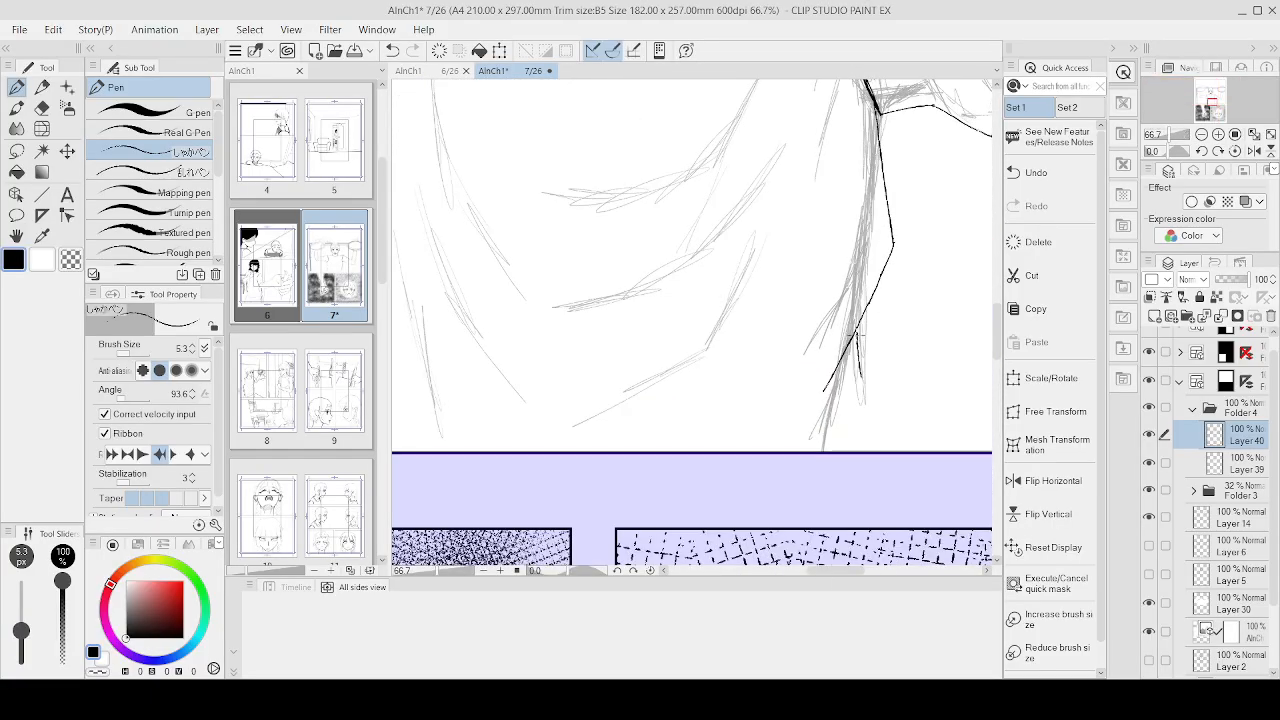
left_click_drag(862, 375, 872, 455)
scroll(900, 400, "down", 5)
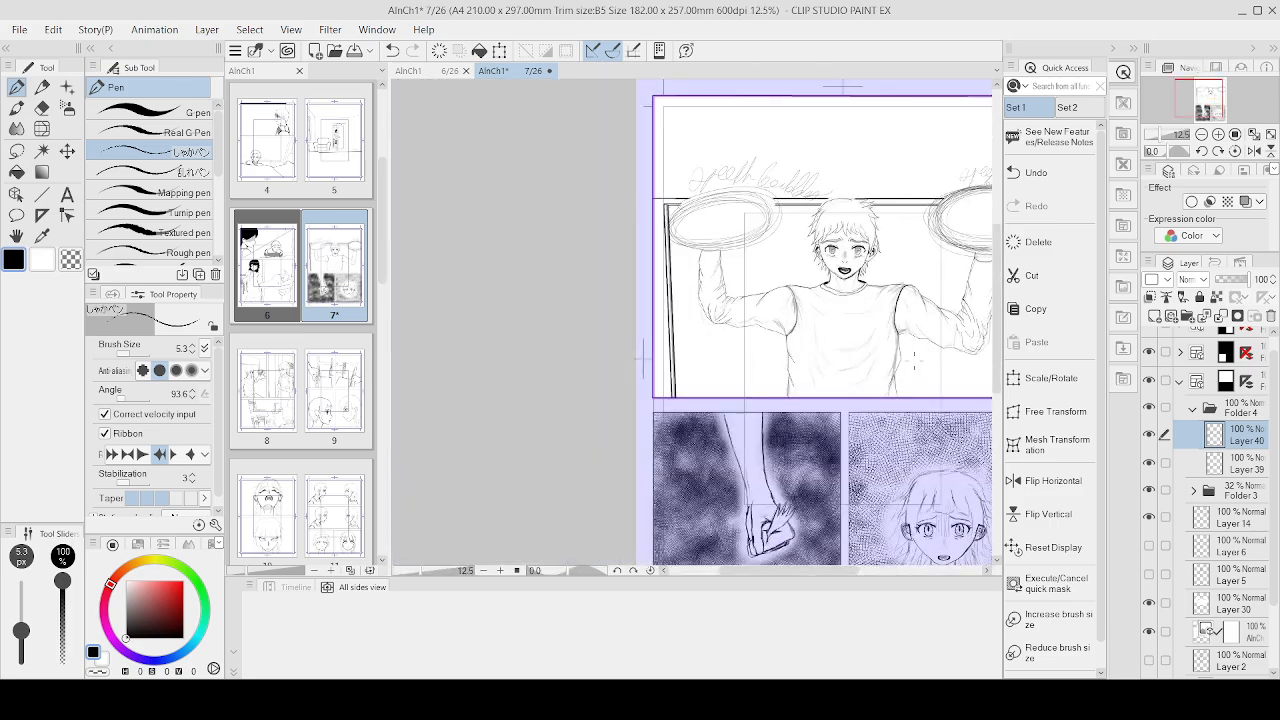
Step: Hide the rough sketch in Folder 3 and review the inked figure on its own
scroll(906, 262, "up", 4)
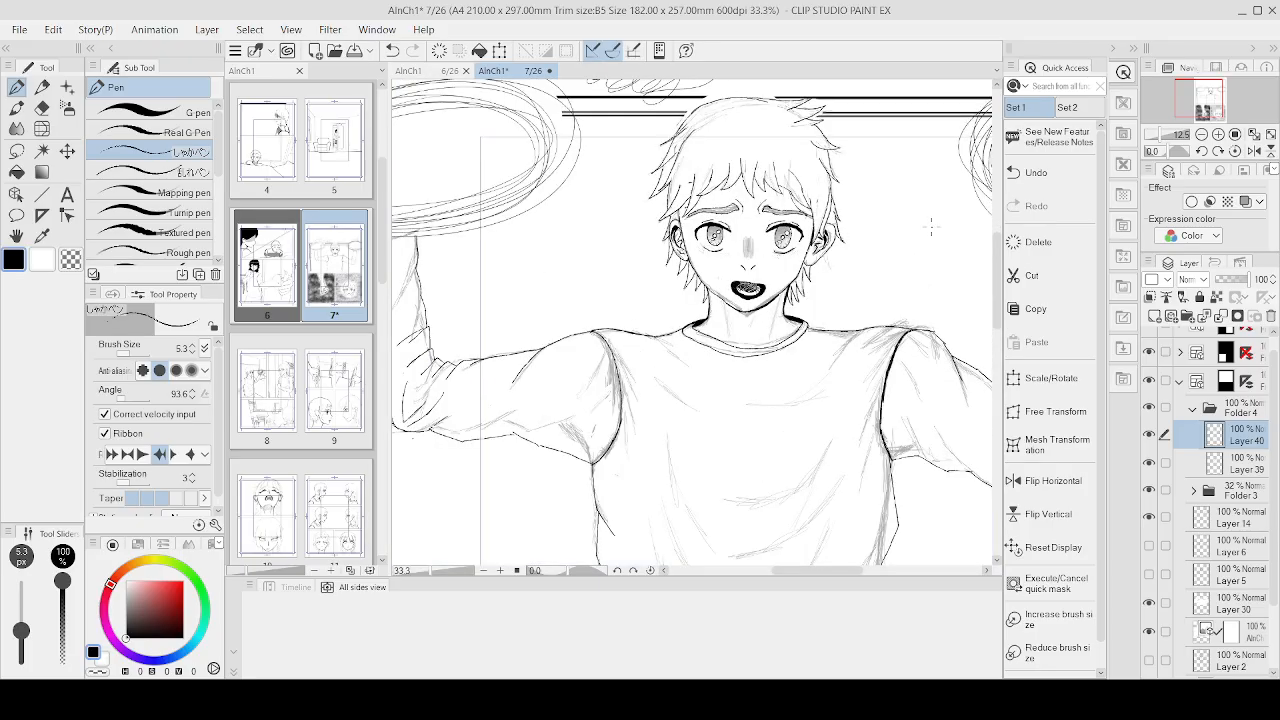
left_click(1150, 490)
key("ctrl+minus")
key("ctrl+minus")
key("ctrl+minus")
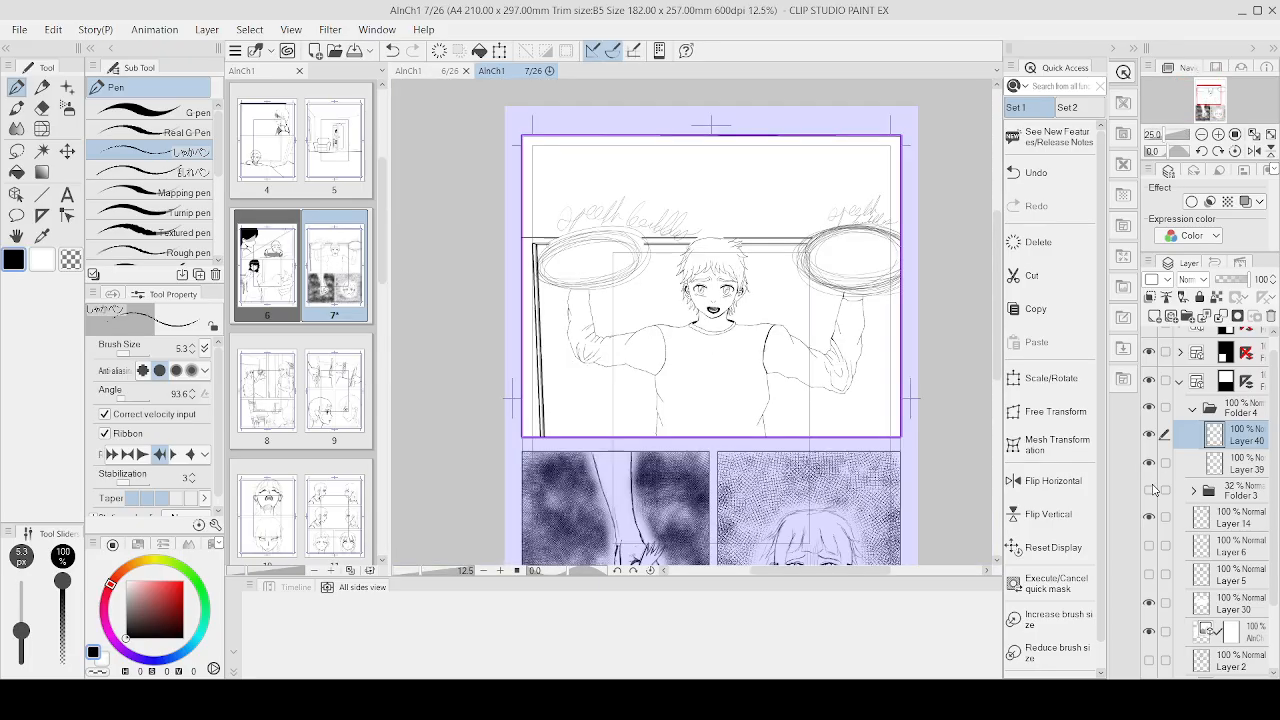
key("ctrl+plus")
key("ctrl+plus")
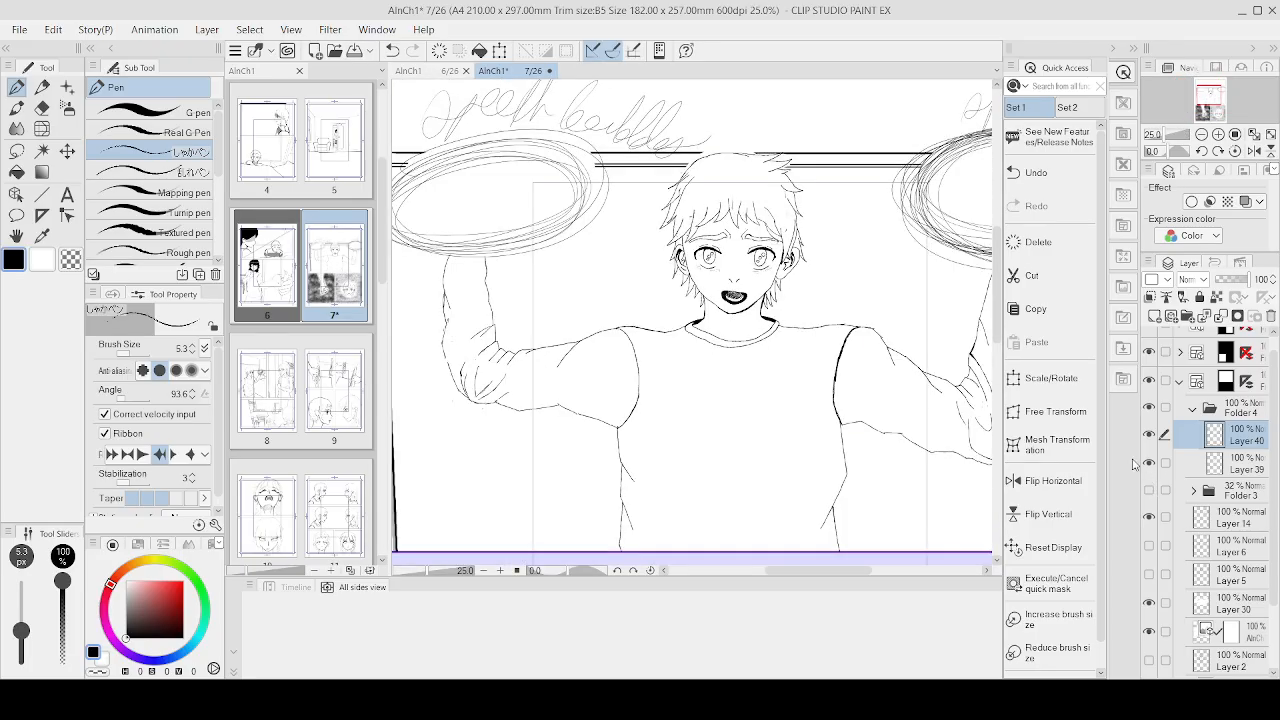
key("ctrl+minus")
key("ctrl+minus")
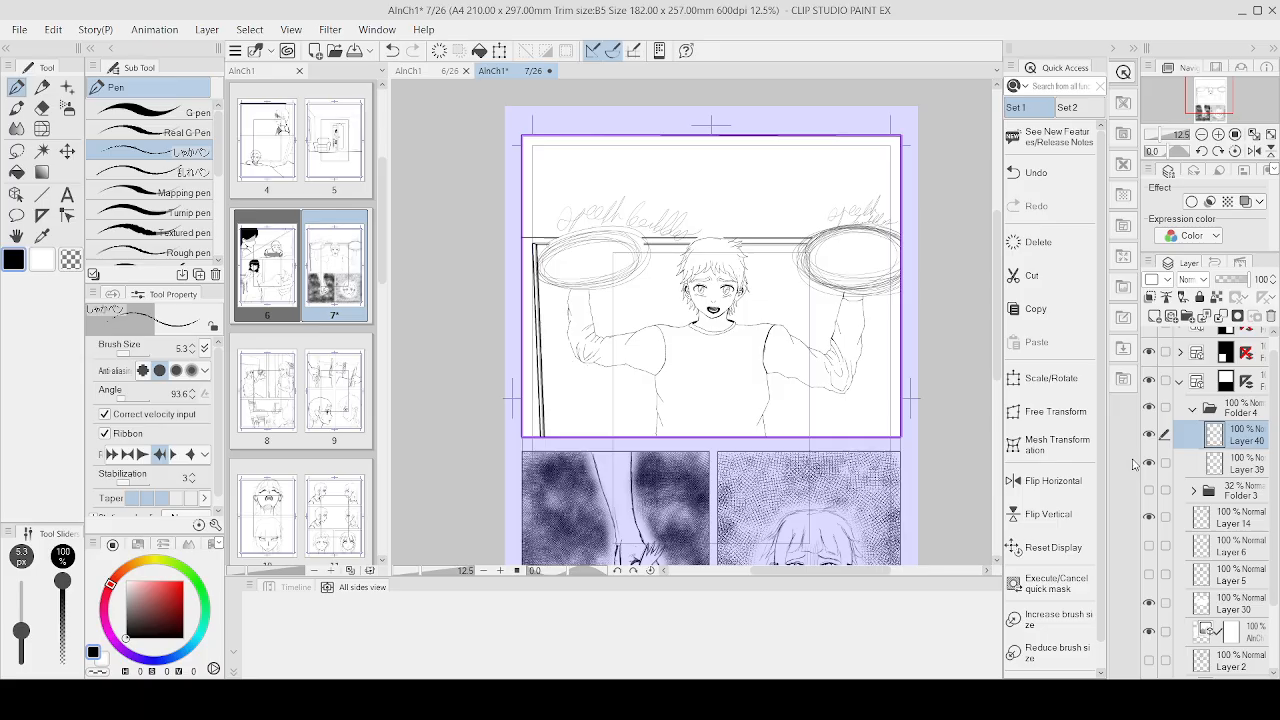
Step: Ink fabric folds around the first shoulder seam, two across the chest and several along the upper sleeve
scroll(678, 355, "up", 4)
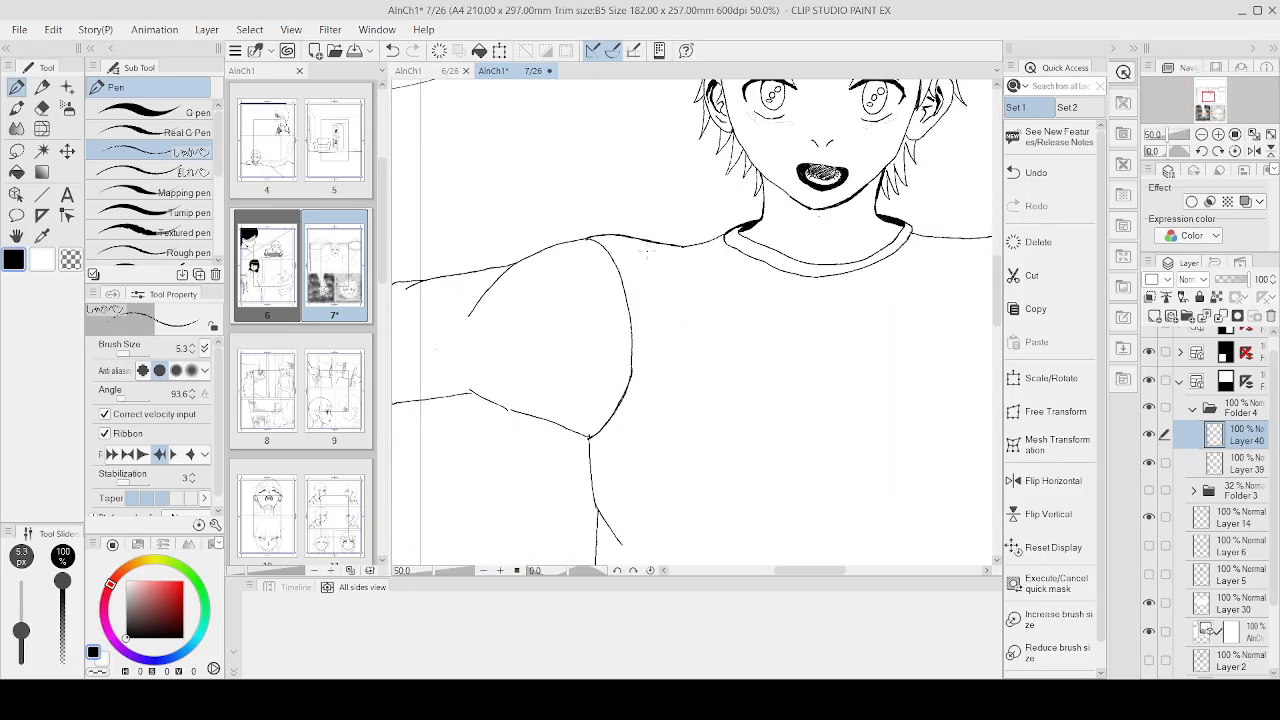
left_click_drag(622, 253, 673, 337)
mouse_move(630, 268)
left_mouse_down()
mouse_move(664, 395)
mouse_move(703, 438)
left_mouse_up()
left_click_drag(580, 268, 484, 355)
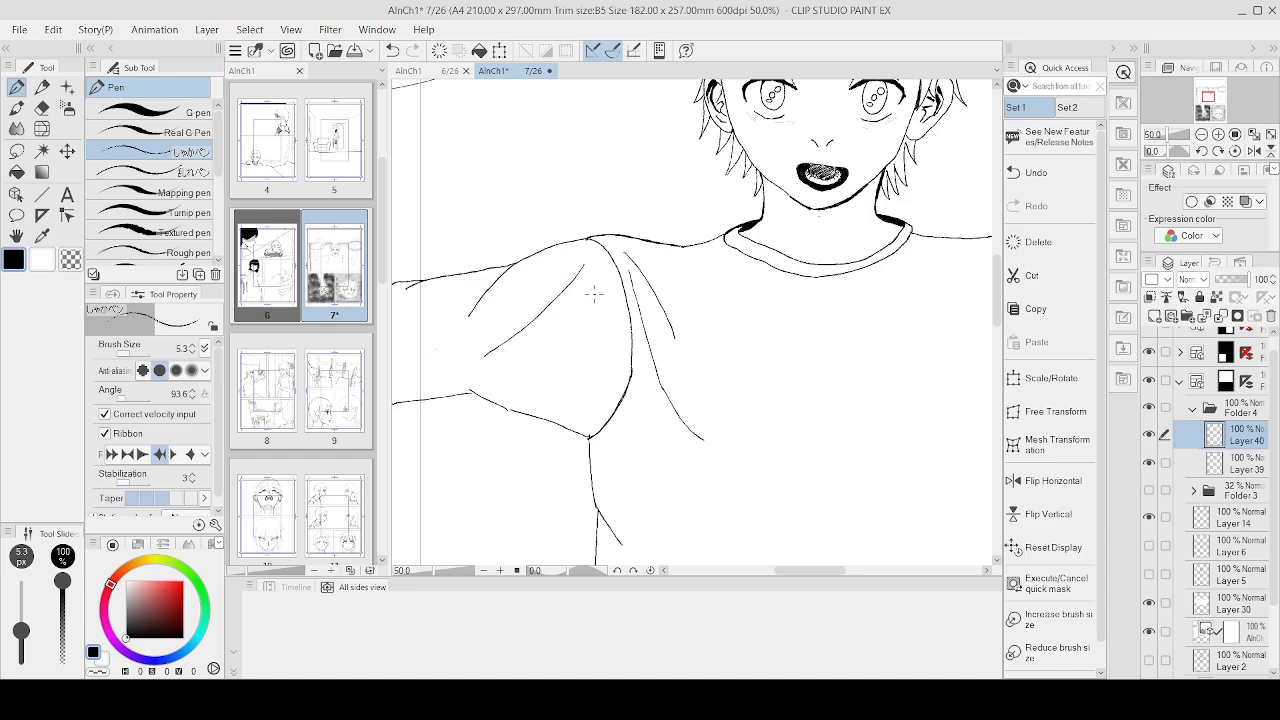
mouse_move(594, 293)
left_mouse_down()
mouse_move(564, 332)
mouse_move(483, 386)
mouse_move(588, 373)
mouse_move(603, 331)
left_mouse_up()
mouse_move(628, 272)
left_mouse_down()
mouse_move(571, 286)
mouse_move(455, 352)
left_mouse_up()
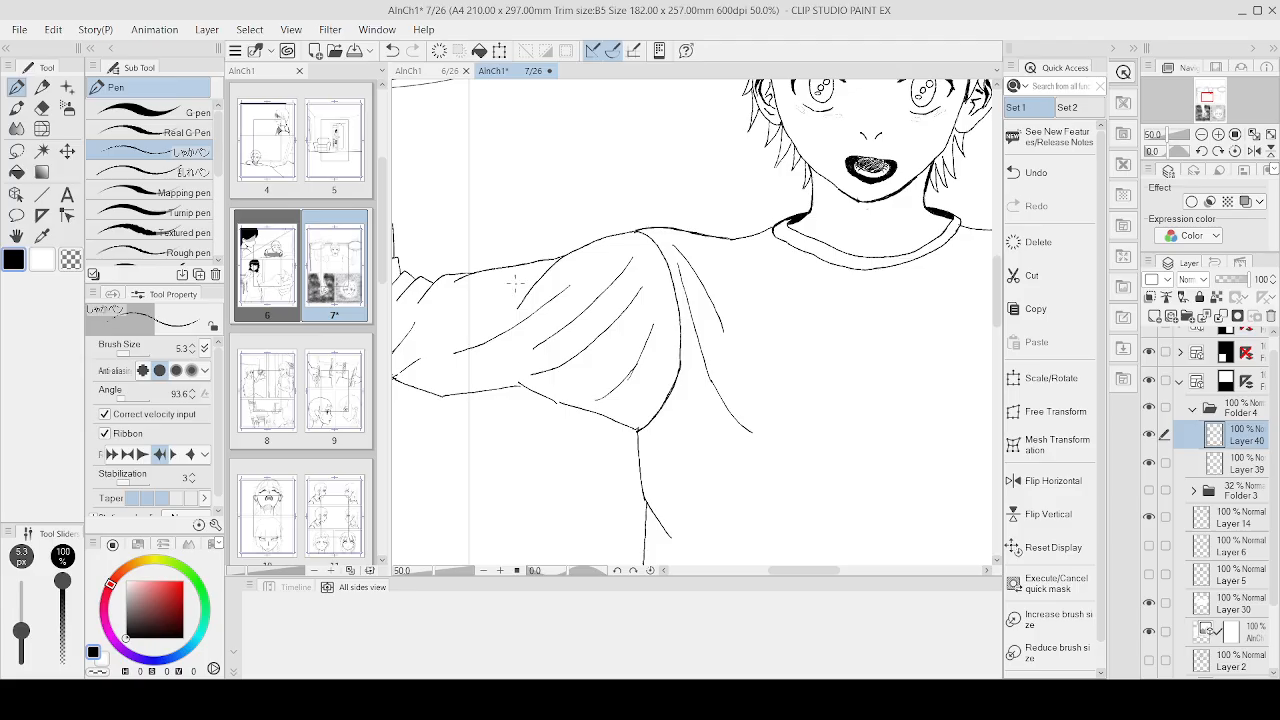
scroll(618, 189, "down", 1)
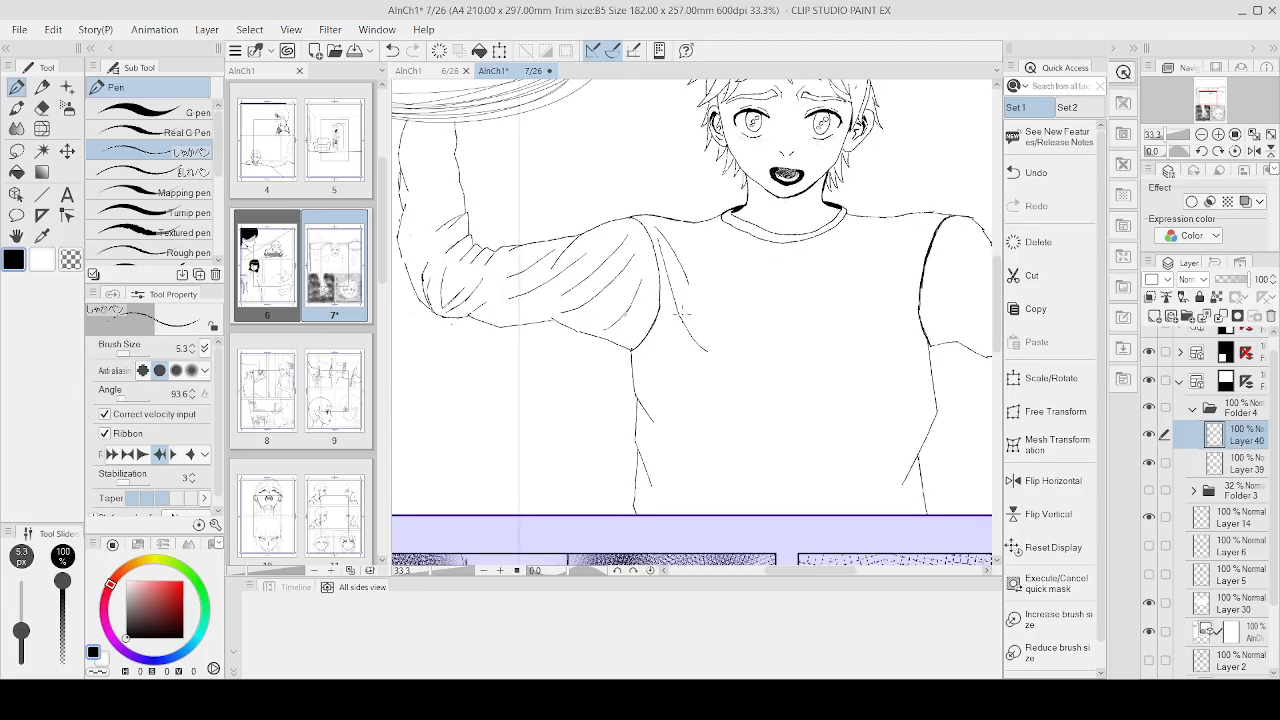
Step: Ink more fabric folds running across the upper chest from both shoulder seams toward the collar
left_click_drag(666, 222, 766, 290)
mouse_move(838, 246)
left_mouse_down()
mouse_move(906, 222)
mouse_move(900, 258)
left_mouse_up()
left_click_drag(972, 222, 878, 288)
scroll(802, 291, "down", 5)
scroll(903, 250, "up", 4)
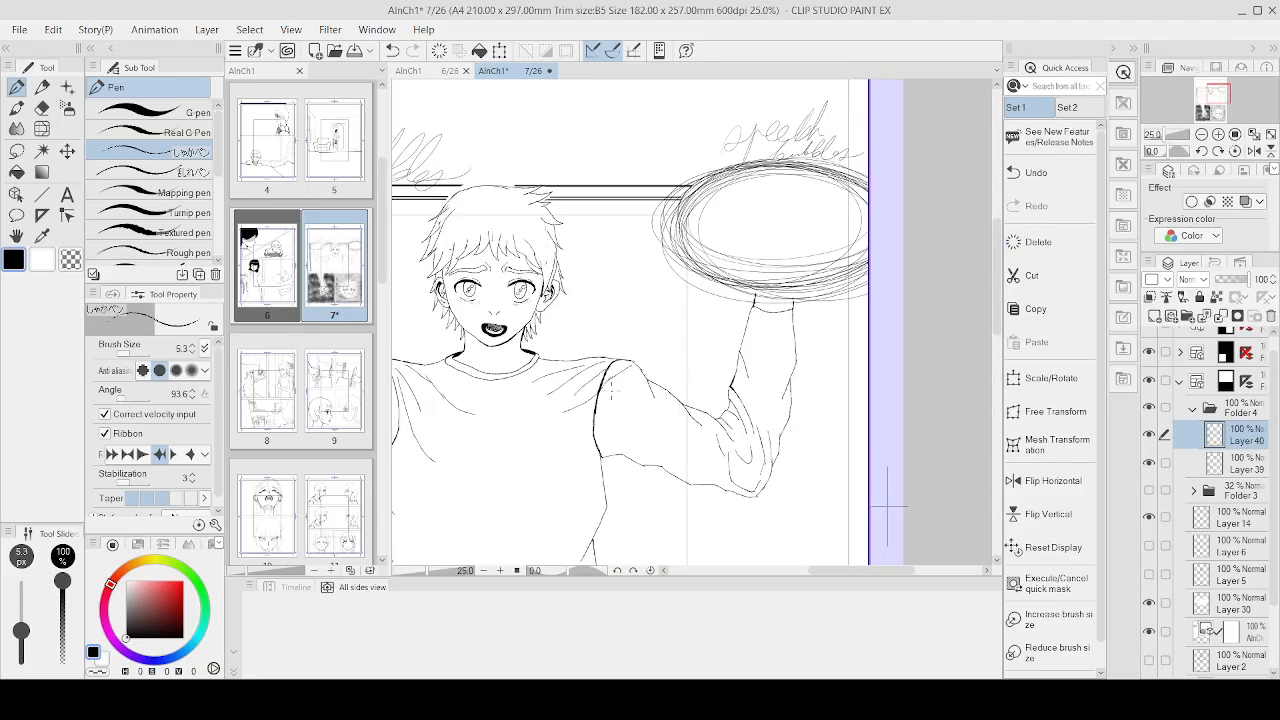
Step: Ink several fabric folds fanning from the second shoulder seam down the upper sleeve, redoing the uneven strokes
scroll(600, 395, "up", 1)
left_click_drag(638, 372, 636, 428)
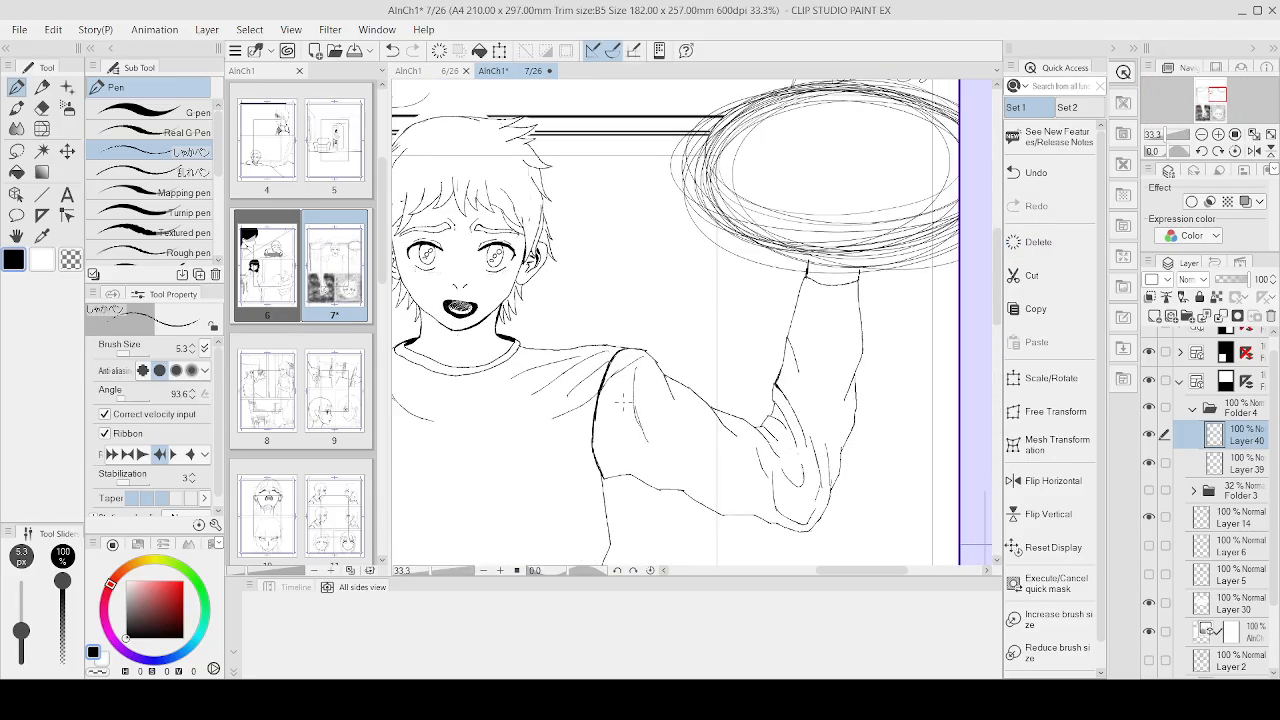
left_click_drag(619, 384, 611, 446)
key("ctrl+z")
key("ctrl+z")
key("ctrl+z")
left_click_drag(627, 389, 624, 428)
left_click_drag(654, 382, 683, 458)
left_click_drag(667, 395, 698, 474)
key("ctrl+z")
key("ctrl+z")
mouse_move(670, 391)
left_mouse_down()
mouse_move(693, 463)
mouse_move(701, 425)
mouse_move(706, 440)
left_mouse_up()
scroll(708, 440, "down", 4)
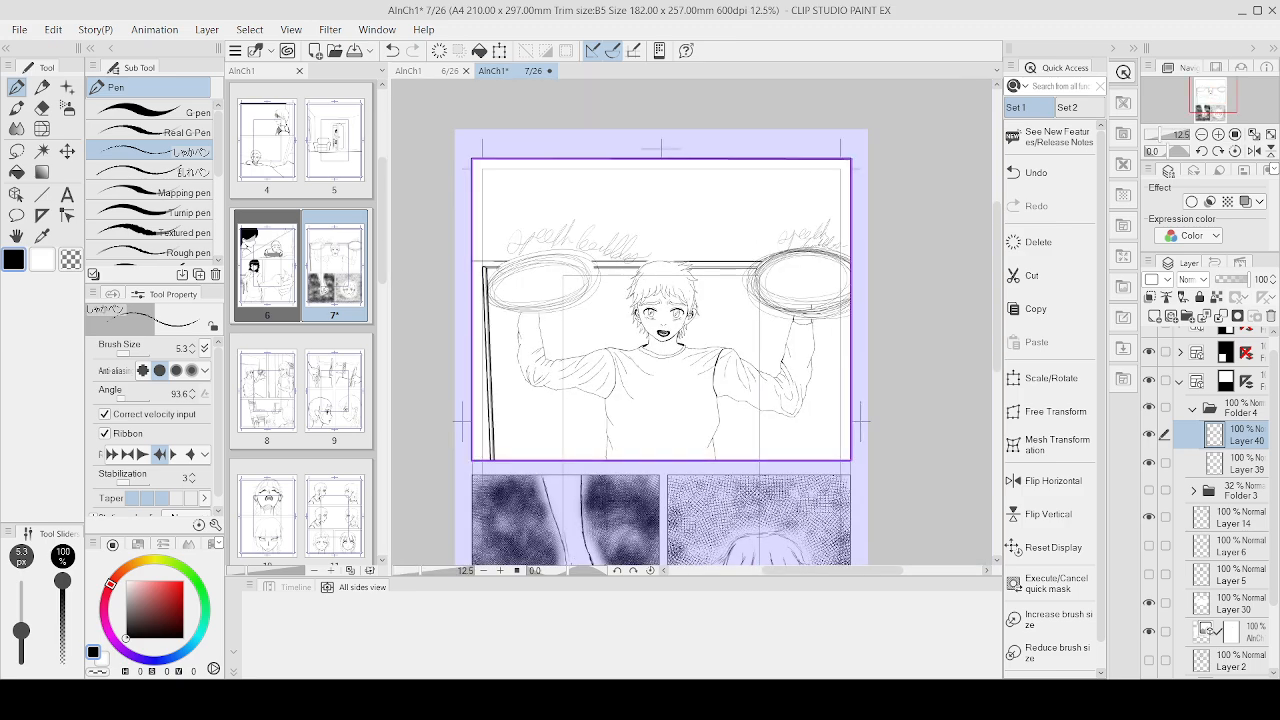
Step: Ink long curved folds on both sides of the lower shirt and across the belly
scroll(690, 440, "up", 2)
scroll(690, 440, "up", 1)
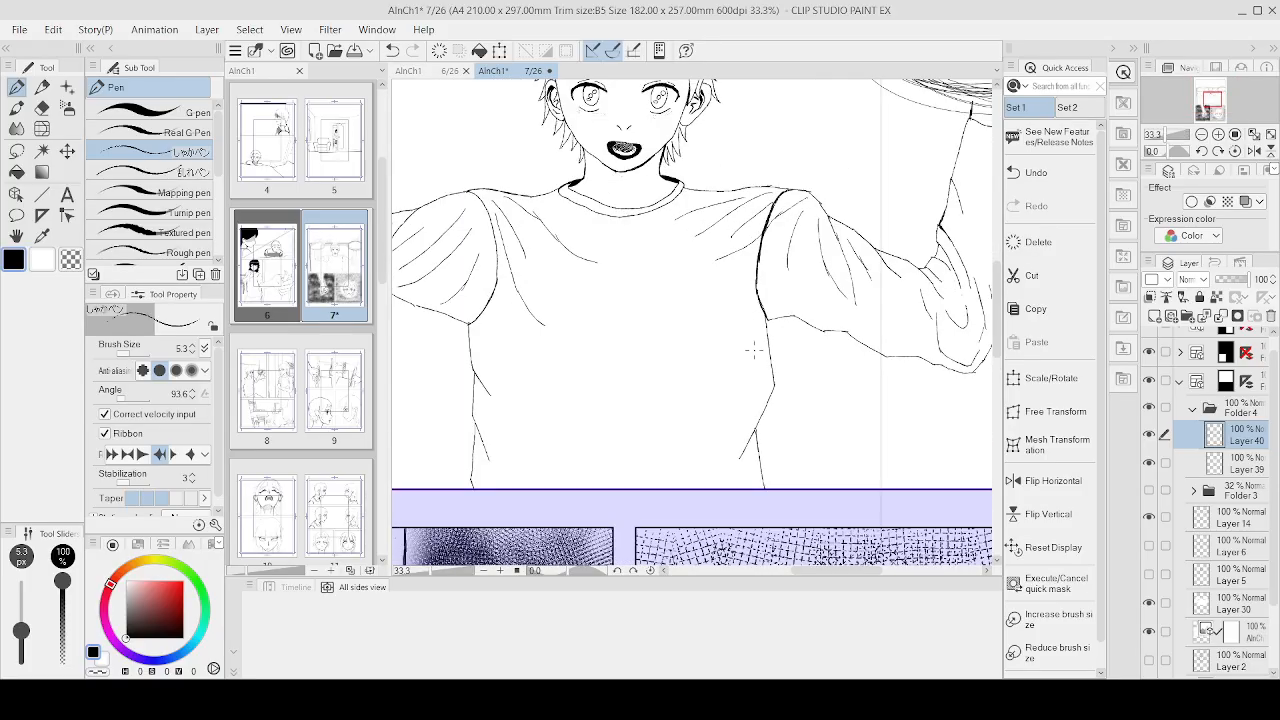
mouse_move(756, 357)
left_mouse_down()
mouse_move(722, 428)
mouse_move(668, 478)
left_mouse_up()
left_click_drag(495, 362, 497, 384)
mouse_move(517, 436)
left_mouse_down()
mouse_move(573, 481)
mouse_move(560, 486)
left_mouse_up()
key("ctrl+z")
key("ctrl+z")
left_click_drag(524, 438, 572, 475)
key("ctrl+z")
left_click_drag(518, 437, 573, 478)
left_click_drag(495, 436, 514, 481)
mouse_move(729, 360)
left_mouse_down()
mouse_move(693, 417)
mouse_move(628, 444)
left_mouse_up()
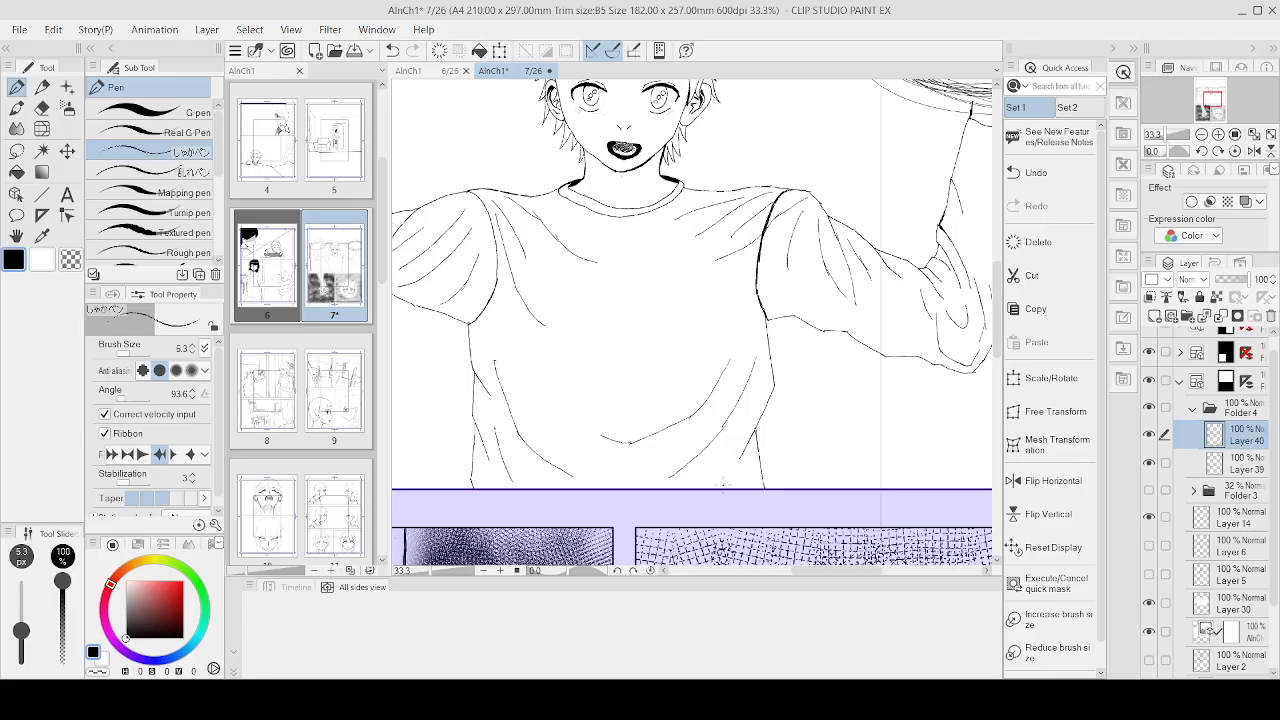
Step: Add a short diagonal fold at the shirt's bottom beside the second side edge, remove the stray strokes and save the page
scroll(745, 465, "up", 3)
left_click_drag(748, 465, 678, 531)
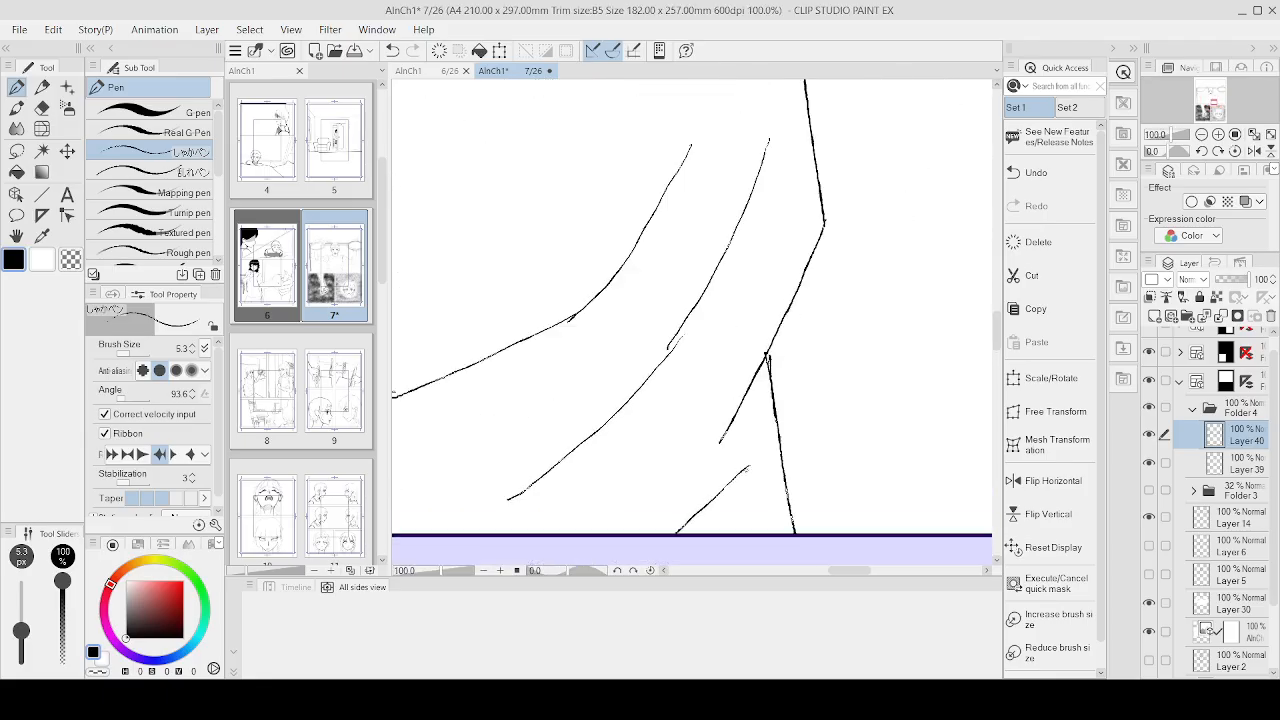
scroll(812, 420, "down", 2)
left_click_drag(874, 384, 740, 488)
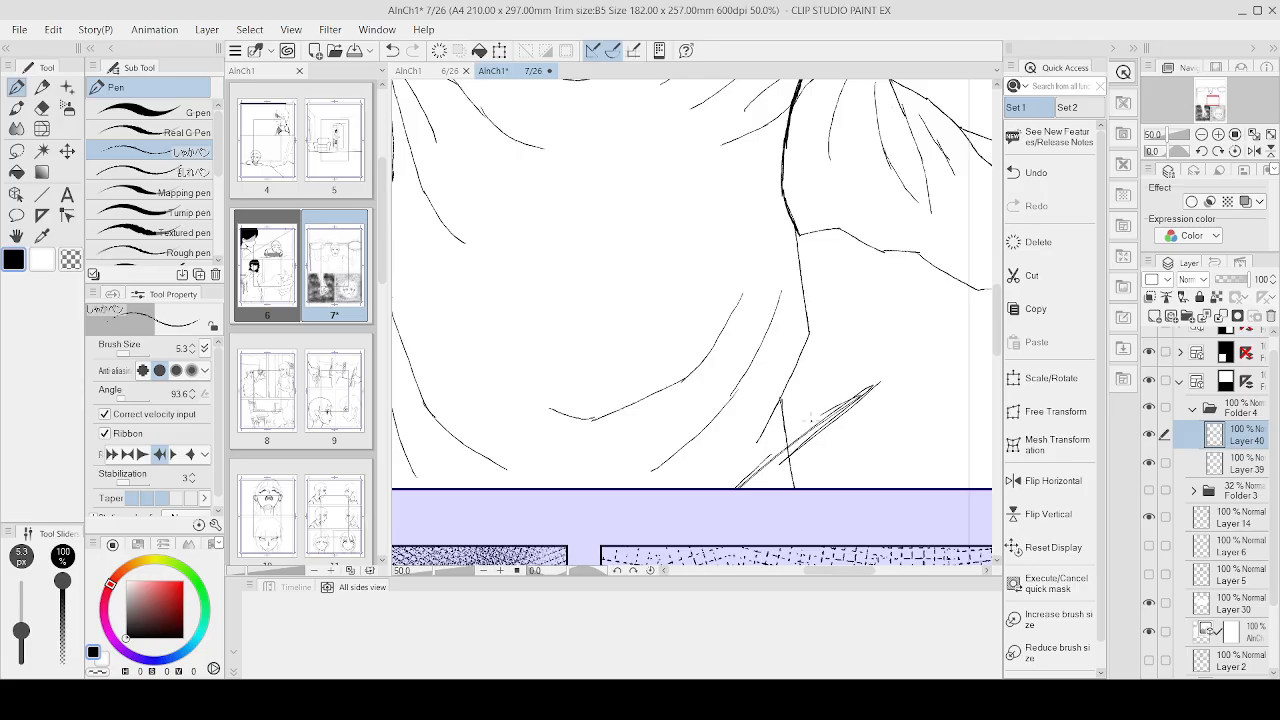
mouse_move(812, 418)
left_mouse_down()
mouse_move(746, 484)
mouse_move(840, 480)
left_mouse_up()
key("ctrl+z")
key("ctrl+s")
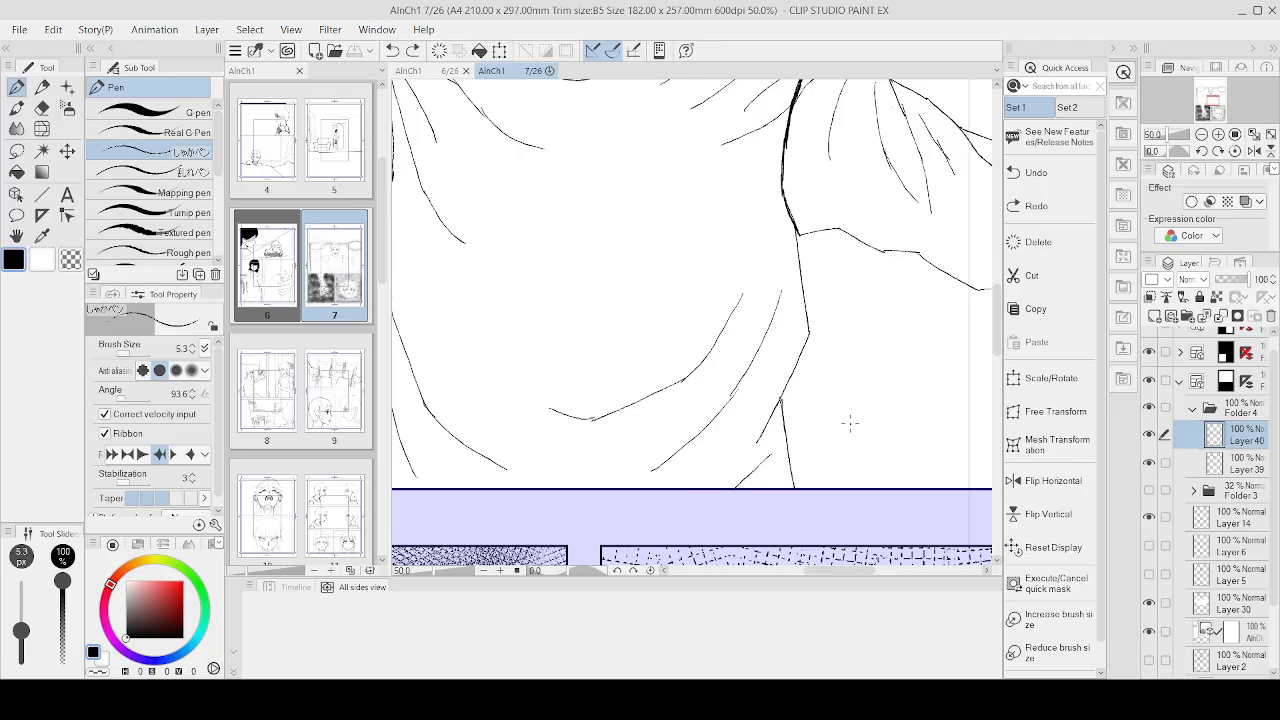
scroll(849, 424, "down", 1)
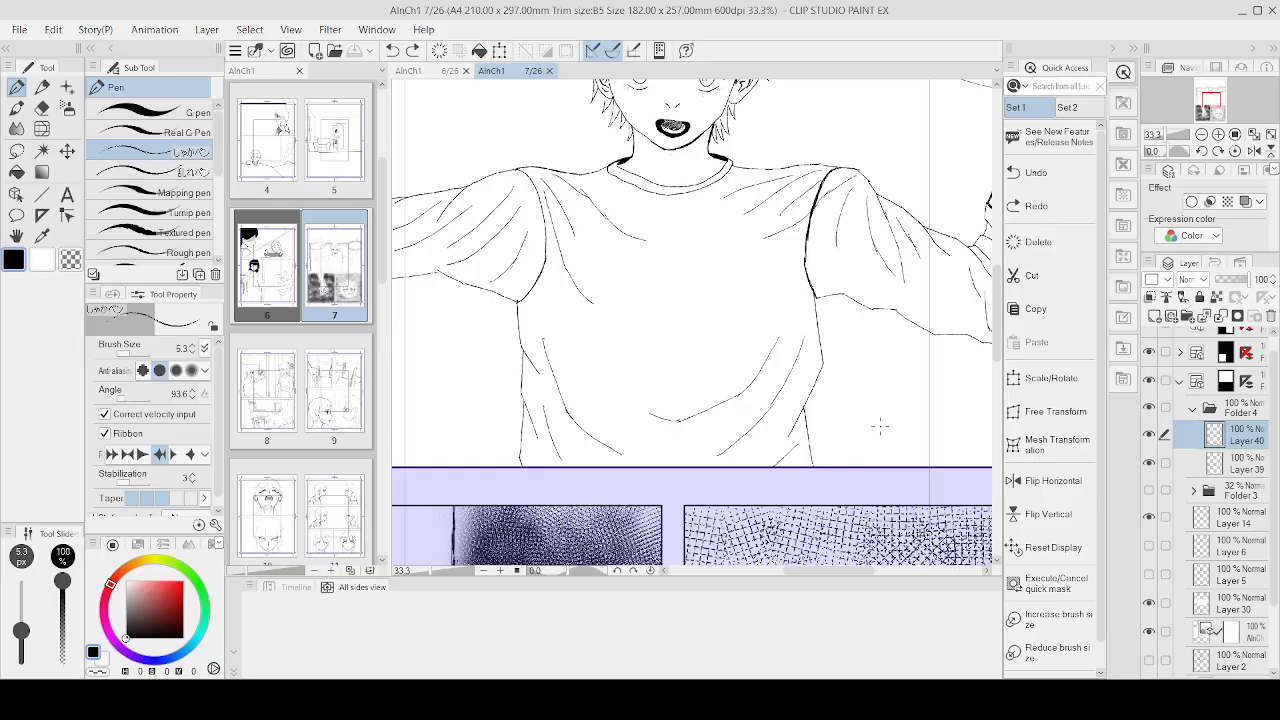
left_click(851, 435)
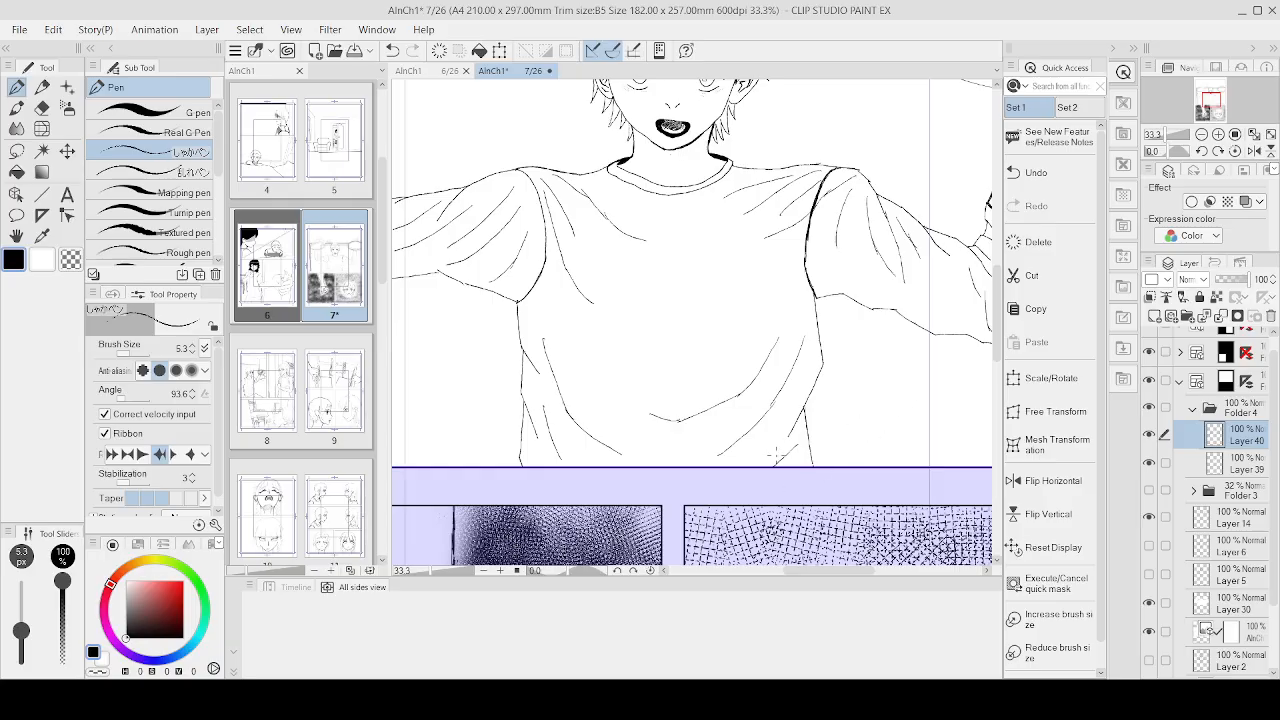
left_click_drag(858, 465, 916, 396)
key("ctrl+z")
left_click_drag(854, 460, 930, 395)
key("ctrl+z")
left_click(851, 445)
scroll(877, 426, "up", 3)
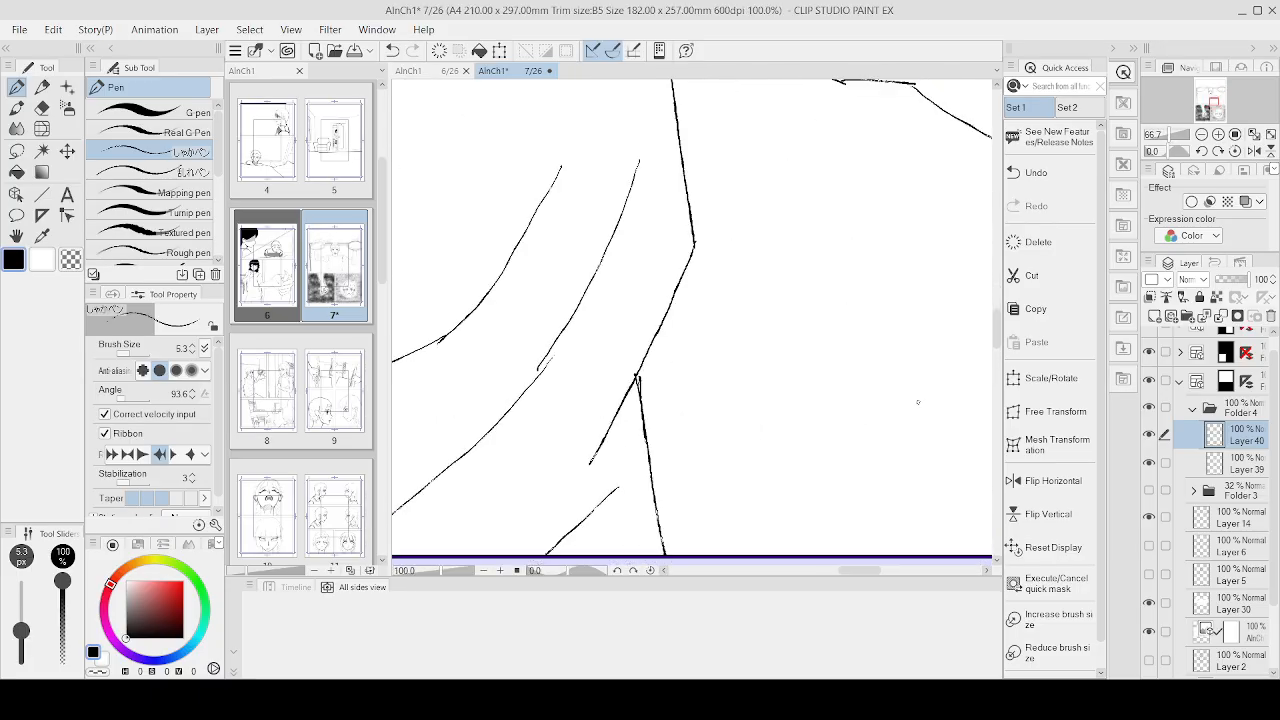
scroll(965, 298, "down", 3)
scroll(963, 297, "down", 3)
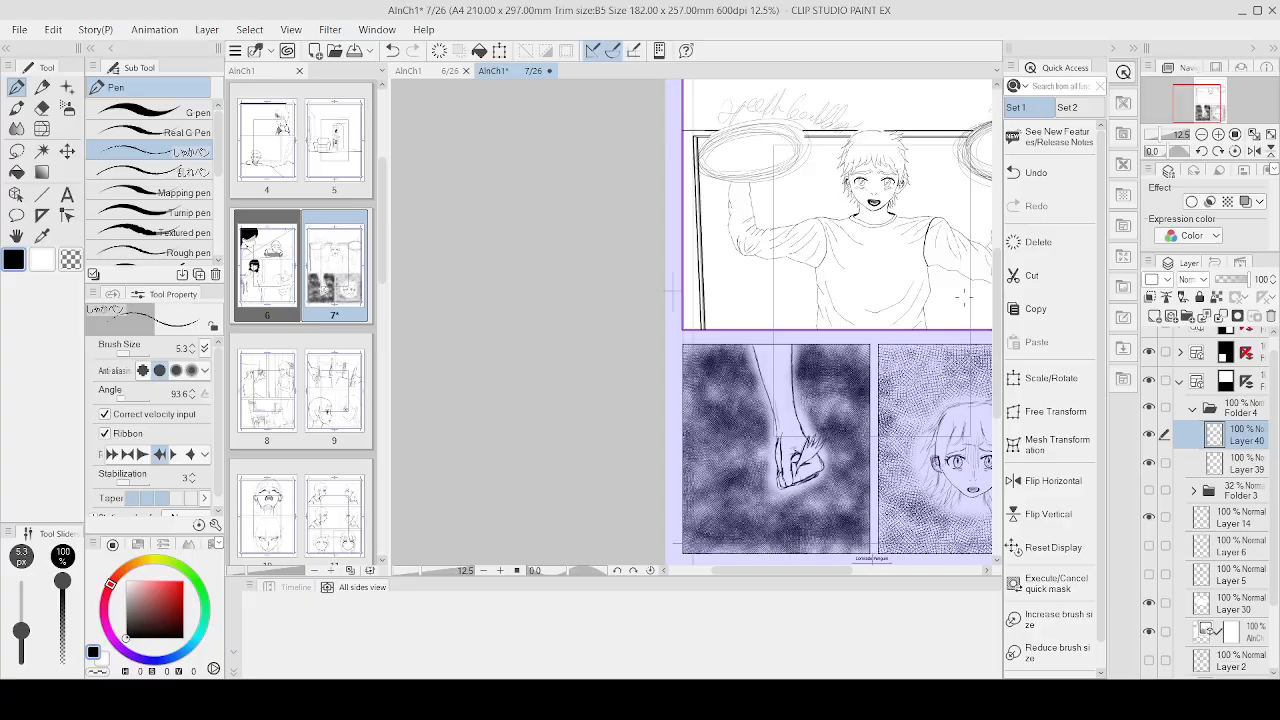
scroll(963, 297, "down", 3)
scroll(900, 271, "up", 5)
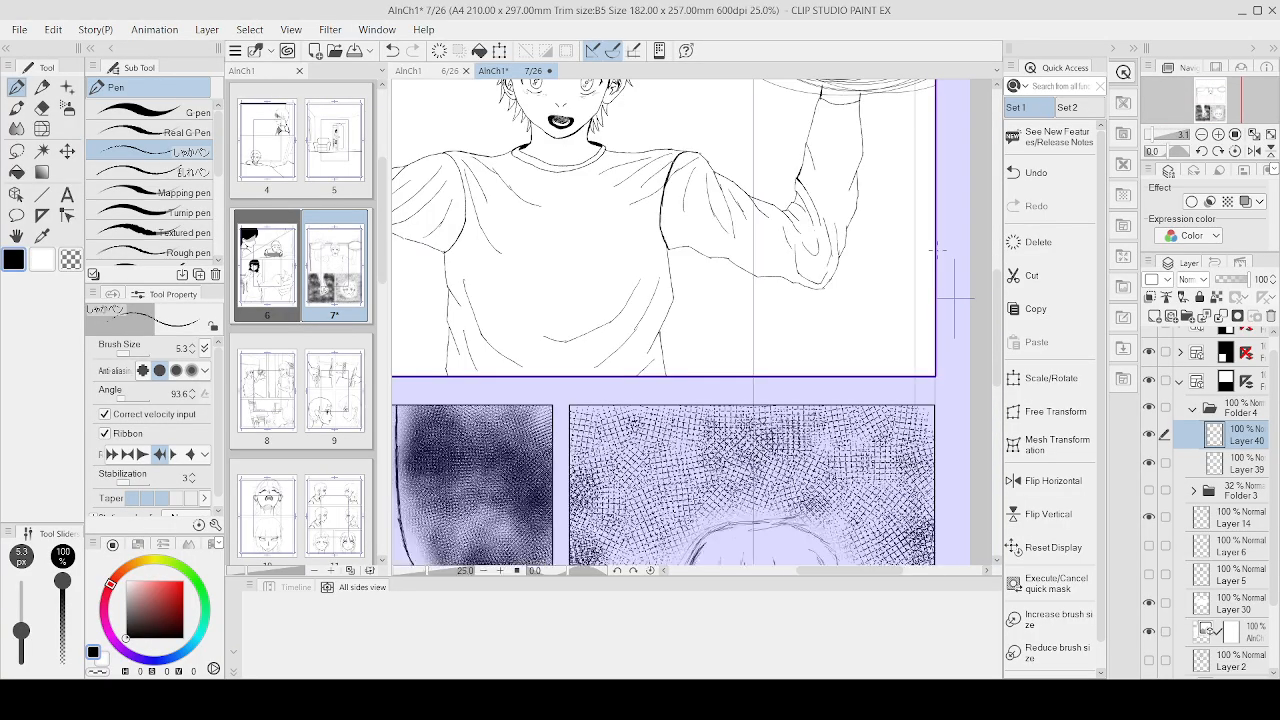
scroll(876, 258, "down", 2)
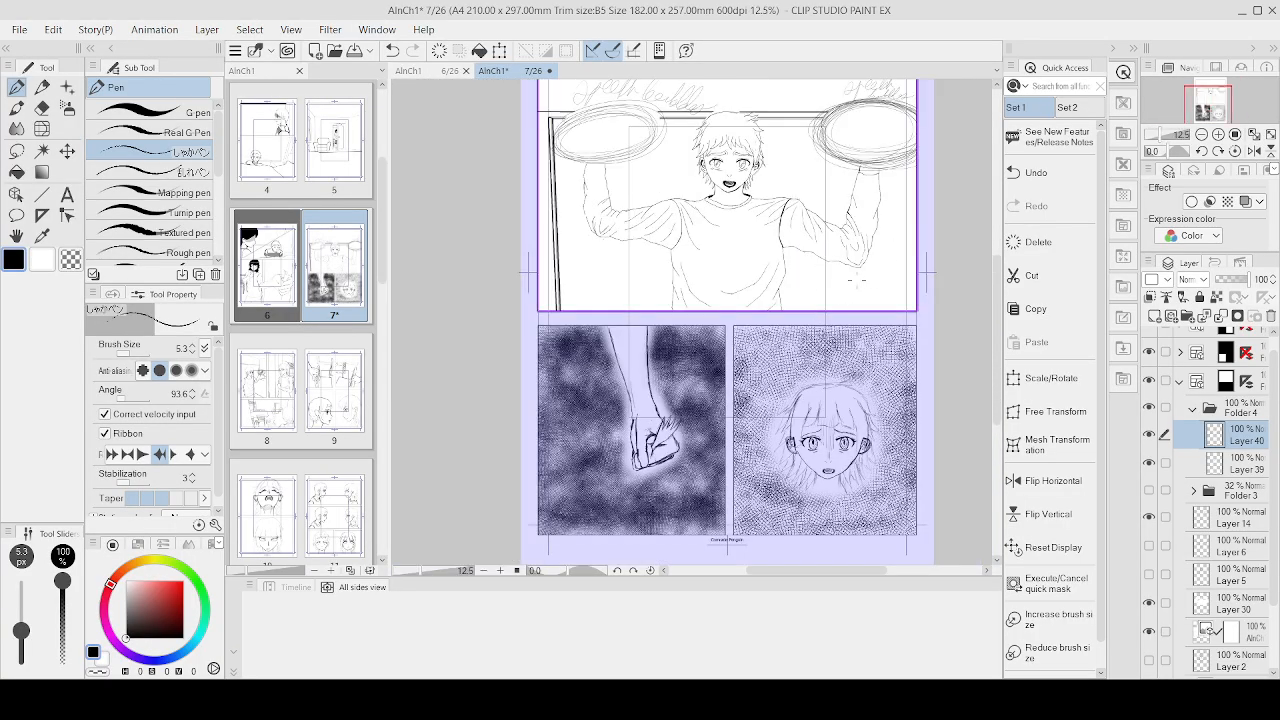
scroll(857, 268, "up", 4)
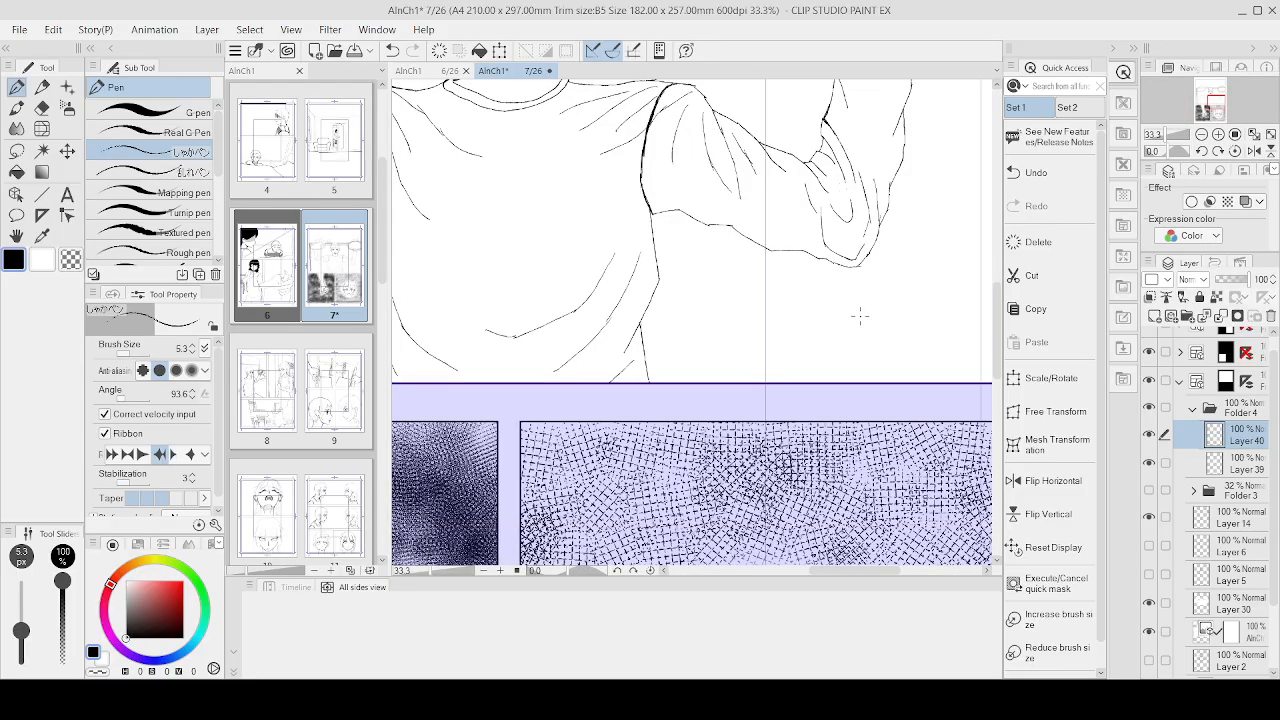
scroll(860, 316, "up", 1)
mouse_move(843, 336)
left_mouse_down()
mouse_move(893, 306)
mouse_move(878, 316)
left_mouse_up()
key("ctrl+z")
key("ctrl+z")
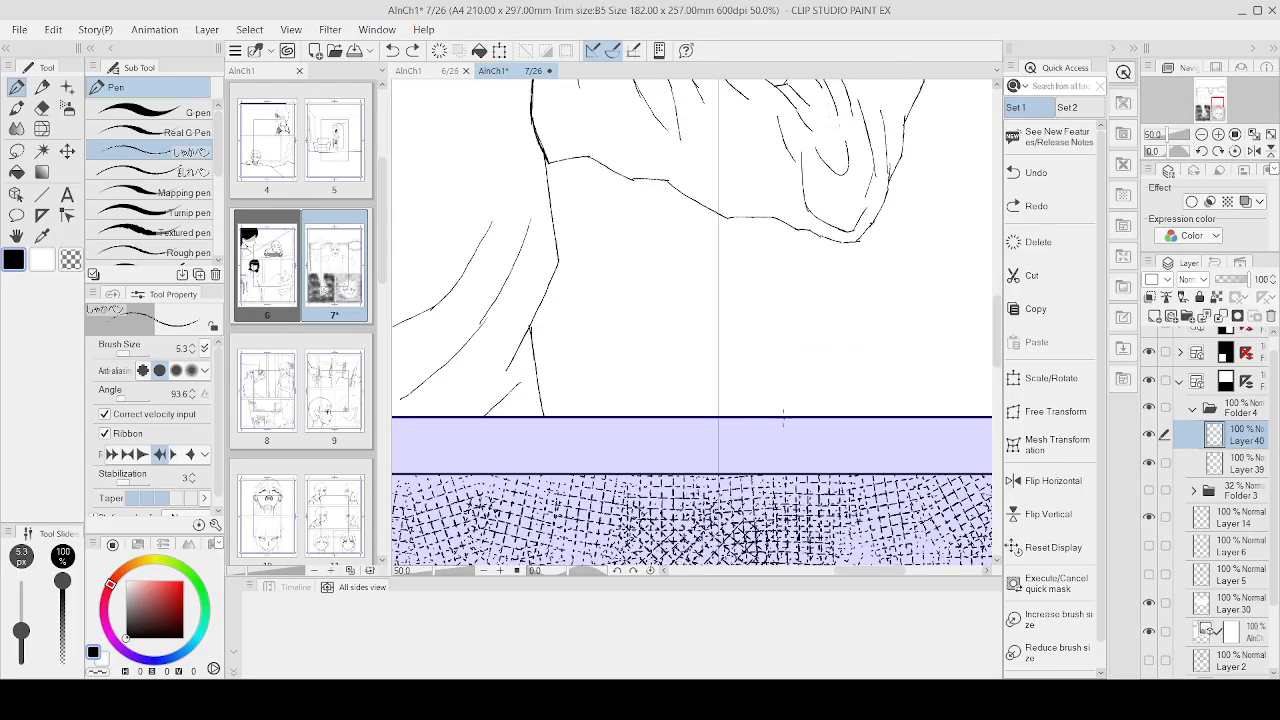
mouse_move(796, 414)
left_mouse_down()
mouse_move(873, 331)
mouse_move(794, 386)
mouse_move(891, 326)
mouse_move(820, 324)
mouse_move(893, 289)
mouse_move(797, 377)
mouse_move(930, 282)
left_mouse_up()
key("ctrl+z")
key("ctrl+z")
key("ctrl+z")
key("ctrl+z")
left_click_drag(798, 364, 906, 285)
key("ctrl+z")
Step: Ink fabric folds along the forearm of the first raised sleeve
scroll(927, 241, "down", 6)
scroll(918, 172, "up", 4)
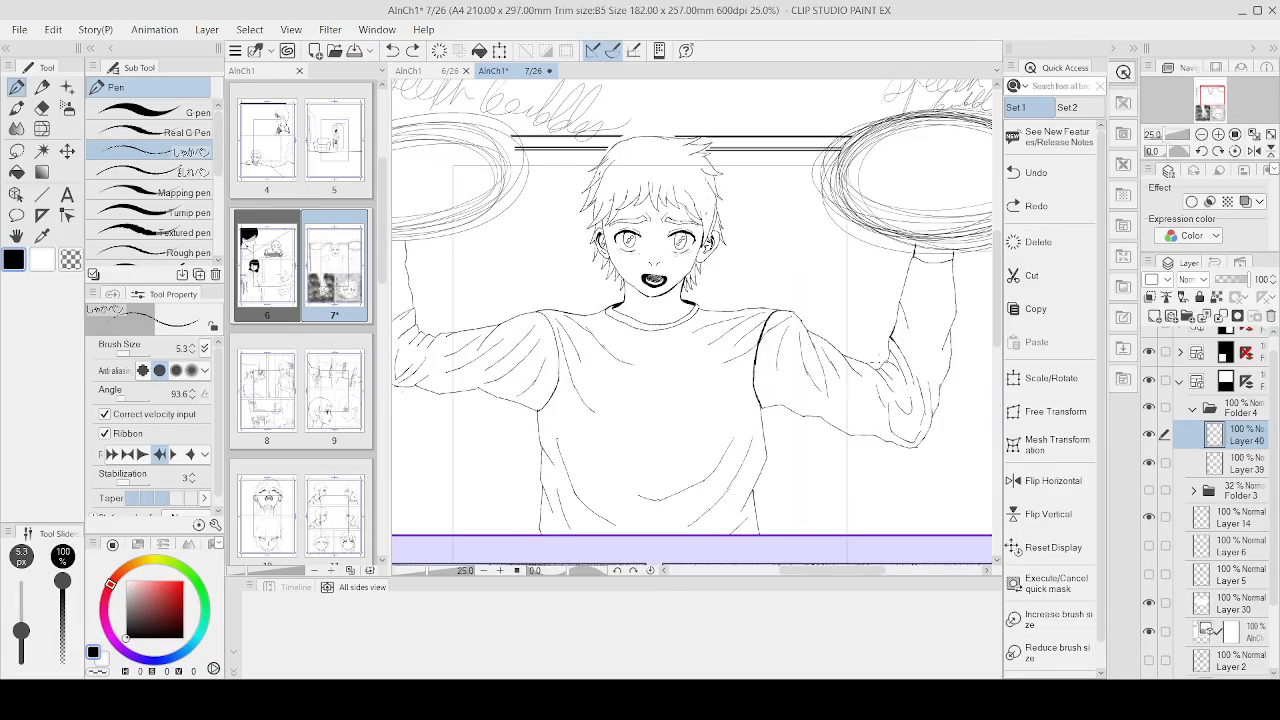
scroll(878, 349, "down", 6)
scroll(894, 412, "up", 5)
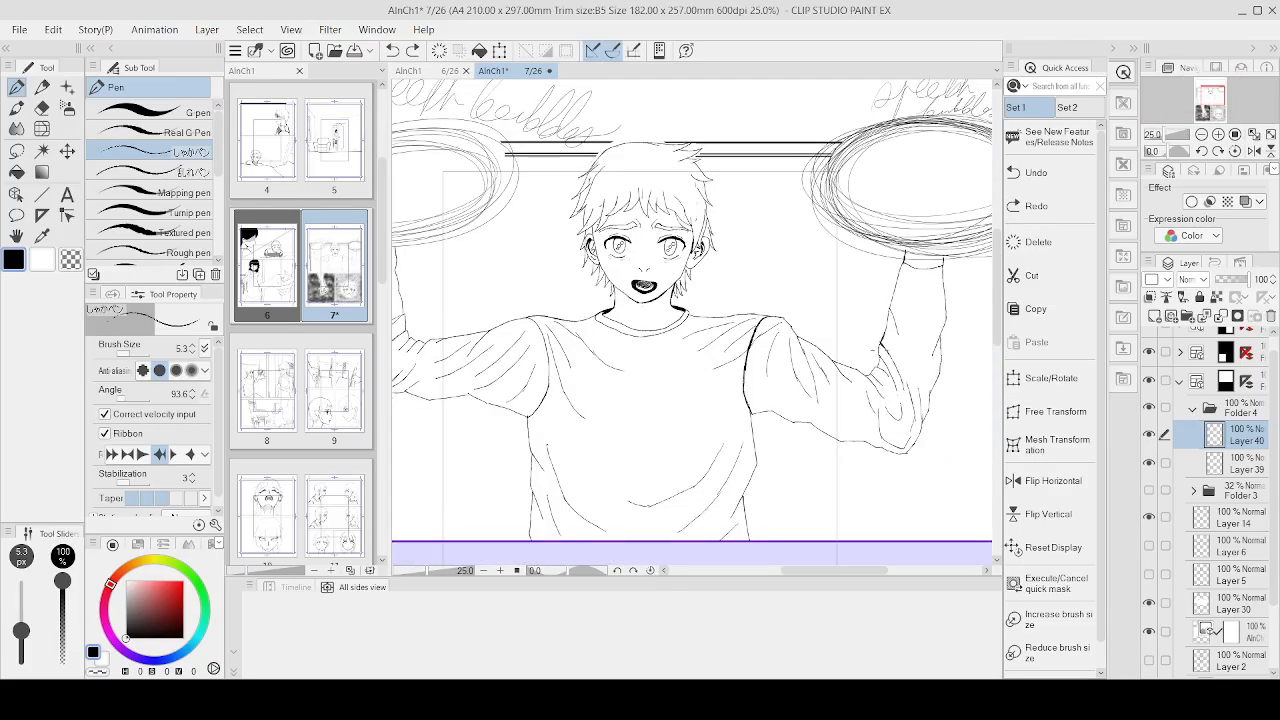
scroll(880, 345, "down", 2)
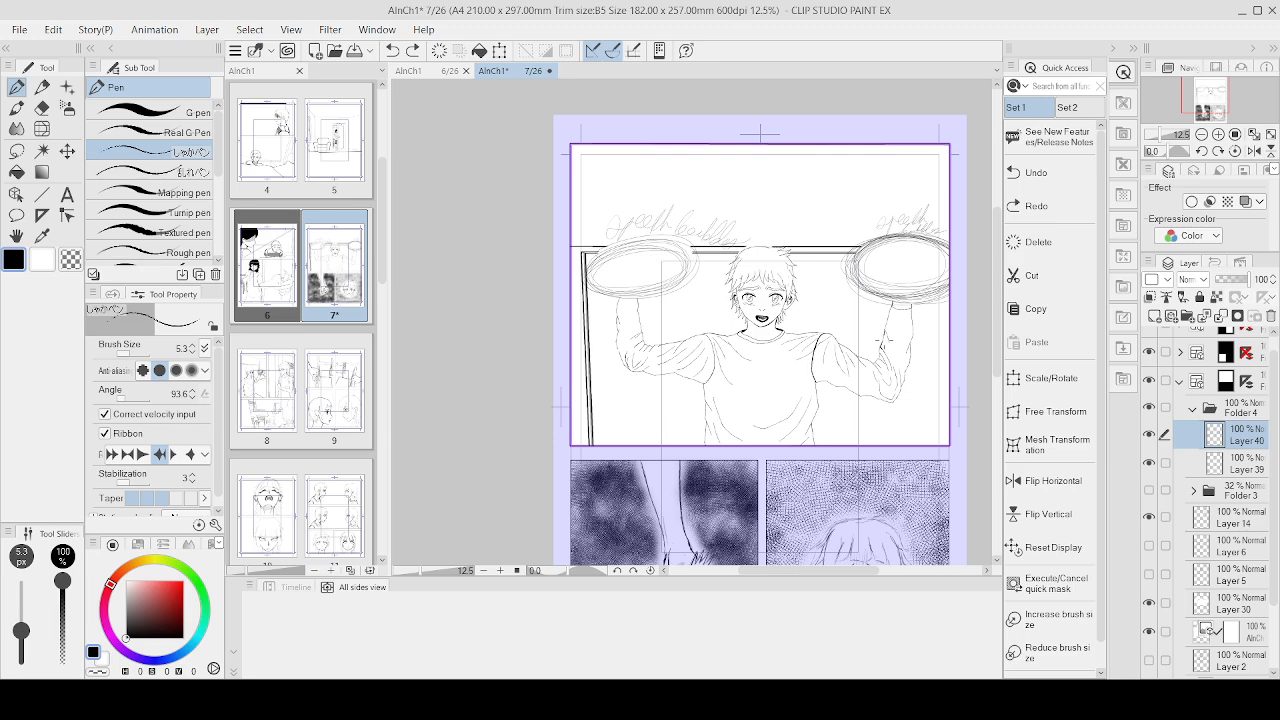
scroll(608, 320, "up", 4)
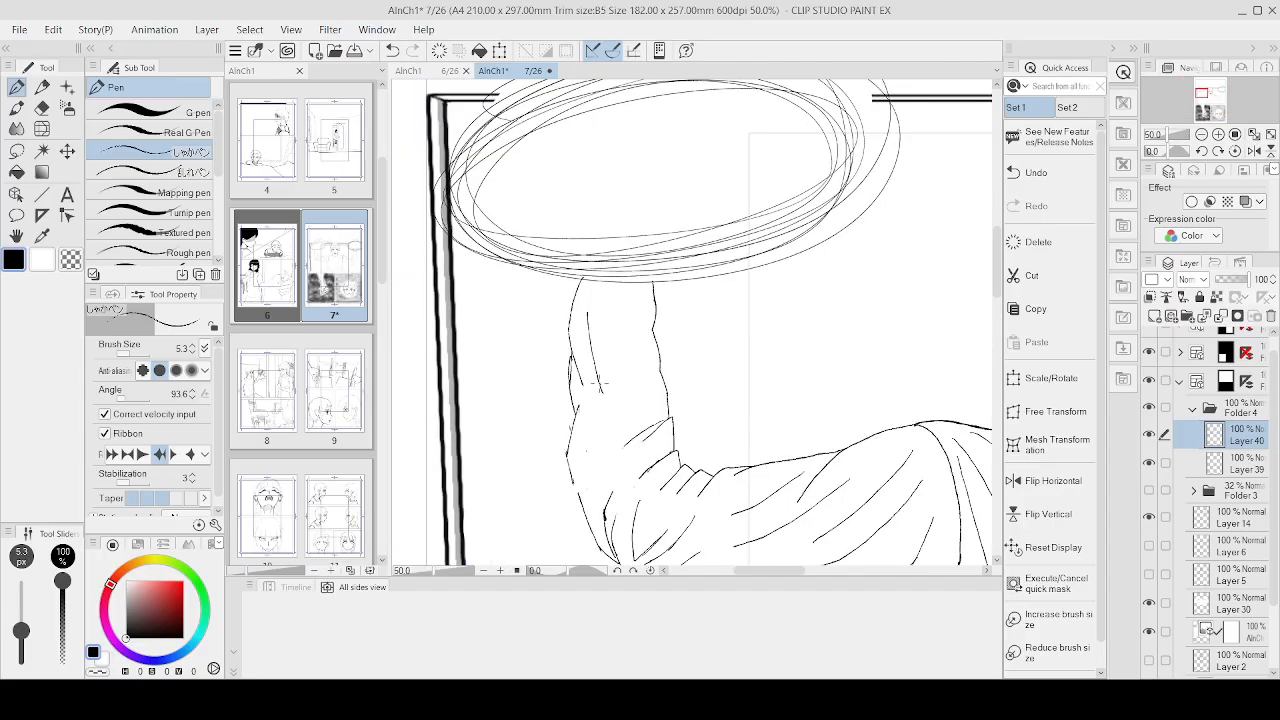
left_click_drag(588, 423, 584, 471)
key("ctrl+minus")
key("ctrl+minus")
key("ctrl+minus")
key("ctrl+minus")
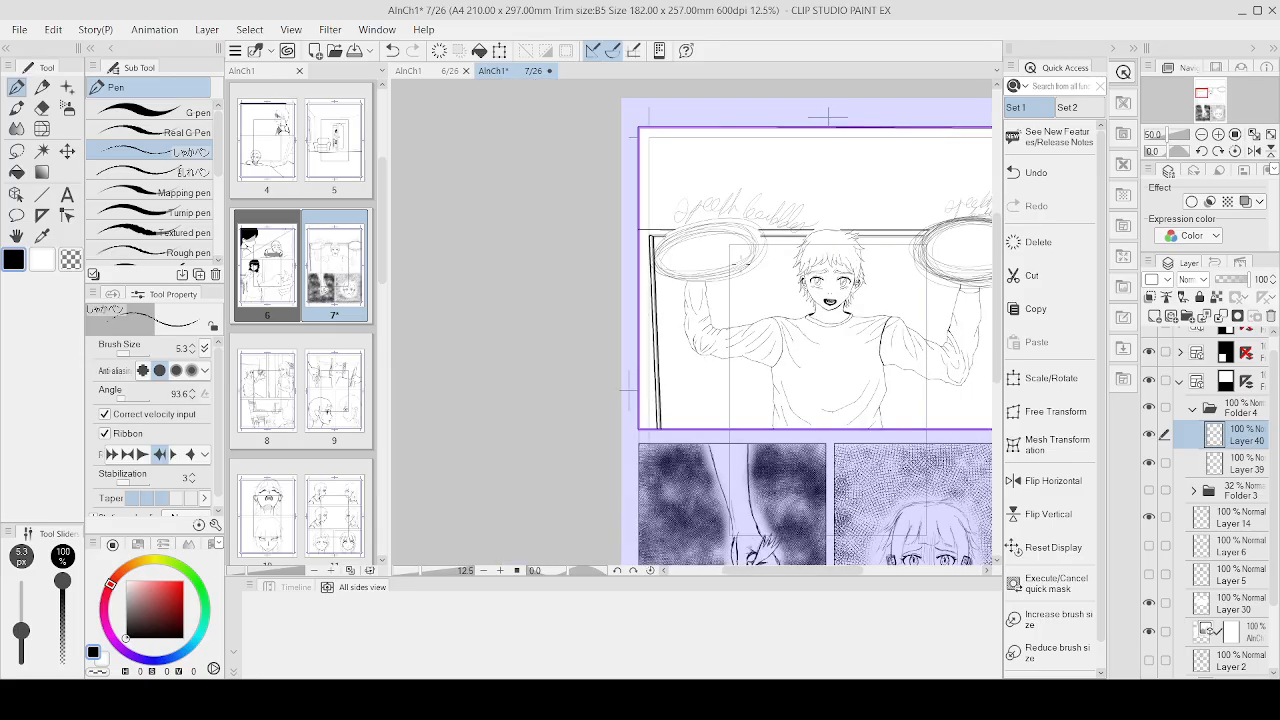
Step: Ink a fold down the forearm of the second raised sleeve and save the page
scroll(975, 300, "up", 4)
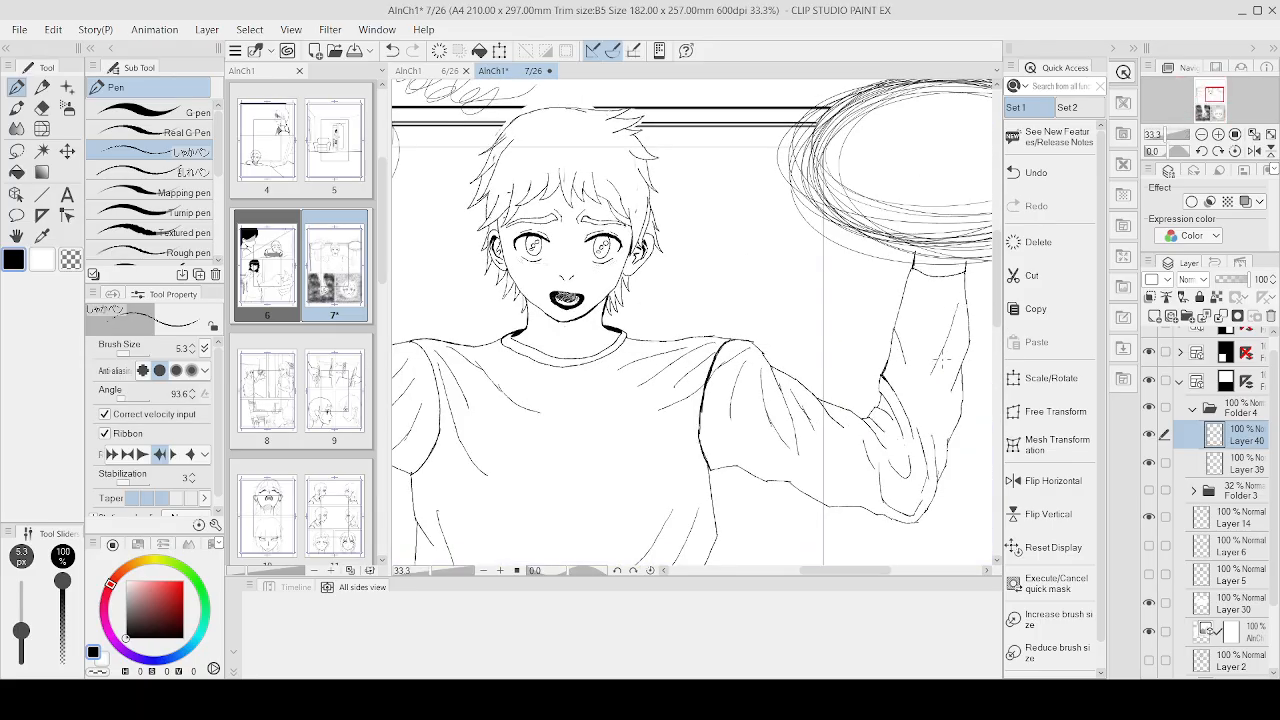
mouse_move(915, 294)
left_mouse_down()
mouse_move(911, 352)
mouse_move(935, 388)
mouse_move(916, 402)
left_mouse_up()
key("ctrl+z")
key("ctrl+z")
left_click_drag(912, 296, 914, 349)
scroll(990, 372, "down", 1)
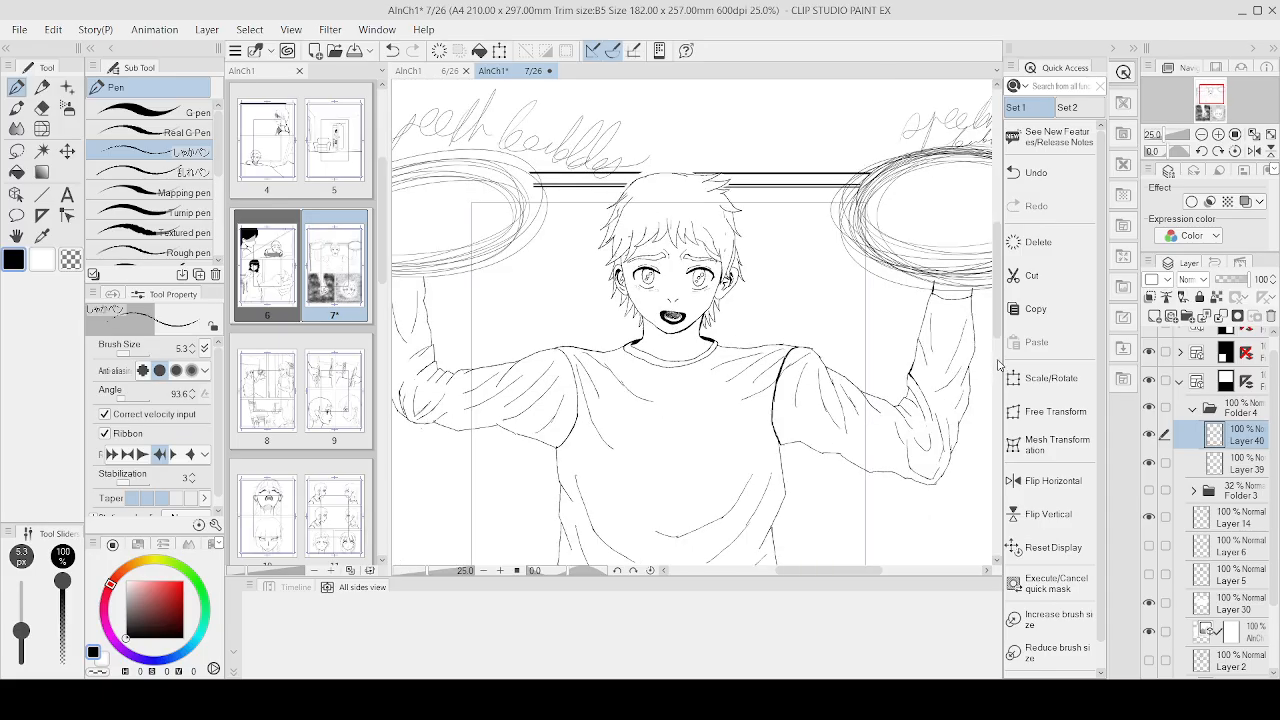
key("ctrl+s")
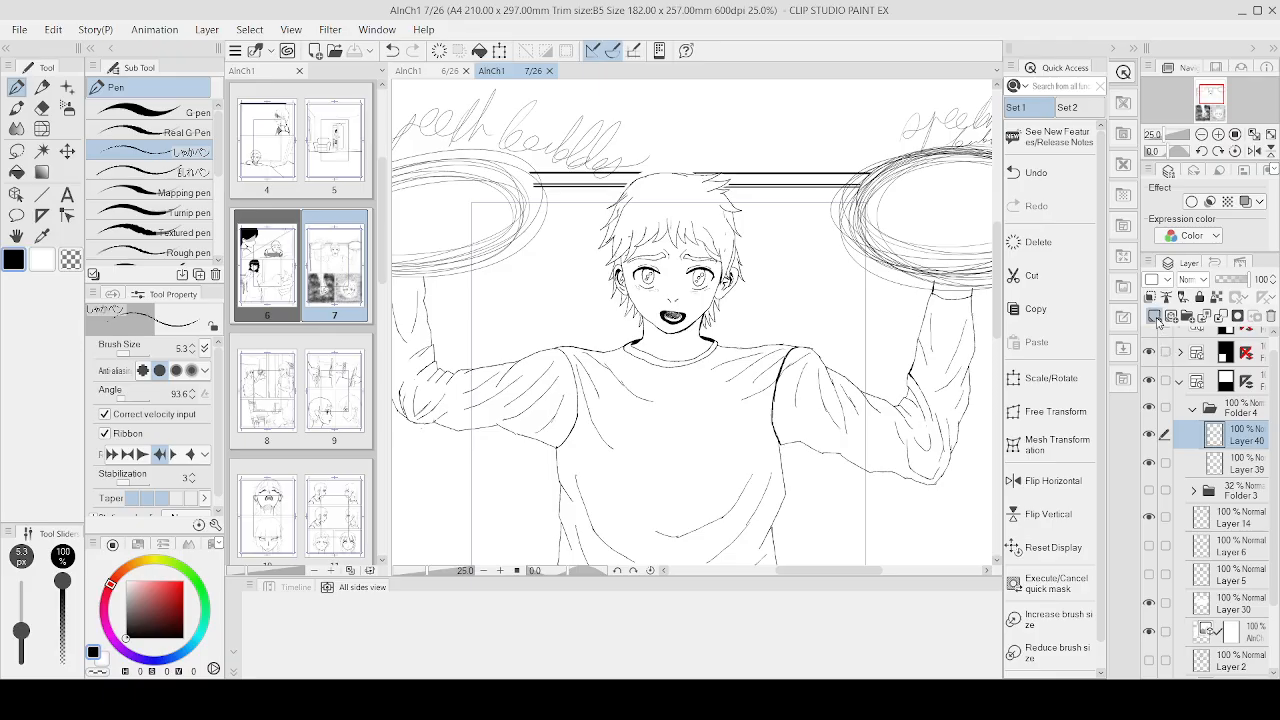
Step: Create a new layer above the line art and lasso the upper half of the boy's first iris around its middle highlight
left_click(1155, 316)
scroll(640, 276, "up", 6)
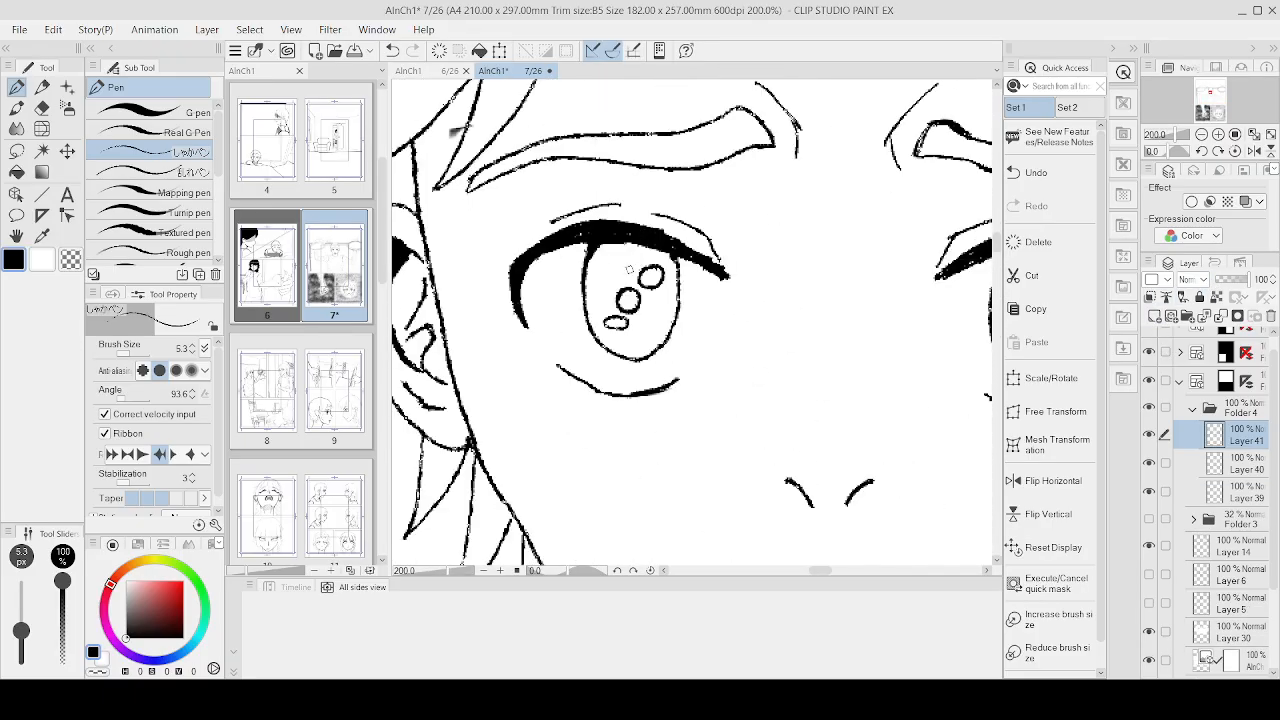
scroll(630, 269, "up", 2)
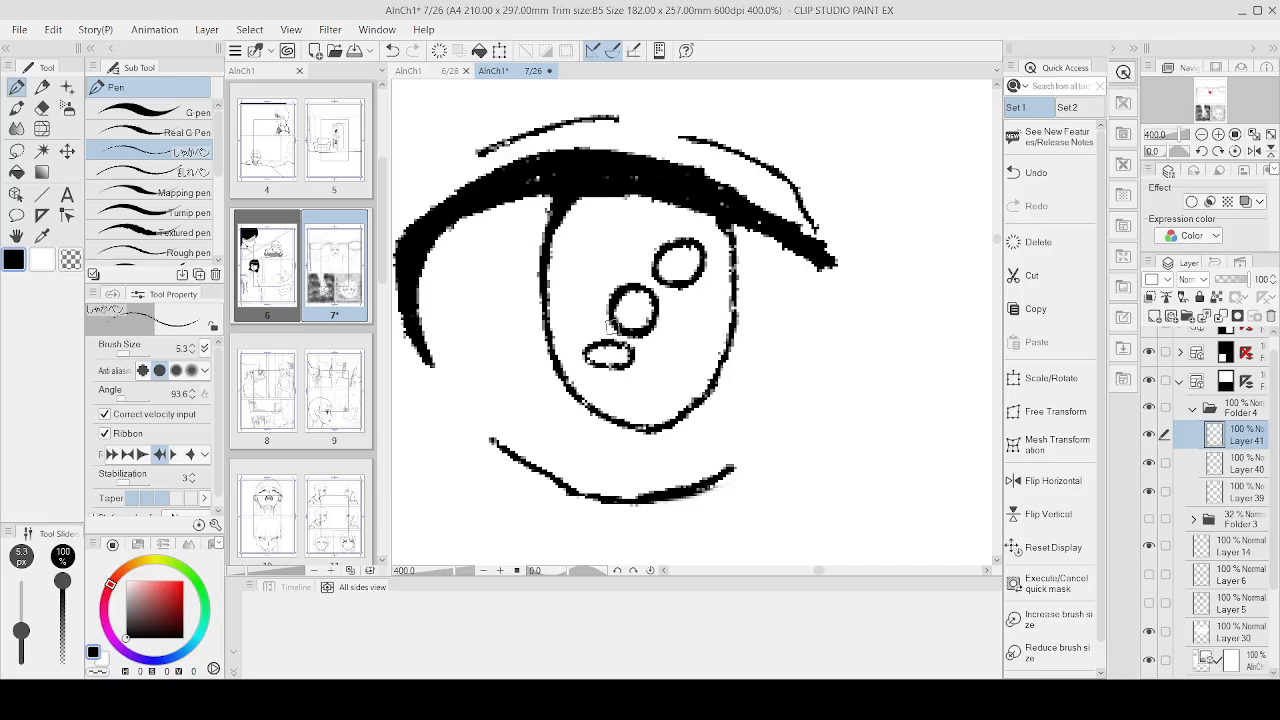
left_click(17, 151)
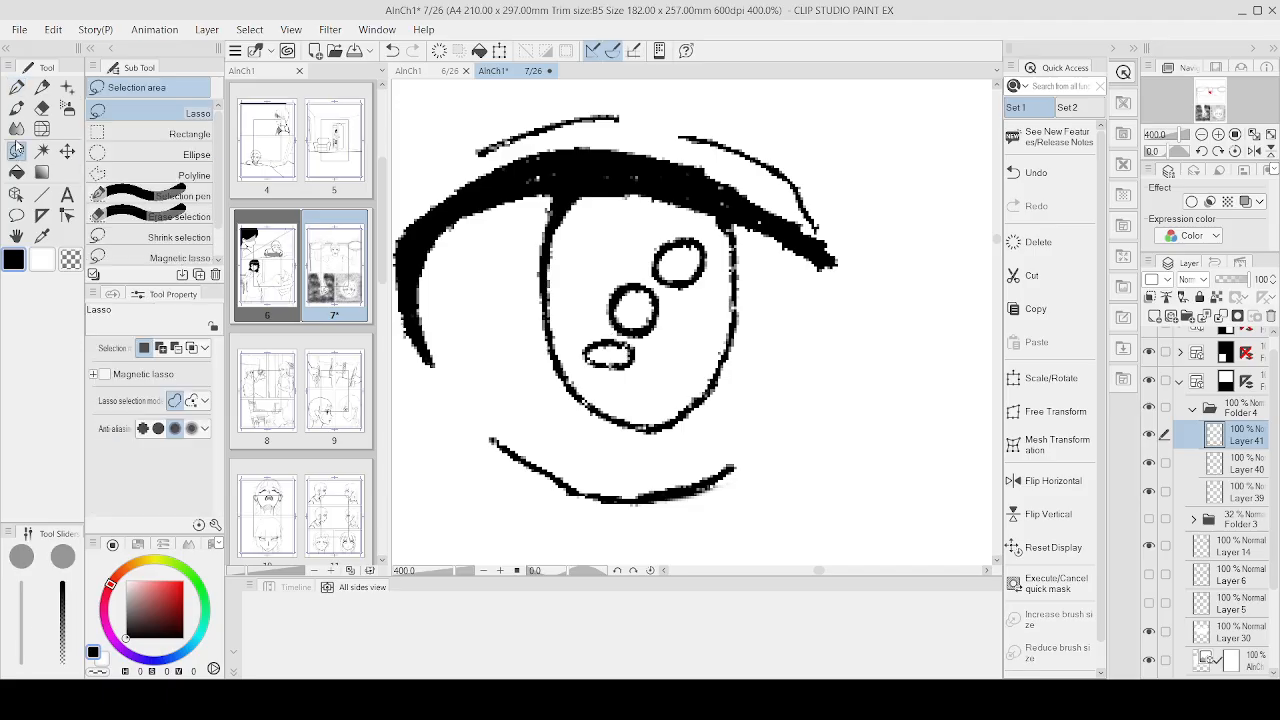
mouse_move(590, 192)
left_mouse_down()
mouse_move(550, 240)
mouse_move(558, 320)
mouse_move(632, 278)
mouse_move(664, 316)
mouse_move(733, 328)
mouse_move(734, 232)
mouse_move(695, 191)
mouse_move(631, 182)
mouse_move(566, 208)
left_mouse_up()
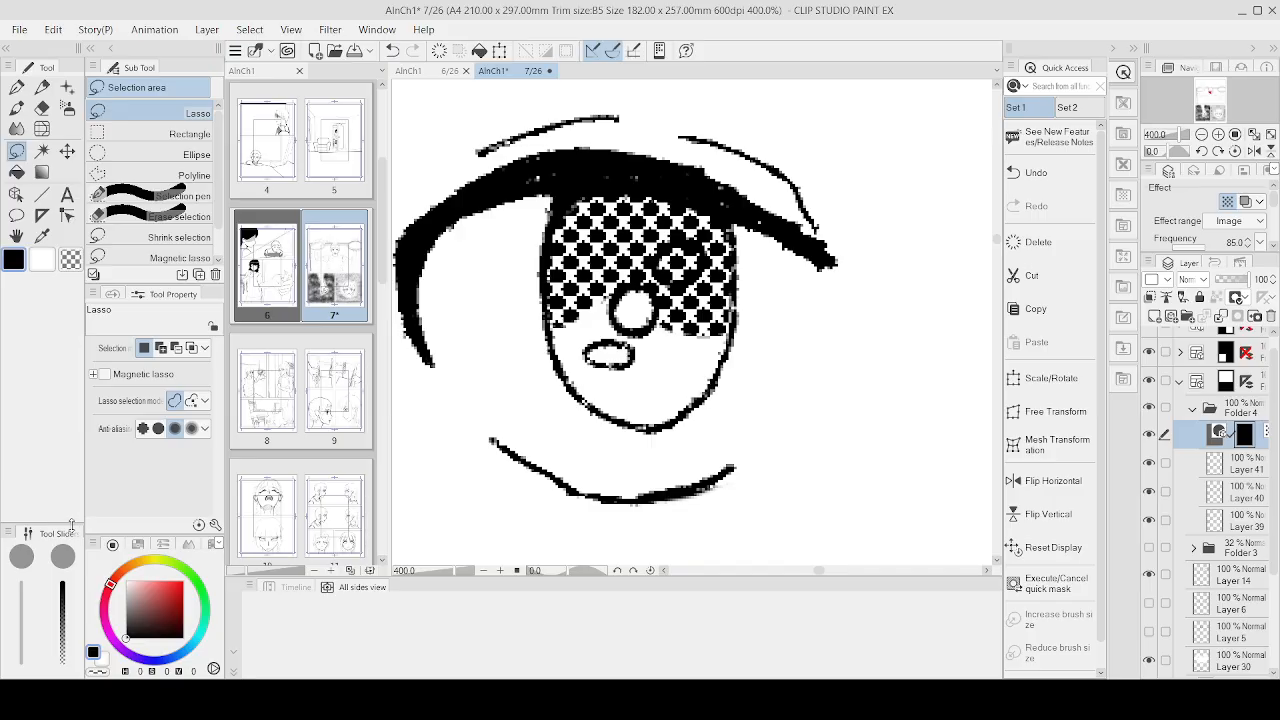
Step: Undo the trial tones on the iris and try a diagonal line tone with frequency 85.0 in the same selection
key("ctrl+z")
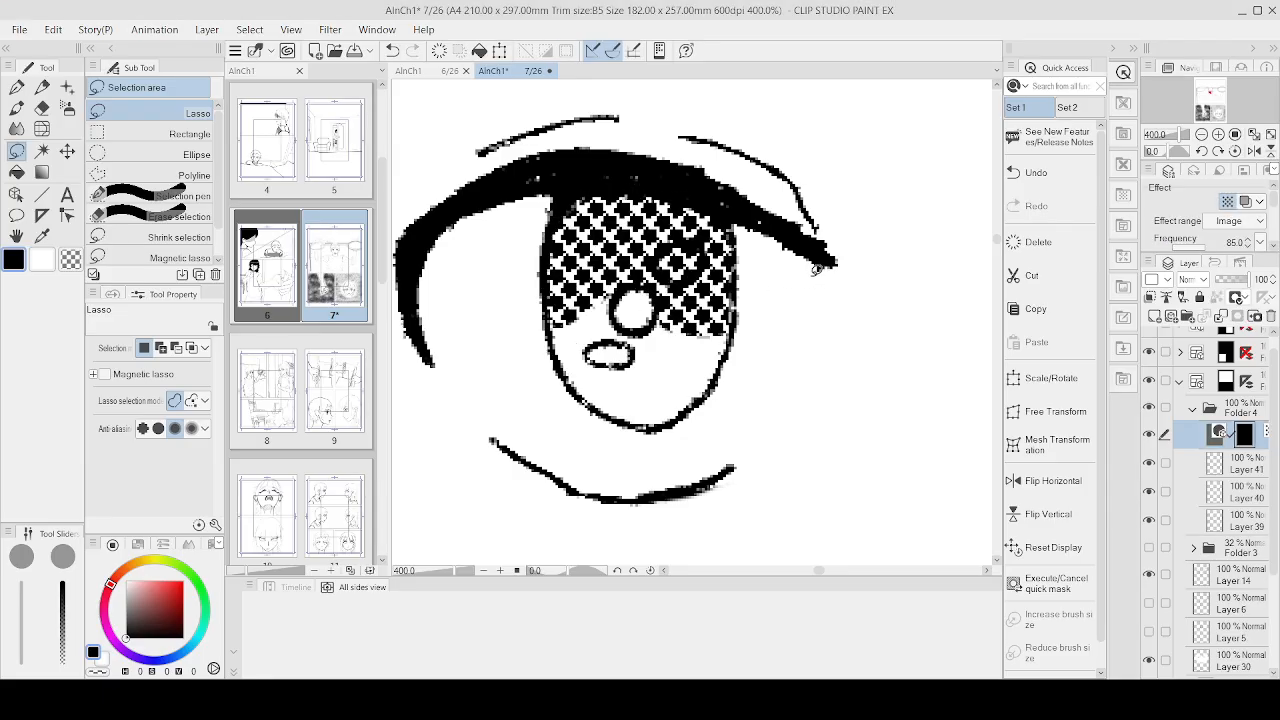
key("ctrl+z")
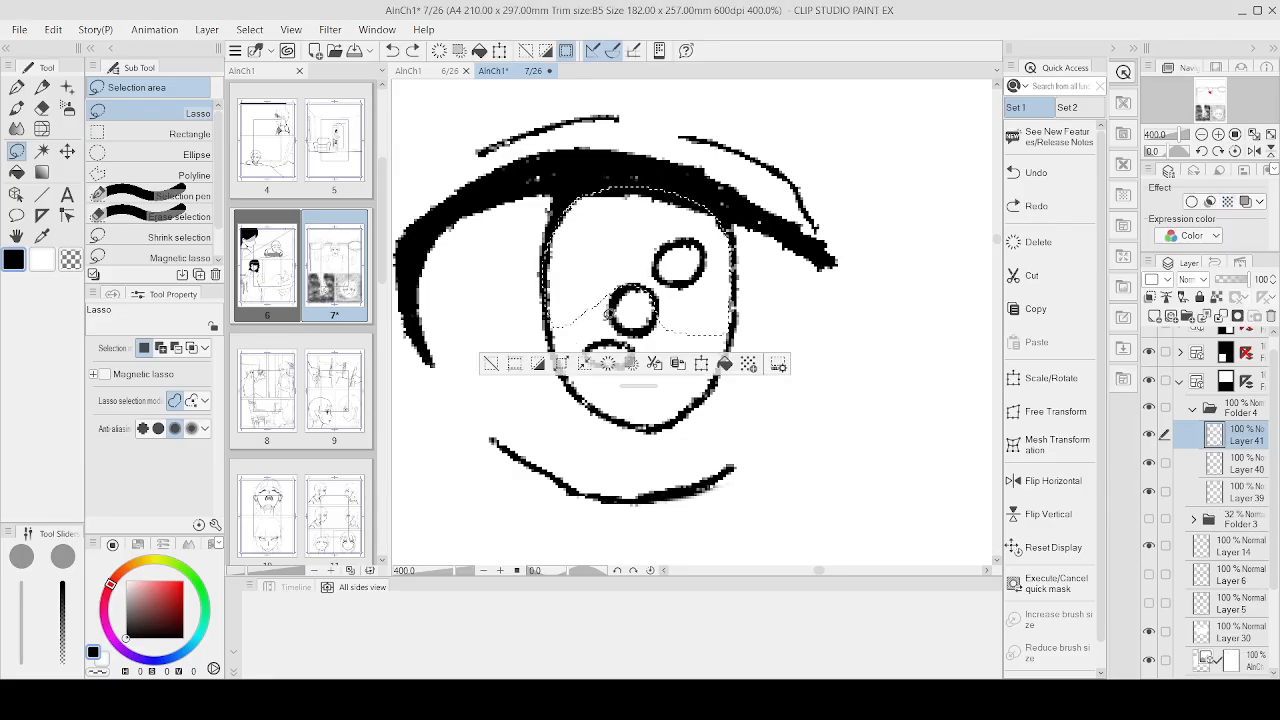
left_click(750, 365)
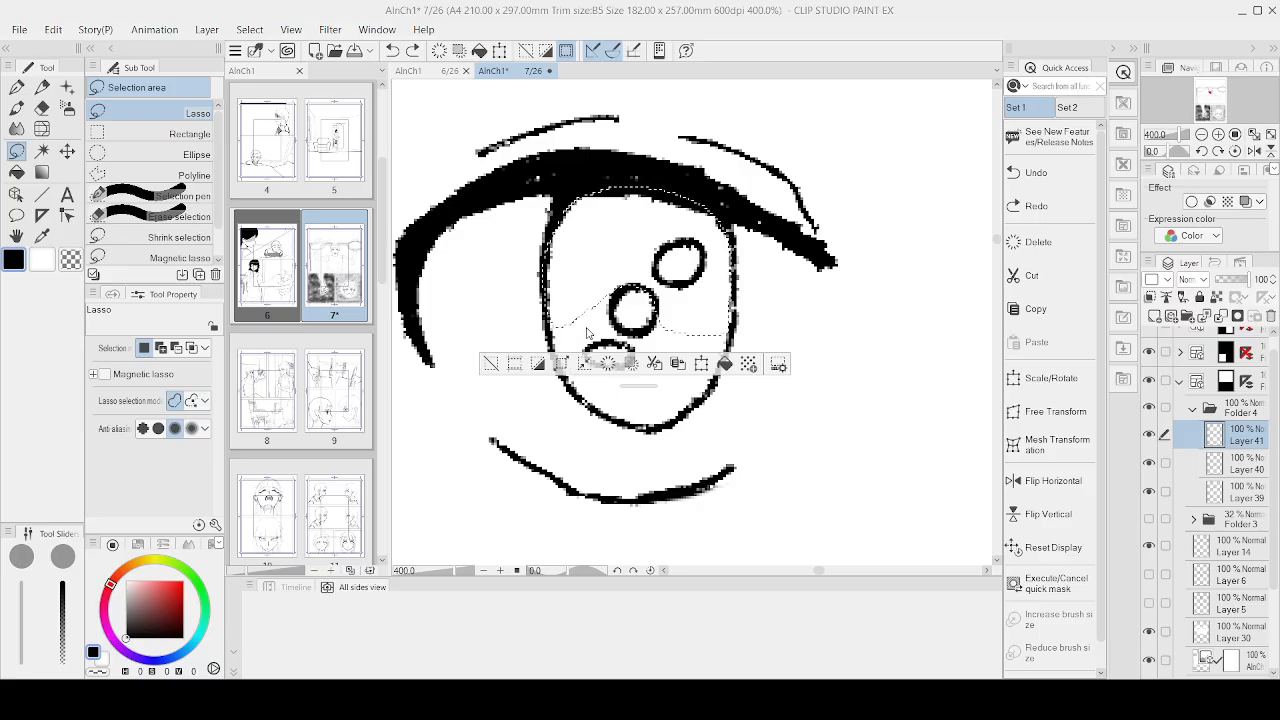
key("Return")
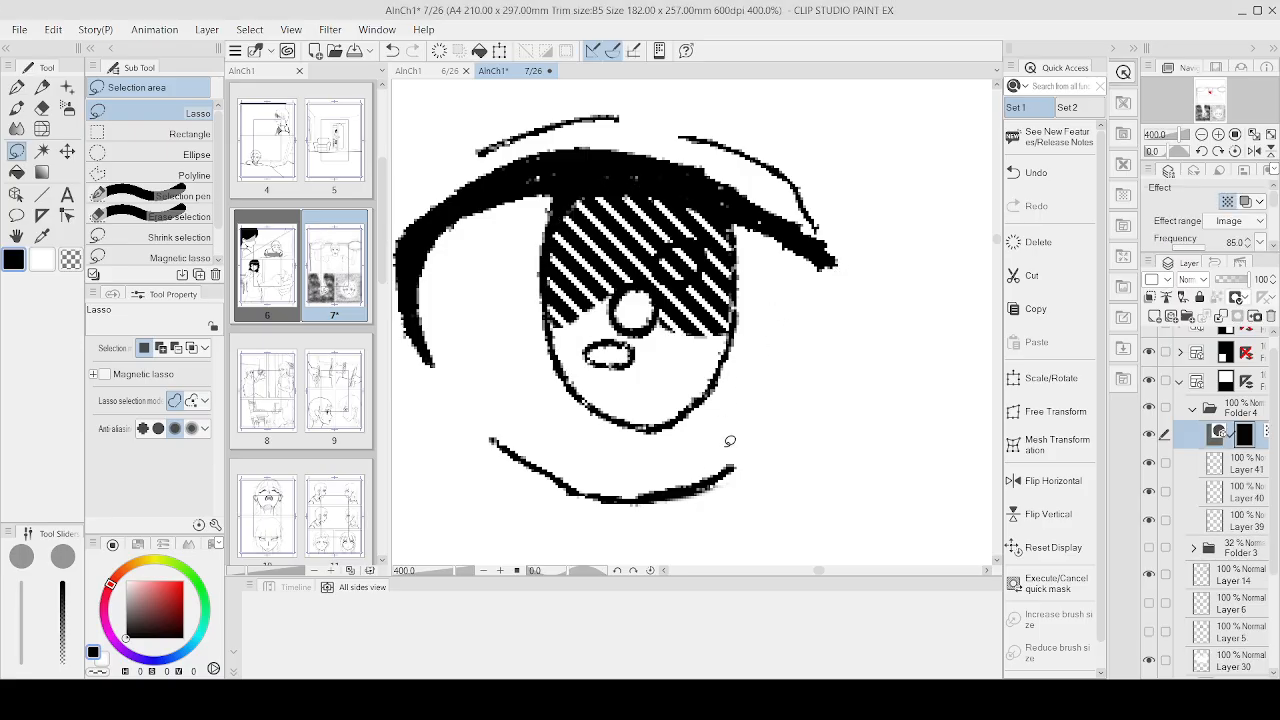
scroll(730, 441, "down", 4)
scroll(735, 440, "up", 2)
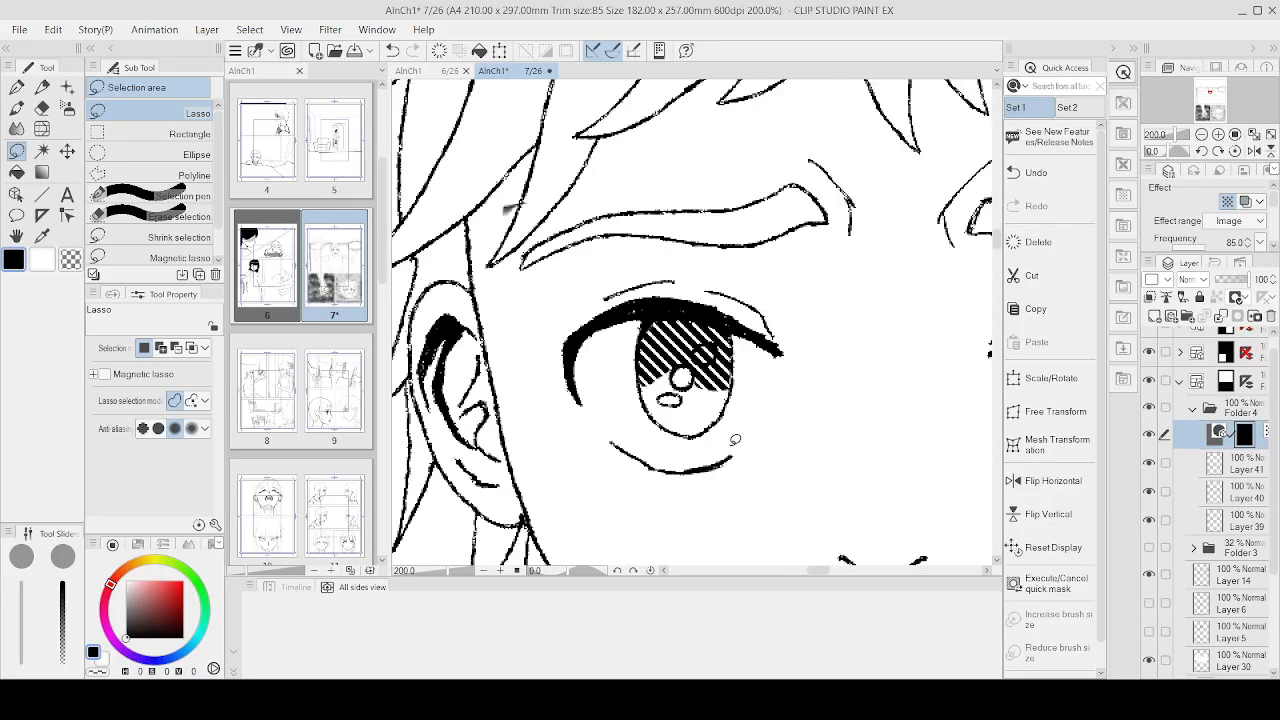
key("ctrl+z")
Step: Fill the selected upper iris with a crosshatch-patterned tone at frequency 85.0
left_click(797, 417)
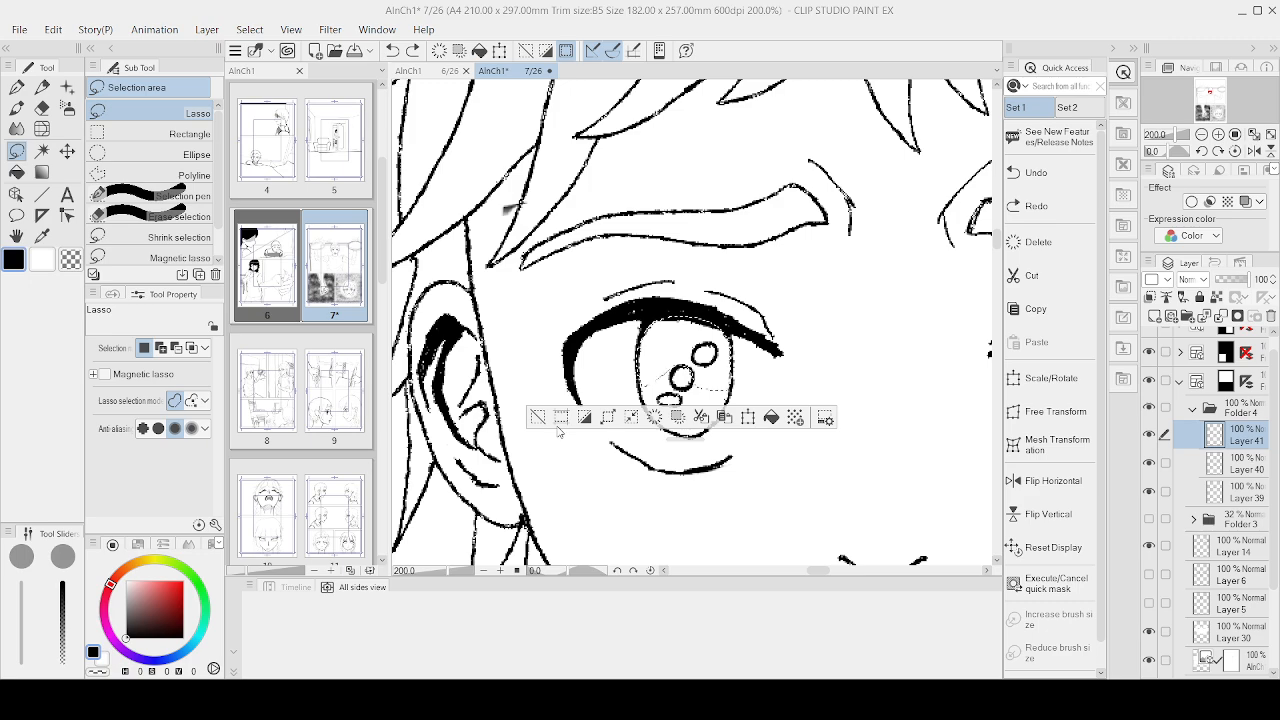
key("Return")
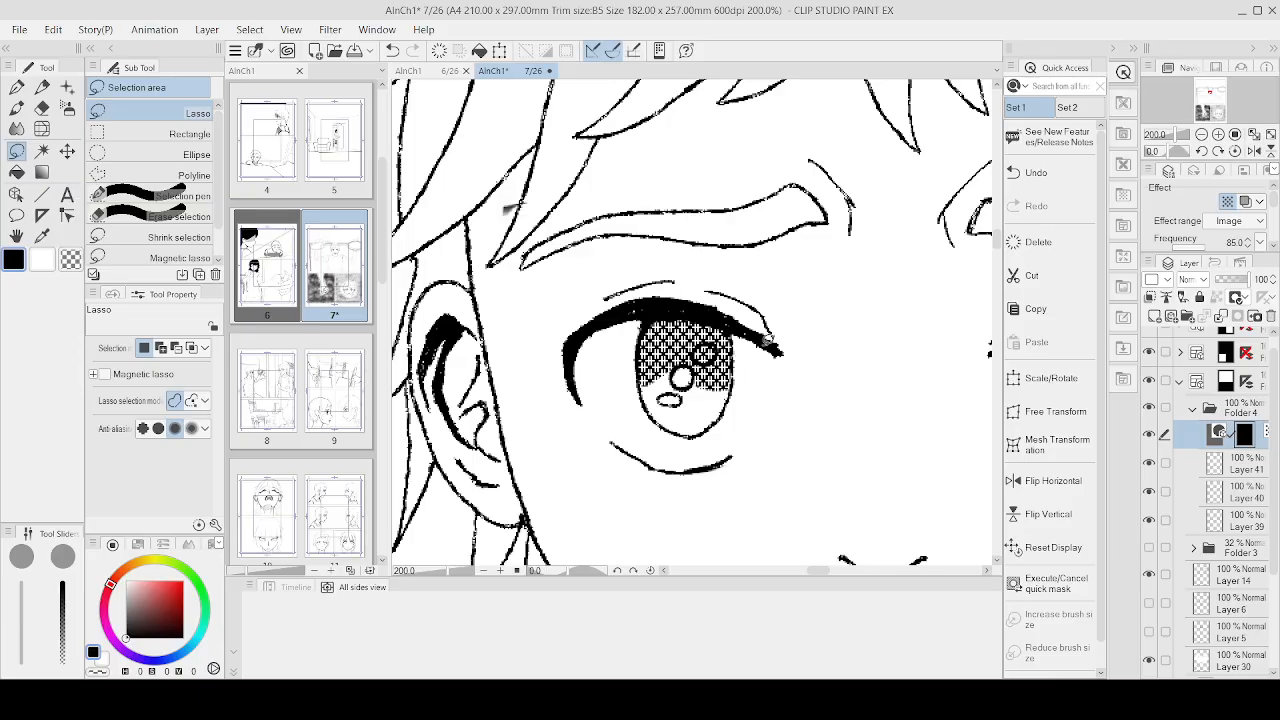
Step: Undo the crosshatch tone on the boy's first iris and clear the selection
key("ctrl+z")
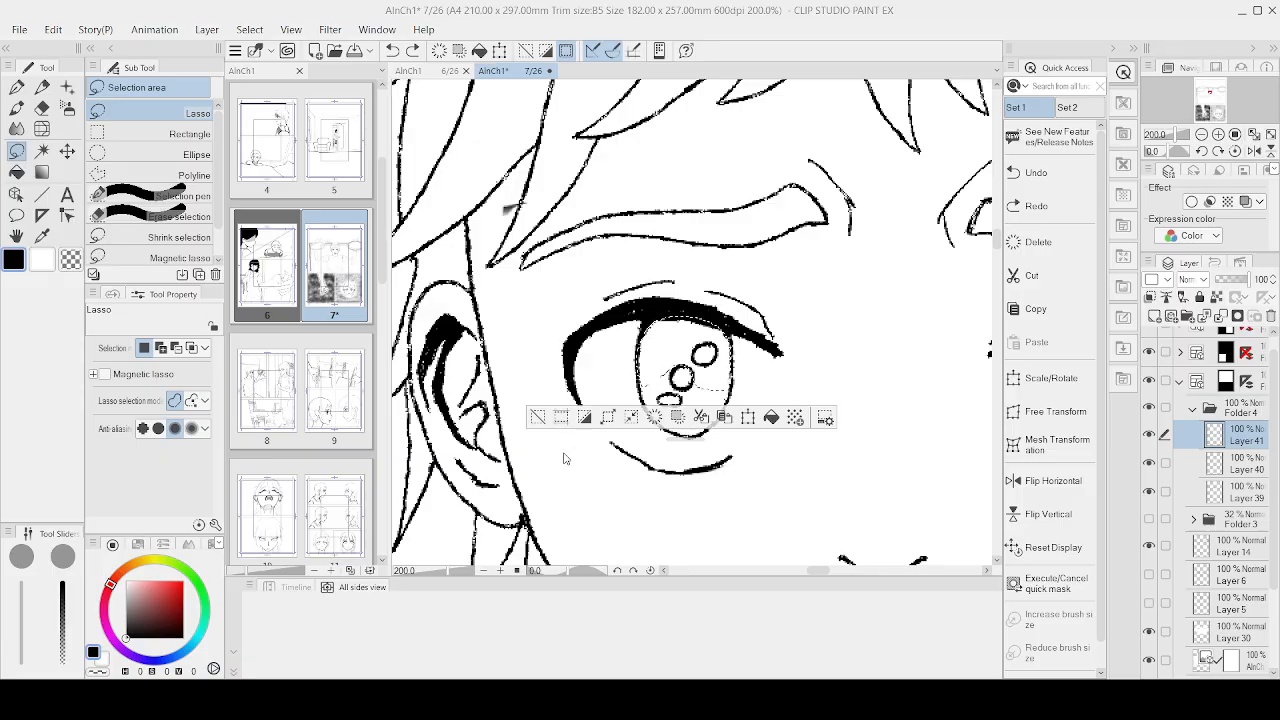
key("ctrl+y")
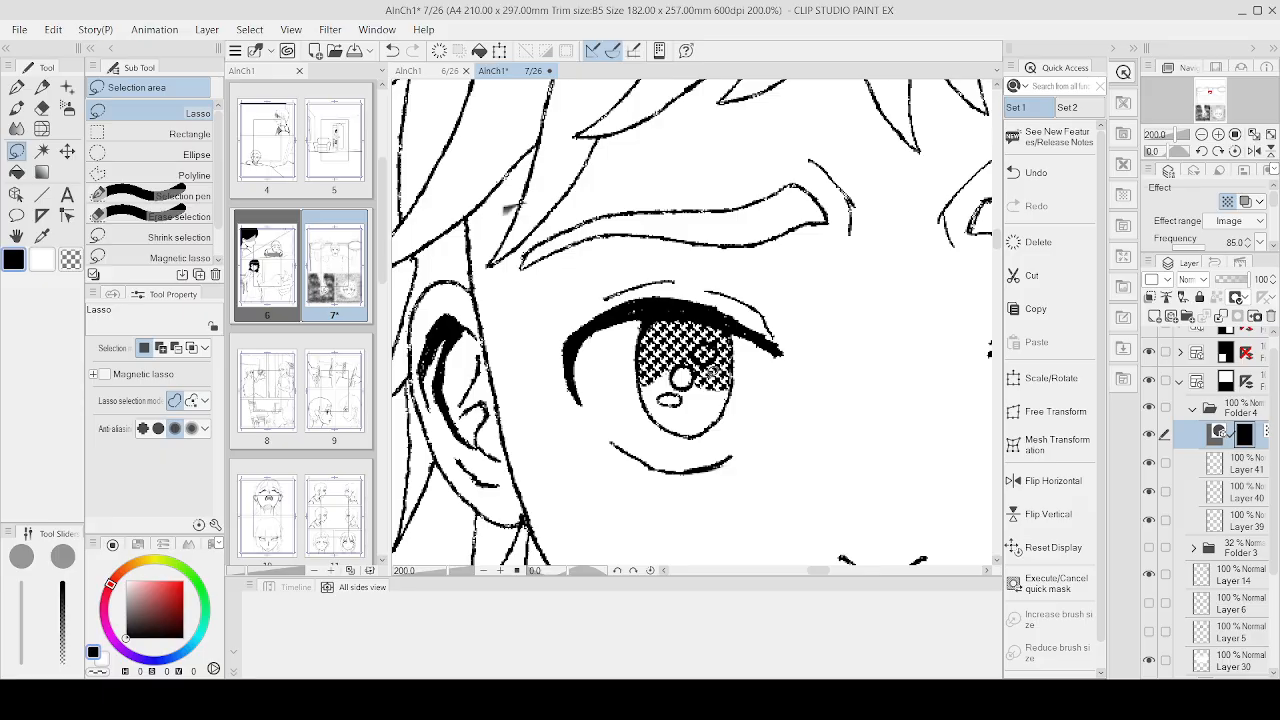
scroll(708, 368, "up", 5)
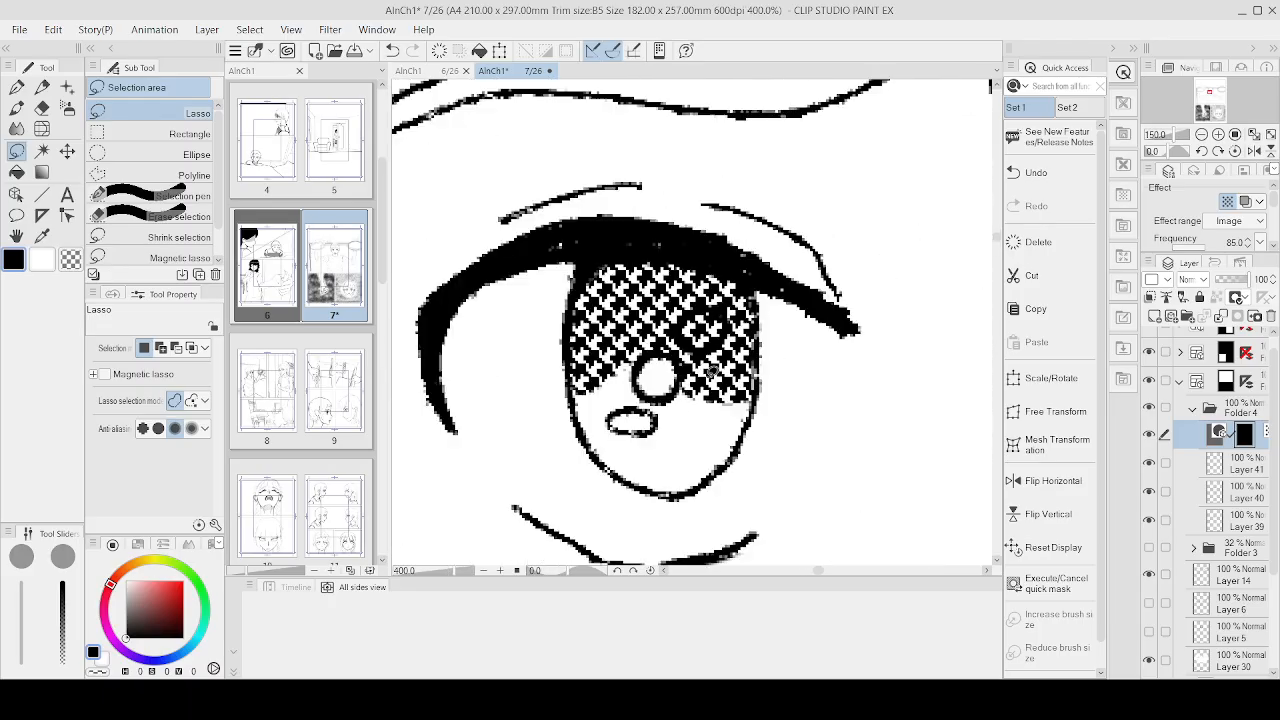
scroll(708, 368, "down", 10)
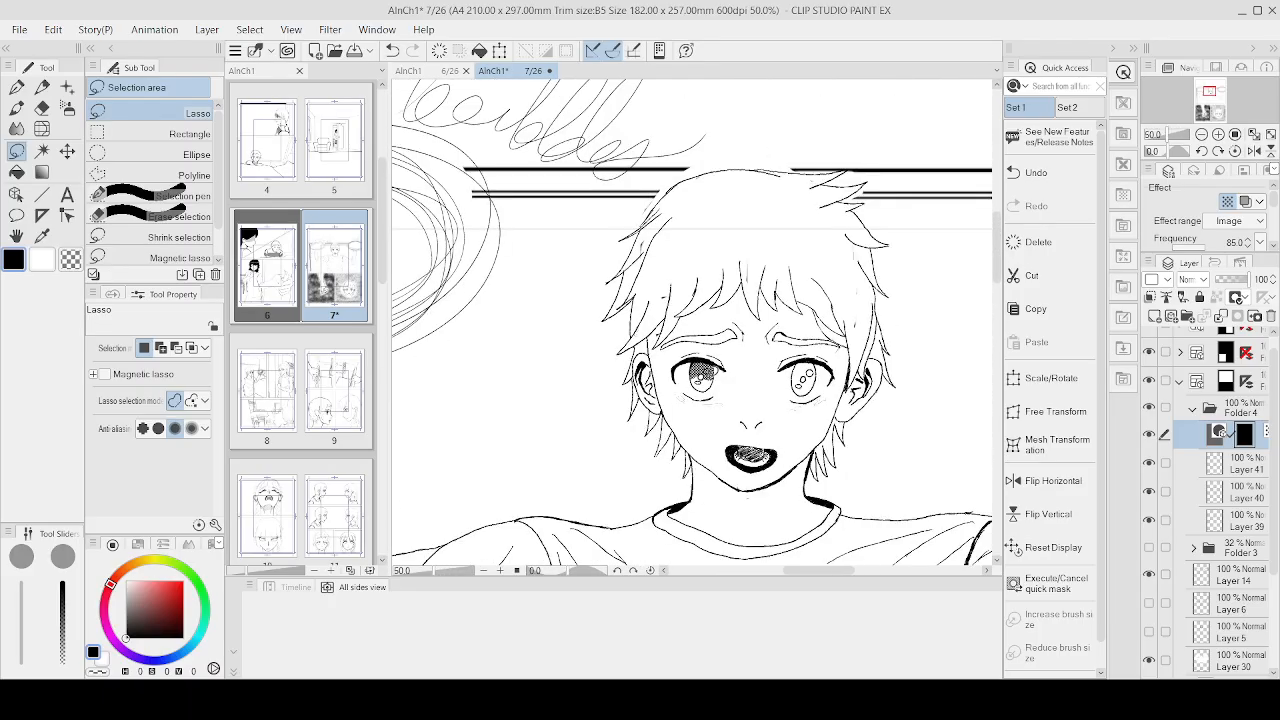
scroll(706, 372, "down", 2)
scroll(710, 370, "up", 7)
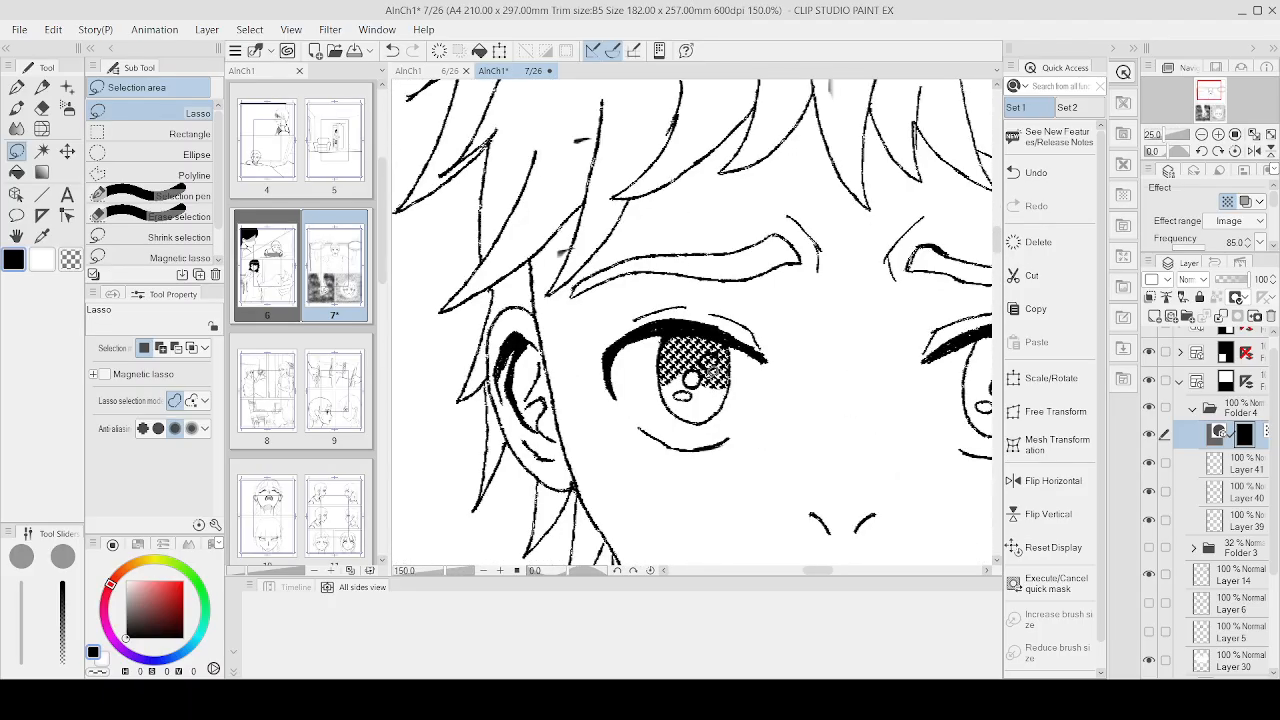
key("ctrl+z")
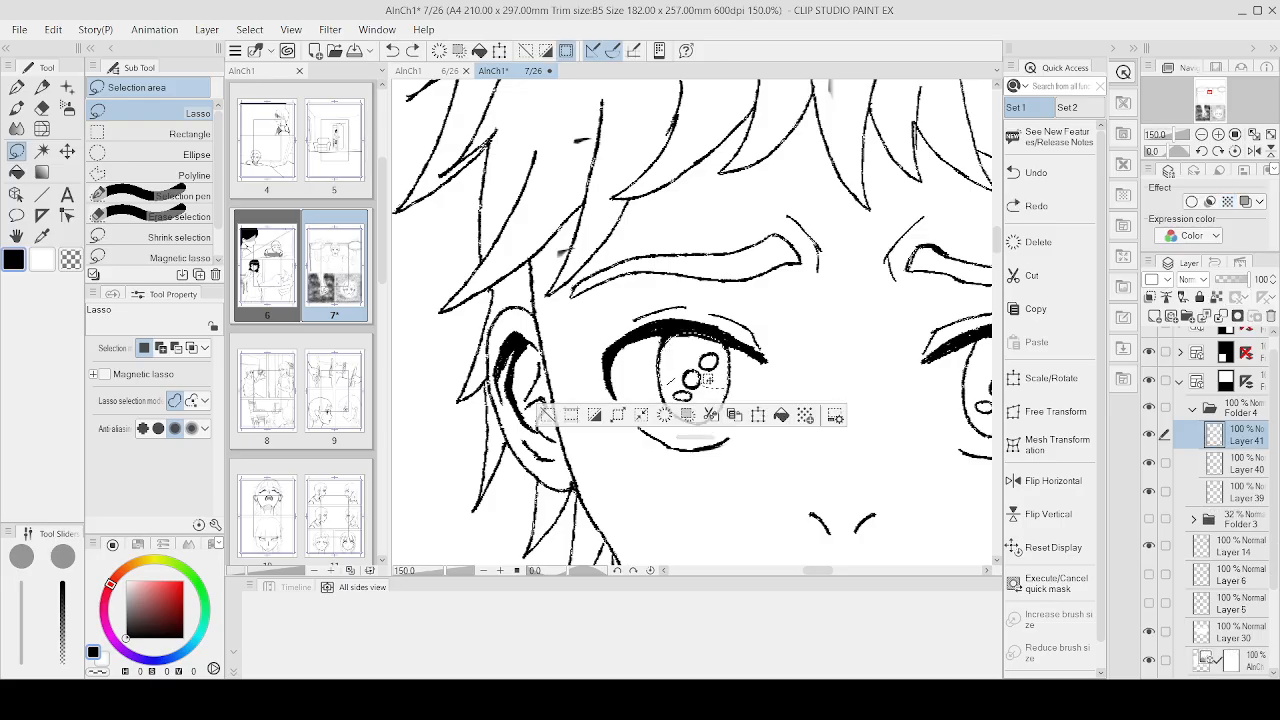
left_click(550, 414)
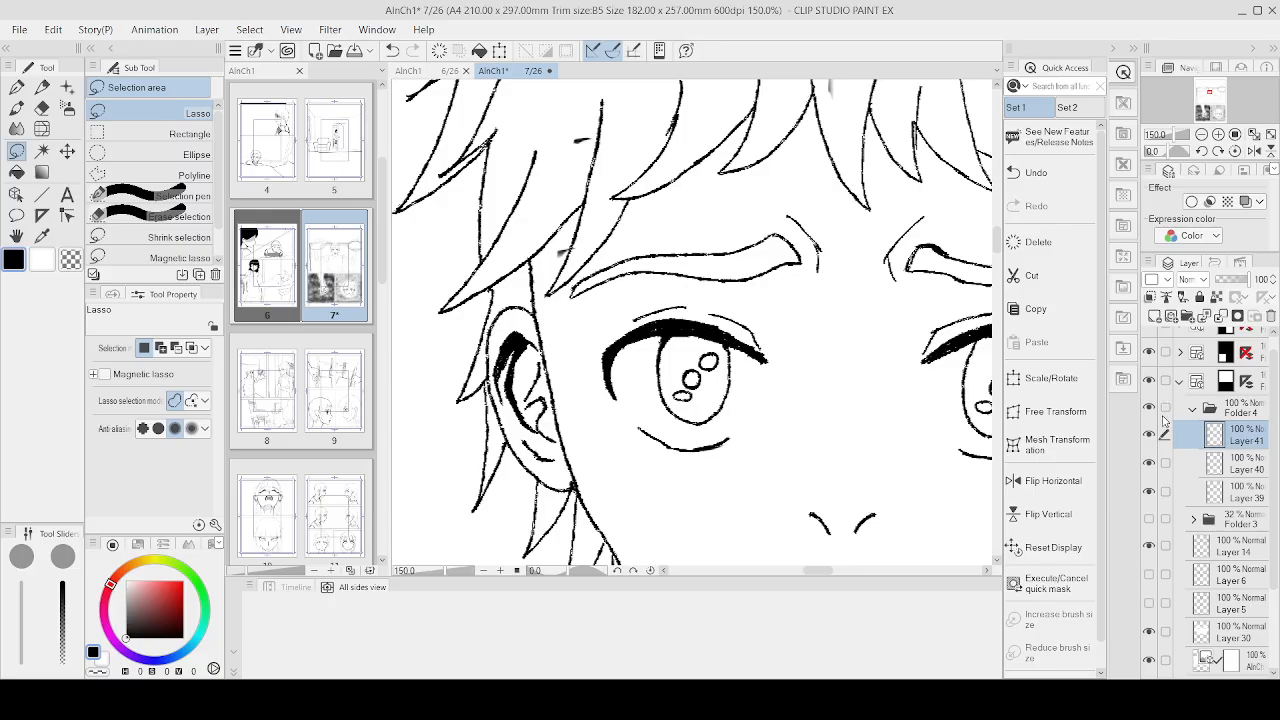
Step: Hatch the whole first iris with layered diagonal strokes of the 5.3 px しゃかペン, denser in the upper half
left_click(17, 87)
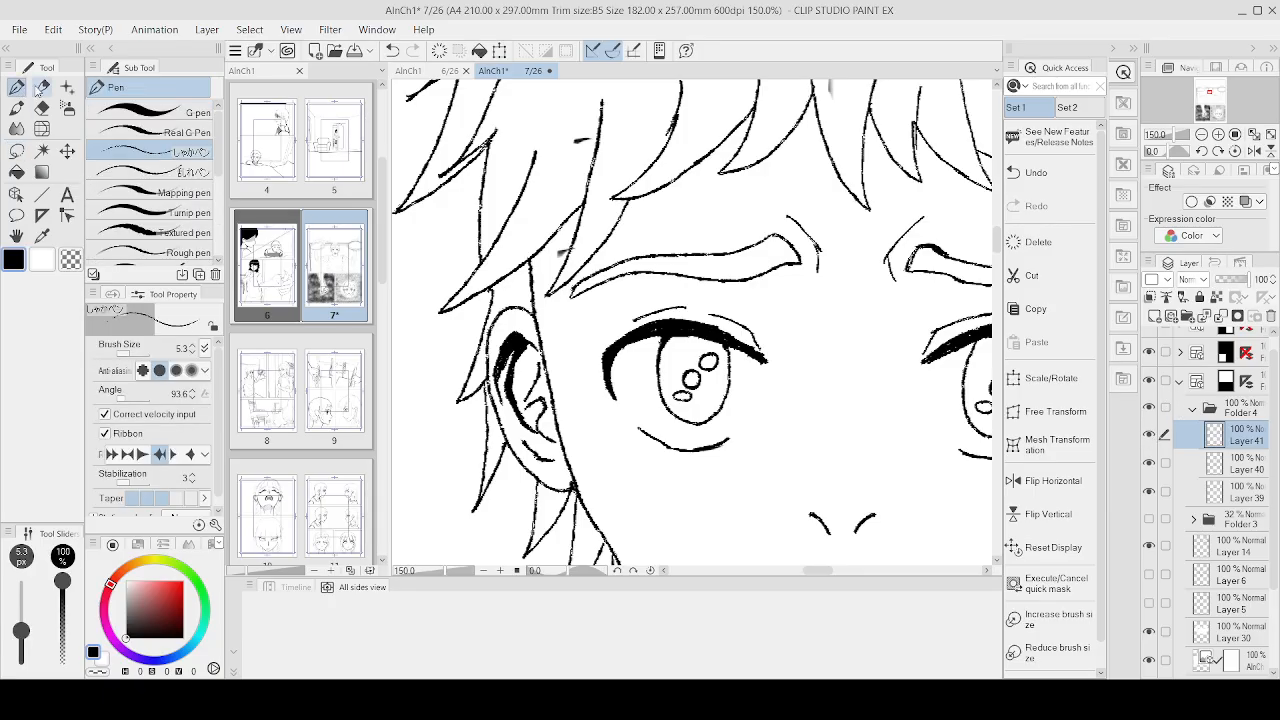
scroll(660, 338, "up", 1)
mouse_move(658, 335)
left_mouse_down()
mouse_move(724, 359)
mouse_move(719, 349)
mouse_move(661, 379)
mouse_move(714, 394)
mouse_move(674, 414)
mouse_move(704, 424)
mouse_move(699, 439)
mouse_move(730, 388)
left_mouse_up()
left_click_drag(666, 360, 724, 352)
mouse_move(646, 394)
left_mouse_down()
mouse_move(712, 368)
mouse_move(734, 378)
left_mouse_up()
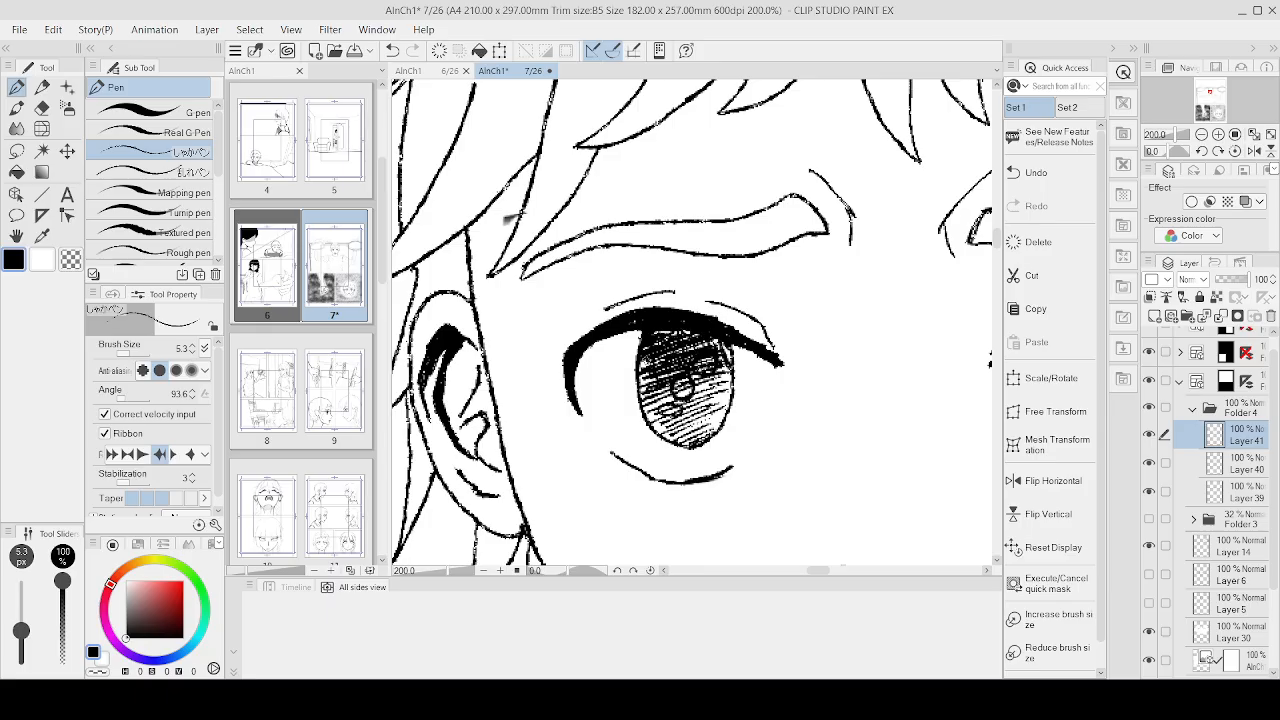
left_click_drag(641, 398, 659, 373)
mouse_move(639, 414)
left_mouse_down()
mouse_move(653, 392)
mouse_move(733, 375)
left_mouse_up()
left_click_drag(713, 414, 727, 385)
scroll(789, 349, "down", 2)
scroll(917, 333, "up", 4)
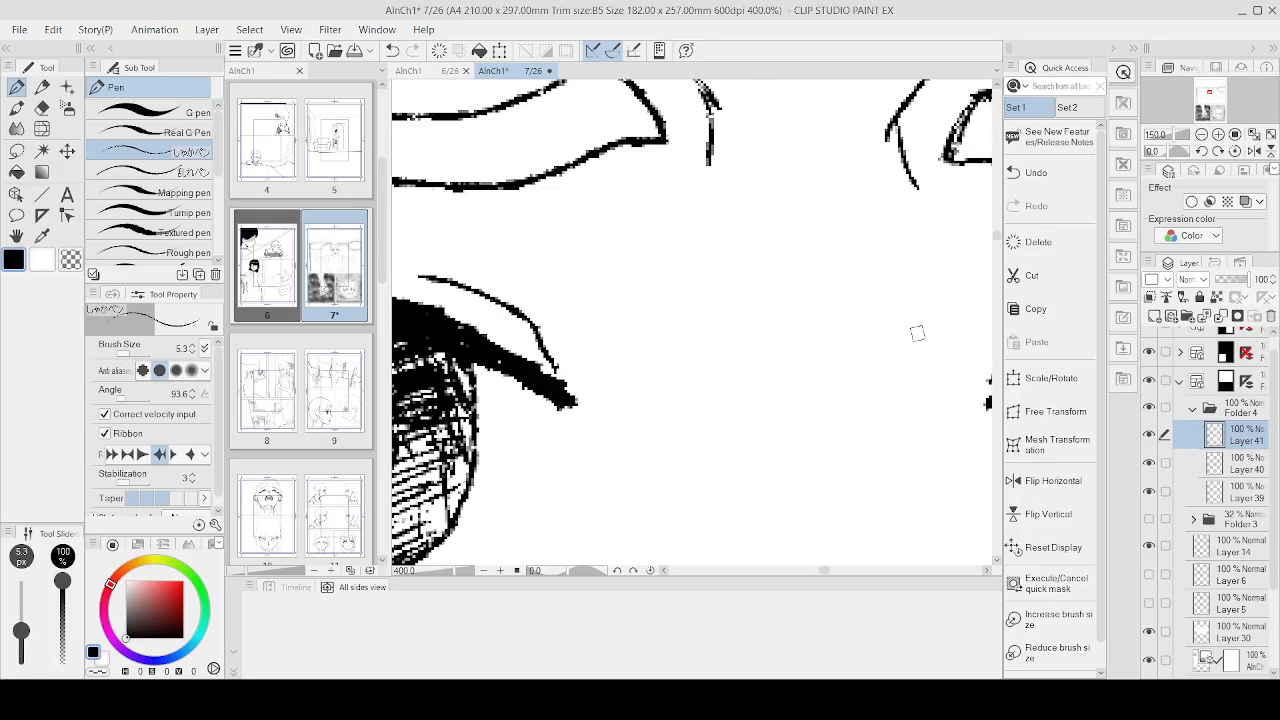
scroll(917, 333, "down", 3)
Step: Erase the hatching inside the first iris's highlights with the Hard eraser
key("e")
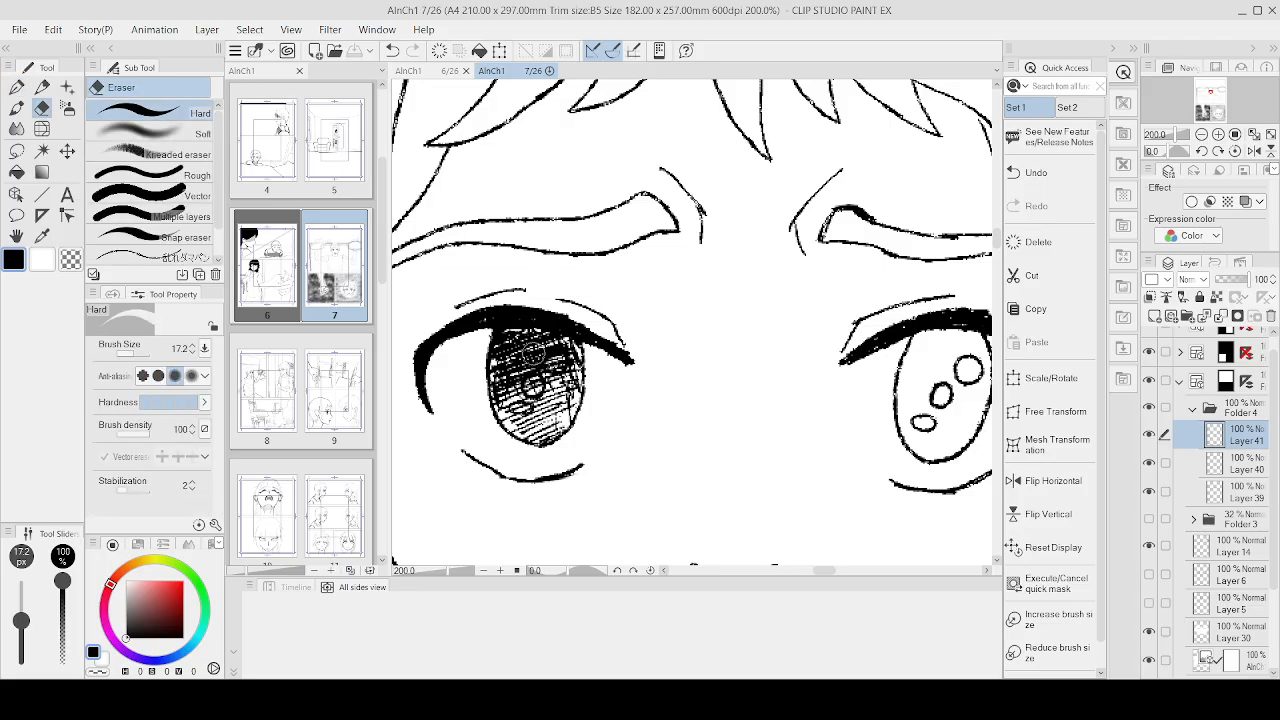
scroll(560, 365, "up", 3)
left_click_drag(560, 363, 487, 457)
scroll(702, 362, "down", 5)
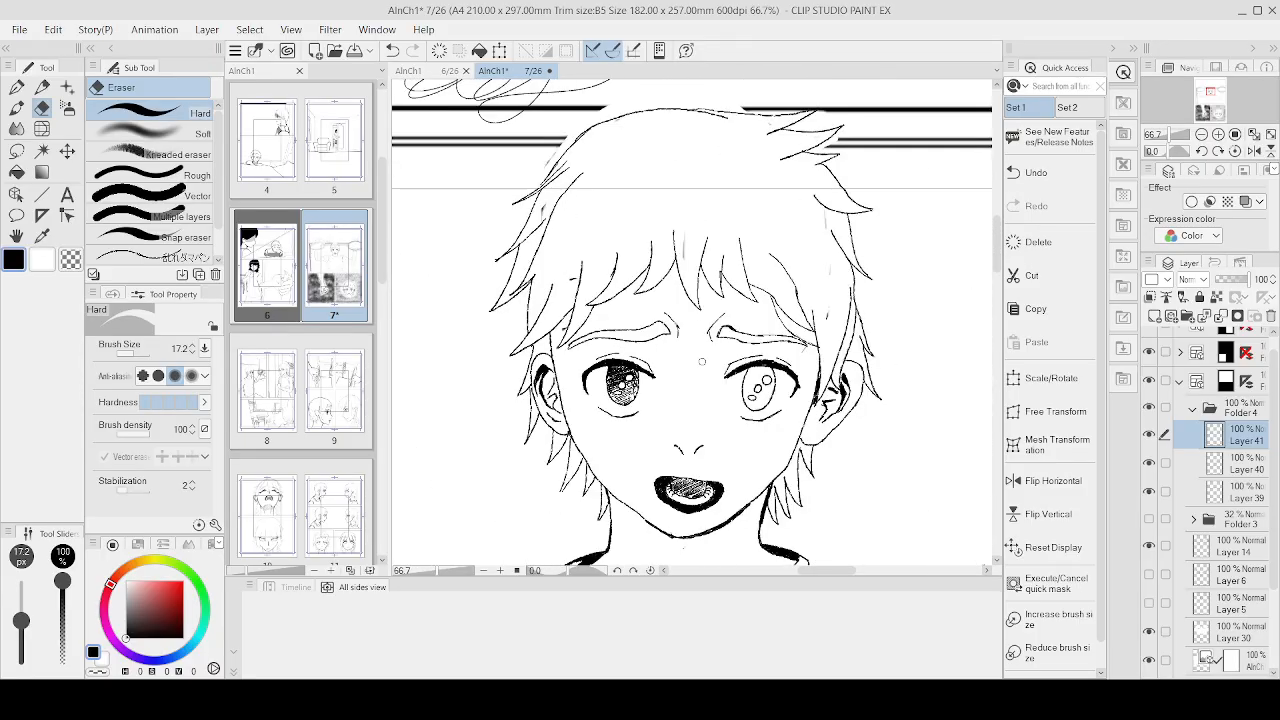
scroll(702, 362, "down", 2)
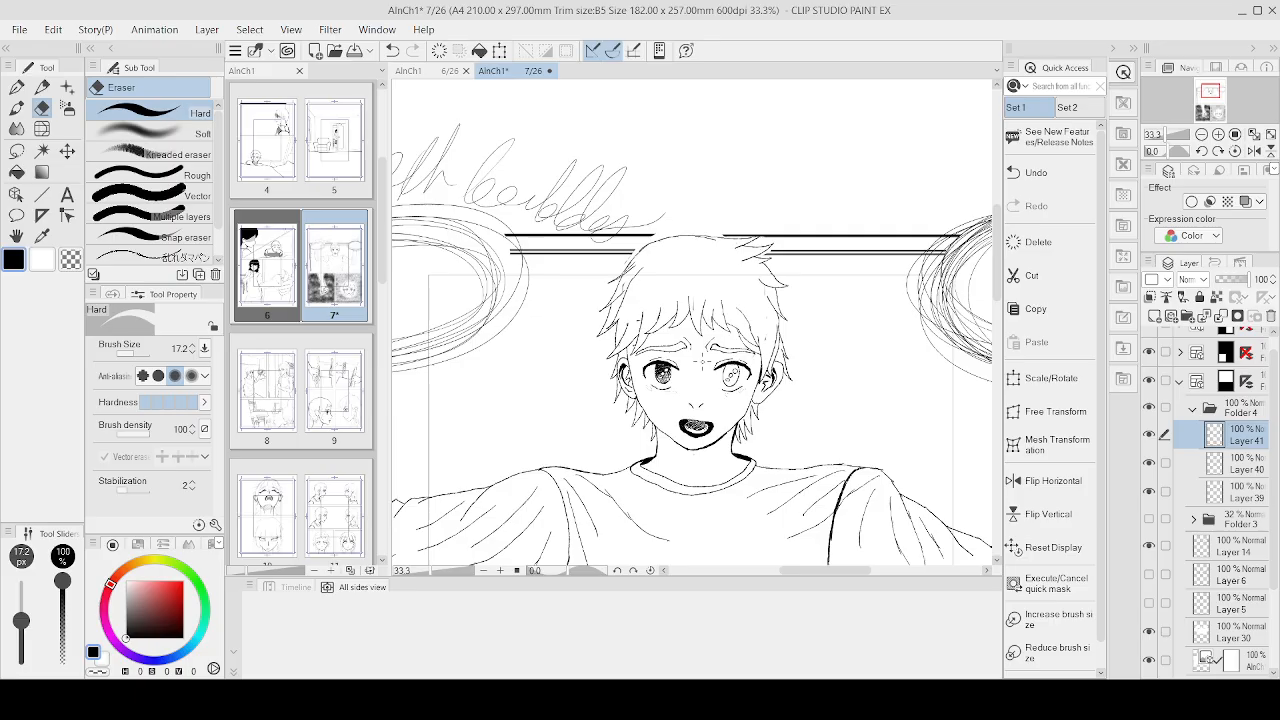
scroll(702, 362, "up", 3)
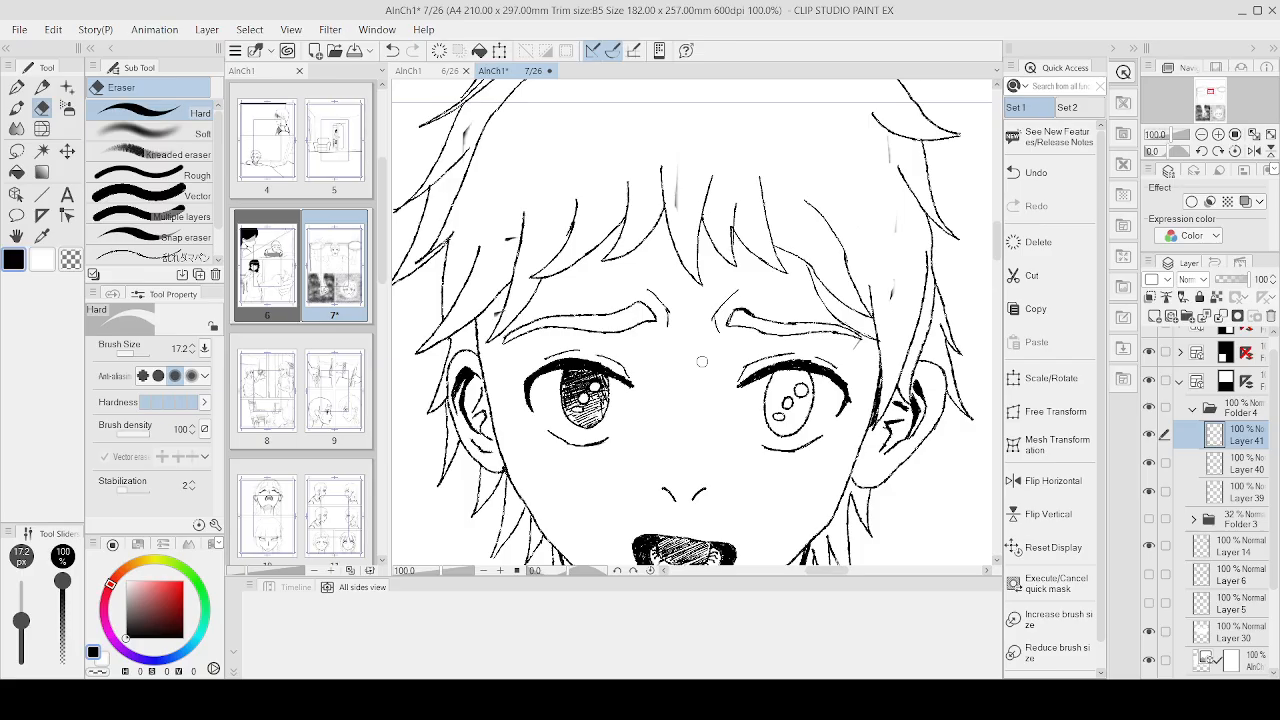
scroll(702, 362, "up", 1)
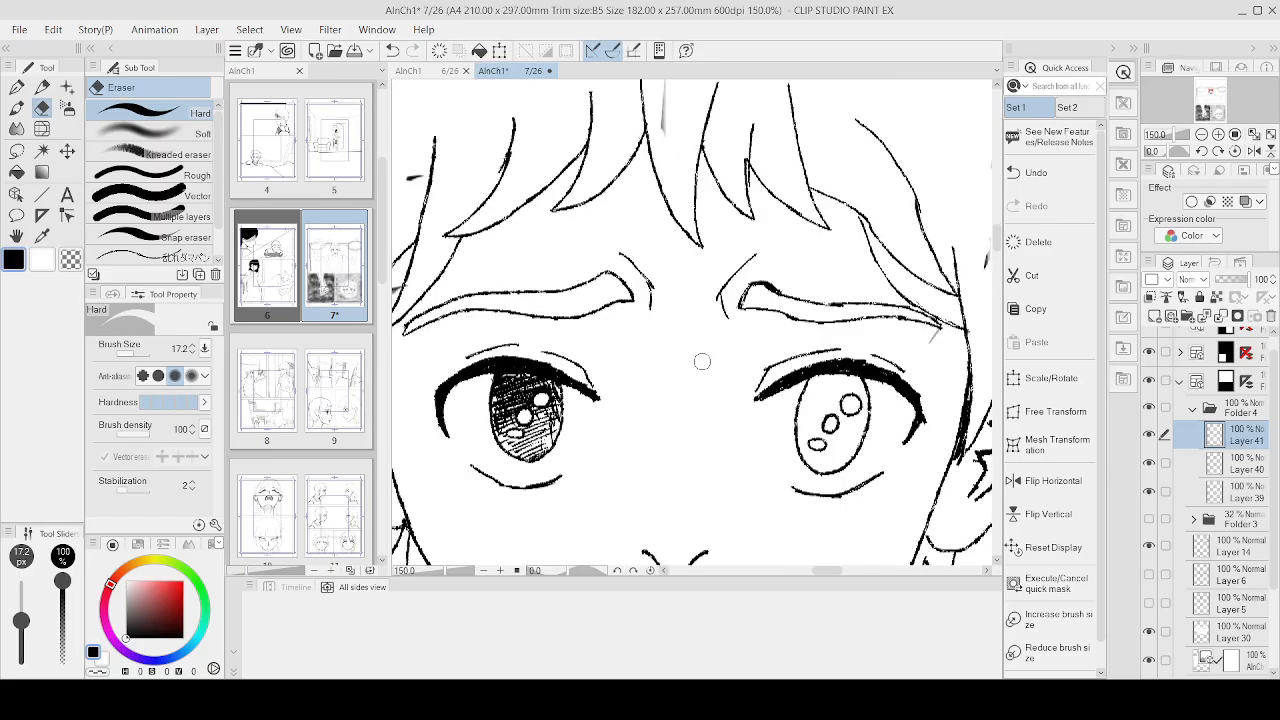
Step: Ink a thicker black ring around the first iris's middle highlight and save the page
key("p")
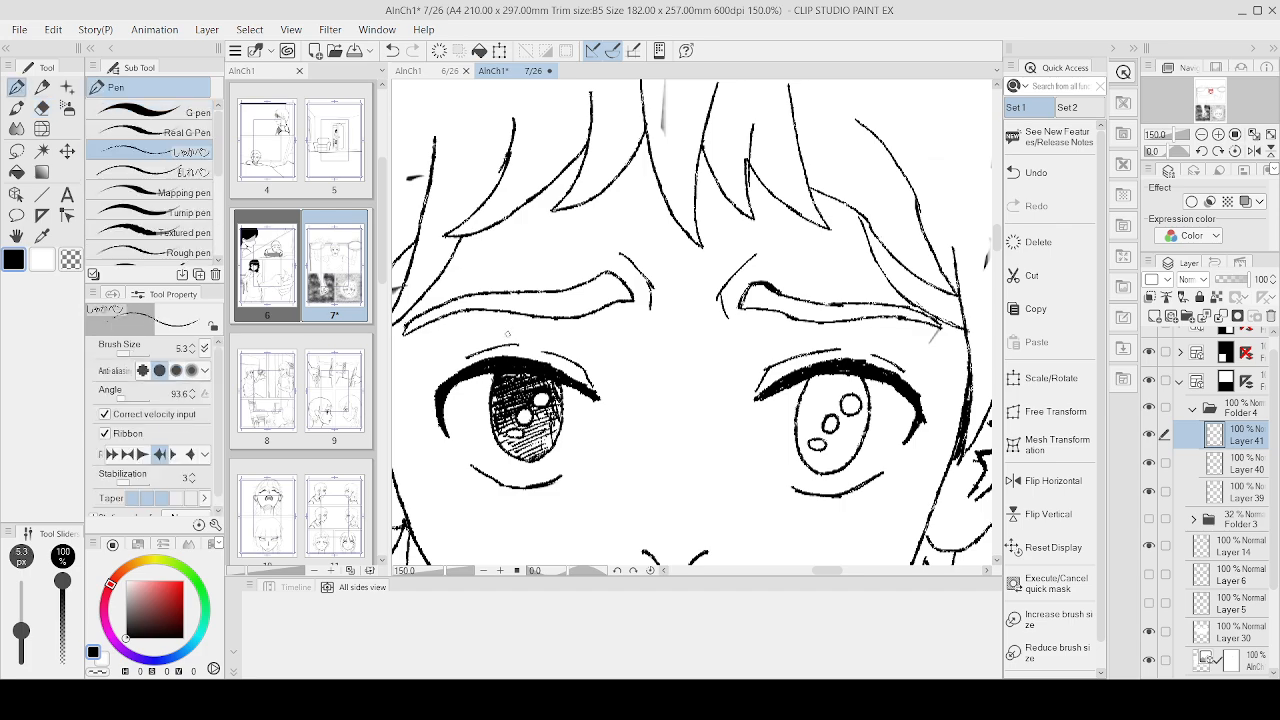
scroll(505, 410, "up", 3)
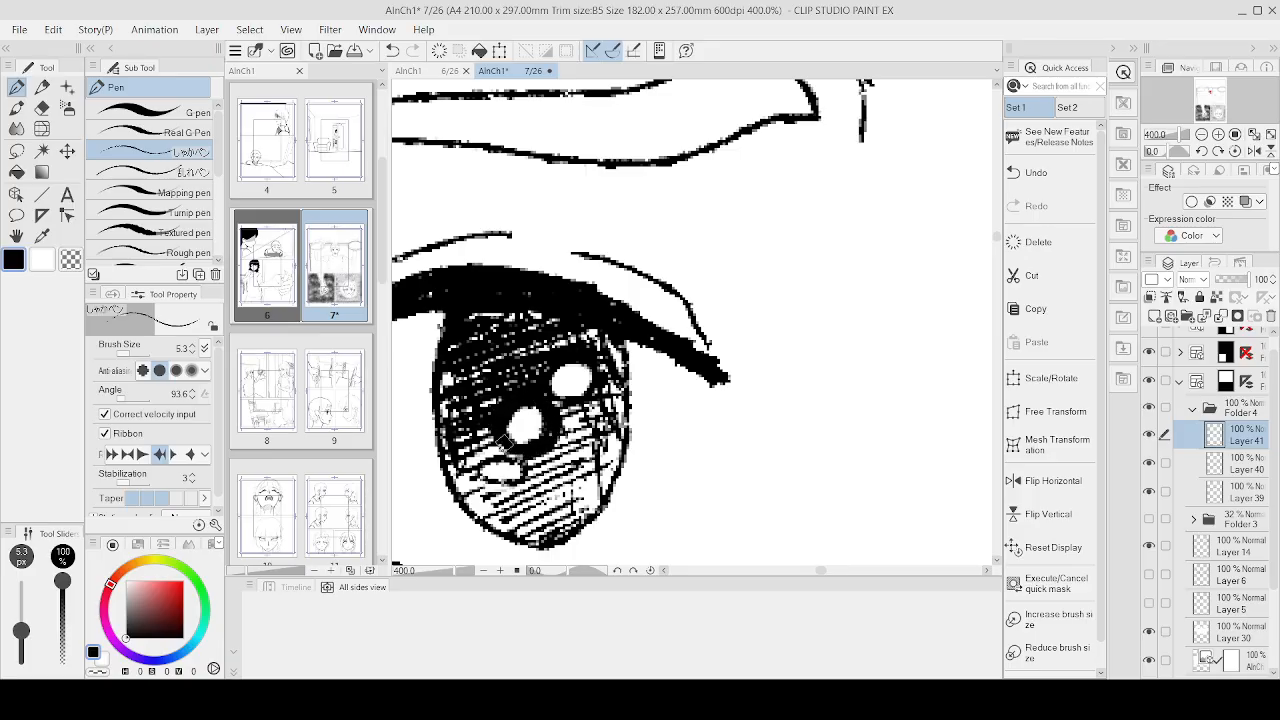
mouse_move(506, 450)
left_mouse_down()
mouse_move(543, 442)
mouse_move(516, 416)
mouse_move(526, 439)
left_mouse_up()
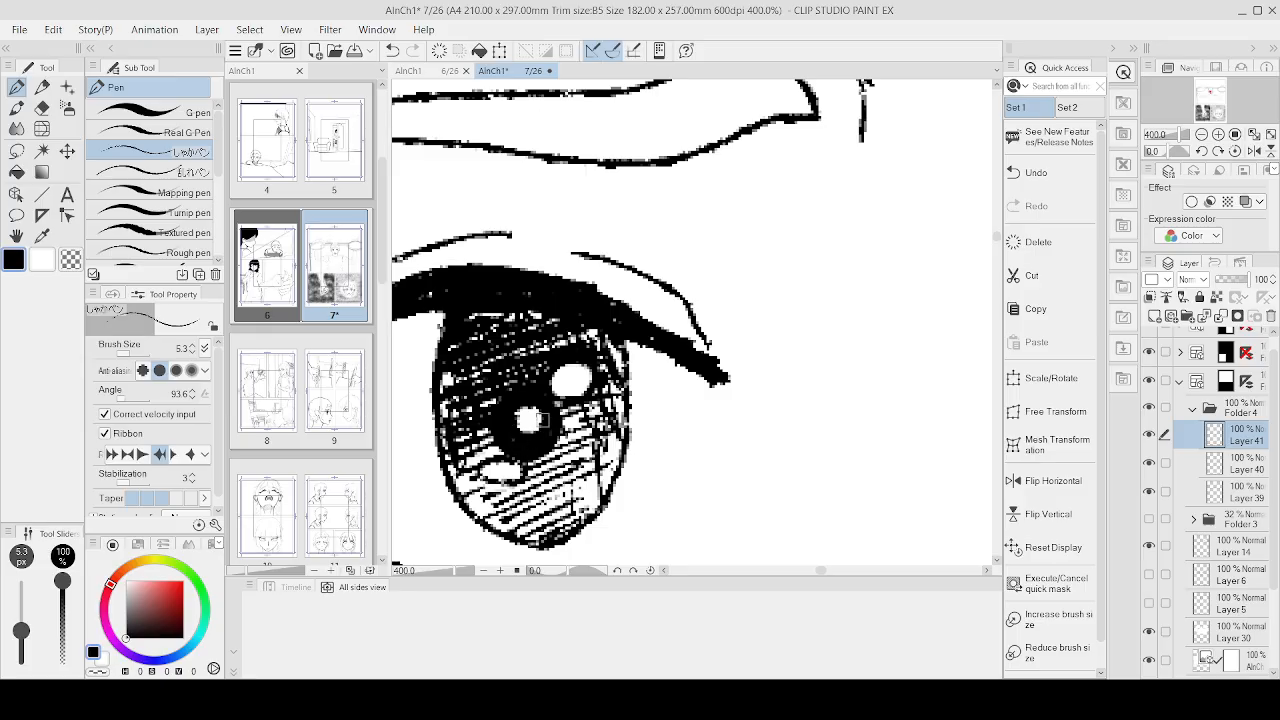
scroll(550, 386, "down", 4)
scroll(712, 323, "down", 1)
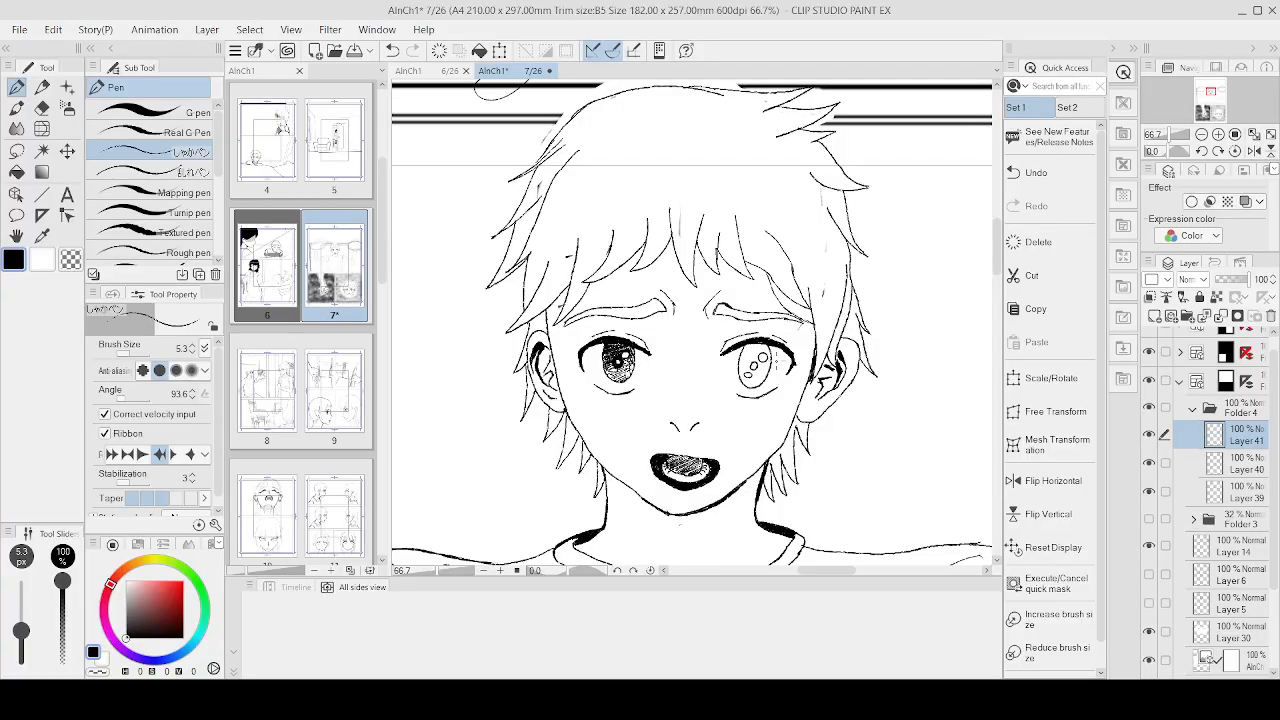
scroll(776, 357, "up", 5)
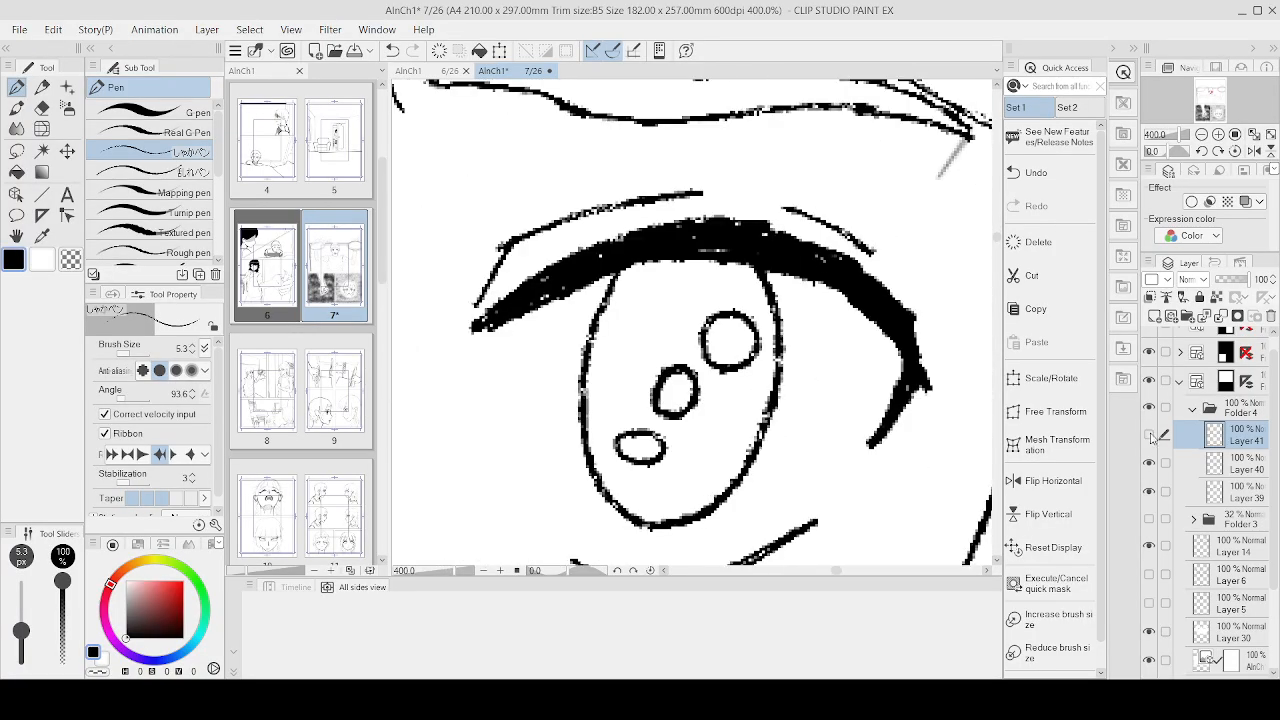
key("ctrl+s")
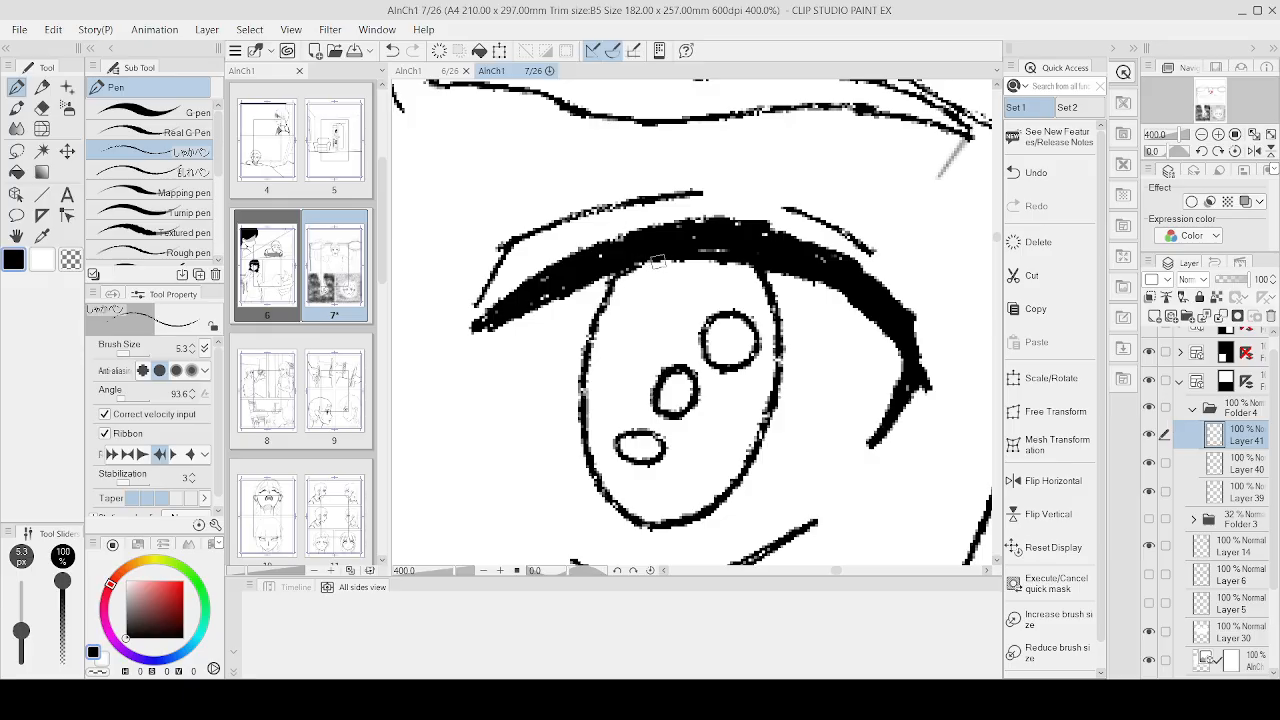
Step: Try hatching the second iris with diagonal pen strokes and undo them all
mouse_move(657, 261)
left_mouse_down()
mouse_move(610, 290)
mouse_move(720, 265)
mouse_move(600, 322)
mouse_move(739, 278)
mouse_move(585, 345)
mouse_move(650, 290)
mouse_move(710, 300)
mouse_move(595, 368)
mouse_move(600, 392)
mouse_move(580, 430)
mouse_move(593, 474)
mouse_move(682, 470)
mouse_move(672, 522)
left_mouse_up()
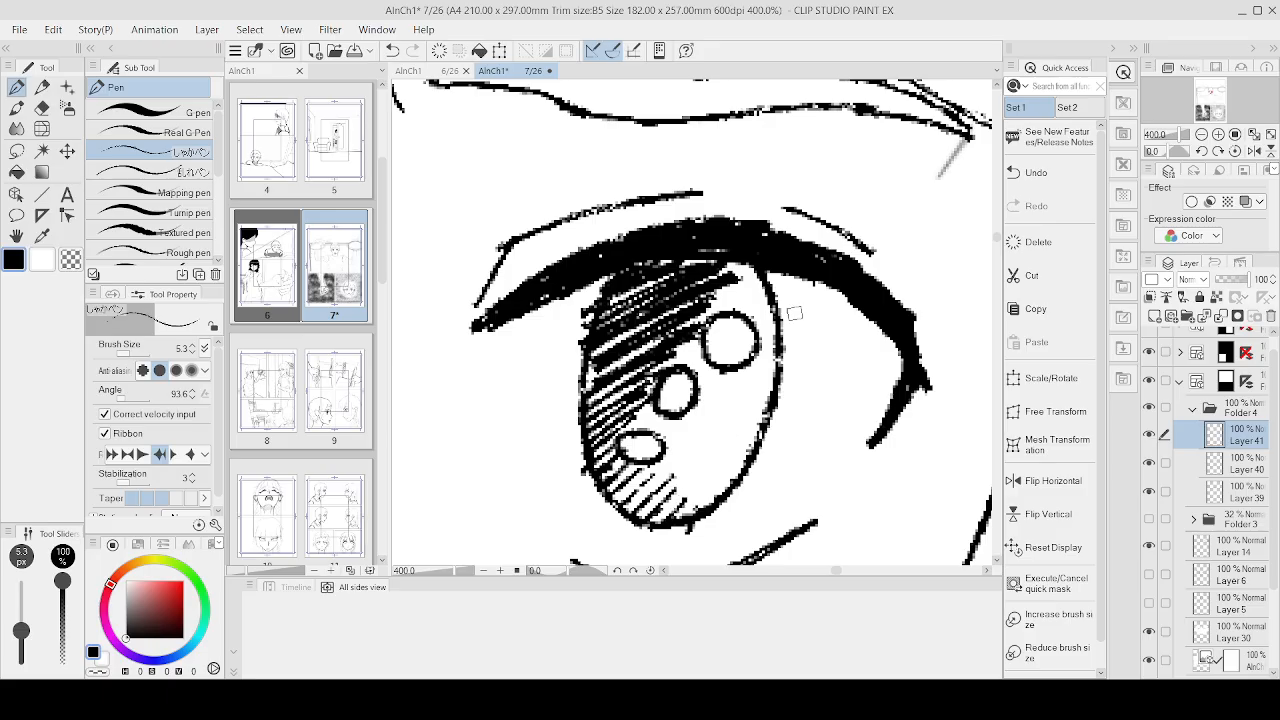
key("ctrl+z")
key("ctrl+z")
key("ctrl+z")
key("ctrl+z")
key("ctrl+z")
key("ctrl+z")
key("ctrl+z")
key("ctrl+z")
key("ctrl+z")
key("ctrl+z")
key("ctrl+z")
key("ctrl+z")
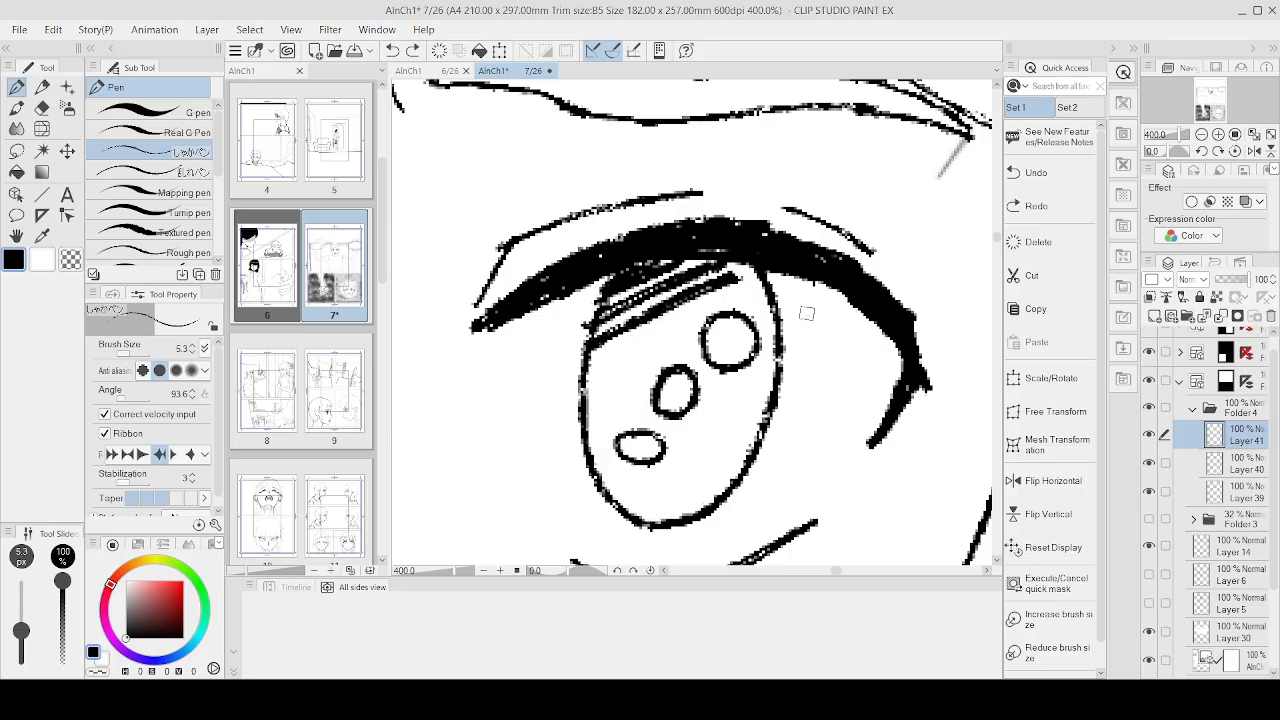
key("ctrl+z")
key("ctrl+z")
key("ctrl+z")
key("ctrl+z")
key("ctrl+z")
key("ctrl+z")
key("ctrl+z")
Step: Erase all pen hatching from the first iris, leaving only its outline and highlight circles
scroll(806, 313, "down", 2)
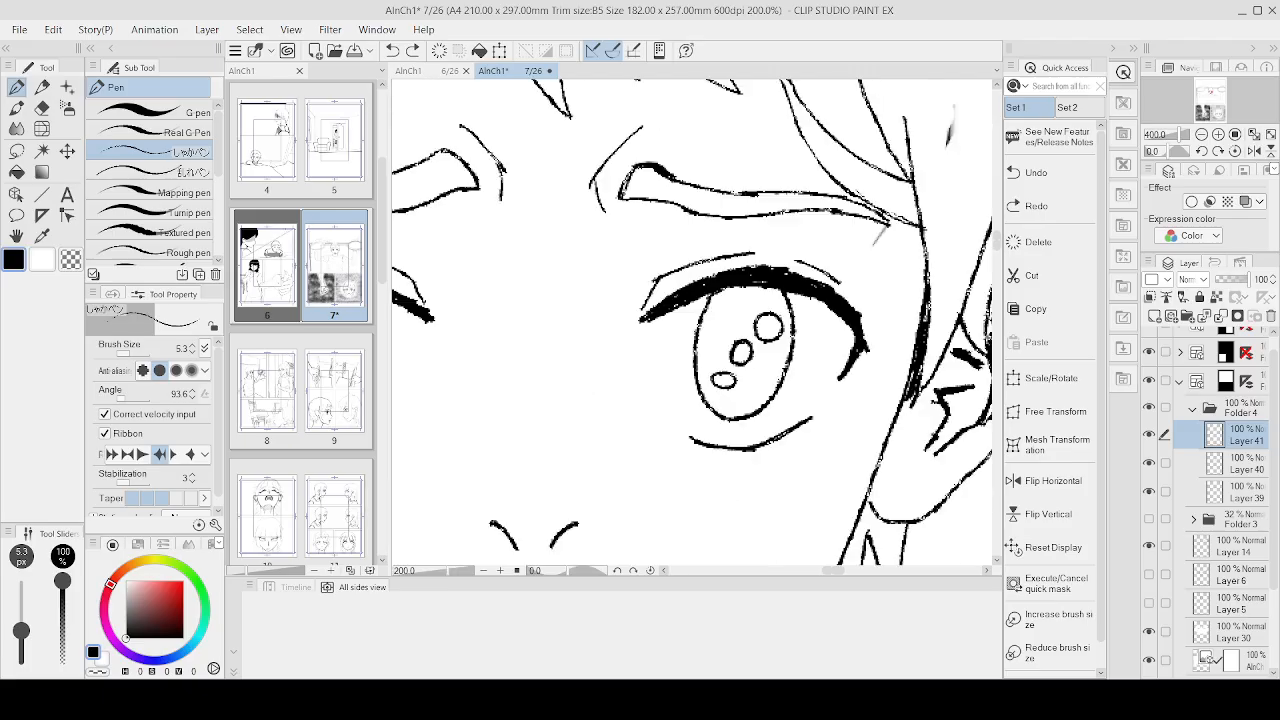
scroll(806, 313, "down", 2)
key("e")
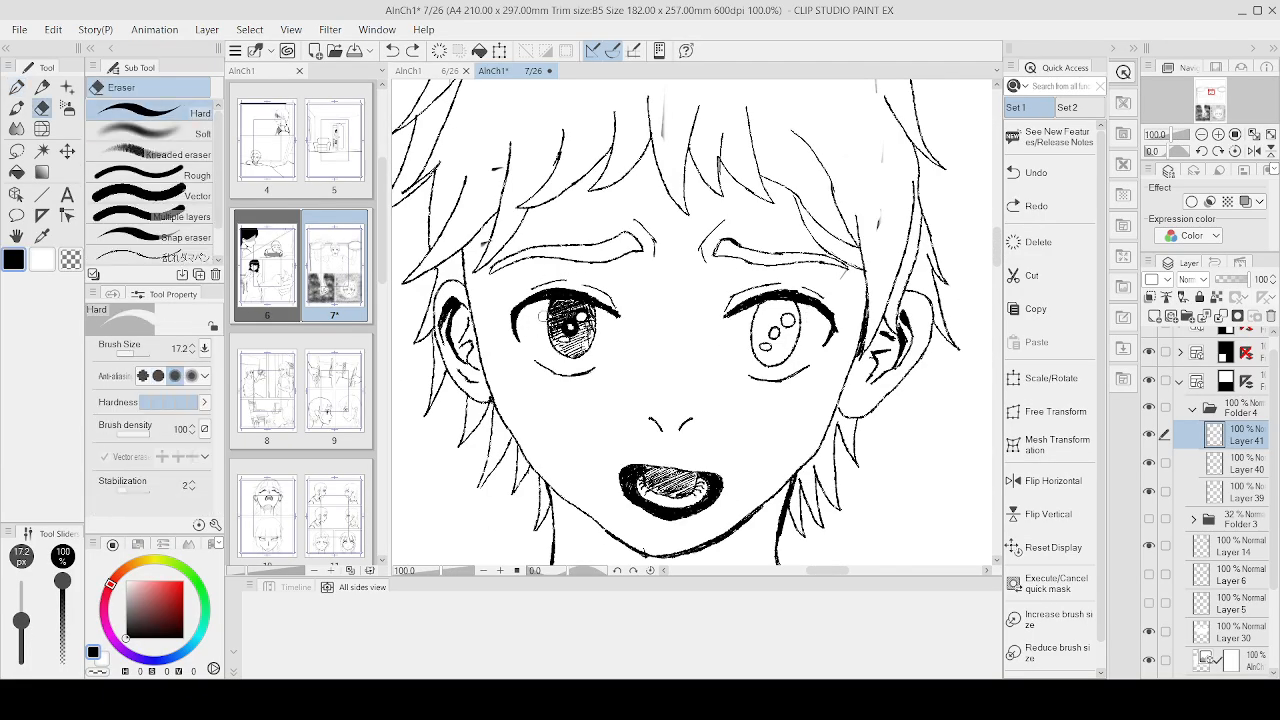
mouse_move(584, 286)
left_mouse_down()
mouse_move(535, 335)
mouse_move(544, 362)
mouse_move(598, 340)
left_mouse_up()
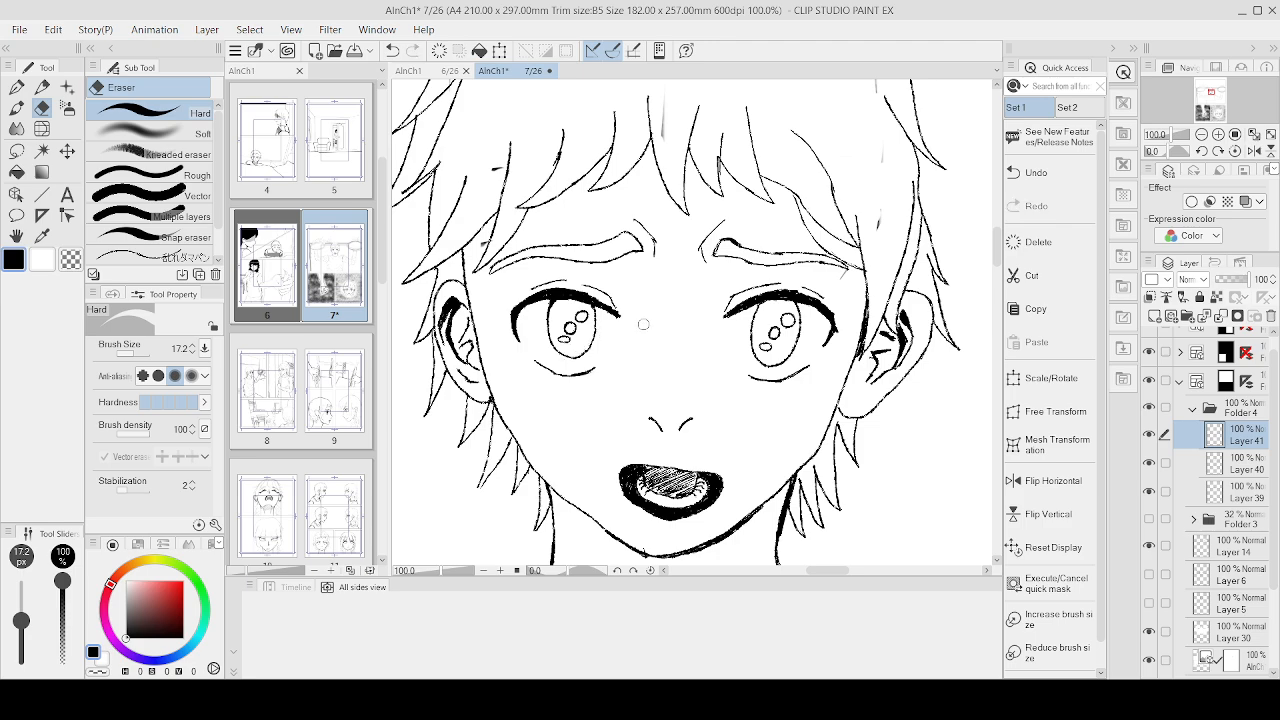
Step: Try shading the first iris with the 1.6 px Mechanical pencil and undo it
key("p")
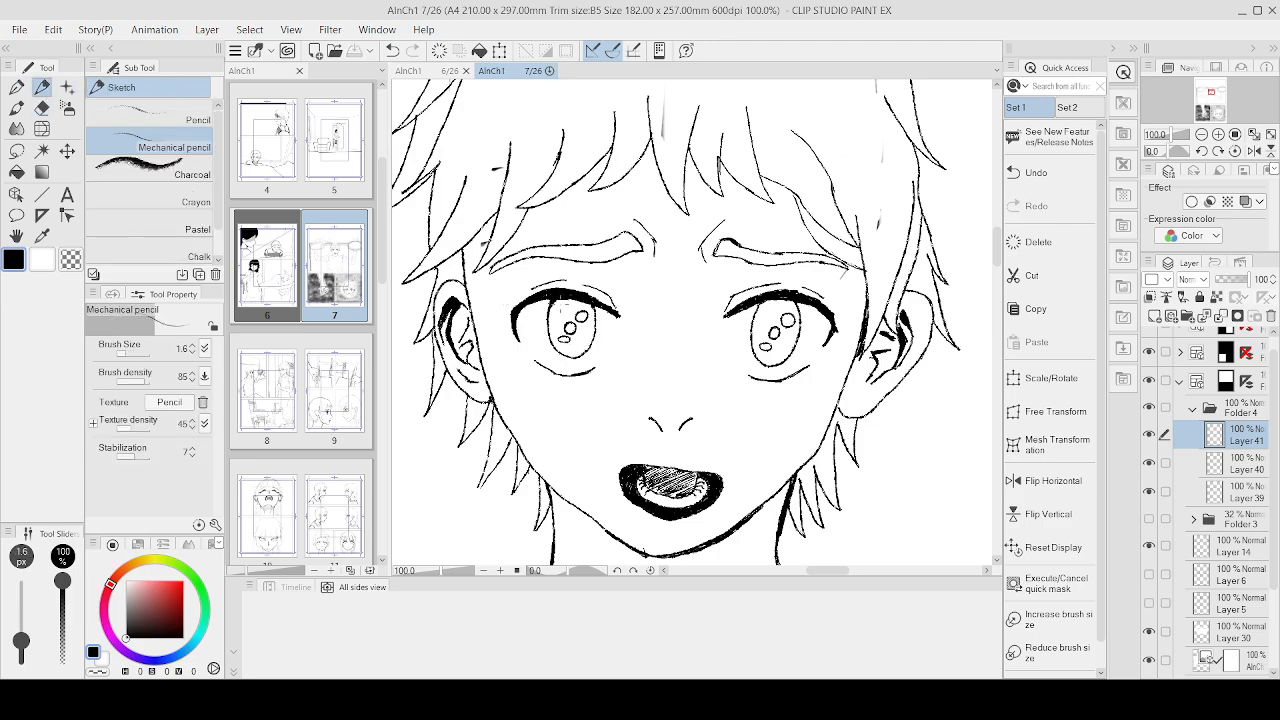
scroll(566, 303, "up", 4)
mouse_move(549, 290)
left_mouse_down()
mouse_move(562, 292)
mouse_move(520, 312)
mouse_move(606, 295)
mouse_move(540, 325)
mouse_move(645, 312)
mouse_move(520, 340)
mouse_move(665, 335)
mouse_move(530, 355)
mouse_move(645, 348)
mouse_move(560, 372)
mouse_move(650, 362)
mouse_move(520, 400)
mouse_move(675, 385)
mouse_move(530, 440)
mouse_move(545, 472)
mouse_move(600, 512)
left_mouse_up()
key("ctrl+z")
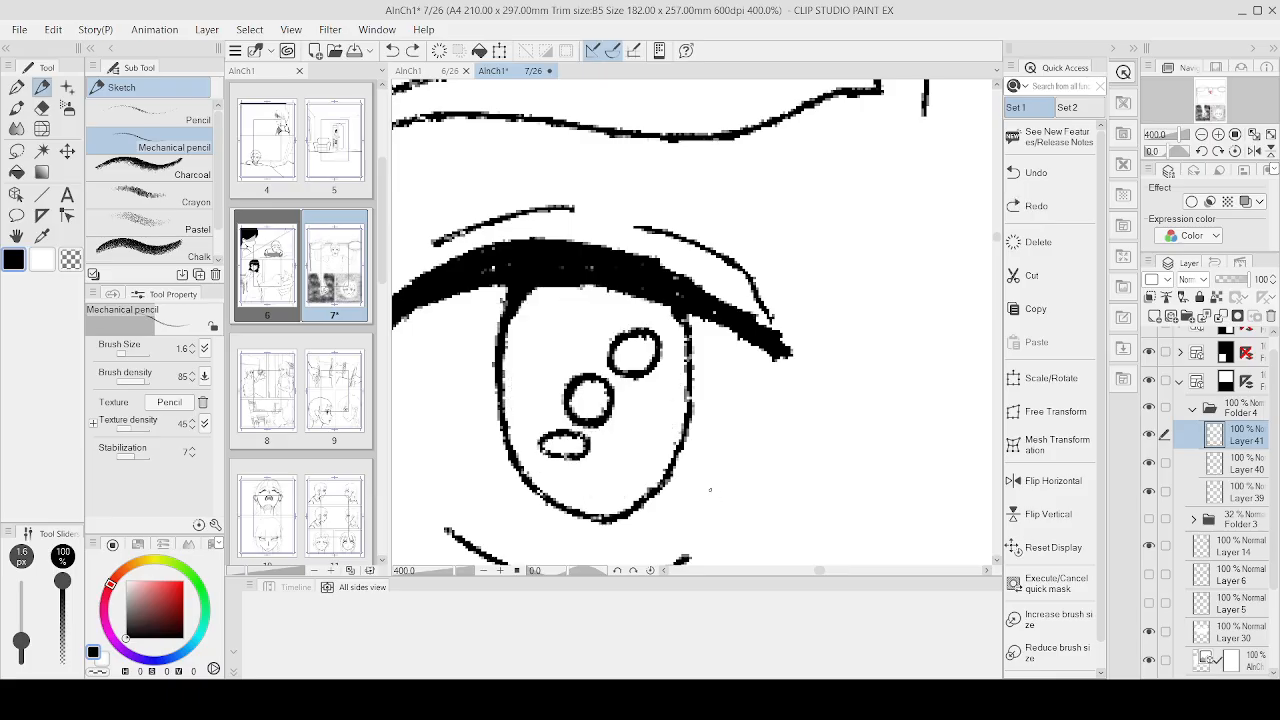
Step: Shade the first iris with the 5.2 px Pencil, dark under the upper lid and fading downward
left_click(150, 120)
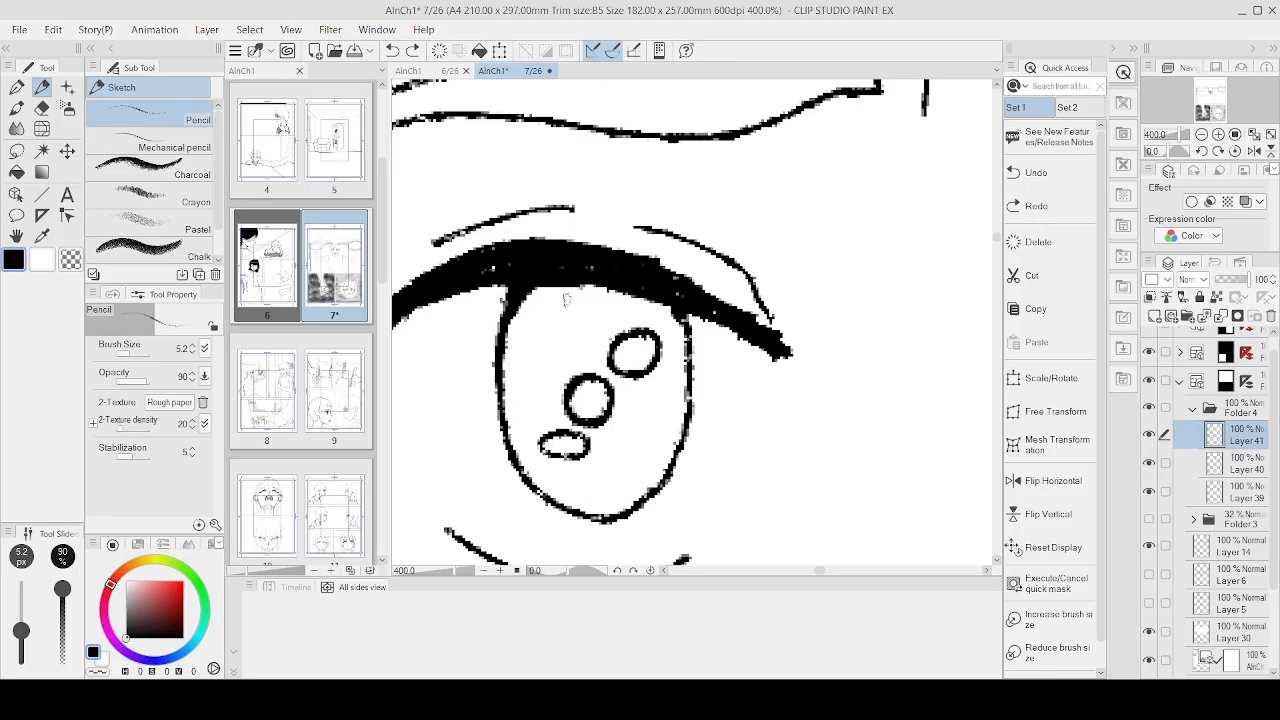
mouse_move(567, 298)
left_mouse_down()
mouse_move(644, 298)
mouse_move(505, 308)
mouse_move(690, 318)
mouse_move(497, 324)
mouse_move(648, 322)
mouse_move(660, 334)
mouse_move(506, 360)
mouse_move(656, 362)
mouse_move(686, 376)
left_mouse_up()
mouse_move(584, 373)
left_mouse_down()
mouse_move(522, 400)
mouse_move(650, 408)
mouse_move(600, 436)
mouse_move(555, 508)
mouse_move(575, 506)
left_mouse_up()
scroll(740, 519, "down", 5)
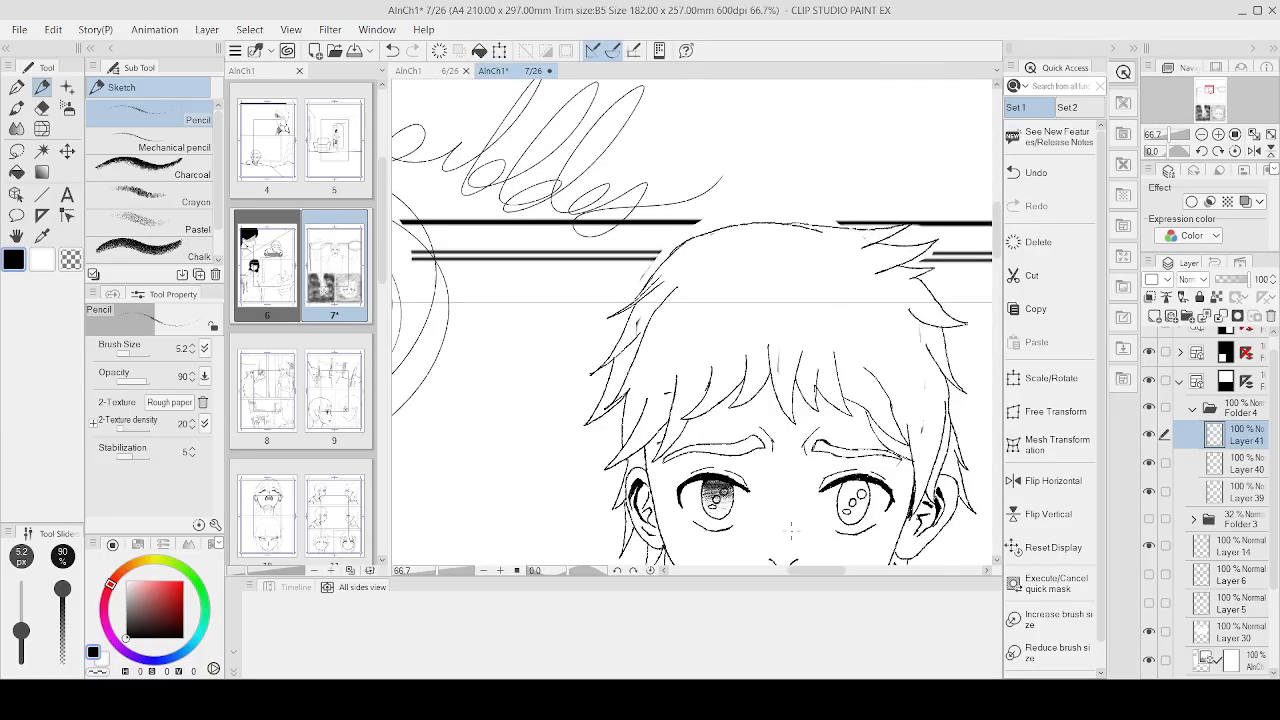
scroll(745, 528, "up", 5)
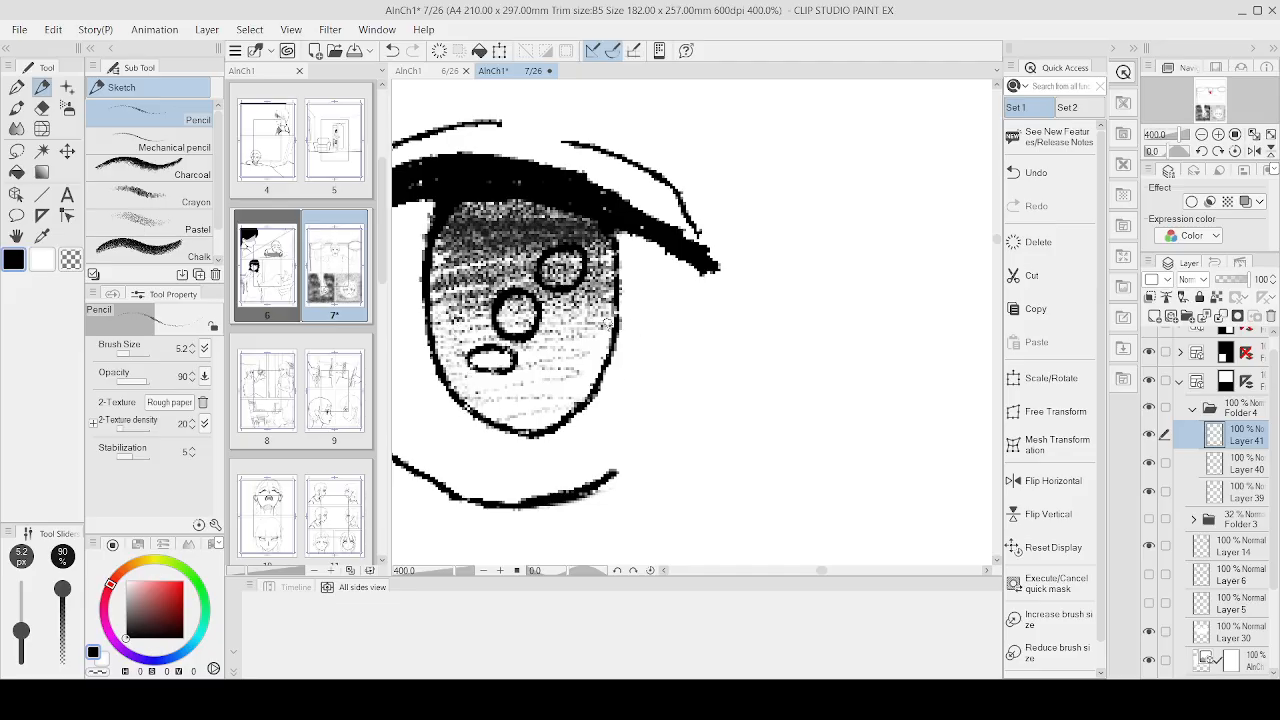
Step: Deepen the pencil shading along both side edges of the first iris
mouse_move(612, 322)
left_mouse_down()
mouse_move(600, 285)
mouse_move(610, 305)
mouse_move(578, 390)
mouse_move(605, 255)
left_mouse_up()
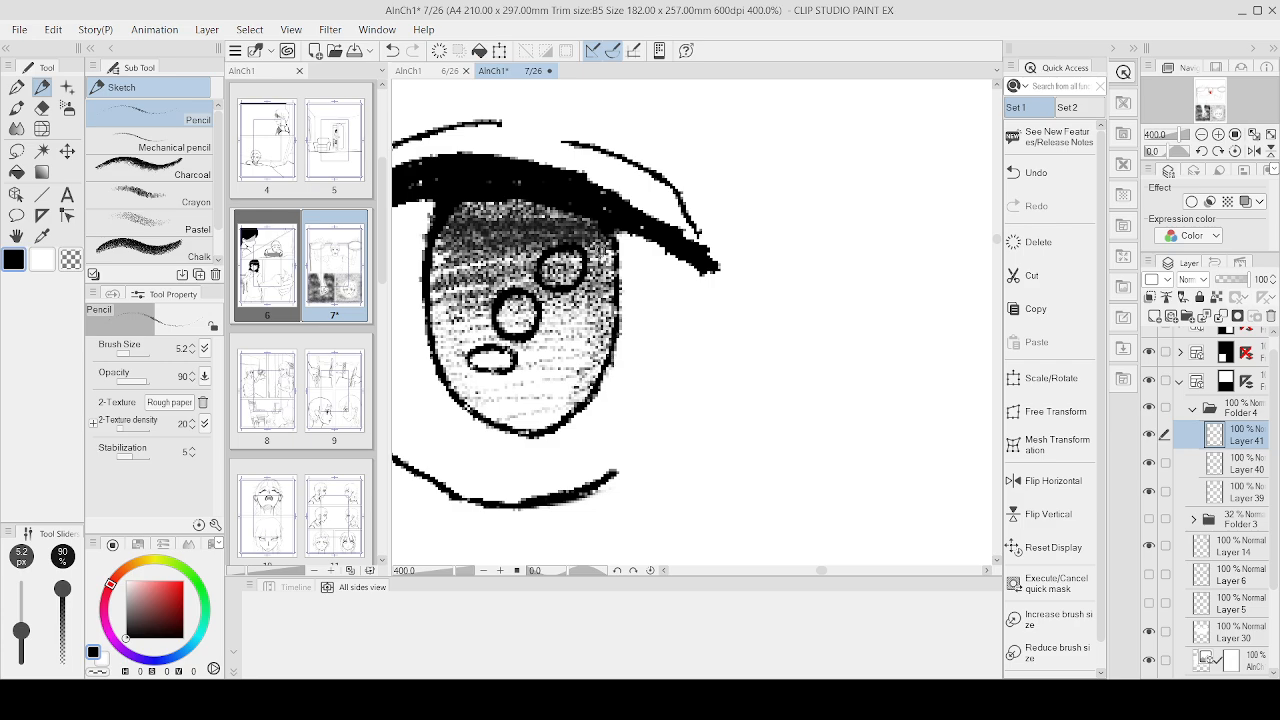
mouse_move(465, 256)
left_mouse_down()
mouse_move(442, 320)
mouse_move(450, 385)
left_mouse_up()
scroll(546, 381, "down", 2)
scroll(600, 377, "down", 3)
Step: Shade the second iris with the Pencil, dark under the lid and fading downward, and darken its inner edge
scroll(759, 354, "up", 3)
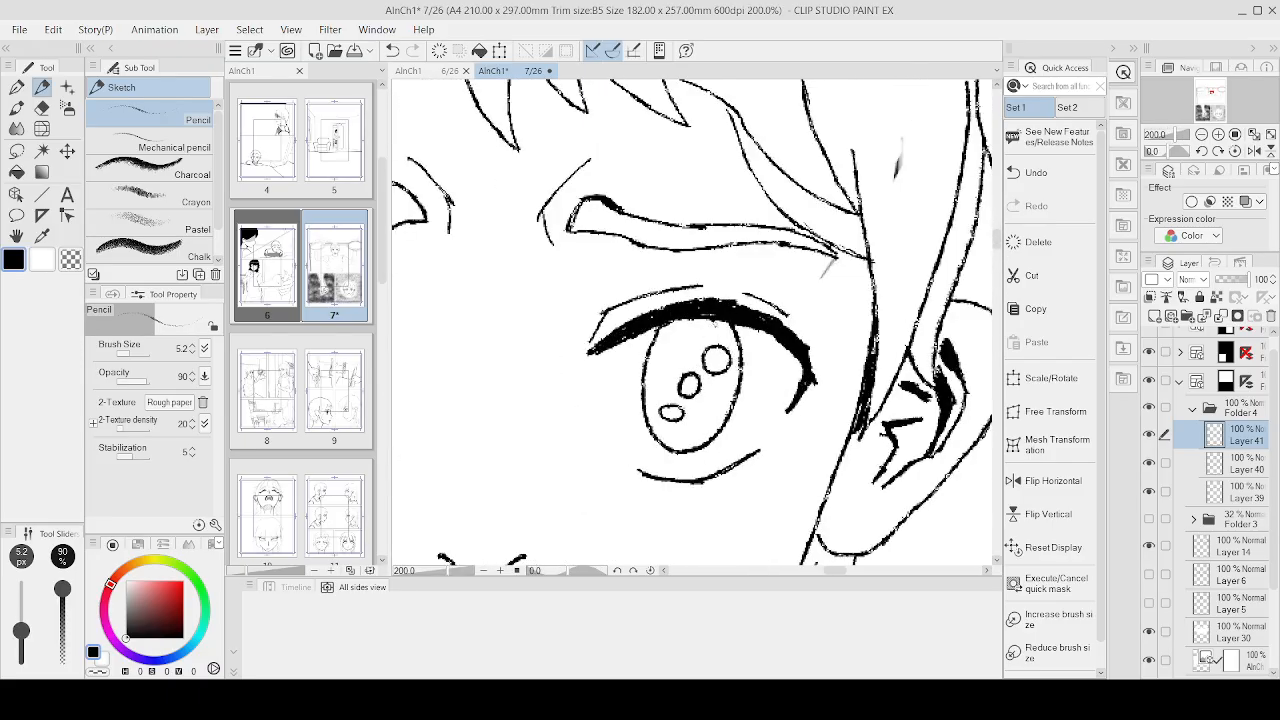
mouse_move(676, 322)
left_mouse_down()
mouse_move(716, 326)
mouse_move(664, 326)
mouse_move(720, 336)
mouse_move(680, 340)
mouse_move(730, 348)
mouse_move(660, 356)
mouse_move(738, 362)
mouse_move(660, 372)
mouse_move(720, 392)
mouse_move(660, 428)
mouse_move(694, 446)
left_mouse_up()
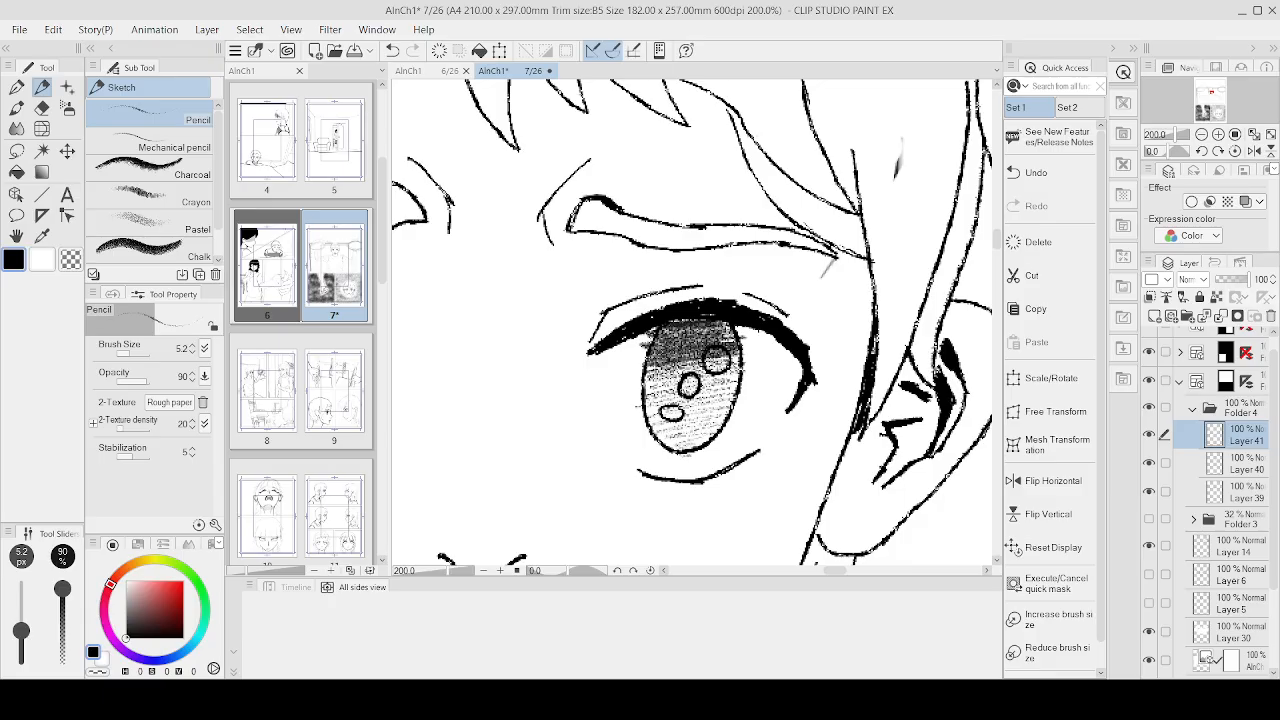
left_click_drag(676, 366, 636, 392)
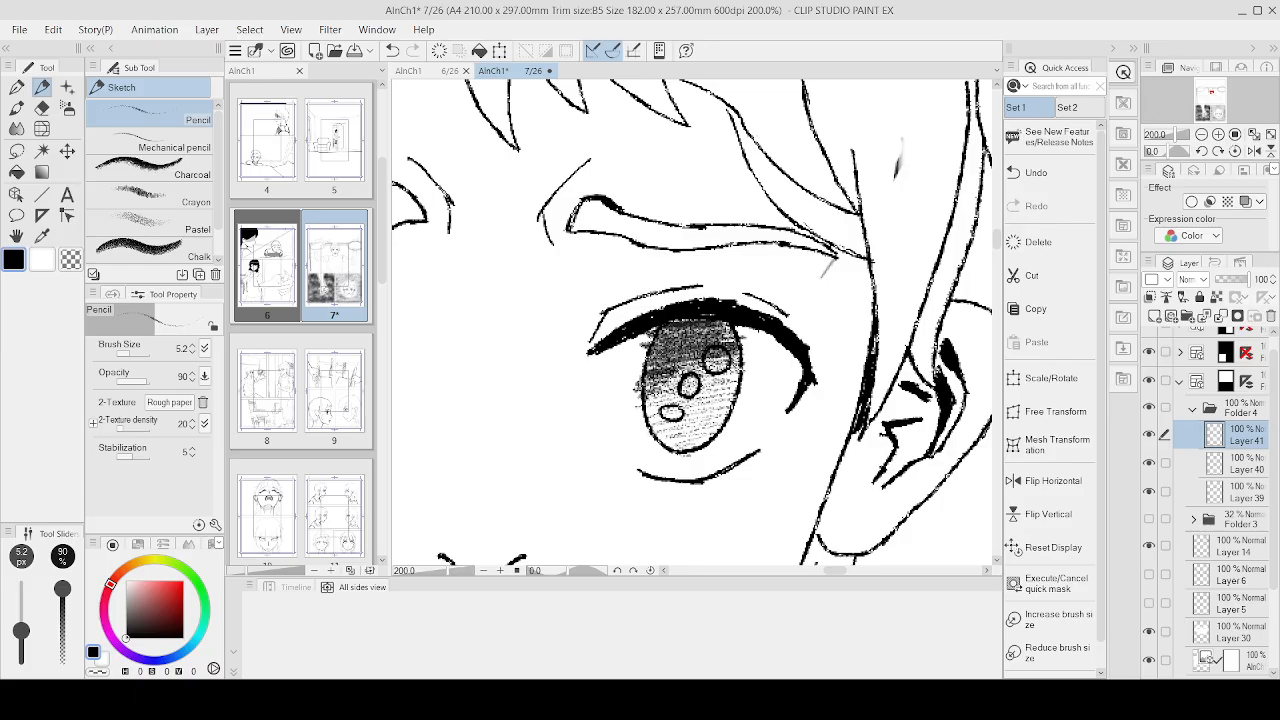
Step: Deepen the pencil shading across the upper and middle part of the second iris, around its highlight circles
mouse_move(700, 362)
left_mouse_down()
mouse_move(726, 372)
mouse_move(727, 405)
left_mouse_up()
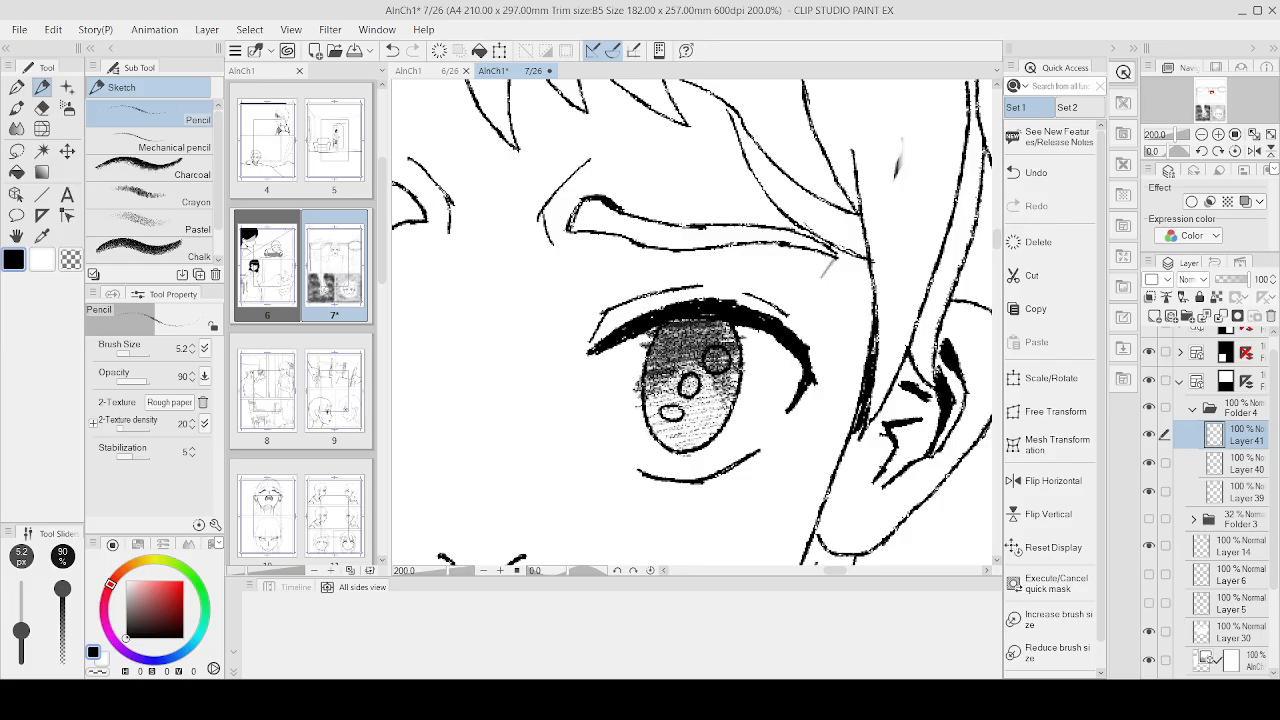
left_click_drag(735, 359, 696, 338)
left_click_drag(646, 383, 714, 388)
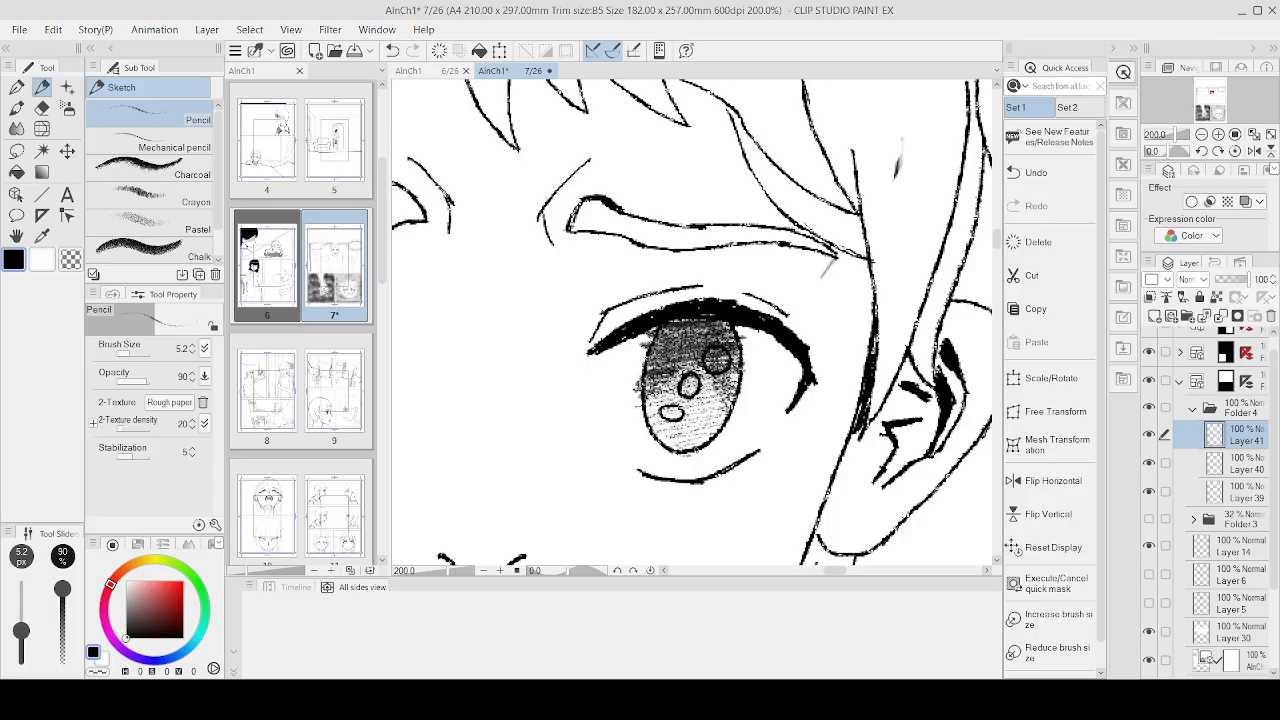
scroll(799, 437, "down", 4)
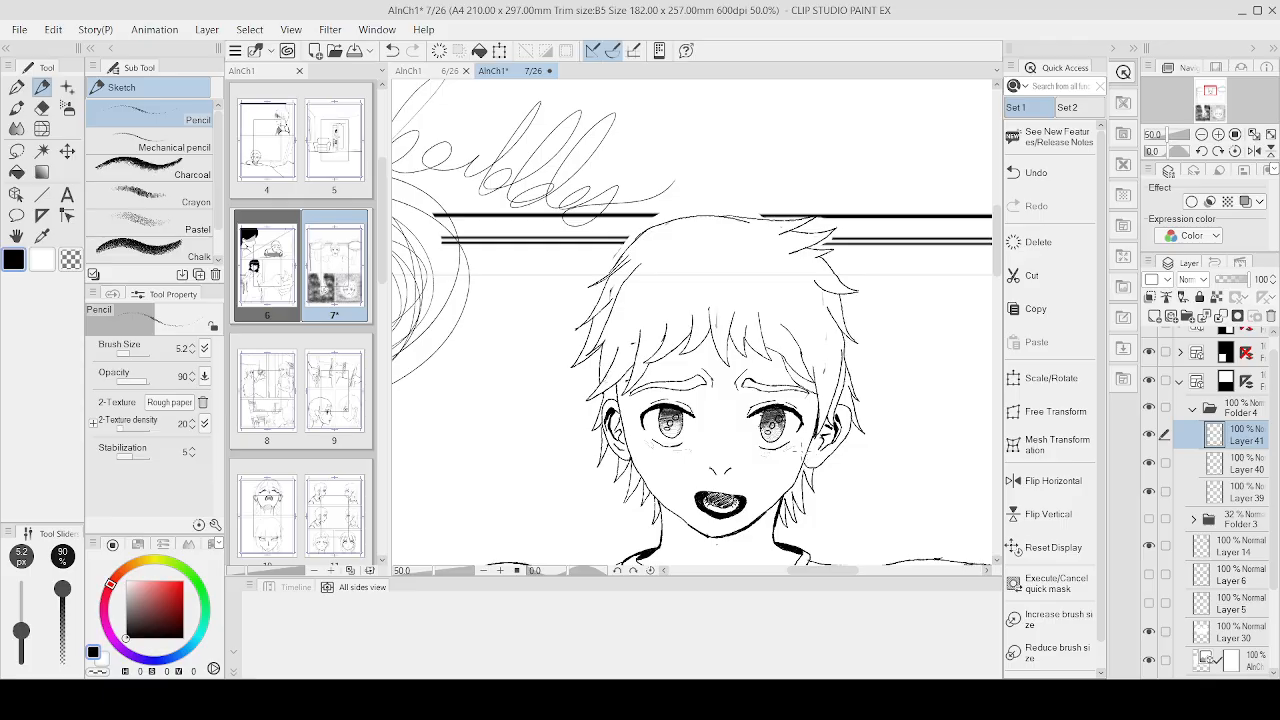
Step: Extend the pencil shading downward on both sides of the highlights in the first iris
scroll(704, 430, "up", 4)
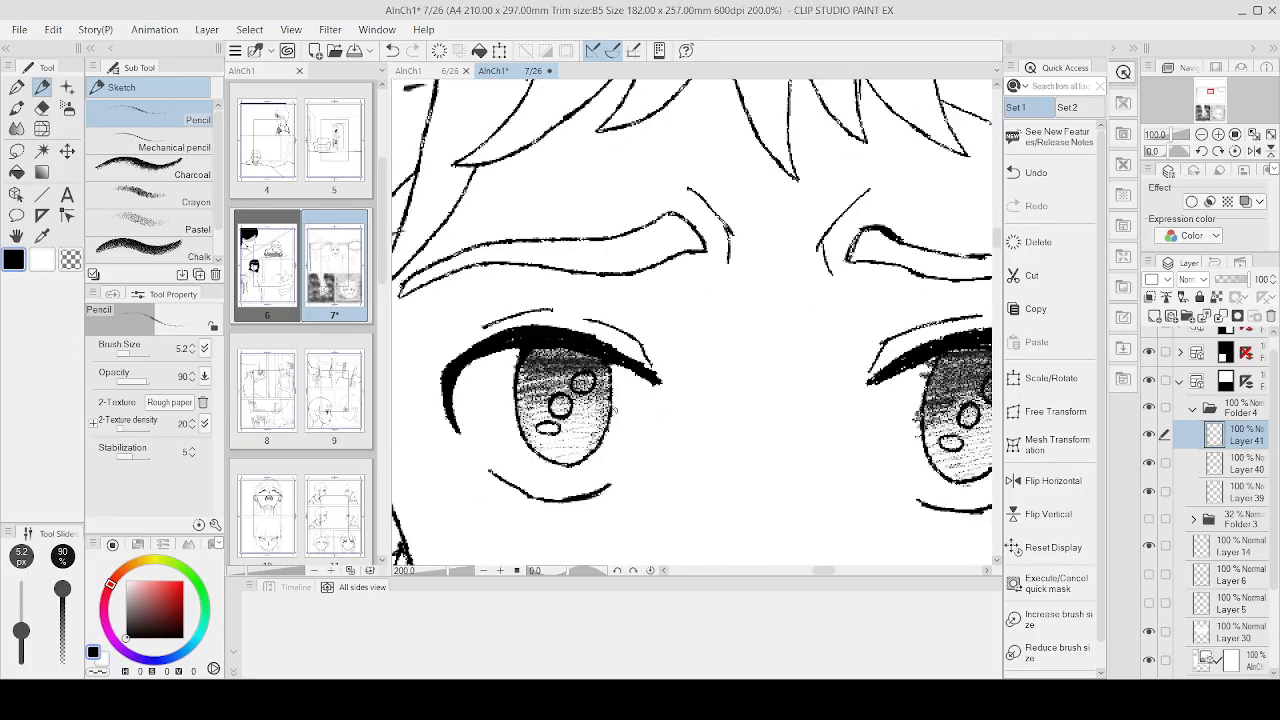
left_click_drag(587, 398, 593, 437)
left_click_drag(534, 402, 532, 426)
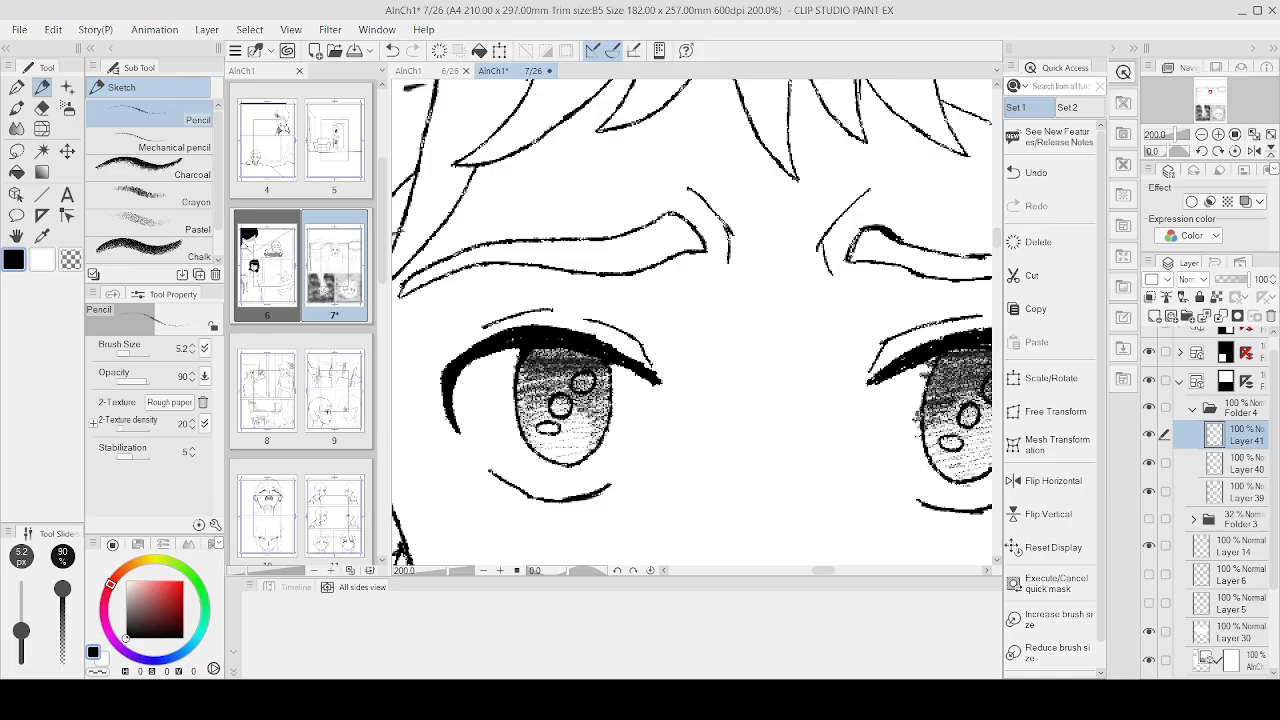
scroll(745, 445, "down", 3)
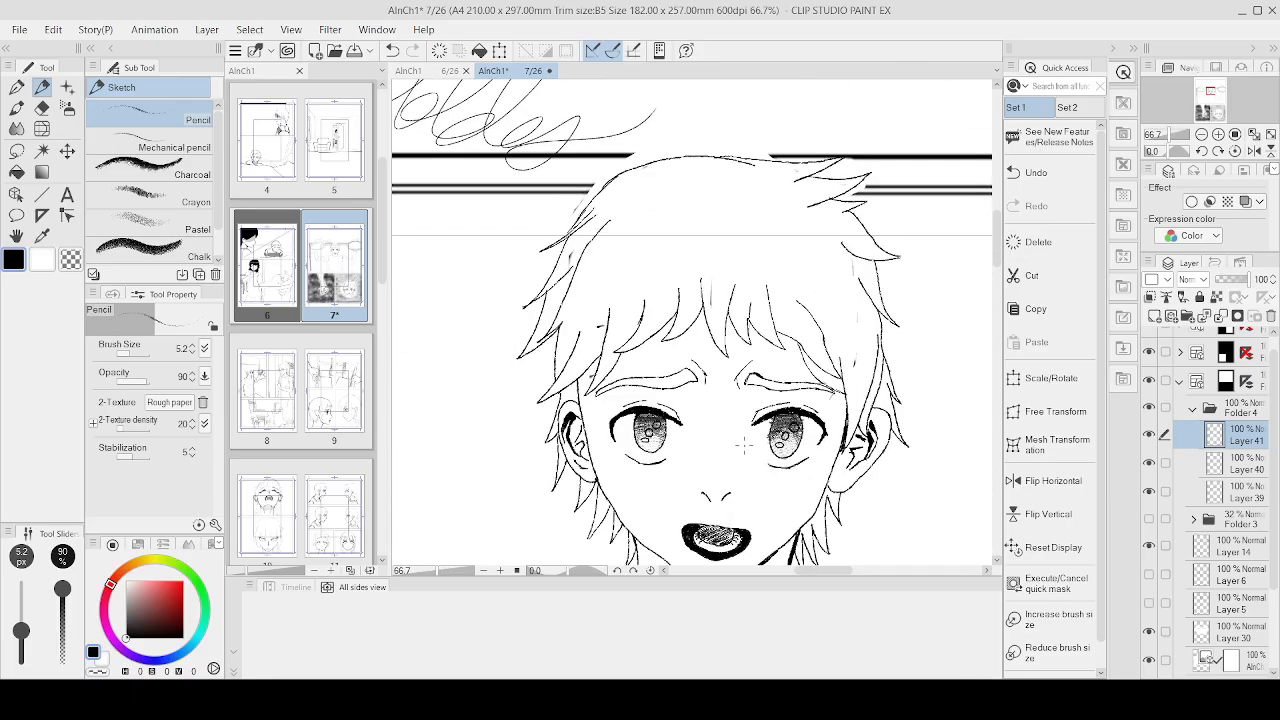
Step: Clear the pencil shading inside the two larger highlight circles of both irises with the 17.2 px Hard eraser
key("e")
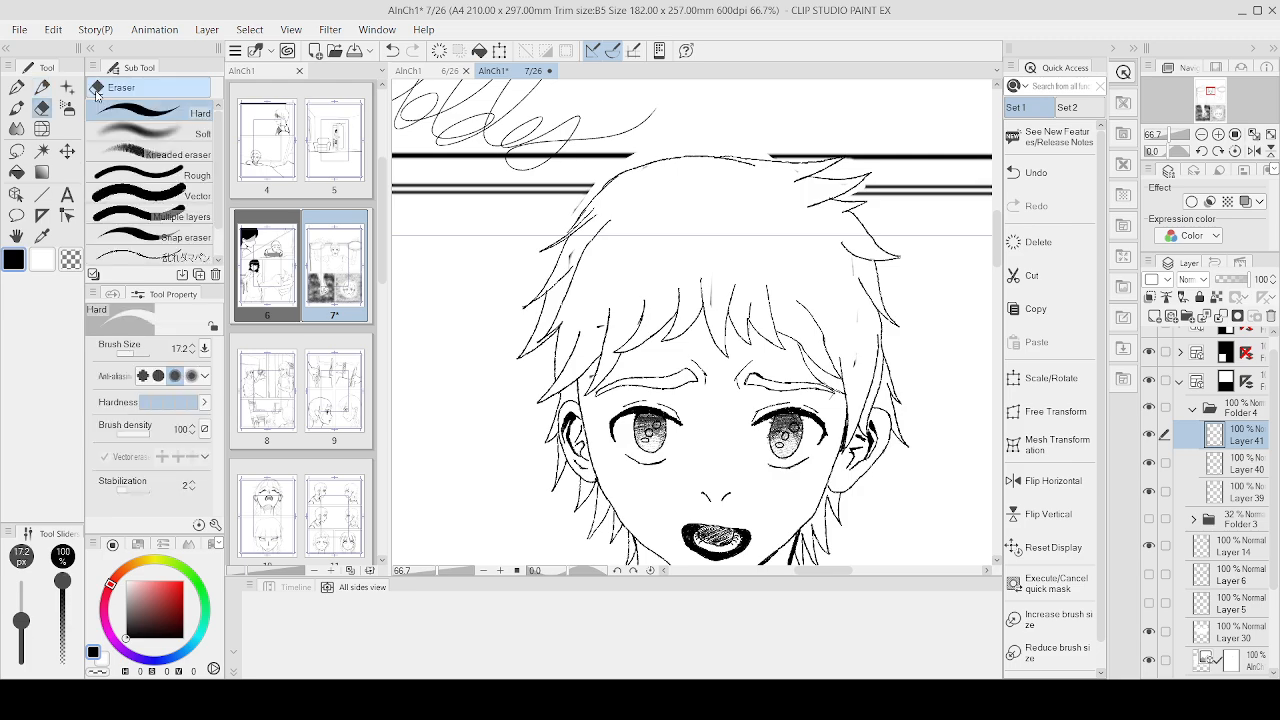
scroll(817, 432, "up", 5)
left_click_drag(621, 421, 615, 429)
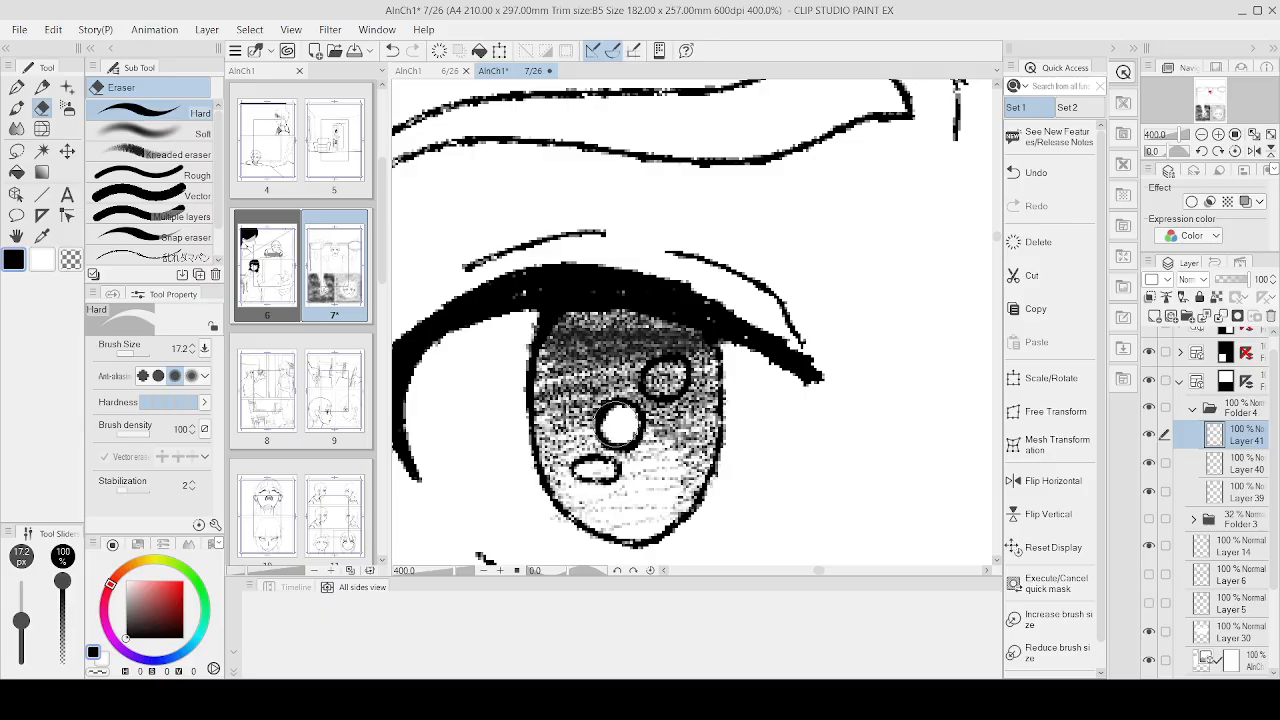
left_click_drag(671, 373, 664, 385)
scroll(747, 360, "down", 5)
scroll(858, 360, "up", 5)
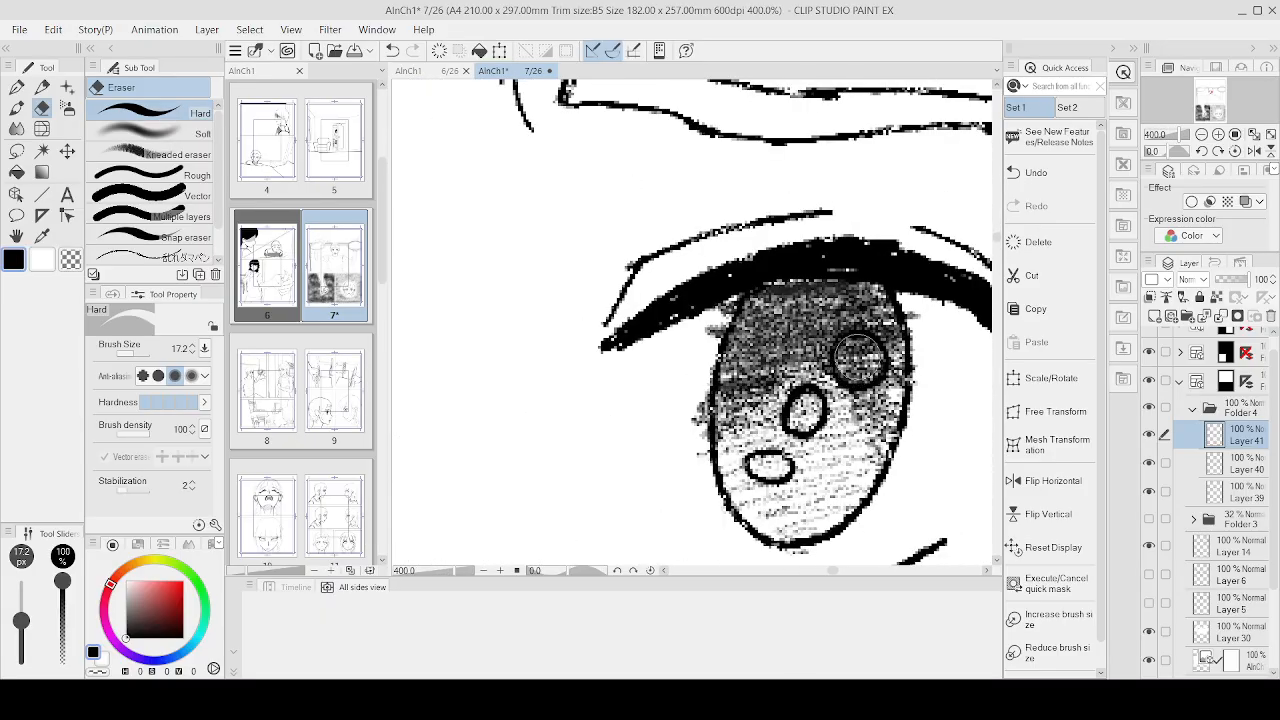
left_click_drag(850, 355, 860, 362)
left_click_drag(804, 406, 812, 414)
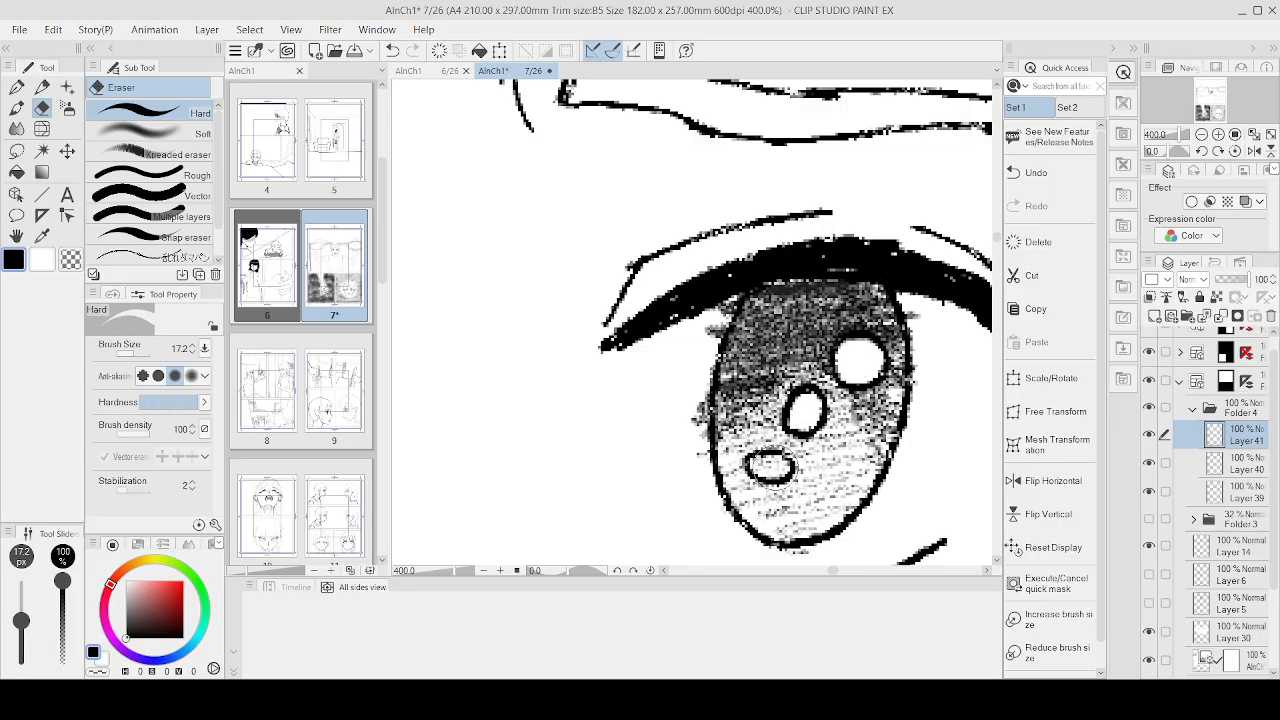
Step: Ink a dark pupil ring around the middle highlight in both irises with the 5.3 px しゃかペン
key("p")
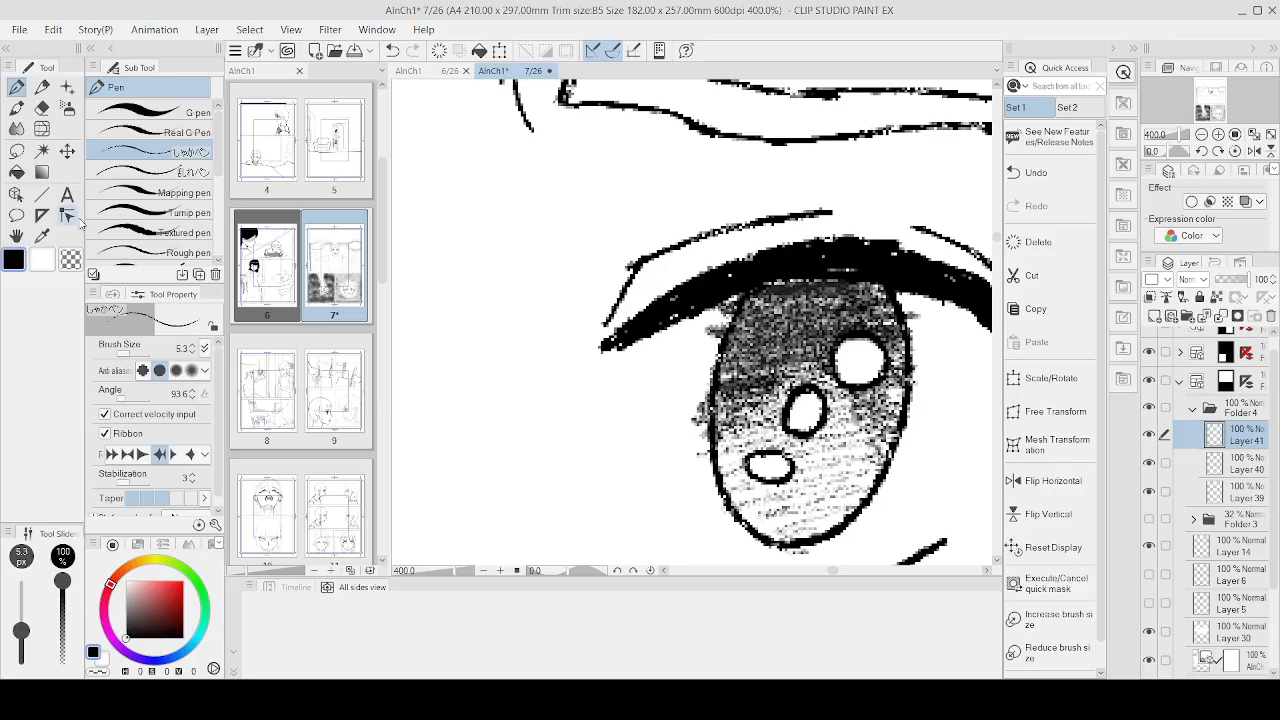
scroll(795, 395, "up", 4)
left_click_drag(757, 477, 880, 440)
scroll(790, 440, "down", 2)
mouse_move(790, 410)
left_mouse_down()
mouse_move(881, 348)
mouse_move(782, 492)
mouse_move(835, 405)
mouse_move(857, 460)
mouse_move(765, 475)
mouse_move(760, 425)
mouse_move(828, 390)
mouse_move(857, 440)
mouse_move(835, 400)
mouse_move(762, 459)
mouse_move(850, 448)
left_mouse_up()
scroll(852, 447, "down", 4)
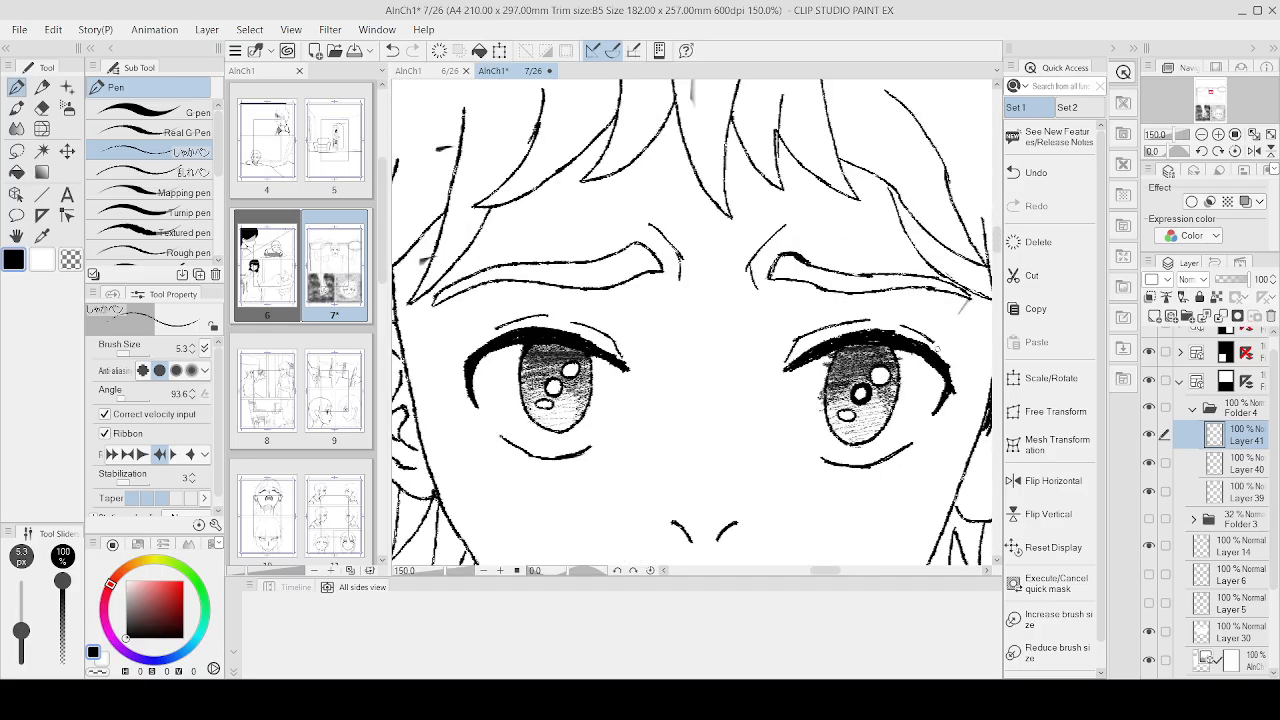
scroll(575, 340, "up", 4)
mouse_move(571, 343)
left_mouse_down()
mouse_move(532, 399)
mouse_move(539, 341)
mouse_move(588, 351)
mouse_move(582, 381)
mouse_move(517, 371)
mouse_move(530, 339)
mouse_move(592, 337)
mouse_move(604, 373)
left_mouse_up()
scroll(600, 375, "down", 8)
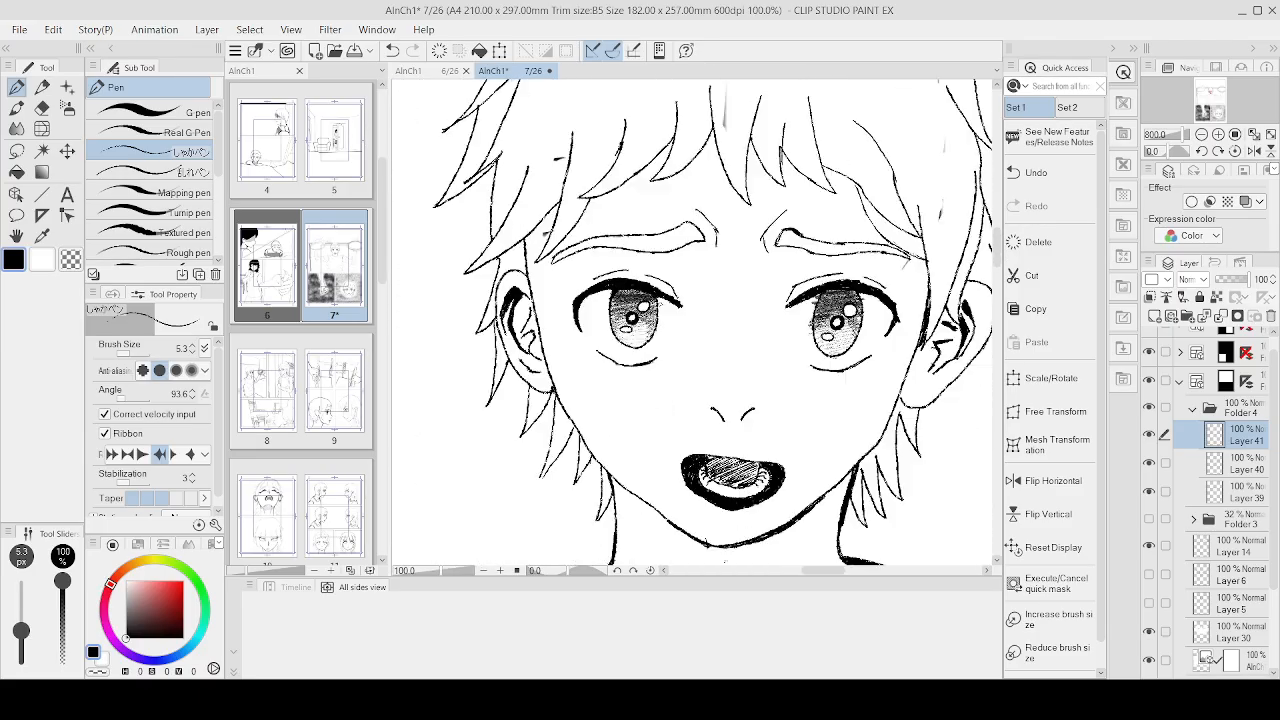
Step: Examine the finished eyes against the face, the whole figure and the page's top panel
scroll(661, 305, "down", 2)
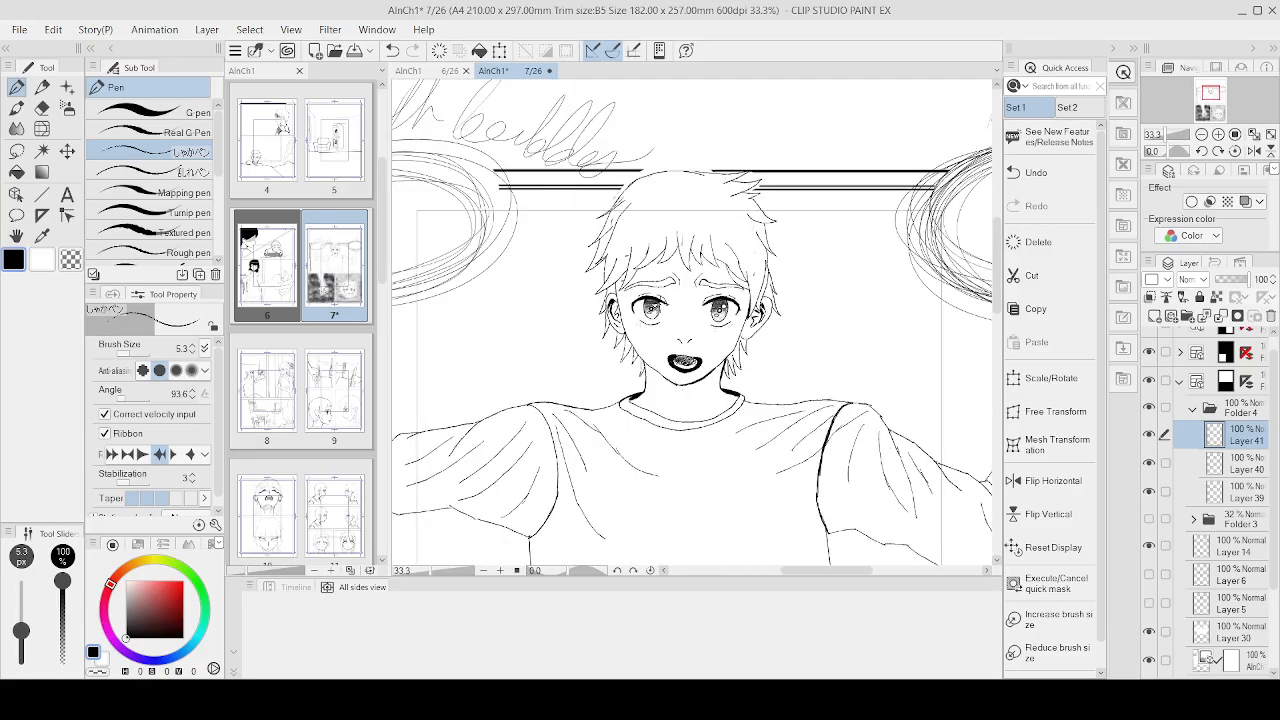
scroll(647, 290, "down", 1)
scroll(647, 290, "up", 4)
scroll(647, 290, "down", 4)
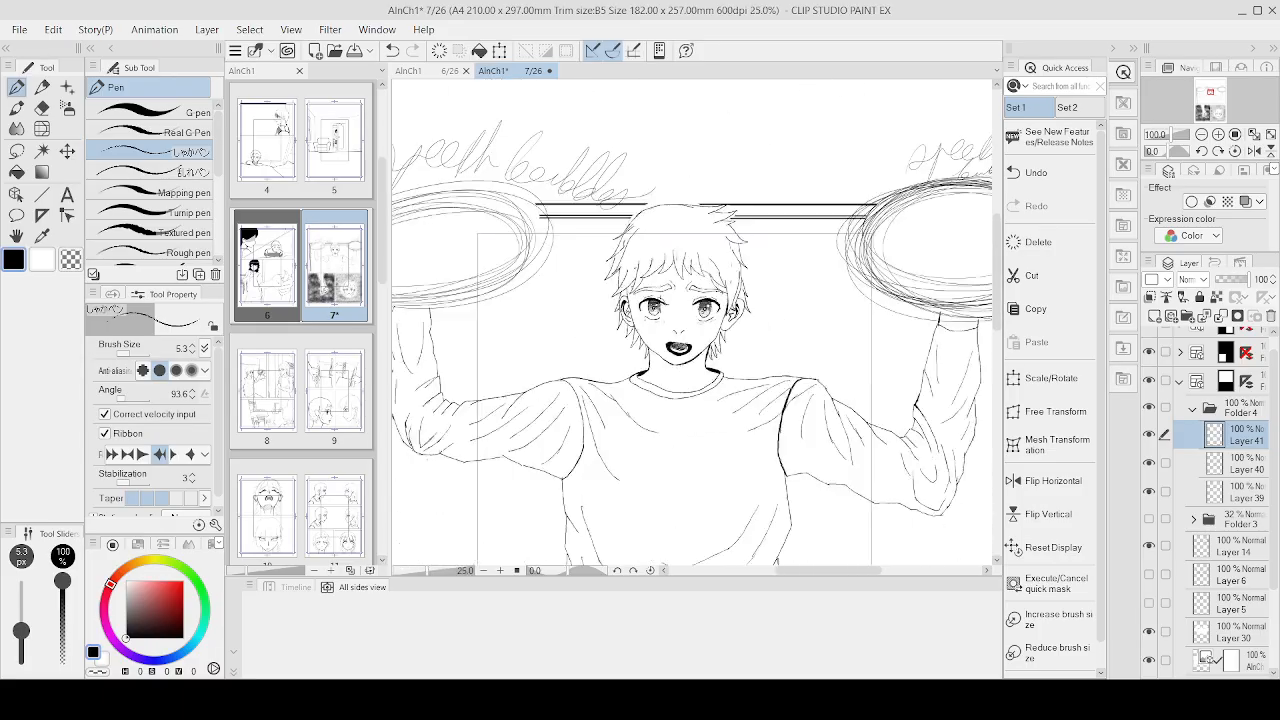
scroll(697, 327, "down", 3)
scroll(697, 327, "up", 2)
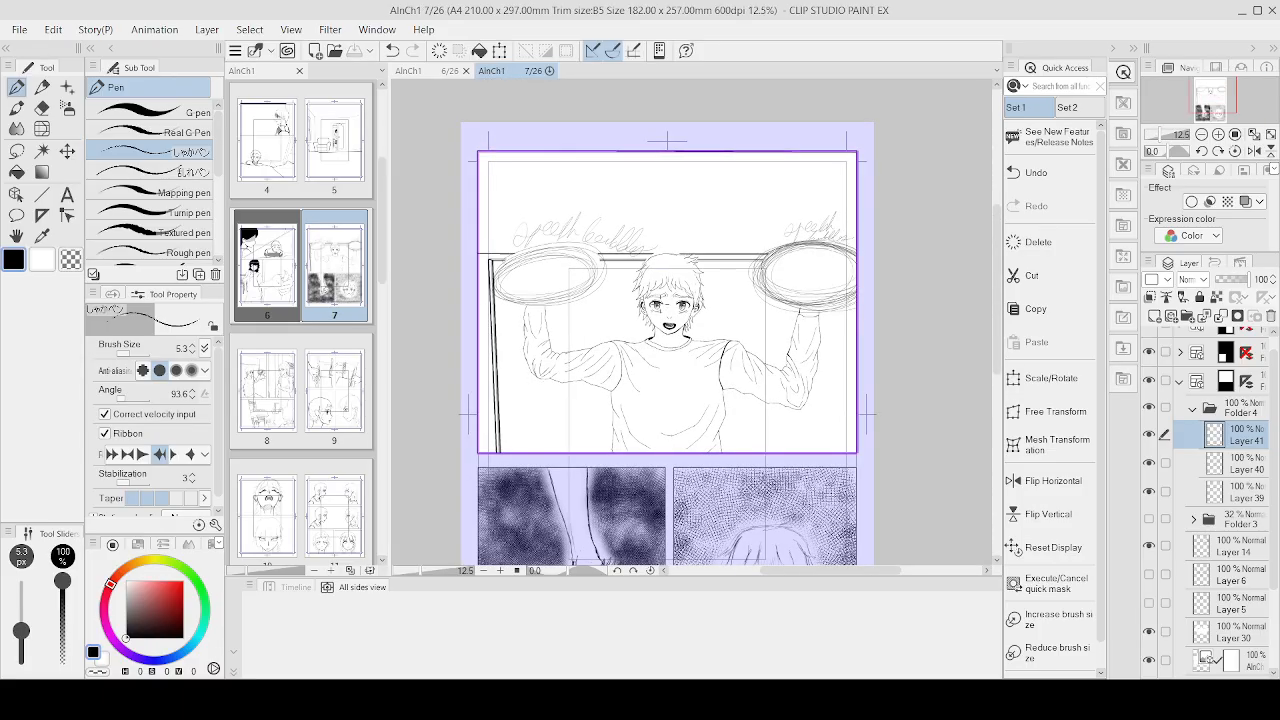
scroll(659, 303, "up", 5)
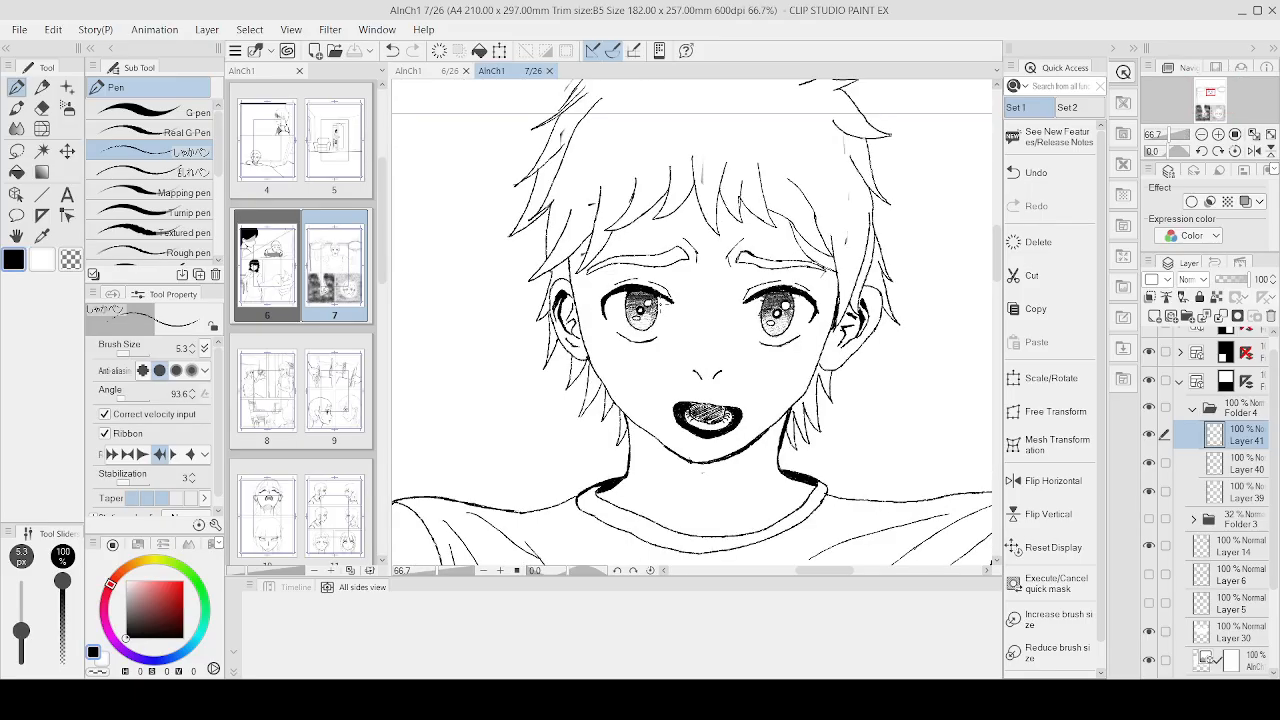
scroll(697, 322, "down", 2)
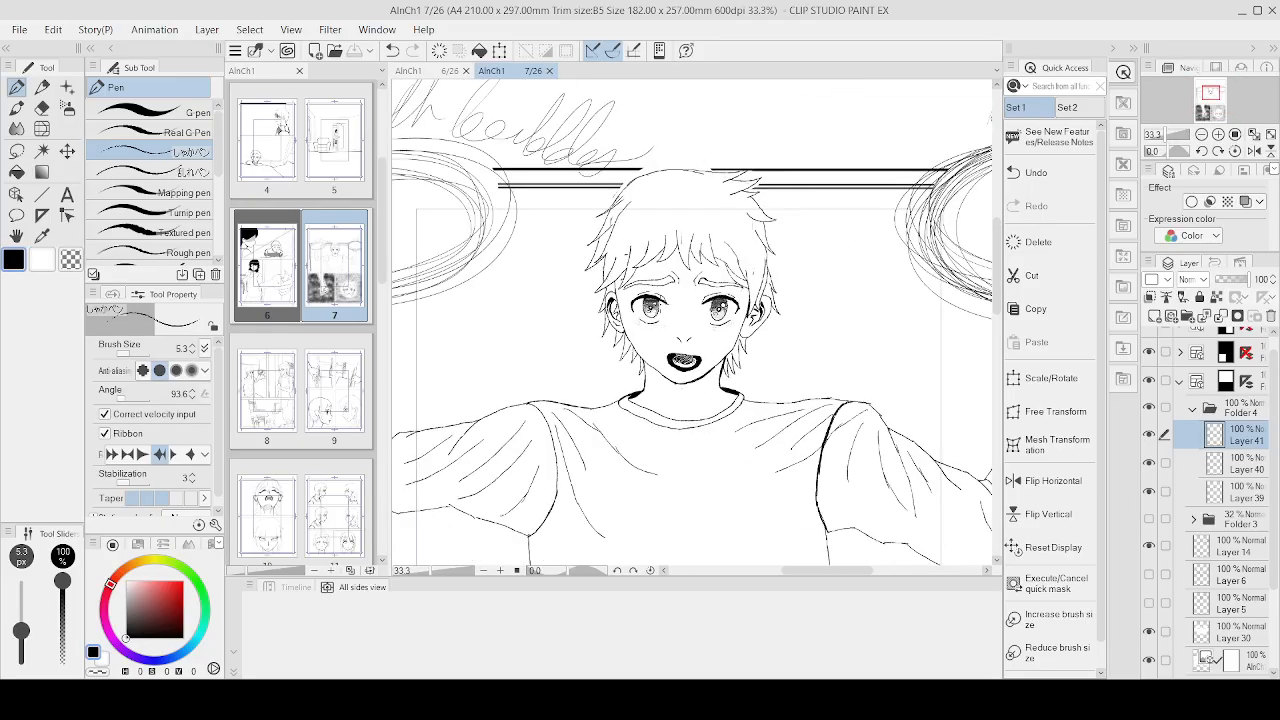
scroll(697, 322, "down", 2)
scroll(697, 322, "up", 1)
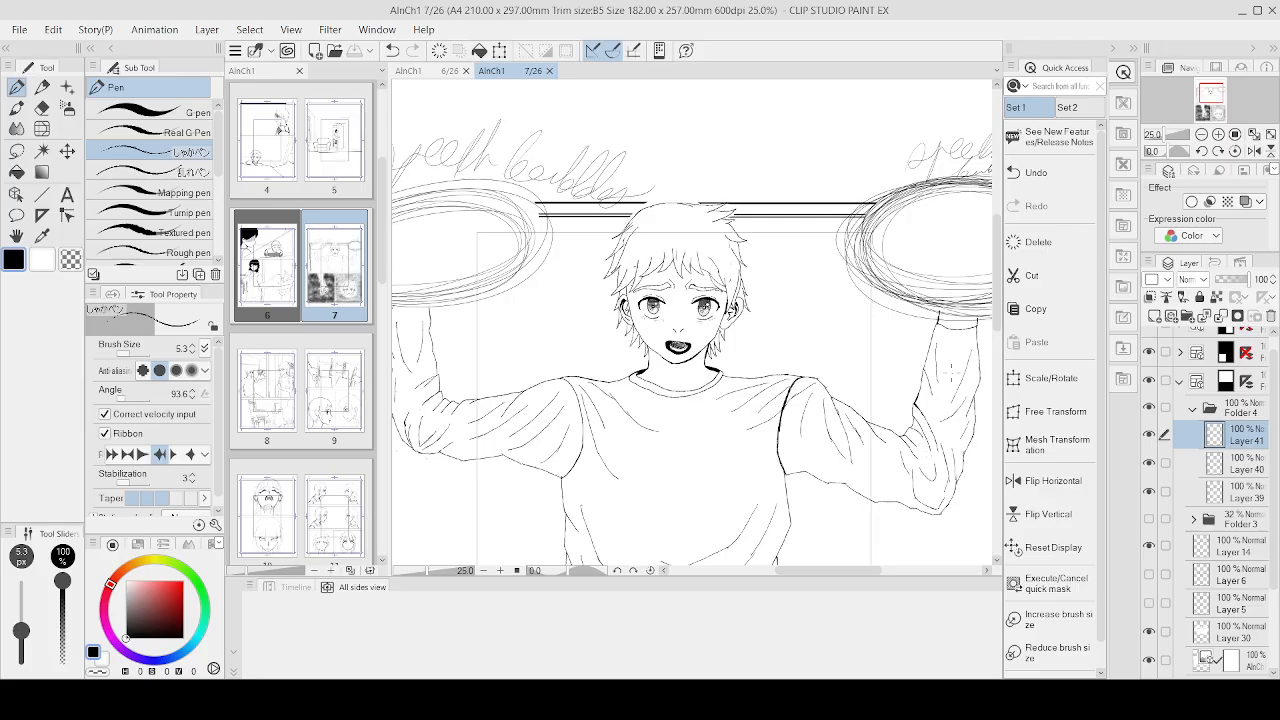
Step: Try a short ink stroke under the elbow of the raised arm on the picture's right, undo it, and save the page
left_click_drag(884, 510, 898, 511)
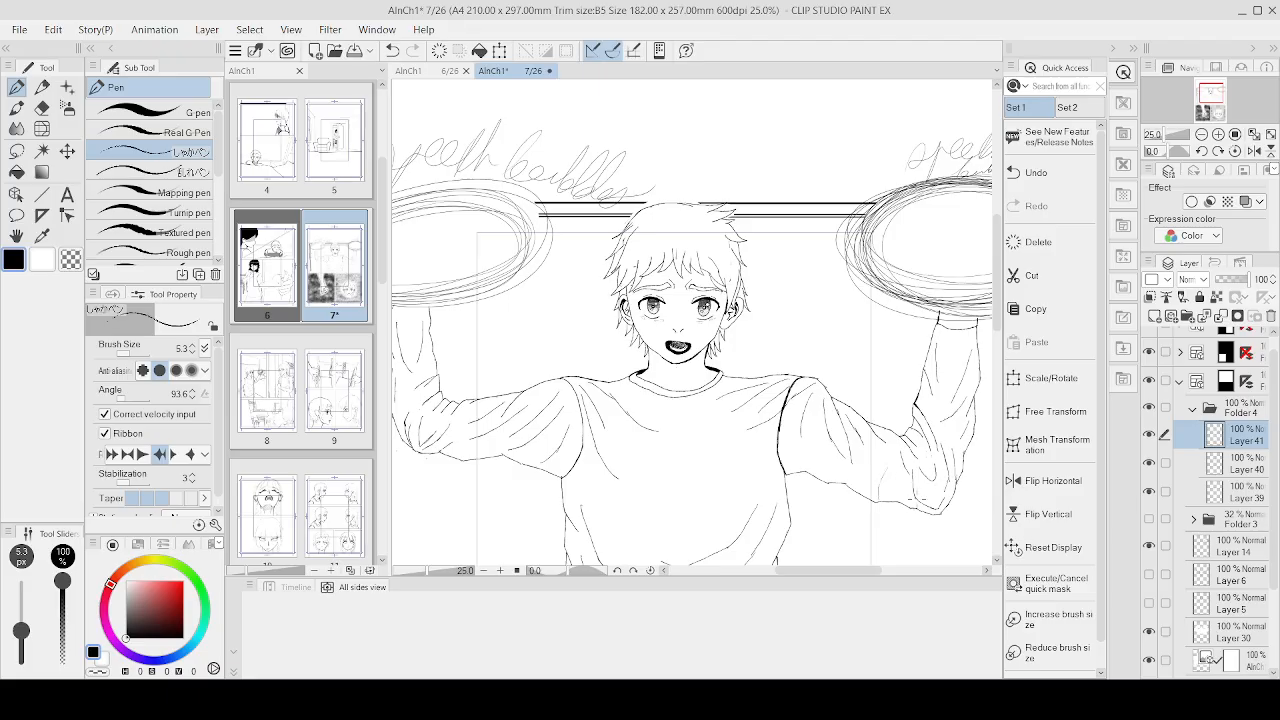
key("ctrl+z")
key("ctrl+s")
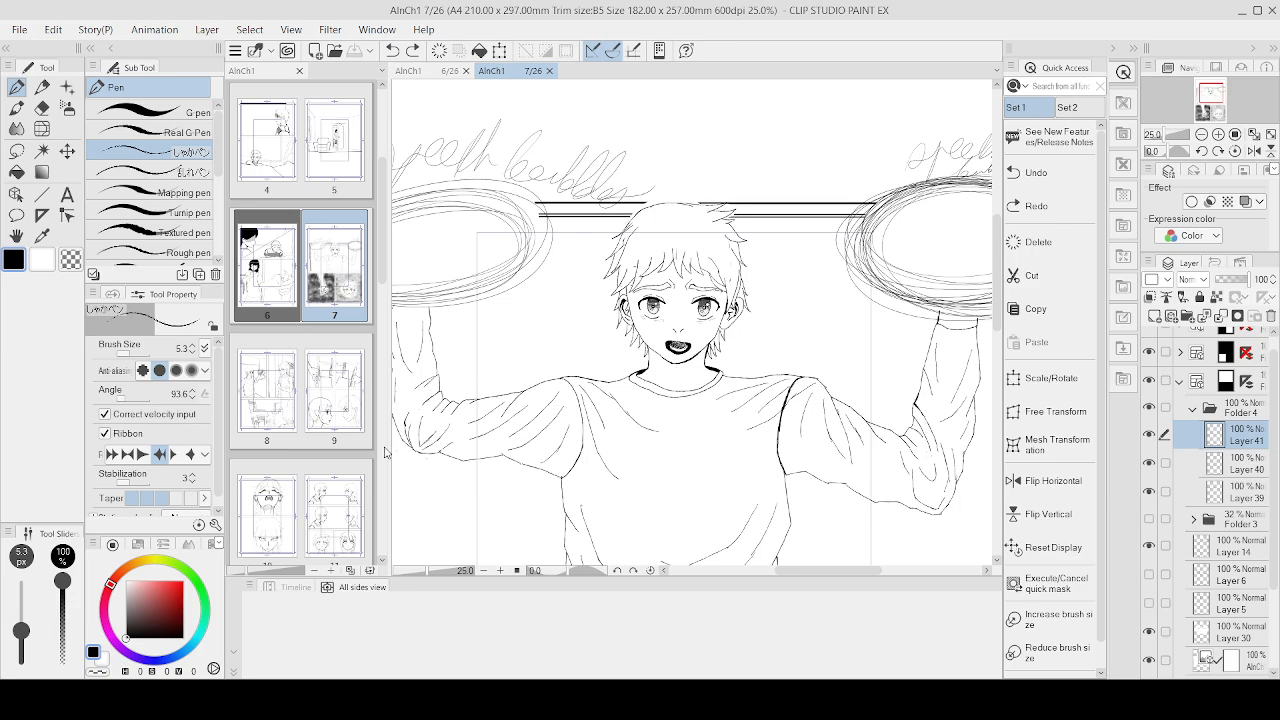
Step: Toggle the figure layers' visibility to find the sleeve line art, make Layer 40 active, and save the page
scroll(847, 379, "up", 5)
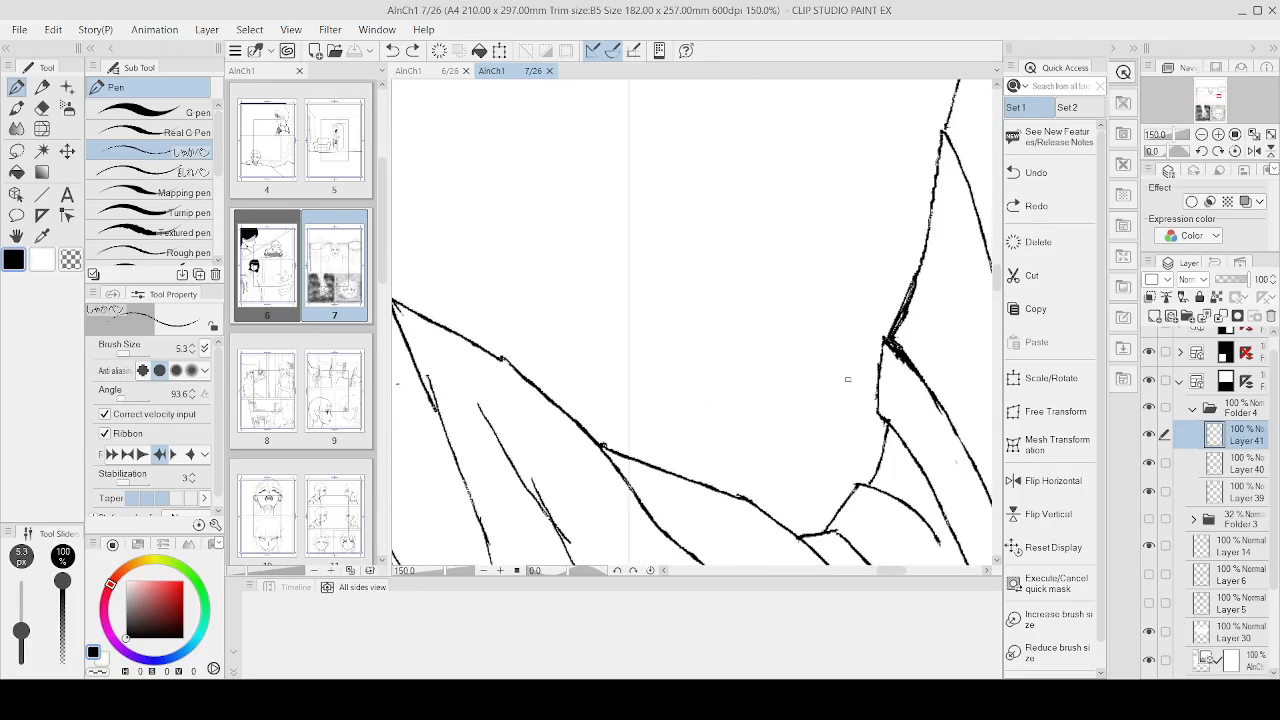
left_click(1164, 491)
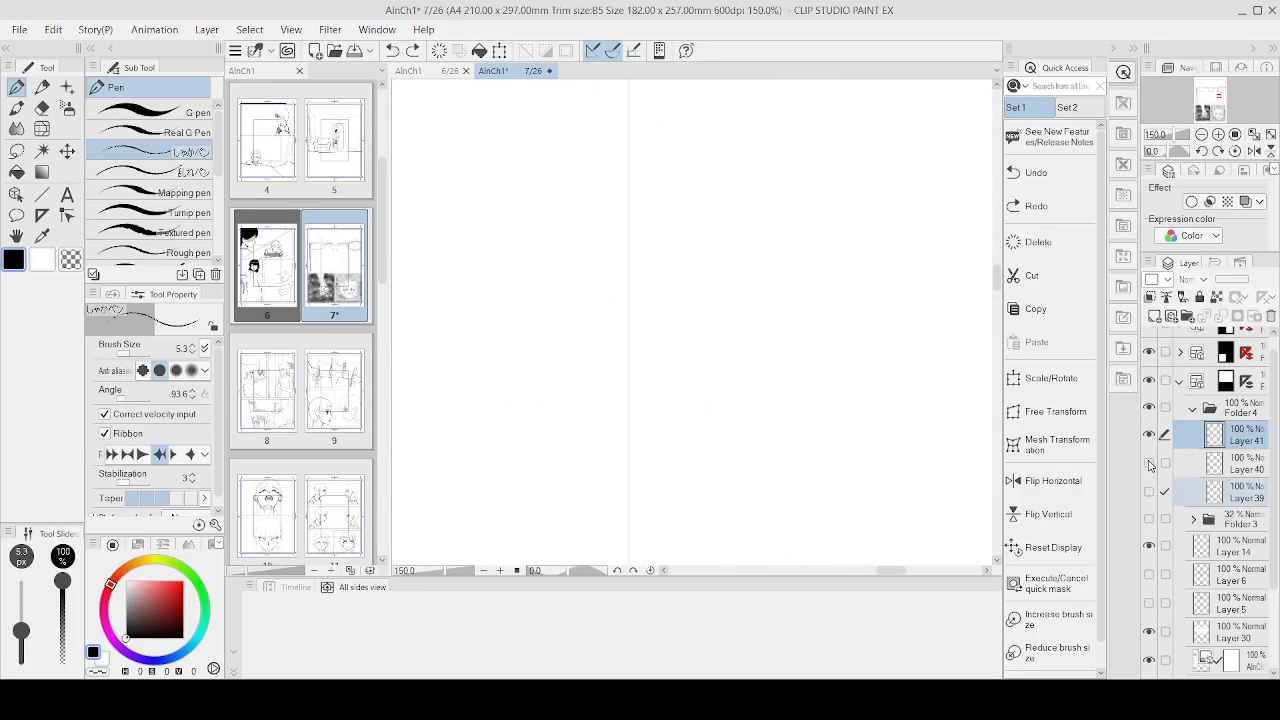
key("ctrl+minus")
key("ctrl+minus")
key("ctrl+minus")
left_click(1209, 467)
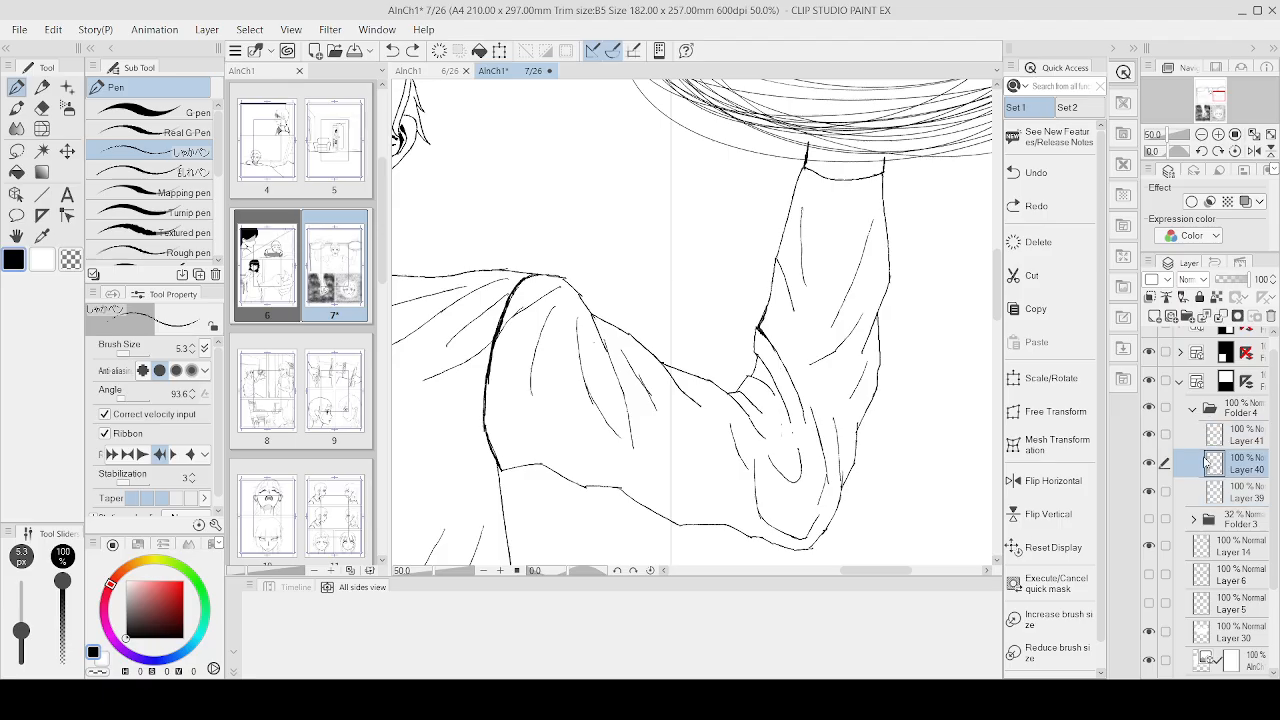
key("ctrl+s")
Step: Erase the sleeve outline and fold start at the inner elbow of the right-hand raised arm, and return to the pen
key("e")
scroll(830, 300, "up", 1)
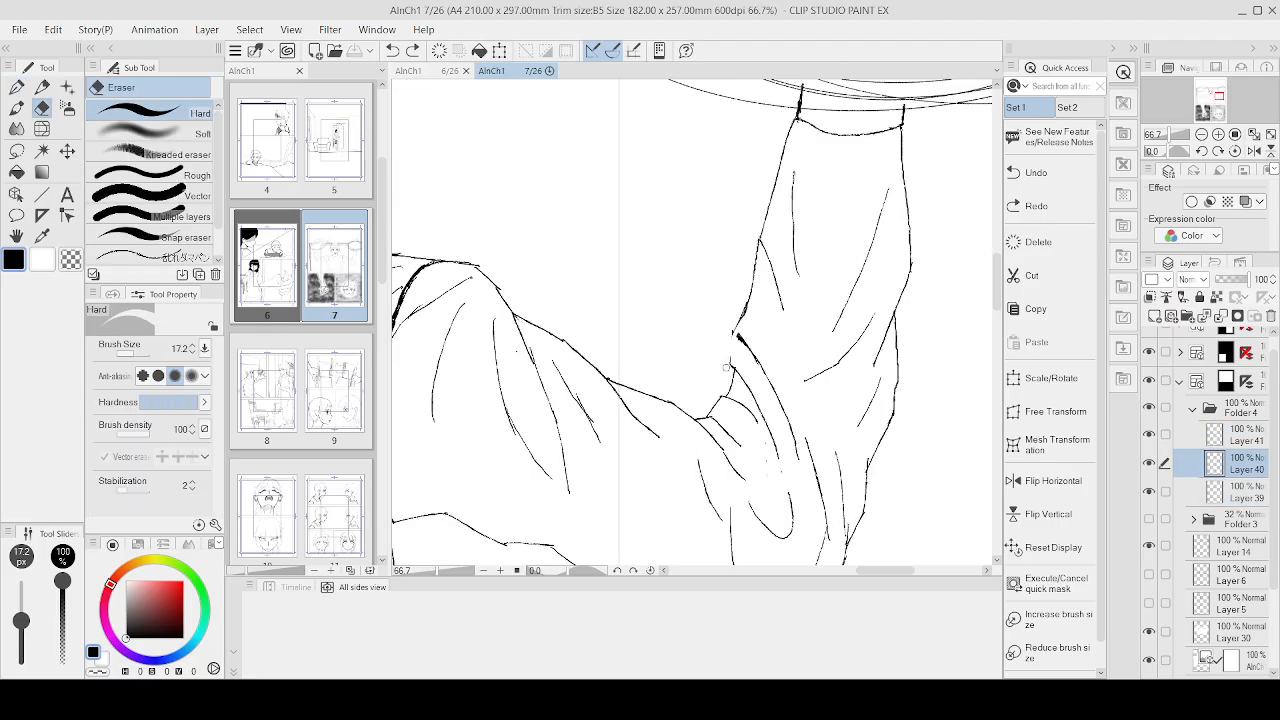
left_click_drag(726, 366, 746, 328)
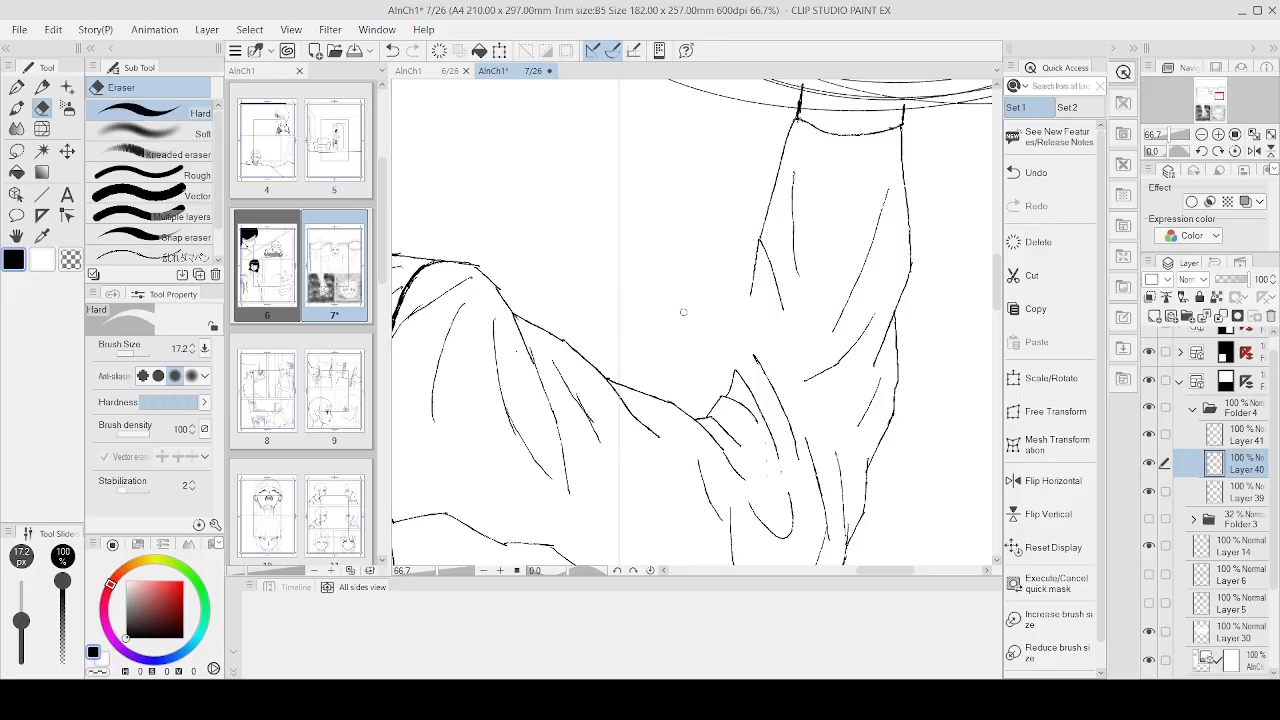
key("p")
Step: Try closing the inner-elbow gap with a direct pen outline meeting the fold line, and undo it
scroll(684, 312, "up", 1)
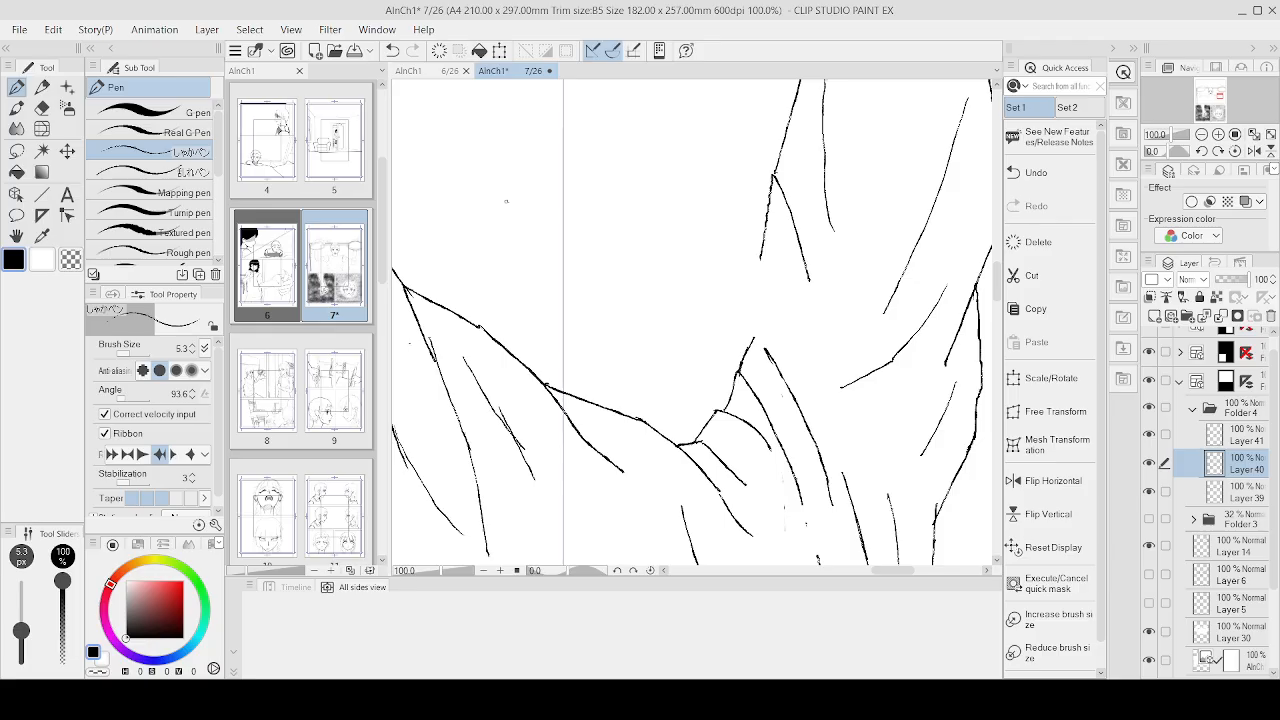
key("ctrl+z")
mouse_move(748, 346)
left_mouse_down()
mouse_move(755, 333)
mouse_move(776, 369)
left_mouse_up()
scroll(860, 220, "down", 5)
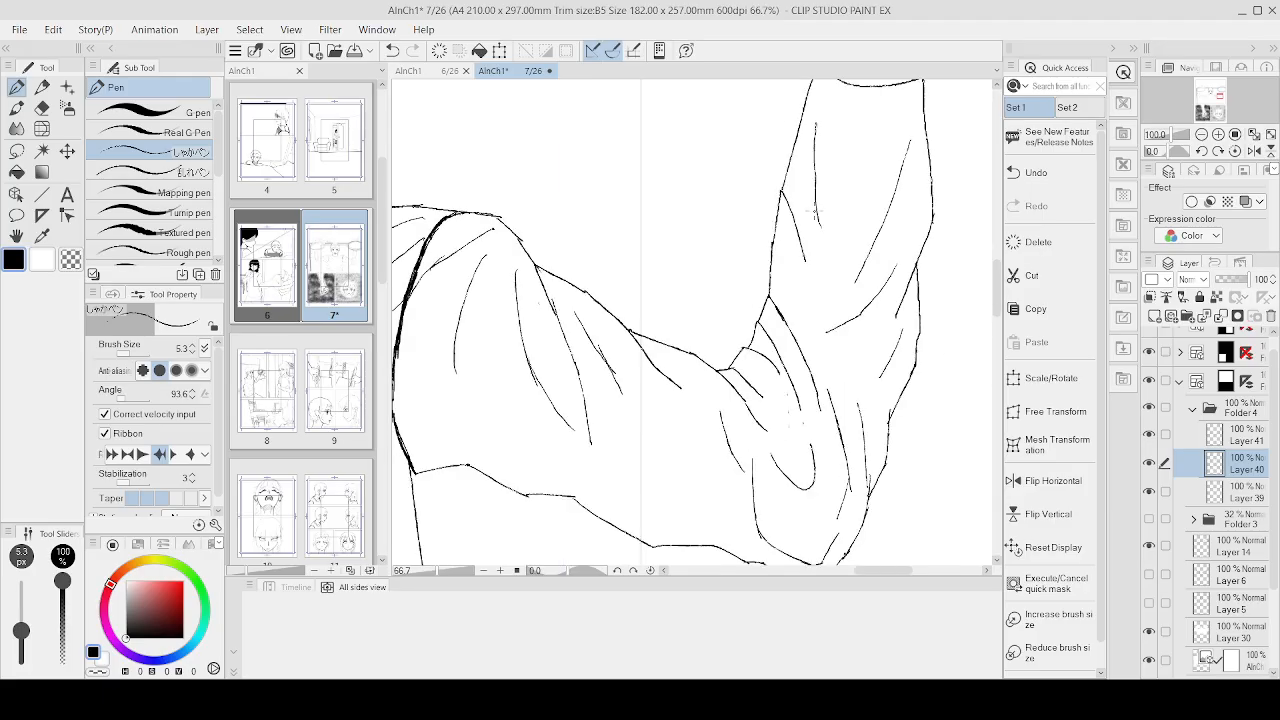
scroll(968, 340, "up", 5)
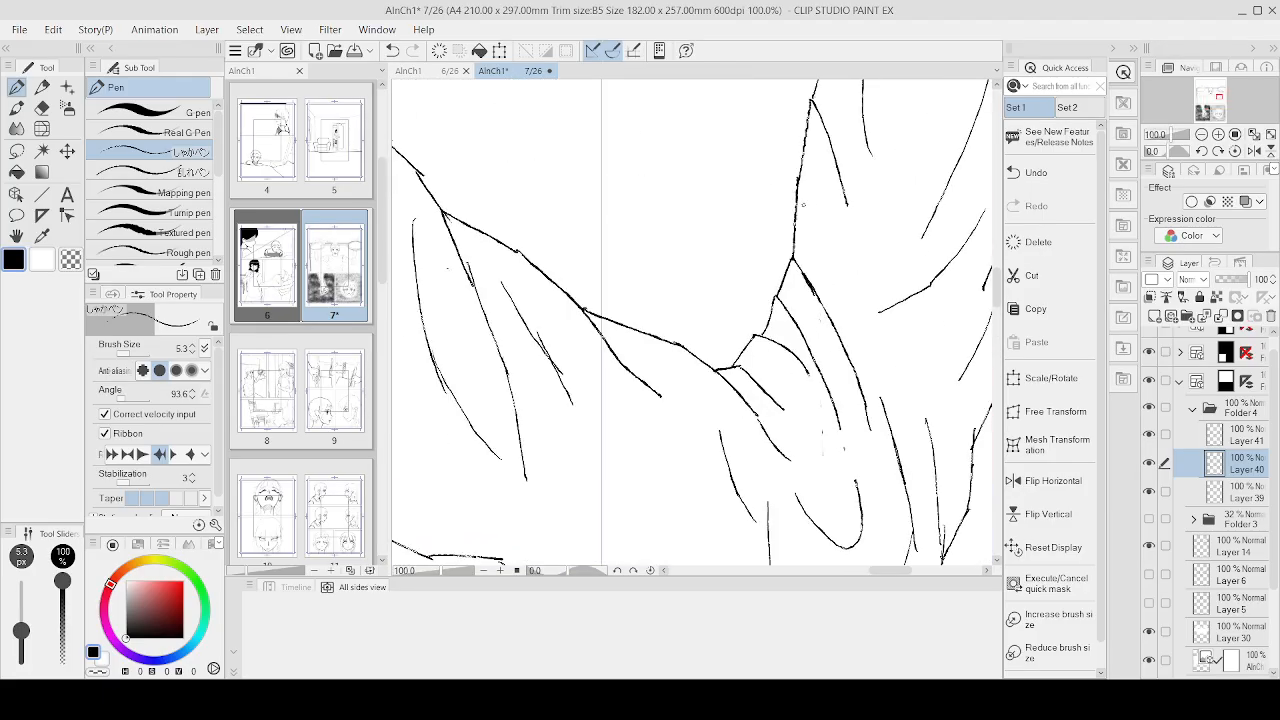
mouse_move(797, 190)
left_mouse_down()
mouse_move(768, 242)
mouse_move(796, 259)
left_mouse_up()
scroll(842, 218, "down", 5)
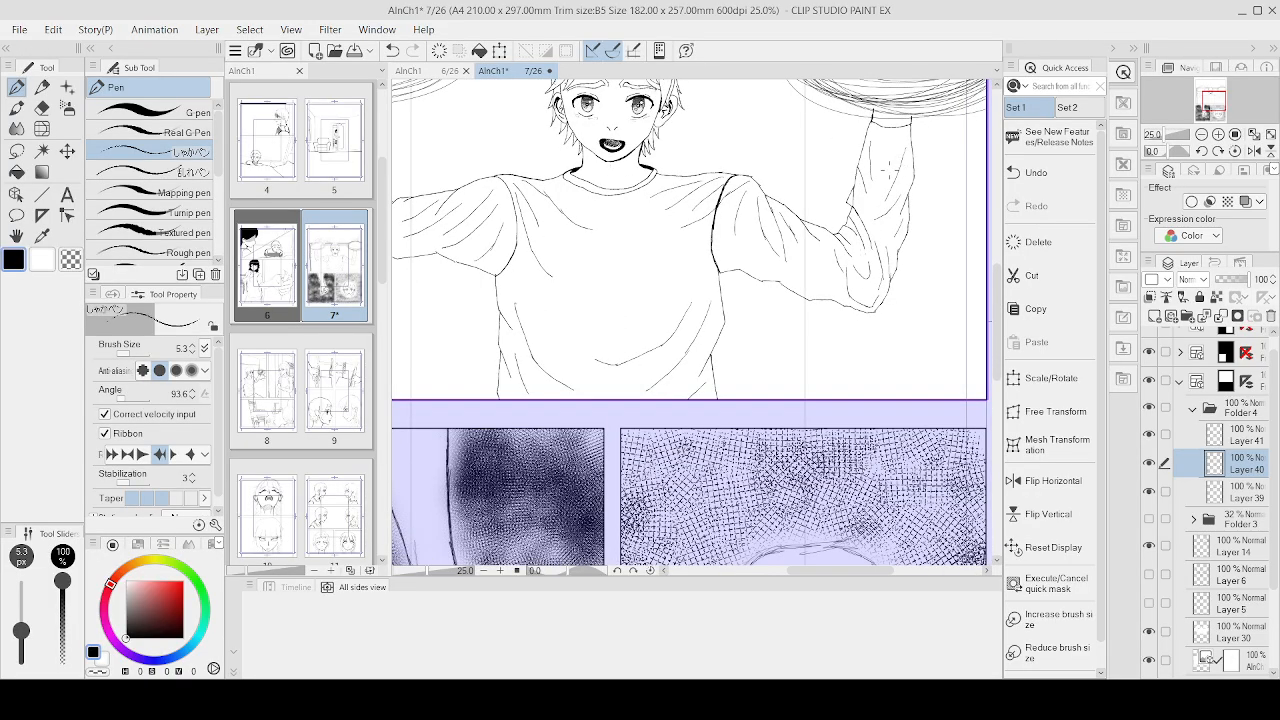
scroll(886, 178, "up", 2)
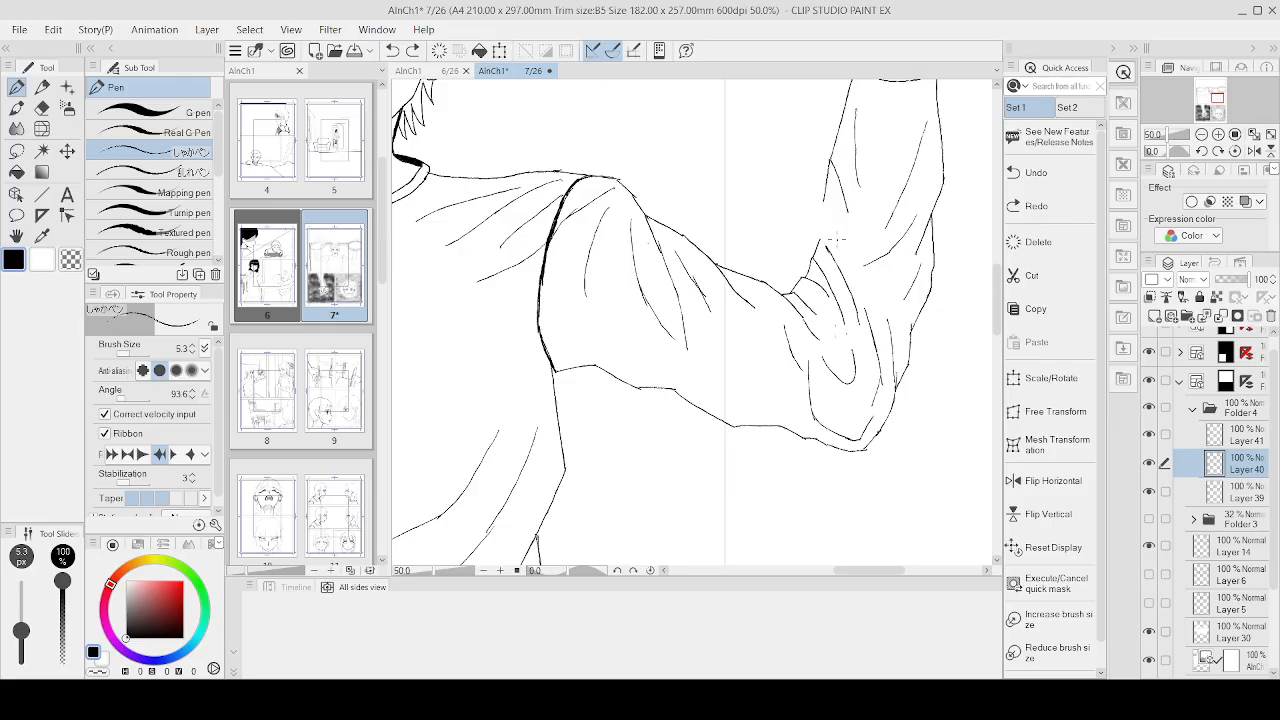
scroll(832, 240, "up", 2)
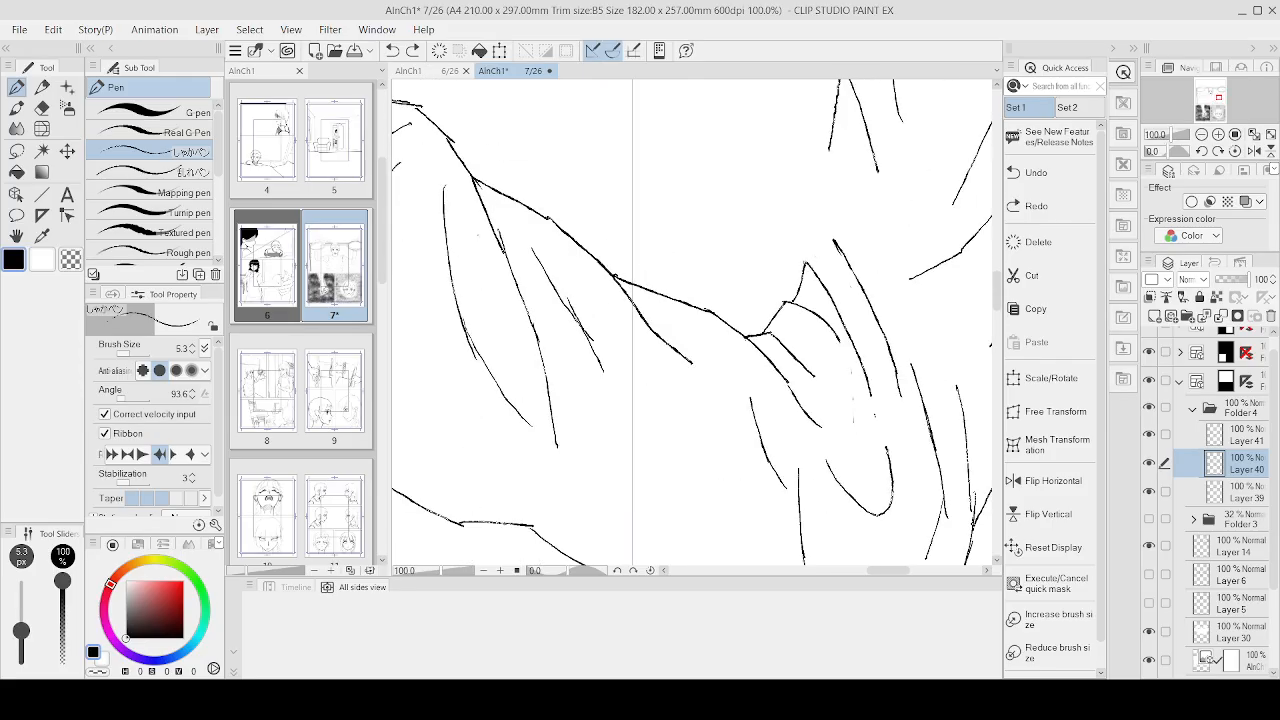
Step: Ink a new bulging, angular sleeve outline from the forearm down to the folds at the inner elbow
left_click_drag(798, 230, 842, 92)
scroll(842, 96, "down", 4)
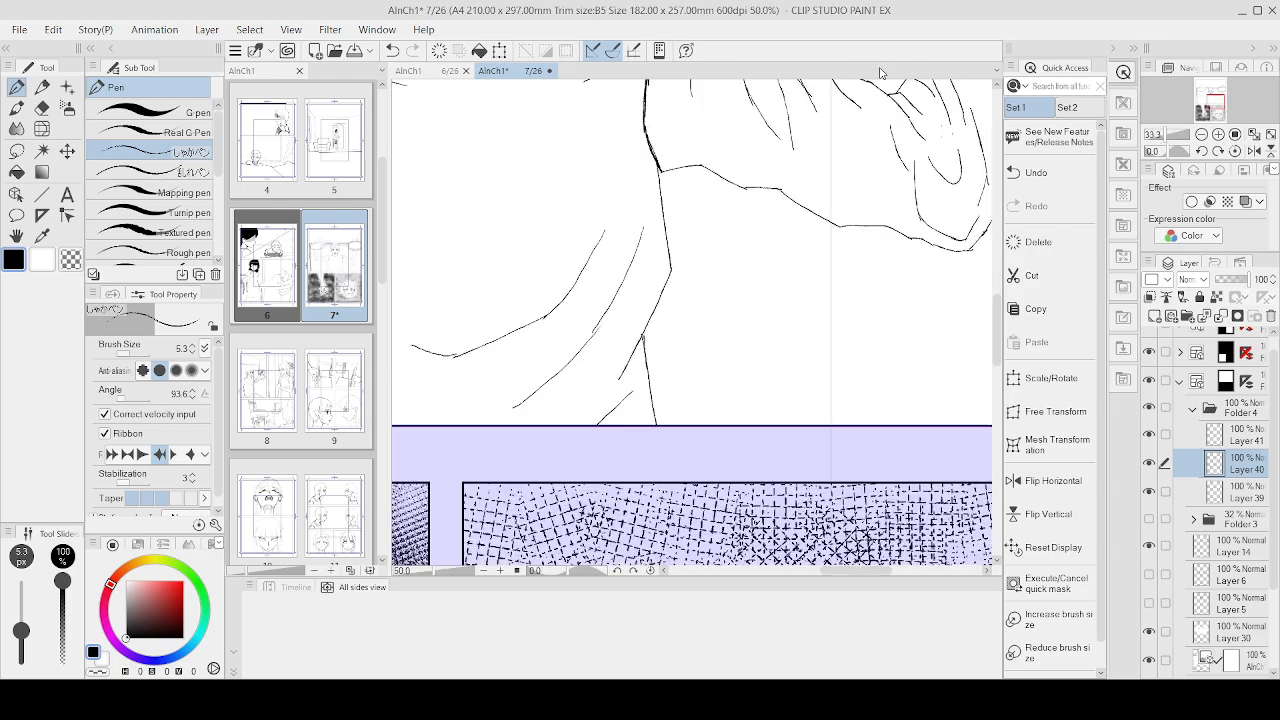
scroll(722, 321, "down", 3)
scroll(800, 228, "up", 7)
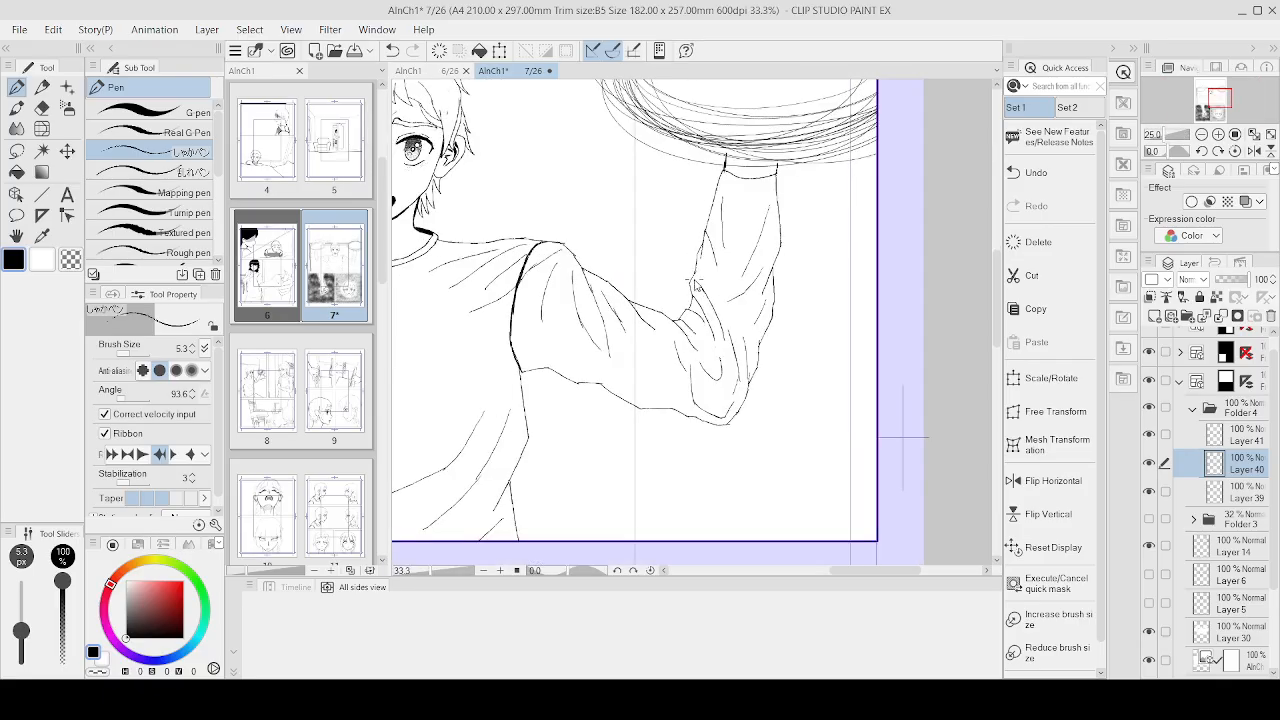
Step: Ink a slanted fold edge from the bottom of the new outline out to the lower elbow fold, redoing the first stroke
scroll(702, 250, "up", 2)
left_click_drag(688, 314, 654, 356)
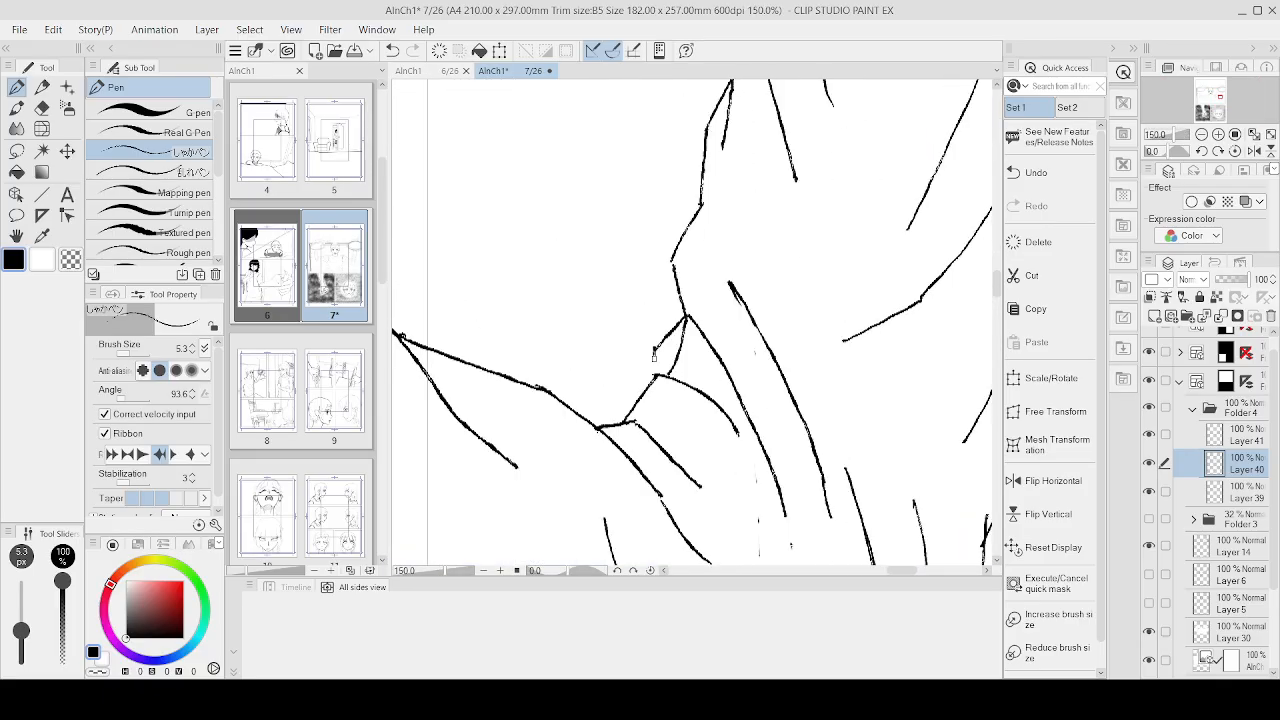
key("ctrl+z")
key("ctrl+z")
key("ctrl+z")
left_click_drag(686, 318, 643, 368)
Step: Erase the leftover line inside the new elbow fold and the upper part of the adjoining fold line
key("e")
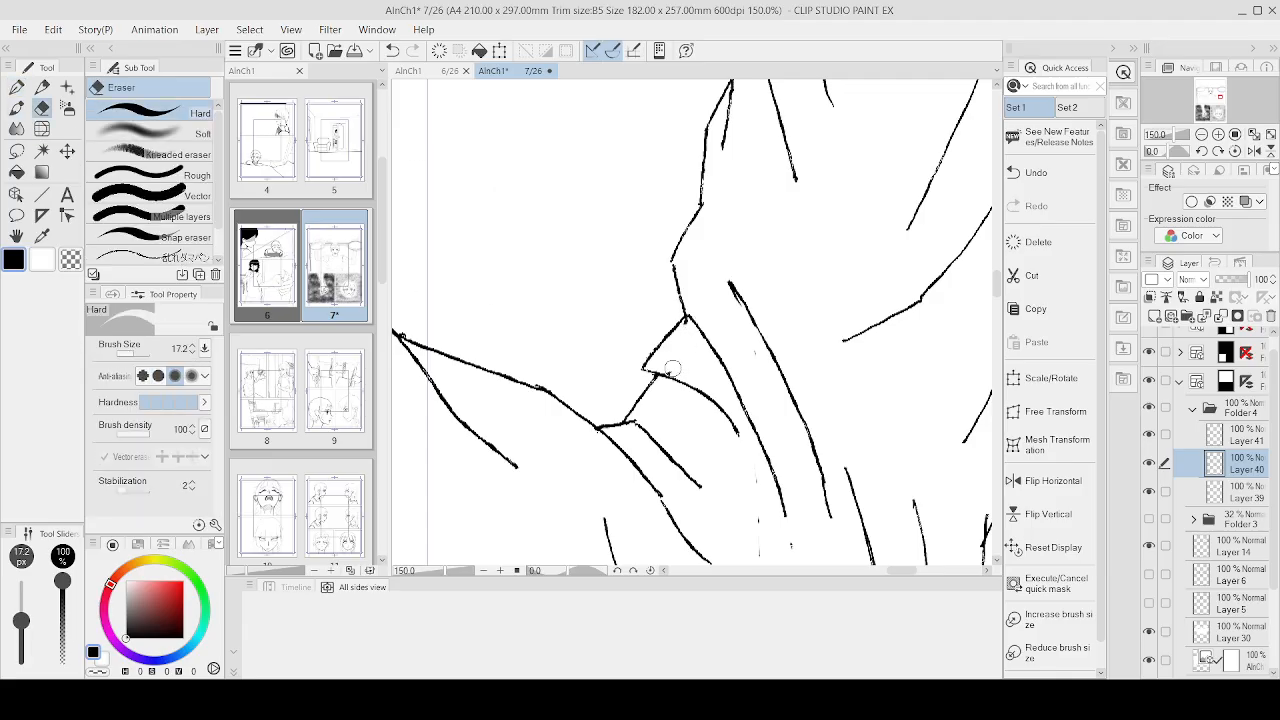
left_click(671, 374)
left_click_drag(693, 323, 731, 367)
scroll(741, 350, "down", 2)
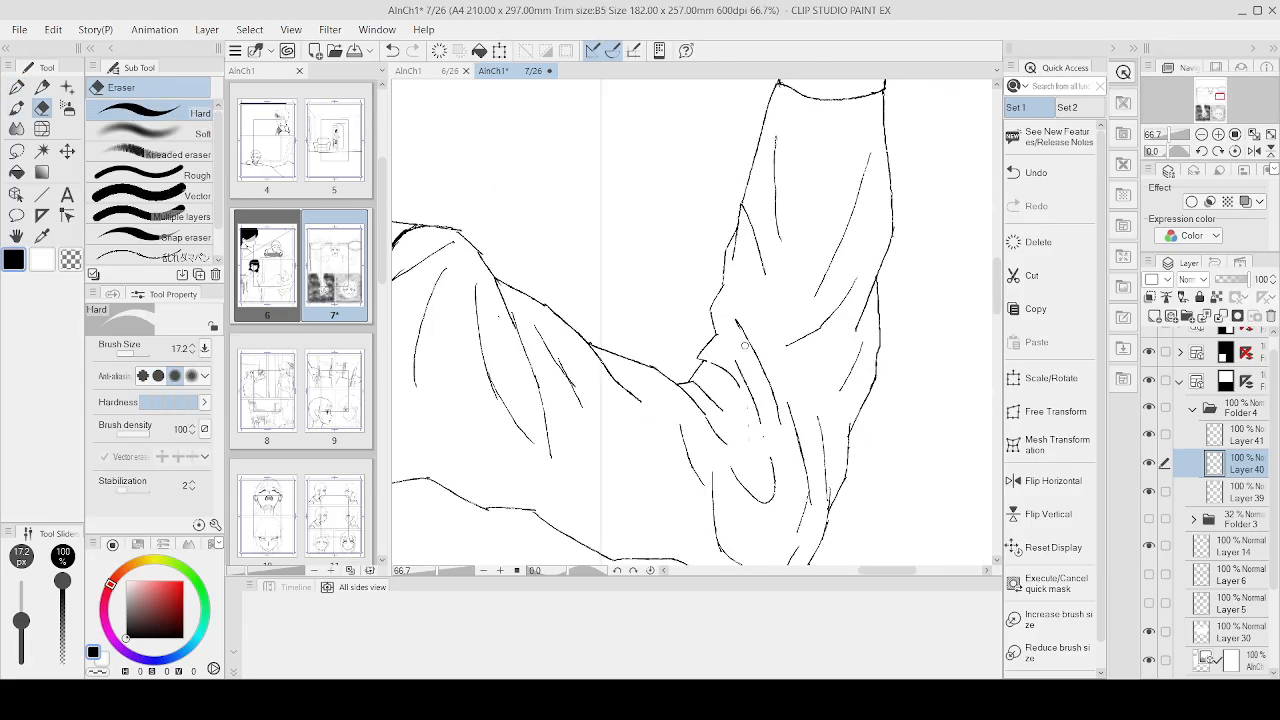
Step: Thicken the short crease line at the inner elbow of the boy's right-side raised arm with the pen
scroll(744, 346, "up", 3)
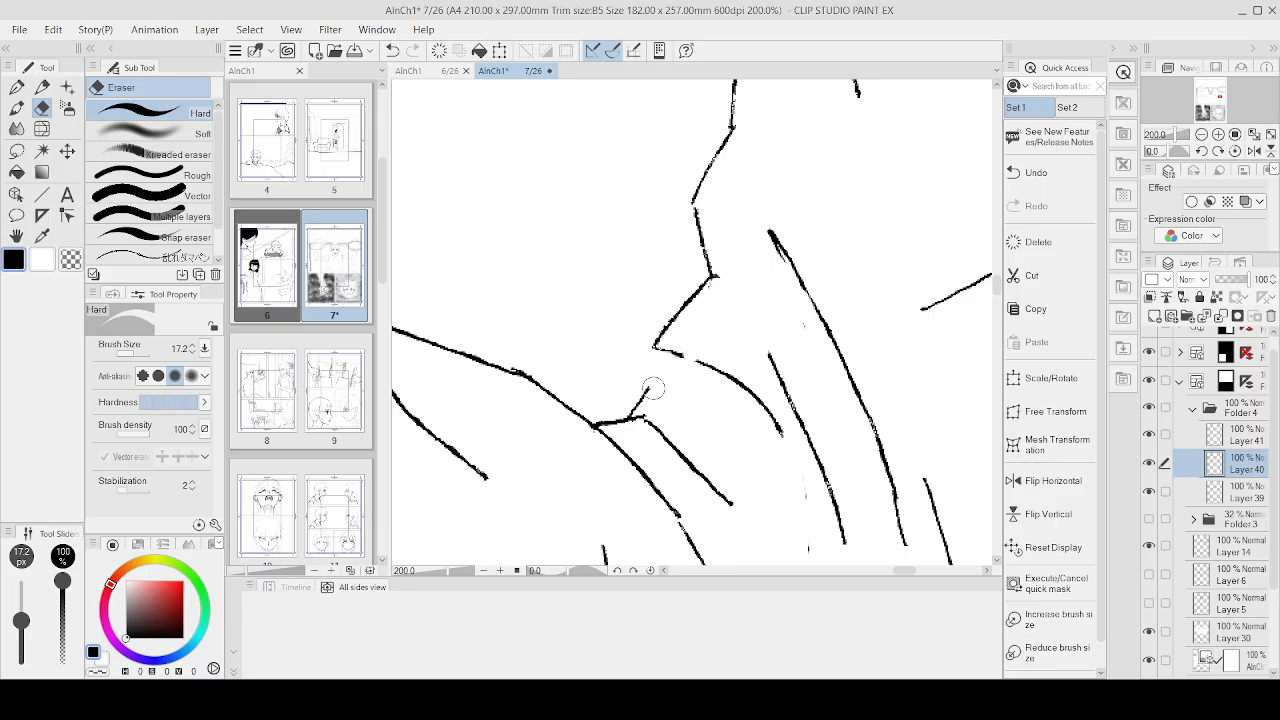
key("p")
mouse_move(636, 414)
left_mouse_down()
mouse_move(656, 350)
mouse_move(646, 374)
left_mouse_up()
scroll(660, 365, "down", 3)
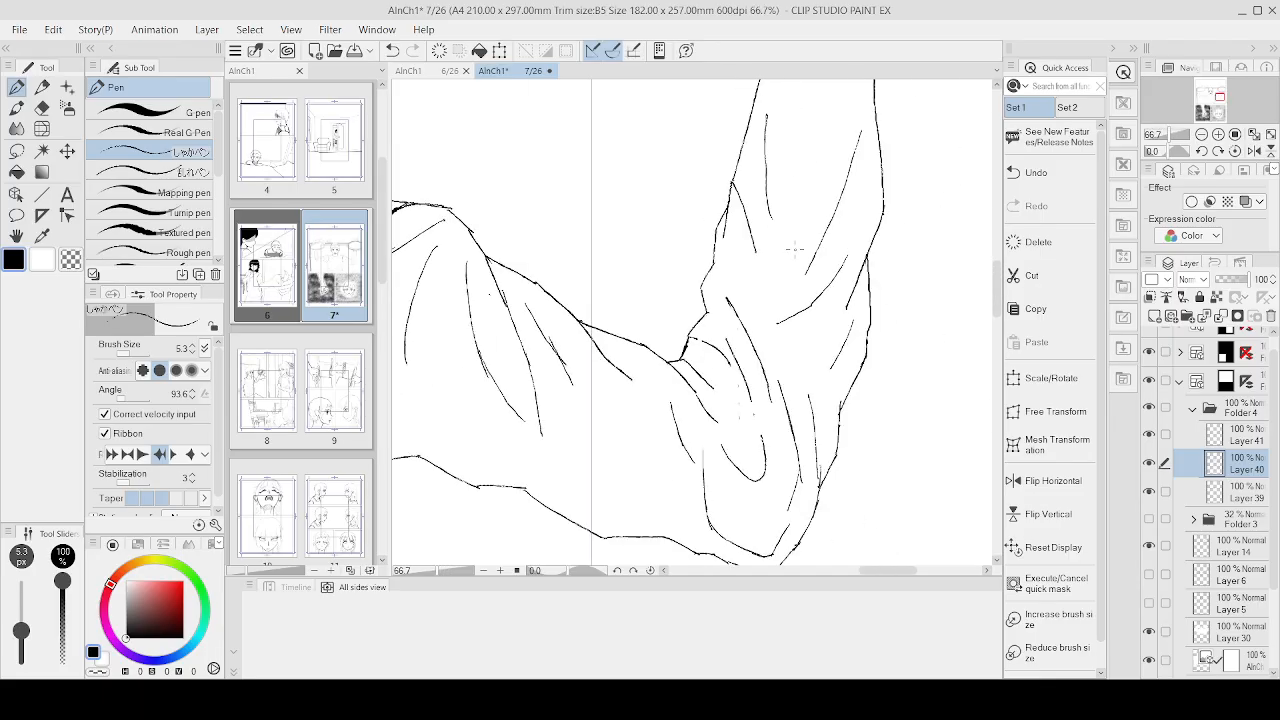
Step: Ink solid tapered shadows along the two sleeve folds just above the inner elbow crease
scroll(768, 263, "up", 2)
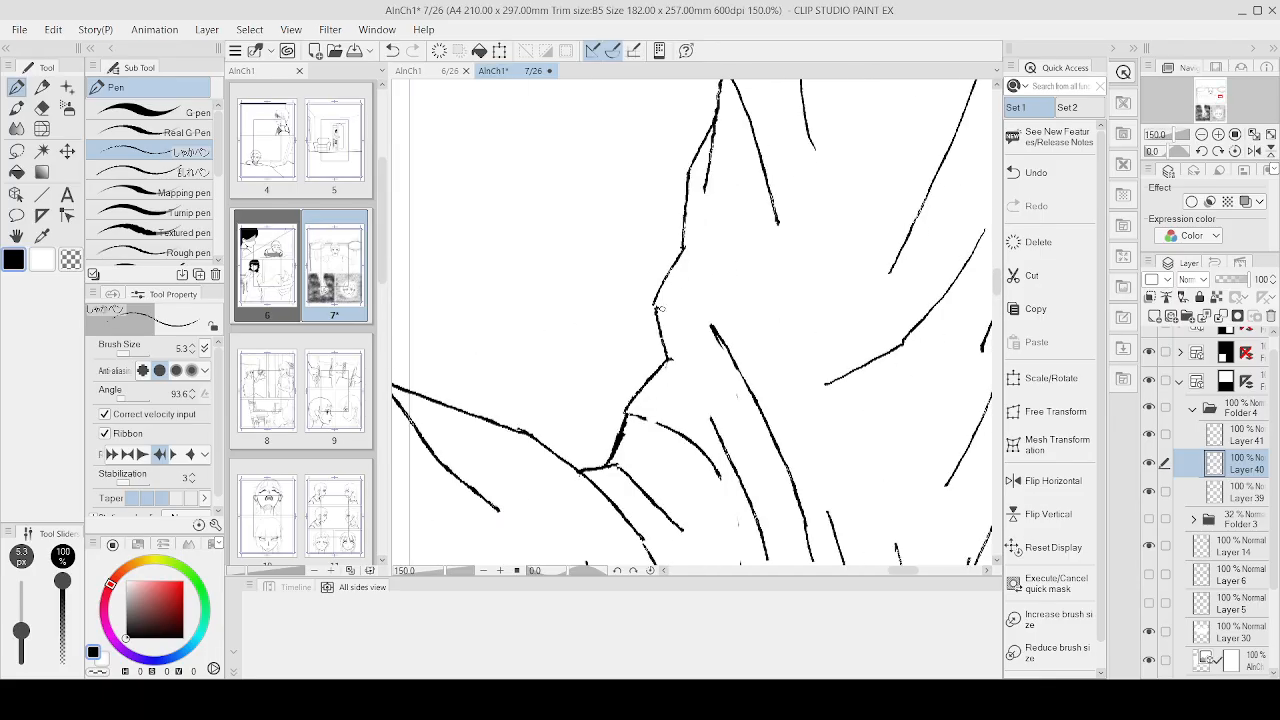
mouse_move(658, 308)
left_mouse_down()
mouse_move(716, 336)
mouse_move(697, 388)
mouse_move(717, 400)
mouse_move(736, 462)
left_mouse_up()
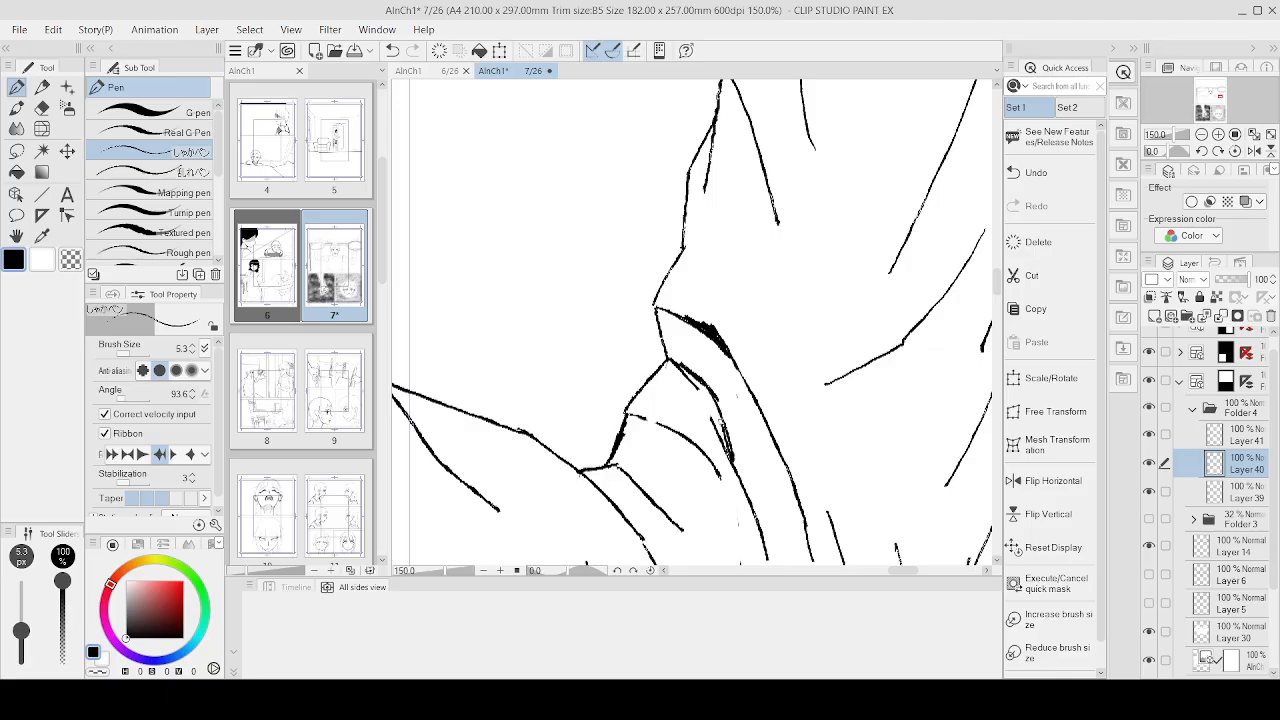
left_click_drag(702, 388, 724, 426)
mouse_move(682, 366)
left_mouse_down()
mouse_move(710, 394)
mouse_move(728, 454)
left_mouse_up()
scroll(714, 390, "down", 3)
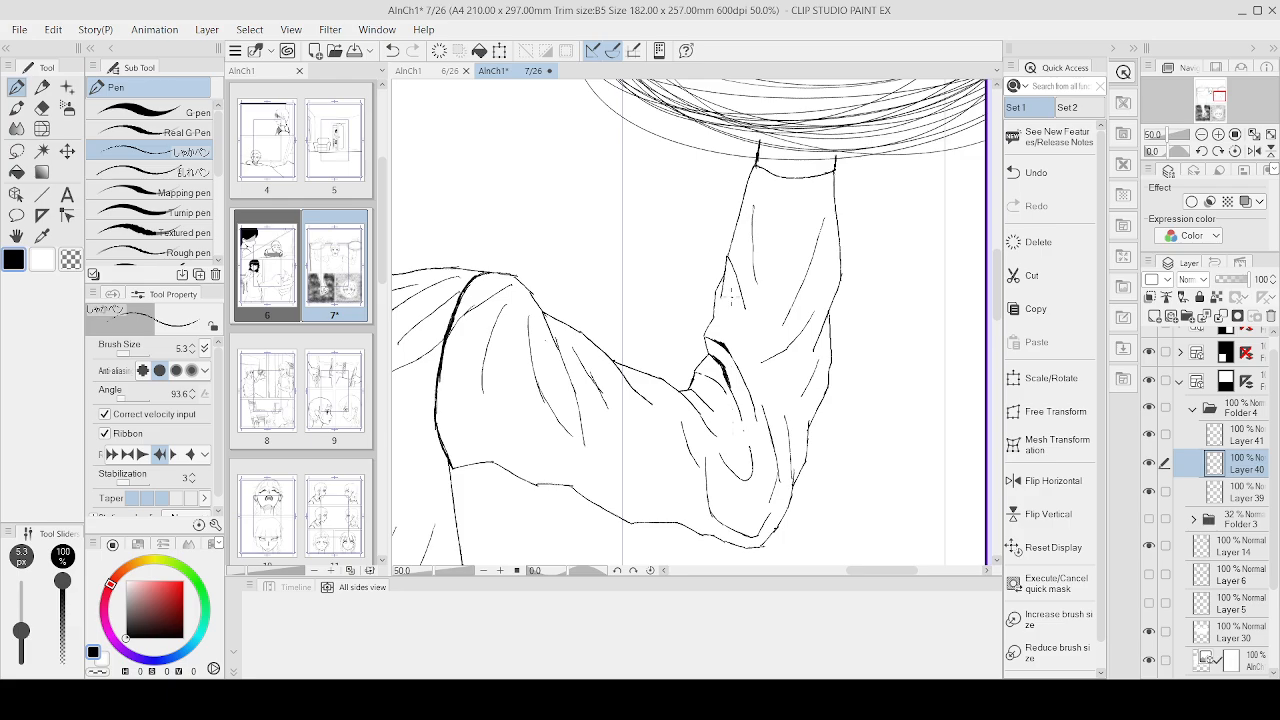
scroll(786, 287, "up", 2)
scroll(786, 287, "down", 5)
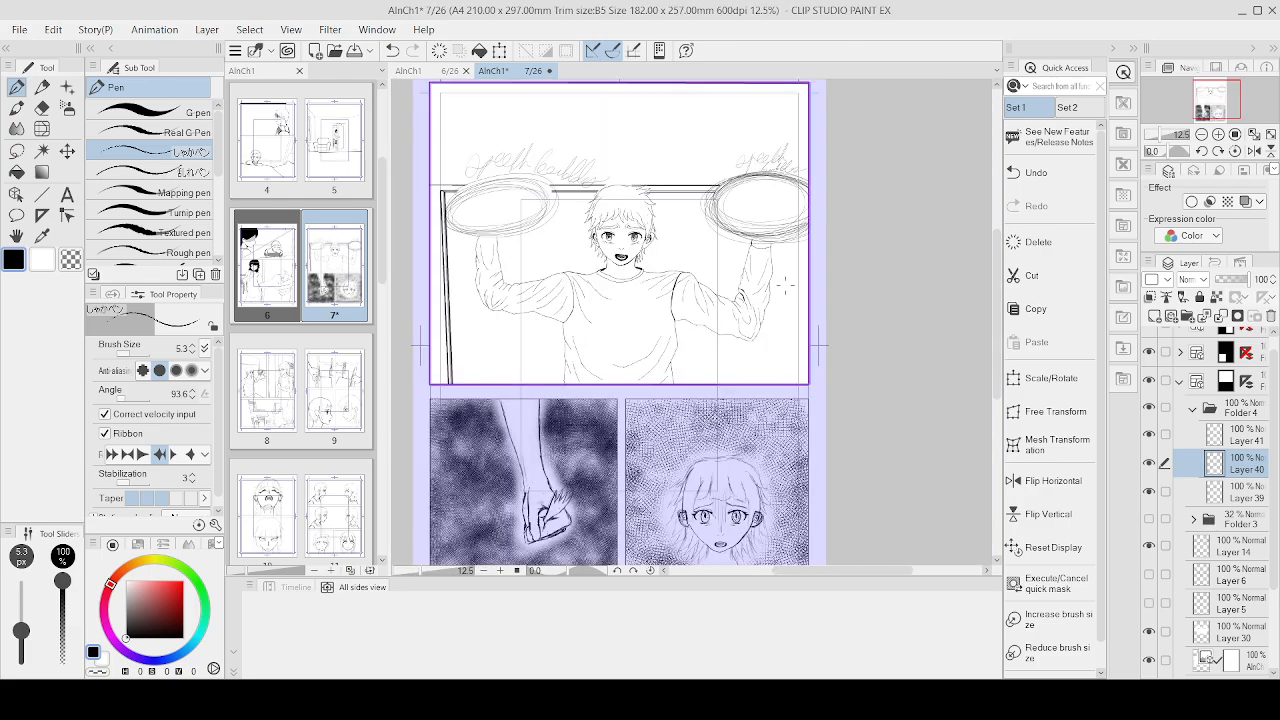
Step: Erase the lower end of the short fold line beside the forearm's inner edge with the hard eraser
scroll(786, 287, "up", 6)
key("e")
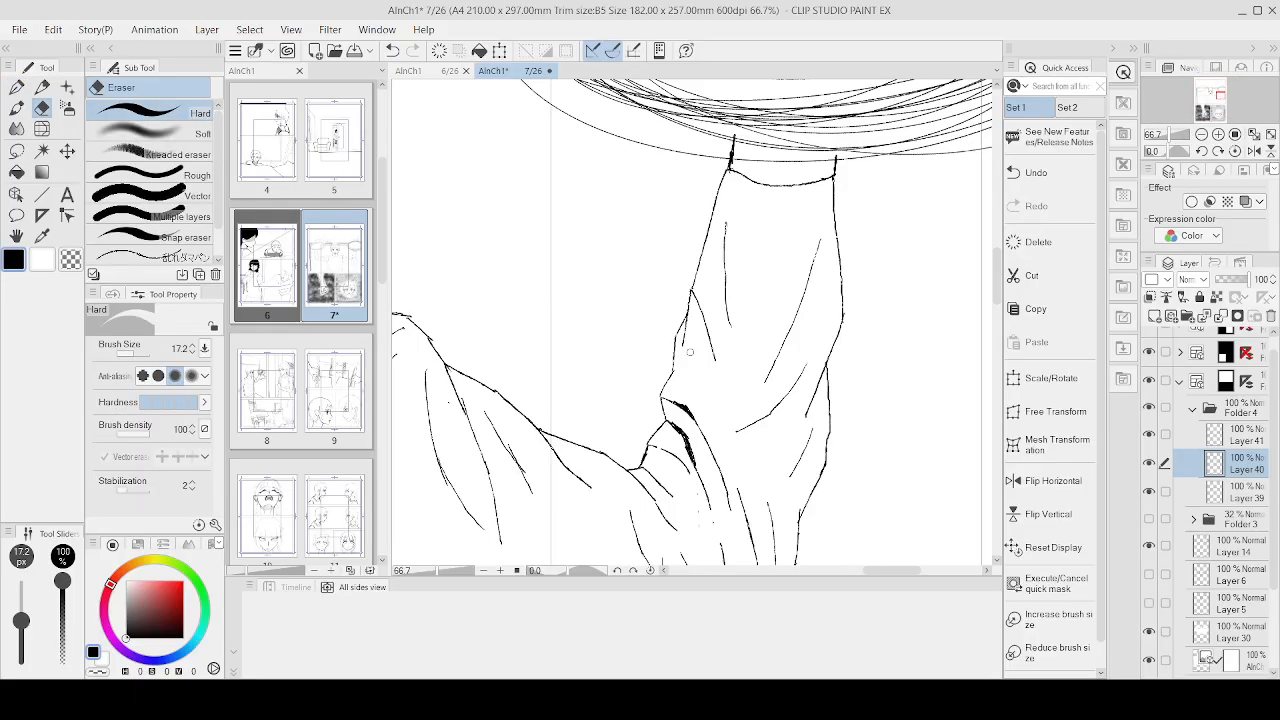
scroll(689, 352, "up", 3)
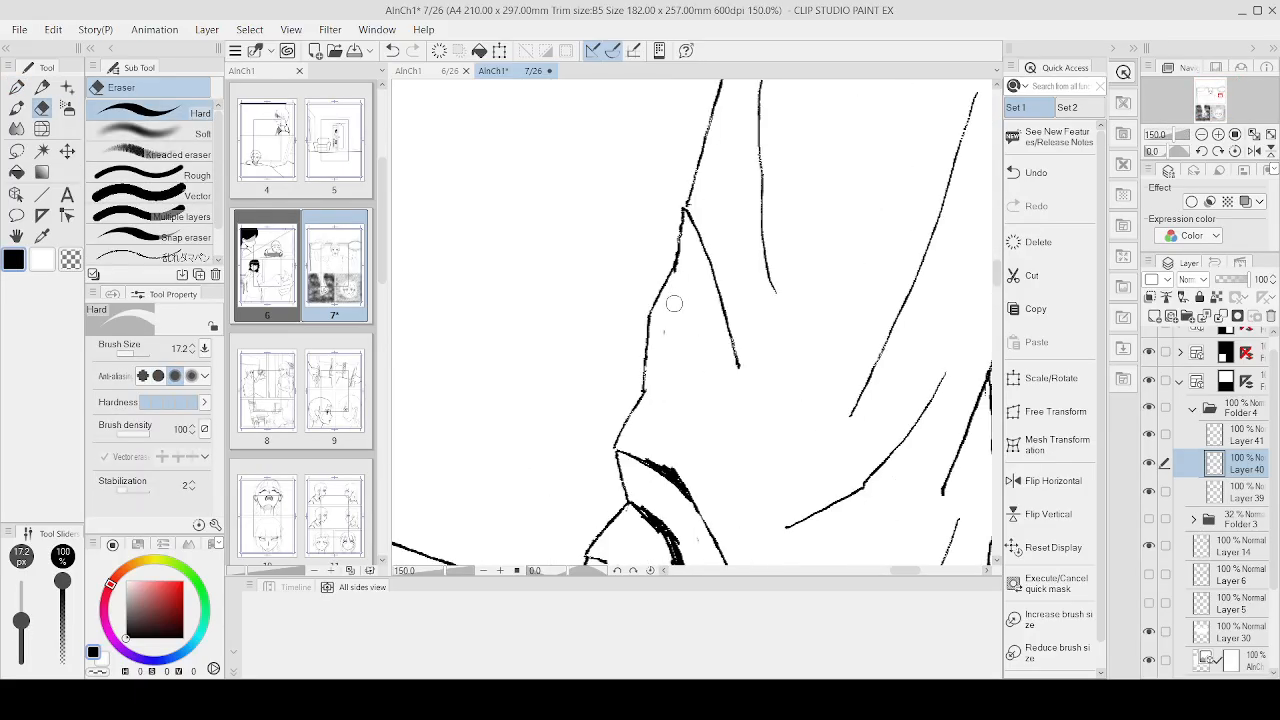
scroll(674, 303, "down", 5)
Step: Pen a second contour beside the steep fold below the shirt's left-side shoulder and fill the gap black
key("p")
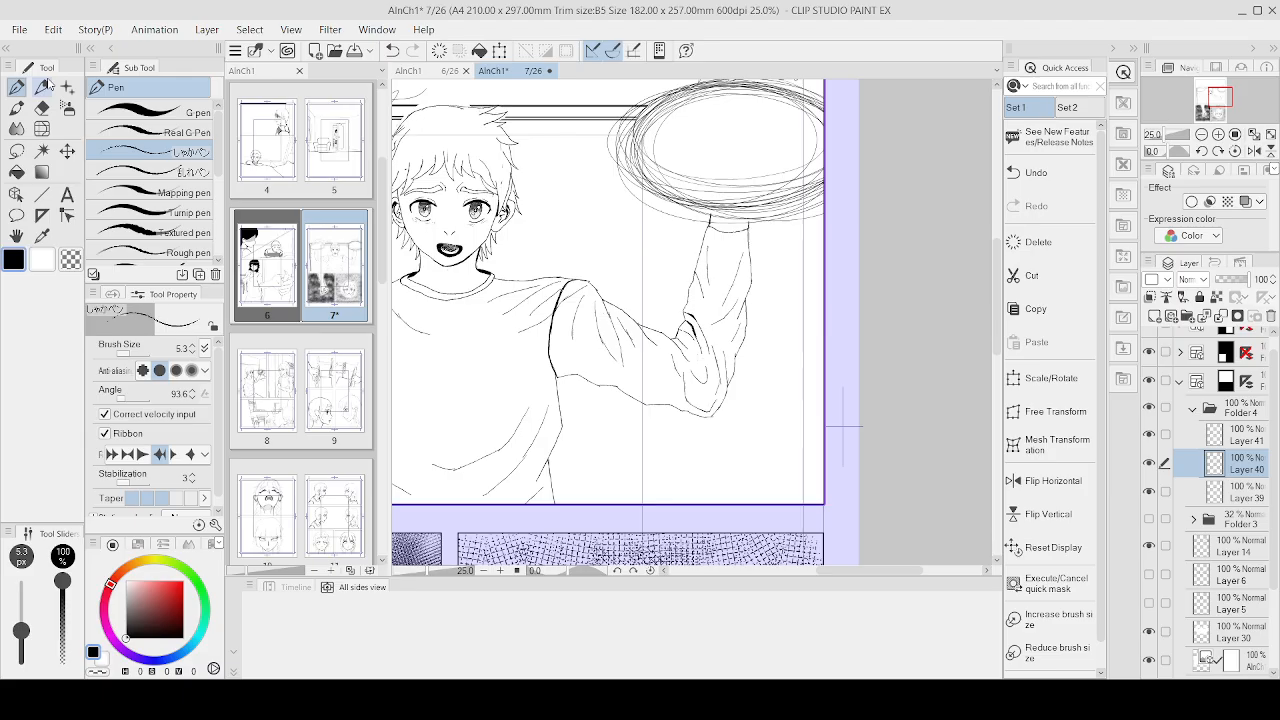
scroll(455, 287, "down", 4)
scroll(455, 287, "up", 6)
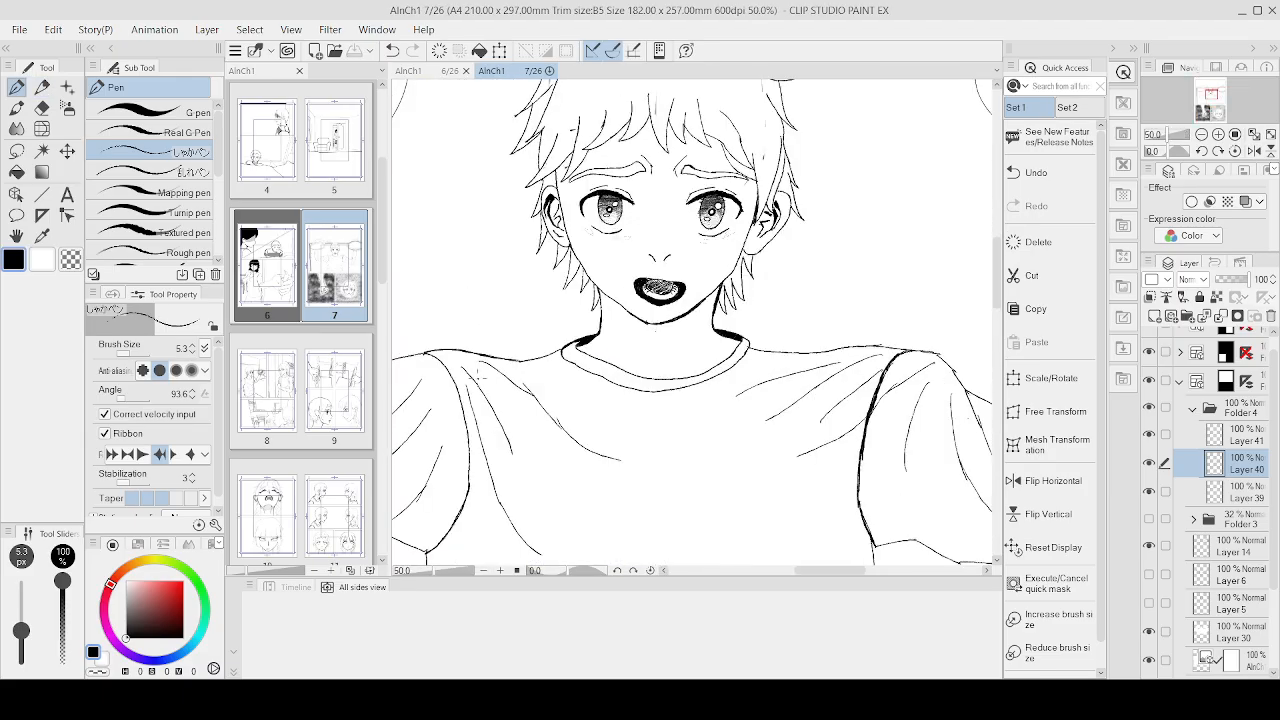
scroll(456, 288, "down", 2)
scroll(438, 331, "up", 4)
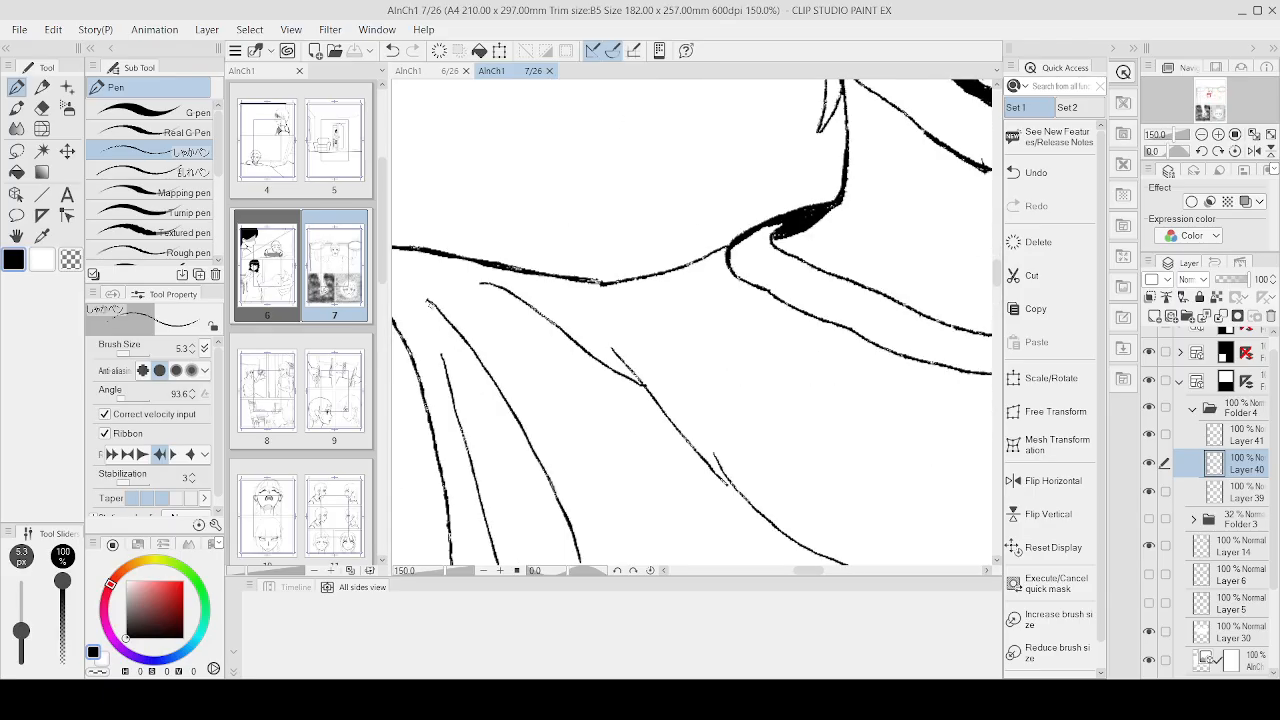
left_click_drag(428, 303, 567, 545)
scroll(580, 508, "down", 4)
scroll(583, 517, "up", 5)
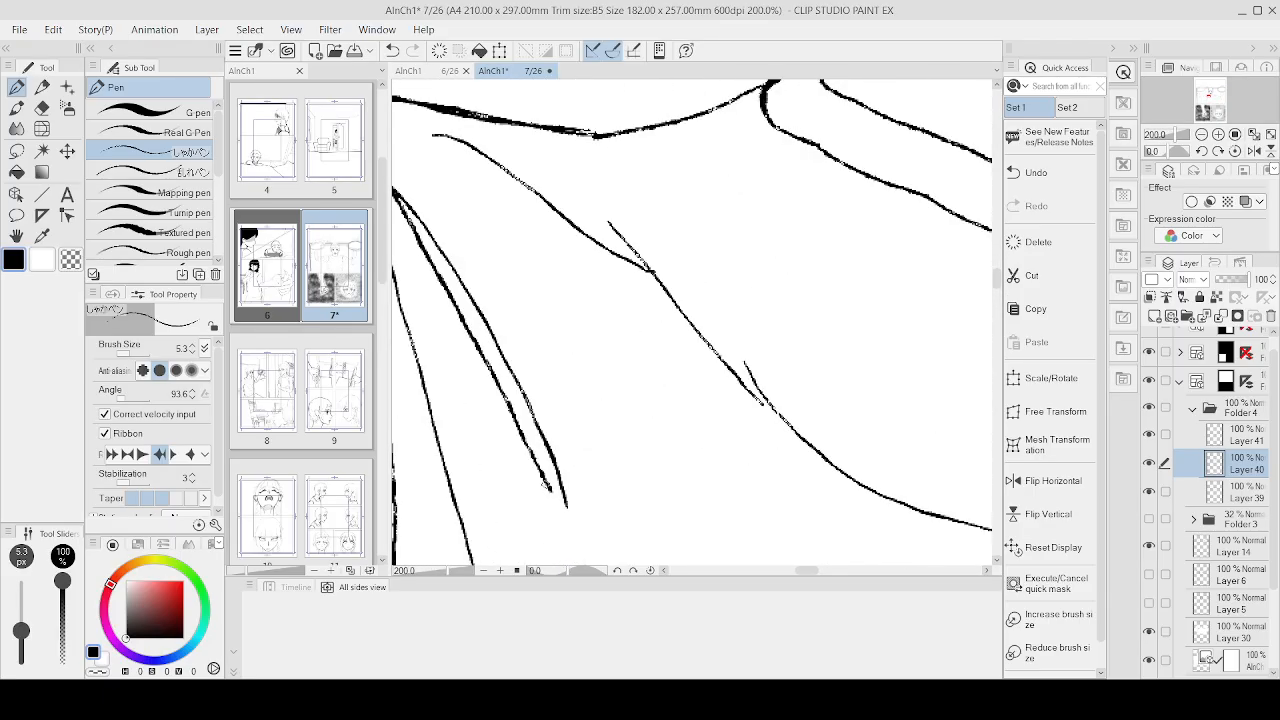
mouse_move(546, 484)
left_mouse_down()
mouse_move(567, 542)
mouse_move(560, 490)
left_mouse_up()
mouse_move(398, 200)
left_mouse_down()
mouse_move(562, 514)
mouse_move(518, 390)
left_mouse_up()
scroll(525, 332, "down", 4)
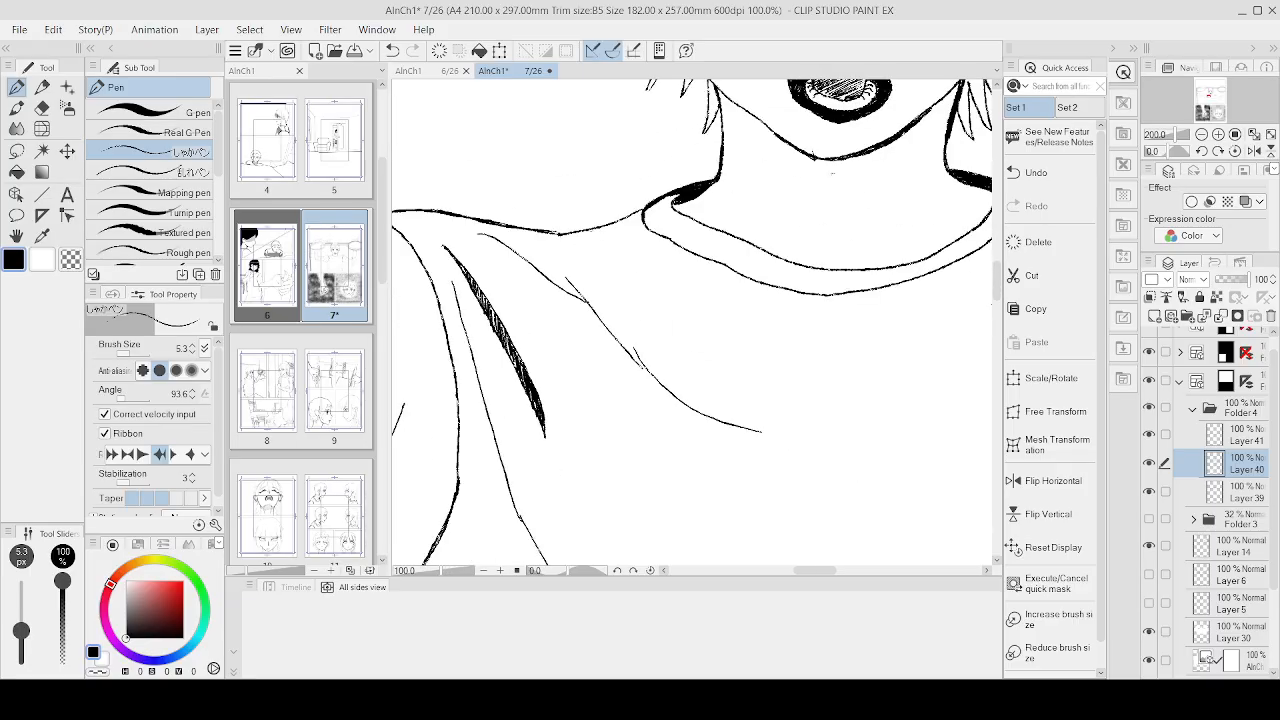
Step: Outline and fill a tapered black shadow along the diagonal fold running from the shoulder toward the chest
scroll(571, 230, "up", 3)
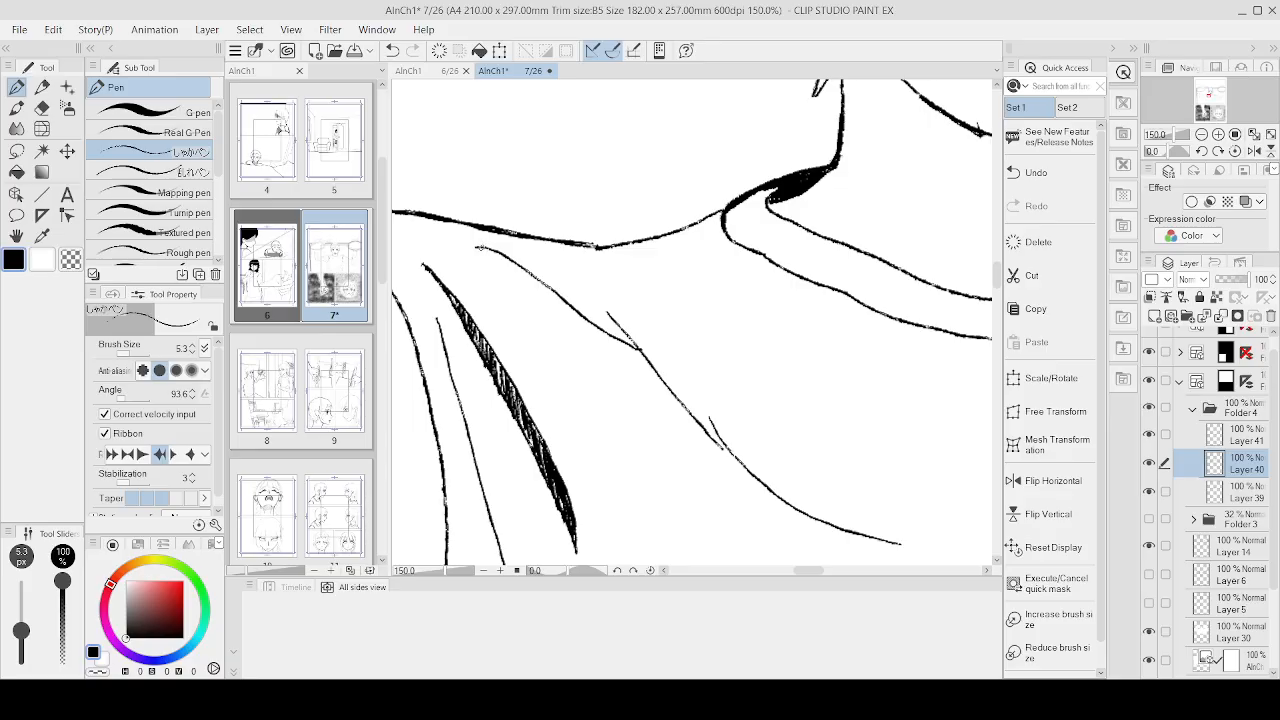
mouse_move(490, 256)
left_mouse_down()
mouse_move(629, 356)
mouse_move(706, 436)
left_mouse_up()
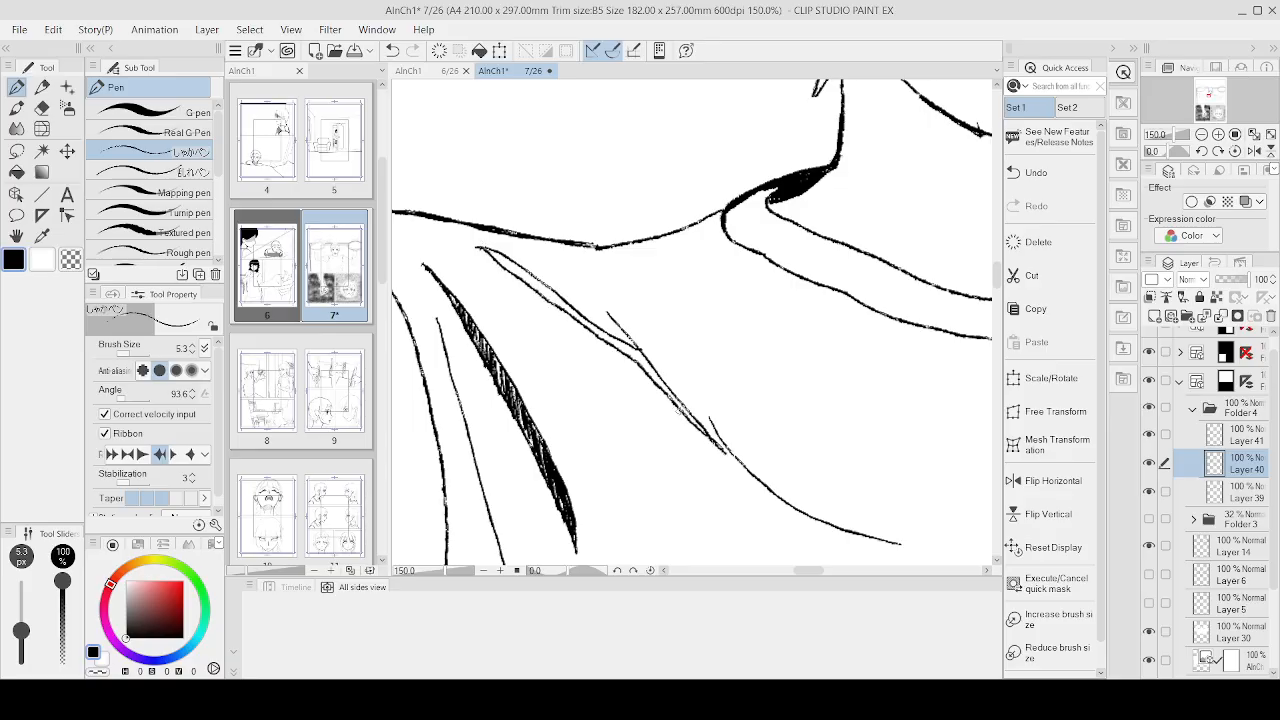
mouse_move(496, 254)
left_mouse_down()
mouse_move(634, 360)
mouse_move(716, 448)
left_mouse_up()
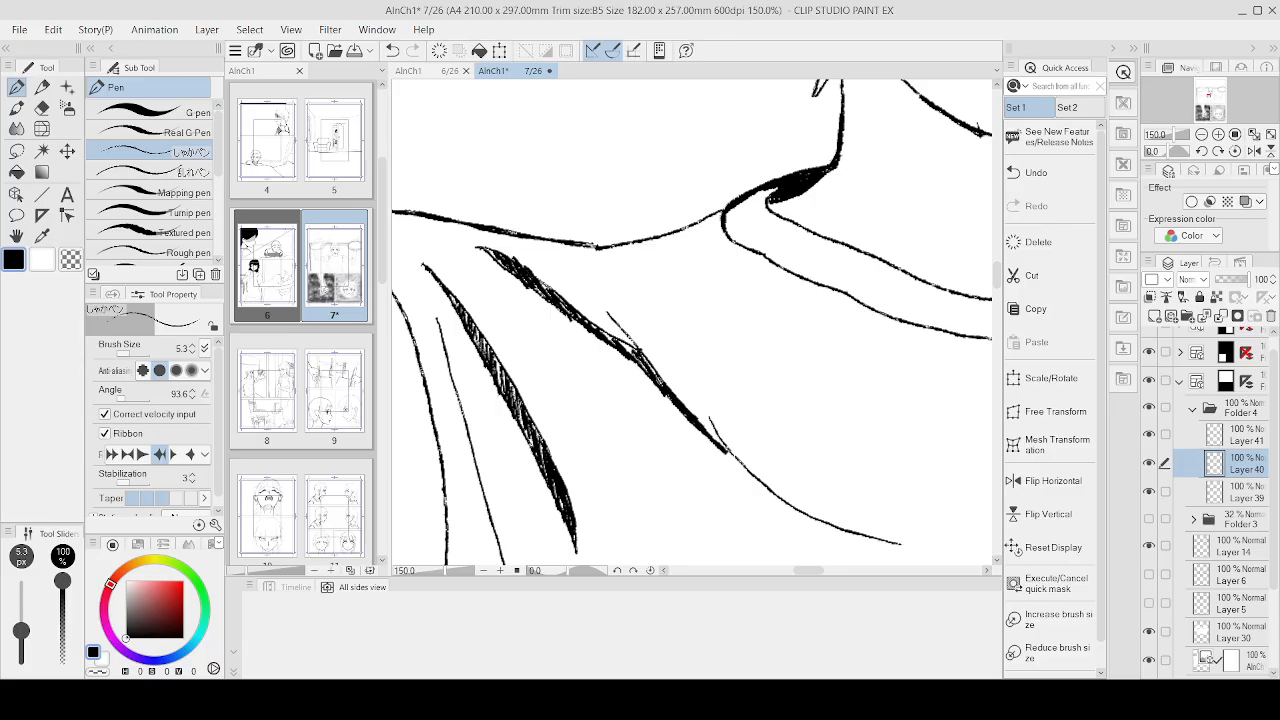
left_click_drag(638, 360, 664, 386)
left_click_drag(624, 344, 648, 372)
scroll(529, 225, "down", 5)
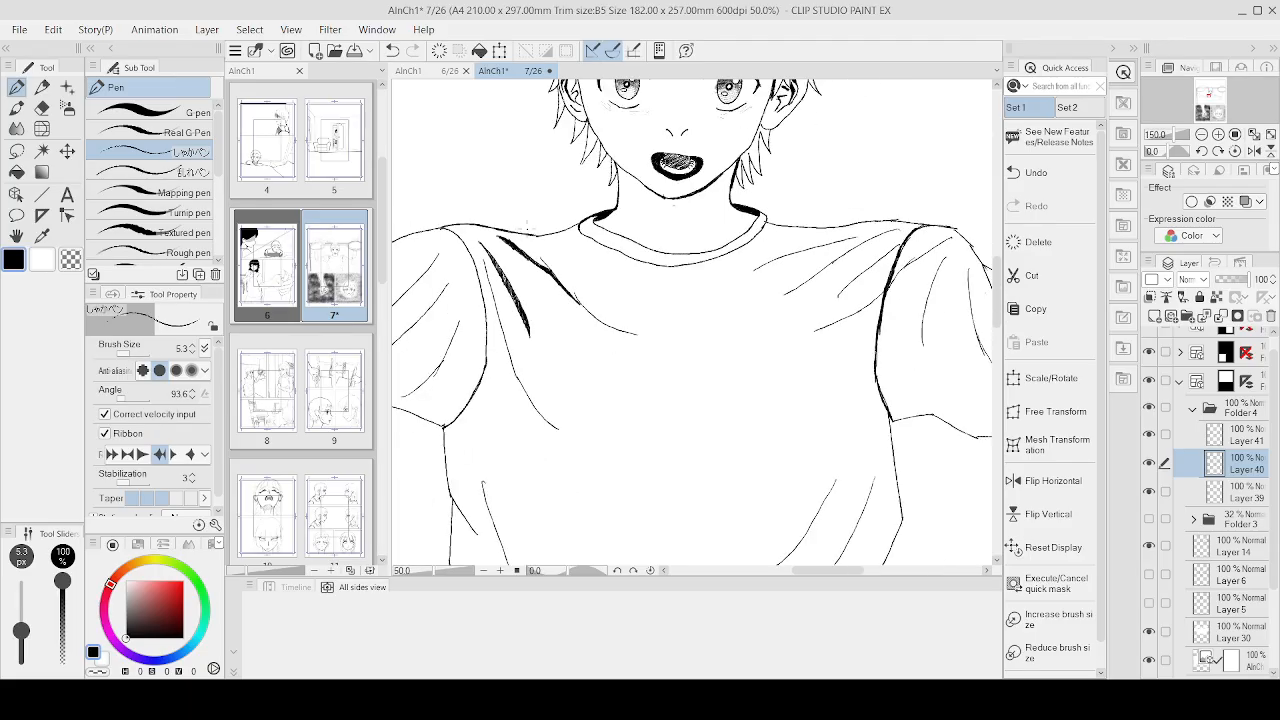
Step: Build up the long curved chest fold beside the sleeve seam into a tapered shadow with overlapping pen strokes
scroll(526, 278, "up", 1)
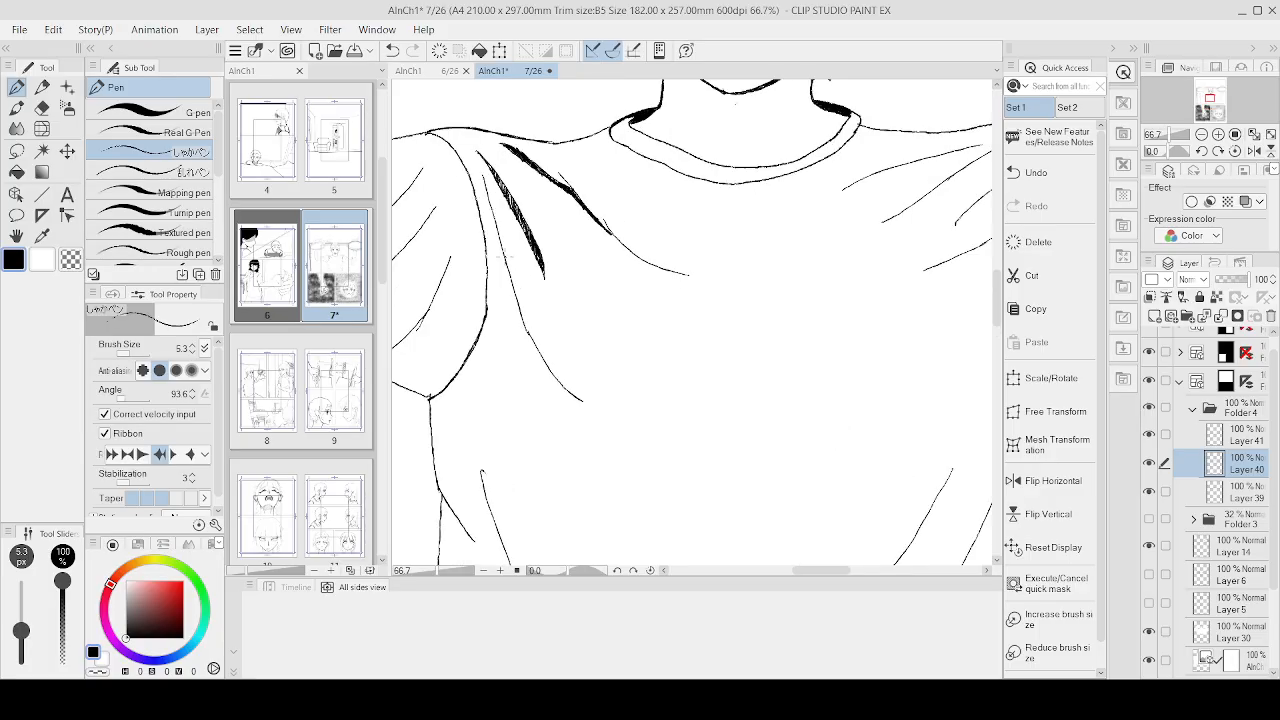
mouse_move(495, 227)
left_mouse_down()
mouse_move(508, 311)
mouse_move(558, 398)
left_mouse_up()
mouse_move(499, 251)
left_mouse_down()
mouse_move(509, 307)
mouse_move(507, 285)
mouse_move(522, 300)
mouse_move(518, 330)
left_mouse_up()
mouse_move(504, 278)
left_mouse_down()
mouse_move(539, 379)
mouse_move(551, 389)
mouse_move(552, 370)
mouse_move(595, 416)
left_mouse_up()
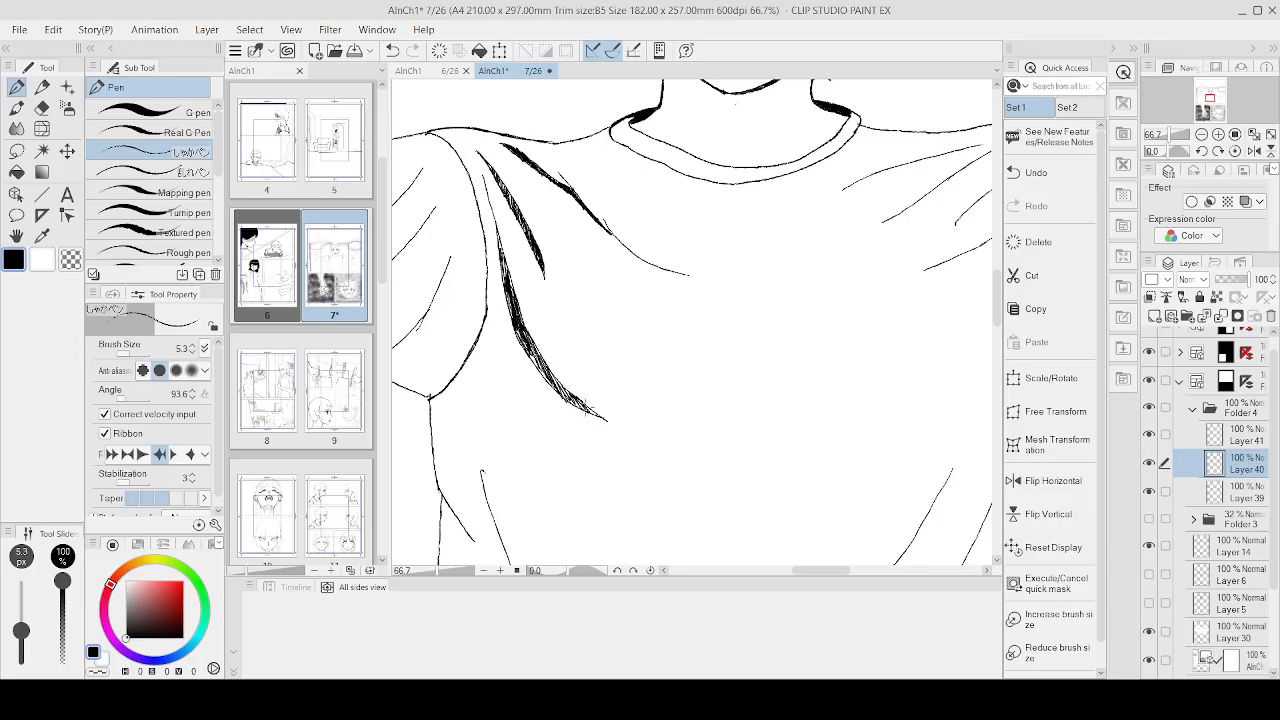
scroll(596, 366, "down", 3)
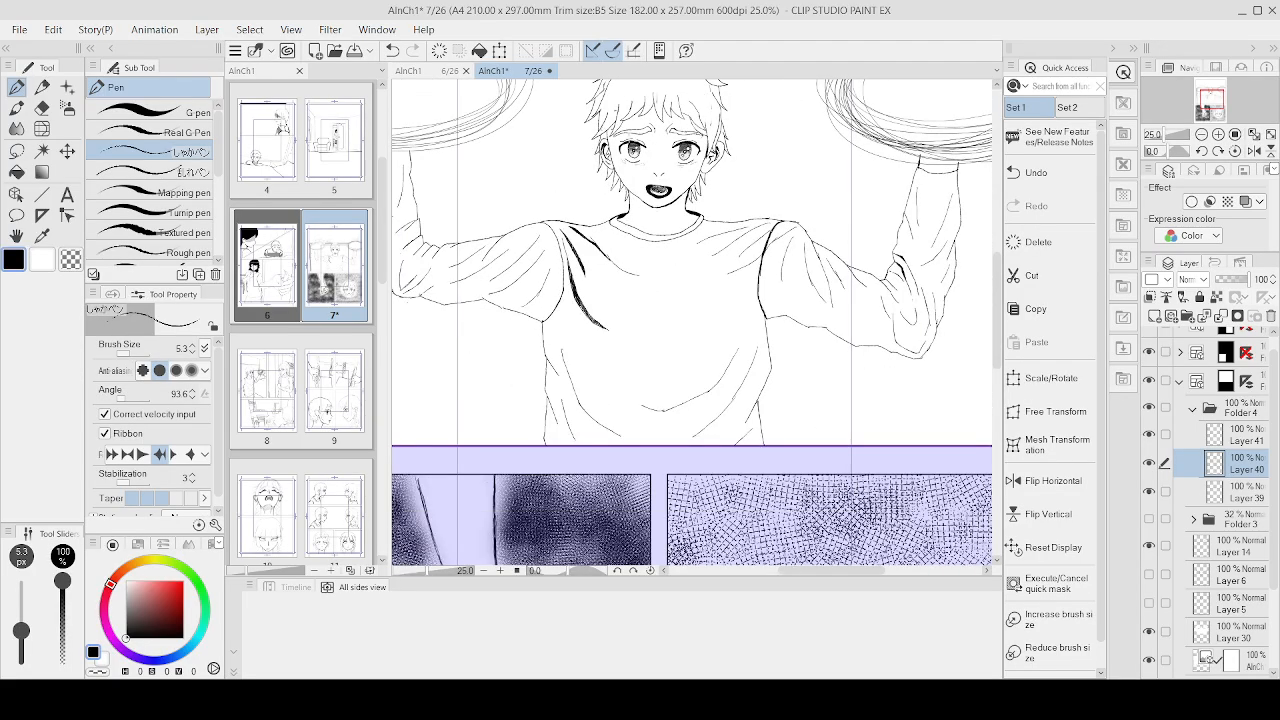
Step: Fill a thick black shadow along the lower curve of the left-side sleeve seam down to the armpit
scroll(553, 306, "up", 4)
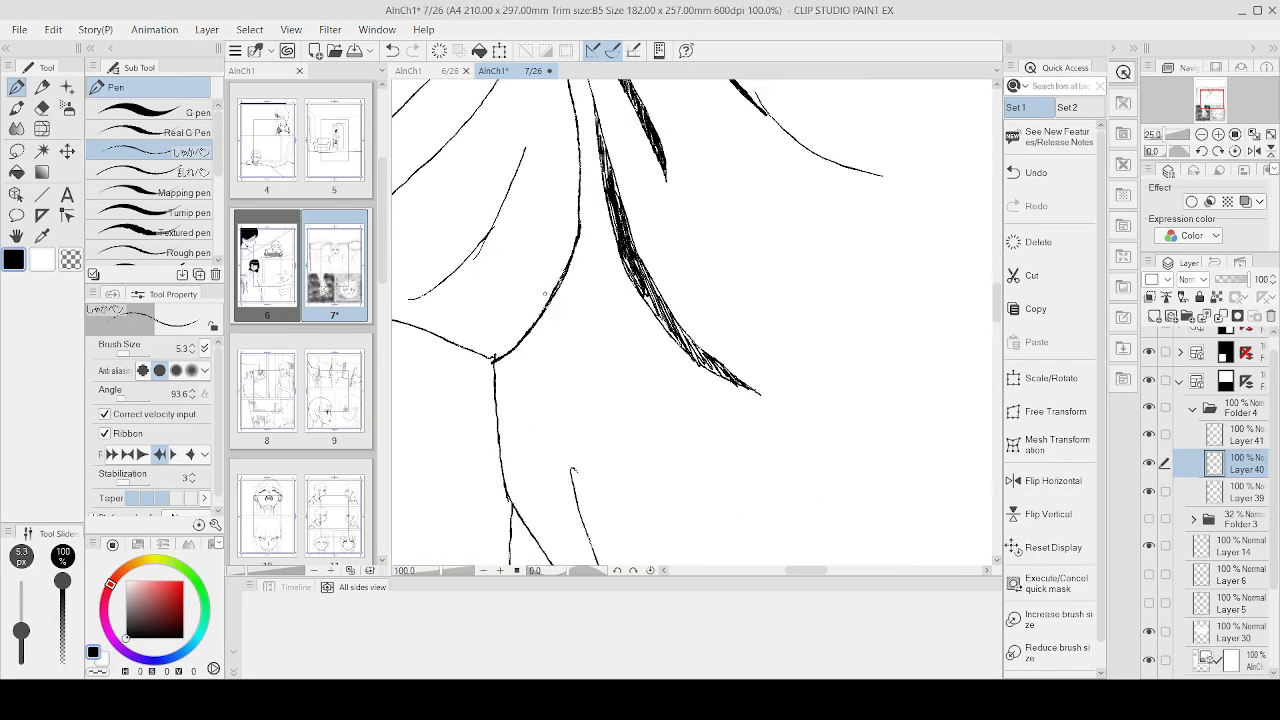
mouse_move(578, 238)
left_mouse_down()
mouse_move(542, 331)
mouse_move(496, 371)
mouse_move(542, 357)
mouse_move(542, 318)
mouse_move(580, 242)
left_mouse_up()
left_click_drag(540, 314, 561, 282)
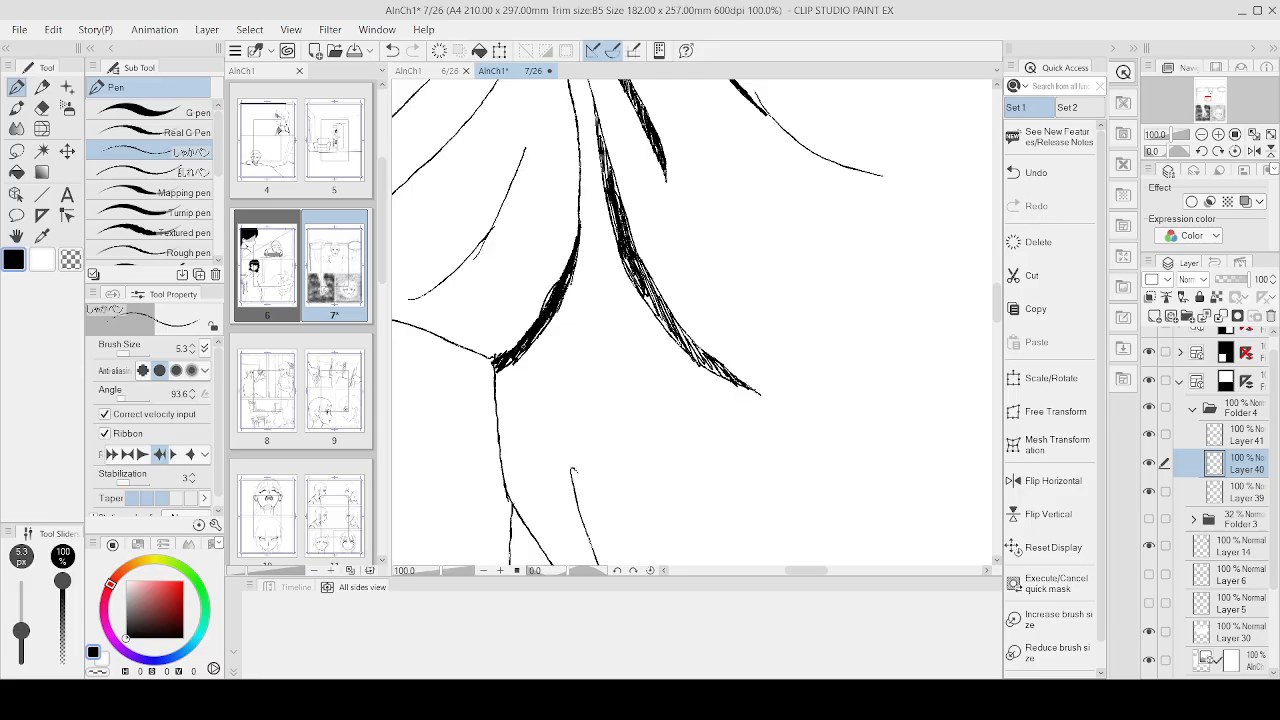
left_click_drag(518, 344, 540, 314)
left_click_drag(536, 318, 558, 272)
left_click_drag(548, 296, 564, 268)
left_click_drag(516, 342, 538, 310)
left_click_drag(506, 350, 524, 330)
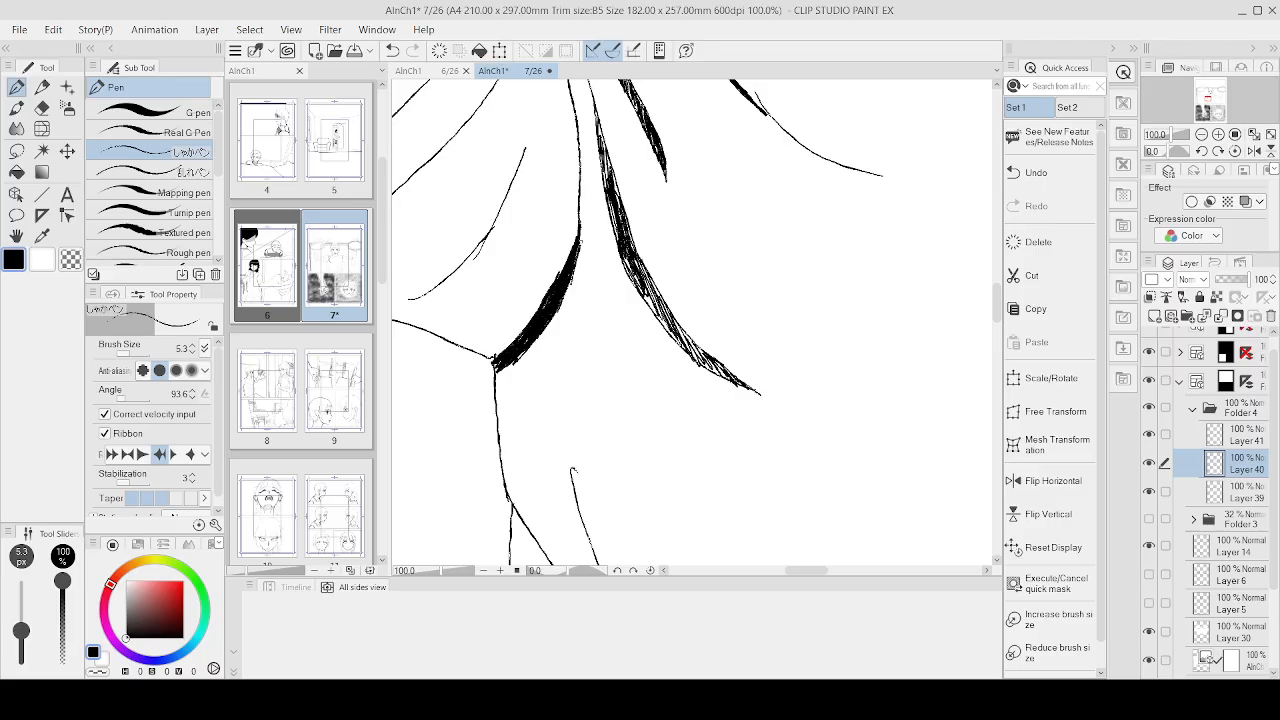
Step: Extend the sleeve seam shadow upward toward the shoulder, tapering it with repeated pen strokes
scroll(653, 153, "down", 6)
scroll(674, 123, "up", 6)
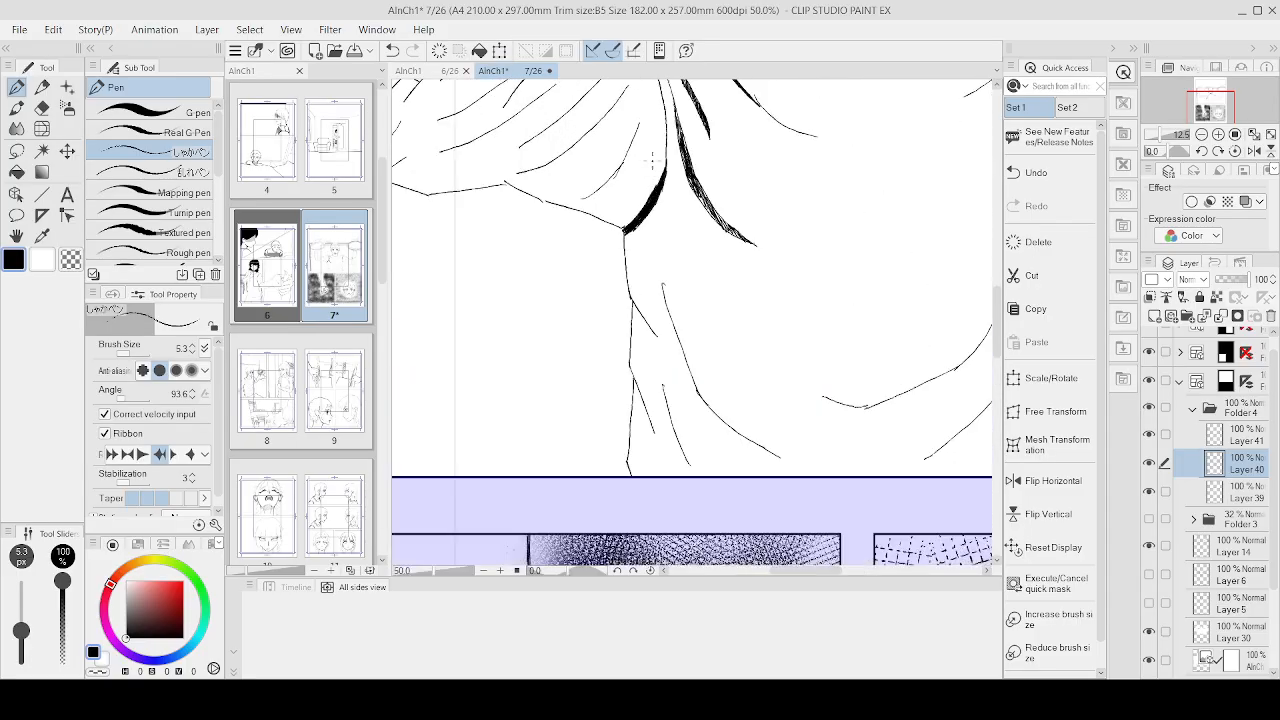
left_click_drag(666, 156, 673, 117)
left_click_drag(661, 191, 669, 153)
left_click_drag(649, 227, 671, 149)
left_click_drag(663, 193, 672, 85)
left_click_drag(662, 170, 673, 123)
left_click_drag(648, 225, 662, 187)
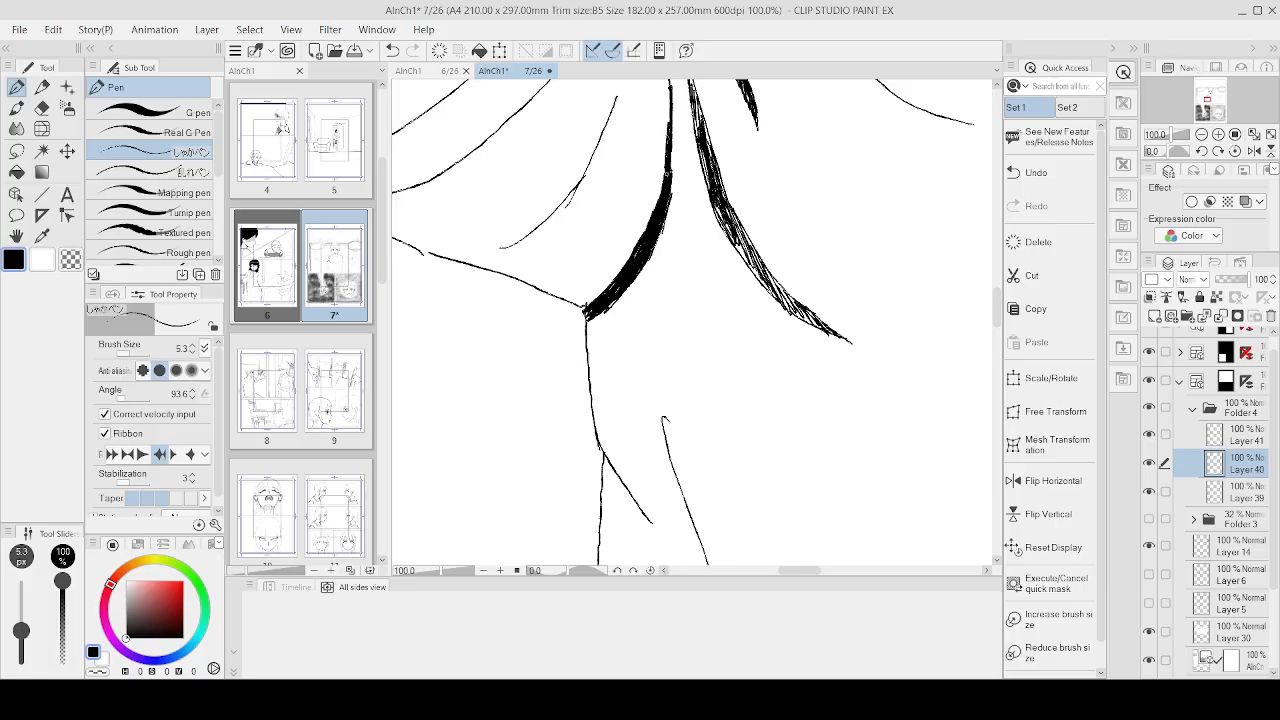
left_click_drag(665, 126, 672, 80)
left_click_drag(665, 132, 674, 102)
left_click_drag(664, 138, 670, 80)
left_click_drag(667, 98, 670, 80)
key("ctrl+minus")
key("ctrl+minus")
key("ctrl+minus")
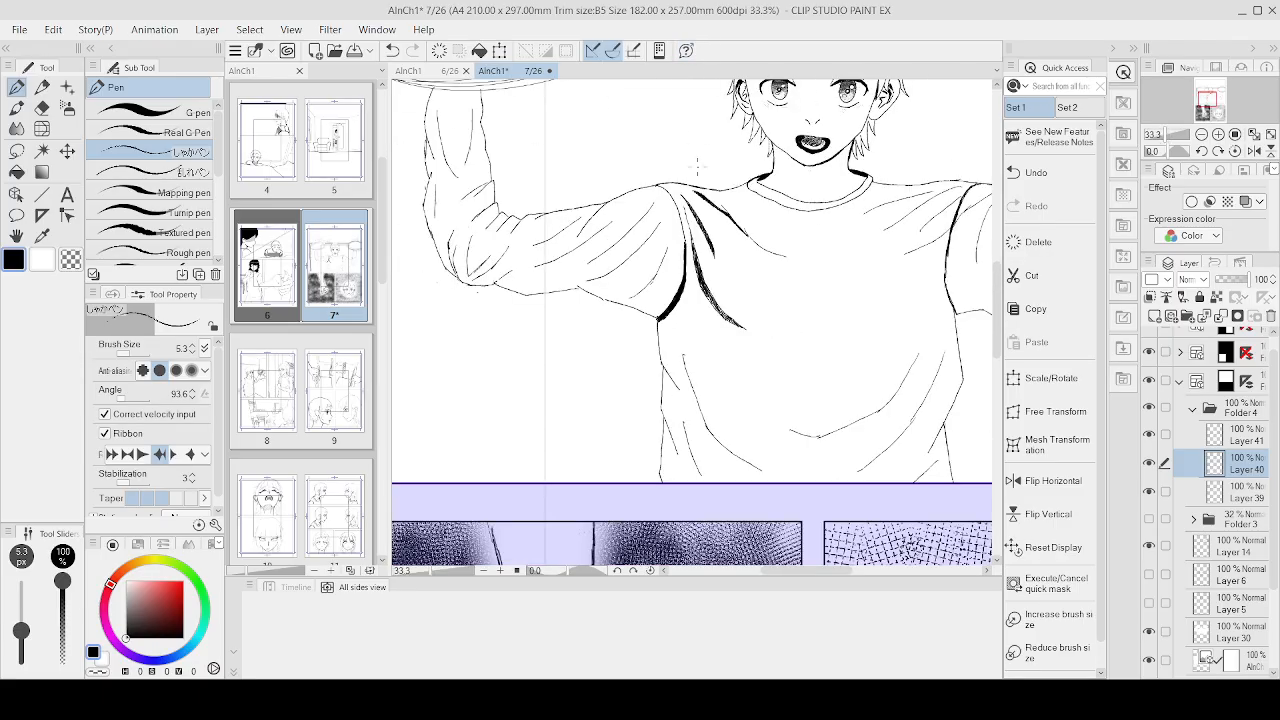
Step: Hatch a shadow along the outer elbow of the left-side arm and thicken the fold line beside it
scroll(501, 272, "up", 3)
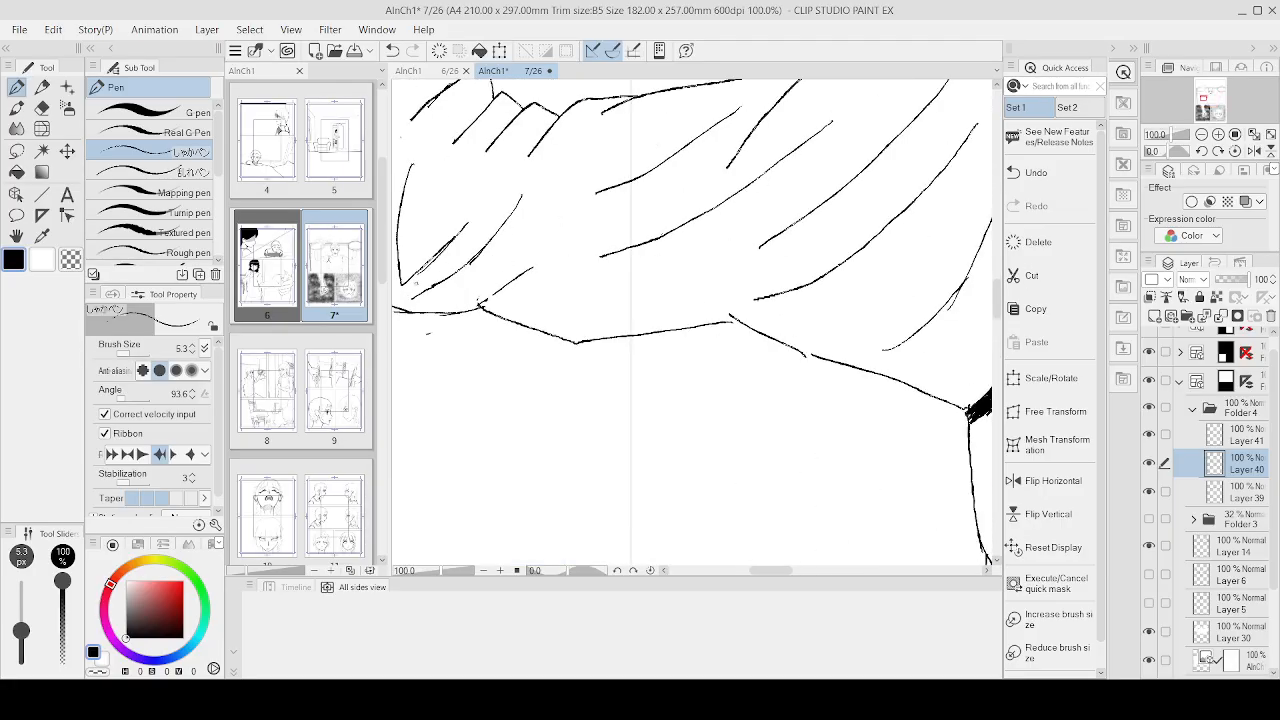
scroll(440, 290, "down", 2)
scroll(426, 312, "up", 3)
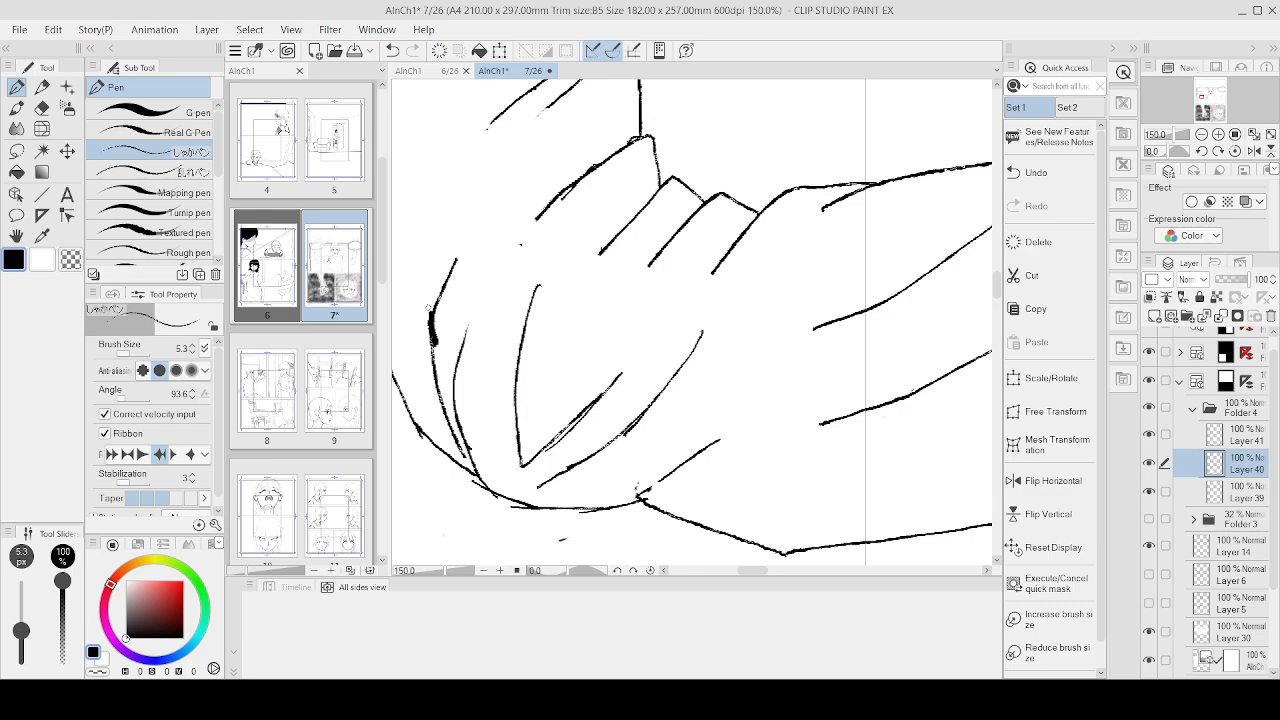
mouse_move(427, 306)
left_mouse_down()
mouse_move(396, 350)
mouse_move(400, 390)
mouse_move(432, 362)
mouse_move(422, 418)
mouse_move(466, 462)
left_mouse_up()
mouse_move(462, 338)
left_mouse_down()
mouse_move(446, 410)
mouse_move(472, 470)
left_mouse_up()
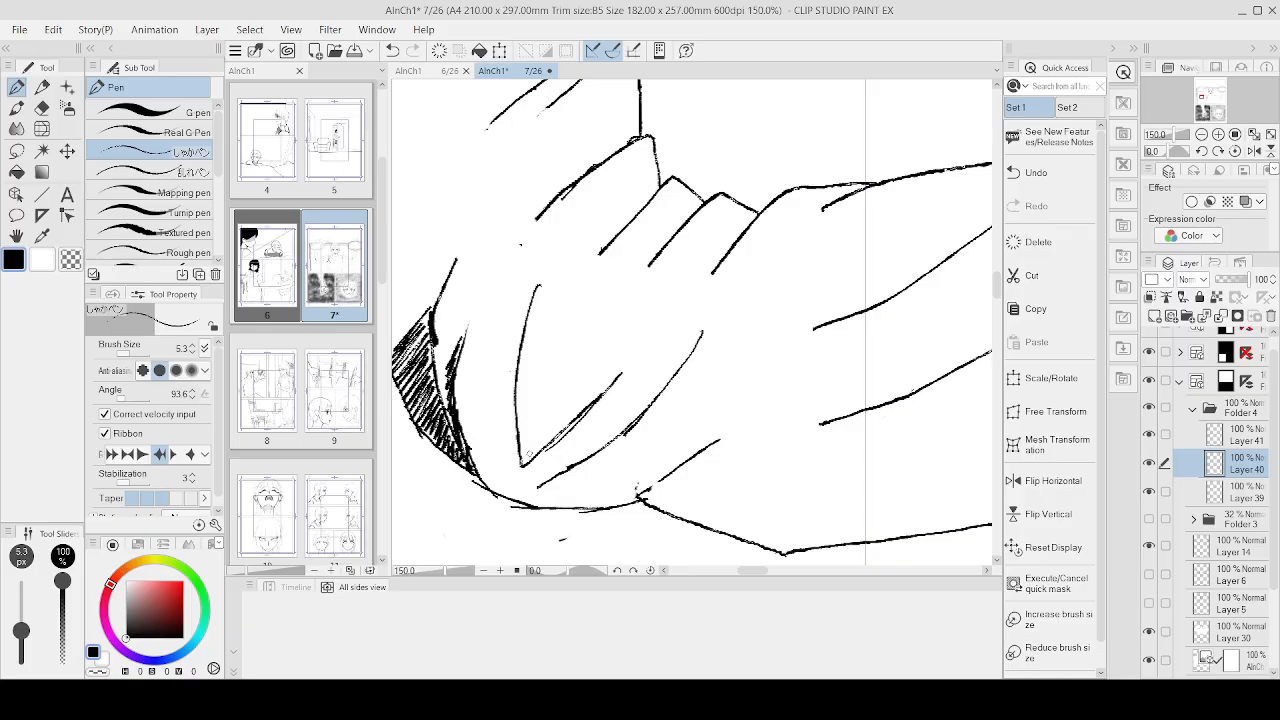
Step: Fill the narrow V-shaped elbow fold black and thicken the outline under the elbow
mouse_move(522, 440)
left_mouse_down()
mouse_move(586, 400)
mouse_move(518, 458)
mouse_move(604, 386)
left_mouse_up()
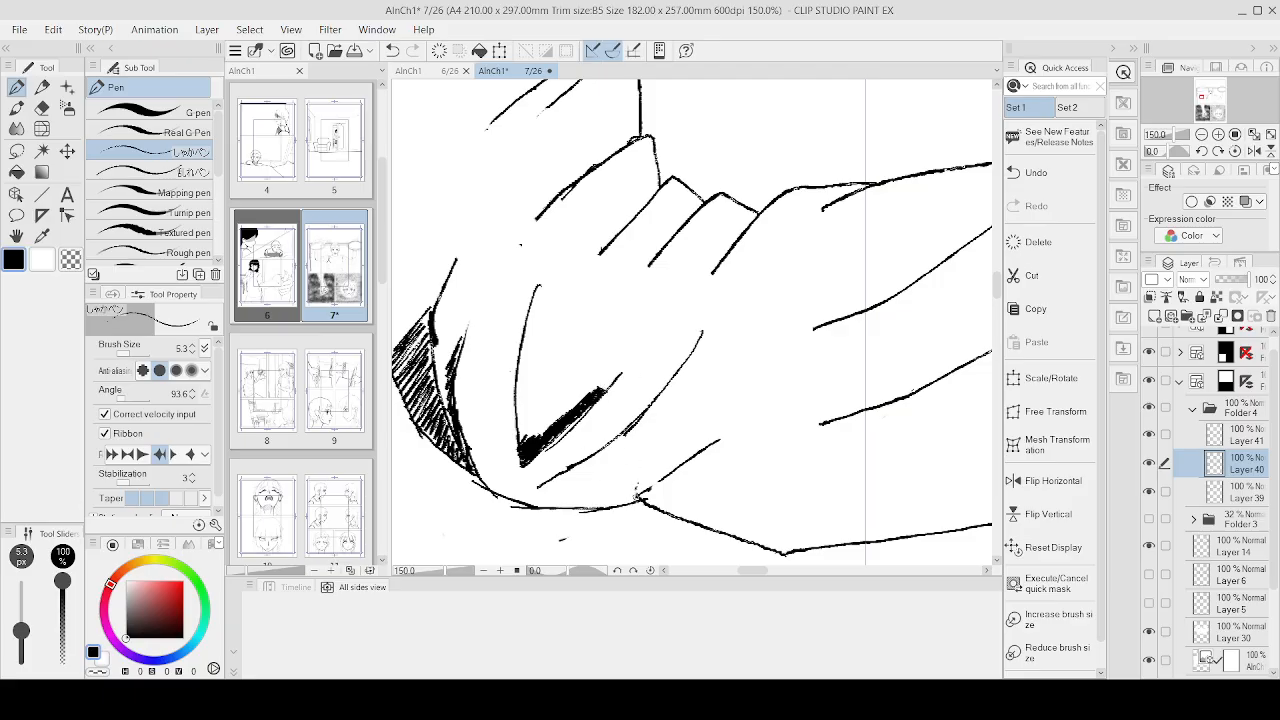
mouse_move(638, 496)
left_mouse_down()
mouse_move(514, 500)
mouse_move(636, 498)
mouse_move(546, 508)
mouse_move(494, 492)
left_mouse_up()
scroll(590, 490, "down", 2)
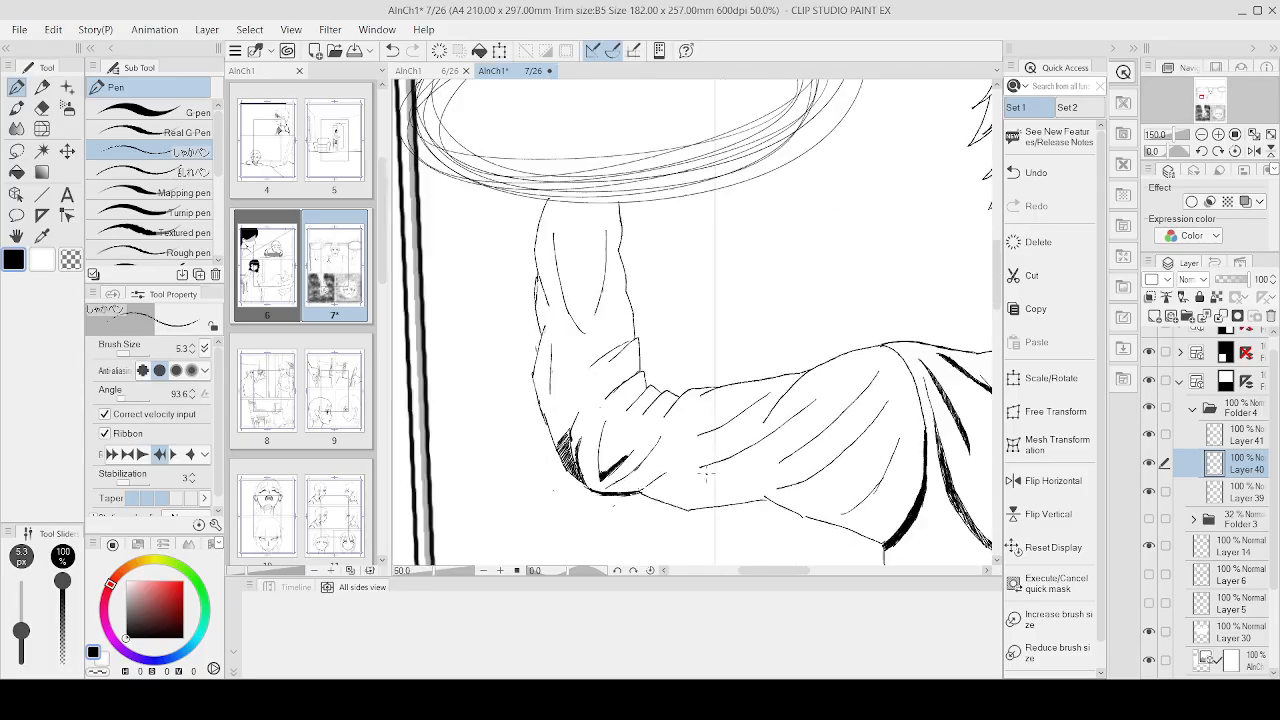
Step: Ink solid black shadows into the three parallel folds at the inner elbow of the left-side arm
scroll(714, 480, "down", 1)
scroll(640, 414, "up", 2)
scroll(666, 407, "up", 2)
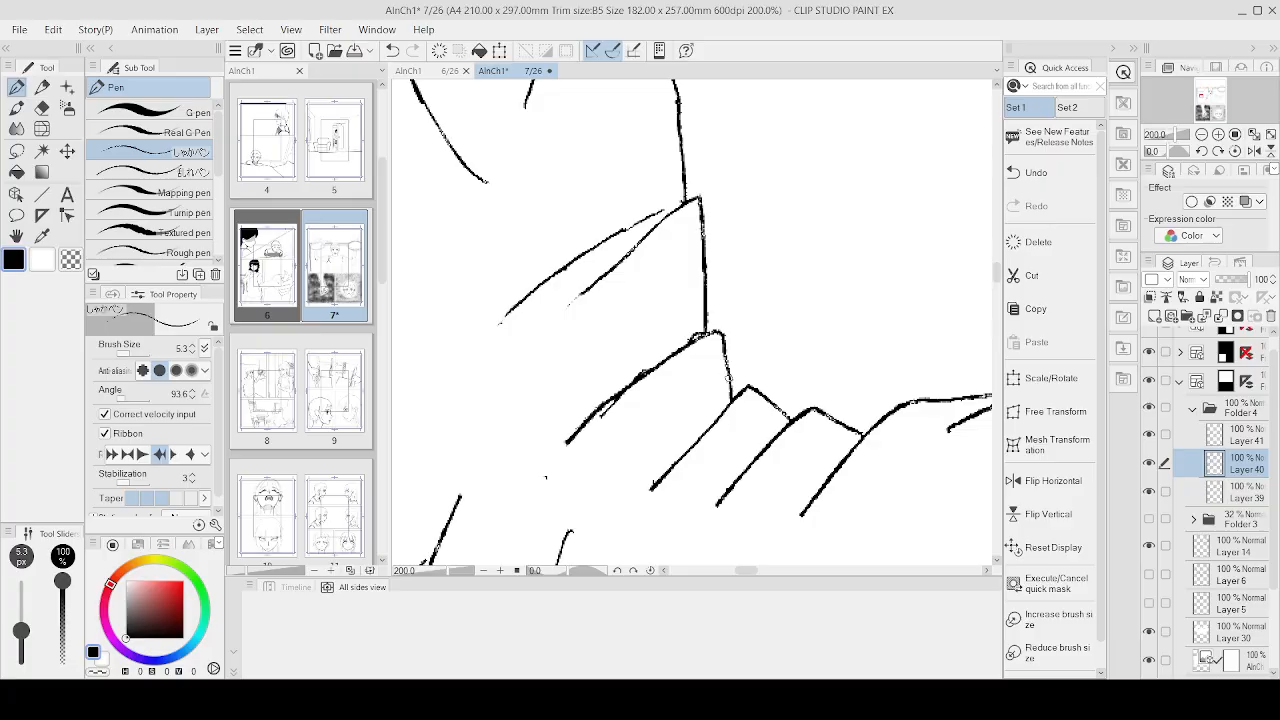
left_click_drag(730, 380, 676, 456)
left_click_drag(714, 406, 648, 490)
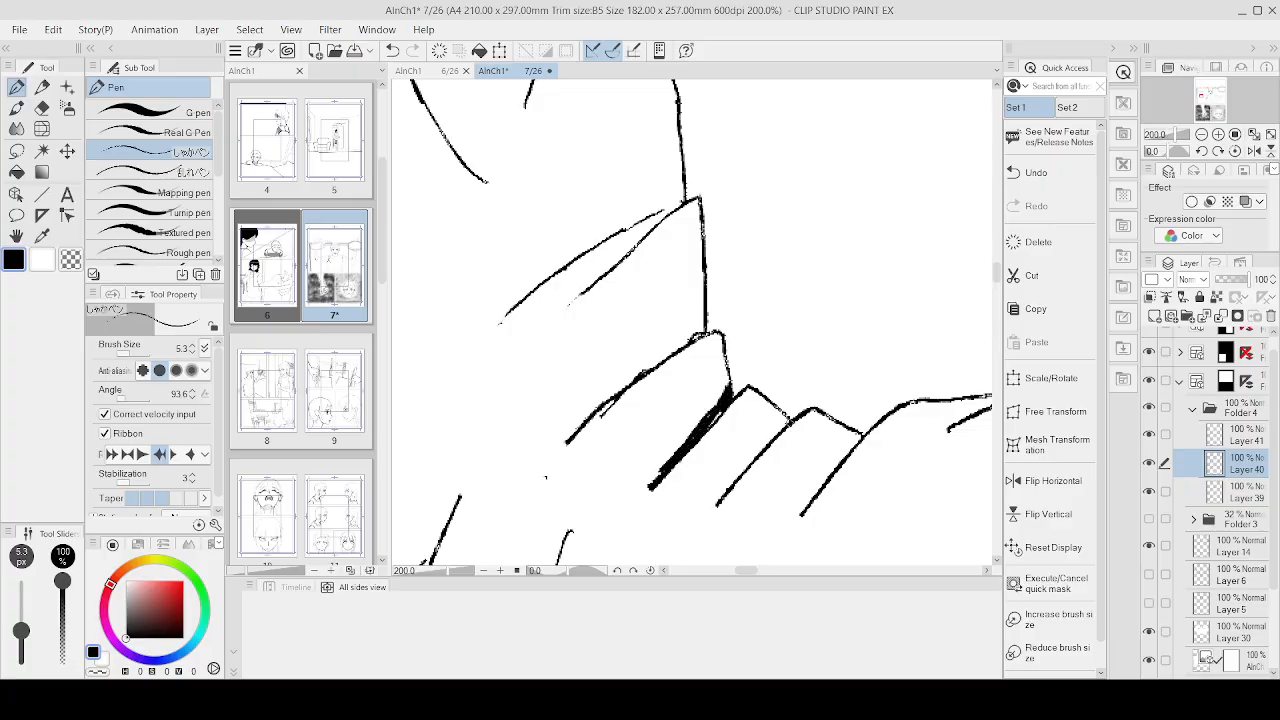
left_click_drag(792, 416, 716, 510)
mouse_move(840, 422)
left_mouse_down()
mouse_move(840, 454)
mouse_move(810, 498)
left_mouse_up()
left_click_drag(822, 446, 794, 512)
mouse_move(830, 420)
left_mouse_down()
mouse_move(808, 492)
mouse_move(832, 476)
mouse_move(796, 516)
left_mouse_up()
scroll(862, 440, "down", 4)
scroll(826, 436, "up", 6)
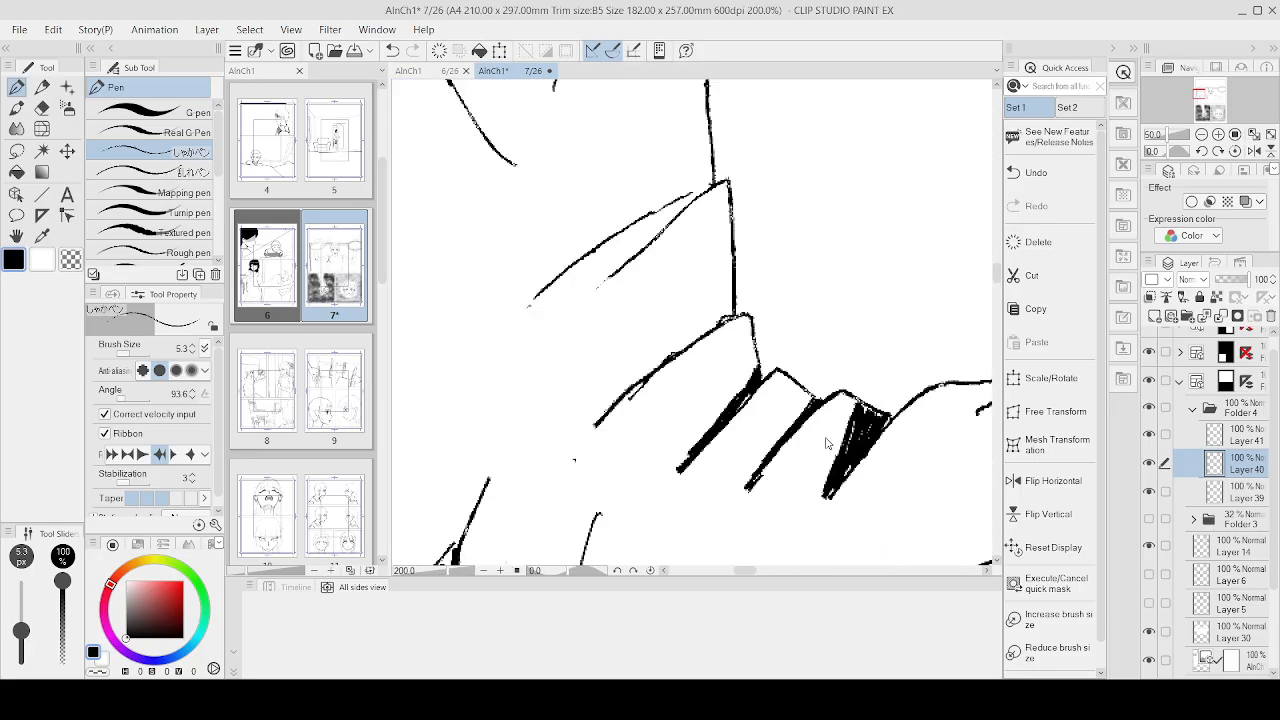
scroll(824, 403, "down", 3)
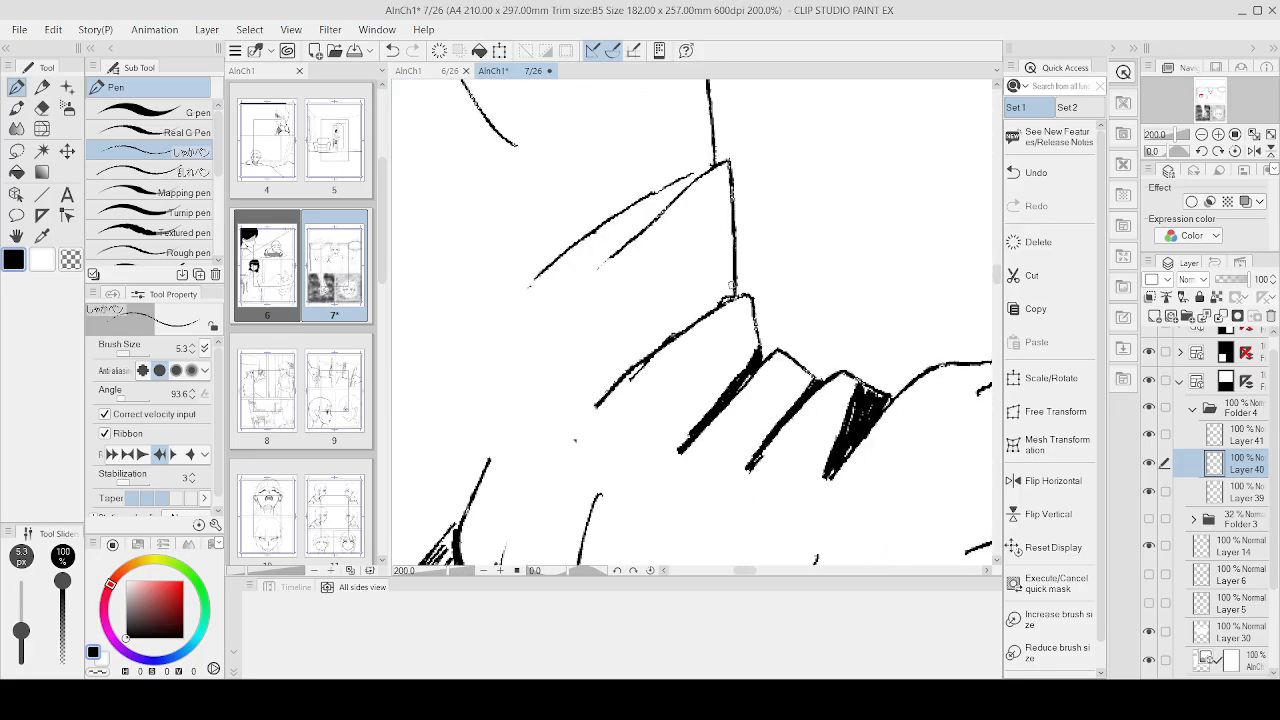
Step: Thicken the highest fold at the inner elbow of the left-side arm into a tapering black shadow
left_click_drag(732, 286, 616, 382)
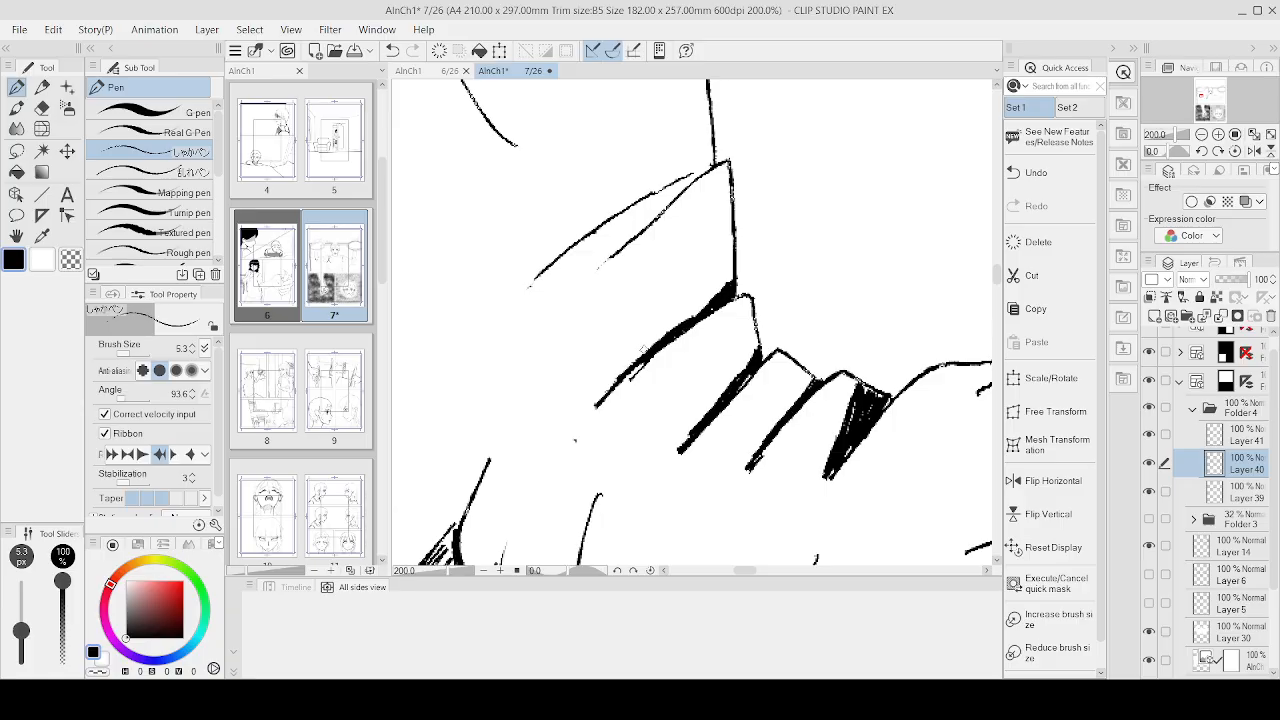
scroll(785, 152, "down", 5)
scroll(506, 384, "up", 4)
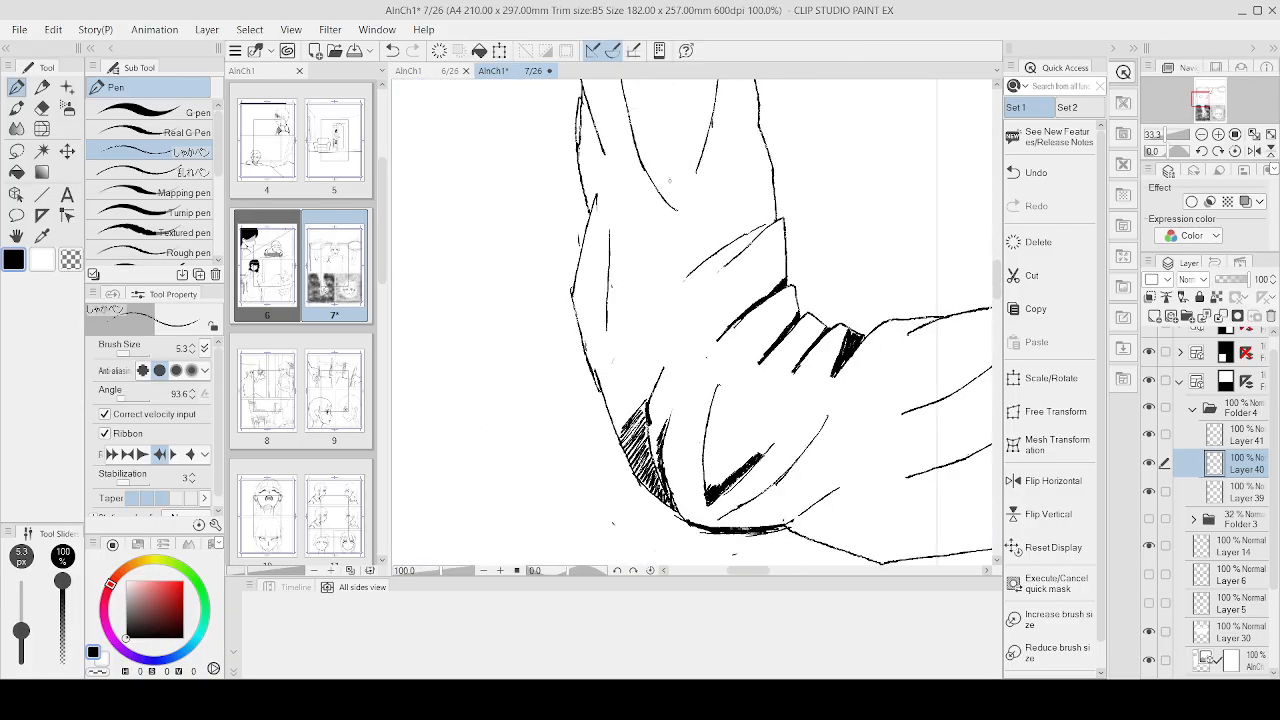
Step: Outline a long narrow shadow shape along the outer forearm of the left-side arm, reaching down to the elbow hatching
left_click_drag(600, 198, 596, 250)
key("ctrl+z")
key("ctrl+z")
left_click_drag(596, 197, 606, 223)
left_click_drag(607, 297, 620, 432)
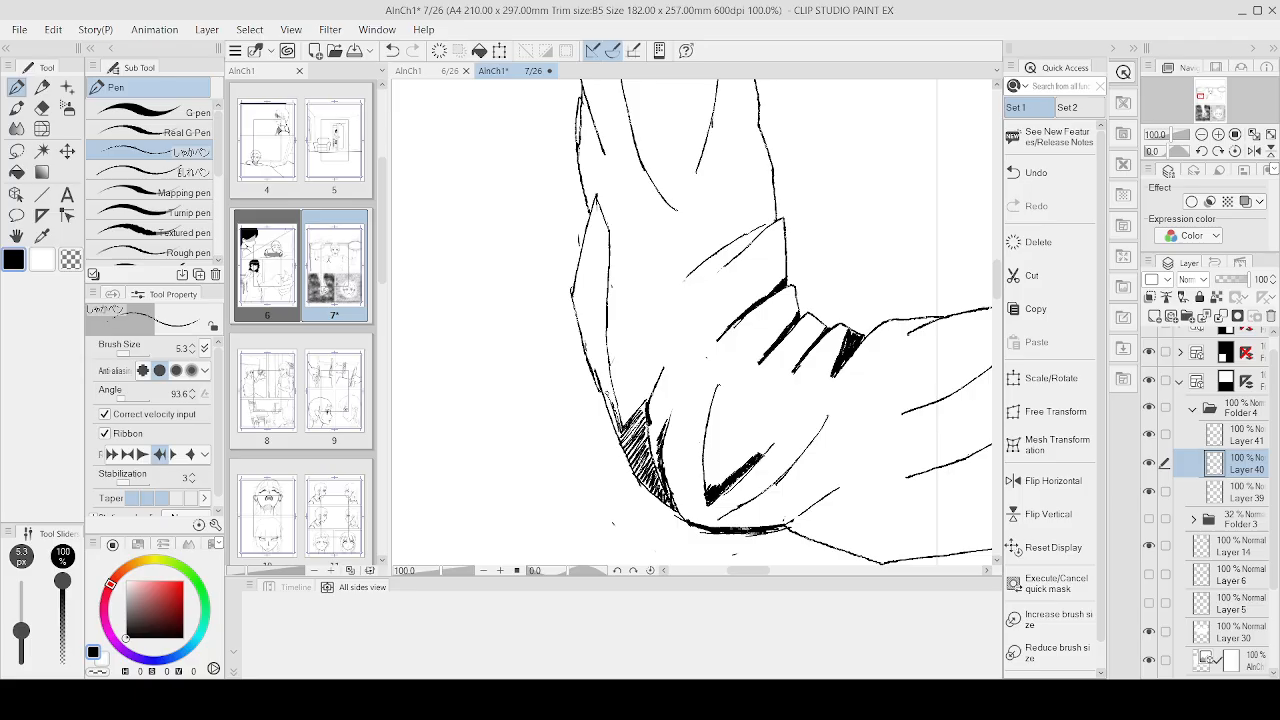
Step: Fill the outlined outer-forearm shape with dense lengthwise pen hatching from the elbow up to its pointed tip
left_click_drag(602, 380, 617, 428)
left_click_drag(600, 352, 617, 414)
left_click_drag(586, 326, 605, 386)
mouse_move(578, 300)
left_mouse_down()
mouse_move(600, 380)
mouse_move(594, 350)
left_mouse_up()
mouse_move(582, 270)
left_mouse_down()
mouse_move(606, 354)
mouse_move(608, 326)
left_mouse_up()
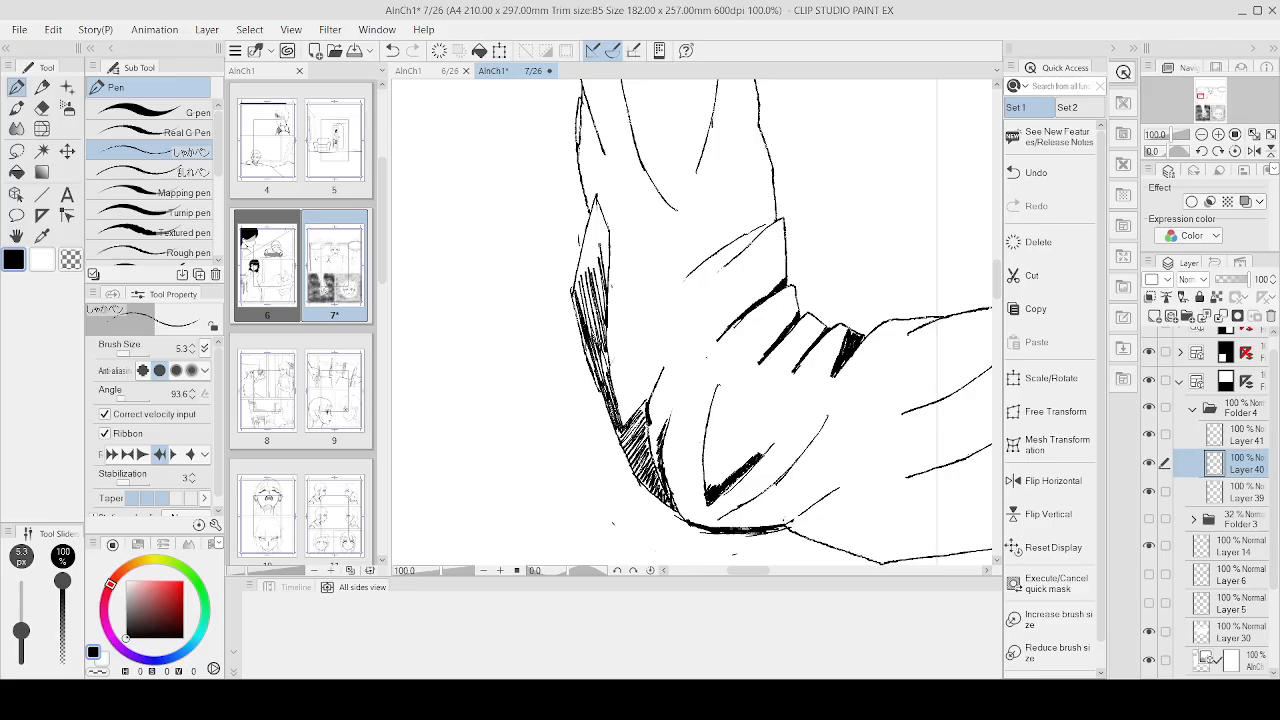
mouse_move(588, 244)
left_mouse_down()
mouse_move(588, 312)
mouse_move(590, 288)
left_mouse_up()
left_click_drag(588, 226, 596, 270)
mouse_move(594, 206)
left_mouse_down()
mouse_move(599, 270)
mouse_move(601, 248)
left_mouse_up()
left_click_drag(600, 208, 607, 288)
left_click_drag(601, 228, 606, 306)
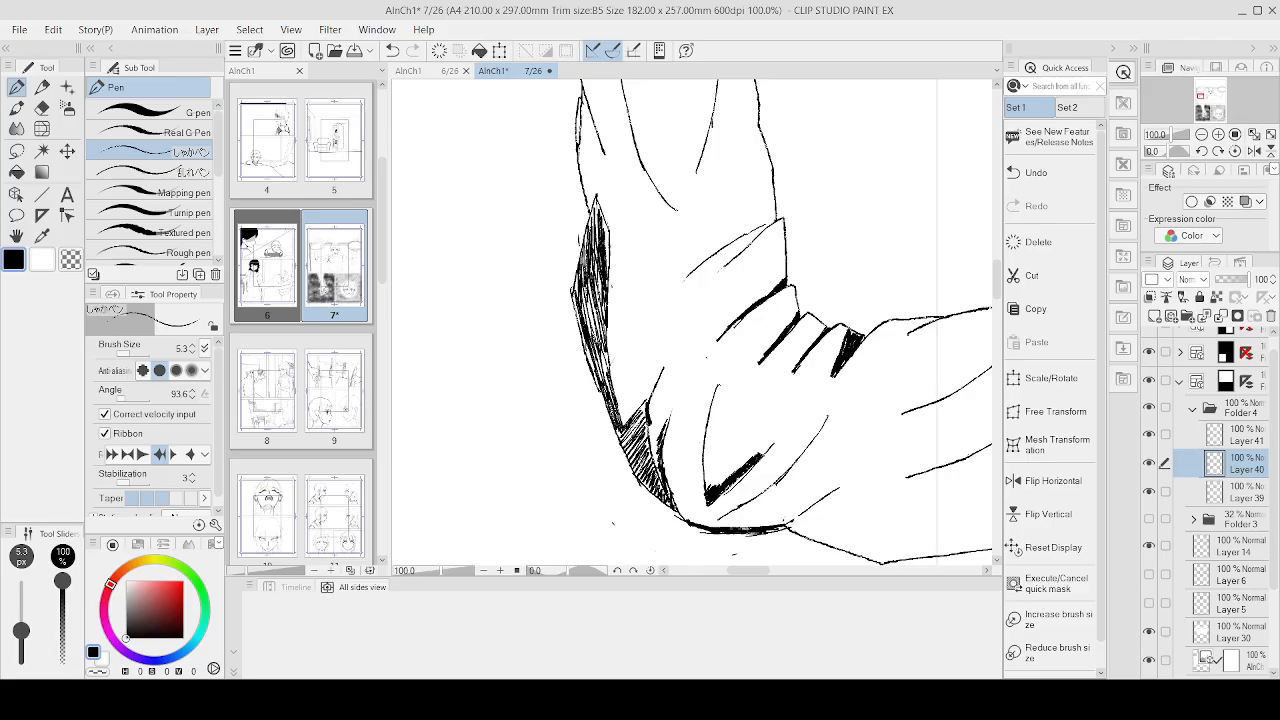
Step: Build up a tapered black crescent shadow with layered pen strokes along the large curved fold on the shirt's lower front
scroll(676, 178, "down", 4)
scroll(604, 256, "up", 6)
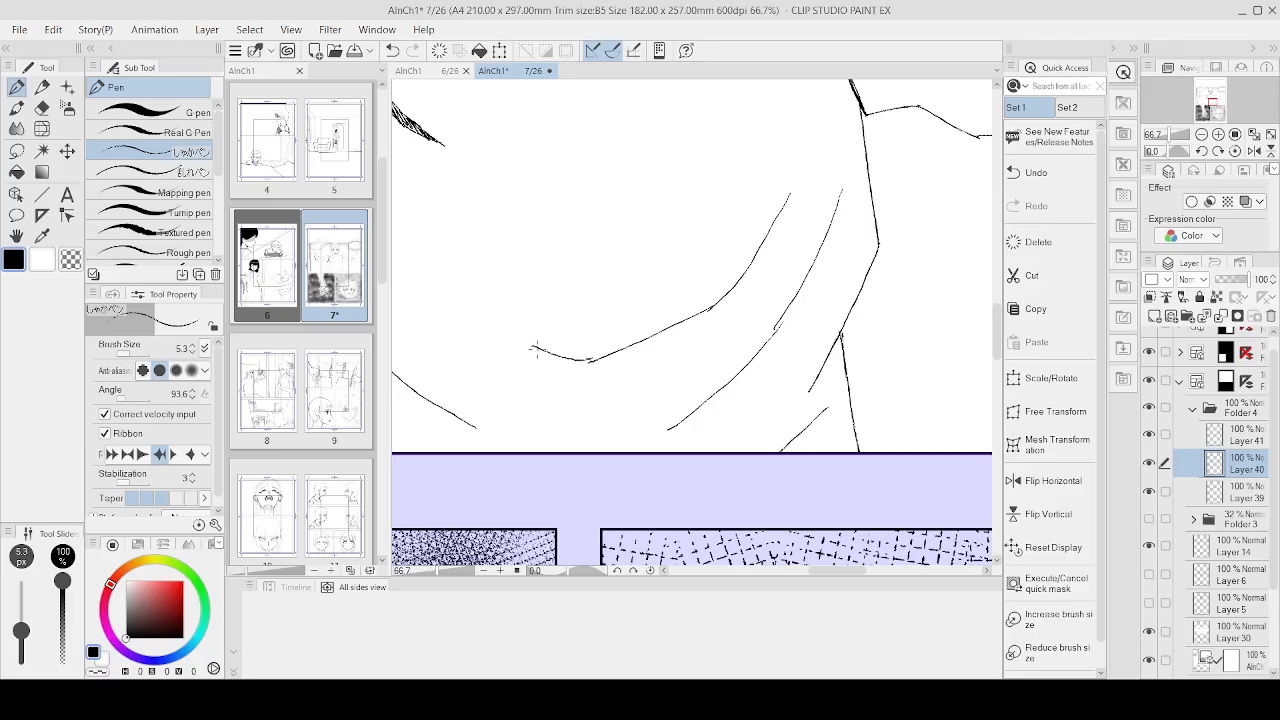
mouse_move(533, 347)
left_mouse_down()
mouse_move(601, 373)
mouse_move(648, 362)
mouse_move(726, 314)
mouse_move(787, 197)
mouse_move(716, 322)
mouse_move(648, 356)
left_mouse_up()
left_click_drag(696, 320, 642, 362)
left_click_drag(672, 328, 616, 376)
mouse_move(654, 336)
left_mouse_down()
mouse_move(616, 370)
mouse_move(541, 348)
left_mouse_up()
mouse_move(561, 366)
left_mouse_down()
mouse_move(542, 352)
mouse_move(584, 368)
left_mouse_up()
left_click_drag(566, 364, 612, 352)
left_click_drag(578, 366, 644, 346)
left_click_drag(594, 360, 638, 346)
left_click_drag(580, 370, 642, 357)
left_click_drag(592, 371, 644, 361)
left_click_drag(638, 363, 696, 333)
left_click_drag(668, 345, 704, 323)
mouse_move(646, 351)
left_mouse_down()
mouse_move(702, 323)
mouse_move(668, 332)
left_mouse_up()
left_click_drag(648, 350, 718, 312)
left_click_drag(694, 336, 718, 320)
left_click_drag(672, 344, 696, 330)
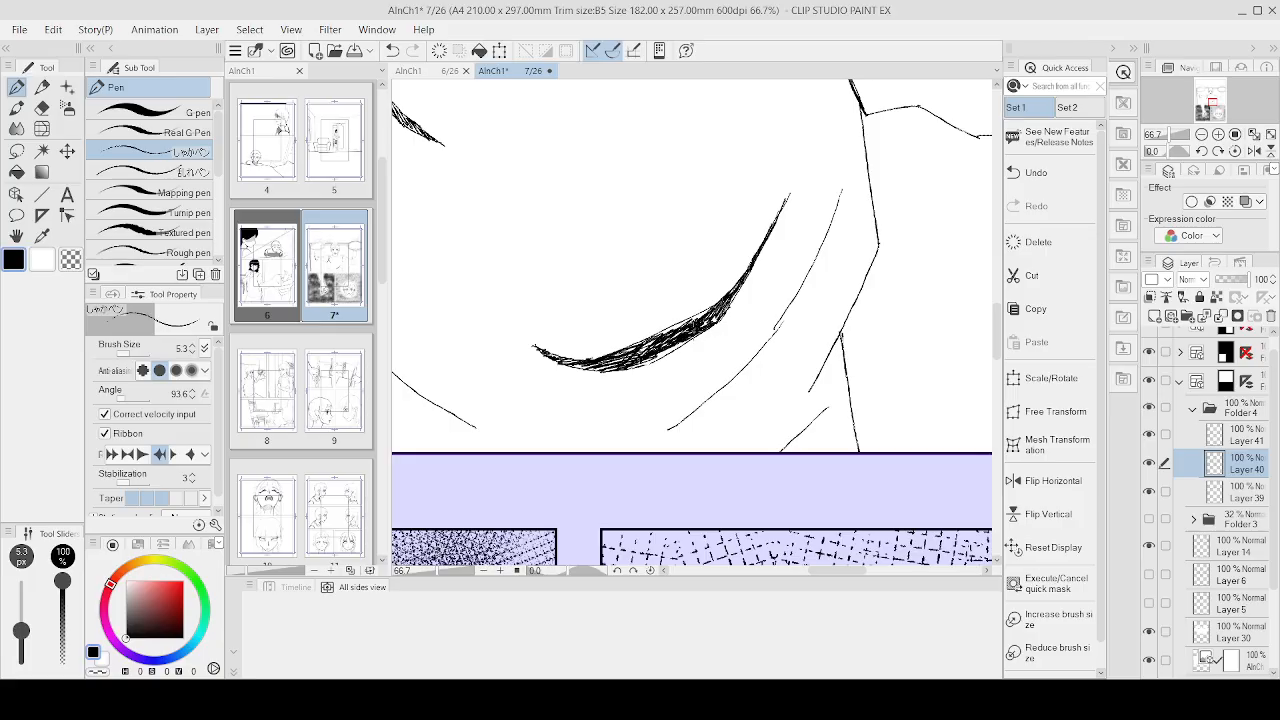
left_click_drag(650, 366, 696, 330)
left_click_drag(650, 362, 714, 310)
mouse_move(676, 334)
left_mouse_down()
mouse_move(712, 304)
mouse_move(690, 318)
left_mouse_up()
left_click_drag(674, 330, 704, 312)
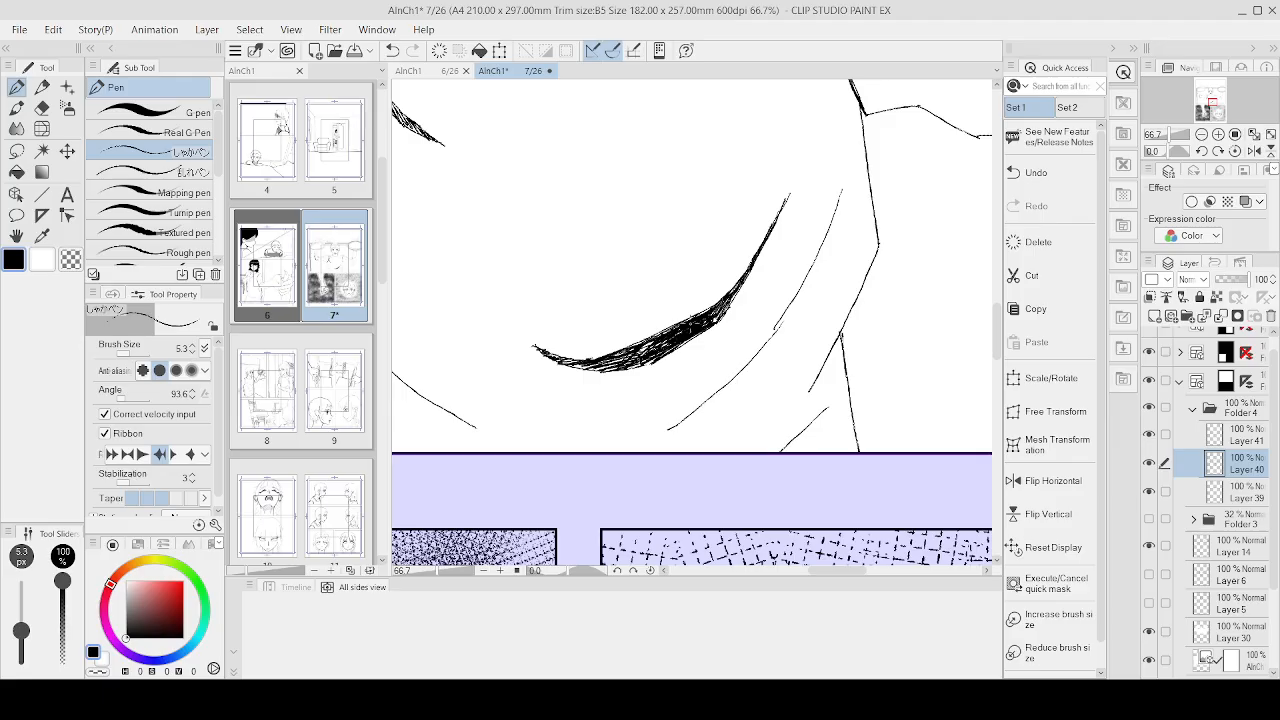
Step: Outline and hatch a curved, tapering shadow along the long fold at the left side of the shirt's torso
scroll(836, 298, "down", 3)
scroll(640, 283, "up", 3)
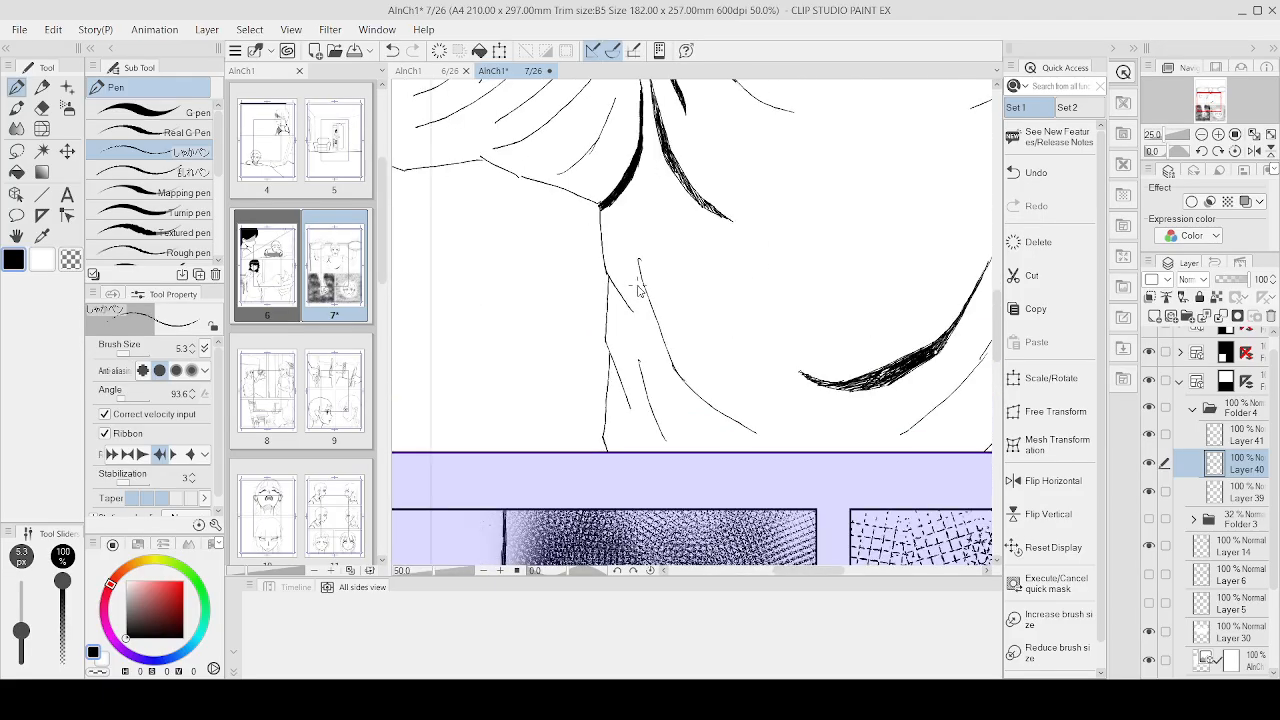
mouse_move(640, 252)
left_mouse_down()
mouse_move(666, 398)
mouse_move(706, 433)
left_mouse_up()
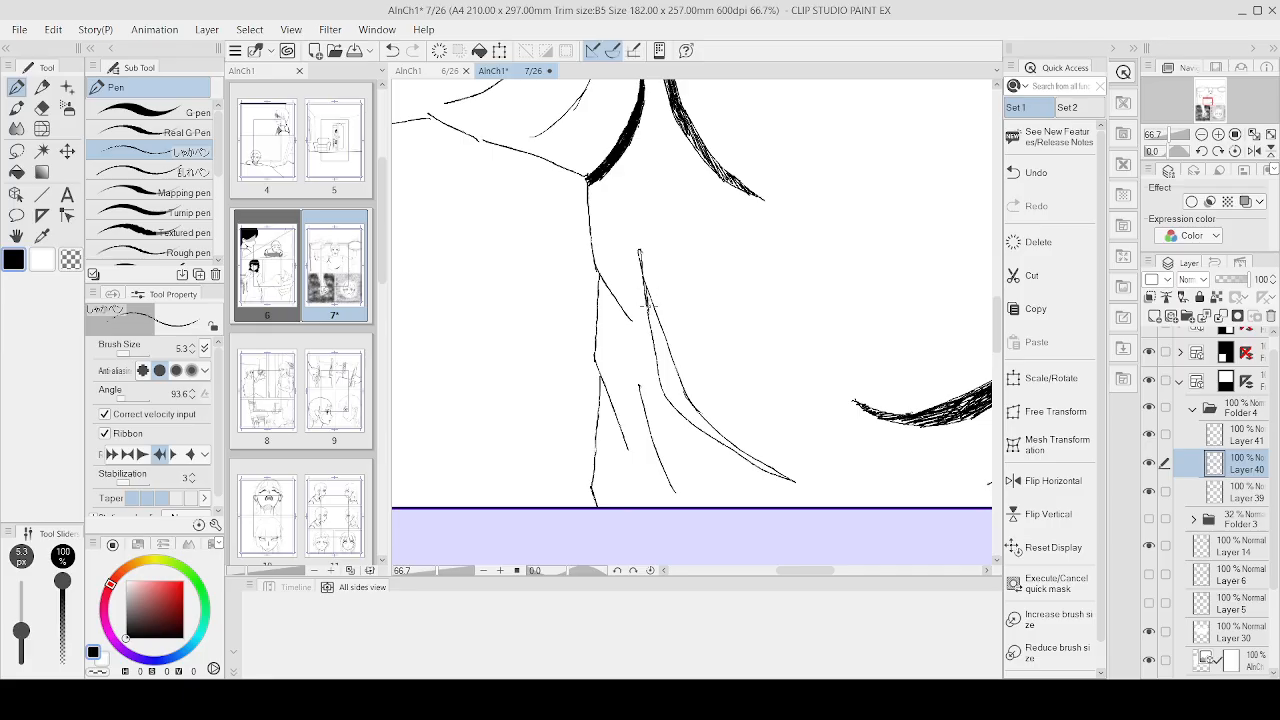
left_click_drag(650, 306, 664, 376)
mouse_move(661, 330)
left_mouse_down()
mouse_move(677, 389)
mouse_move(662, 392)
mouse_move(704, 432)
left_mouse_up()
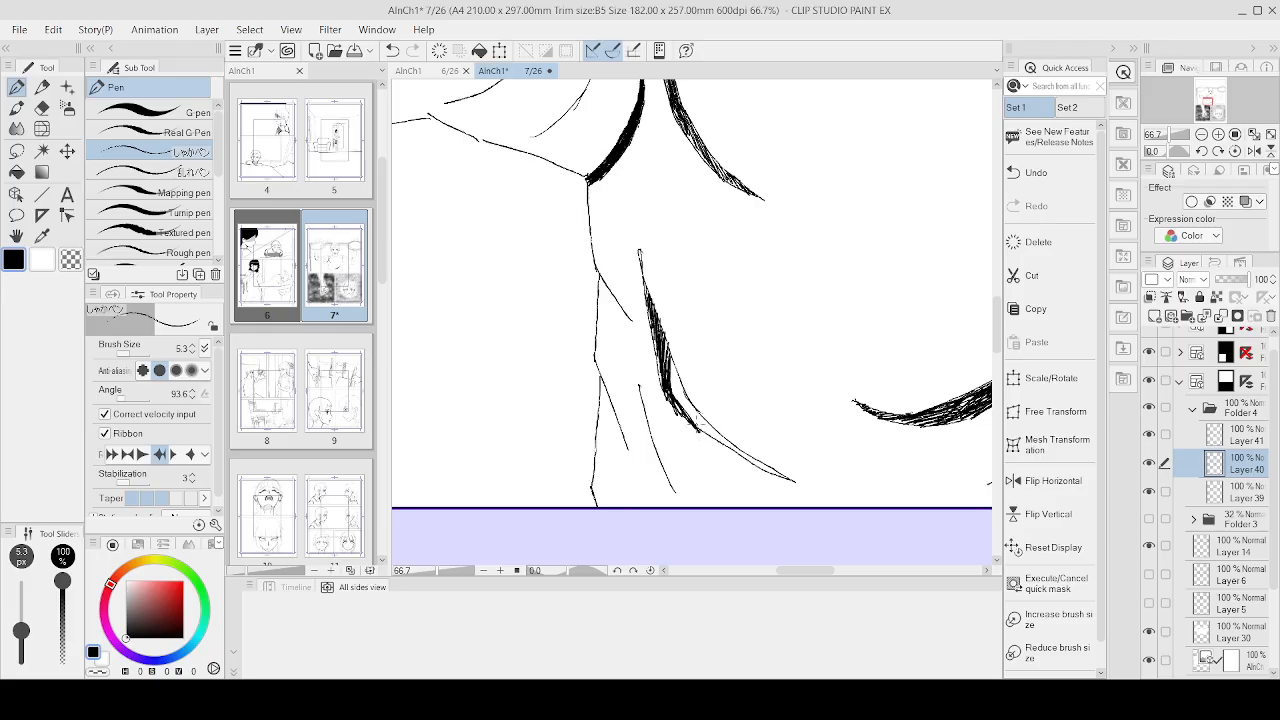
left_click_drag(674, 392, 727, 446)
left_click_drag(684, 402, 704, 416)
mouse_move(680, 390)
left_mouse_down()
mouse_move(704, 424)
mouse_move(690, 408)
left_mouse_up()
mouse_move(670, 370)
left_mouse_down()
mouse_move(688, 400)
mouse_move(680, 392)
left_mouse_up()
left_click_drag(668, 364, 684, 406)
left_click_drag(668, 358, 686, 392)
left_click_drag(722, 440, 778, 476)
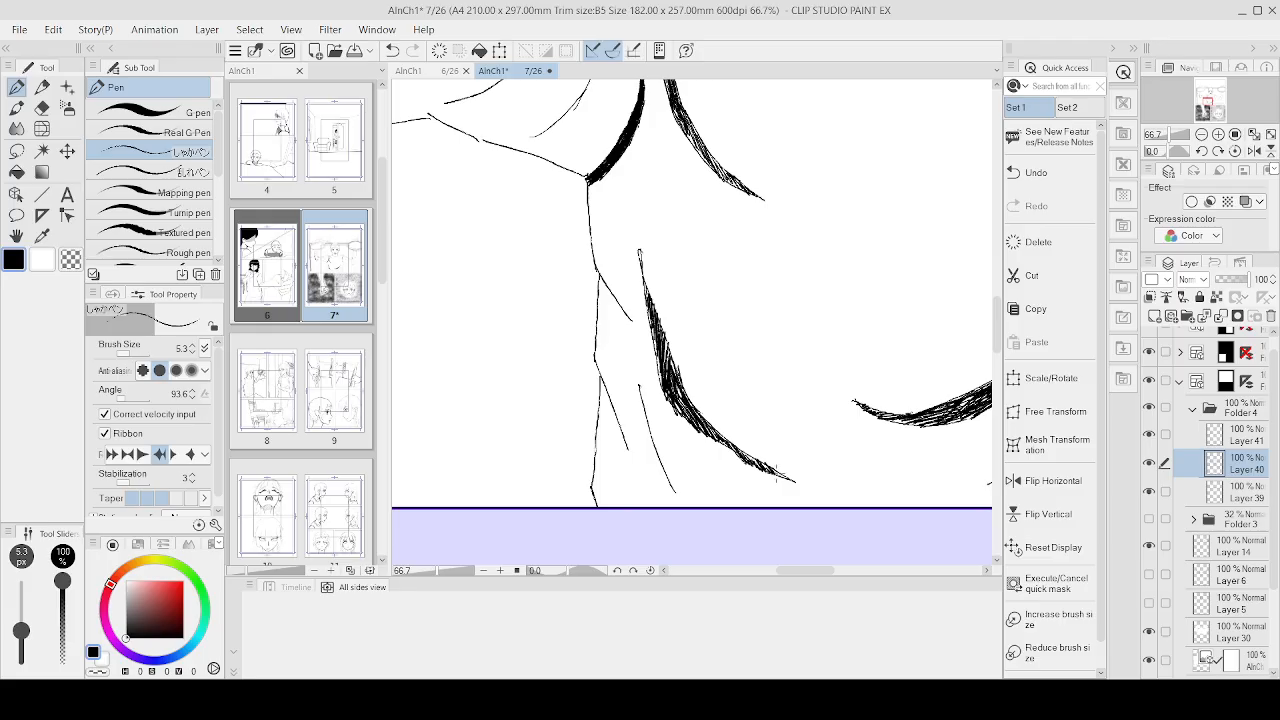
Step: Hatch a narrow tapering shadow onto the short fold near the panel's lower border, beside the long torso fold
mouse_move(638, 390)
left_mouse_down()
mouse_move(649, 460)
mouse_move(676, 494)
left_mouse_up()
left_click_drag(651, 446, 666, 474)
left_click_drag(654, 458, 662, 488)
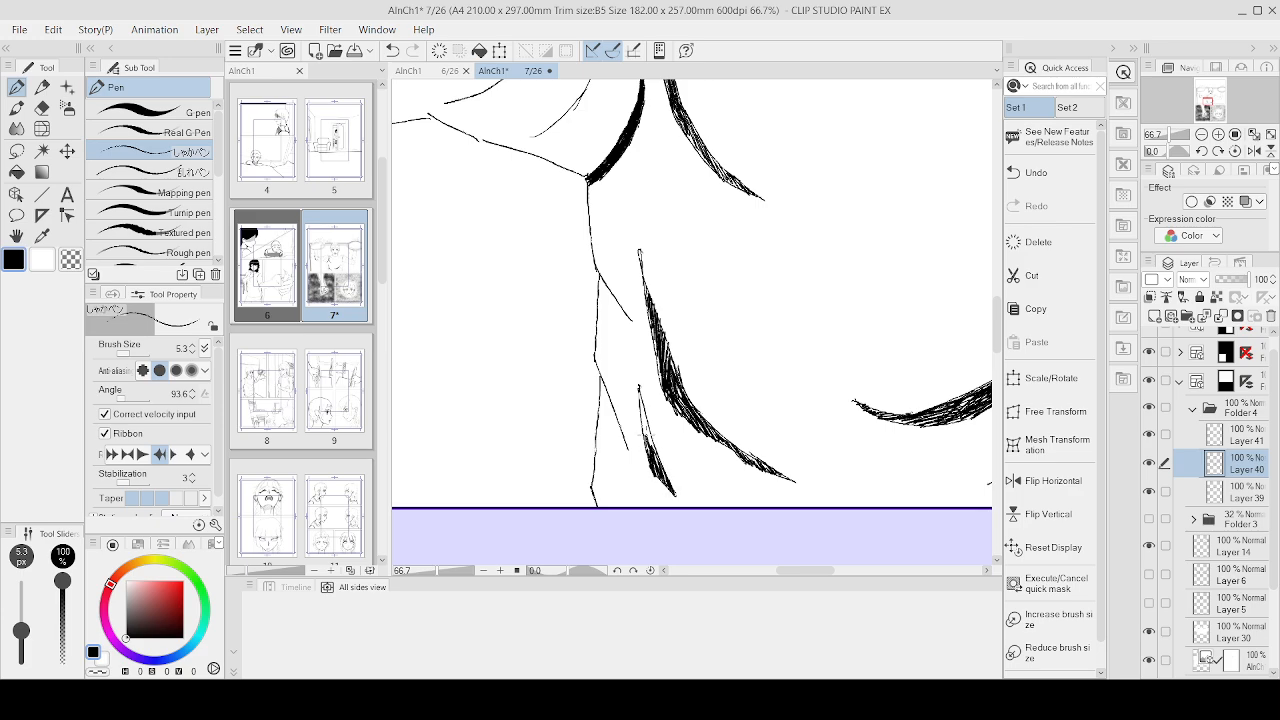
mouse_move(642, 420)
left_mouse_down()
mouse_move(658, 452)
mouse_move(638, 391)
left_mouse_up()
Step: Ink tapering black shadows along the two diagonal upper-sleeve folds nearest the elbow of the left-side arm
scroll(637, 393, "down", 3)
scroll(692, 228, "down", 3)
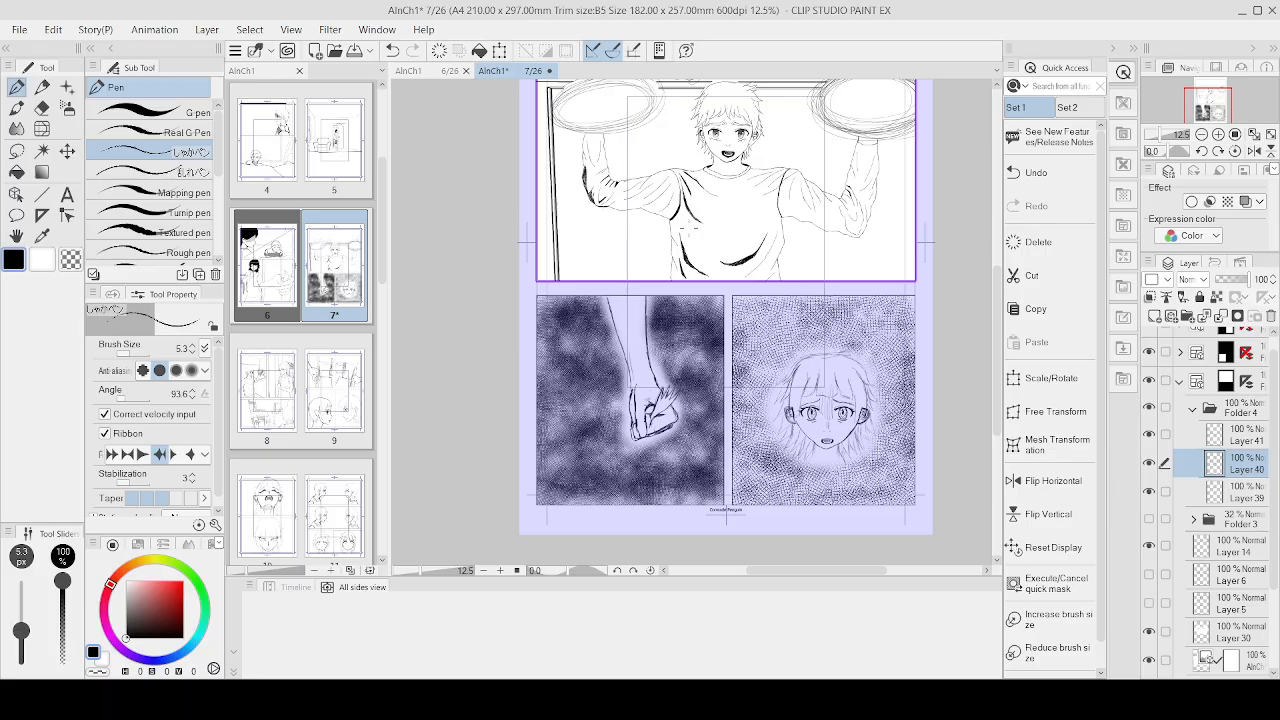
scroll(685, 226, "up", 10)
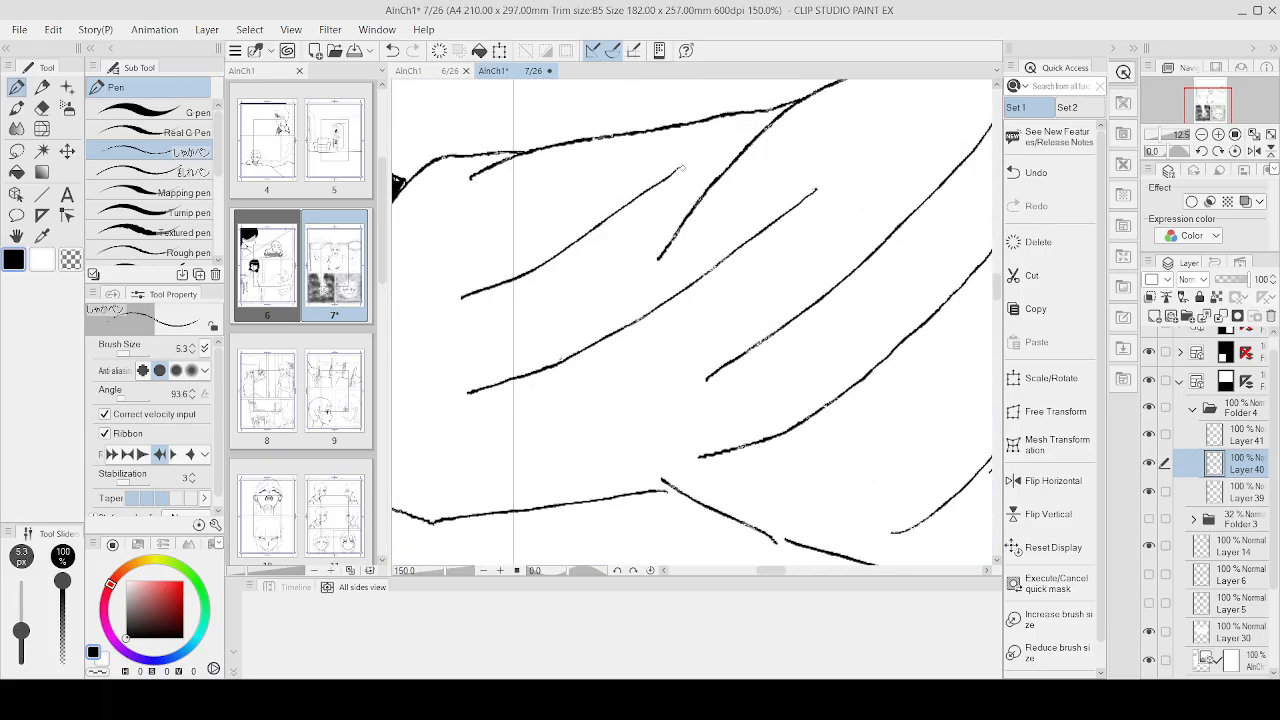
mouse_move(666, 181)
left_mouse_down()
mouse_move(582, 245)
mouse_move(465, 298)
left_mouse_up()
left_click_drag(524, 277, 500, 288)
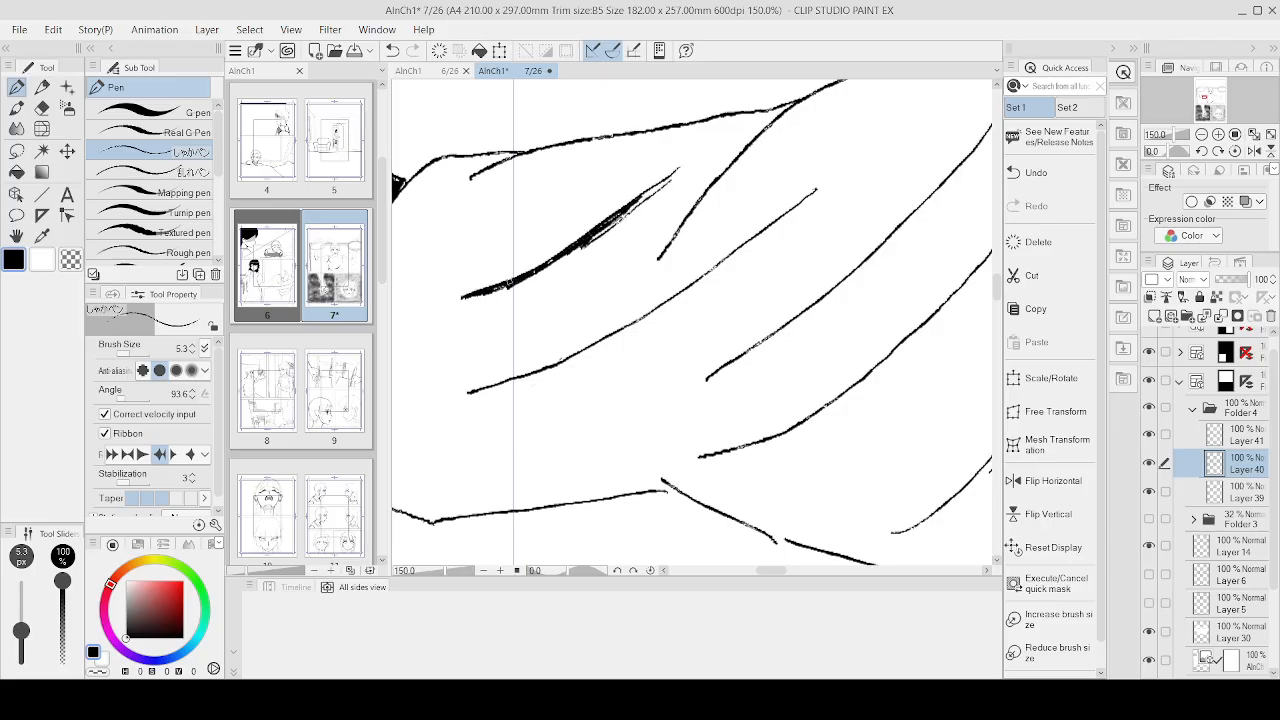
left_click_drag(596, 236, 678, 169)
scroll(782, 157, "down", 2)
scroll(871, 174, "up", 1)
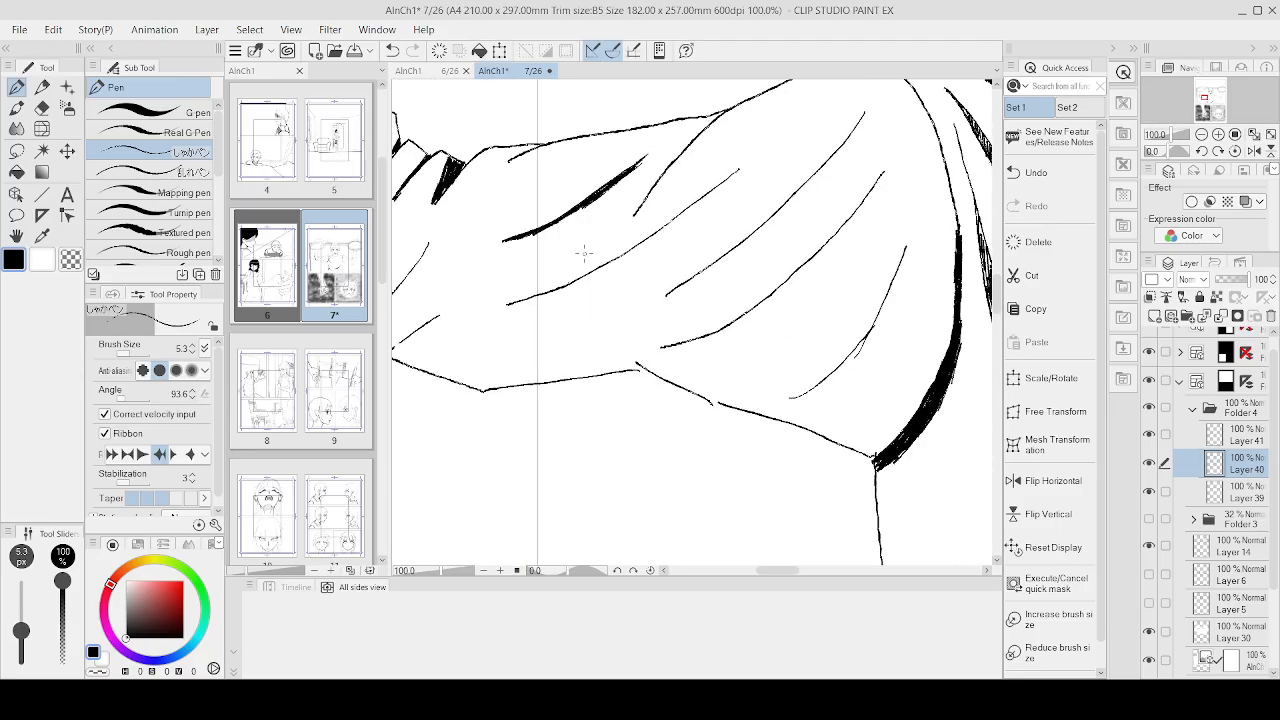
mouse_move(530, 304)
left_mouse_down()
mouse_move(600, 287)
mouse_move(716, 190)
mouse_move(628, 270)
mouse_move(600, 280)
mouse_move(638, 250)
mouse_move(523, 304)
left_mouse_up()
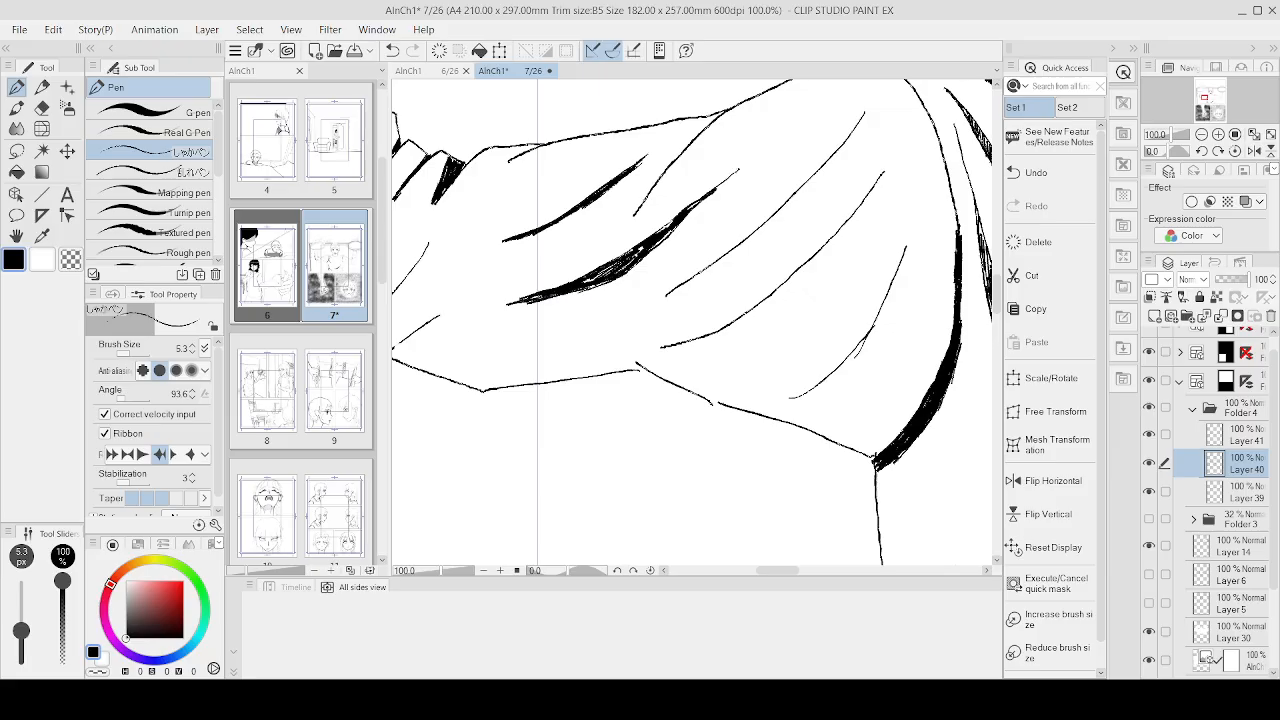
Step: Thicken the next two diagonal upper-sleeve folds toward the shoulder into black shadows with tapered ends
mouse_move(672, 292)
left_mouse_down()
mouse_move(736, 262)
mouse_move(820, 172)
mouse_move(766, 226)
left_mouse_up()
left_click_drag(812, 174, 718, 266)
left_click_drag(778, 216, 676, 289)
mouse_move(662, 348)
left_mouse_down()
mouse_move(756, 324)
mouse_move(814, 264)
mouse_move(730, 332)
left_mouse_up()
mouse_move(782, 296)
left_mouse_down()
mouse_move(706, 354)
mouse_move(686, 350)
left_mouse_up()
mouse_move(720, 338)
left_mouse_down()
mouse_move(670, 348)
mouse_move(696, 344)
left_mouse_up()
left_click_drag(740, 326, 706, 340)
left_click_drag(758, 306, 716, 336)
scroll(836, 267, "down", 3)
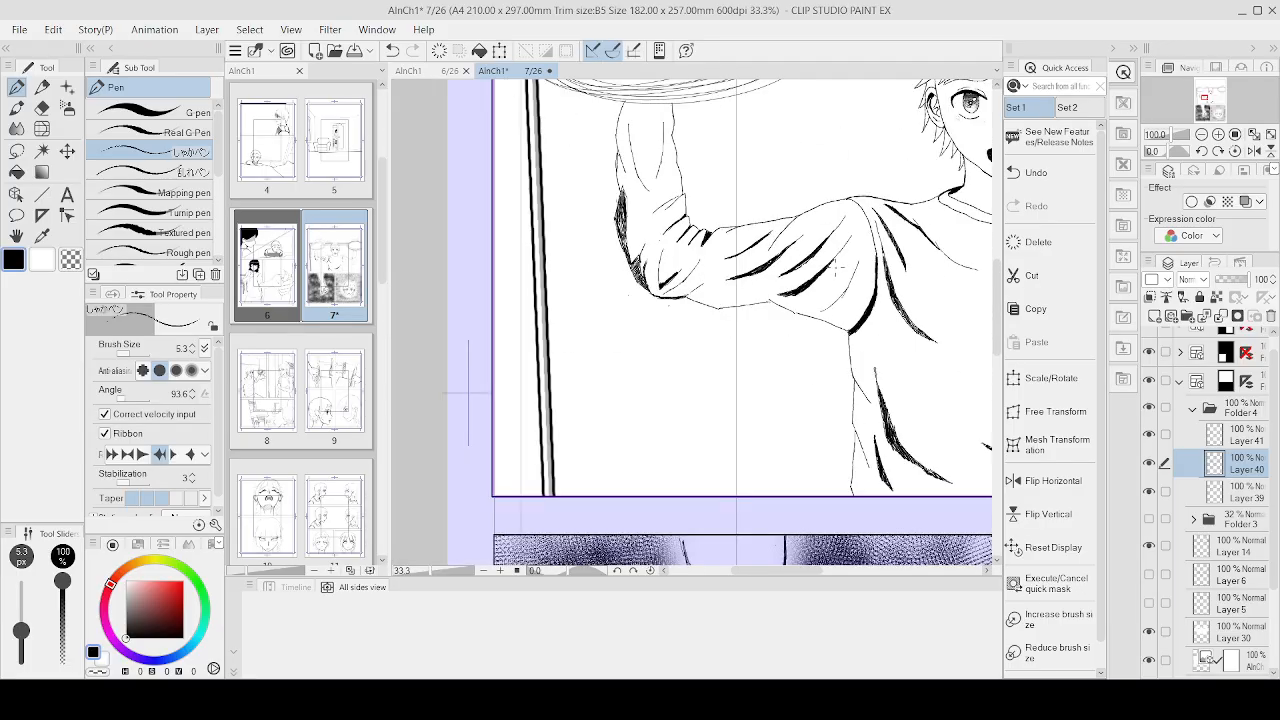
scroll(838, 257, "up", 4)
left_click_drag(832, 244, 799, 285)
left_click_drag(843, 239, 795, 291)
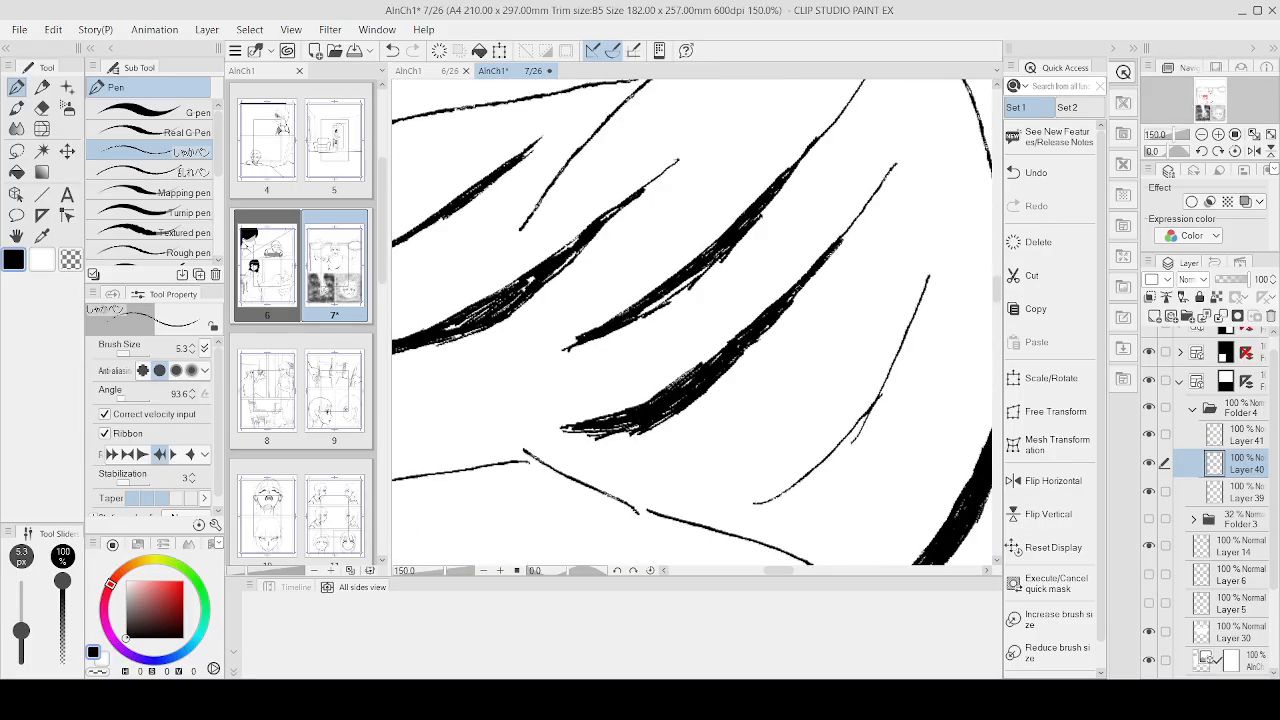
Step: Outline and fill a black shadow on the short curved sleeve fold near the left-side armpit
mouse_move(862, 410)
left_mouse_down()
mouse_move(748, 467)
mouse_move(752, 502)
left_mouse_up()
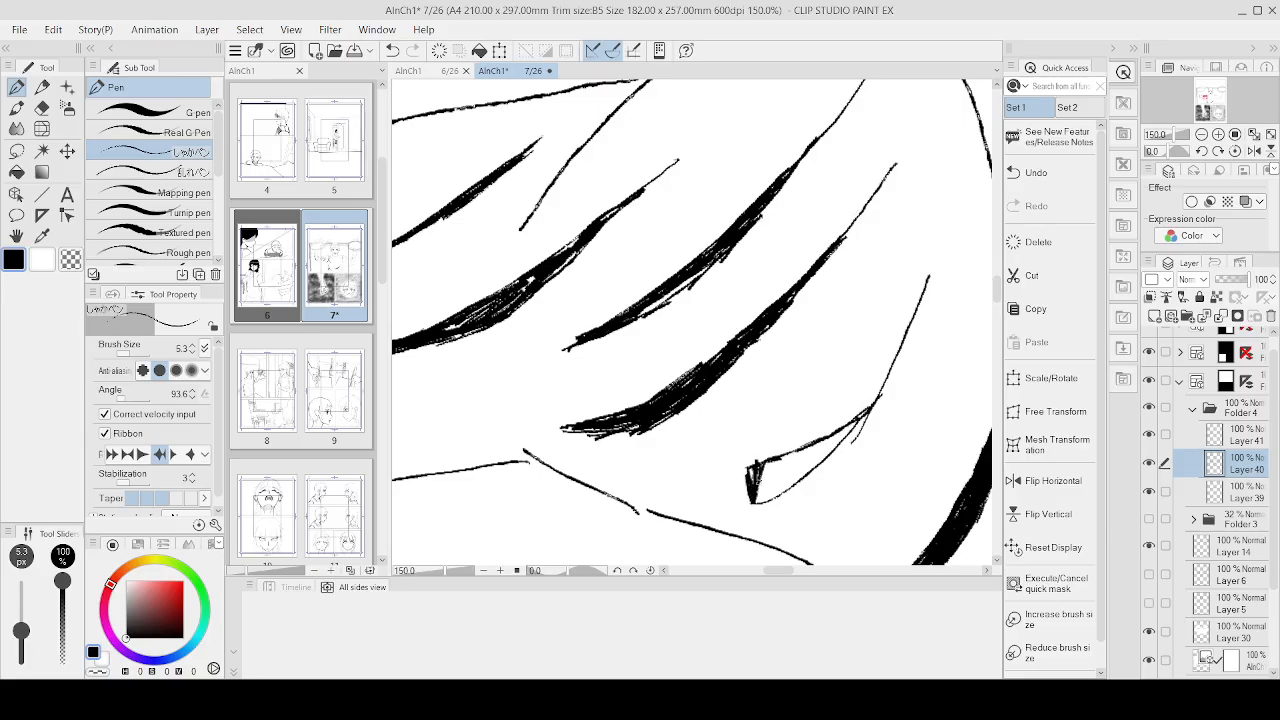
left_click_drag(778, 460, 758, 498)
mouse_move(820, 442)
left_mouse_down()
mouse_move(758, 502)
mouse_move(870, 408)
mouse_move(892, 372)
mouse_move(828, 442)
mouse_move(898, 360)
left_mouse_up()
Step: Hatch a small wedge-shaped shadow on the outer forearm, just above the long hatched shape
scroll(890, 340, "down", 9)
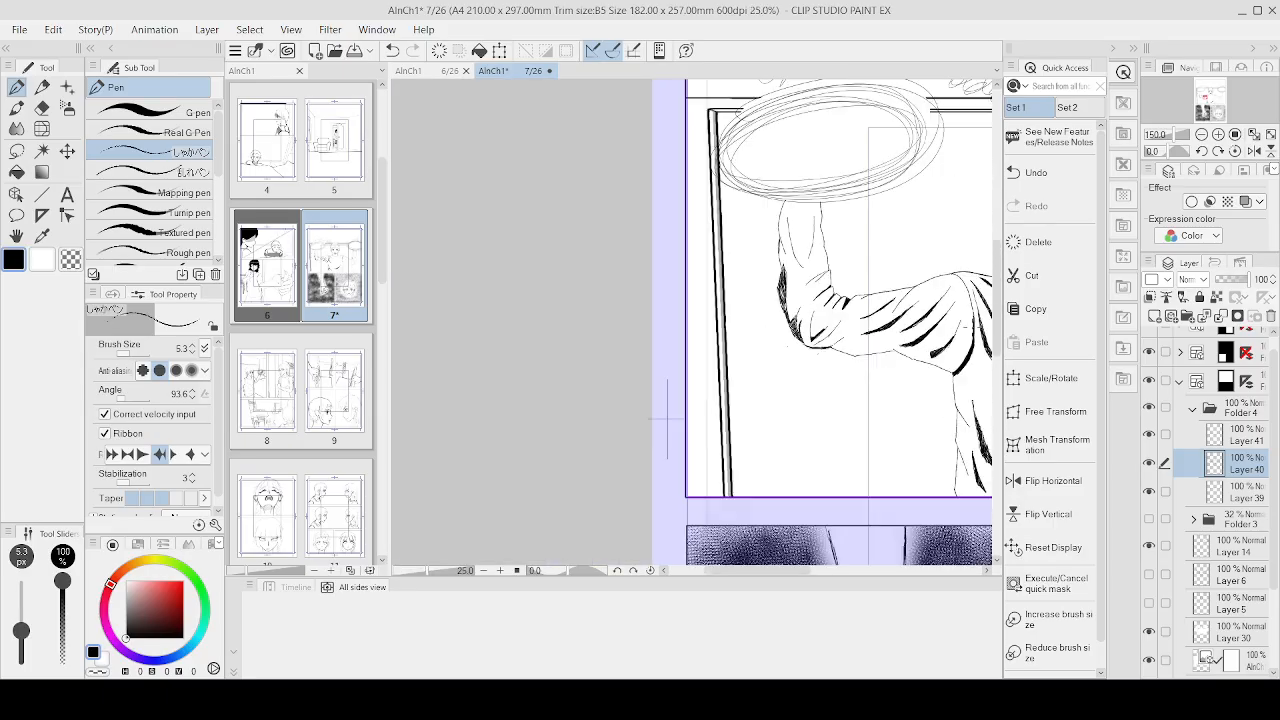
scroll(952, 325, "up", 5)
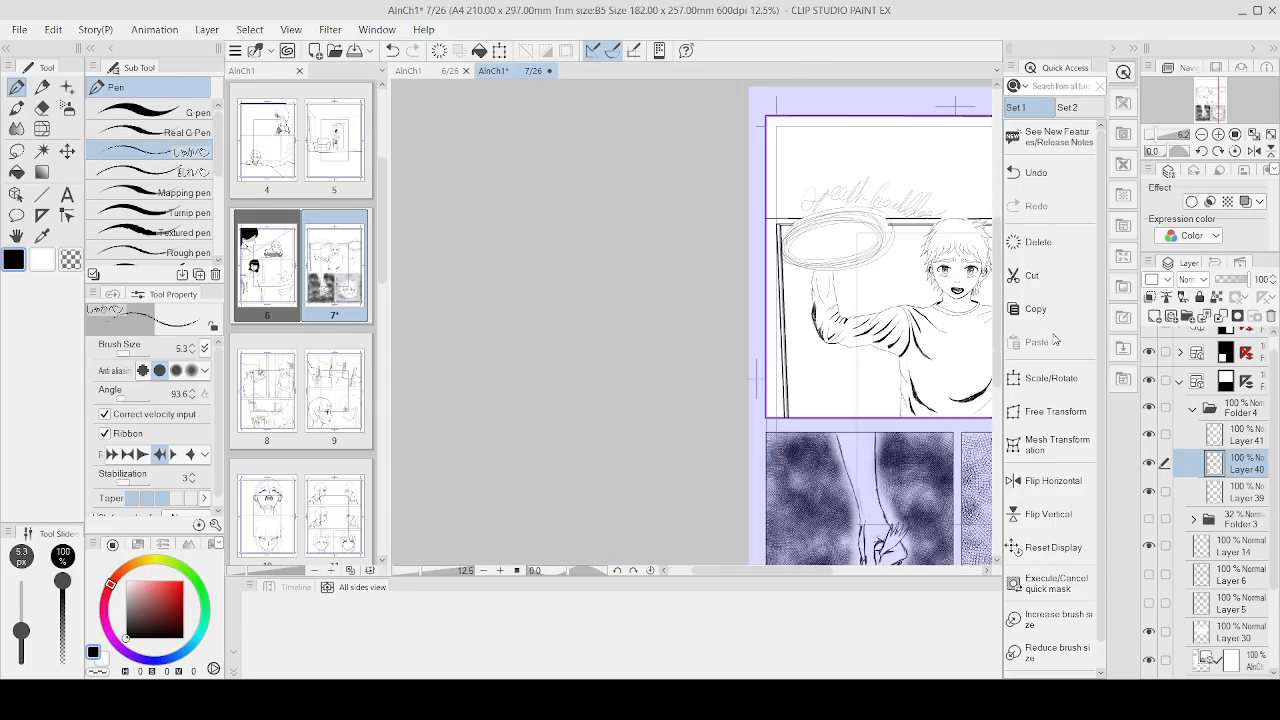
scroll(751, 276, "up", 3)
scroll(510, 219, "down", 5)
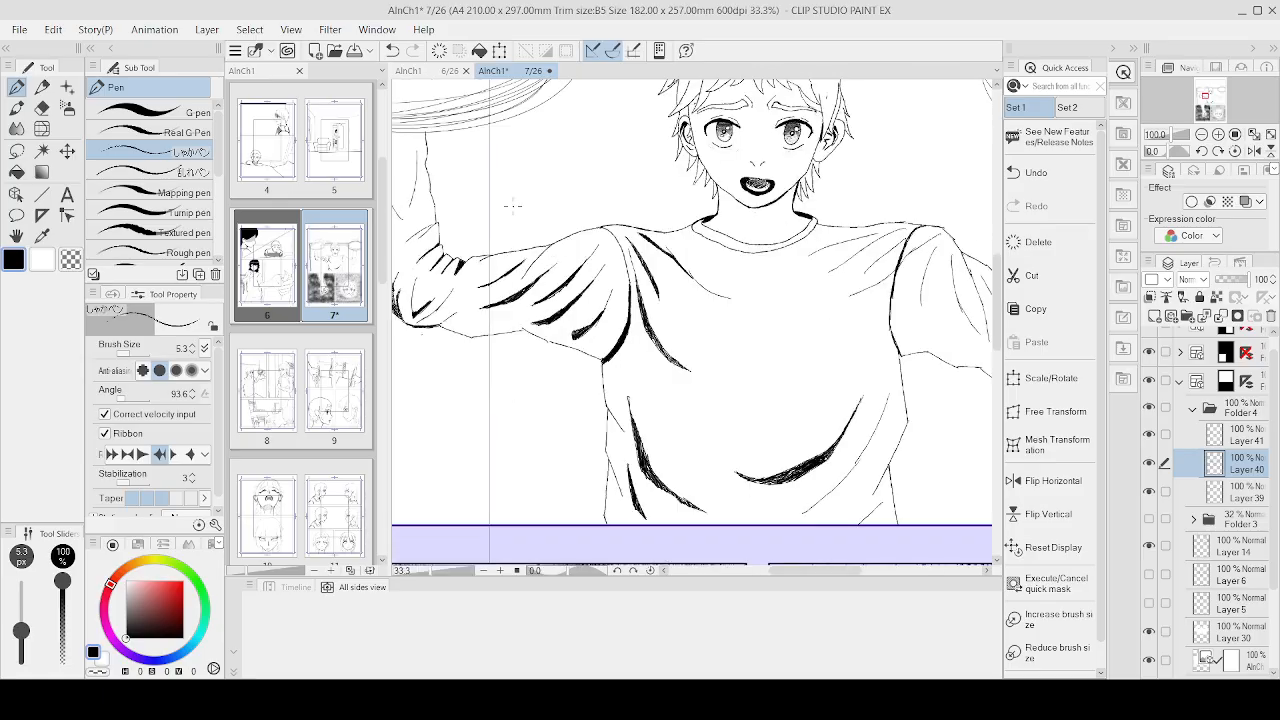
scroll(660, 338, "up", 5)
scroll(424, 420, "down", 6)
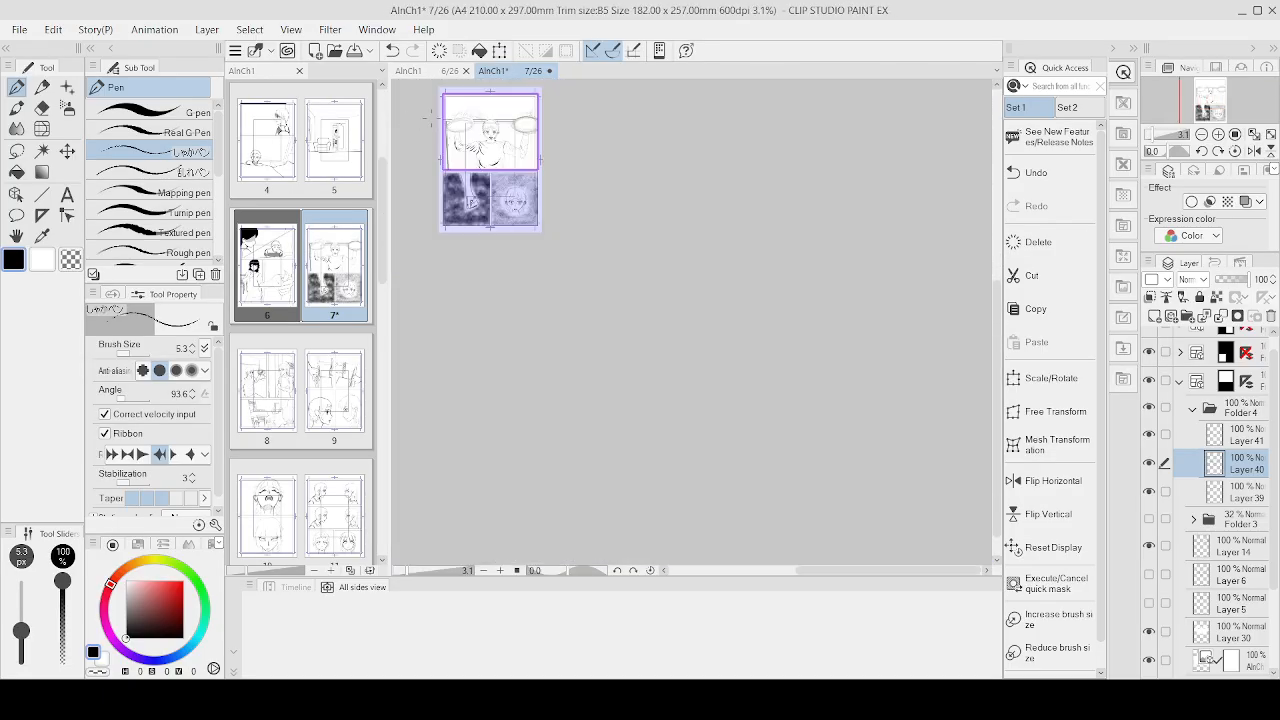
scroll(424, 420, "up", 4)
scroll(538, 243, "up", 5)
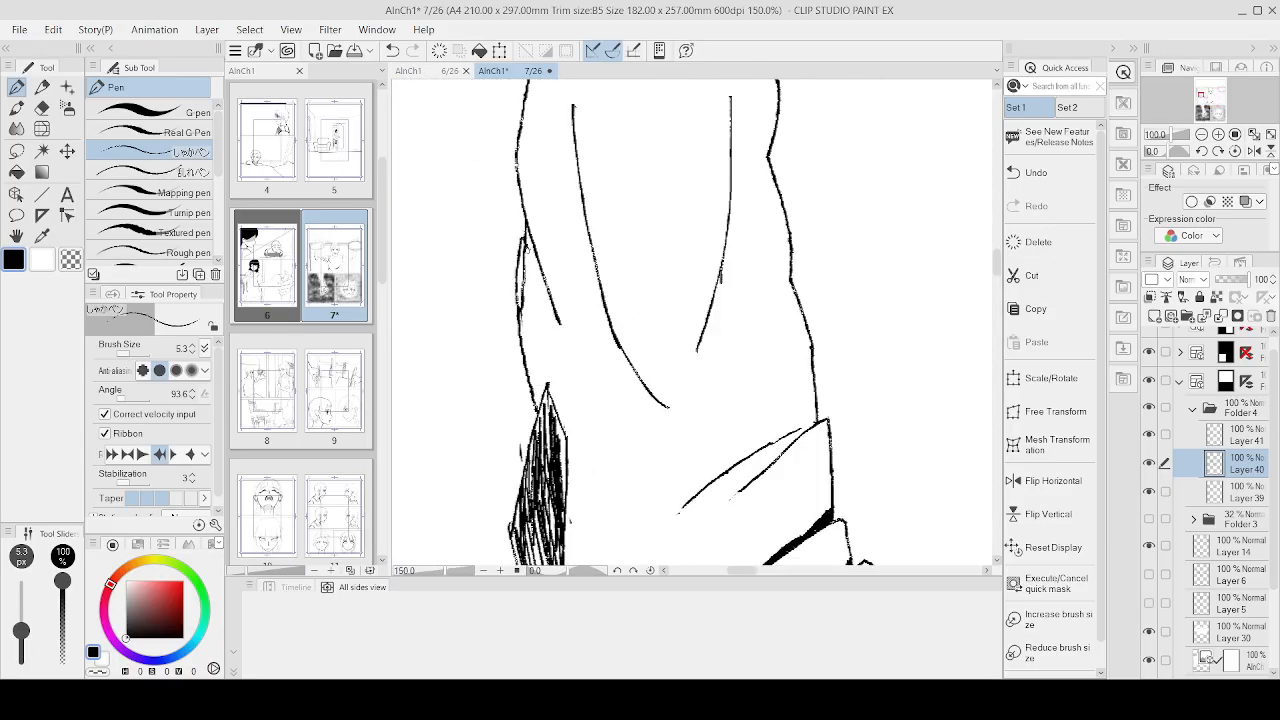
mouse_move(525, 249)
left_mouse_down()
mouse_move(526, 307)
mouse_move(528, 243)
mouse_move(533, 327)
mouse_move(519, 297)
mouse_move(518, 348)
left_mouse_up()
mouse_move(550, 292)
left_mouse_down()
mouse_move(532, 342)
mouse_move(538, 332)
left_mouse_up()
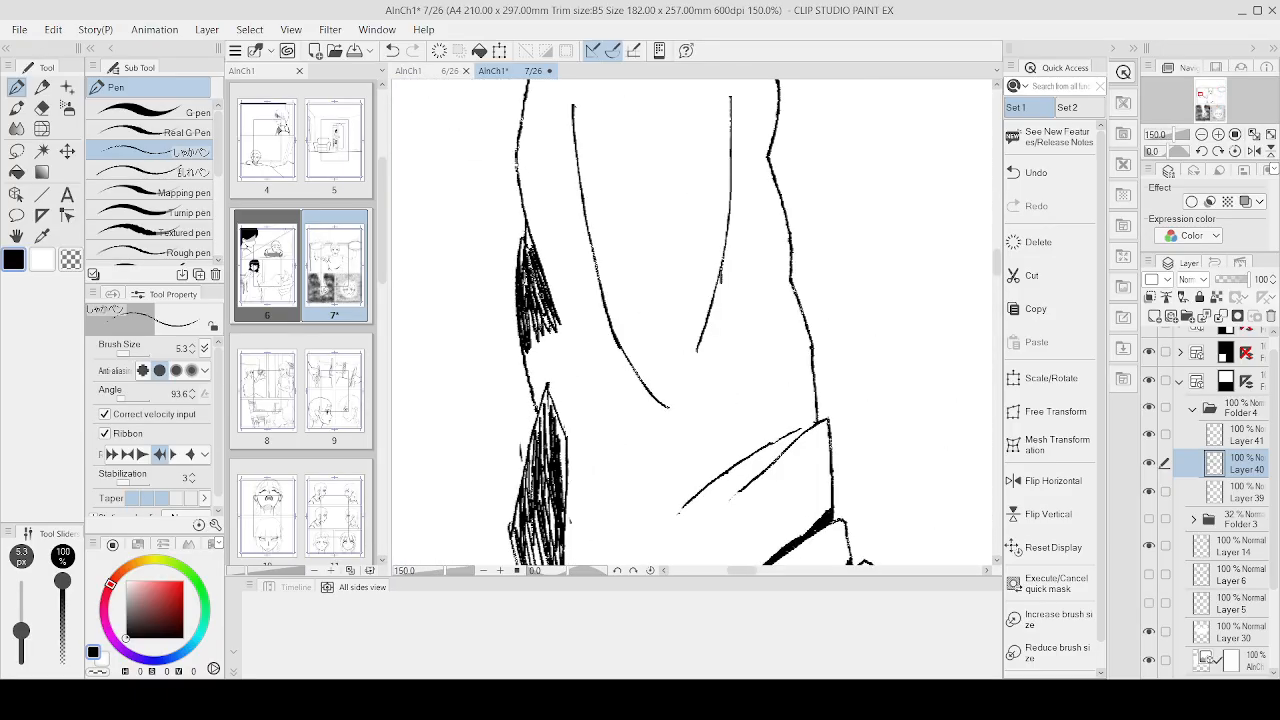
mouse_move(542, 240)
left_mouse_down()
mouse_move(522, 308)
mouse_move(522, 282)
left_mouse_up()
Step: Thicken the lower curve of the long fold line inside the left-side forearm
scroll(527, 183, "down", 5)
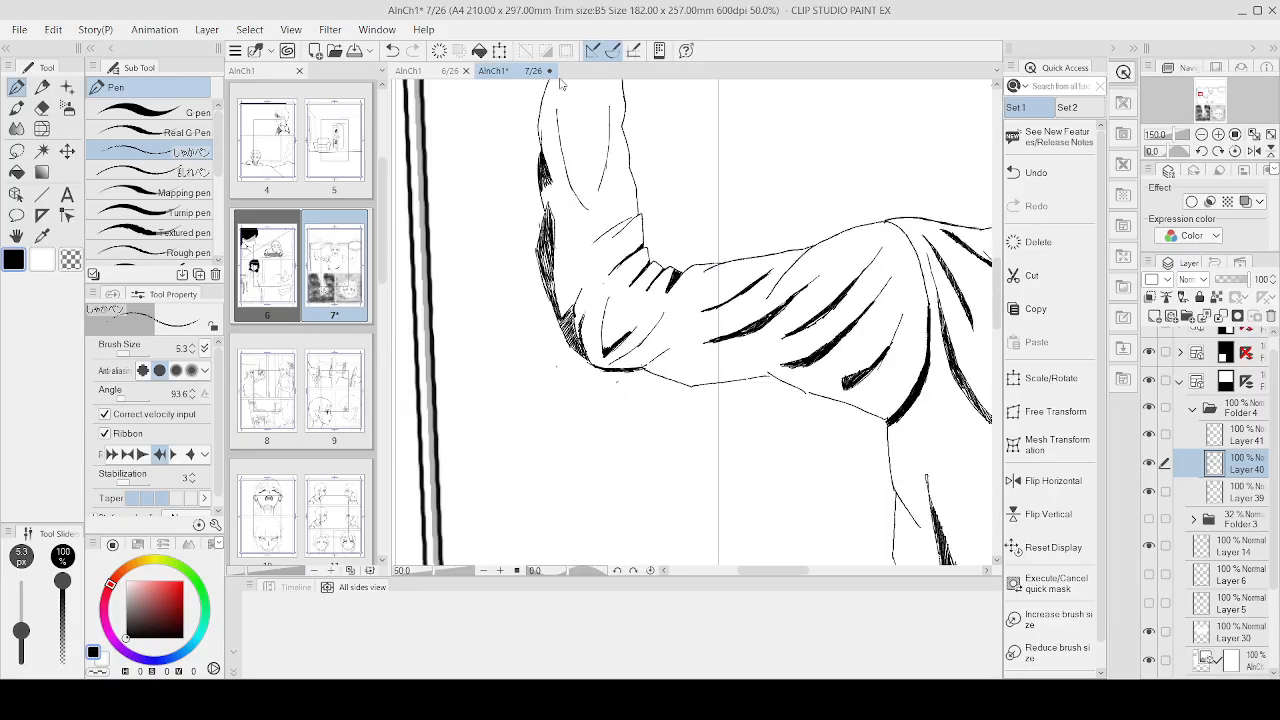
scroll(637, 465, "up", 2)
scroll(668, 225, "up", 1)
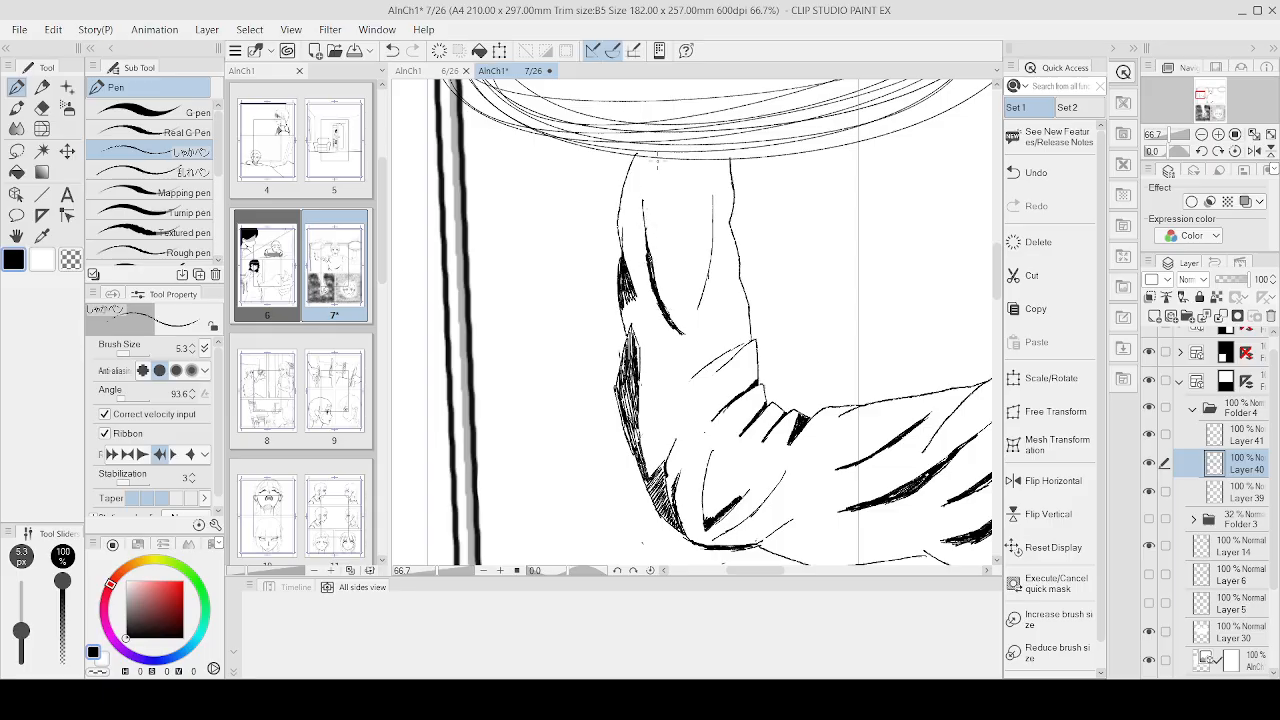
Step: Thicken the fold line at the outer elbow and hatch the gap between it and the black V-shaped fold
scroll(656, 162, "down", 4)
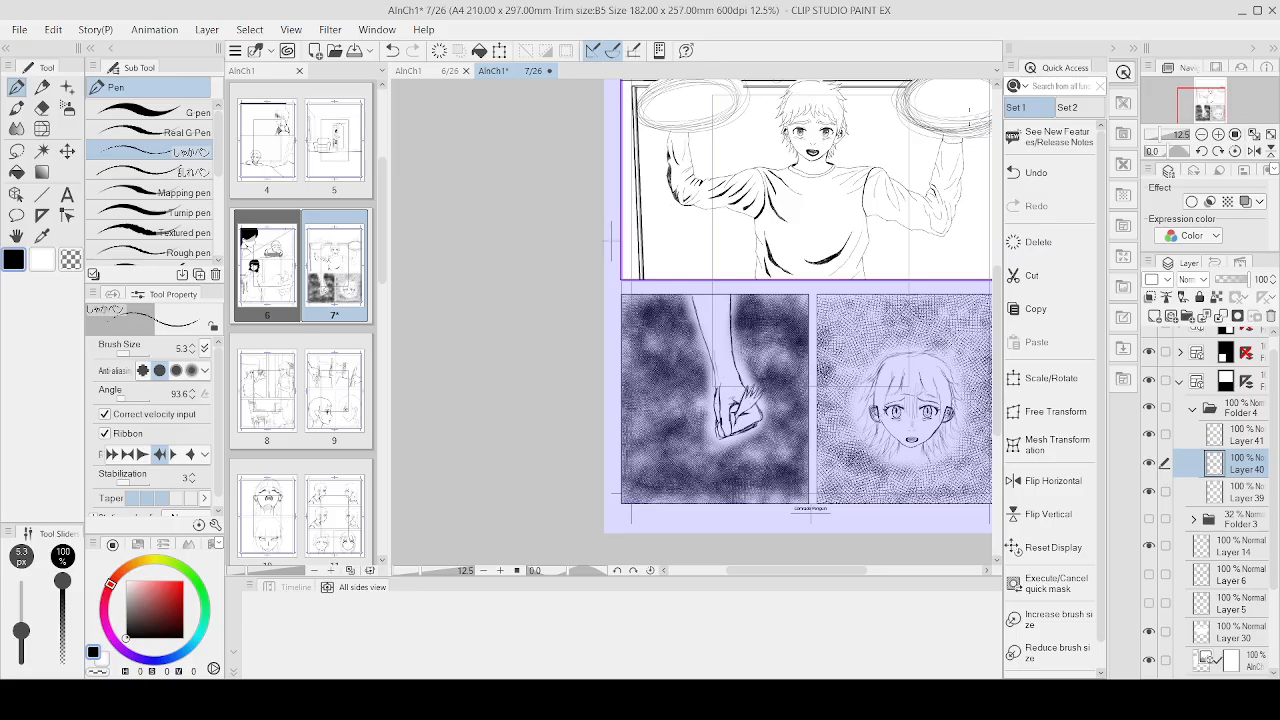
scroll(716, 213, "up", 5)
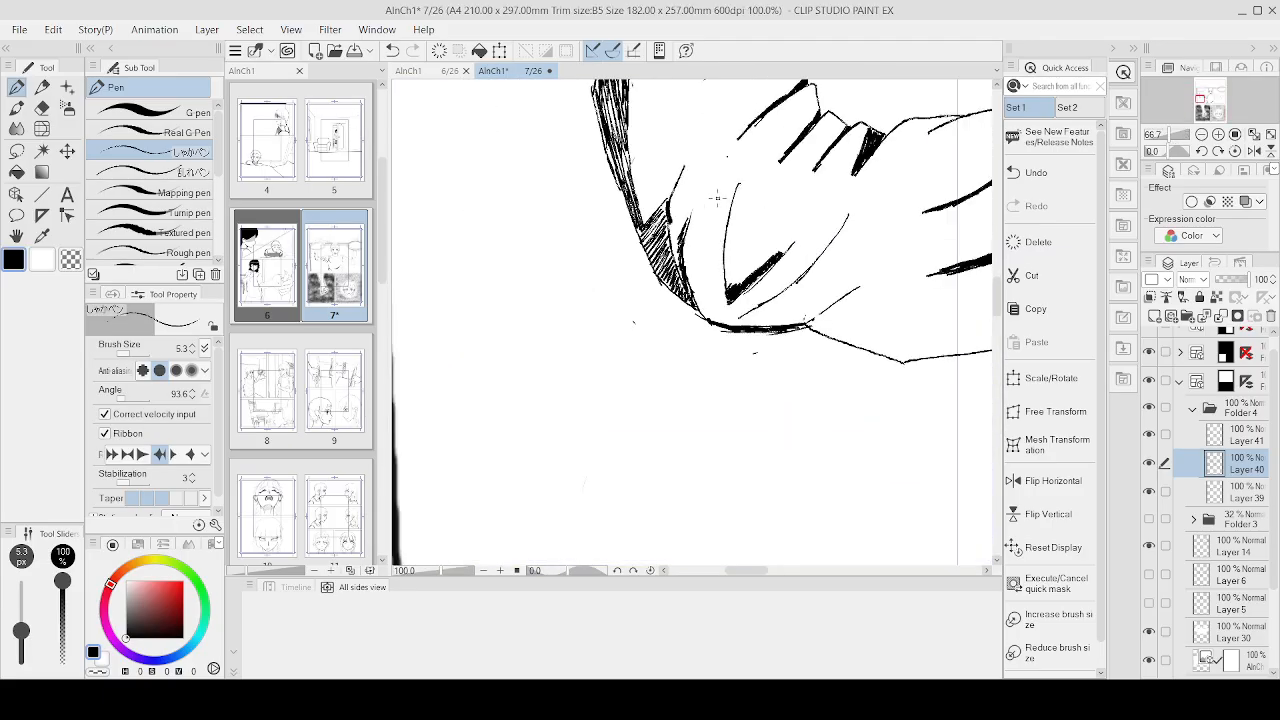
key("ctrl+z")
left_click(712, 199)
key("ctrl+z")
left_click_drag(718, 268, 710, 294)
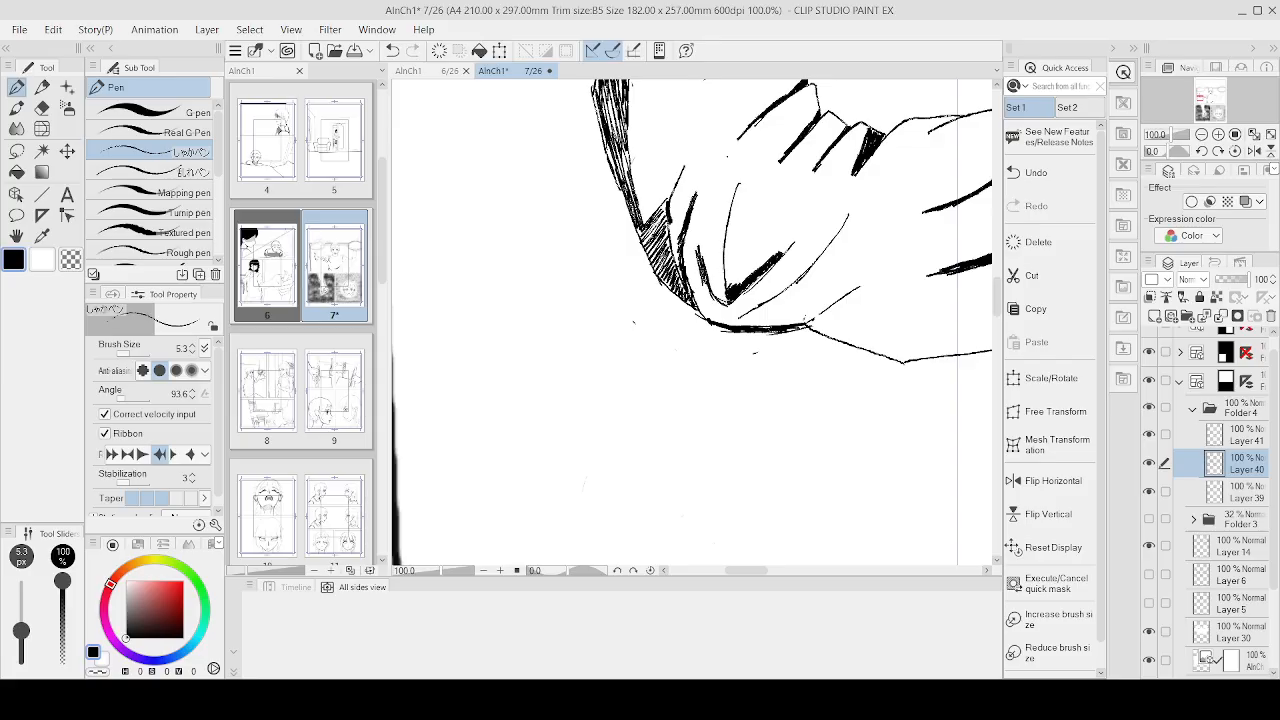
mouse_move(700, 250)
left_mouse_down()
mouse_move(704, 290)
mouse_move(686, 290)
mouse_move(715, 321)
left_mouse_up()
left_click_drag(713, 297, 721, 323)
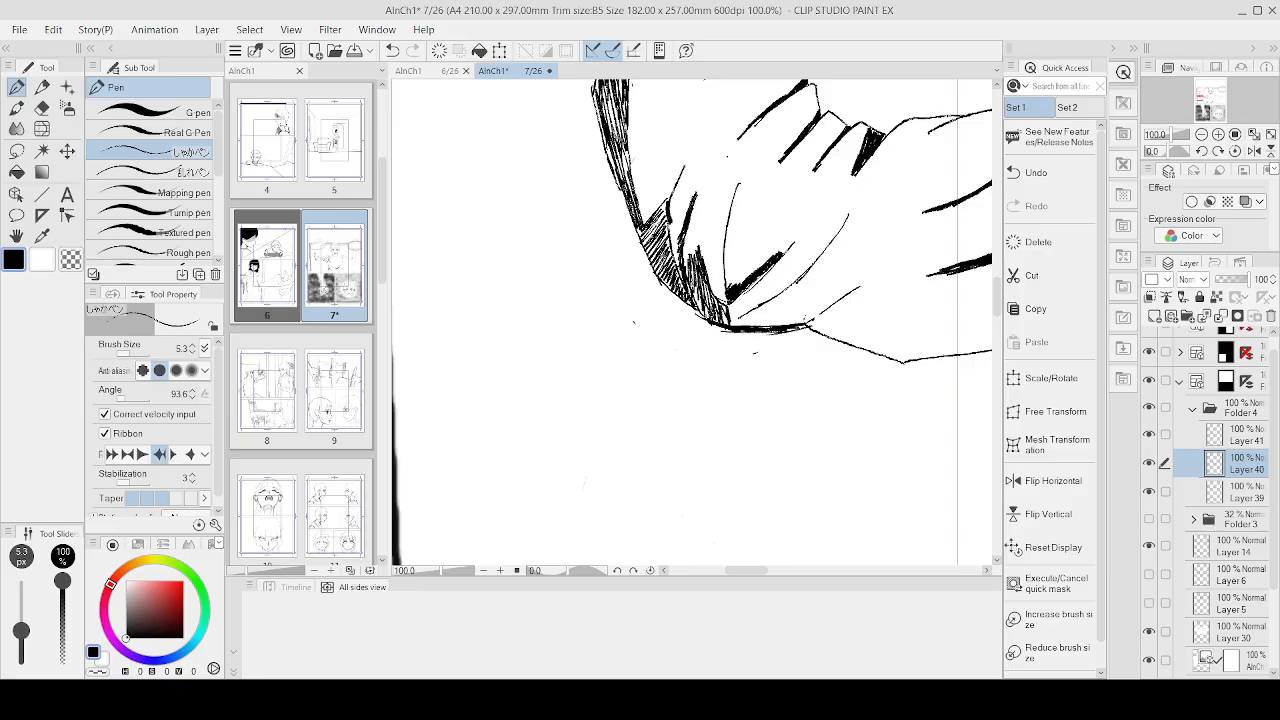
scroll(965, 138, "down", 10)
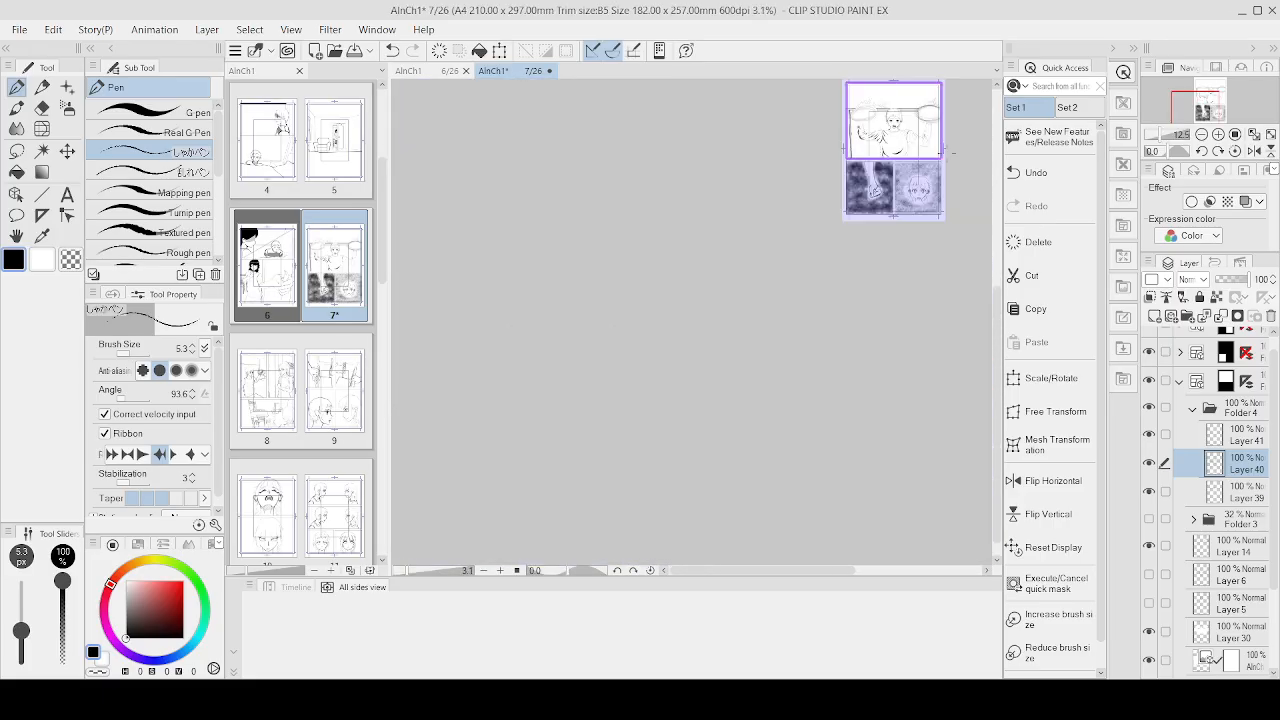
scroll(946, 118, "up", 4)
scroll(882, 101, "down", 2)
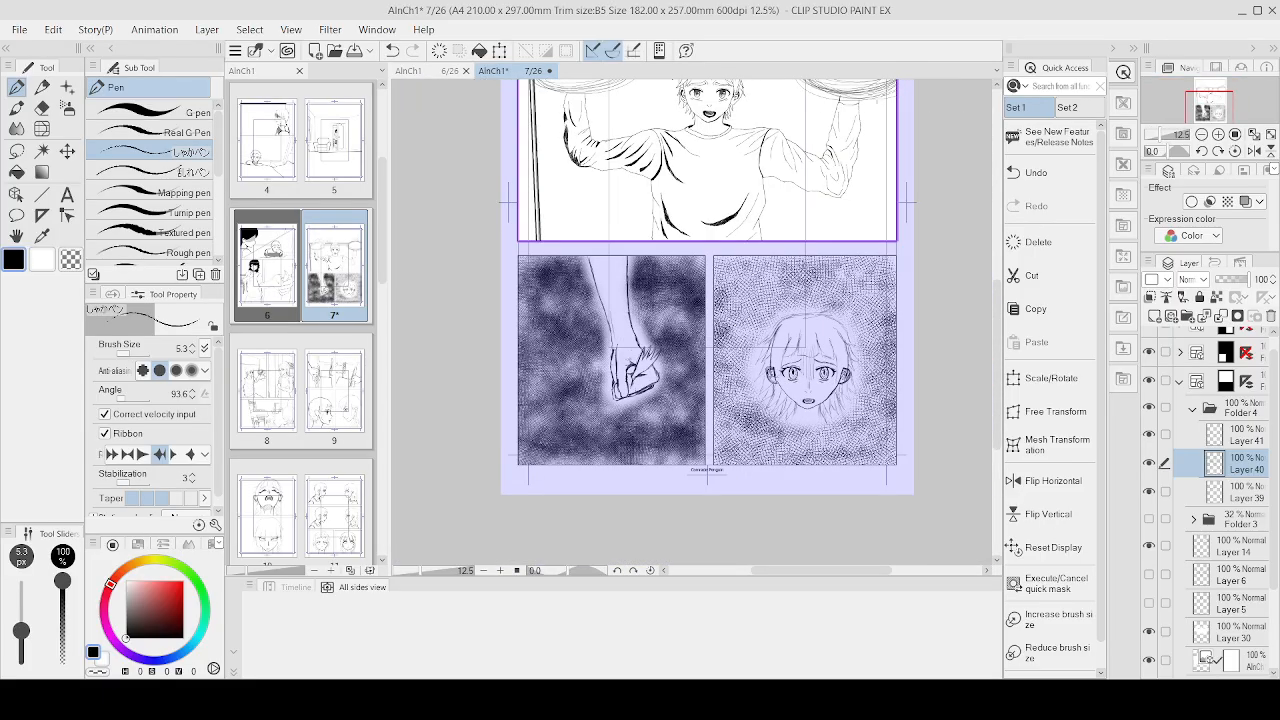
Step: Hatch the triangular fold at the hem end of the shirt's left-side edge, just above the panel border
scroll(820, 143, "up", 2)
scroll(513, 251, "up", 3)
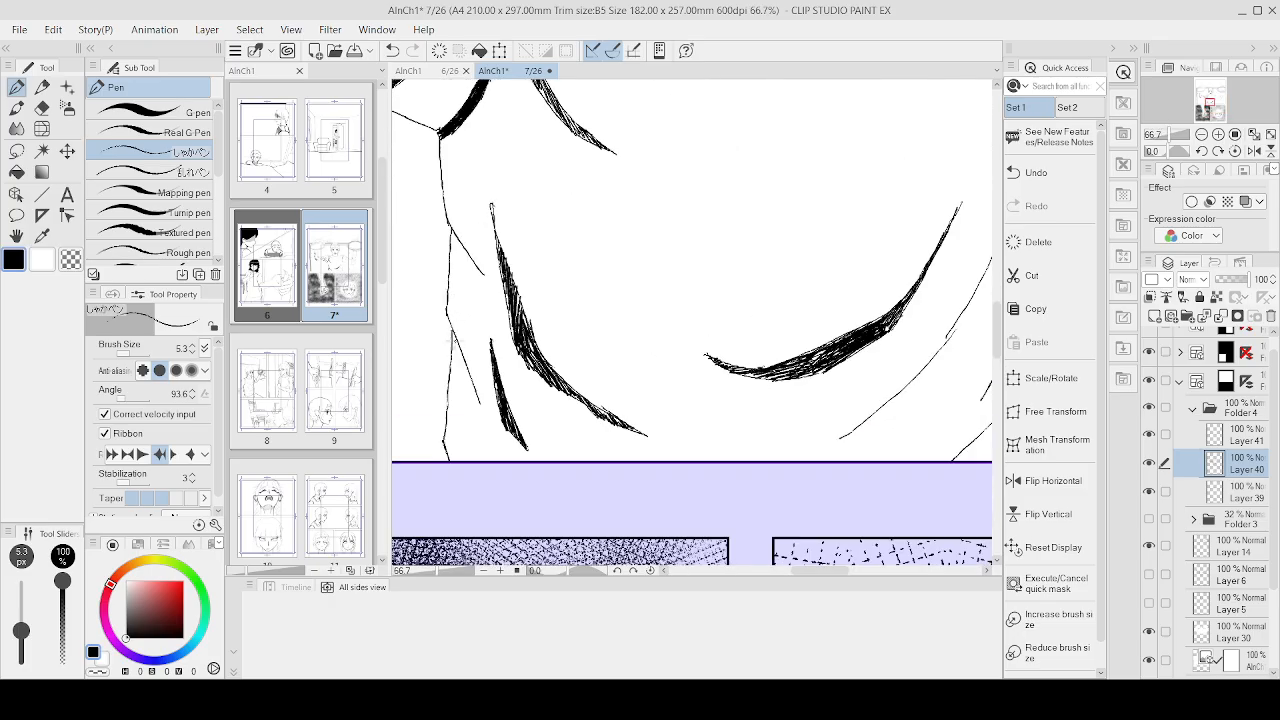
mouse_move(452, 360)
left_mouse_down()
mouse_move(450, 414)
mouse_move(468, 404)
mouse_move(458, 420)
left_mouse_up()
mouse_move(460, 390)
left_mouse_down()
mouse_move(441, 424)
mouse_move(451, 458)
mouse_move(471, 436)
mouse_move(502, 458)
left_mouse_up()
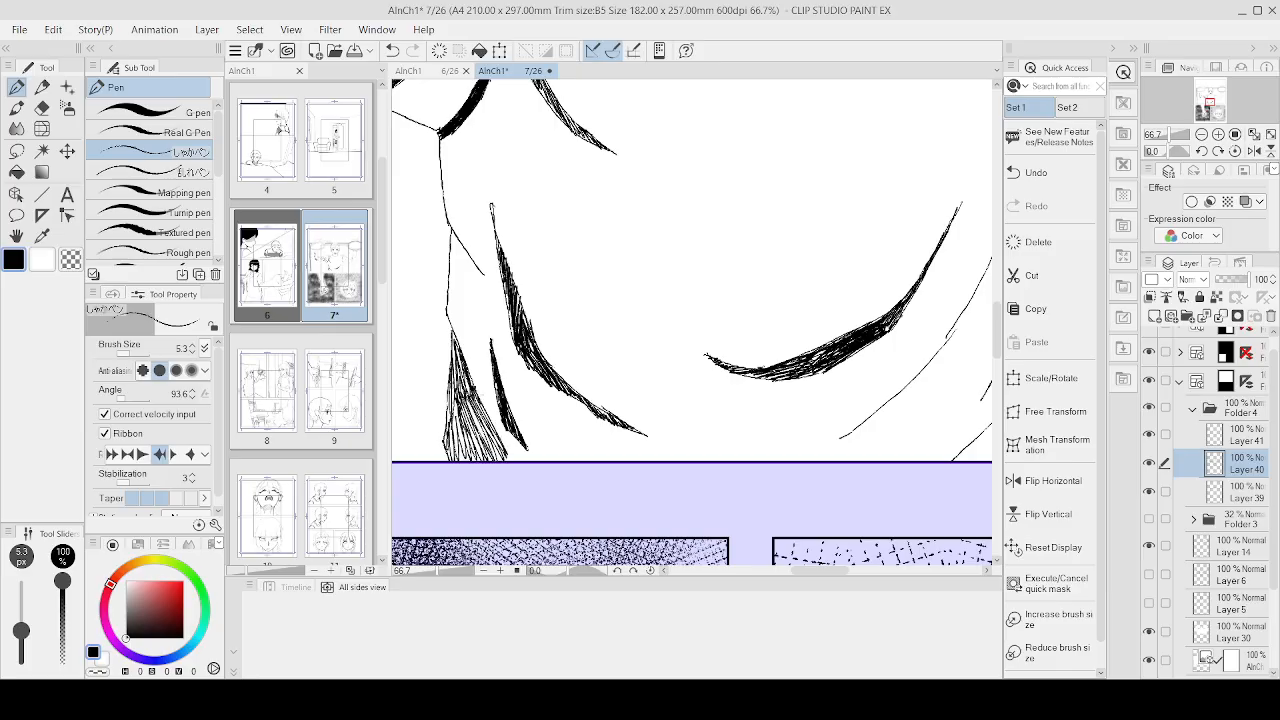
left_click_drag(484, 410, 508, 460)
Step: Extend the hatched shadow upward along the shirt's left-side edge to the small diagonal fold below the armpit
left_click_drag(478, 332, 458, 390)
mouse_move(470, 306)
left_mouse_down()
mouse_move(454, 364)
mouse_move(448, 340)
left_mouse_up()
mouse_move(458, 294)
left_mouse_down()
mouse_move(452, 346)
mouse_move(450, 328)
left_mouse_up()
left_click_drag(460, 268, 448, 310)
mouse_move(456, 258)
left_mouse_down()
mouse_move(448, 302)
mouse_move(452, 280)
left_mouse_up()
left_click_drag(466, 242, 456, 330)
left_click_drag(454, 280, 463, 309)
left_click_drag(456, 272, 471, 356)
left_click_drag(466, 336, 483, 390)
scroll(535, 227, "down", 5)
scroll(558, 170, "down", 2)
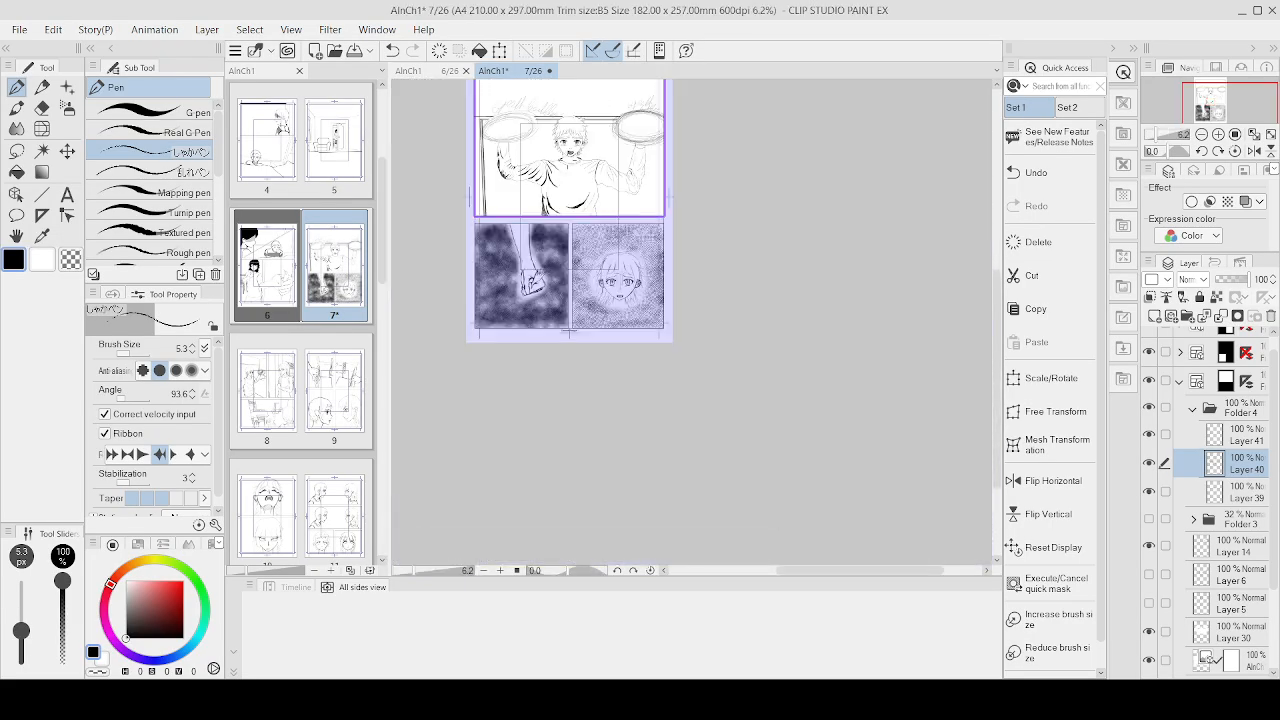
Step: Thicken the shirt's left-side edge with hatching from the armpit down to the existing side shadow
scroll(570, 333, "up", 7)
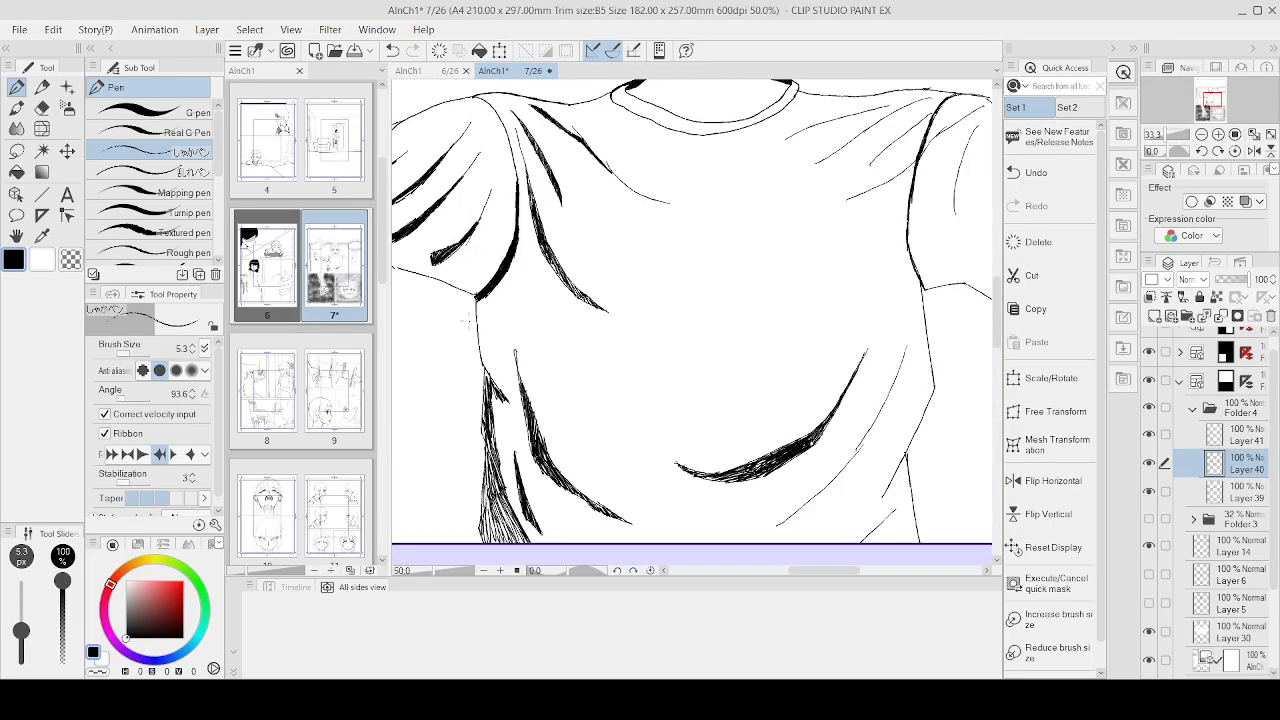
left_click_drag(480, 302, 485, 360)
mouse_move(479, 312)
left_mouse_down()
mouse_move(486, 383)
mouse_move(493, 393)
mouse_move(493, 365)
mouse_move(516, 414)
left_mouse_up()
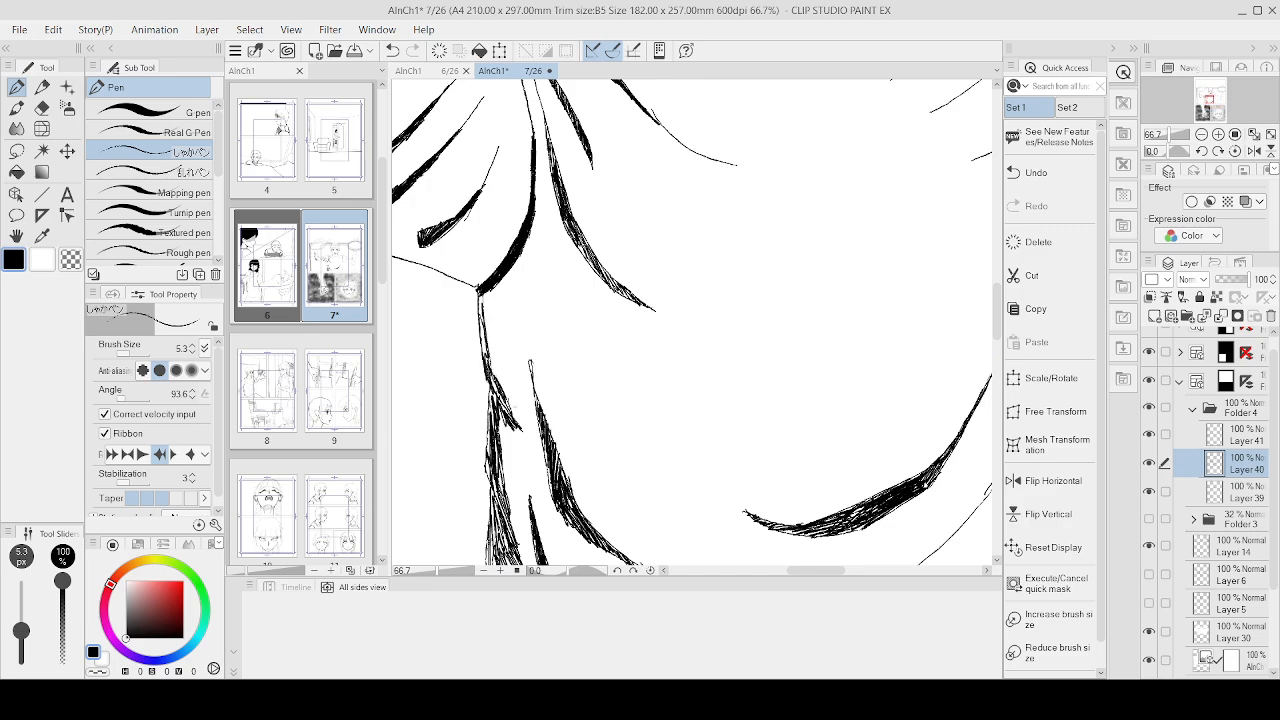
left_click_drag(494, 350, 516, 418)
left_click_drag(490, 314, 502, 376)
left_click_drag(482, 292, 498, 346)
left_click_drag(476, 290, 500, 386)
left_click_drag(478, 322, 486, 360)
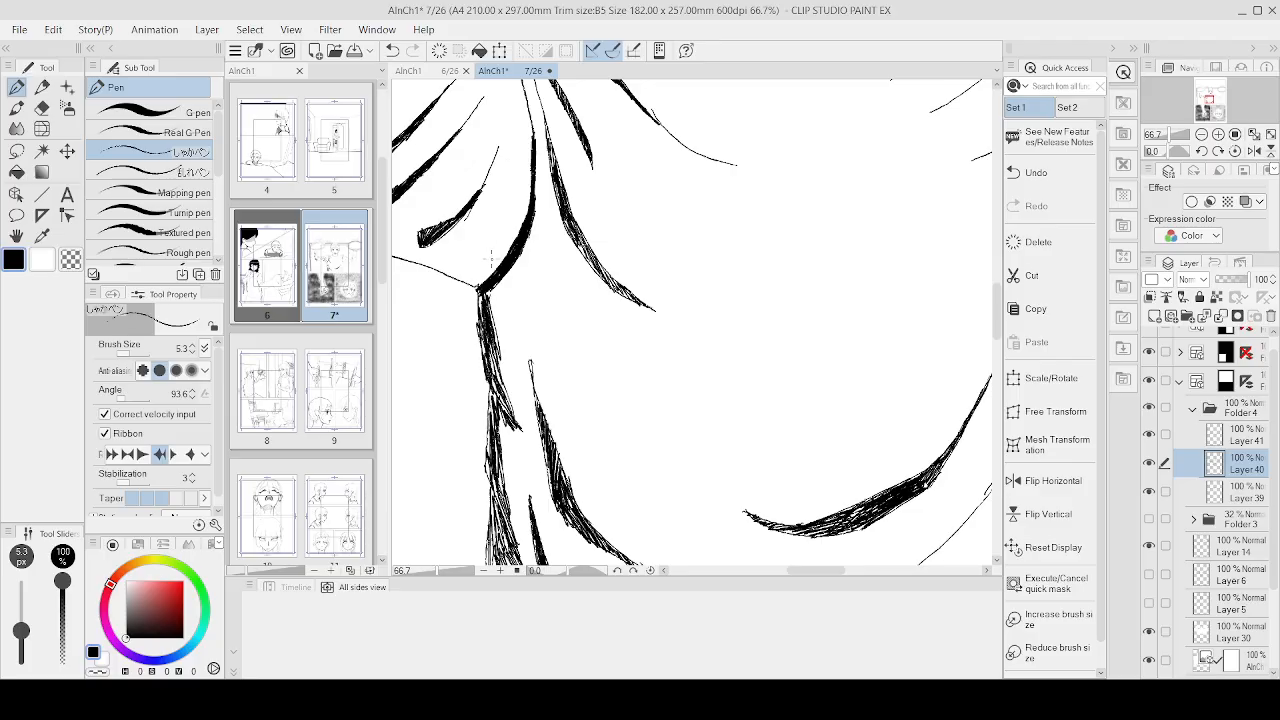
Step: Hatch a tapering wedge of shadow along the underside of the left-side sleeve where it meets the armpit
left_click_drag(506, 265, 400, 258)
mouse_move(482, 266)
left_mouse_down()
mouse_move(424, 262)
mouse_move(440, 262)
left_mouse_up()
left_click_drag(500, 272, 430, 264)
mouse_move(490, 278)
left_mouse_down()
mouse_move(448, 268)
mouse_move(458, 272)
left_mouse_up()
left_click_drag(484, 290, 454, 282)
left_click_drag(484, 280, 430, 270)
mouse_move(470, 274)
left_mouse_down()
mouse_move(416, 264)
mouse_move(458, 270)
left_mouse_up()
Step: Widen and darken the shadow below the left-side armpit with dense vertical strokes down the shirt's edge
mouse_move(502, 262)
left_mouse_down()
mouse_move(452, 268)
mouse_move(500, 334)
left_mouse_up()
mouse_move(514, 274)
left_mouse_down()
mouse_move(498, 352)
mouse_move(504, 290)
left_mouse_up()
left_click_drag(504, 292, 490, 348)
left_click_drag(498, 308, 498, 392)
left_click_drag(510, 344, 498, 412)
left_click_drag(514, 306, 500, 408)
left_click_drag(504, 330, 498, 356)
left_click_drag(500, 282, 496, 304)
left_click_drag(502, 276, 498, 296)
left_click_drag(498, 312, 494, 328)
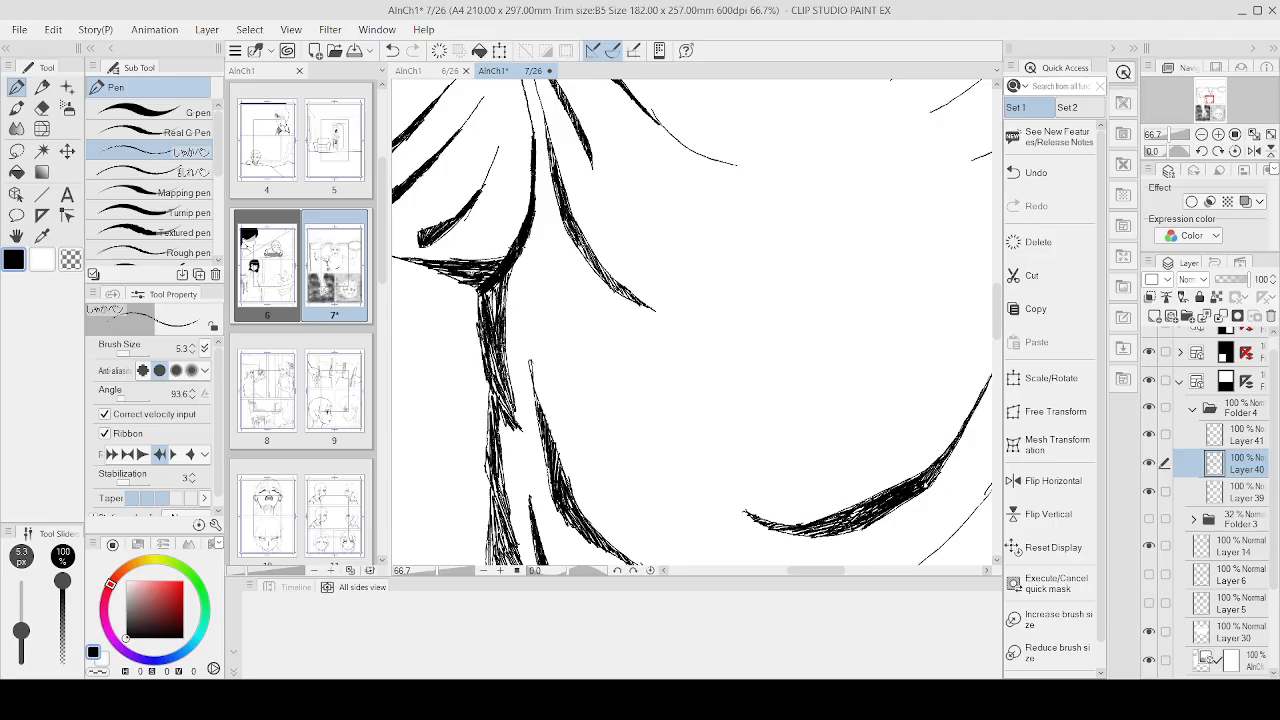
scroll(516, 245, "down", 1)
left_click_drag(510, 376, 502, 420)
Step: Ink black tapered shadows on two diagonal chest folds beside the right-side shoulder seam
scroll(545, 281, "down", 6)
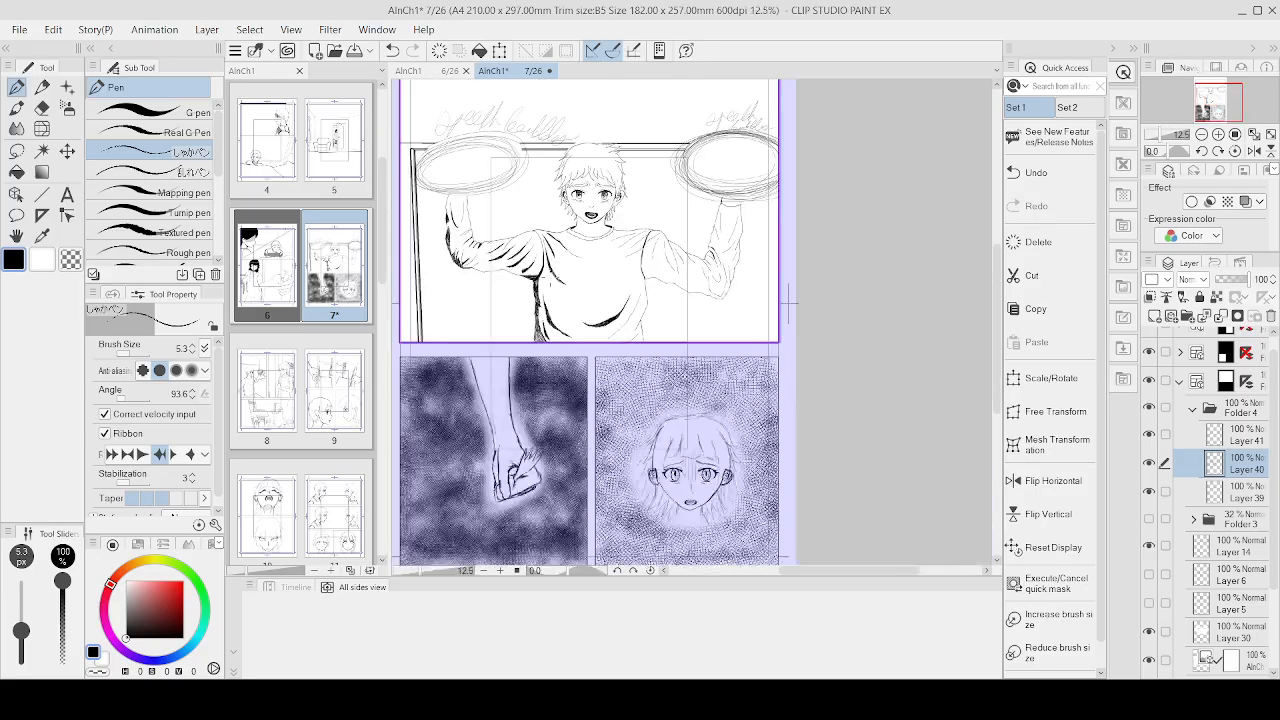
scroll(578, 246, "up", 2)
scroll(652, 166, "up", 4)
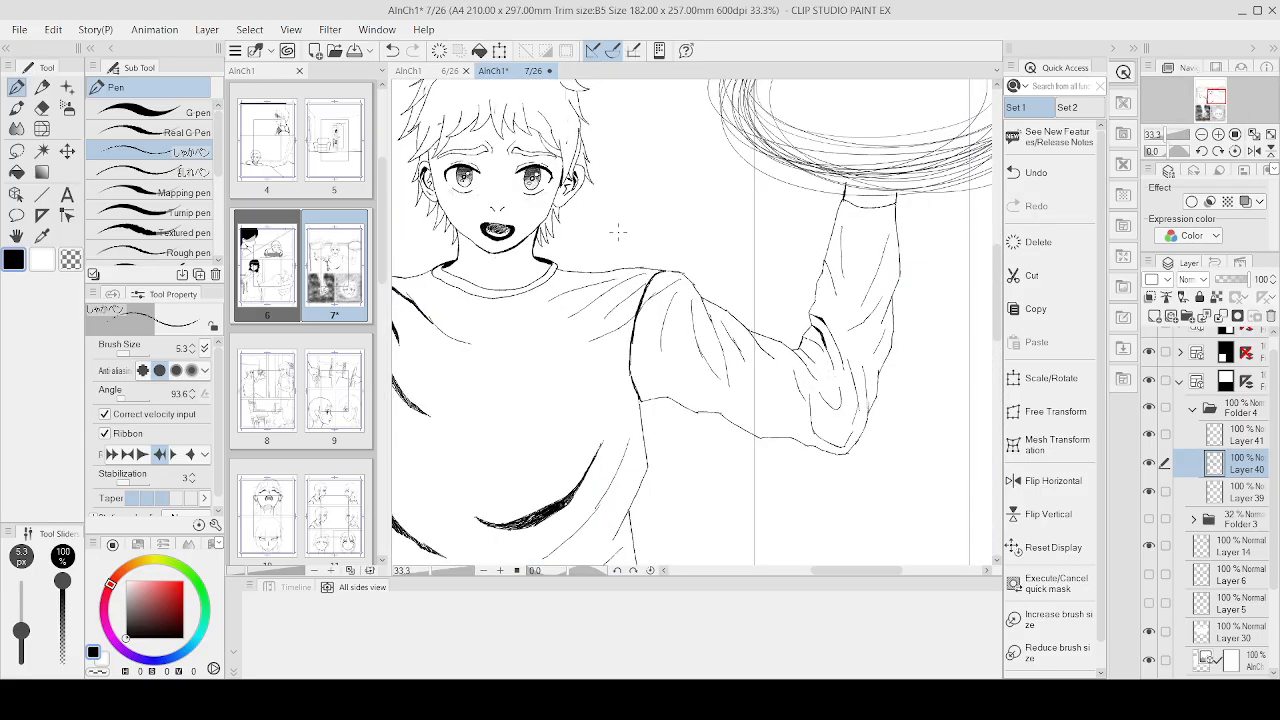
scroll(620, 235, "up", 1)
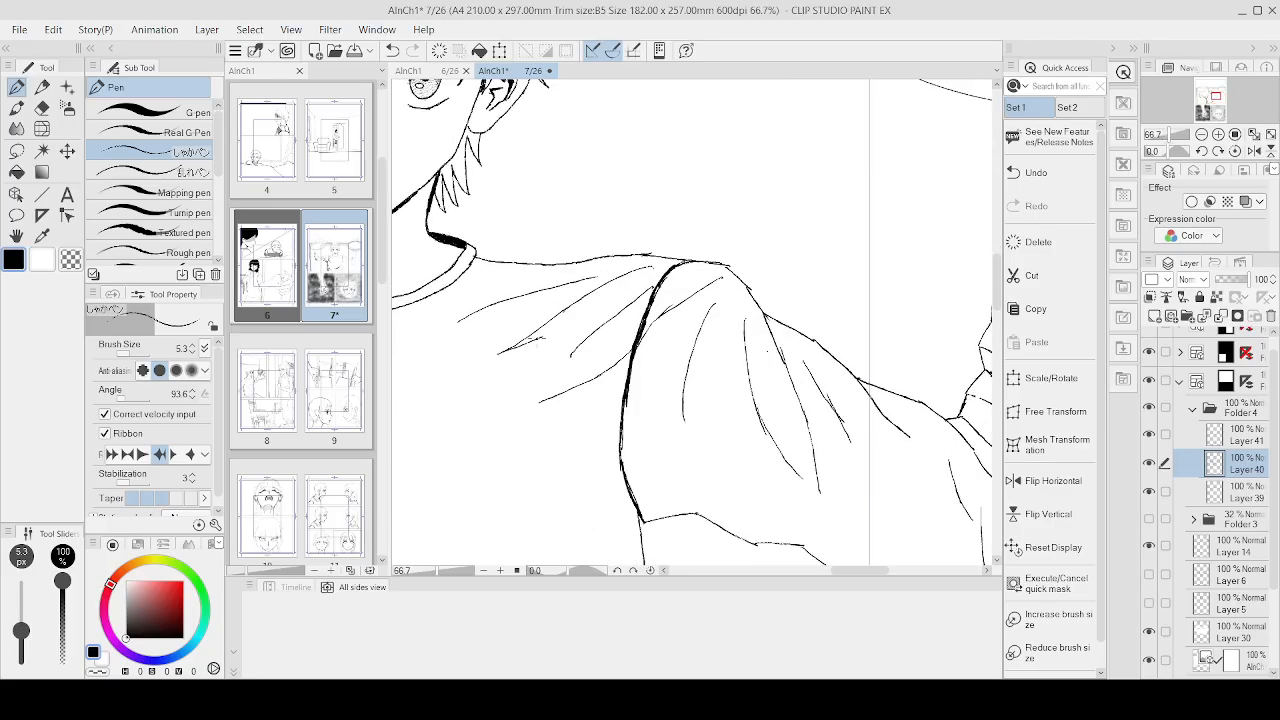
left_click_drag(637, 273, 518, 352)
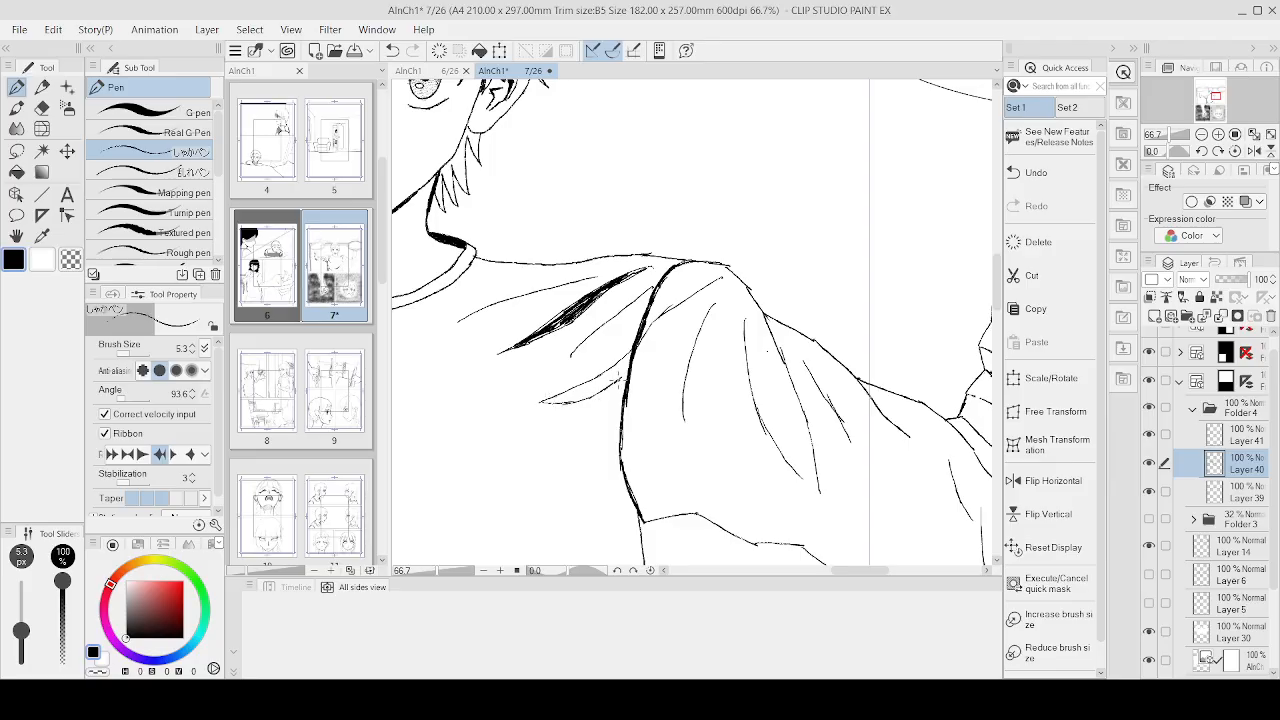
mouse_move(630, 352)
left_mouse_down()
mouse_move(603, 389)
mouse_move(546, 403)
left_mouse_up()
mouse_move(612, 374)
left_mouse_down()
mouse_move(562, 401)
mouse_move(590, 391)
left_mouse_up()
scroll(722, 311, "down", 3)
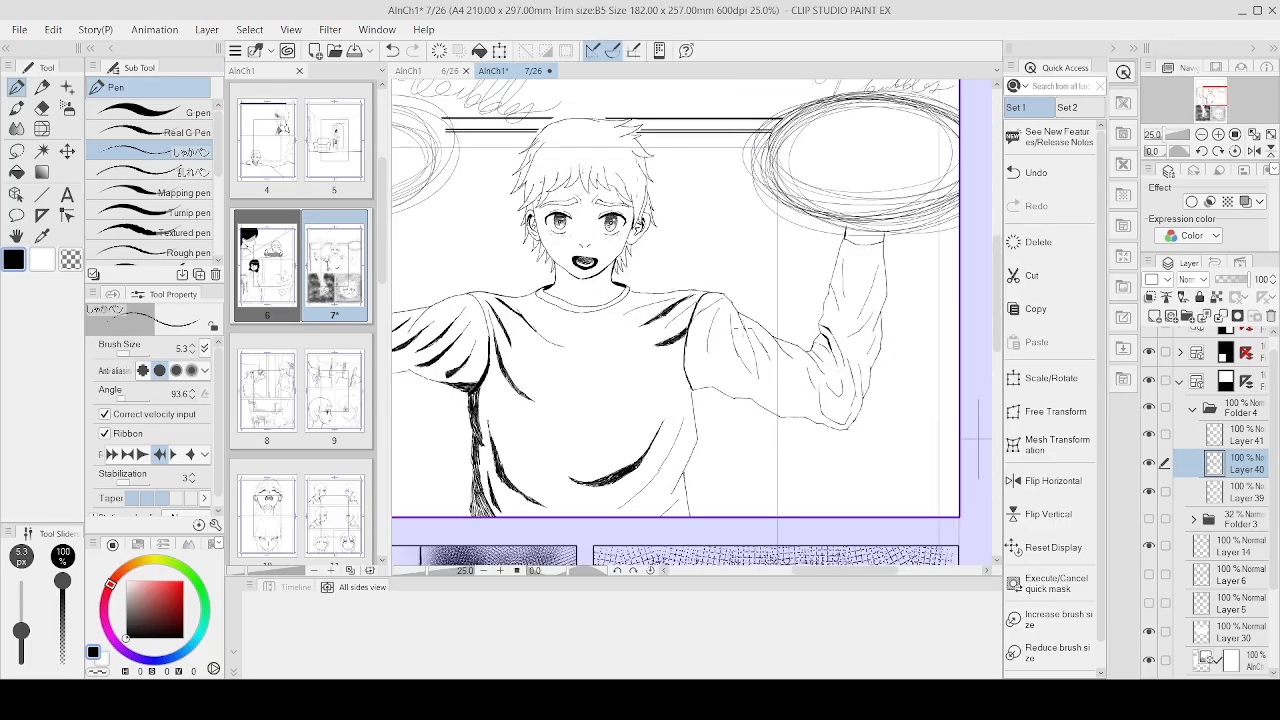
Step: Hatch a slim shadow along the short vertical sleeve fold nearest the right-side shoulder seam
scroll(675, 355, "up", 3)
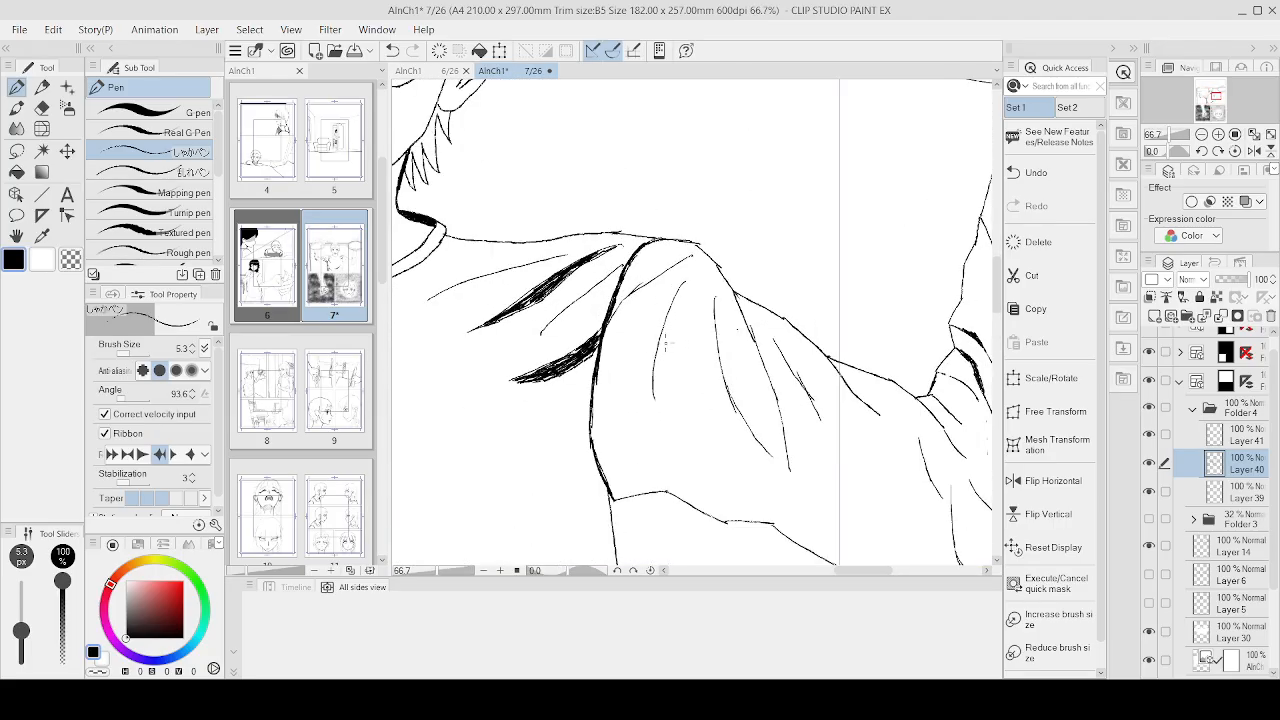
mouse_move(672, 309)
left_mouse_down()
mouse_move(658, 394)
mouse_move(660, 380)
left_mouse_up()
left_click_drag(665, 336, 661, 401)
left_click_drag(665, 337, 660, 388)
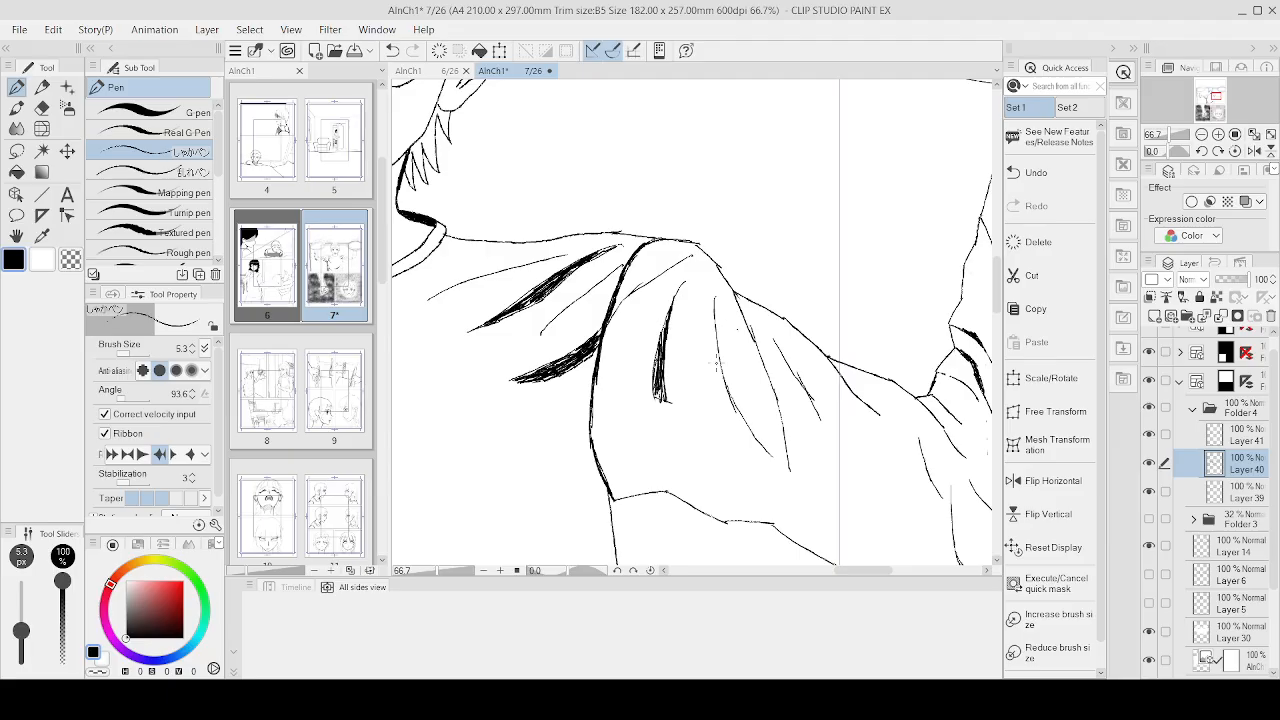
Step: Ink tapered black shadows on the next two long folds of the right-side upper sleeve
left_click_drag(720, 349, 740, 440)
left_click_drag(718, 376, 754, 460)
left_click_drag(736, 414, 756, 460)
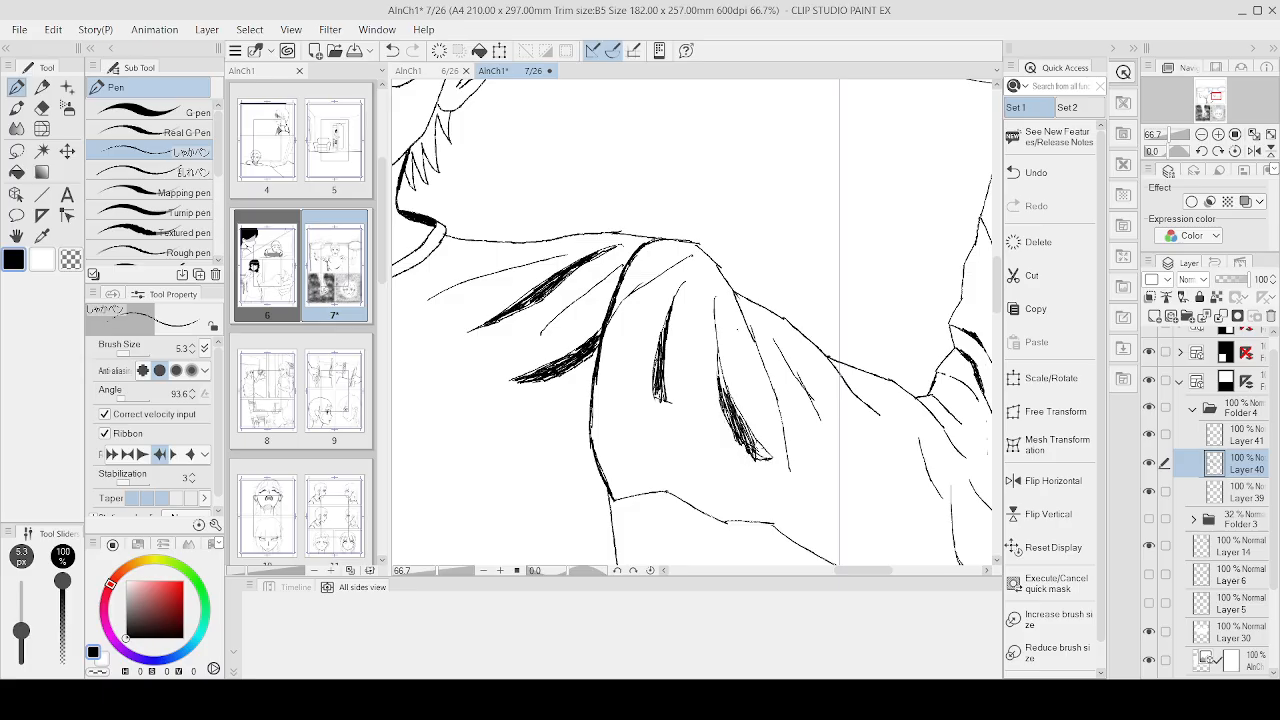
left_click_drag(722, 384, 736, 410)
left_click_drag(716, 360, 726, 406)
left_click_drag(774, 398, 780, 440)
left_click_drag(776, 414, 786, 460)
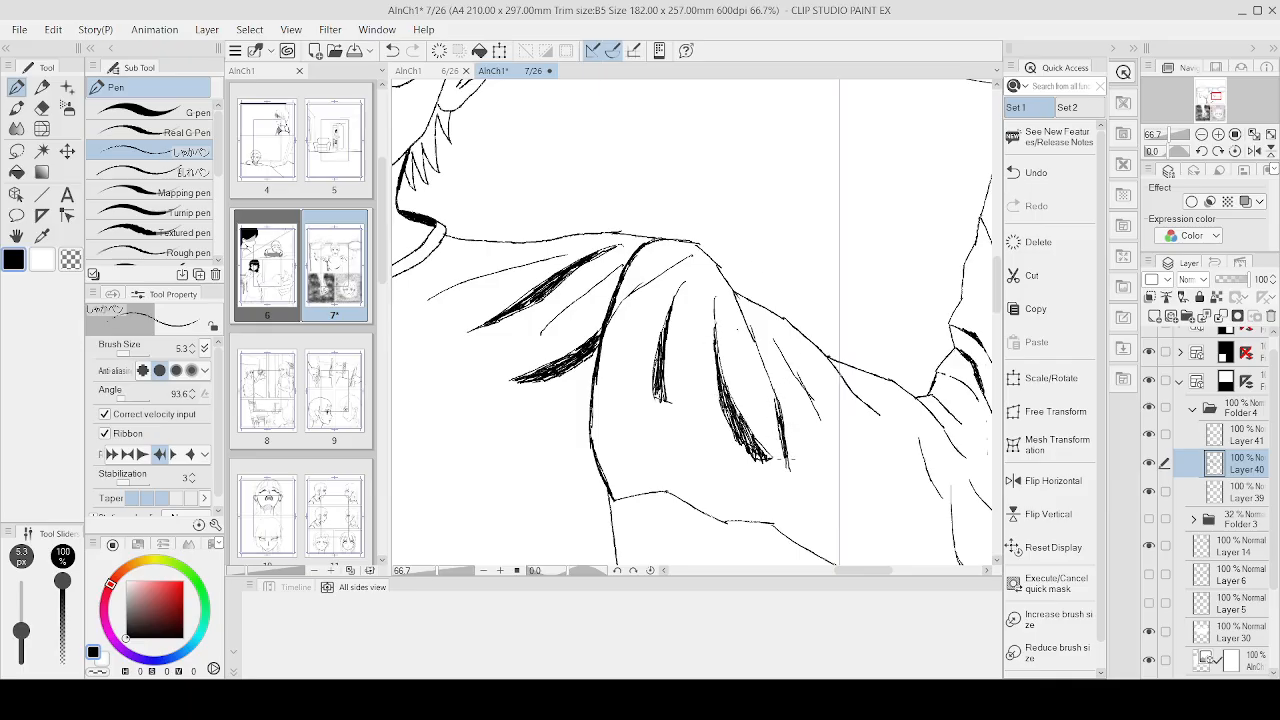
Step: Hatch a dense curved shadow around the outer elbow of the right-side sleeve
scroll(889, 270, "down", 5)
scroll(929, 286, "up", 5)
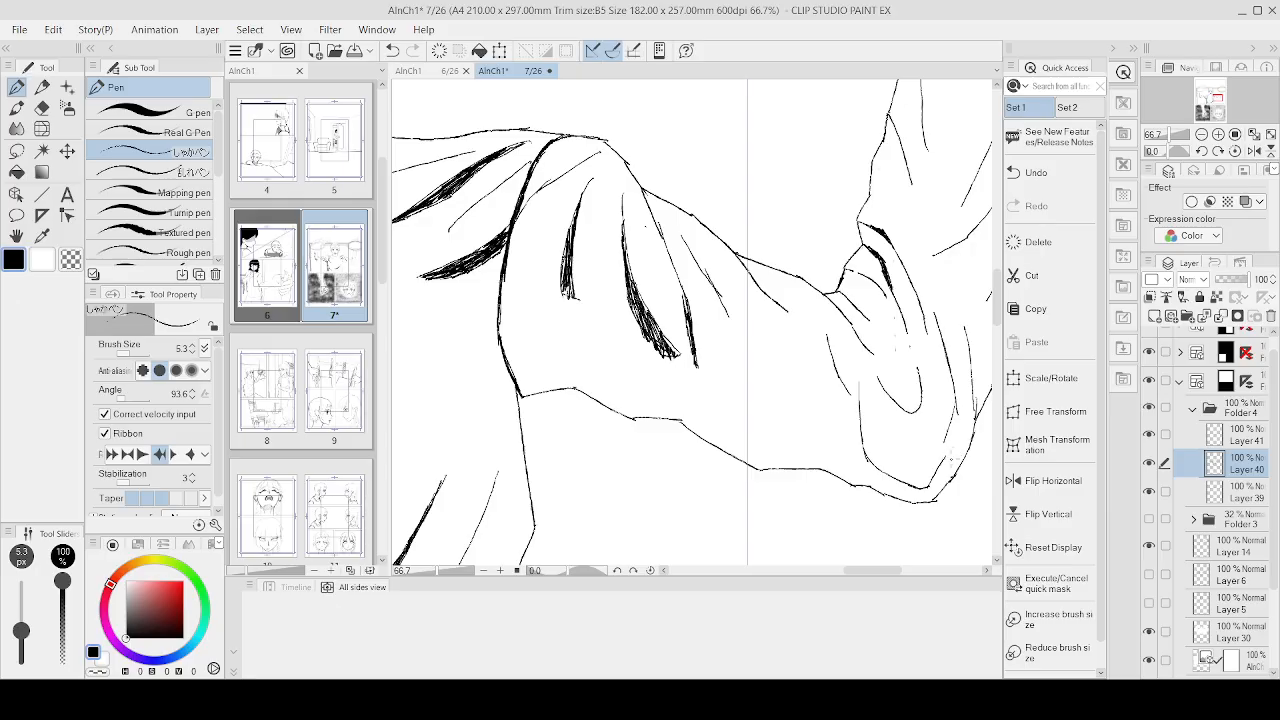
mouse_move(958, 436)
left_mouse_down()
mouse_move(936, 496)
mouse_move(898, 504)
left_mouse_up()
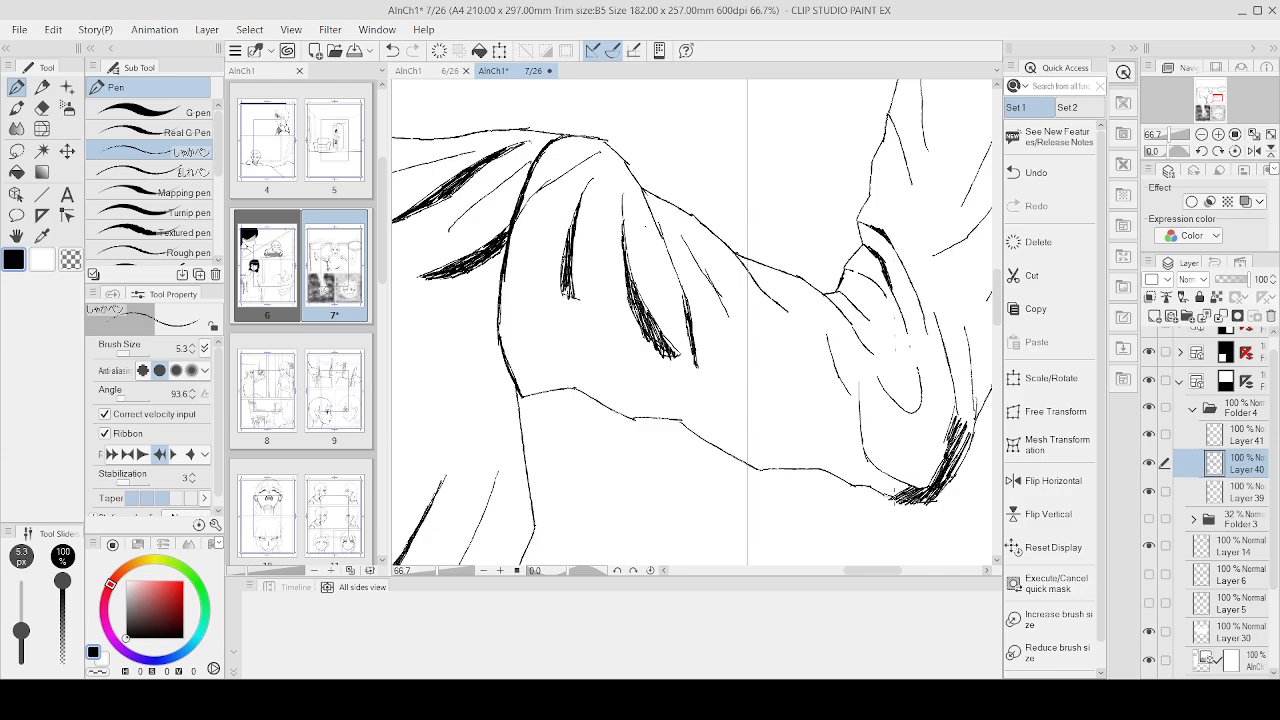
left_click_drag(942, 466, 914, 494)
left_click_drag(956, 440, 930, 472)
left_click_drag(958, 418, 936, 458)
left_click_drag(970, 394, 958, 424)
left_click_drag(972, 382, 956, 418)
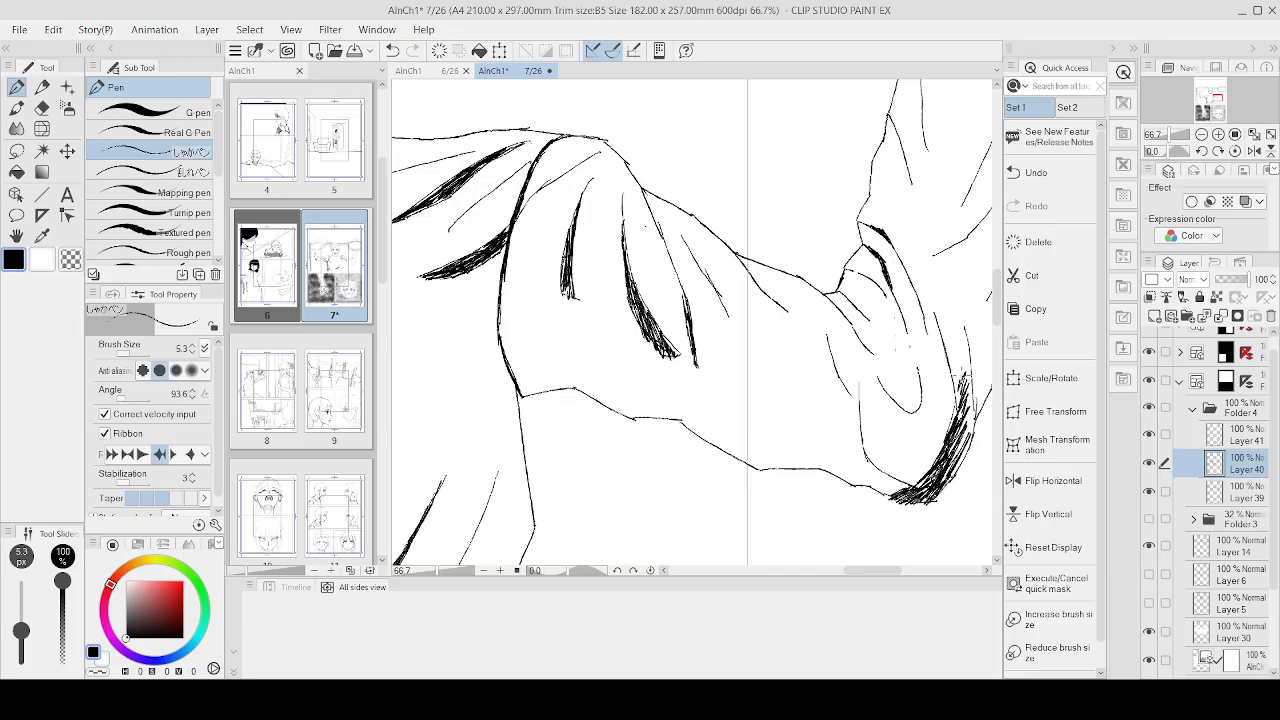
mouse_move(970, 366)
left_mouse_down()
mouse_move(951, 402)
mouse_move(964, 434)
left_mouse_up()
left_click_drag(976, 418, 964, 440)
Step: Hatch a second shadow band between the outer elbow shadow and the forearm outline of the right-side sleeve
key("ctrl+minus")
key("ctrl+minus")
key("ctrl+minus")
key("ctrl+minus")
key("ctrl+minus")
key("ctrl+plus")
key("ctrl+plus")
key("ctrl+plus")
key("ctrl+plus")
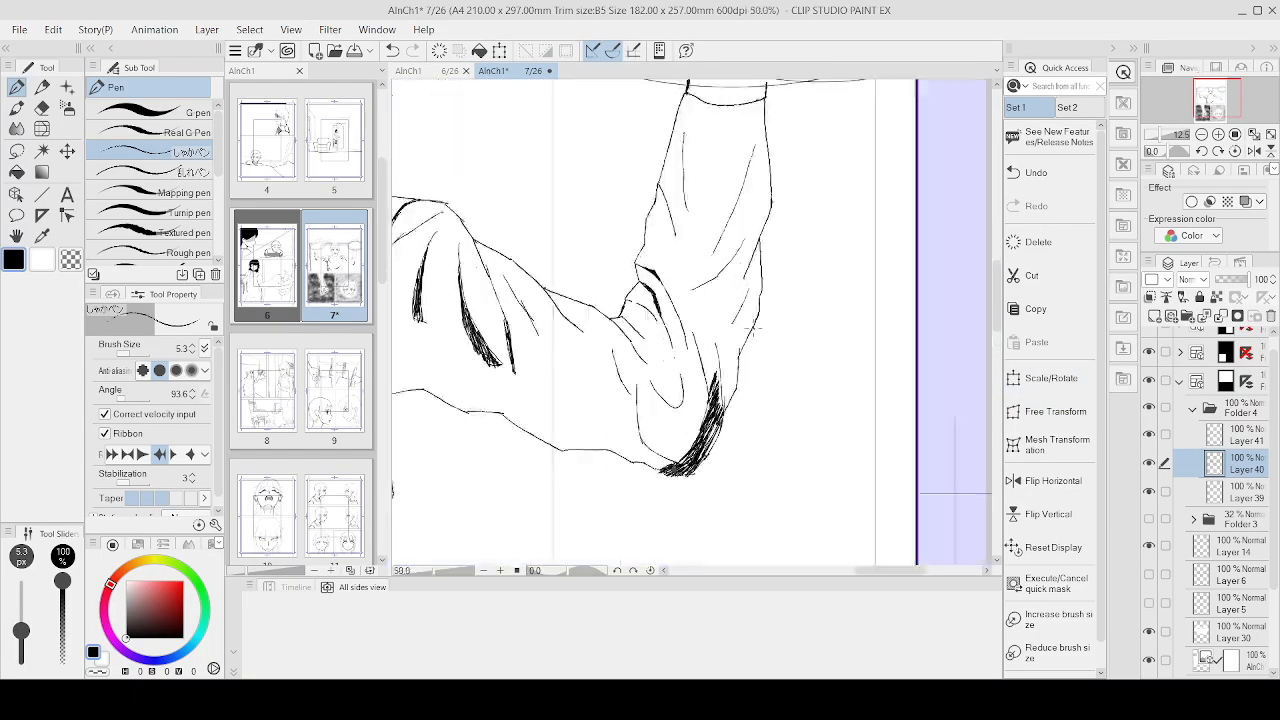
key("ctrl+plus")
key("ctrl+plus")
left_click_drag(686, 338, 706, 408)
left_click_drag(694, 362, 718, 468)
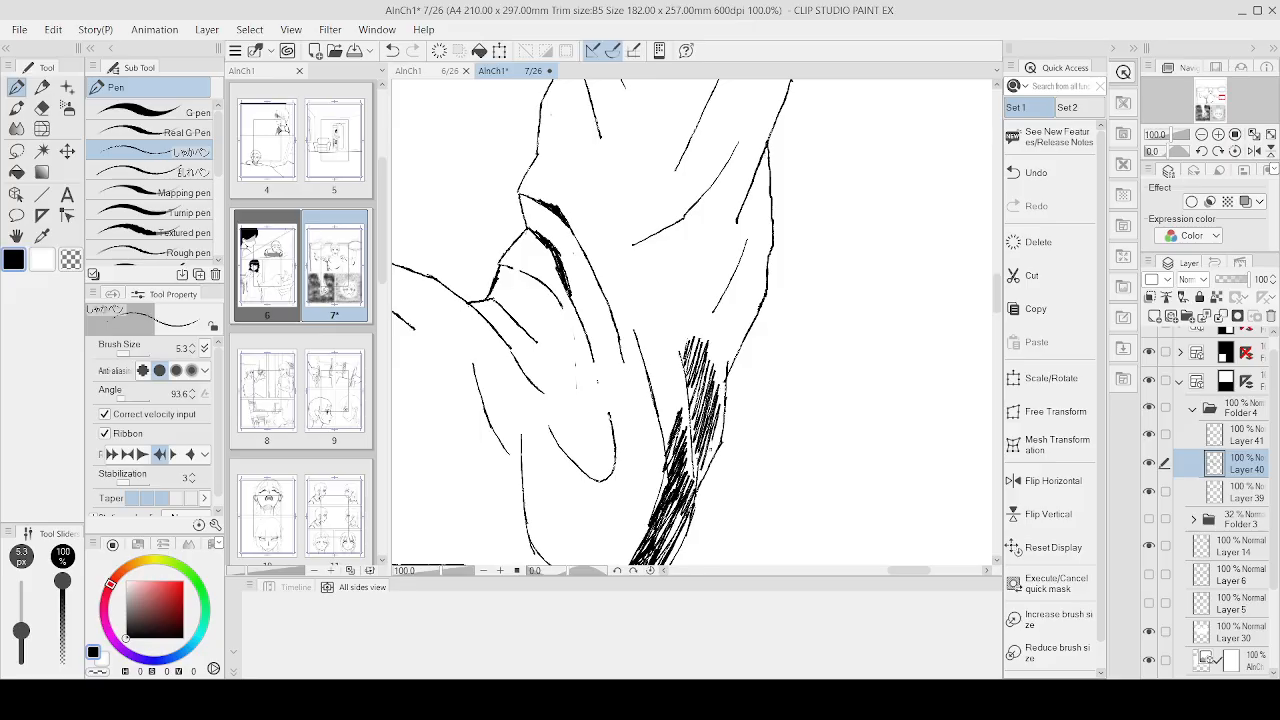
left_click_drag(704, 396, 722, 472)
left_click_drag(726, 396, 714, 448)
left_click_drag(728, 354, 716, 414)
left_click_drag(734, 344, 718, 398)
left_click_drag(748, 310, 716, 378)
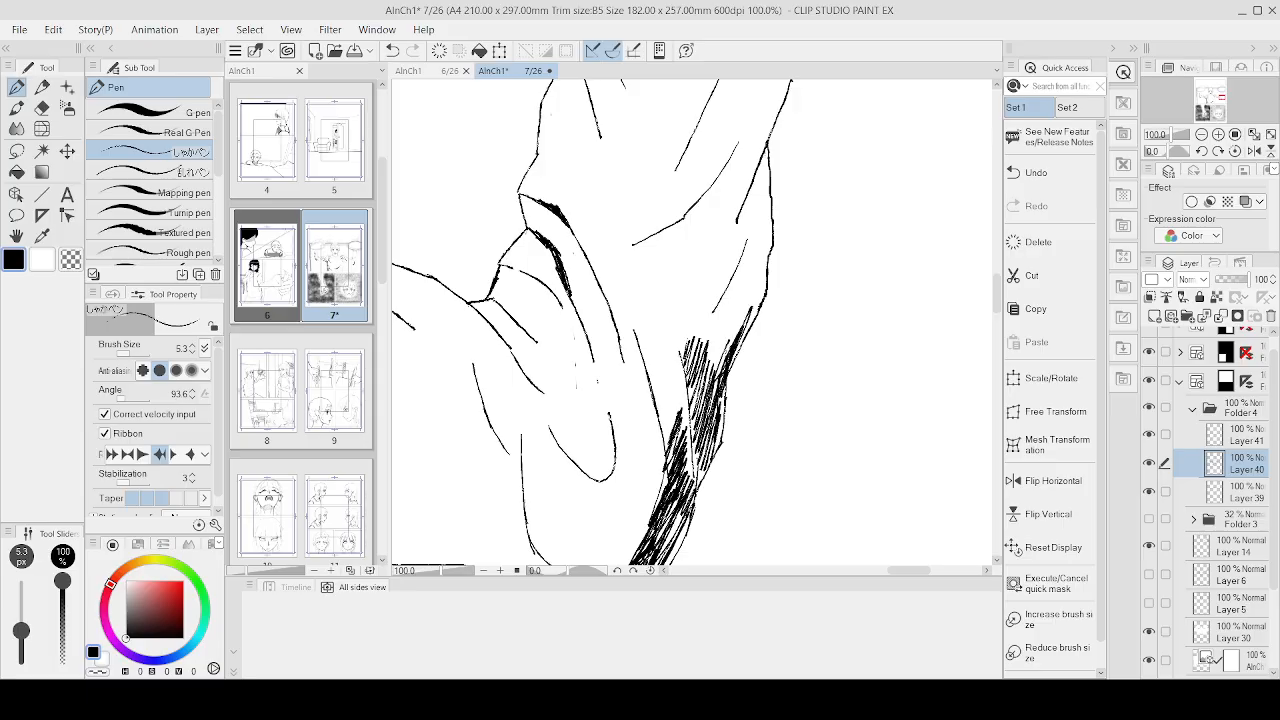
Step: Taper the elbow hatching upward along the outer edge of the right-side forearm
mouse_move(726, 334)
left_mouse_down()
mouse_move(708, 378)
mouse_move(700, 358)
left_mouse_up()
mouse_move(764, 286)
left_mouse_down()
mouse_move(742, 334)
mouse_move(740, 316)
left_mouse_up()
left_click_drag(766, 236, 731, 335)
mouse_move(746, 298)
left_mouse_down()
mouse_move(716, 354)
mouse_move(704, 352)
left_mouse_up()
left_click_drag(742, 298, 695, 347)
Step: Extend the elbow shadow along the underside of the right-side upper arm
scroll(800, 251, "down", 2)
scroll(831, 226, "up", 4)
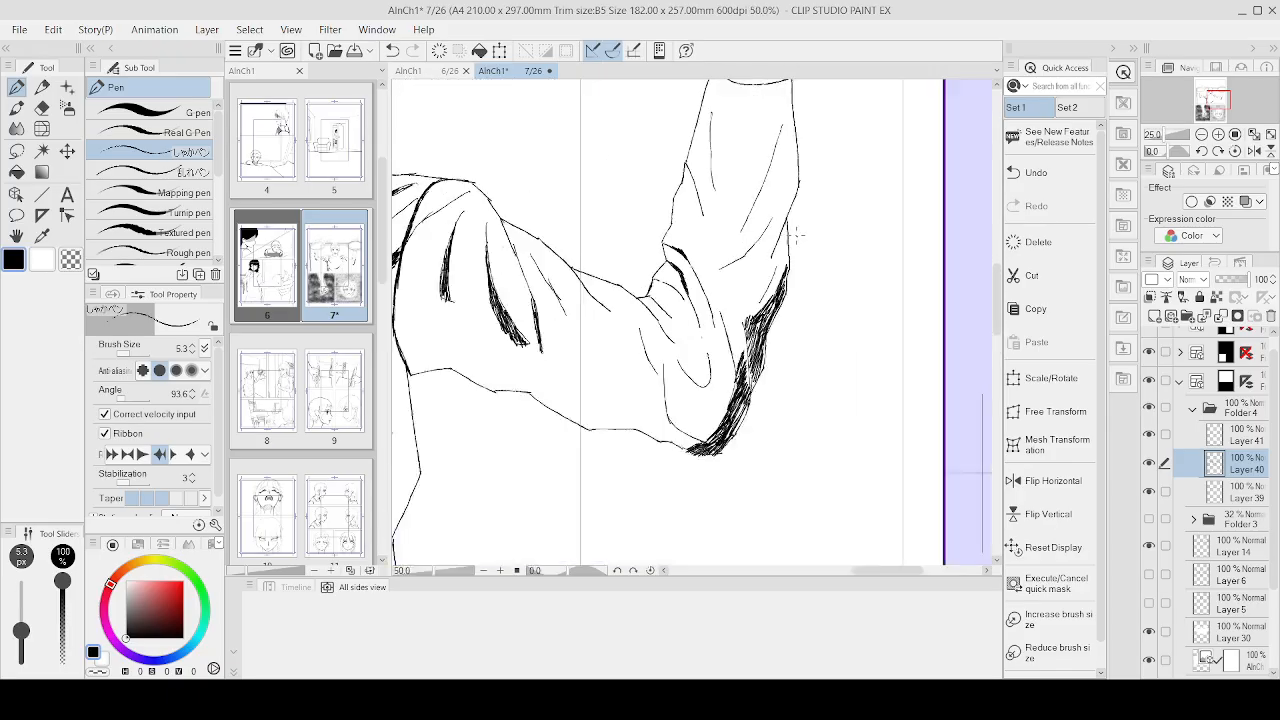
scroll(645, 440, "down", 1)
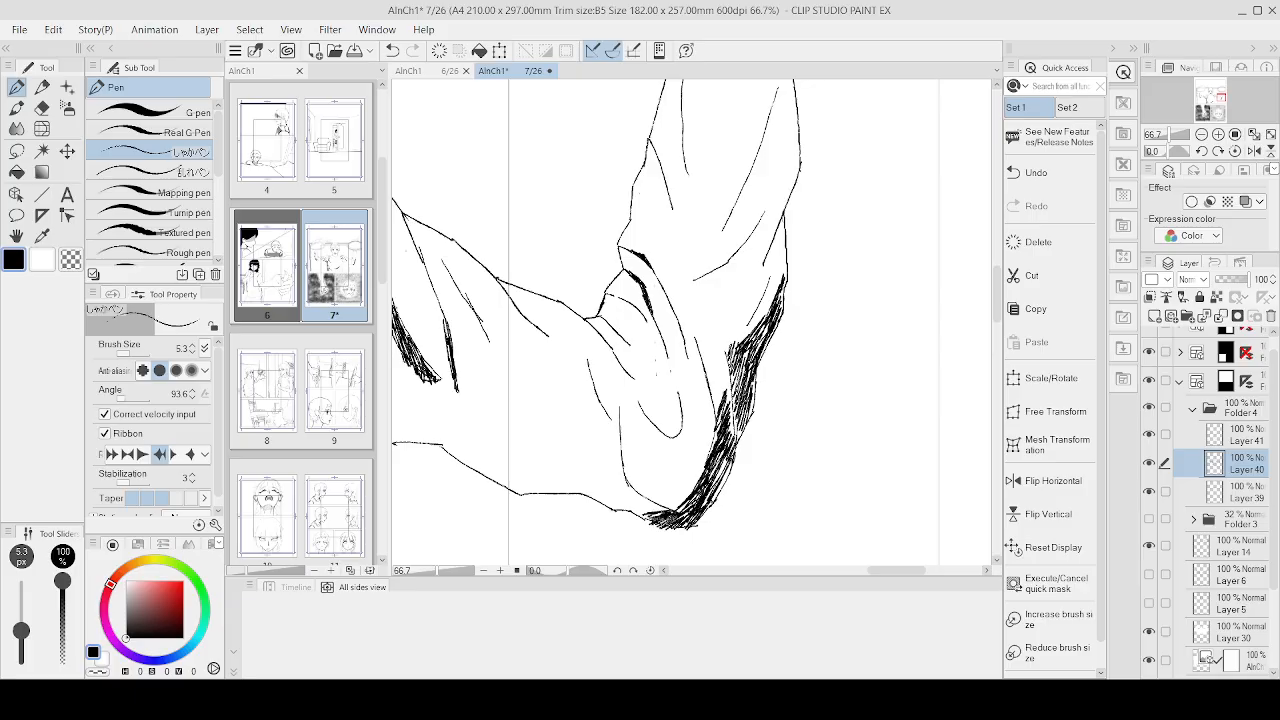
mouse_move(664, 520)
left_mouse_down()
mouse_move(602, 491)
mouse_move(625, 483)
mouse_move(598, 488)
left_mouse_up()
left_click_drag(642, 506, 598, 494)
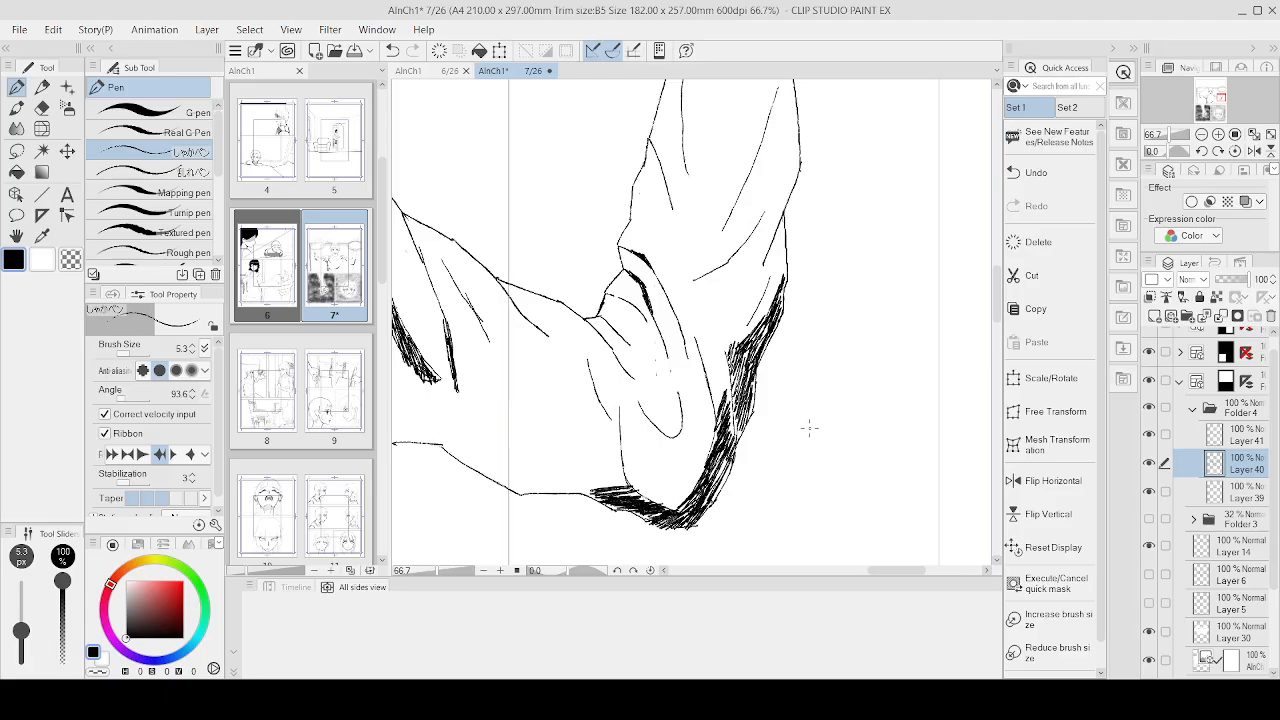
Step: Fill the tip of the U-shaped fold inside the right-side elbow with black, undoing stray strokes
scroll(672, 413, "up", 3)
mouse_move(619, 430)
left_mouse_down()
mouse_move(660, 466)
mouse_move(672, 466)
mouse_move(666, 448)
mouse_move(686, 456)
left_mouse_up()
key("ctrl+z")
key("ctrl+z")
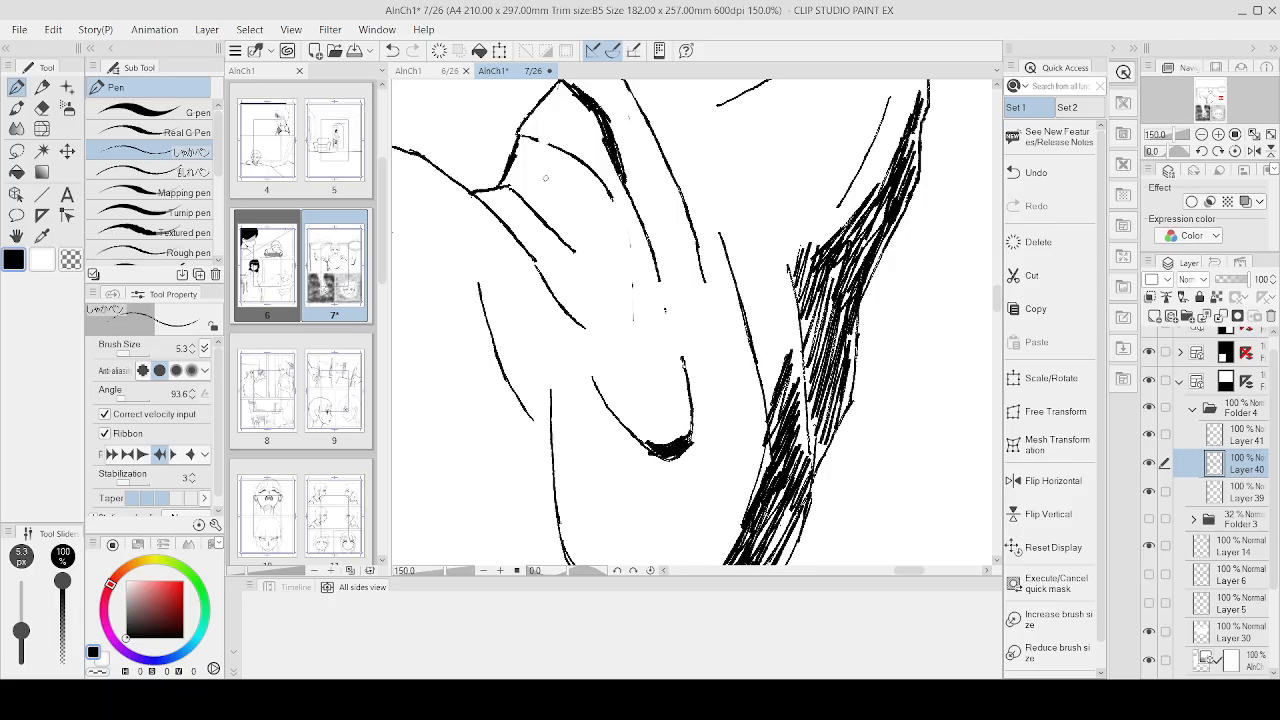
Step: Hatch the narrow curved strip between the two fold lines at the crook of the right-side elbow
scroll(545, 178, "up", 1)
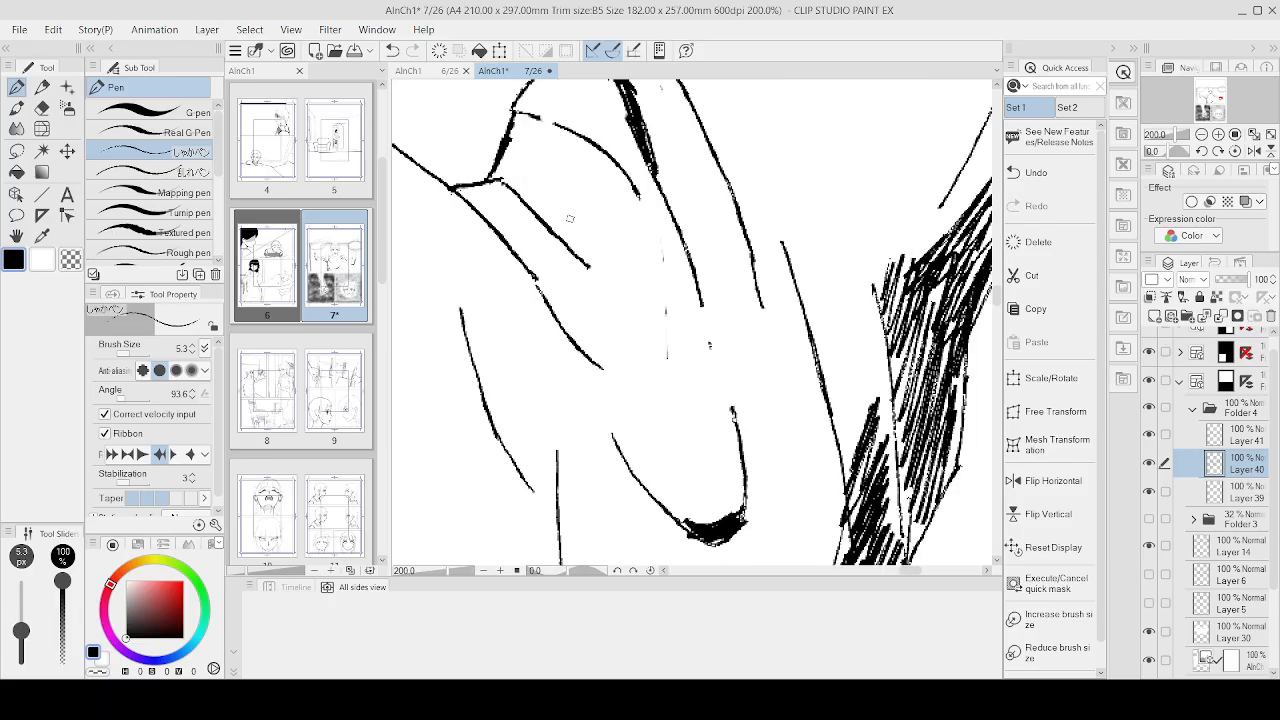
mouse_move(502, 188)
left_mouse_down()
mouse_move(464, 196)
mouse_move(500, 184)
mouse_move(570, 258)
mouse_move(586, 290)
mouse_move(586, 352)
mouse_move(600, 362)
left_mouse_up()
scroll(676, 338, "down", 3)
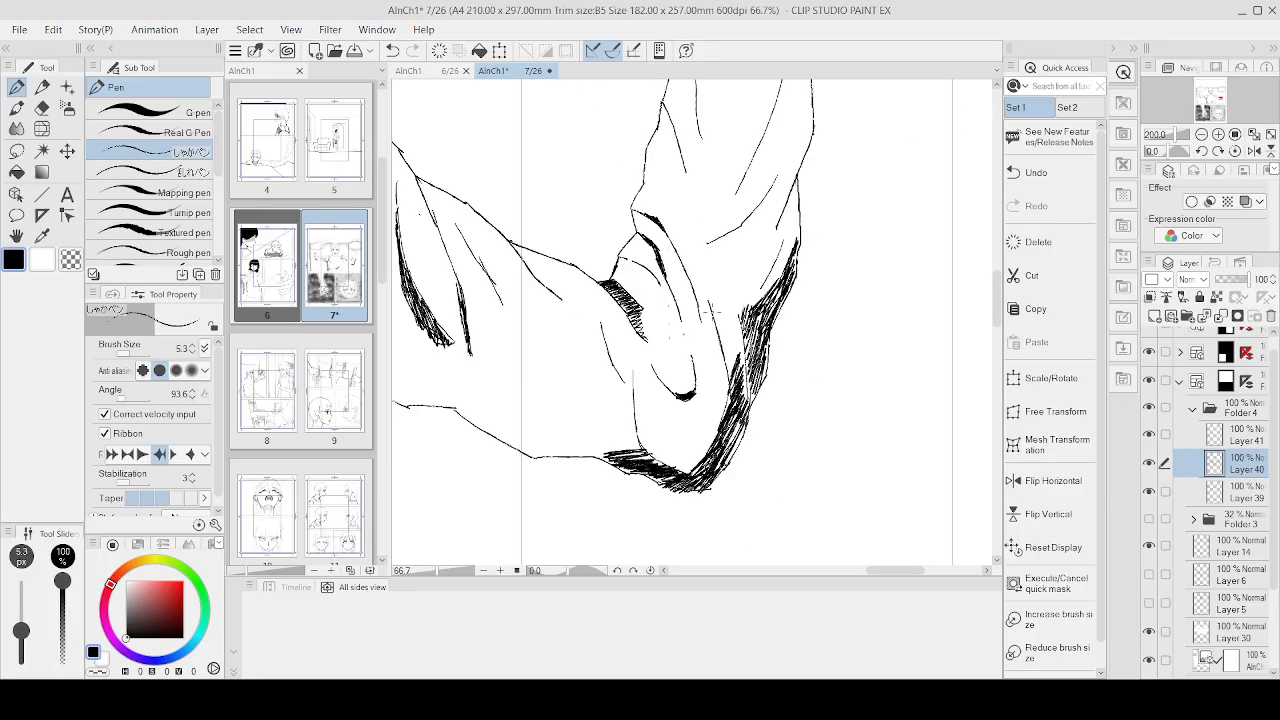
Step: Try hatching the wider gap between the inner elbow strip and the black fold above it
scroll(635, 268, "up", 3)
mouse_move(598, 250)
left_mouse_down()
mouse_move(612, 313)
mouse_move(654, 262)
mouse_move(670, 372)
mouse_move(685, 371)
mouse_move(699, 288)
mouse_move(712, 305)
mouse_move(731, 353)
mouse_move(696, 399)
mouse_move(730, 385)
left_mouse_up()
mouse_move(684, 345)
left_mouse_down()
mouse_move(700, 425)
mouse_move(730, 348)
mouse_move(748, 425)
mouse_move(690, 340)
mouse_move(672, 378)
mouse_move(645, 302)
mouse_move(676, 280)
mouse_move(740, 445)
mouse_move(700, 375)
mouse_move(680, 420)
mouse_move(746, 450)
left_mouse_up()
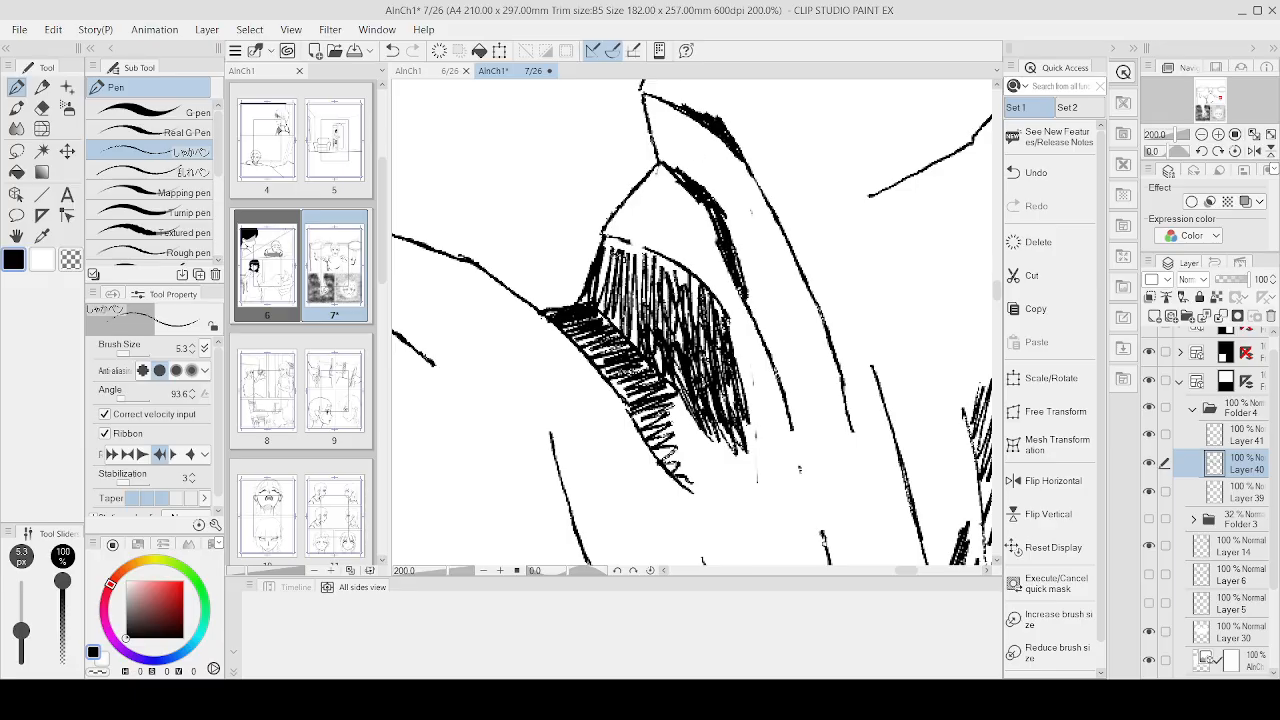
mouse_move(610, 236)
left_mouse_down()
mouse_move(632, 266)
mouse_move(672, 282)
left_mouse_up()
left_click_drag(692, 234, 748, 362)
left_click_drag(744, 314, 754, 414)
scroll(800, 310, "down", 5)
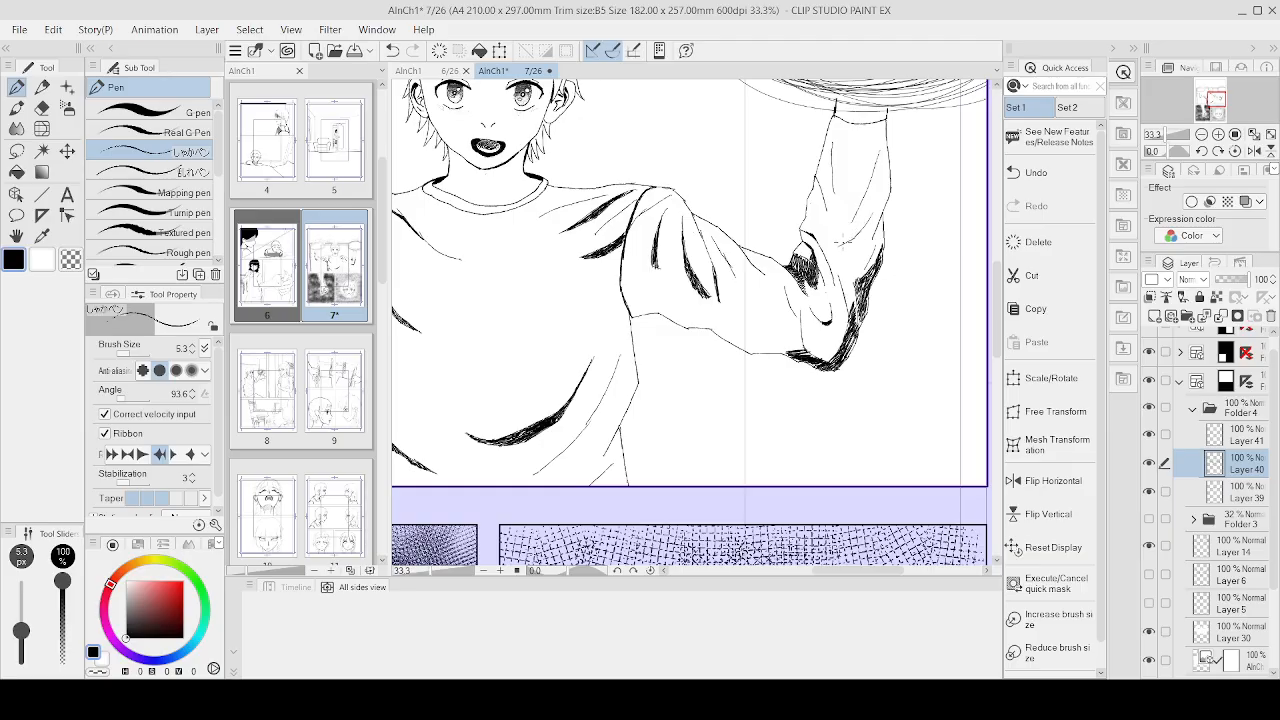
scroll(970, 347, "down", 1)
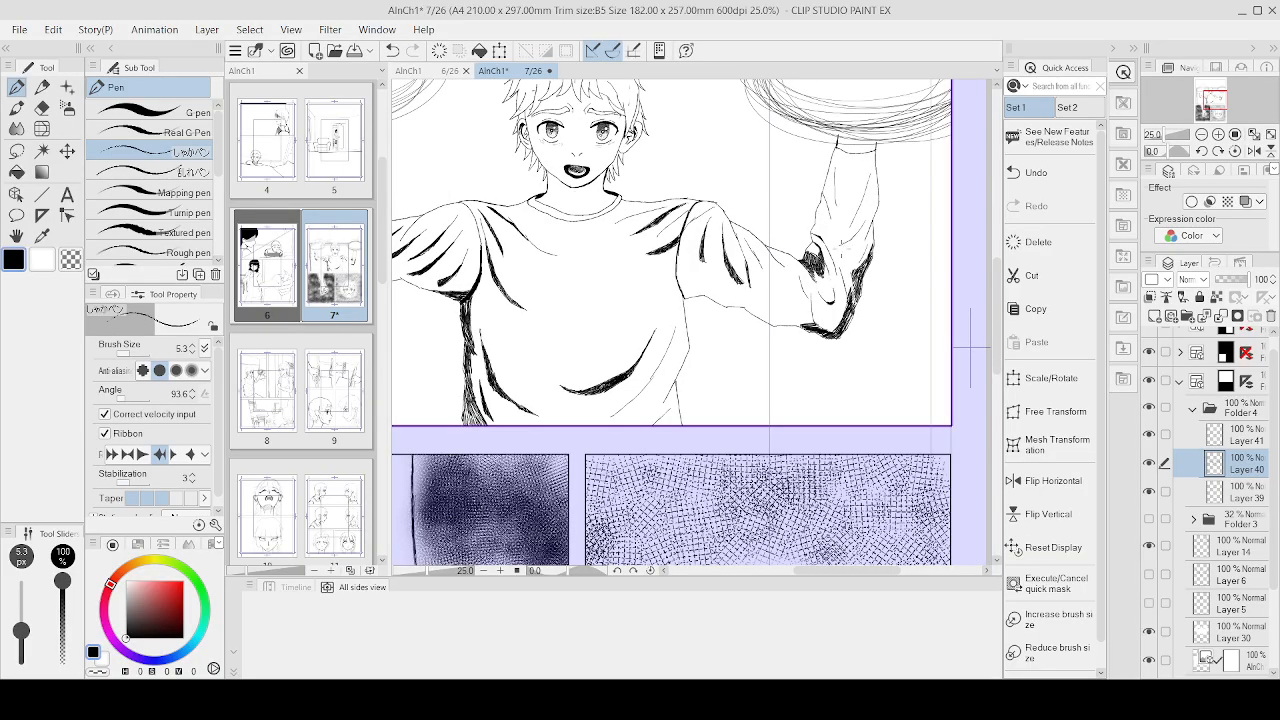
scroll(831, 259, "up", 3)
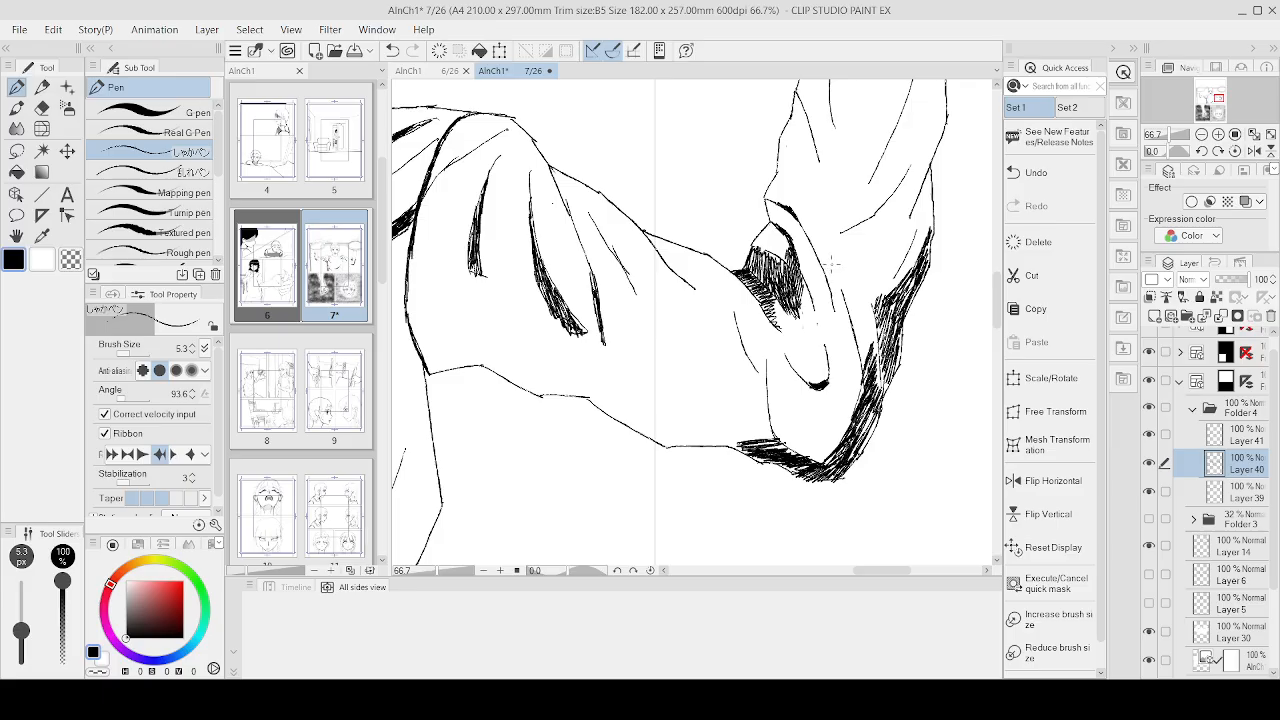
Step: Erase the wide hatched area beside the inner elbow strip with the Hard eraser and return to the pen
key("e")
scroll(760, 265, "up", 3)
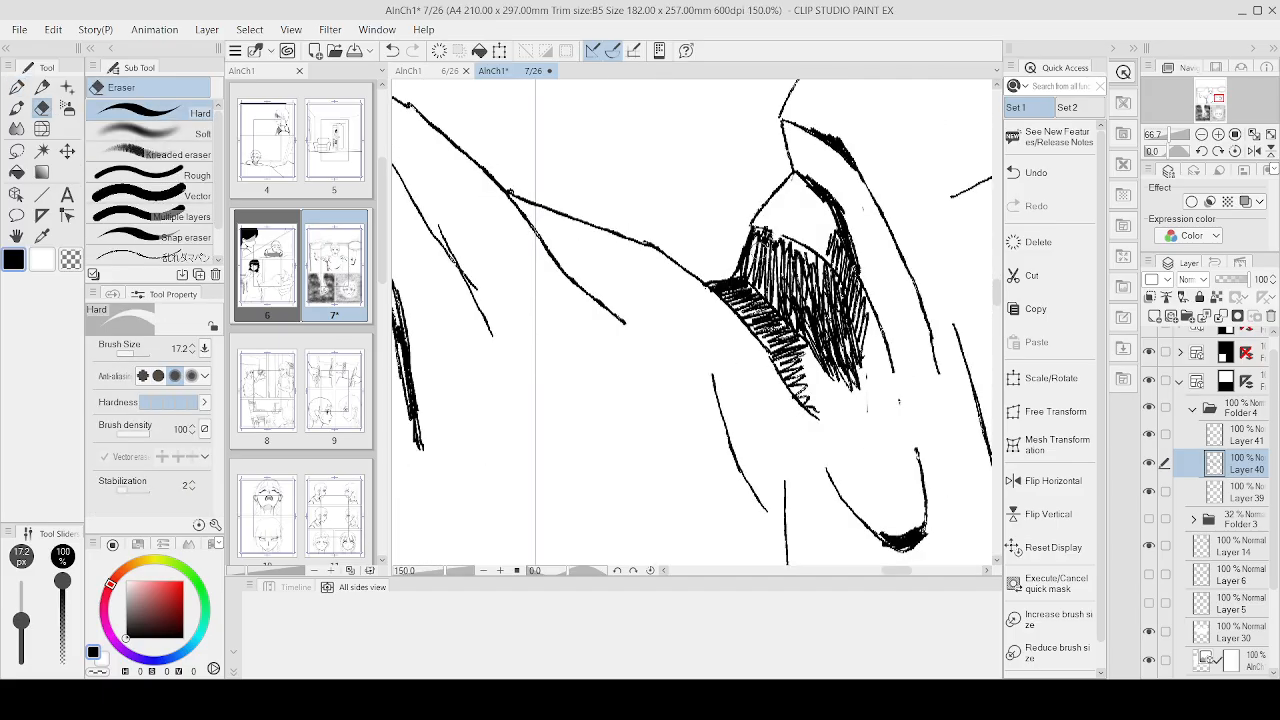
mouse_move(748, 248)
left_mouse_down()
mouse_move(764, 287)
mouse_move(806, 326)
left_mouse_up()
key("ctrl+z")
mouse_move(795, 262)
left_mouse_down()
mouse_move(755, 278)
mouse_move(748, 246)
mouse_move(766, 242)
mouse_move(812, 286)
mouse_move(808, 264)
mouse_move(758, 236)
mouse_move(818, 310)
mouse_move(810, 330)
mouse_move(800, 312)
mouse_move(828, 358)
mouse_move(845, 340)
mouse_move(831, 345)
mouse_move(807, 288)
mouse_move(826, 276)
mouse_move(845, 300)
mouse_move(865, 332)
mouse_move(877, 418)
left_mouse_up()
scroll(901, 330, "down", 4)
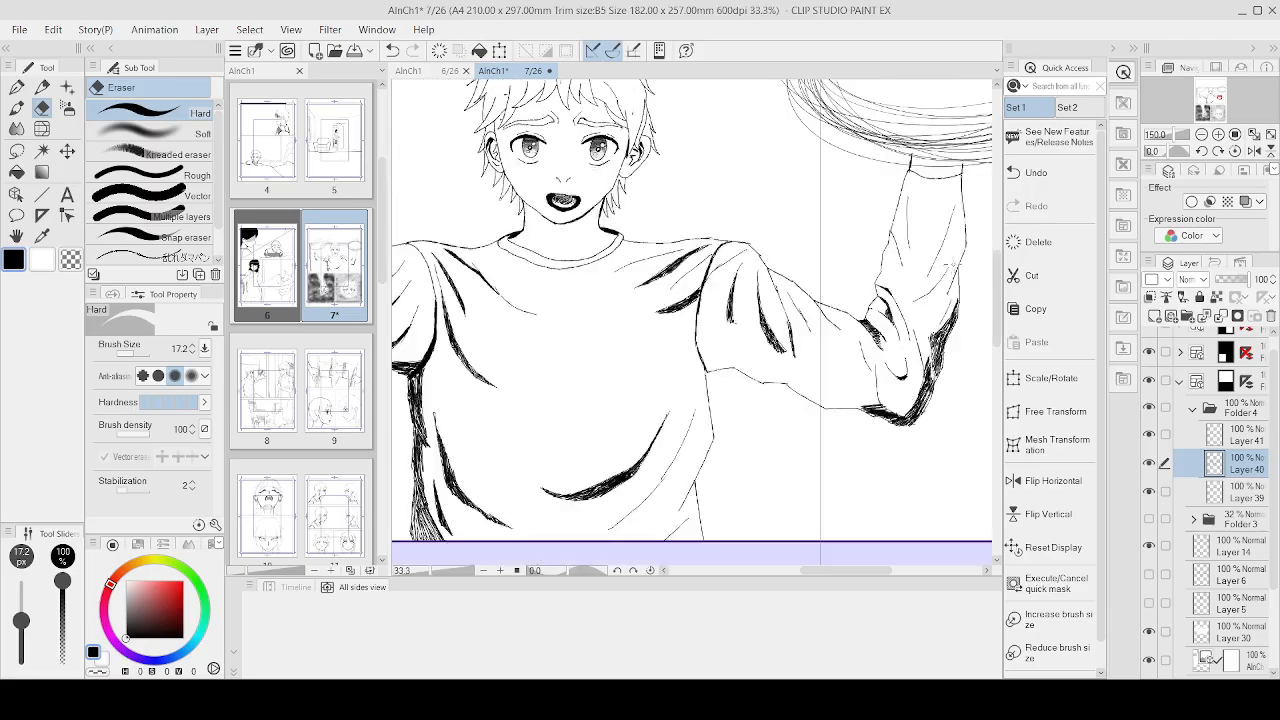
key("p")
scroll(900, 380, "up", 5)
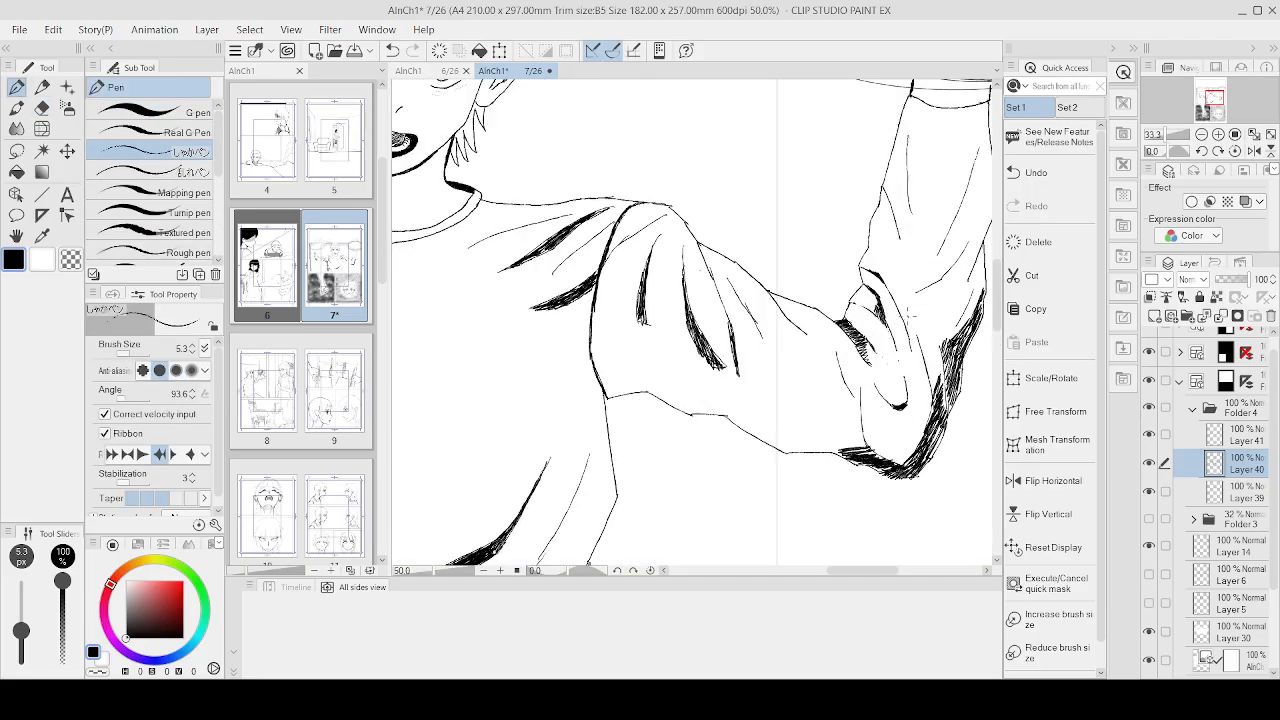
Step: Hatch the gap between the two upper fold lines inside the right-side elbow into one dark curved strip
mouse_move(874, 340)
left_mouse_down()
mouse_move(860, 366)
mouse_move(848, 318)
mouse_move(880, 403)
mouse_move(862, 300)
mouse_move(852, 345)
left_mouse_up()
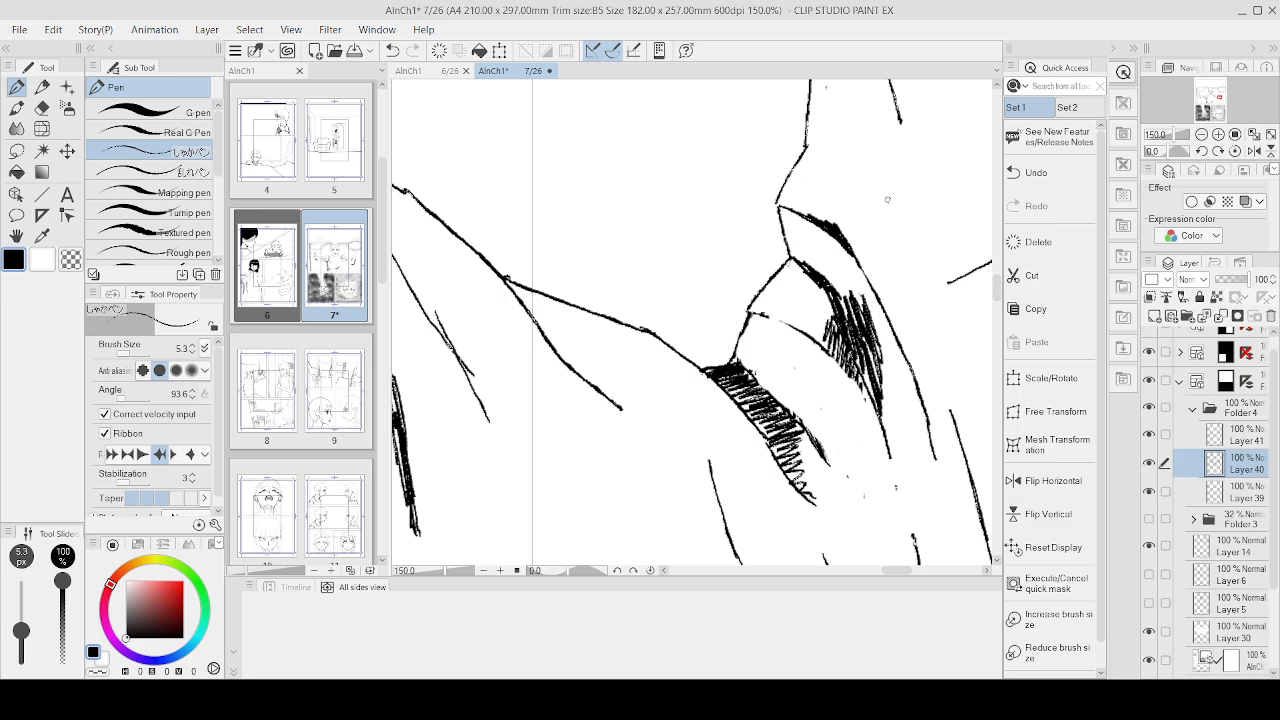
scroll(887, 199, "up", 1)
mouse_move(806, 256)
left_mouse_down()
mouse_move(853, 275)
mouse_move(880, 330)
left_mouse_up()
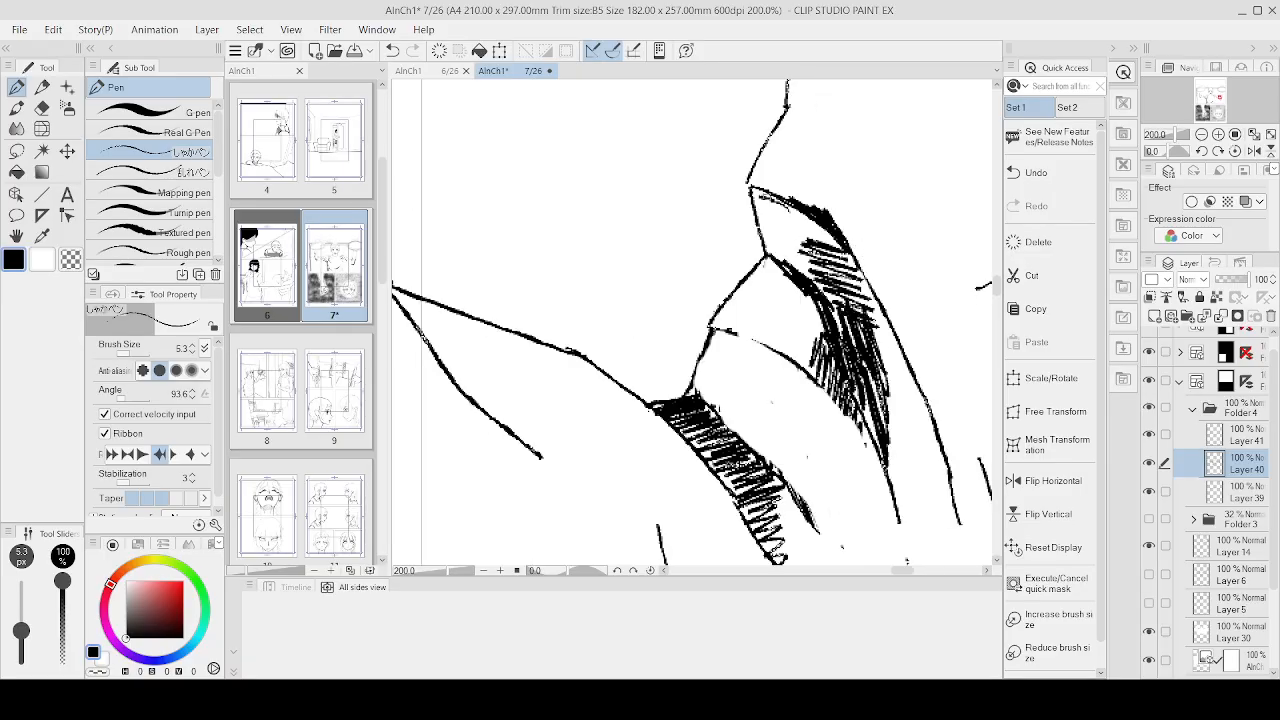
mouse_move(762, 198)
left_mouse_down()
mouse_move(790, 228)
mouse_move(837, 285)
mouse_move(887, 302)
mouse_move(897, 335)
mouse_move(852, 325)
mouse_move(910, 350)
mouse_move(872, 352)
mouse_move(927, 395)
mouse_move(928, 442)
left_mouse_up()
mouse_move(888, 402)
left_mouse_down()
mouse_move(932, 420)
mouse_move(938, 446)
left_mouse_up()
left_click_drag(894, 434, 940, 458)
key("ctrl+minus")
key("ctrl+minus")
key("ctrl+minus")
key("ctrl+minus")
key("ctrl+minus")
key("ctrl+minus")
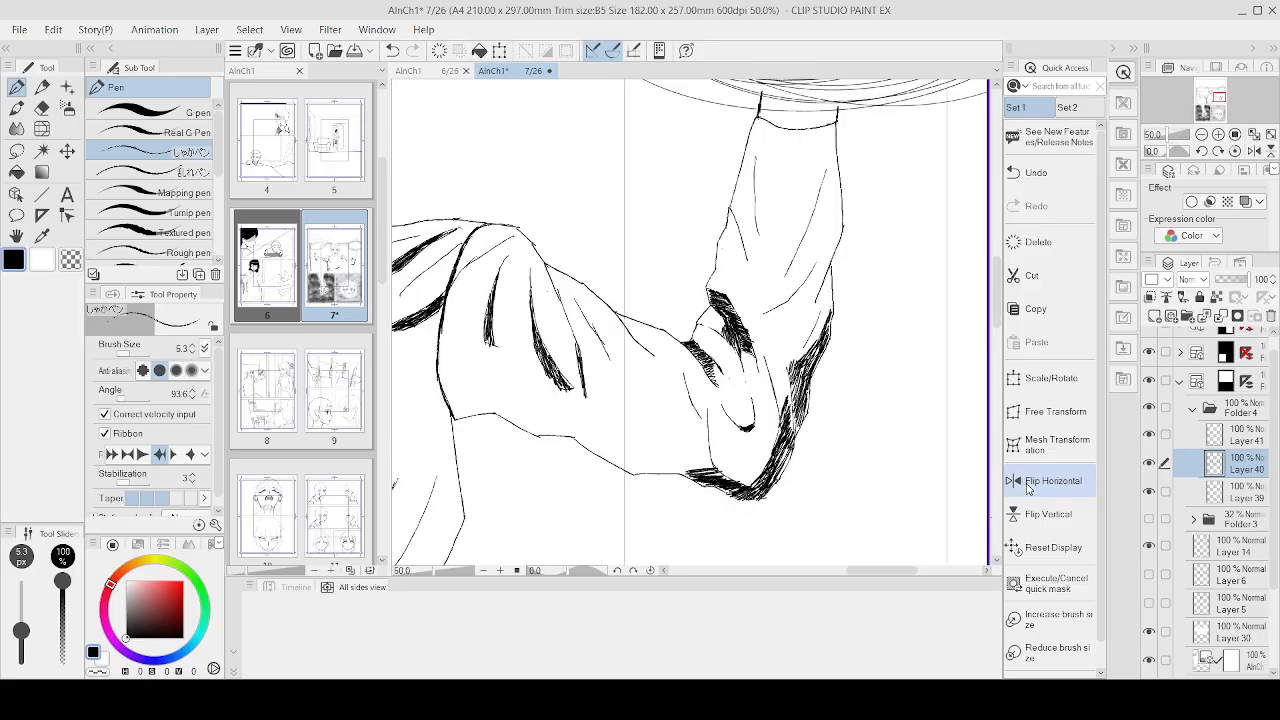
Step: Add a new layer above the current ink layer and thicken the short fold line on the right-side upper arm
key("ctrl+plus")
key("ctrl+plus")
key("ctrl+plus")
key("ctrl+plus")
key("ctrl+plus")
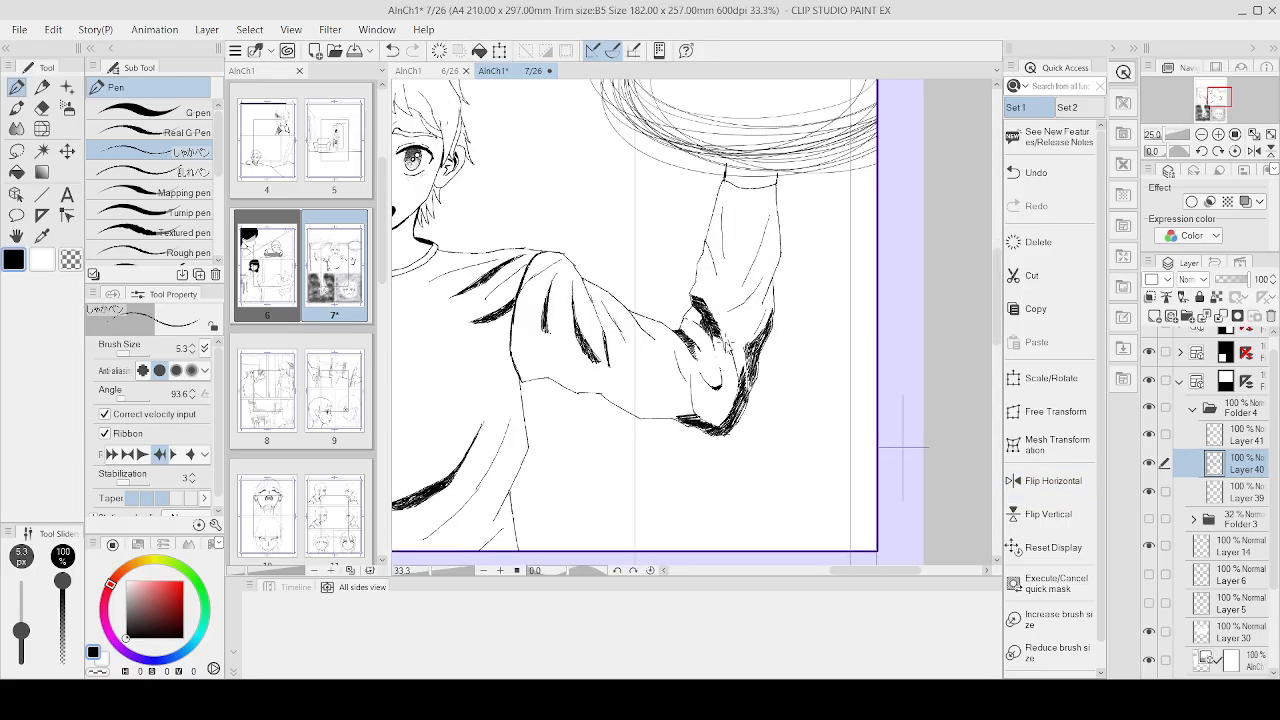
mouse_move(614, 370)
left_mouse_down()
mouse_move(640, 392)
mouse_move(650, 440)
left_mouse_up()
key("ctrl+minus")
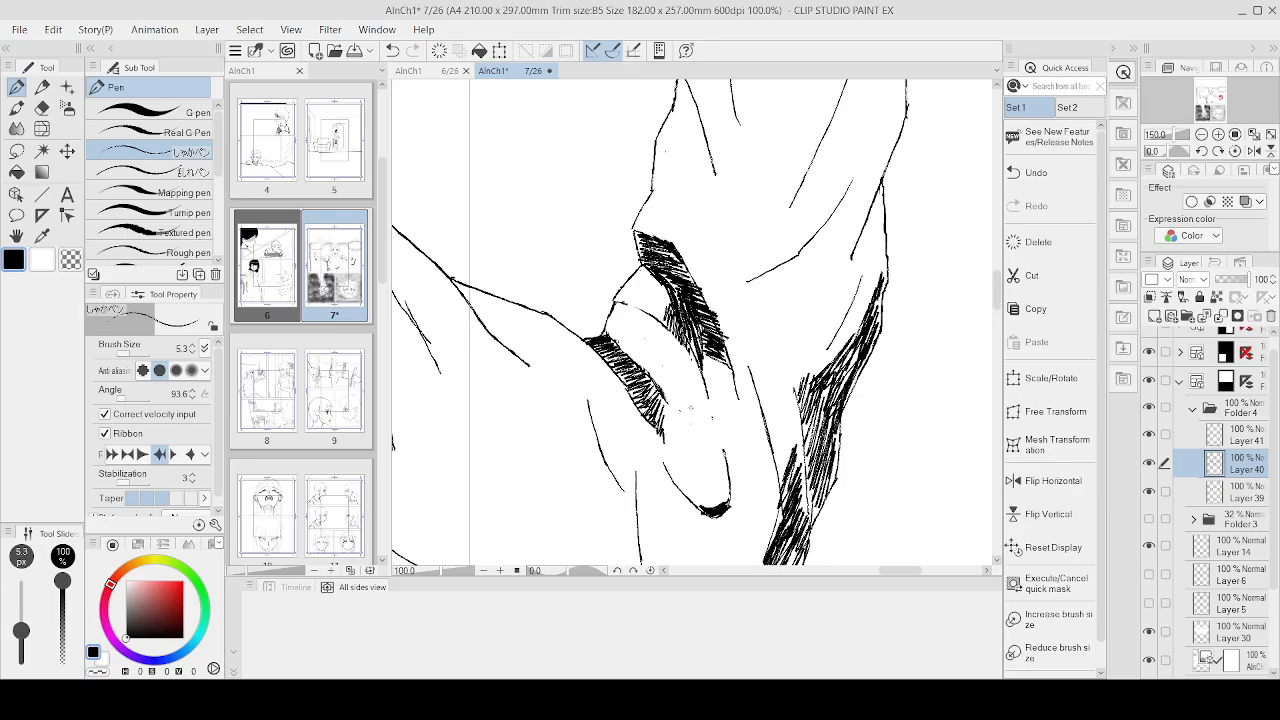
key("ctrl+s")
left_click(1170, 316)
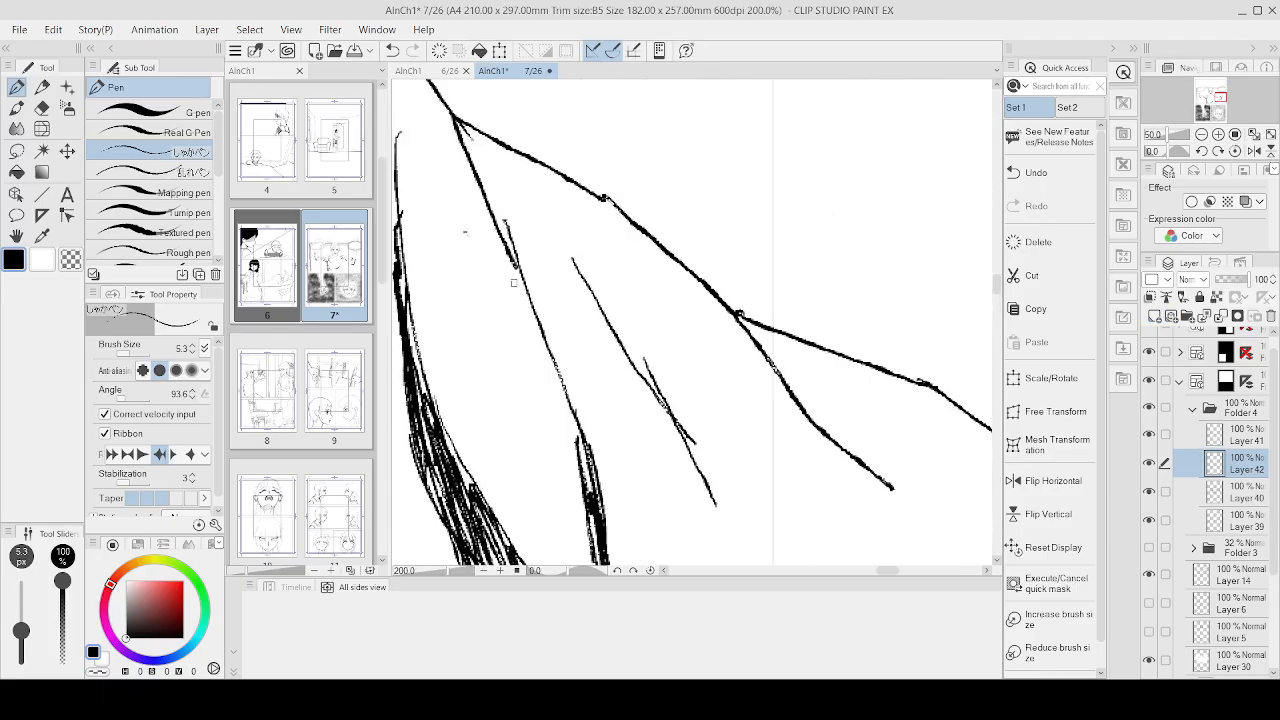
scroll(535, 309, "down", 2)
left_click_drag(558, 382, 570, 430)
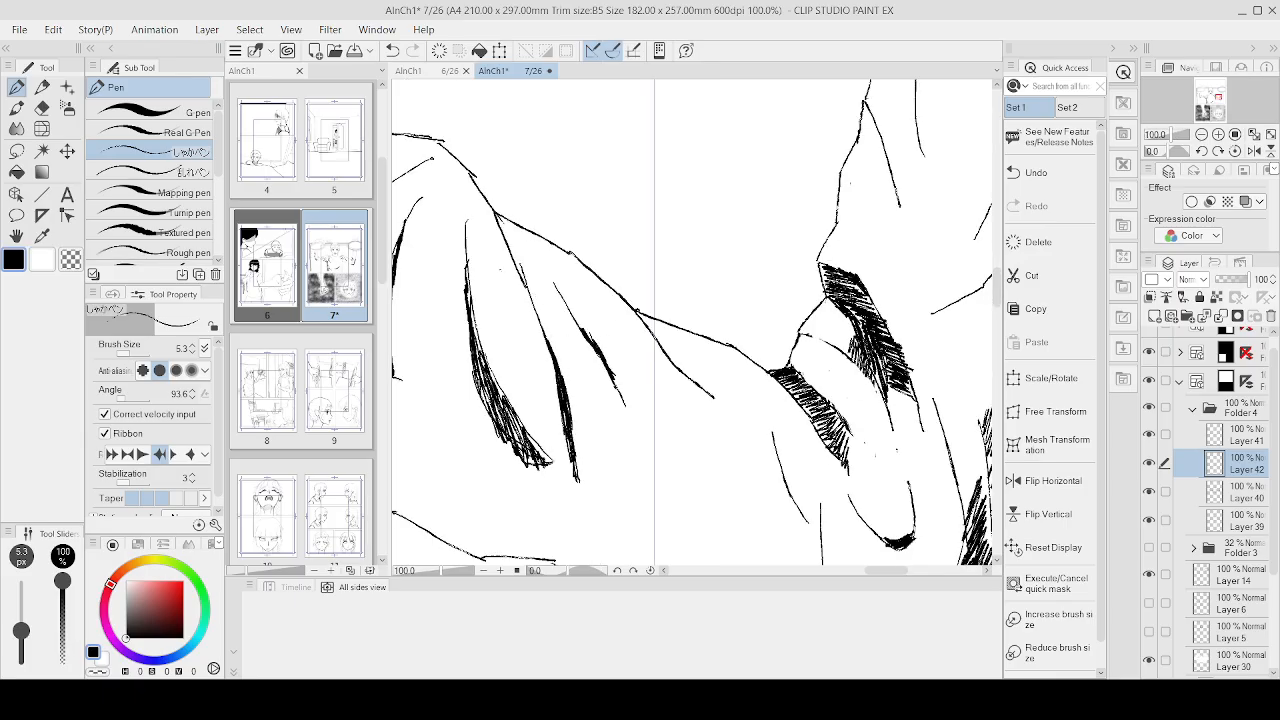
Step: Extend the black elbow shadow on the right-side arm inward with dense hatching up to the inner fold line
scroll(654, 291, "down", 3)
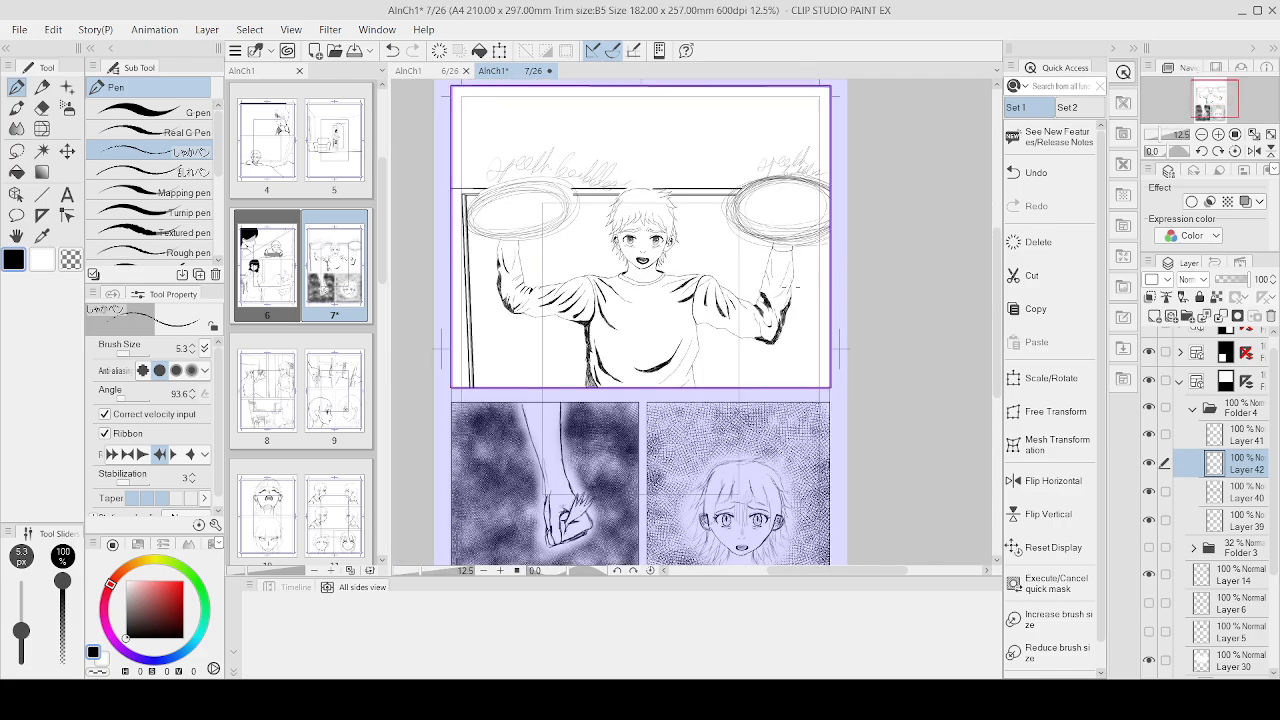
scroll(790, 300, "up", 2)
scroll(772, 317, "up", 1)
left_click_drag(700, 390, 709, 444)
left_click_drag(712, 405, 721, 470)
left_click_drag(727, 407, 729, 476)
left_click_drag(727, 392, 720, 434)
mouse_move(724, 408)
left_mouse_down()
mouse_move(716, 456)
mouse_move(708, 426)
left_mouse_up()
left_click_drag(711, 396, 702, 440)
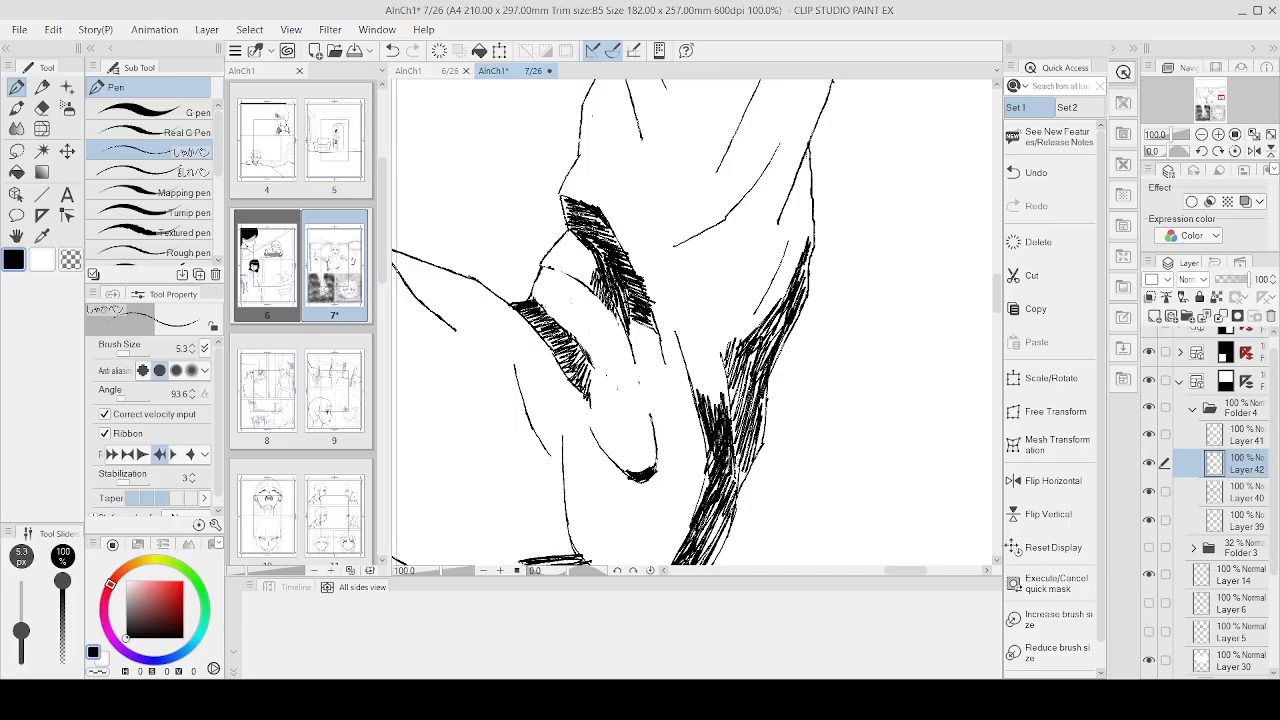
left_click_drag(730, 394, 724, 420)
left_click_drag(742, 444, 732, 468)
left_click_drag(738, 398, 728, 438)
left_click_drag(742, 452, 736, 478)
scroll(686, 469, "down", 1)
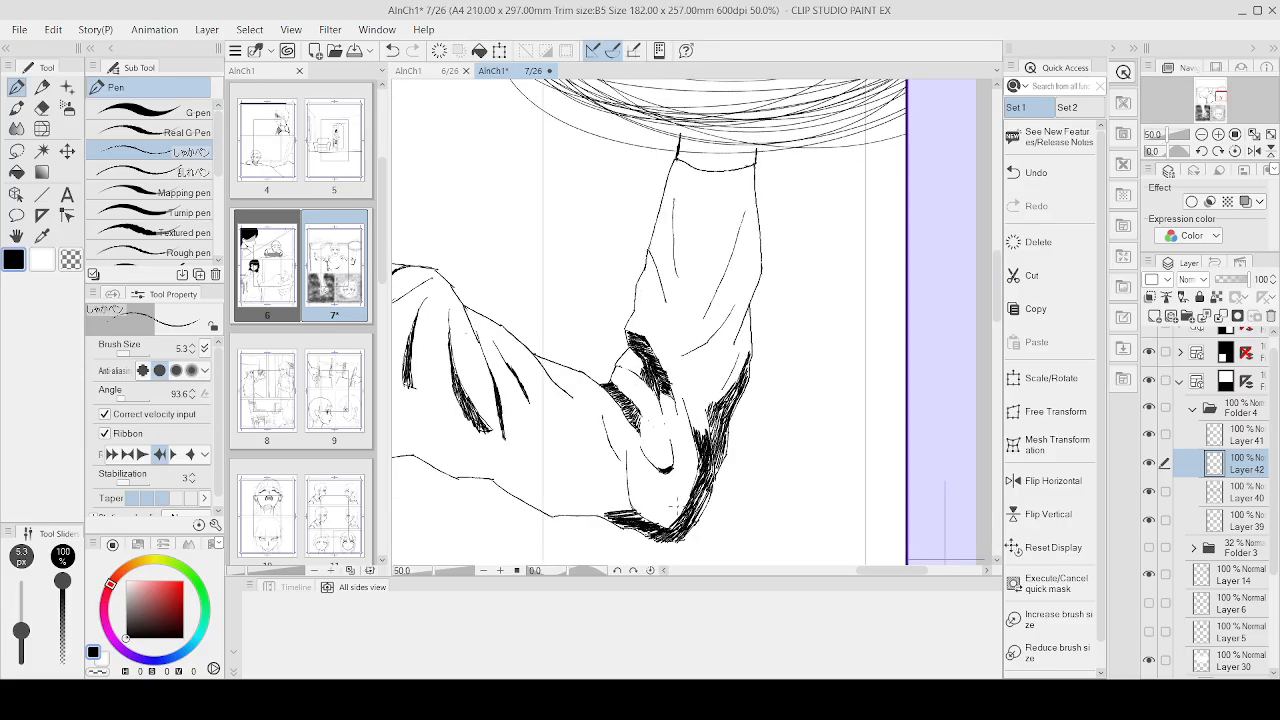
Step: Draw a thick curved fold stroke between the U-shaped fold and the black shadow at the right-side elbow
scroll(669, 508, "up", 1)
left_click_drag(650, 519, 712, 424)
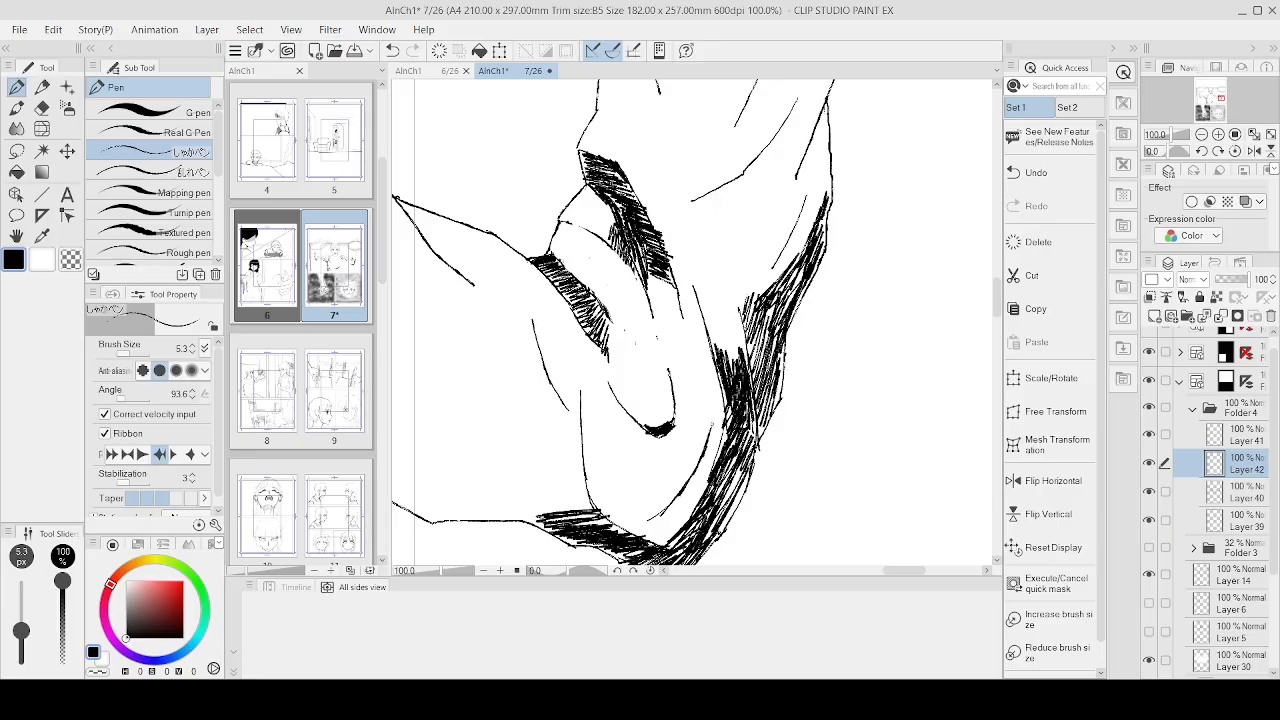
left_click_drag(648, 522, 706, 458)
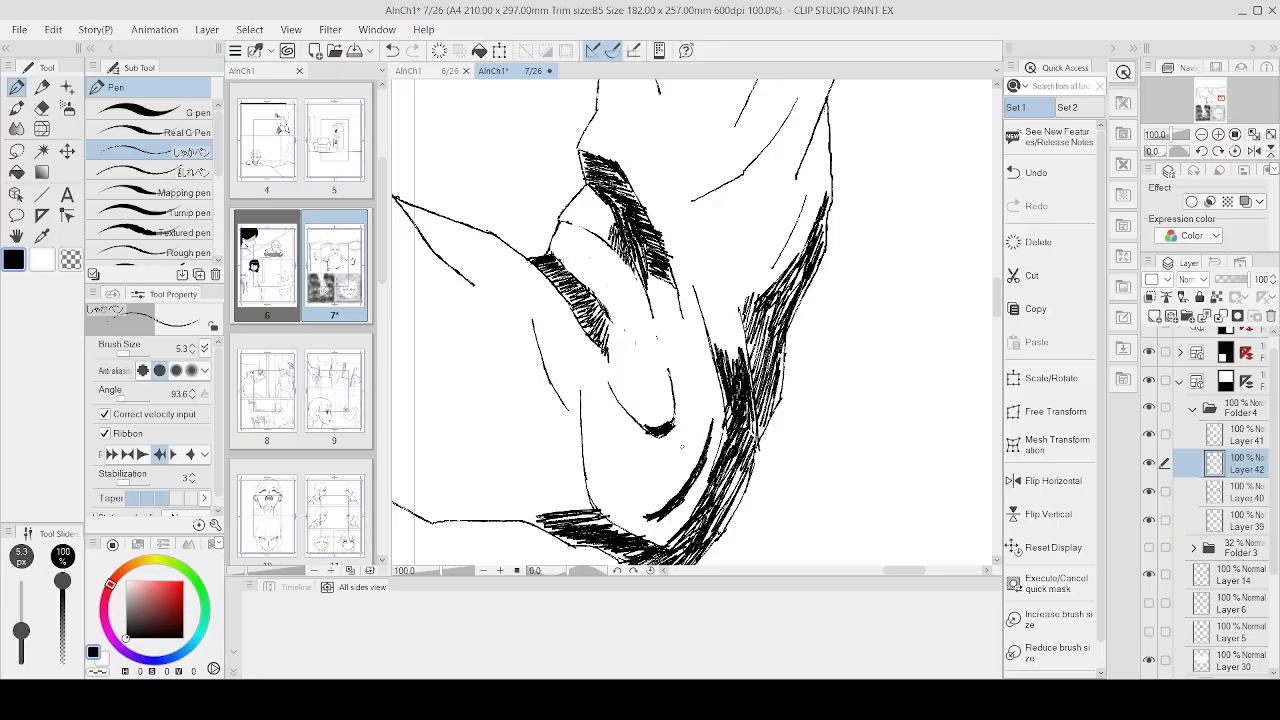
Step: Hatch a narrow strip along the fold line joining the upper black fold to the outer elbow shadow
scroll(698, 291, "up", 1)
left_click_drag(676, 291, 685, 340)
left_click_drag(687, 304, 698, 384)
left_click_drag(696, 326, 710, 406)
left_click_drag(708, 358, 723, 444)
left_click_drag(720, 428, 729, 472)
scroll(742, 416, "down", 1)
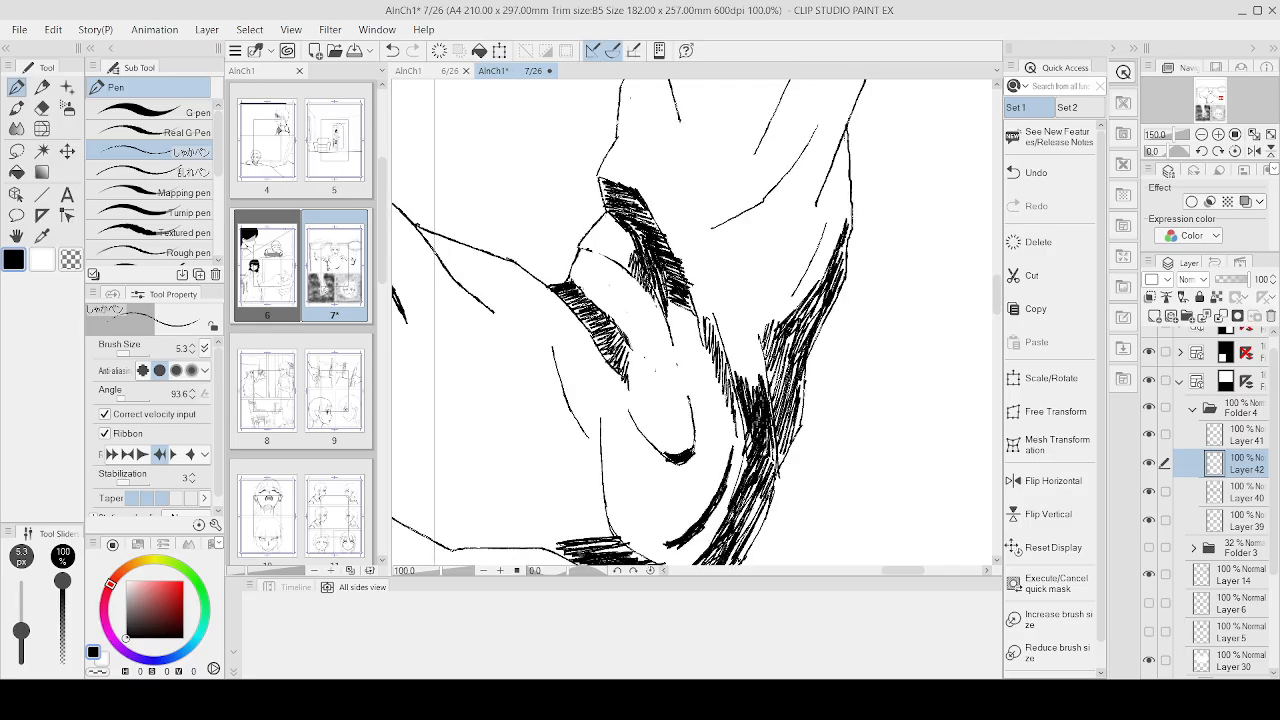
scroll(818, 287, "down", 2)
scroll(818, 287, "up", 2)
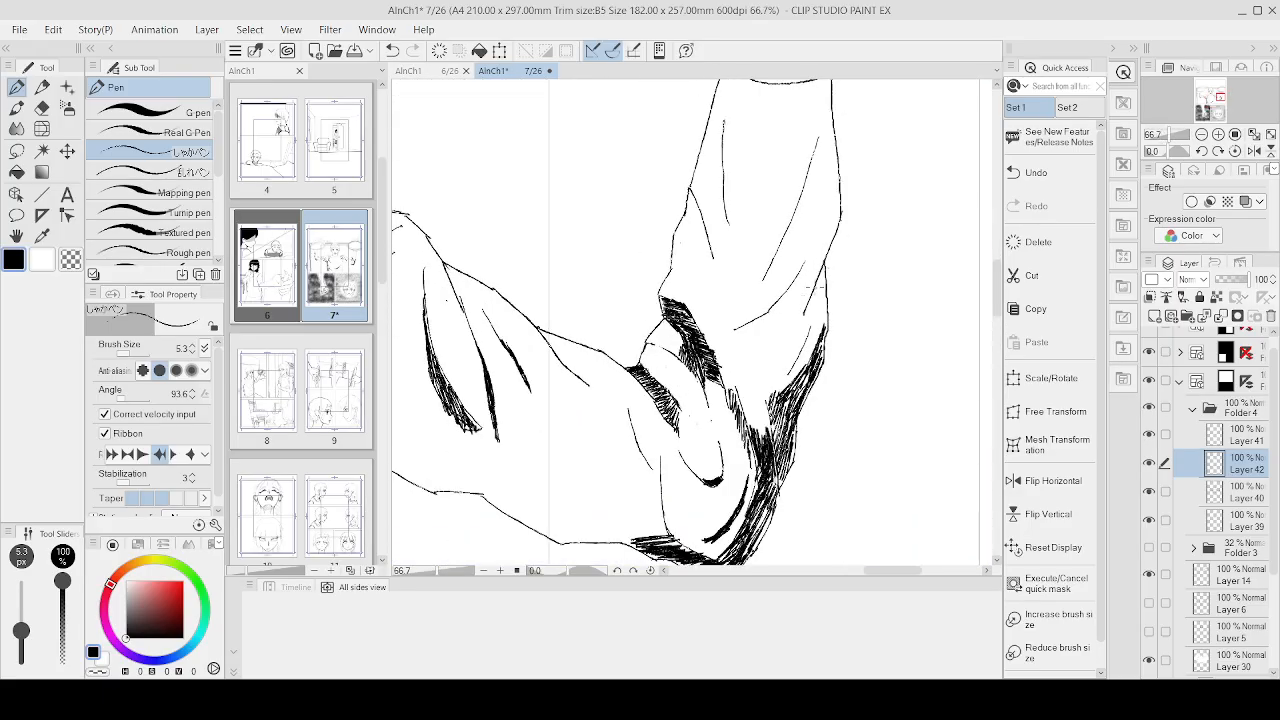
Step: Extend the hatched shadow up the outer edge of the right-side forearm above the elbow
left_click_drag(820, 274, 817, 331)
left_click_drag(828, 297, 795, 372)
left_click_drag(827, 322, 800, 372)
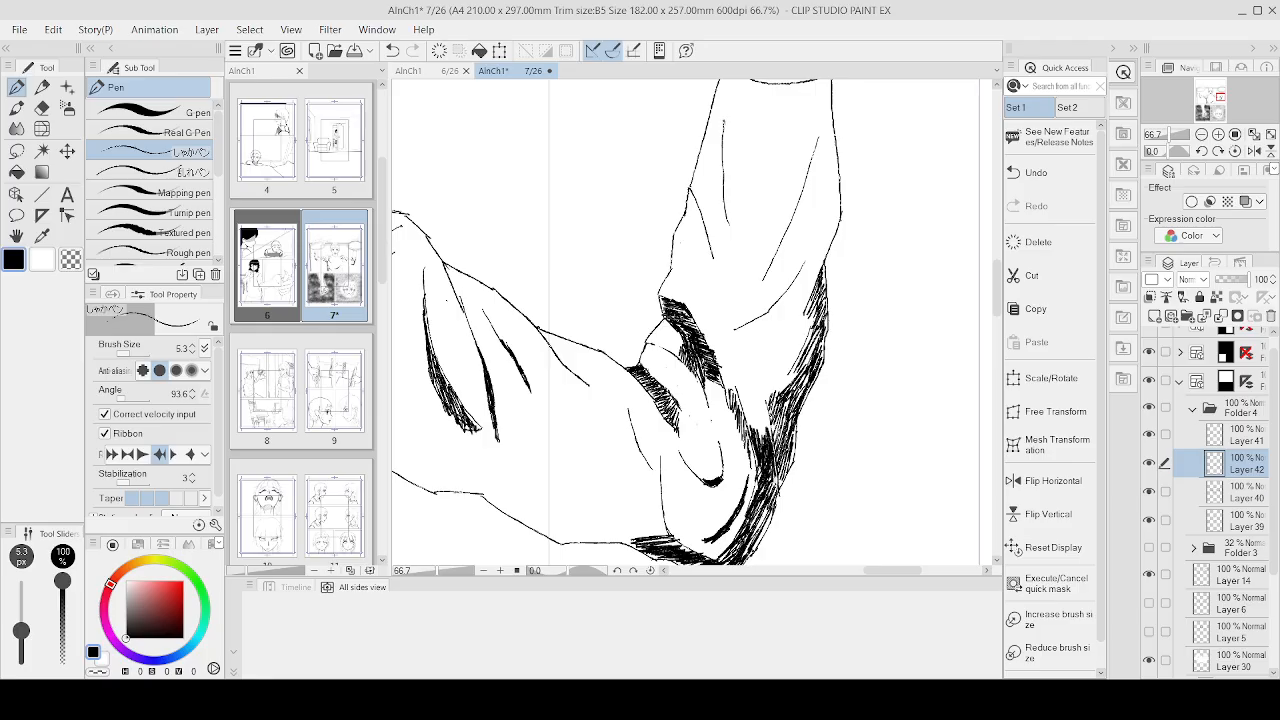
scroll(900, 227, "down", 1)
scroll(900, 227, "up", 2)
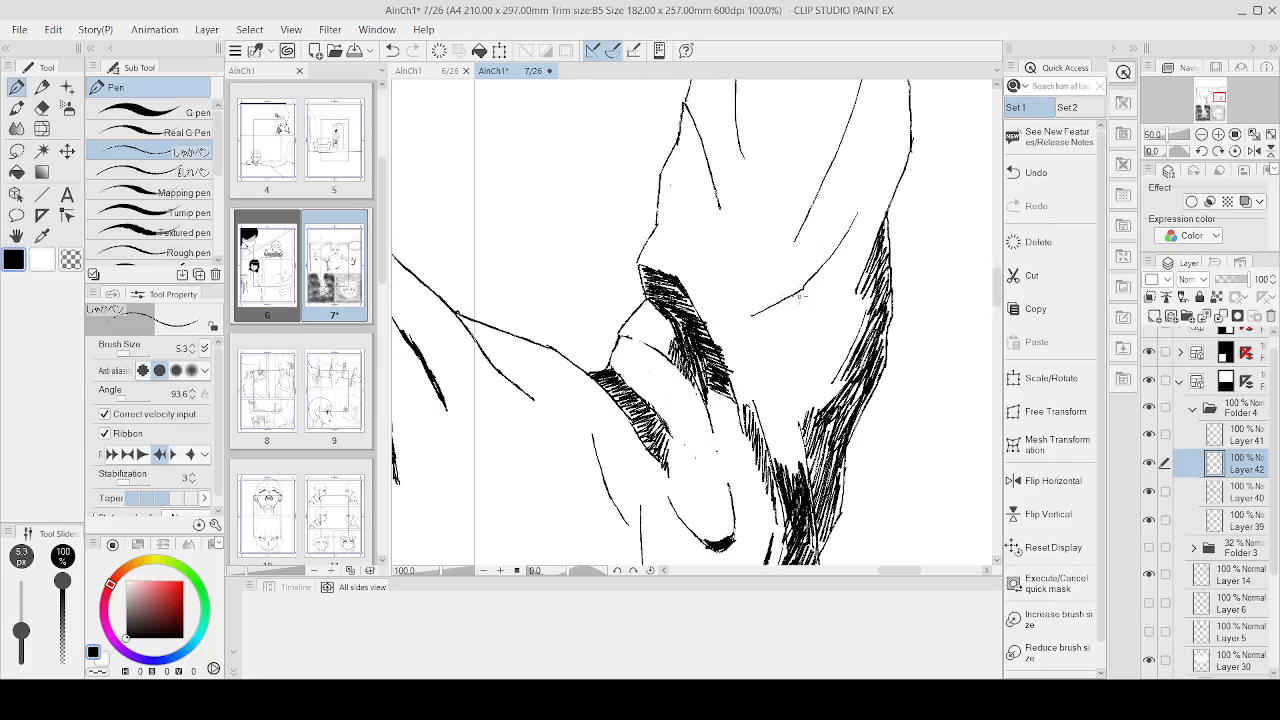
Step: Thicken the two diagonal fold lines on the right-side forearm with tapered black strokes
mouse_move(852, 228)
left_mouse_down()
mouse_move(811, 287)
mouse_move(774, 311)
left_mouse_up()
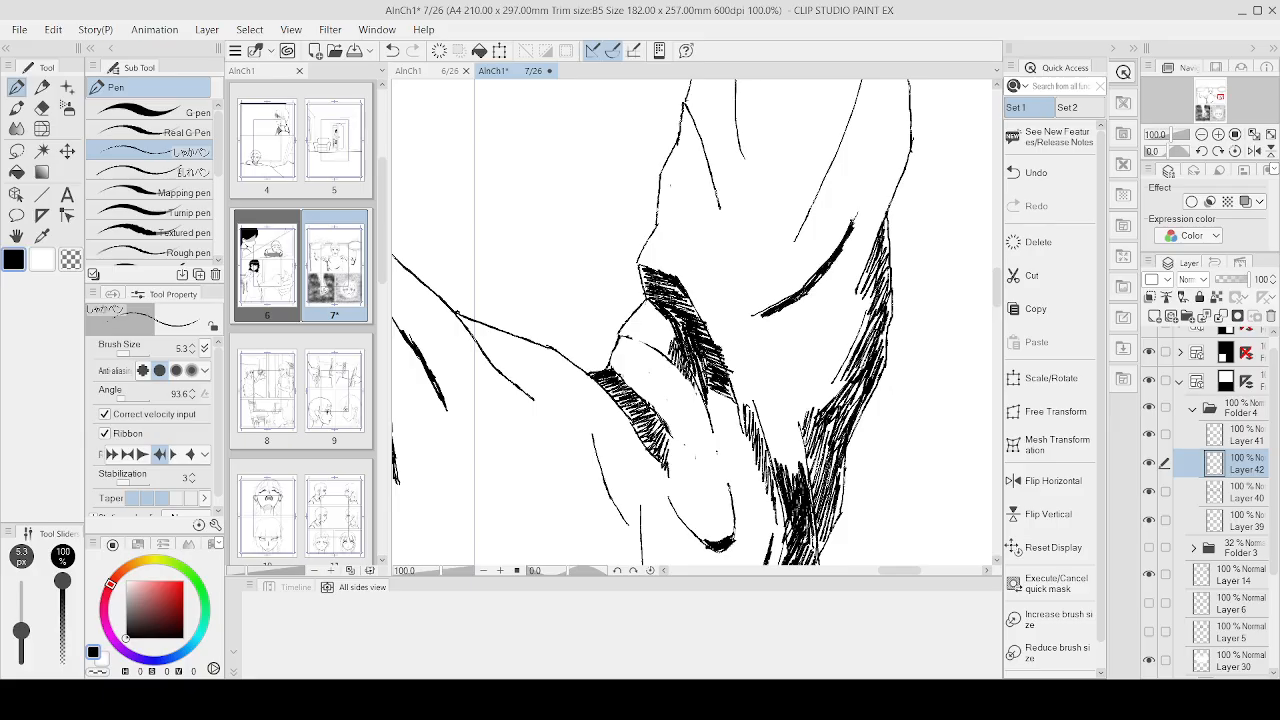
scroll(886, 148, "down", 2)
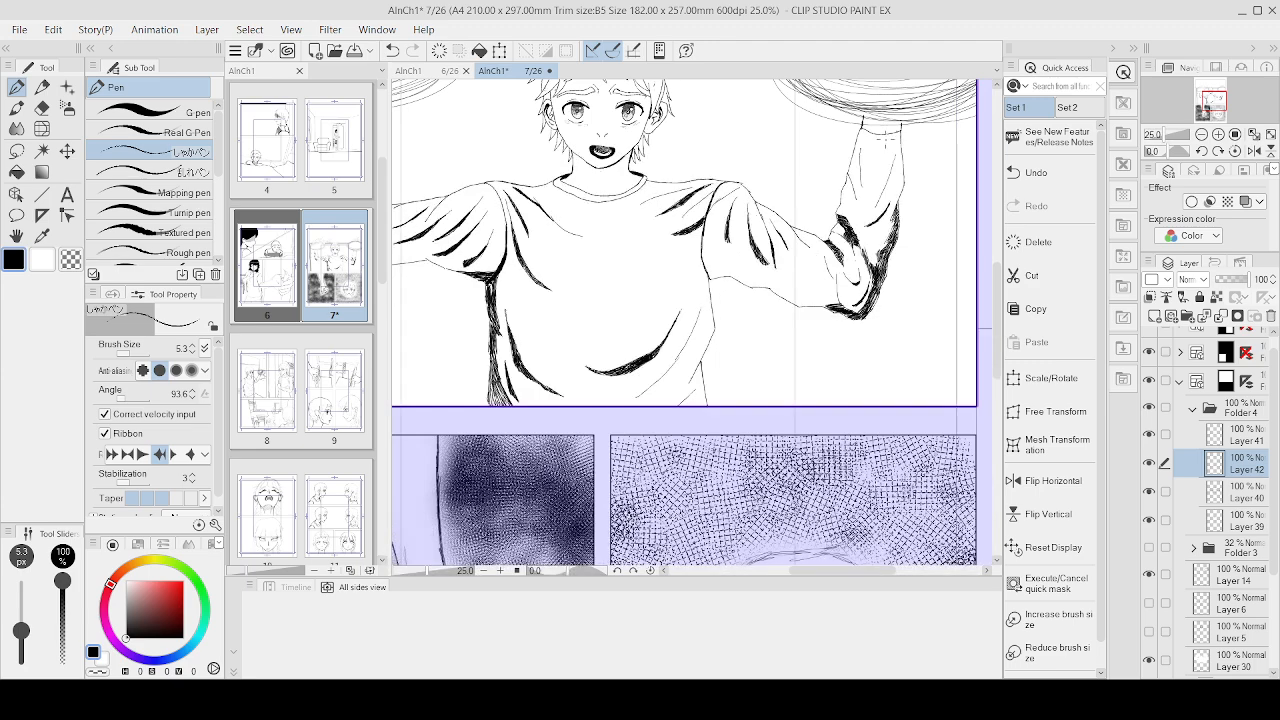
scroll(886, 148, "up", 1)
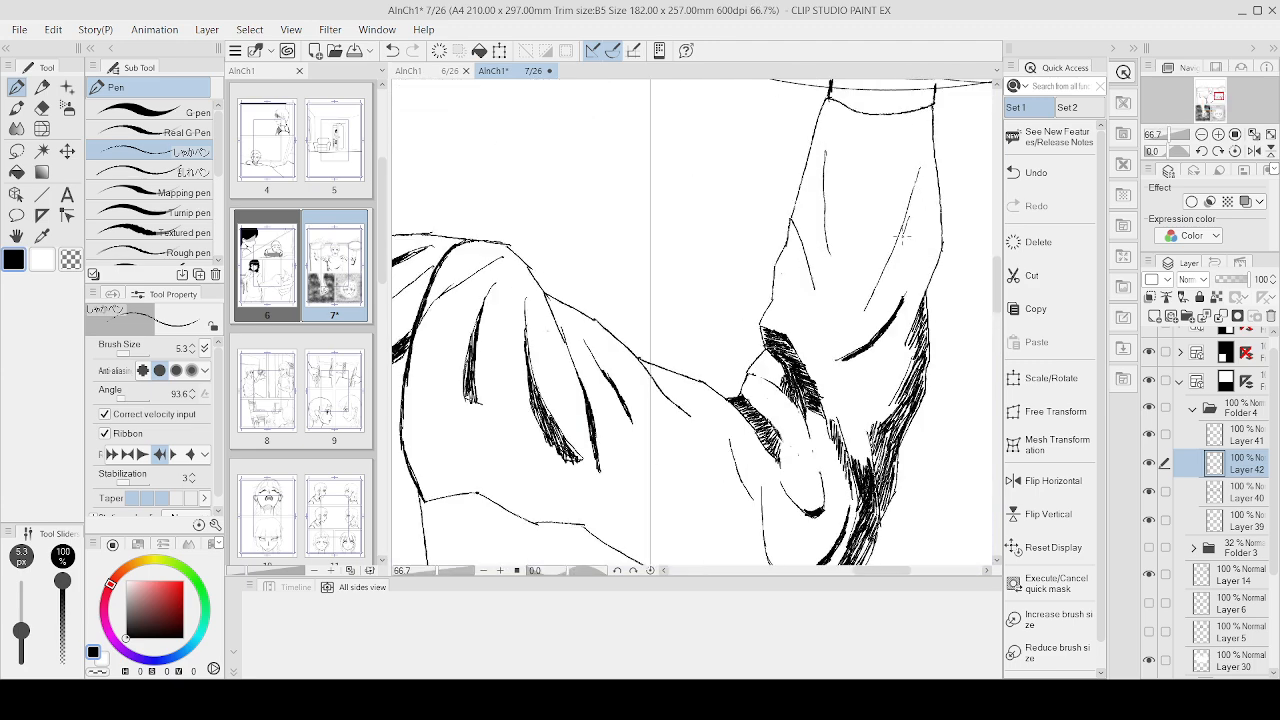
left_click_drag(892, 254, 868, 302)
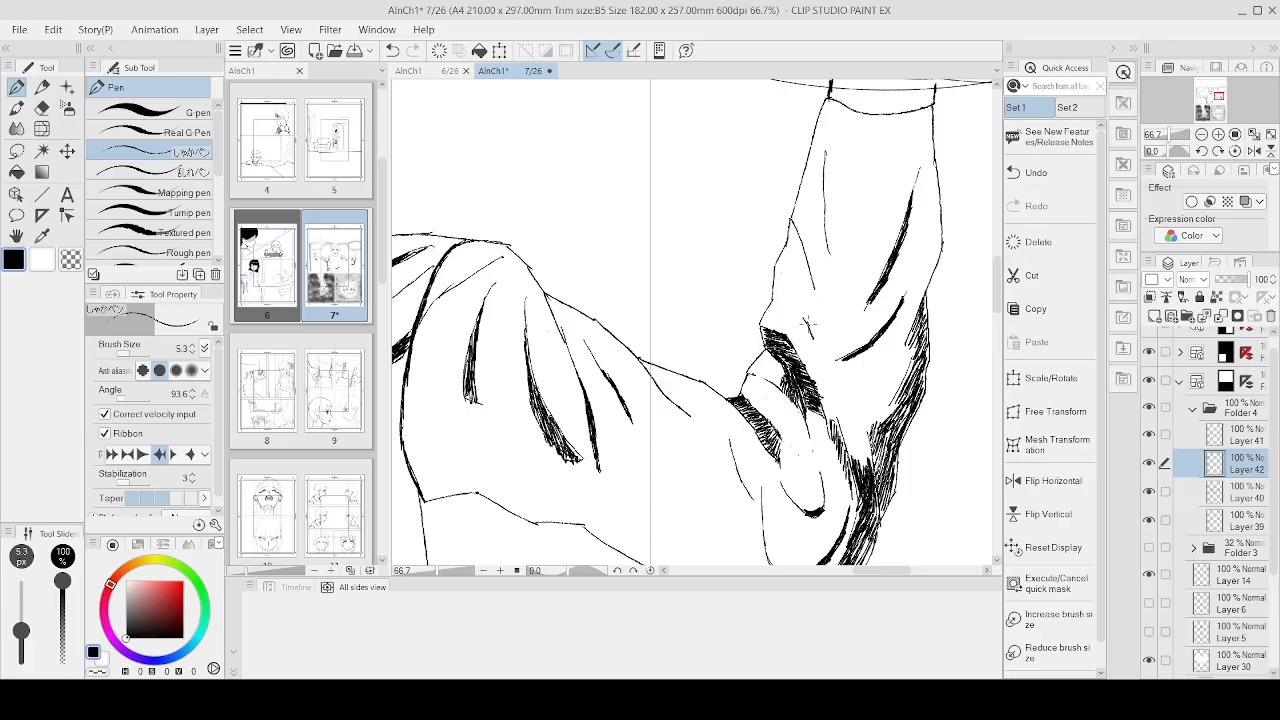
scroll(861, 260, "down", 5)
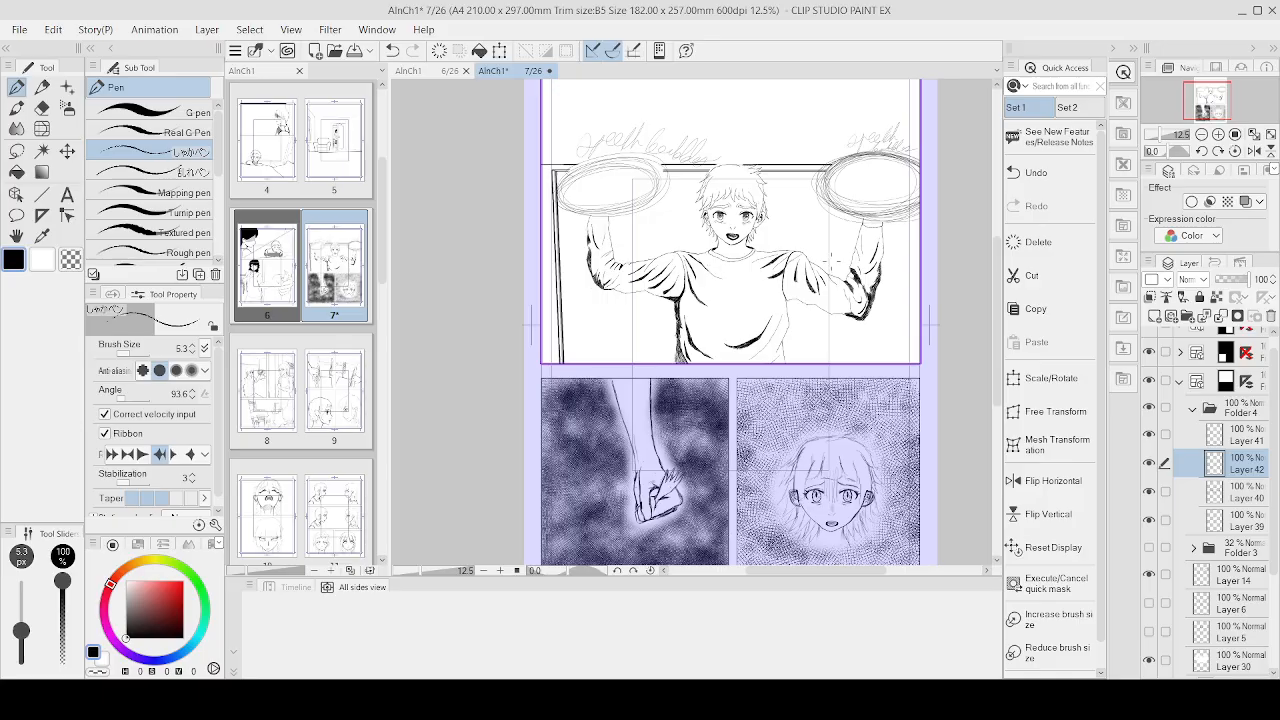
Step: Hatch the curved band under the right-side sleeve at the armpit and thicken the top of the shirt's side line
scroll(829, 256, "up", 5)
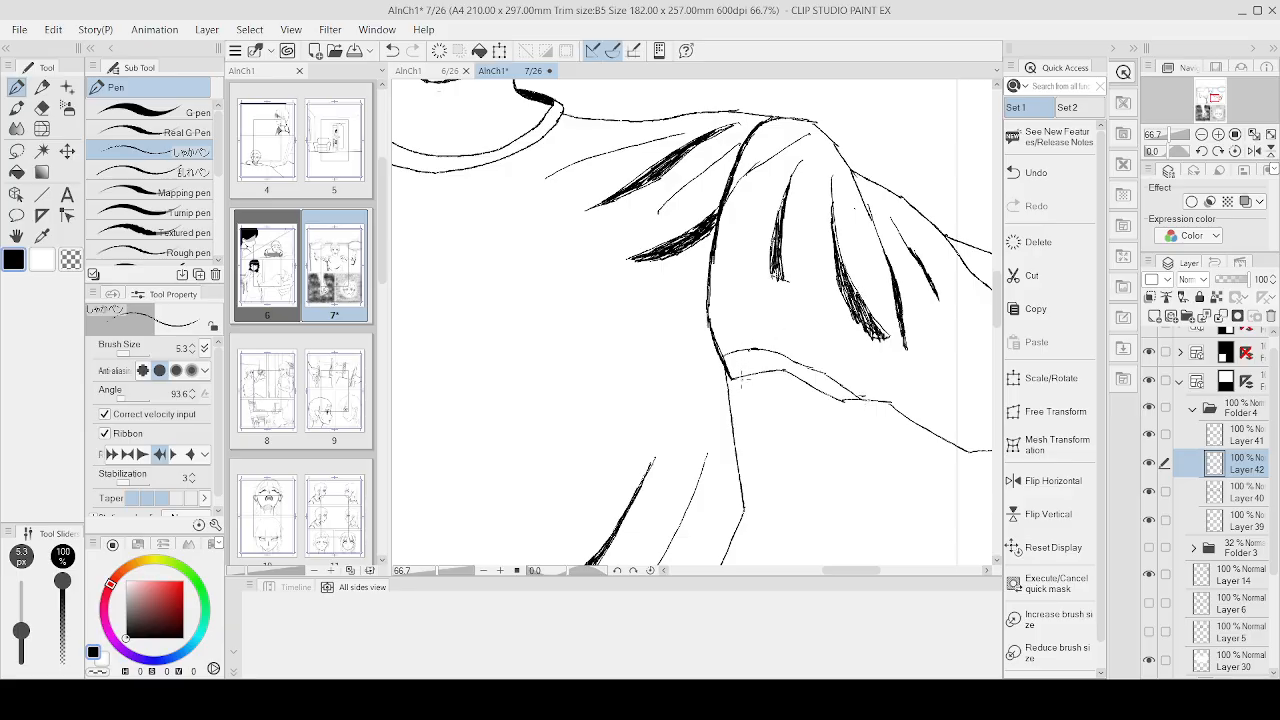
left_click_drag(726, 374, 736, 434)
mouse_move(728, 354)
left_mouse_down()
mouse_move(788, 368)
mouse_move(768, 368)
left_mouse_up()
mouse_move(740, 375)
left_mouse_down()
mouse_move(786, 366)
mouse_move(856, 394)
left_mouse_up()
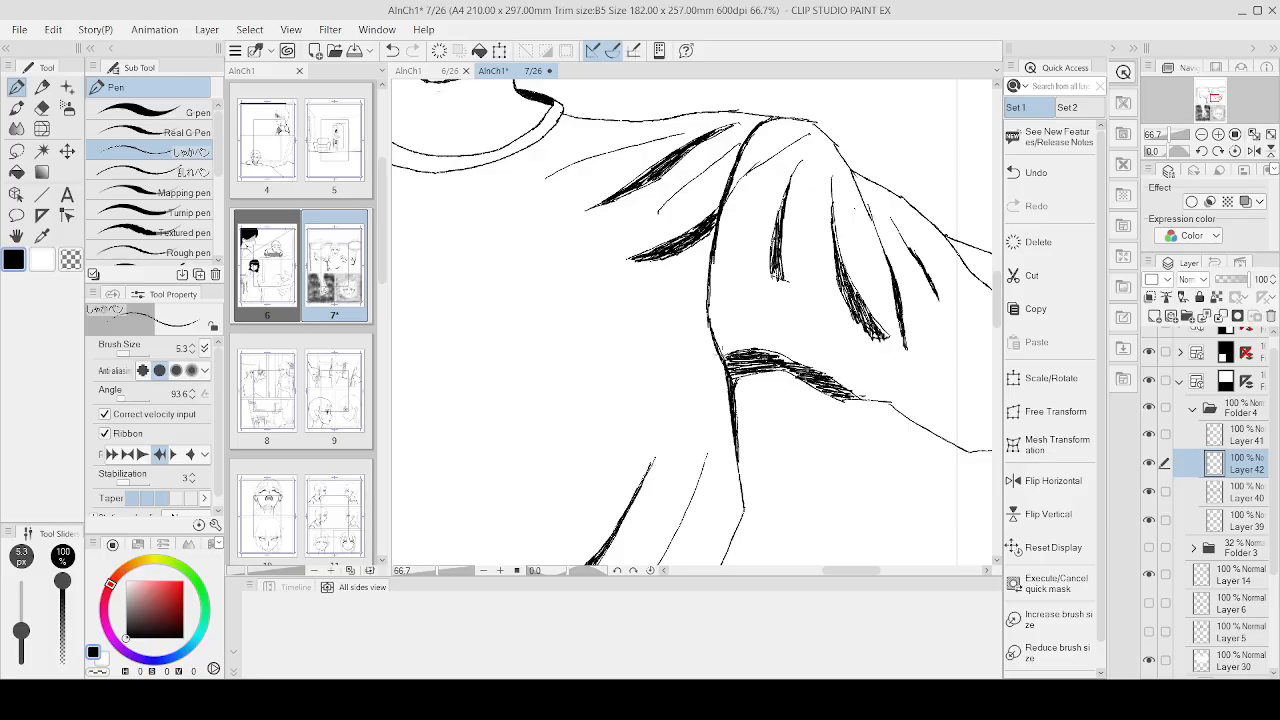
left_click_drag(722, 368, 714, 466)
scroll(718, 523, "down", 2)
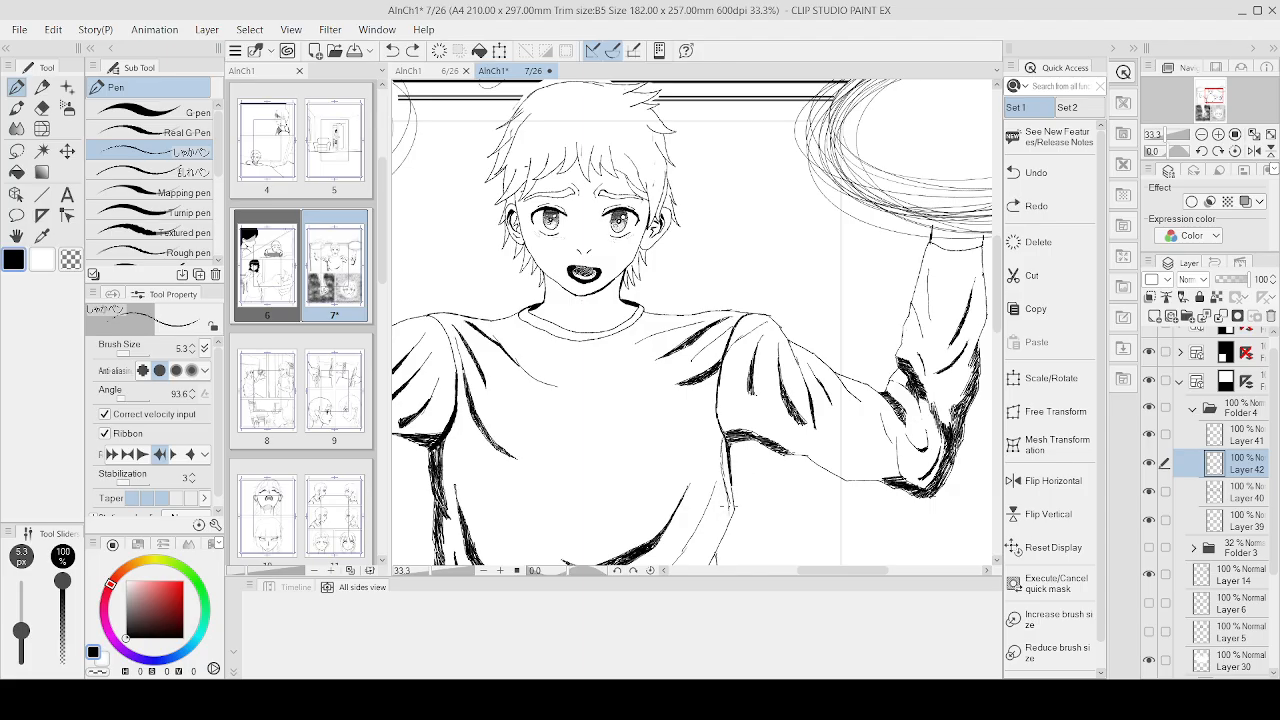
Step: Thicken the shirt's right-side contour below the armpit and hatch the fold at the waist
left_click_drag(727, 506, 713, 514)
scroll(715, 512, "down", 3)
scroll(664, 238, "up", 6)
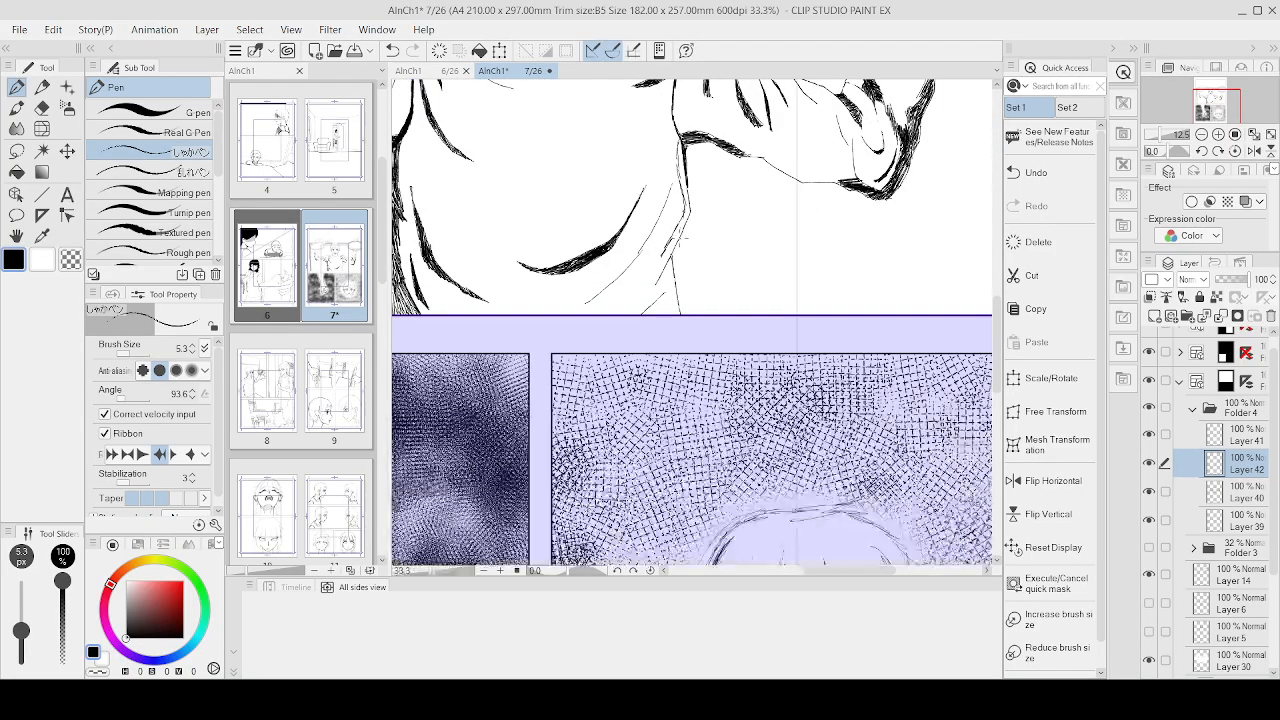
left_click_drag(639, 270, 627, 336)
mouse_move(627, 345)
left_mouse_down()
mouse_move(640, 262)
mouse_move(680, 192)
left_mouse_up()
mouse_move(702, 142)
left_mouse_down()
mouse_move(690, 182)
mouse_move(708, 140)
mouse_move(711, 175)
mouse_move(664, 254)
left_mouse_up()
scroll(735, 116, "down", 2)
scroll(740, 107, "up", 2)
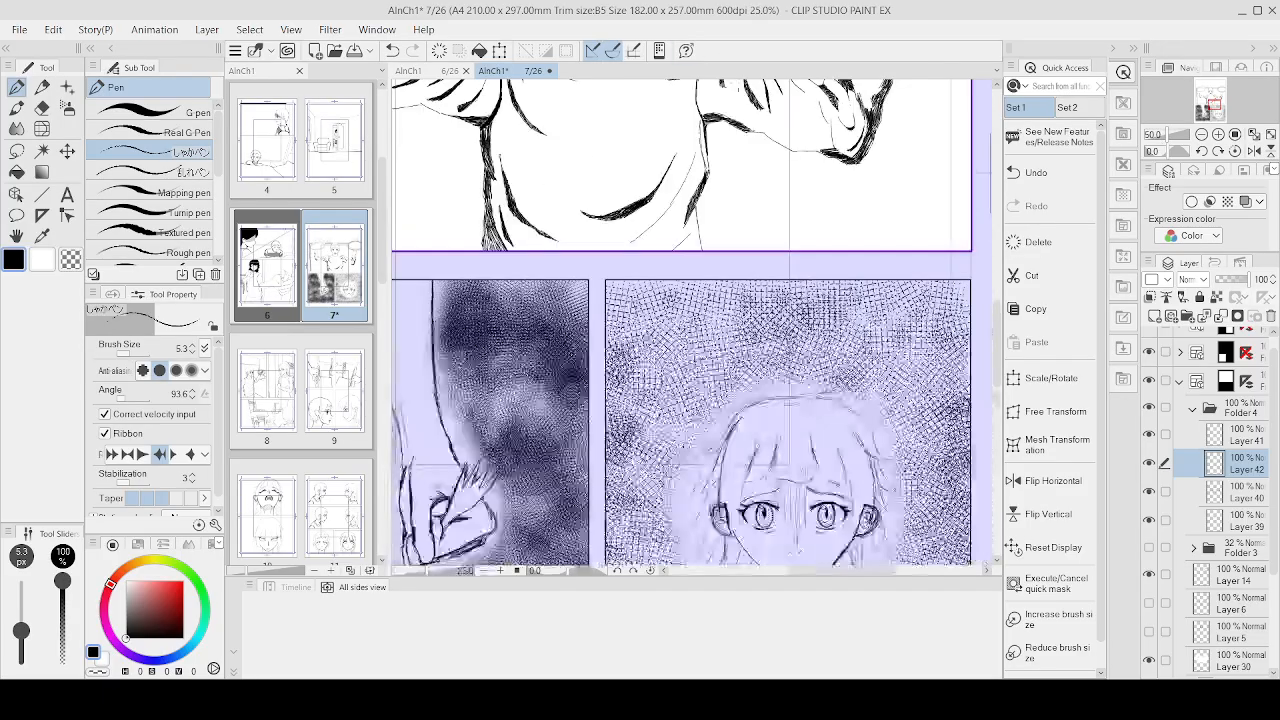
Step: Hatch a black shadow down the shirt's lower right-side edge to the panel border and save the page
scroll(740, 107, "down", 1)
left_click_drag(700, 95, 700, 204)
mouse_move(708, 150)
left_mouse_down()
mouse_move(710, 234)
mouse_move(710, 216)
left_mouse_up()
mouse_move(686, 332)
left_mouse_down()
mouse_move(672, 374)
mouse_move(681, 357)
mouse_move(698, 452)
left_mouse_up()
mouse_move(692, 400)
left_mouse_down()
mouse_move(688, 452)
mouse_move(636, 450)
mouse_move(684, 450)
left_mouse_up()
left_click_drag(670, 428, 646, 448)
mouse_move(678, 366)
left_mouse_down()
mouse_move(640, 448)
mouse_move(638, 412)
left_mouse_up()
left_click_drag(680, 366, 630, 434)
left_click_drag(680, 386, 618, 446)
left_click_drag(664, 396, 614, 450)
mouse_move(660, 396)
left_mouse_down()
mouse_move(610, 450)
mouse_move(590, 450)
left_mouse_up()
scroll(690, 320, "down", 10)
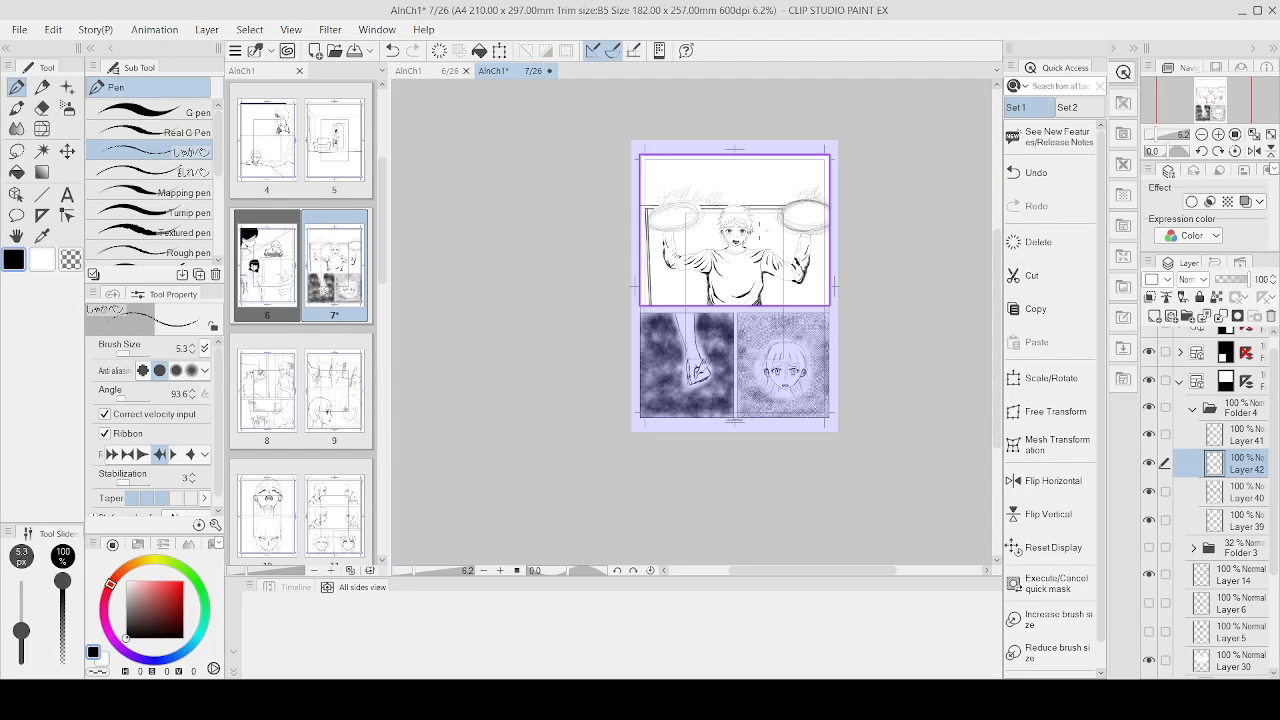
scroll(748, 259, "up", 7)
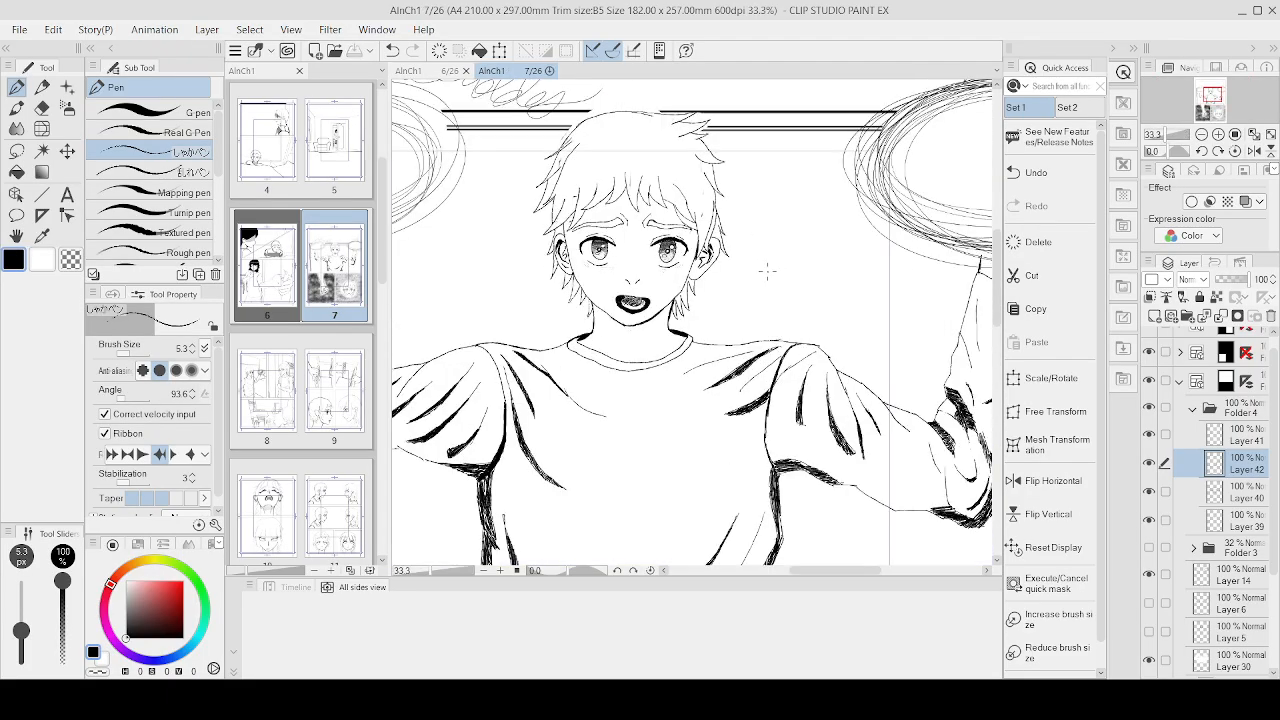
scroll(774, 266, "down", 4)
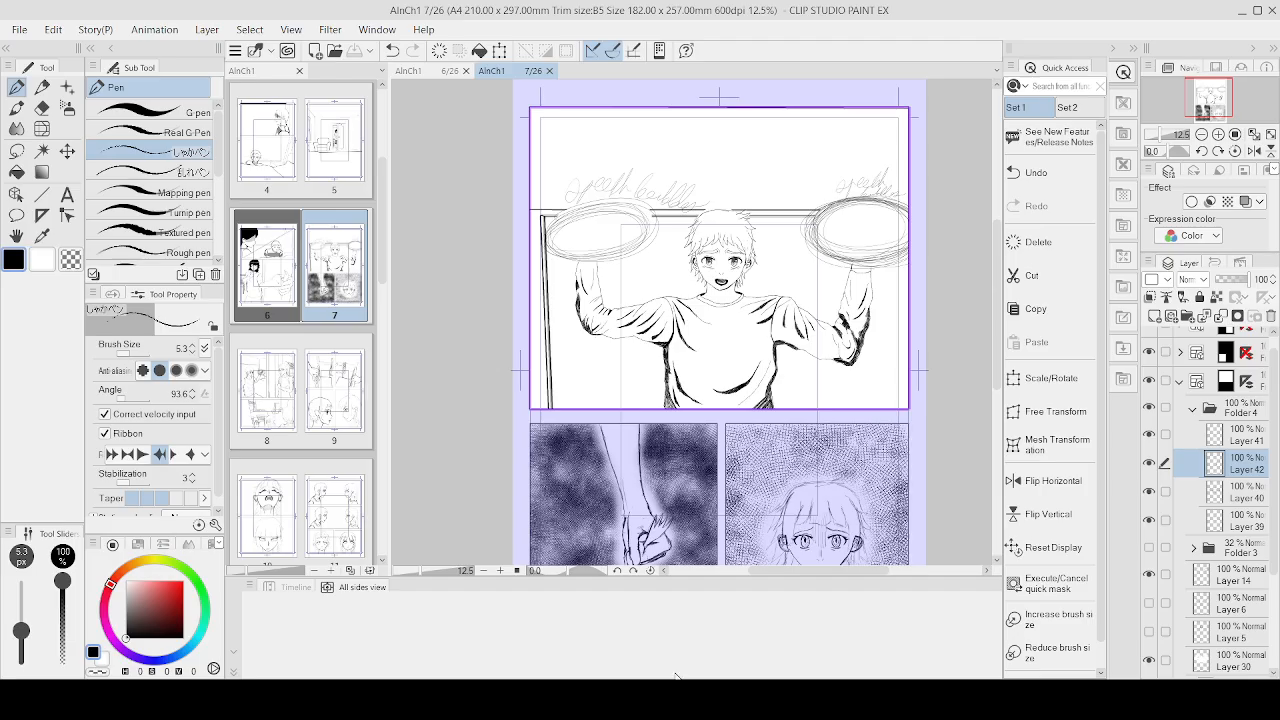
Step: Lasso an oval area on the shirt's chest and apply a dotted screentone with frequency 85.0 to it
left_click(17, 151)
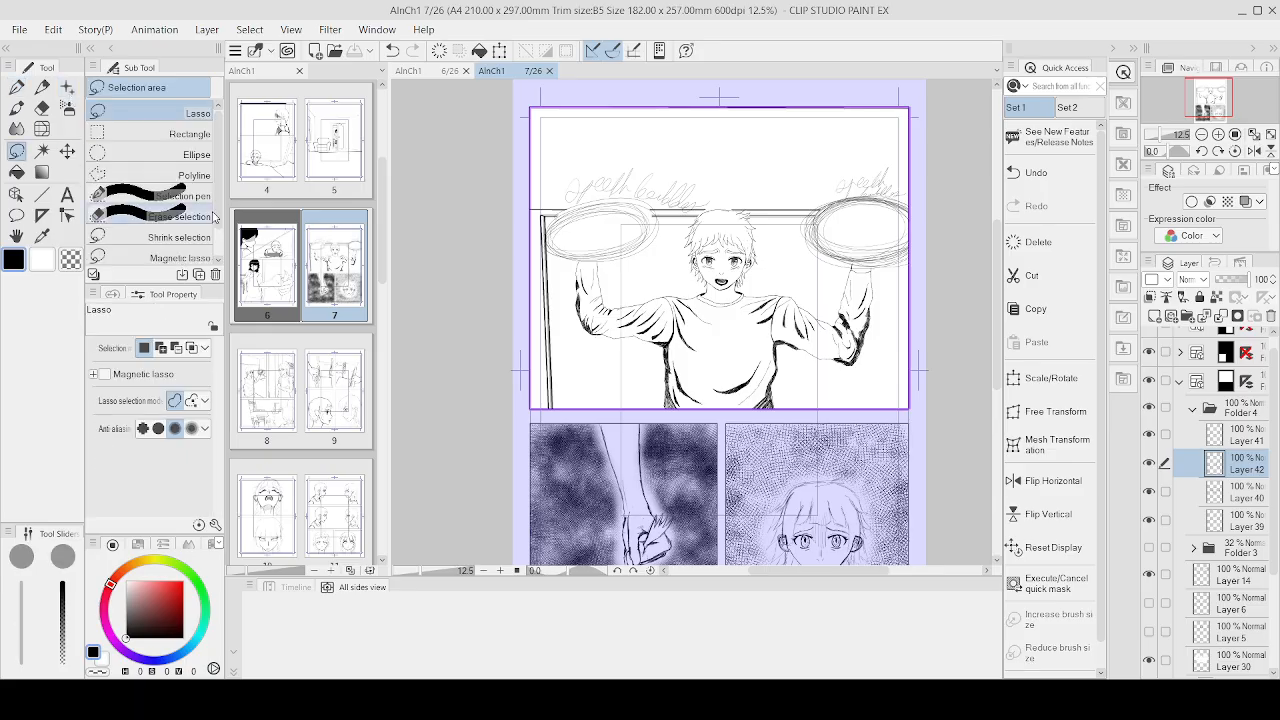
scroll(702, 276, "up", 5)
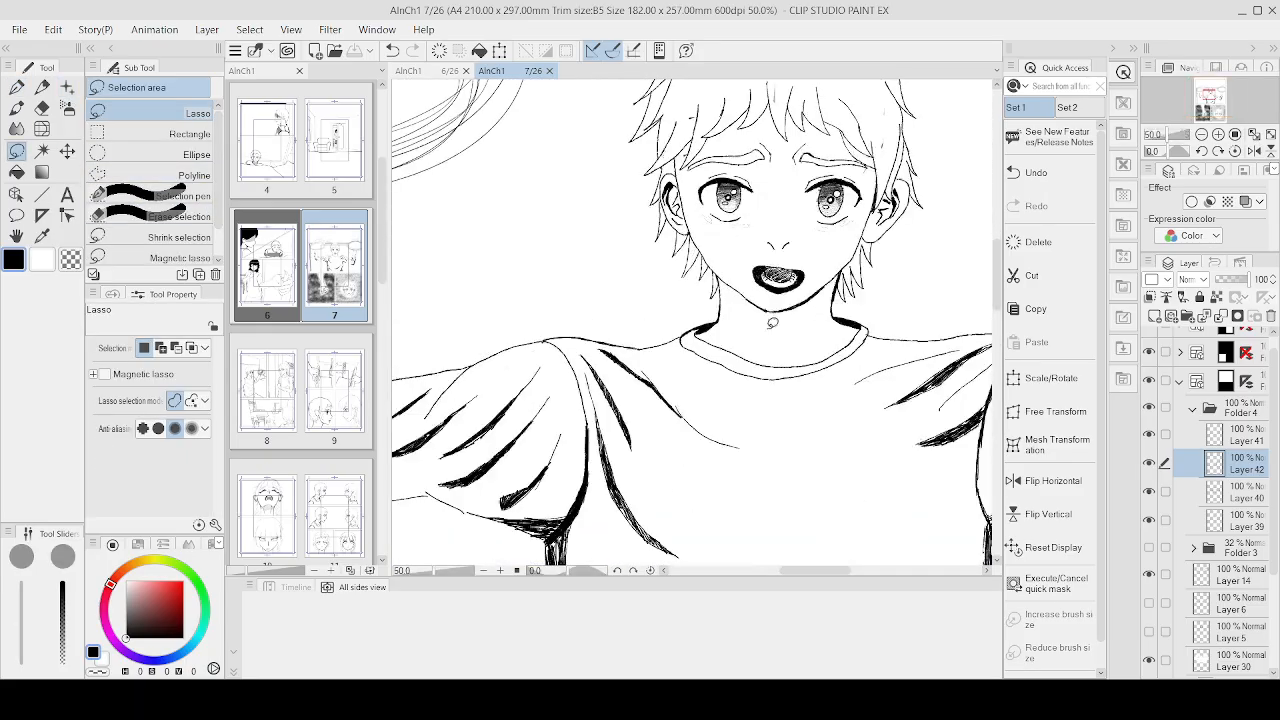
mouse_move(850, 425)
left_mouse_down()
mouse_move(815, 497)
mouse_move(865, 426)
left_mouse_up()
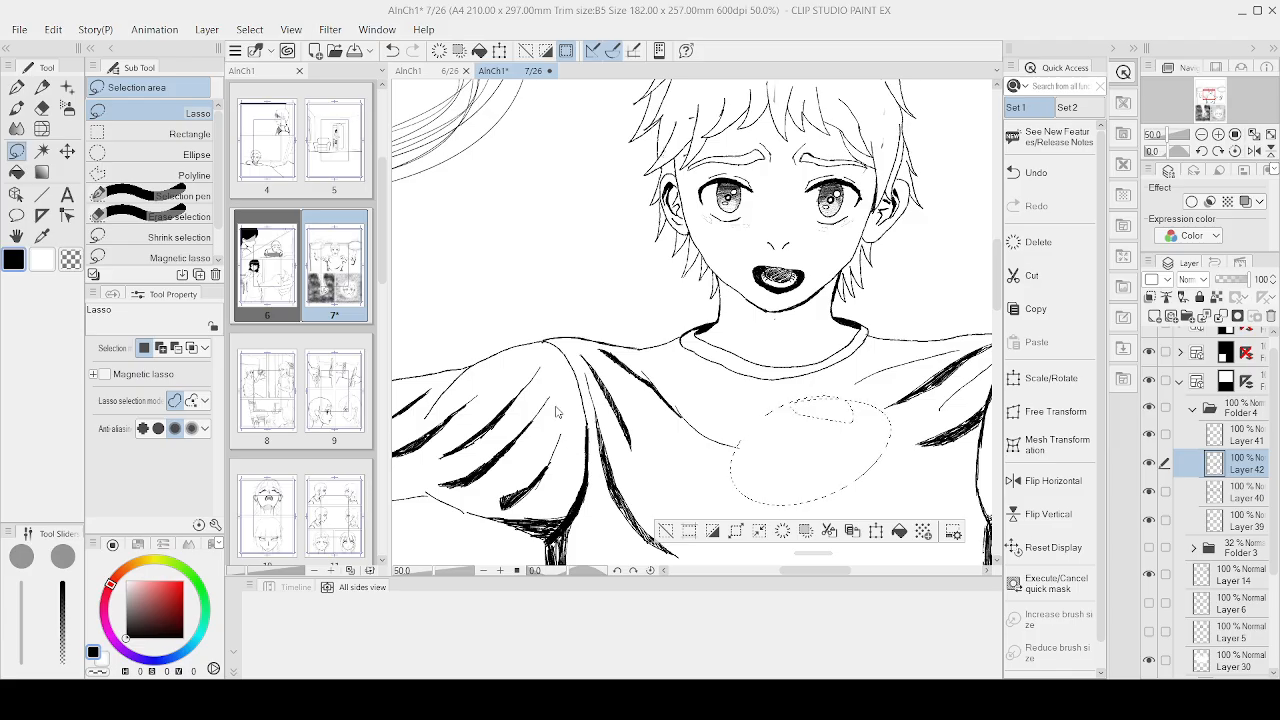
left_click(852, 260)
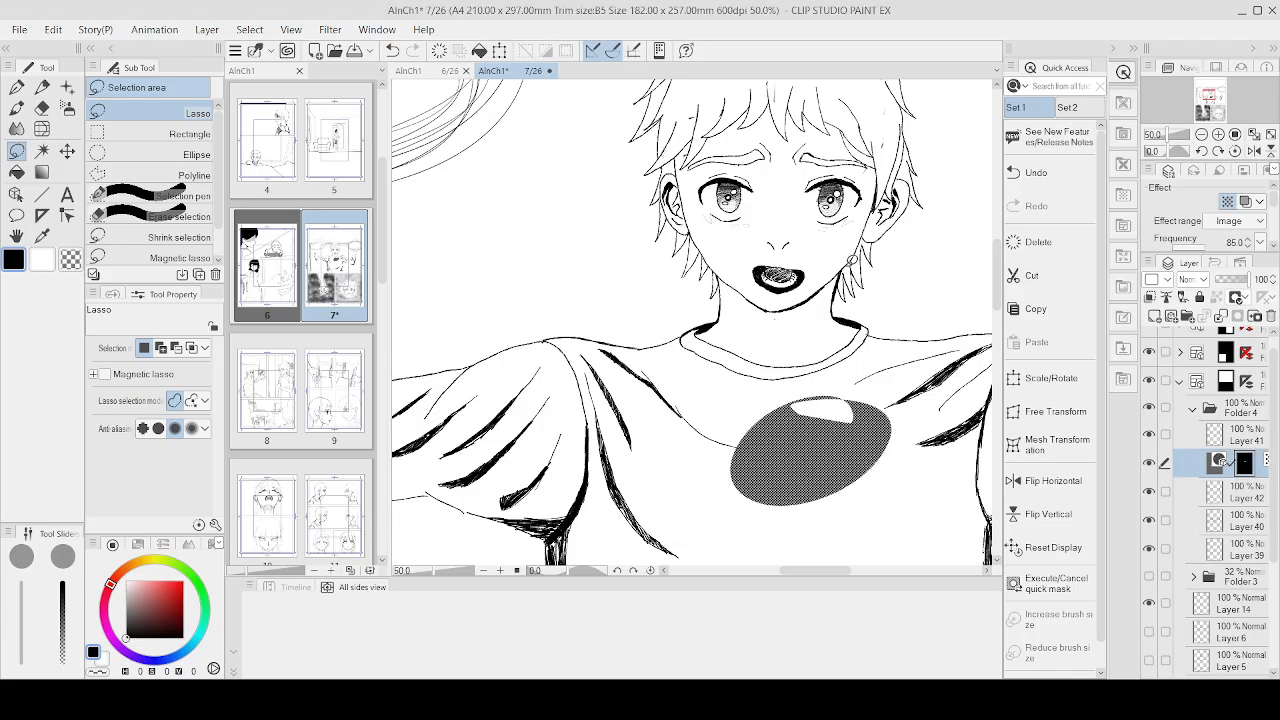
scroll(845, 471, "up", 5)
scroll(841, 470, "down", 2)
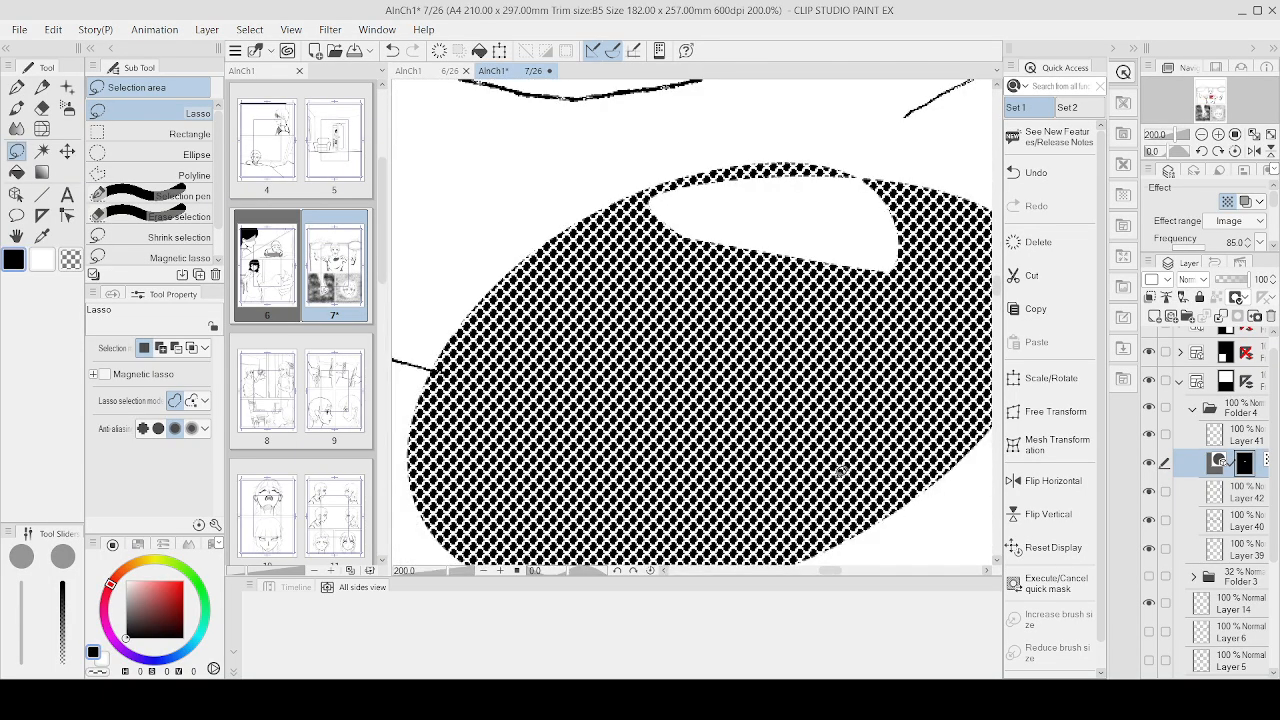
scroll(841, 472, "down", 3)
scroll(846, 470, "up", 3)
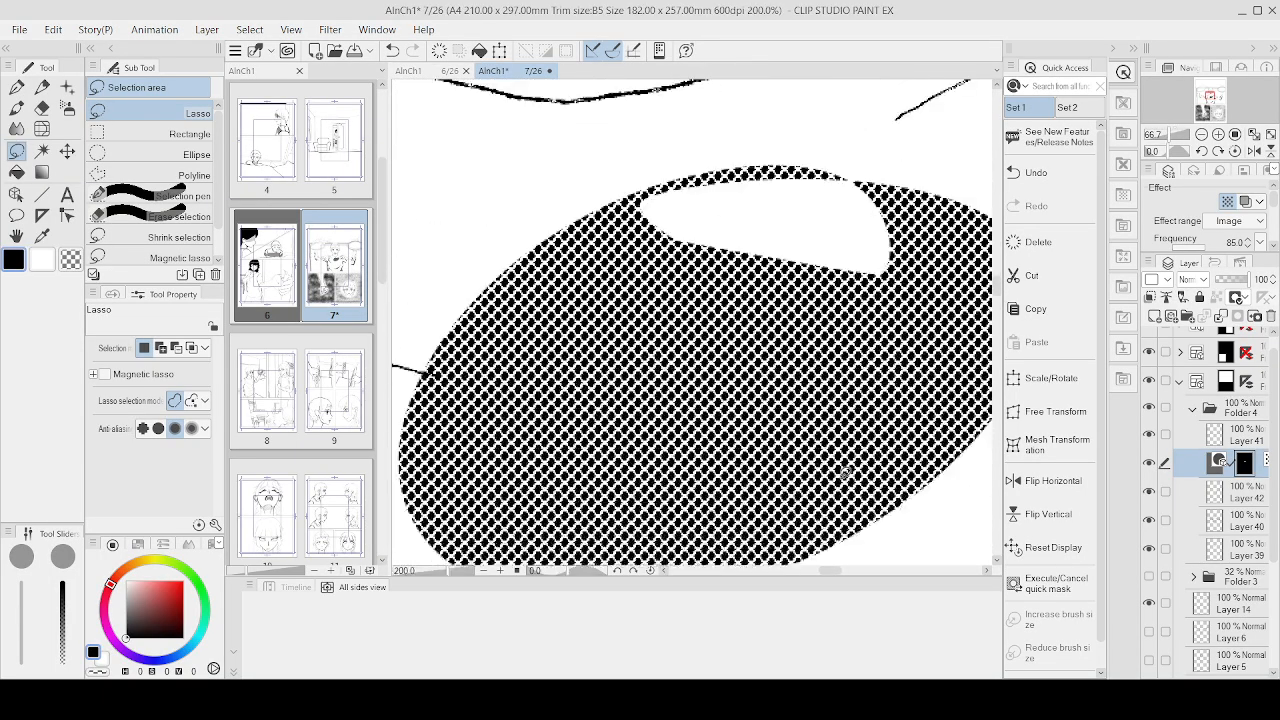
Step: Try alternative dotted screentones with frequency 85.0 on the selected chest oval and compare their dot patterns at several magnifications
key("ctrl+z")
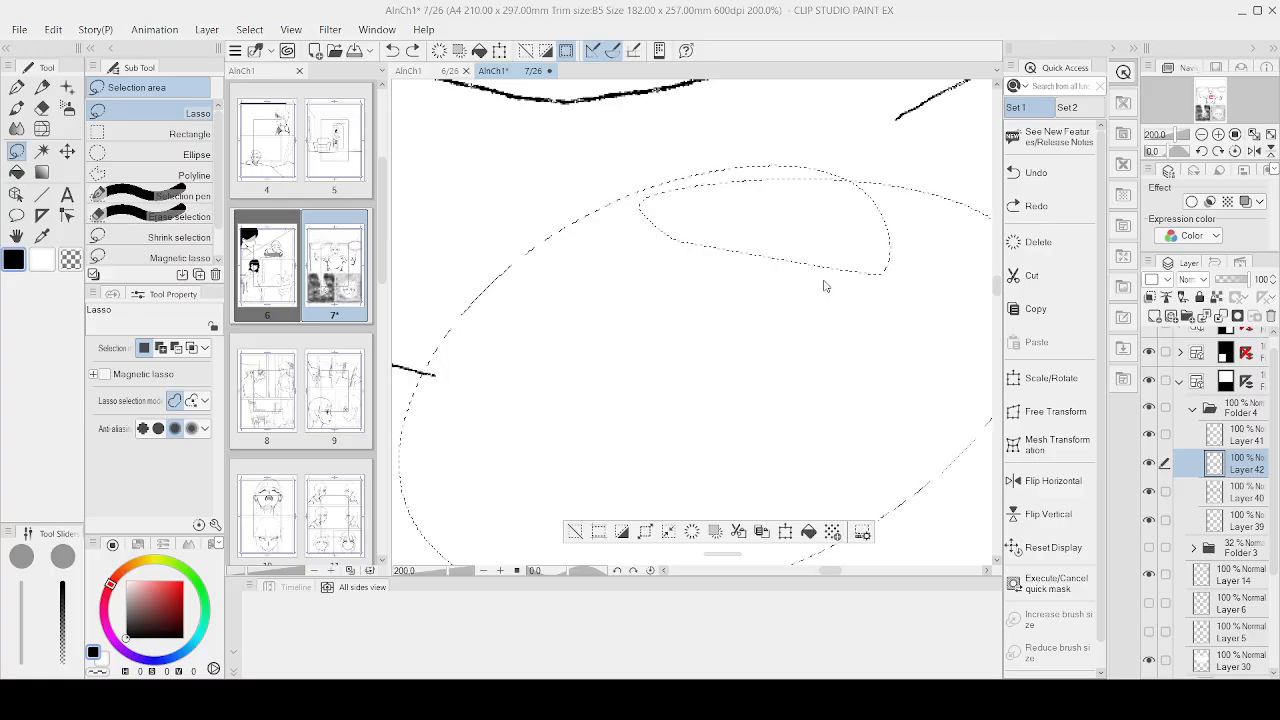
key("ctrl+y")
scroll(845, 276, "down", 4)
scroll(882, 256, "up", 3)
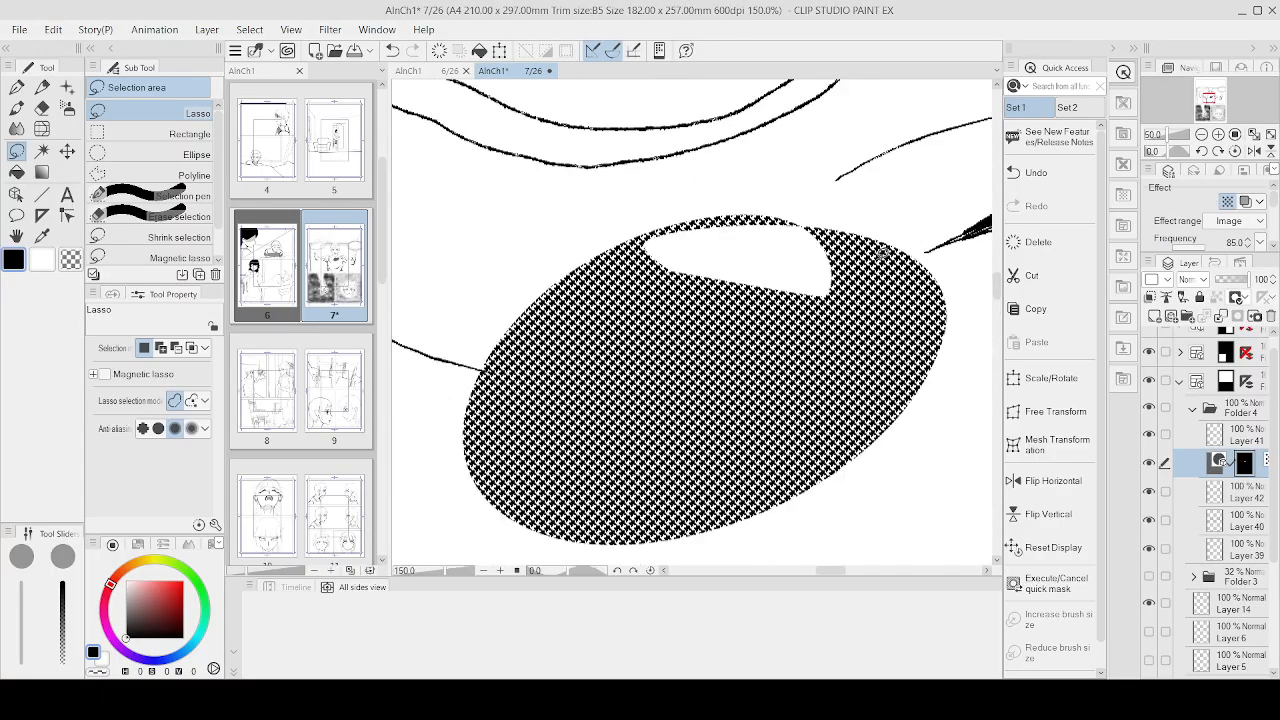
scroll(884, 250, "up", 1)
key("ctrl+z")
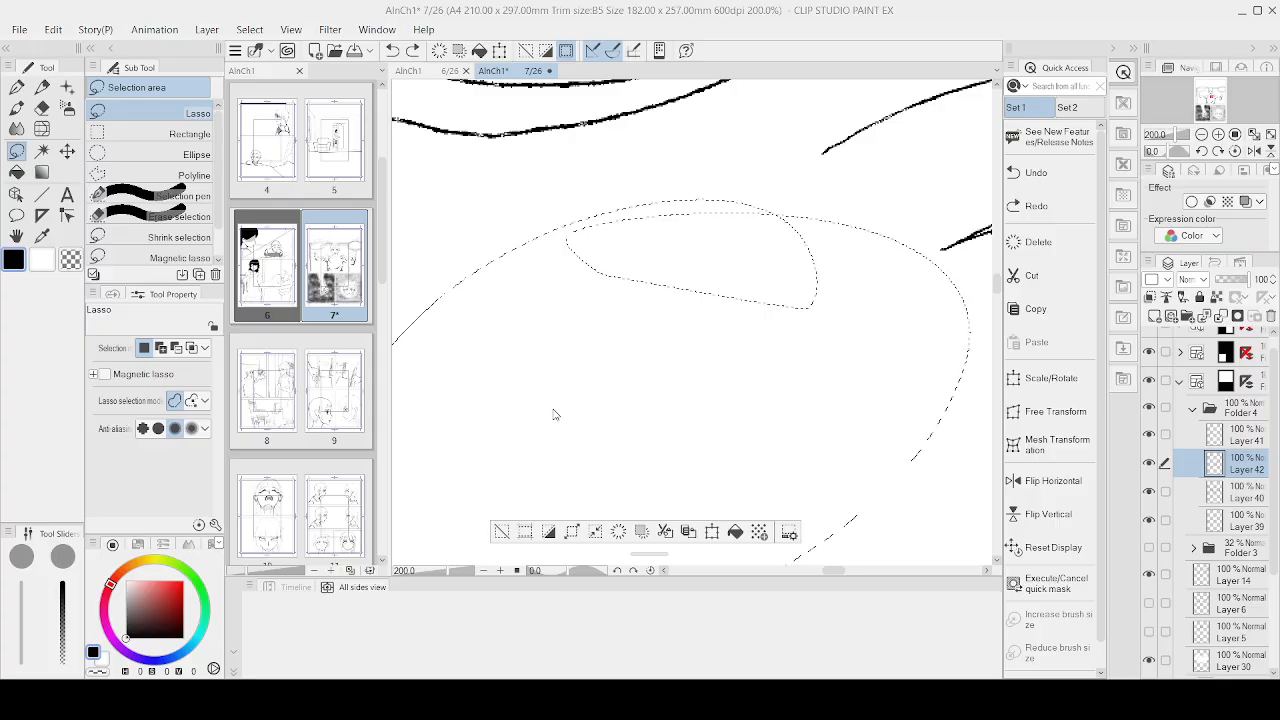
key("ctrl+y")
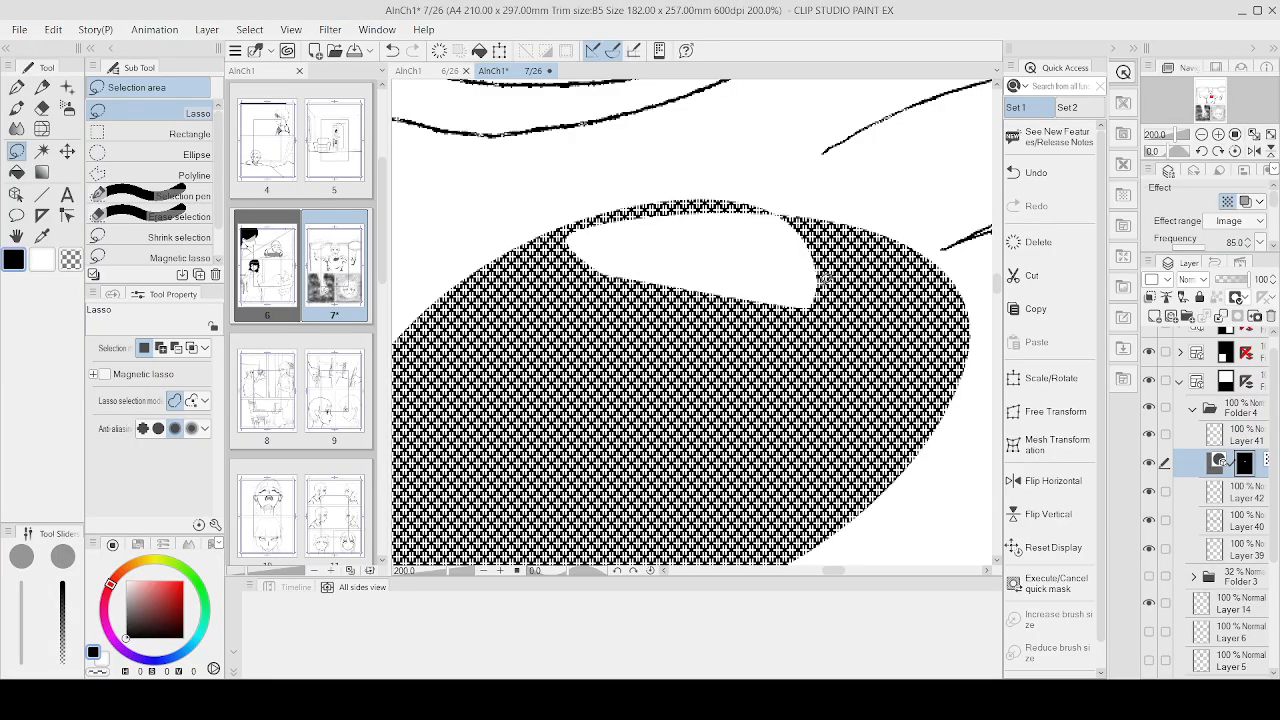
key("ctrl+z")
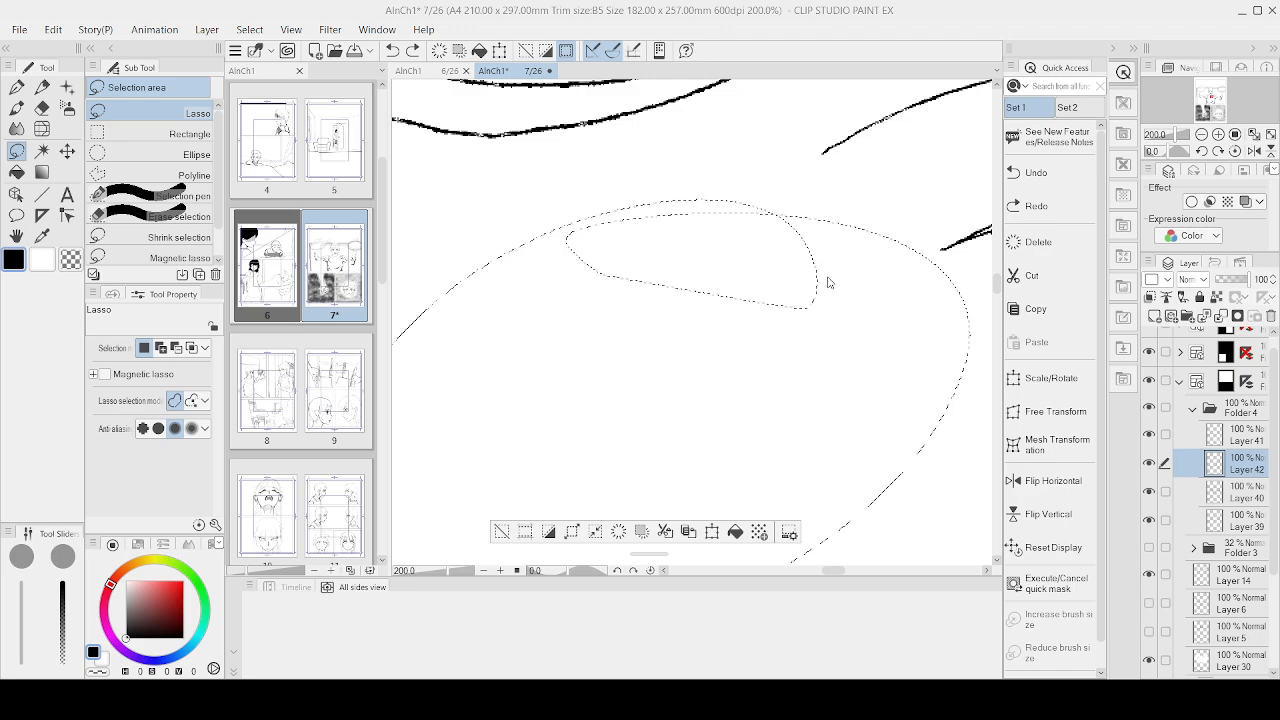
key("ctrl+y")
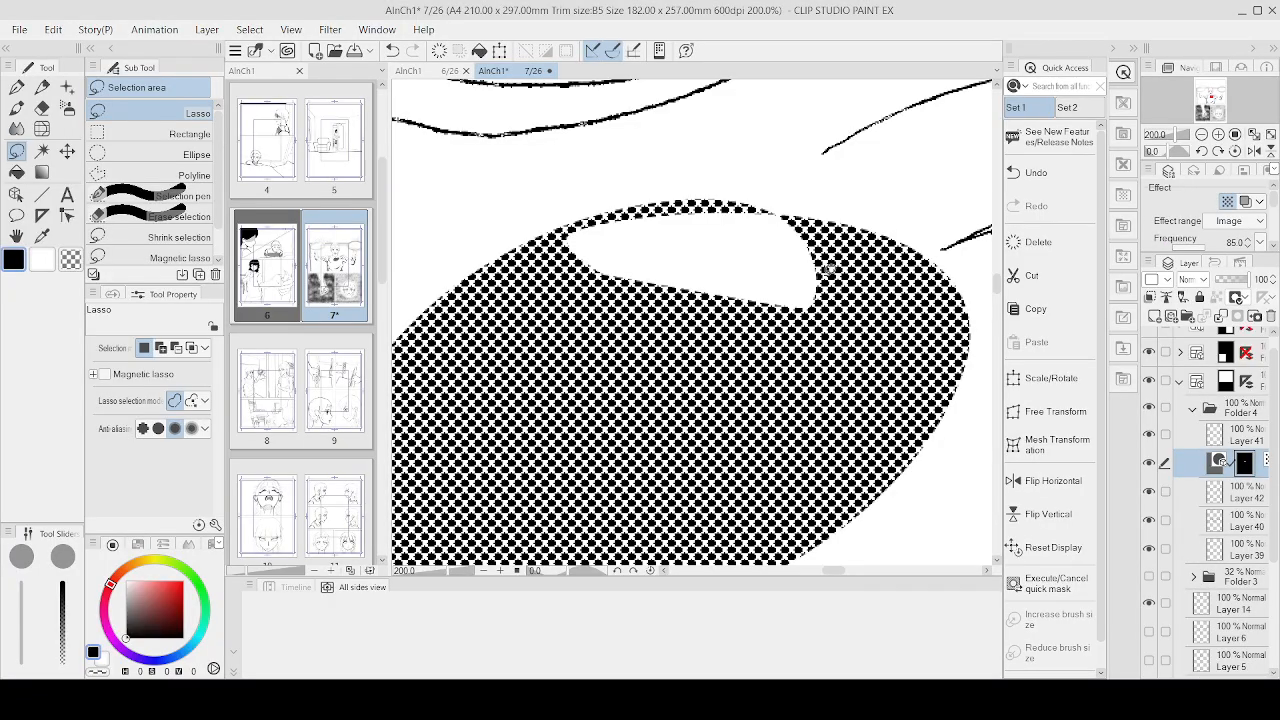
scroll(820, 266, "down", 3)
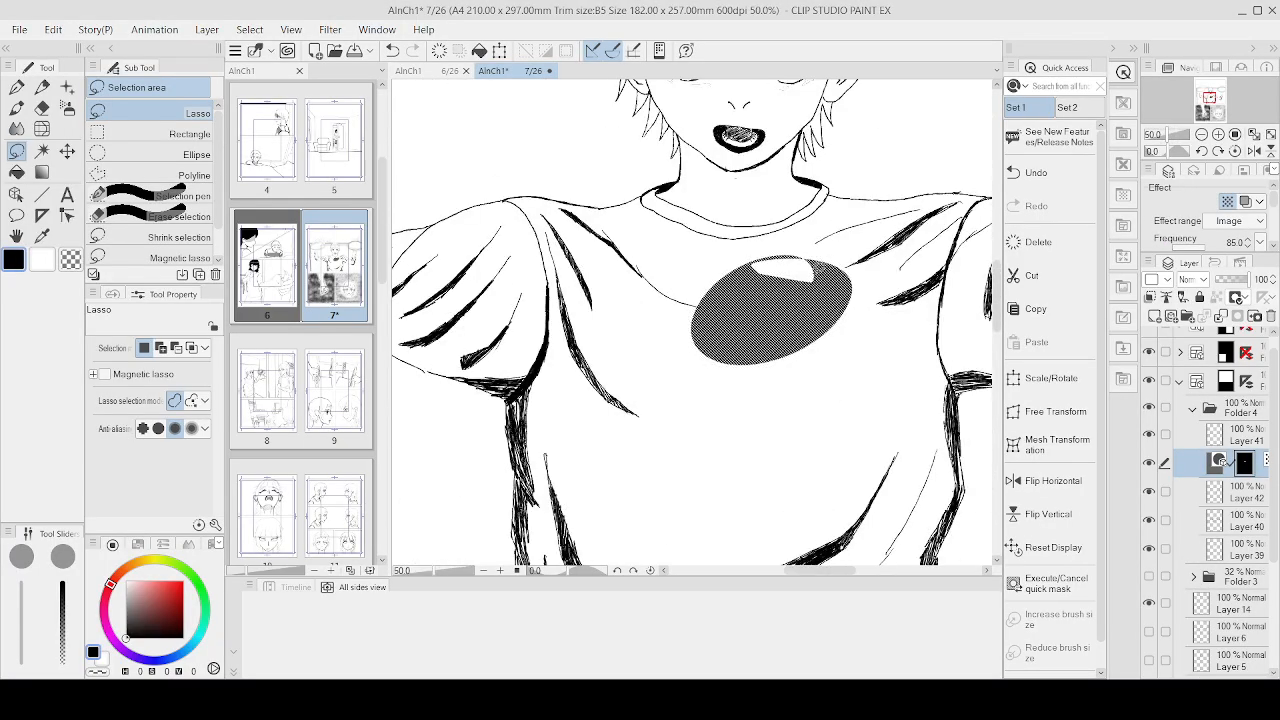
scroll(820, 266, "up", 5)
scroll(818, 266, "down", 4)
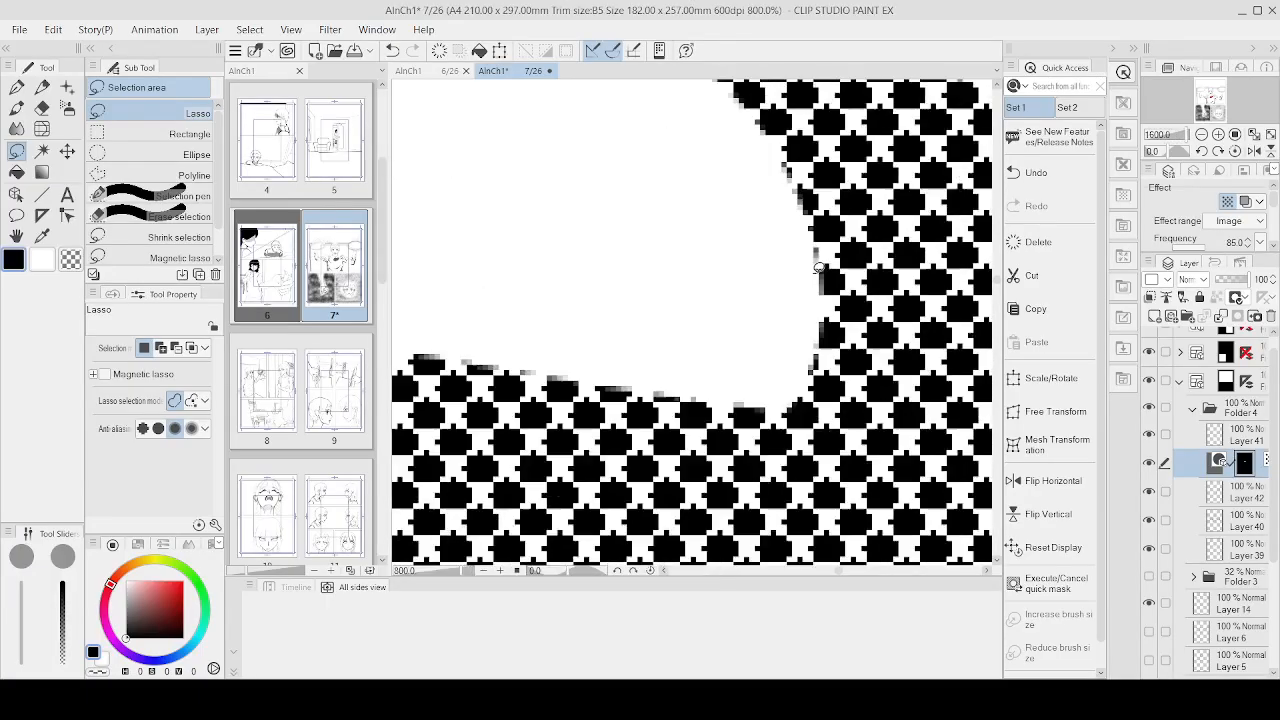
Step: Undo the chest tone and retry dotted tones at frequency 85.0 on the same selection, examining the dots close up and at panel scale
key("ctrl+z")
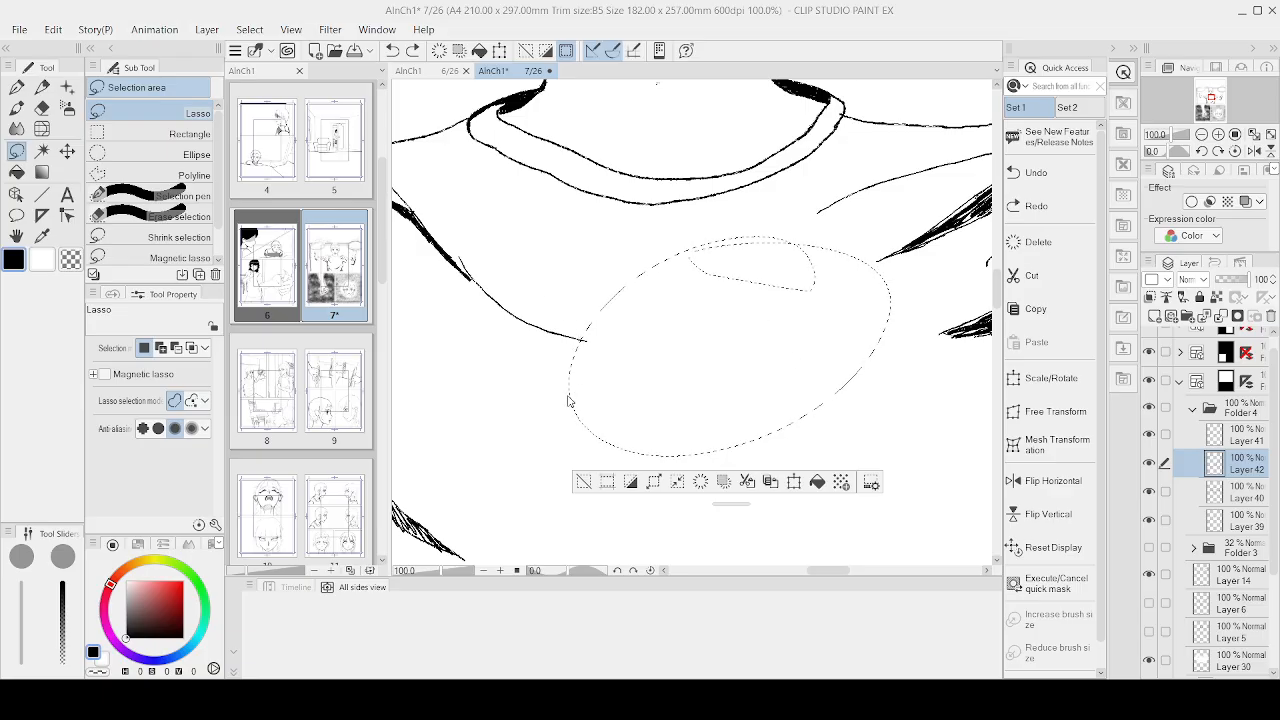
left_click(840, 276)
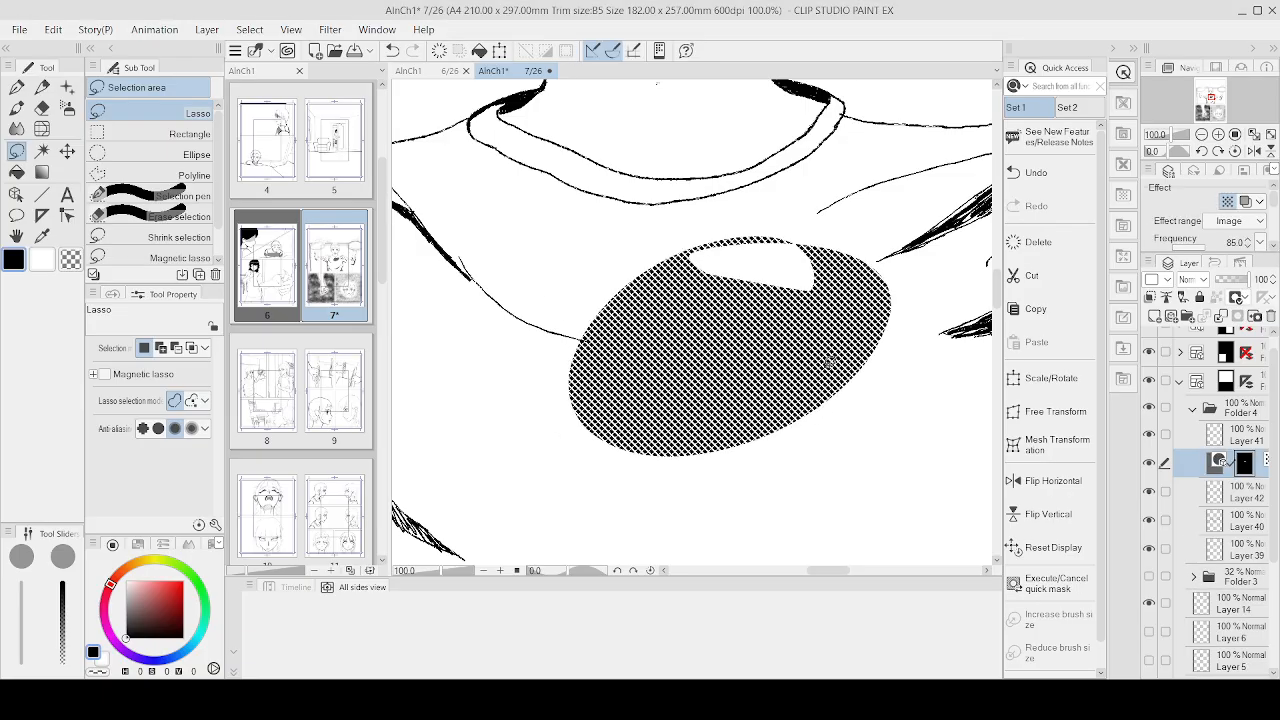
scroll(828, 365, "up", 5)
scroll(828, 365, "down", 5)
scroll(828, 365, "up", 5)
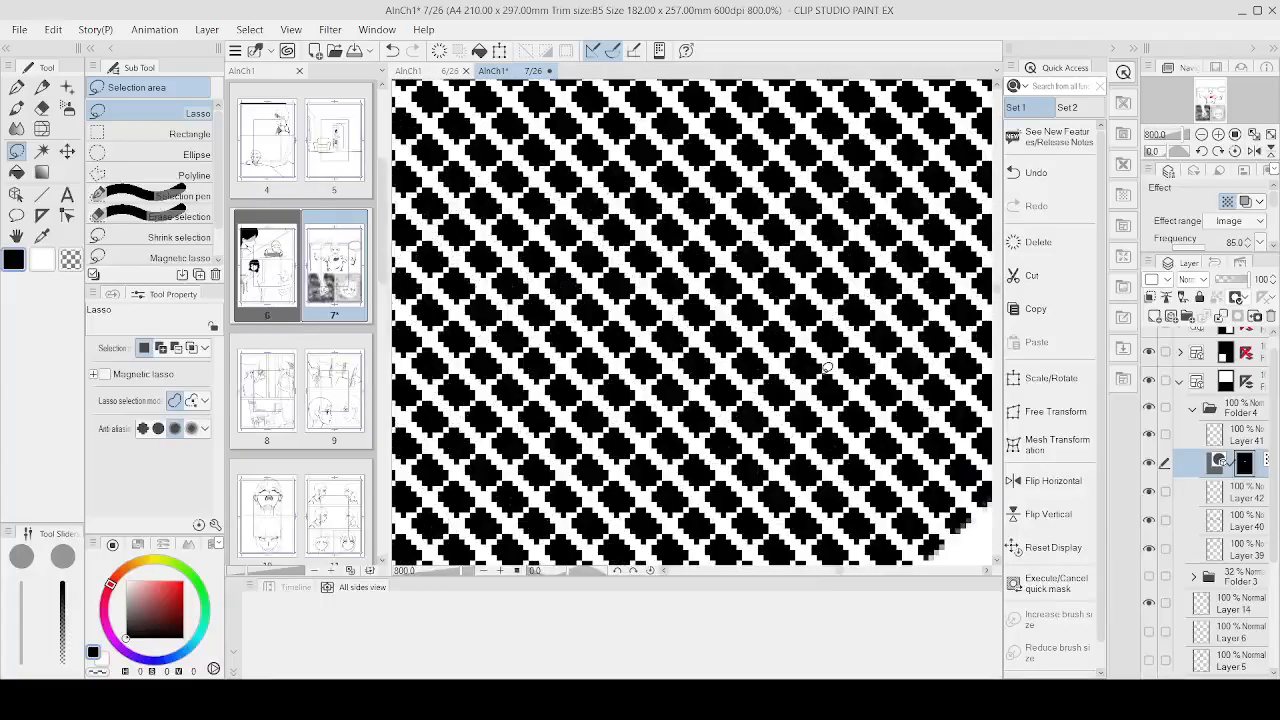
scroll(828, 365, "down", 7)
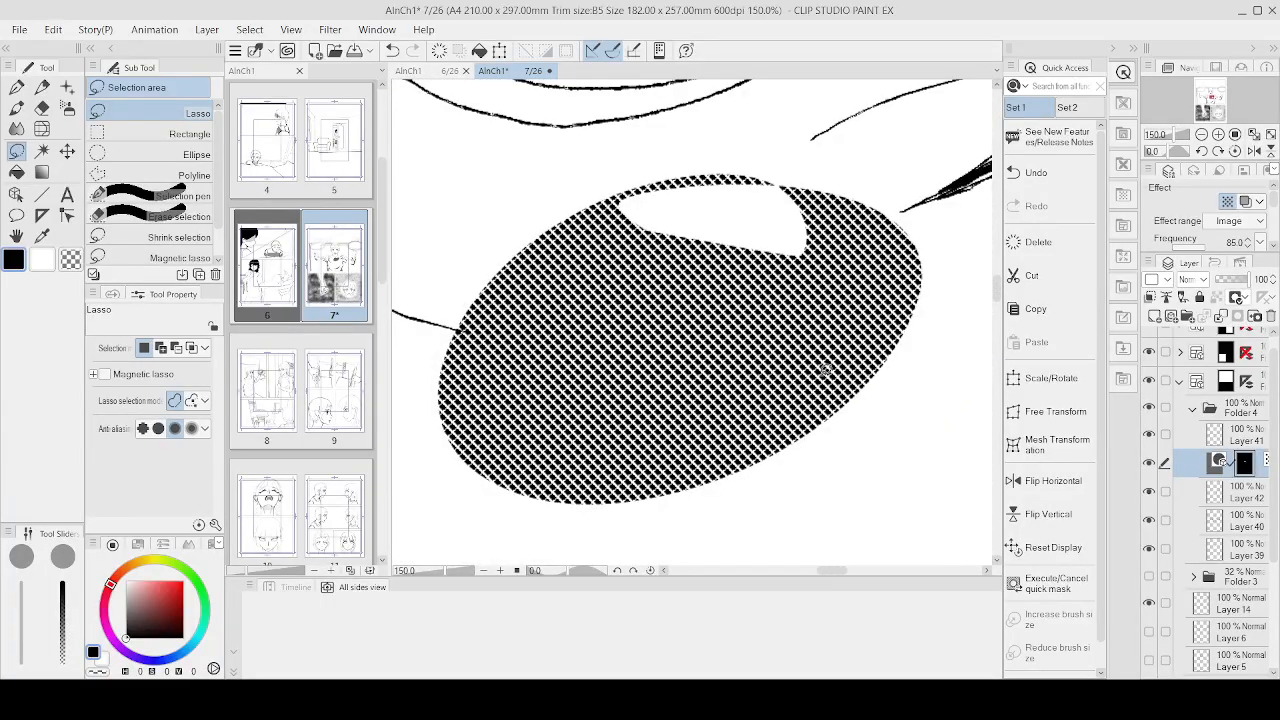
key("ctrl+z")
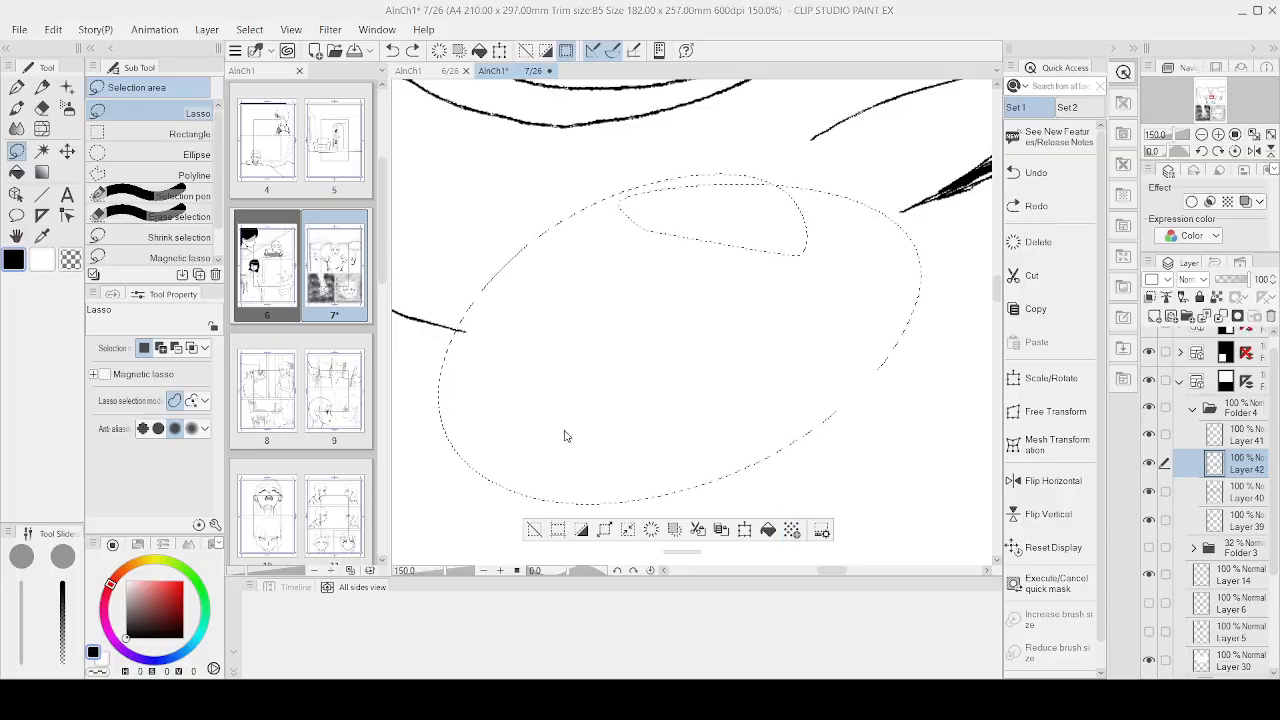
key("ctrl+y")
scroll(826, 281, "down", 5)
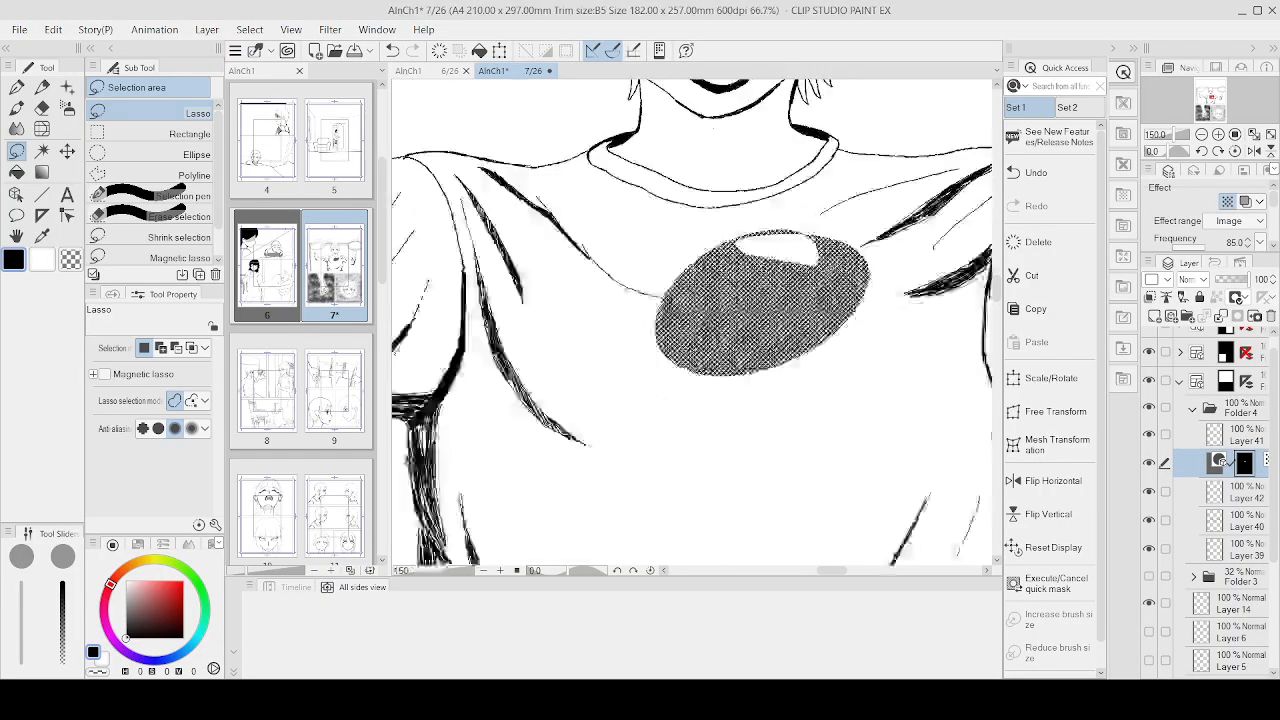
scroll(848, 258, "up", 4)
scroll(847, 256, "down", 3)
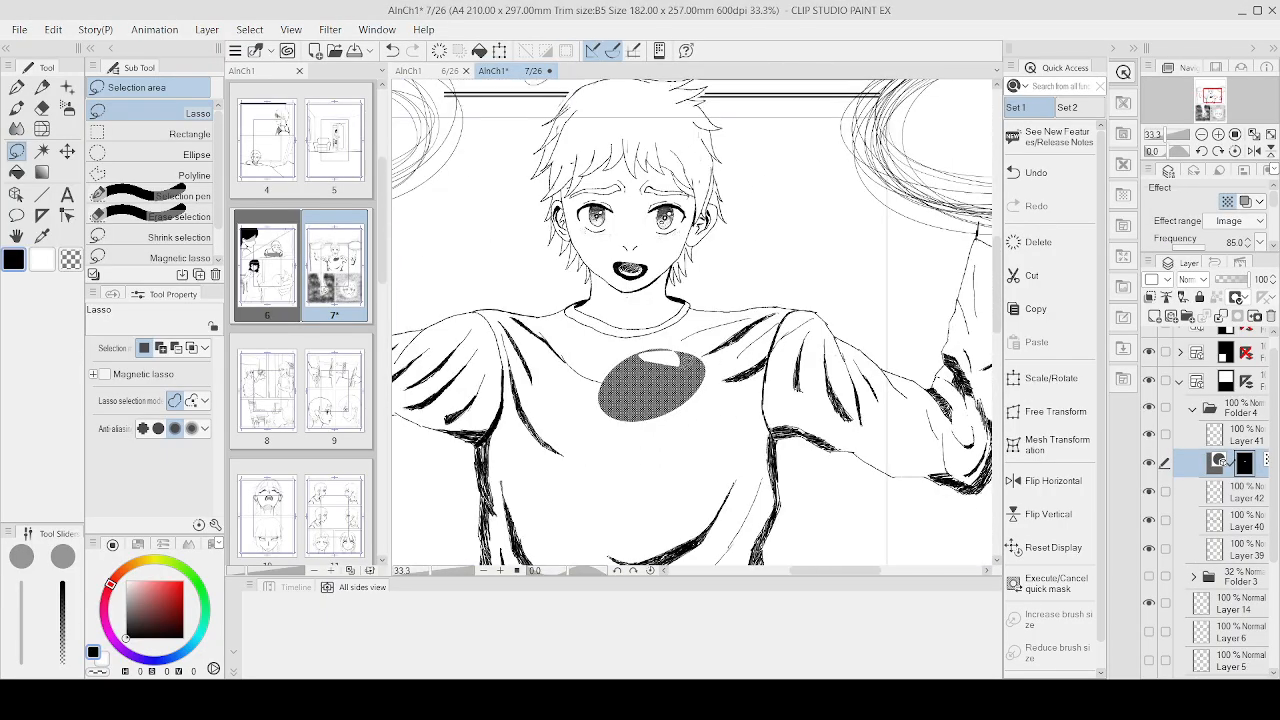
scroll(651, 399, "up", 9)
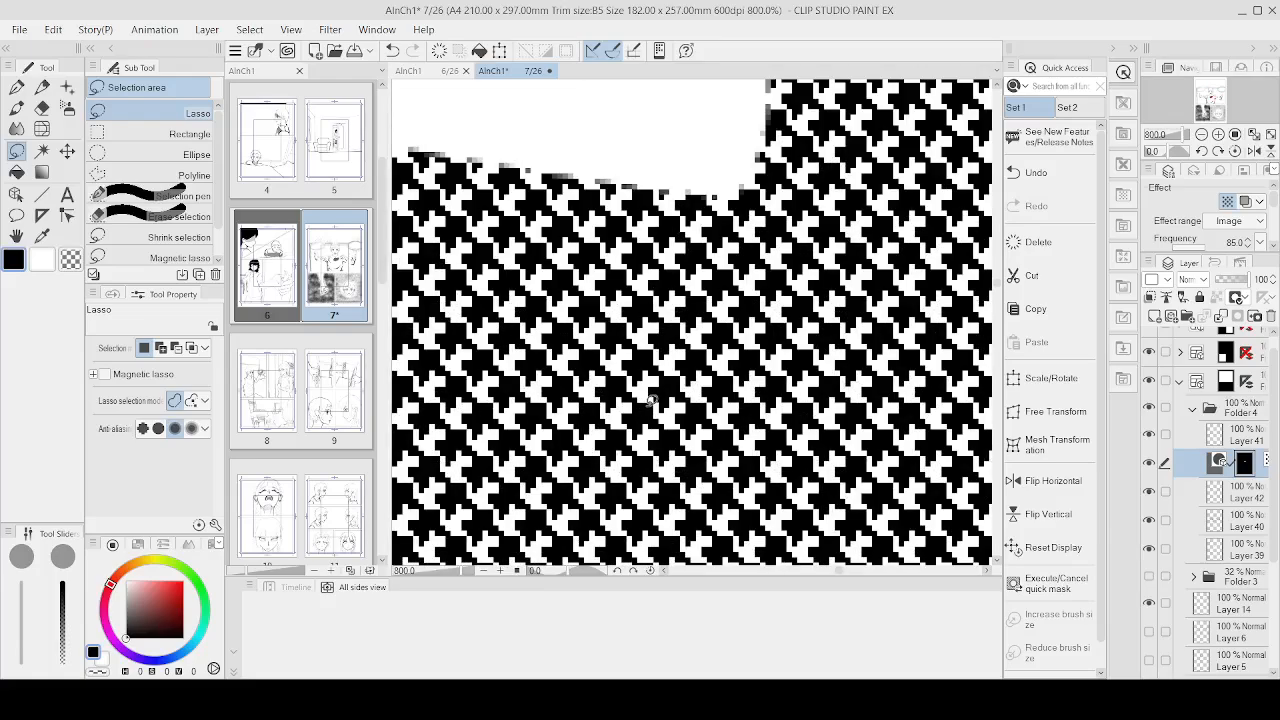
scroll(651, 400, "down", 5)
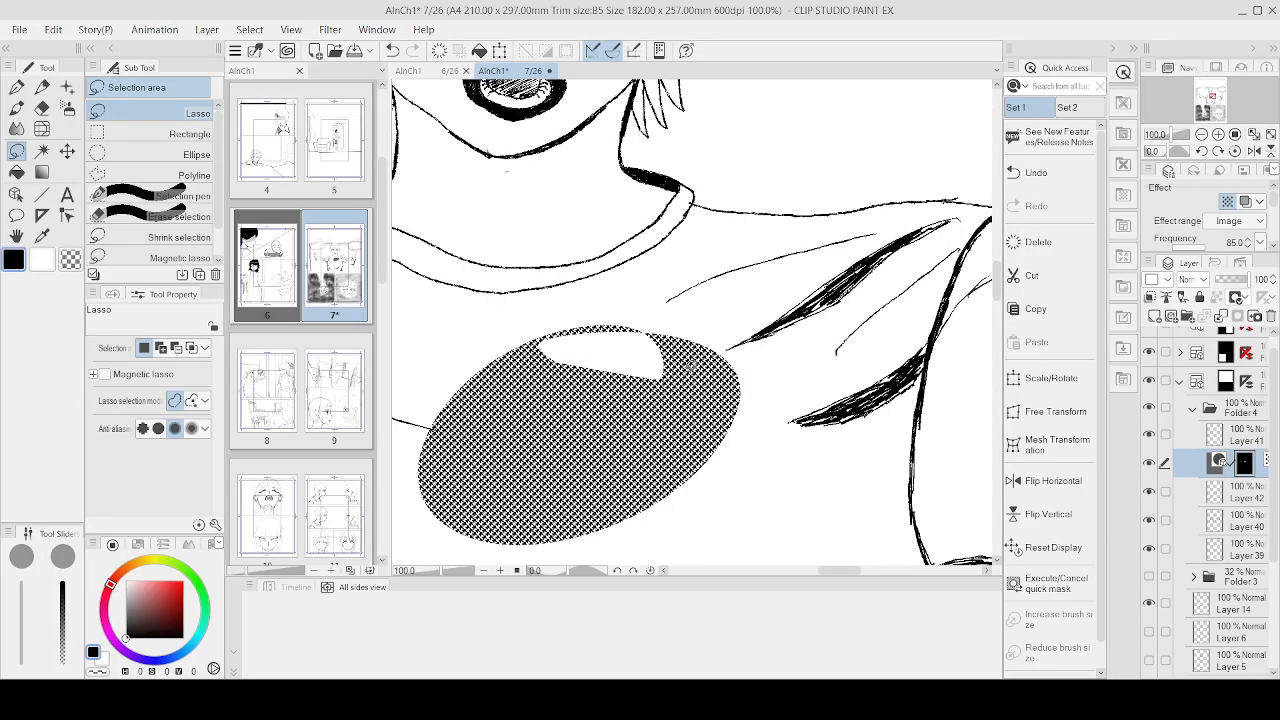
Step: Undo the trial screentone on the shirt's chest and clear the oval selection
key("ctrl+z")
key("ctrl+d")
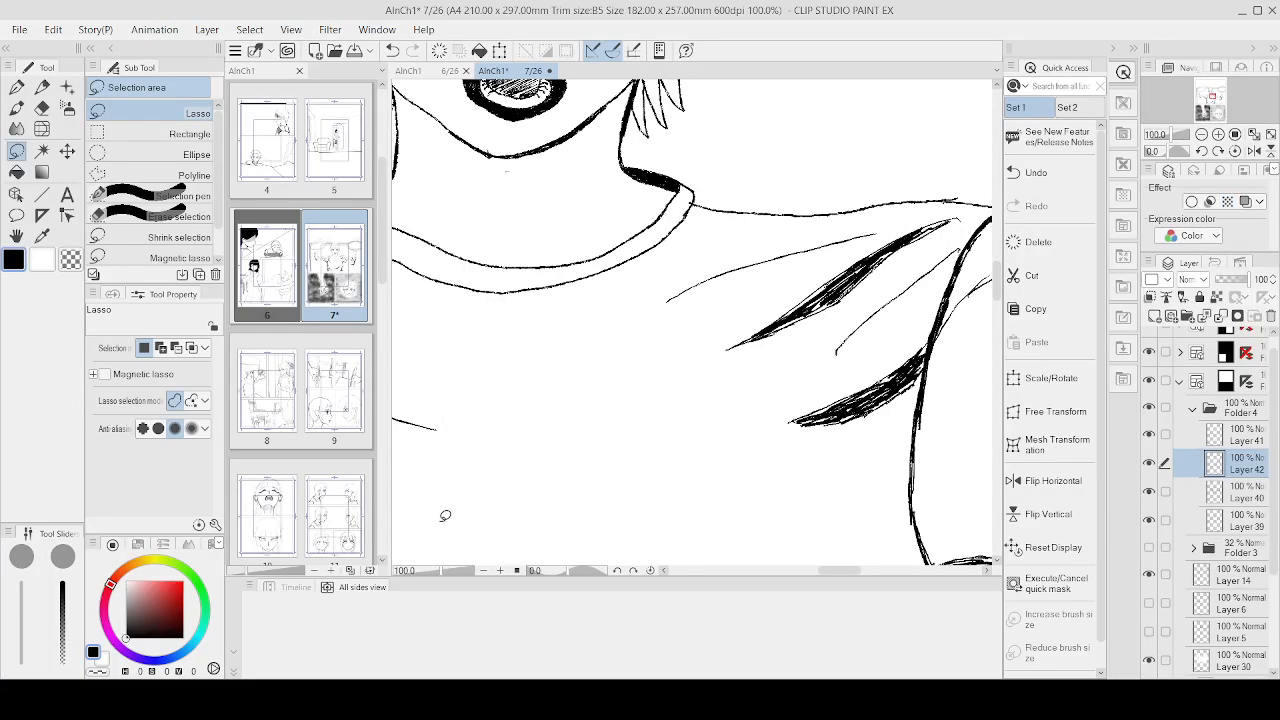
scroll(472, 470, "down", 2)
scroll(472, 470, "down", 3)
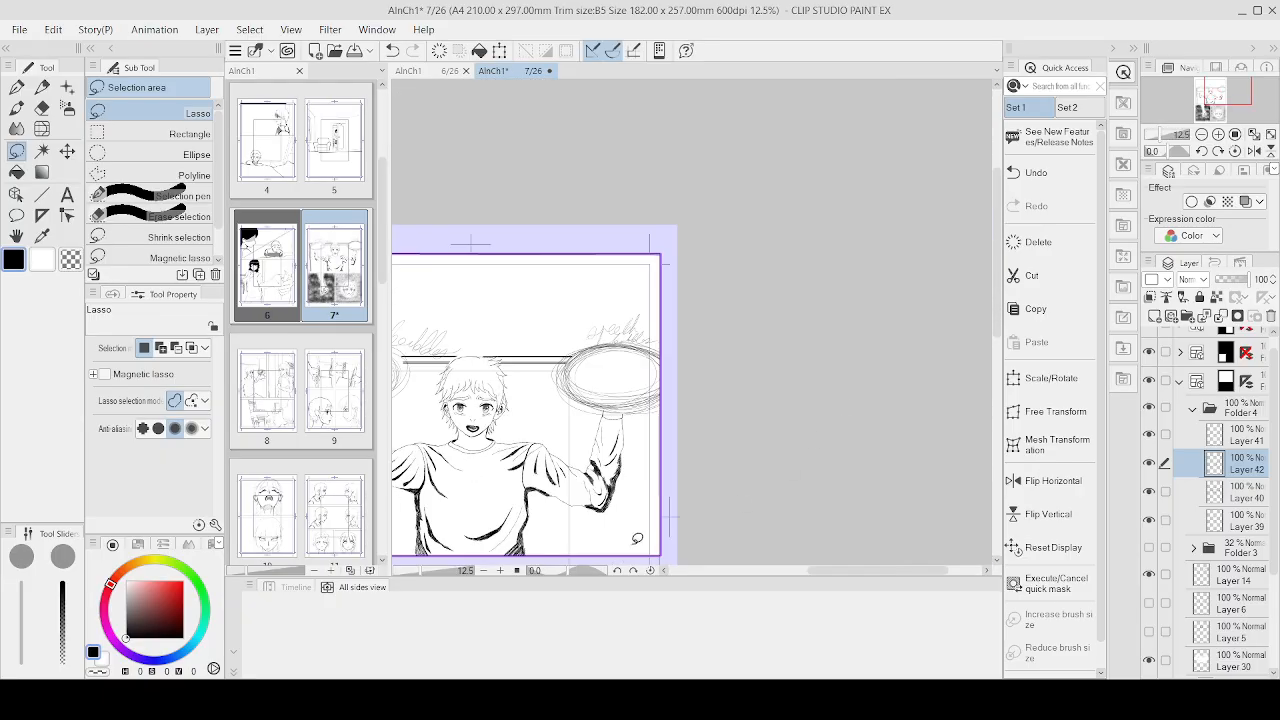
scroll(634, 531, "up", 4)
scroll(525, 474, "down", 3)
scroll(504, 479, "up", 2)
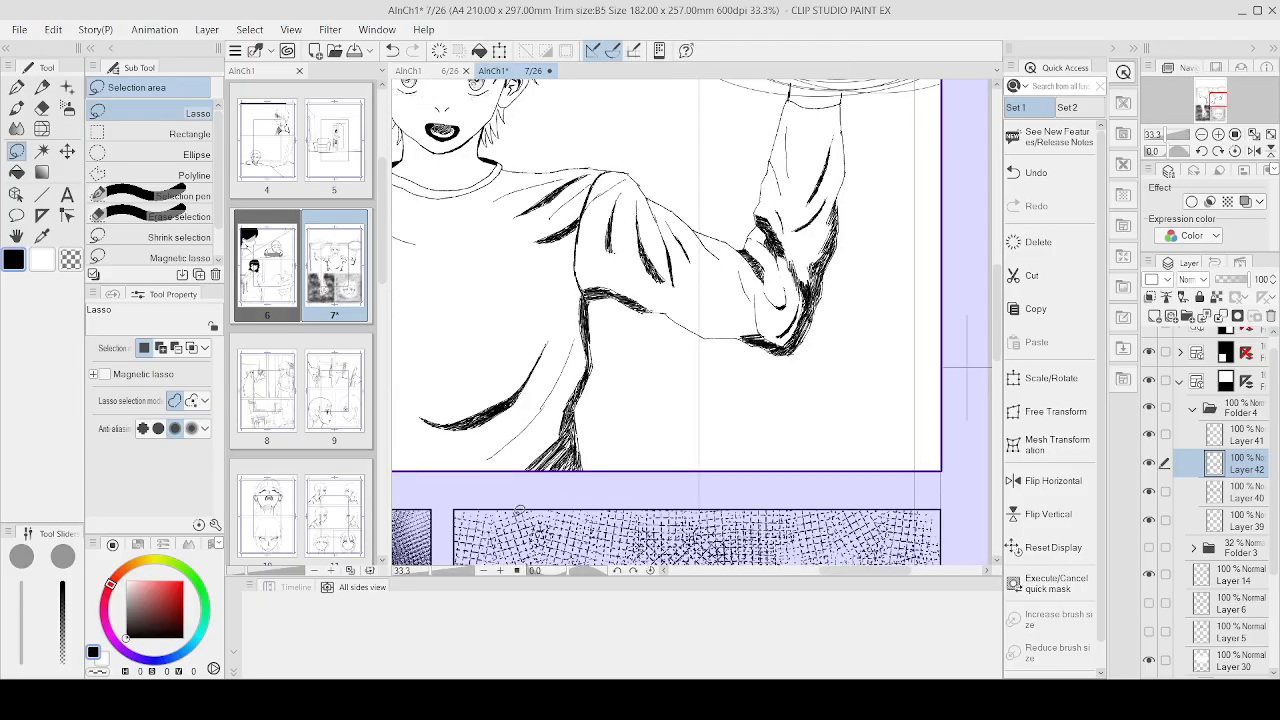
Step: Thicken the thin fold line beside the shirt's lower right-side contour into a tapered black shadow with the しゃかペン pen, and save the page
key("p")
scroll(504, 479, "up", 2)
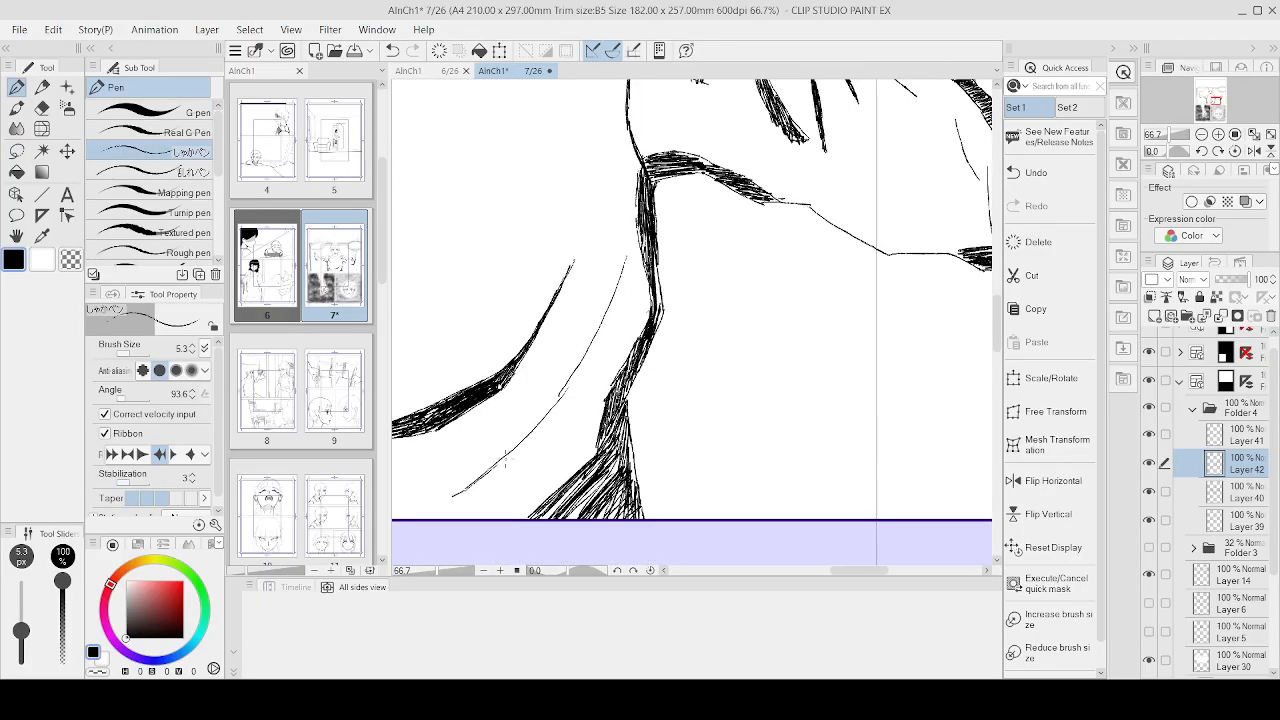
mouse_move(515, 452)
left_mouse_down()
mouse_move(561, 407)
mouse_move(570, 368)
mouse_move(579, 382)
mouse_move(615, 292)
left_mouse_up()
left_click_drag(586, 360, 621, 281)
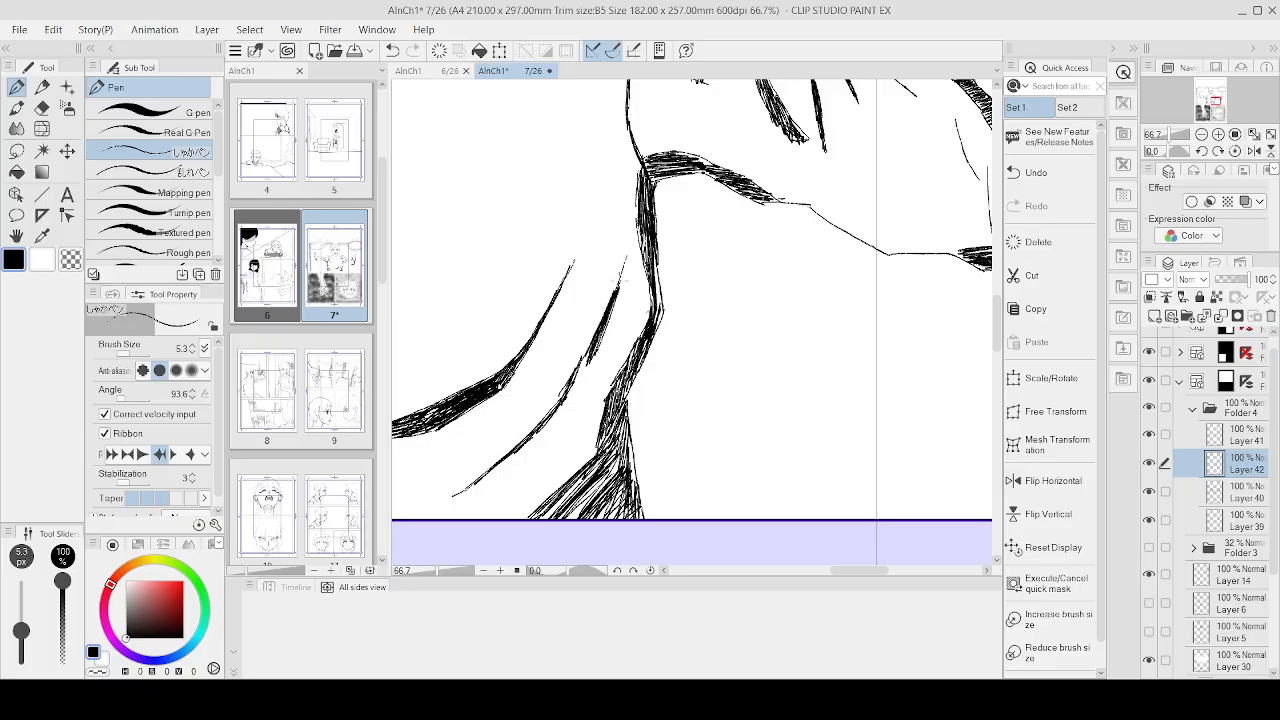
left_click_drag(588, 366, 610, 326)
mouse_move(580, 388)
left_mouse_down()
mouse_move(598, 340)
mouse_move(588, 346)
left_mouse_up()
mouse_move(562, 410)
left_mouse_down()
mouse_move(586, 358)
mouse_move(590, 376)
left_mouse_up()
left_click_drag(542, 420, 578, 372)
mouse_move(512, 456)
left_mouse_down()
mouse_move(554, 416)
mouse_move(455, 496)
mouse_move(496, 476)
mouse_move(580, 390)
mouse_move(560, 416)
left_mouse_up()
left_click_drag(536, 436, 574, 402)
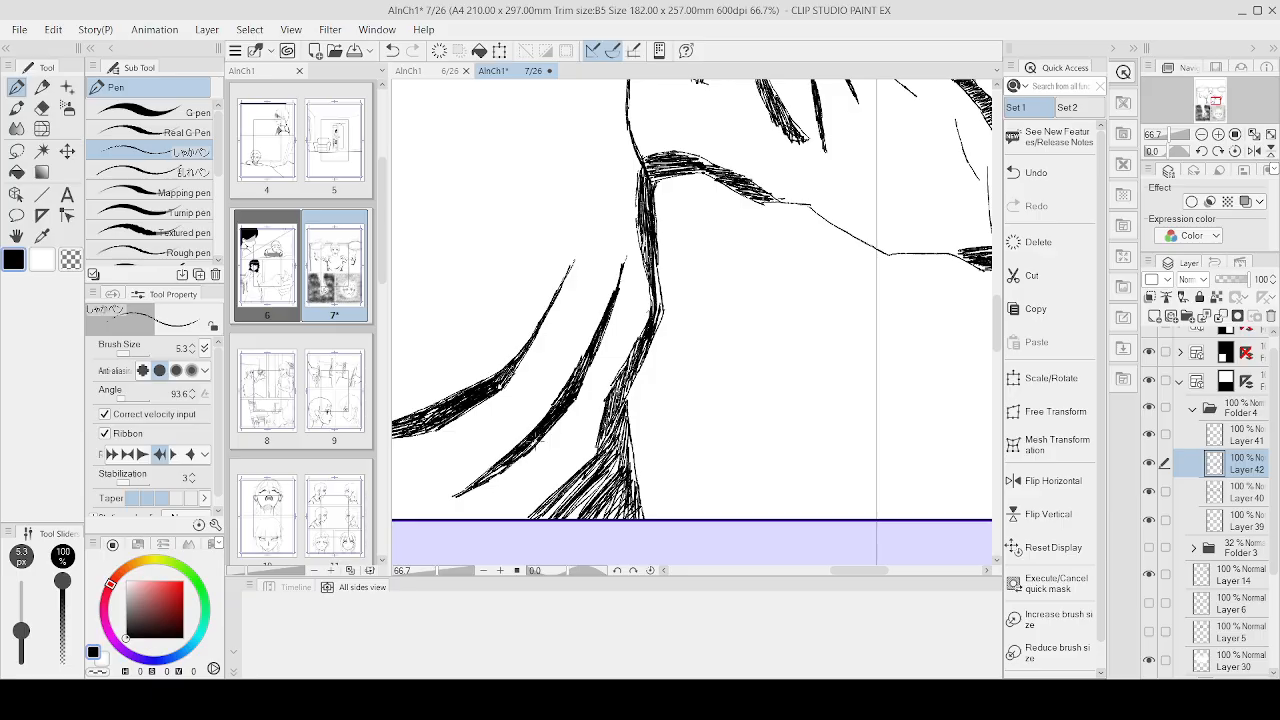
scroll(480, 478, "down", 5)
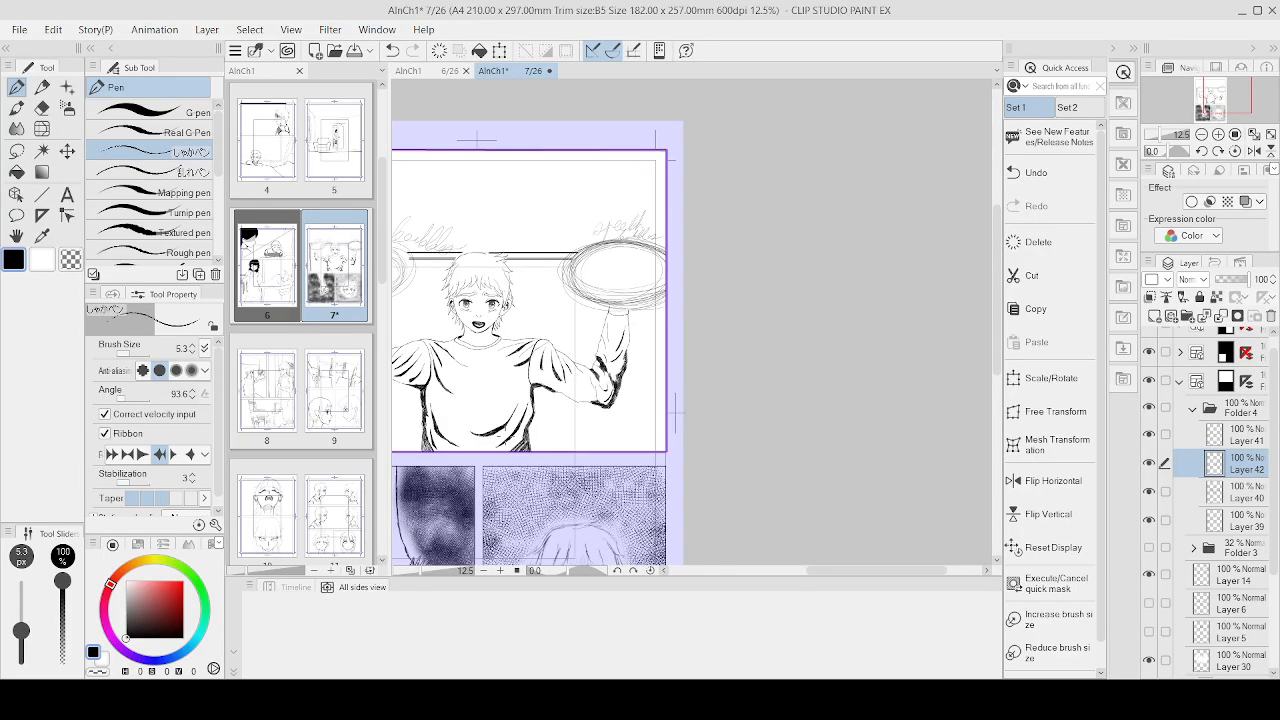
scroll(518, 340, "up", 2)
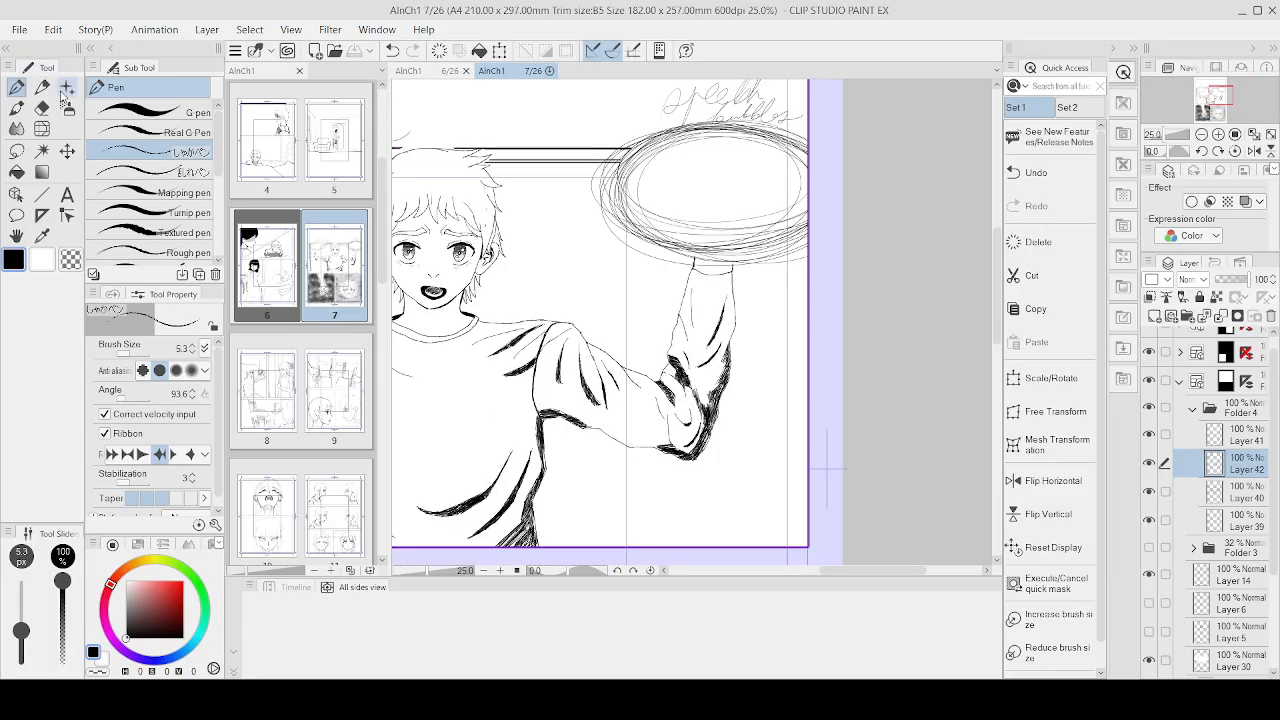
Step: Lasso a shadow area on the boy's neck, following the jawline above and curving across the neck below
key("ctrl+minus")
key("ctrl+minus")
key("ctrl+minus")
key("ctrl+minus")
left_click(16, 151)
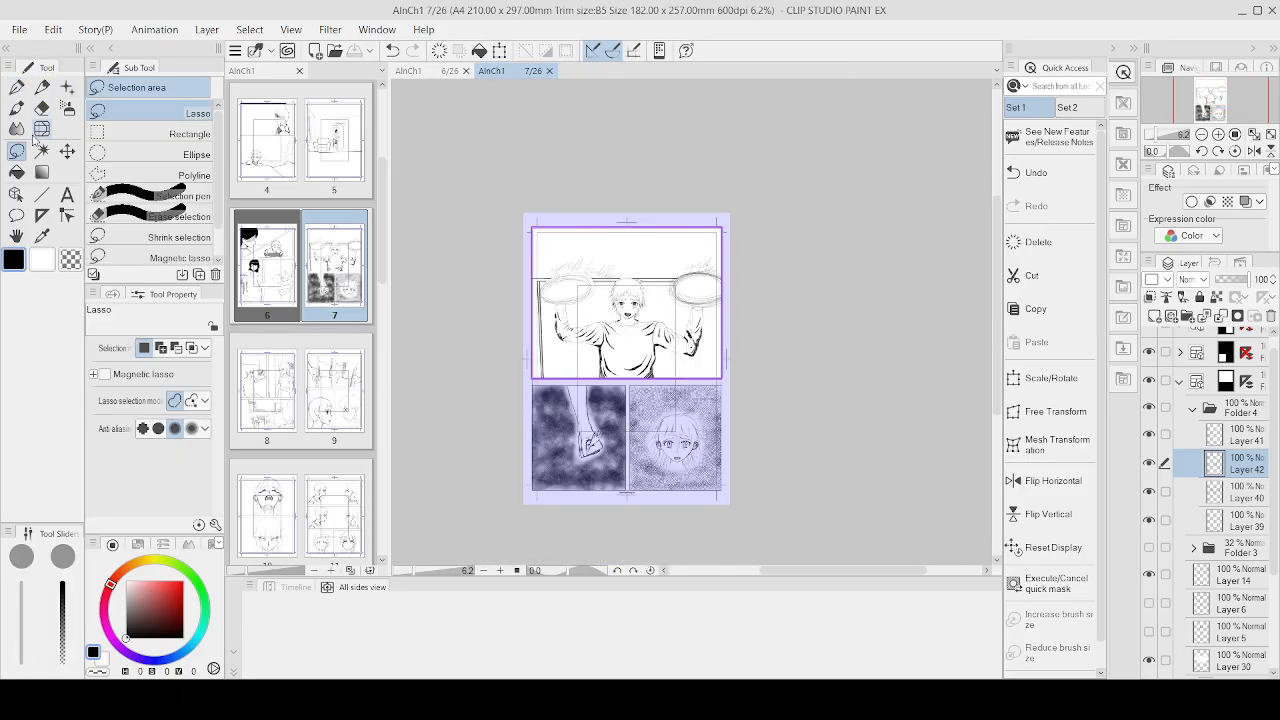
scroll(602, 328, "up", 7)
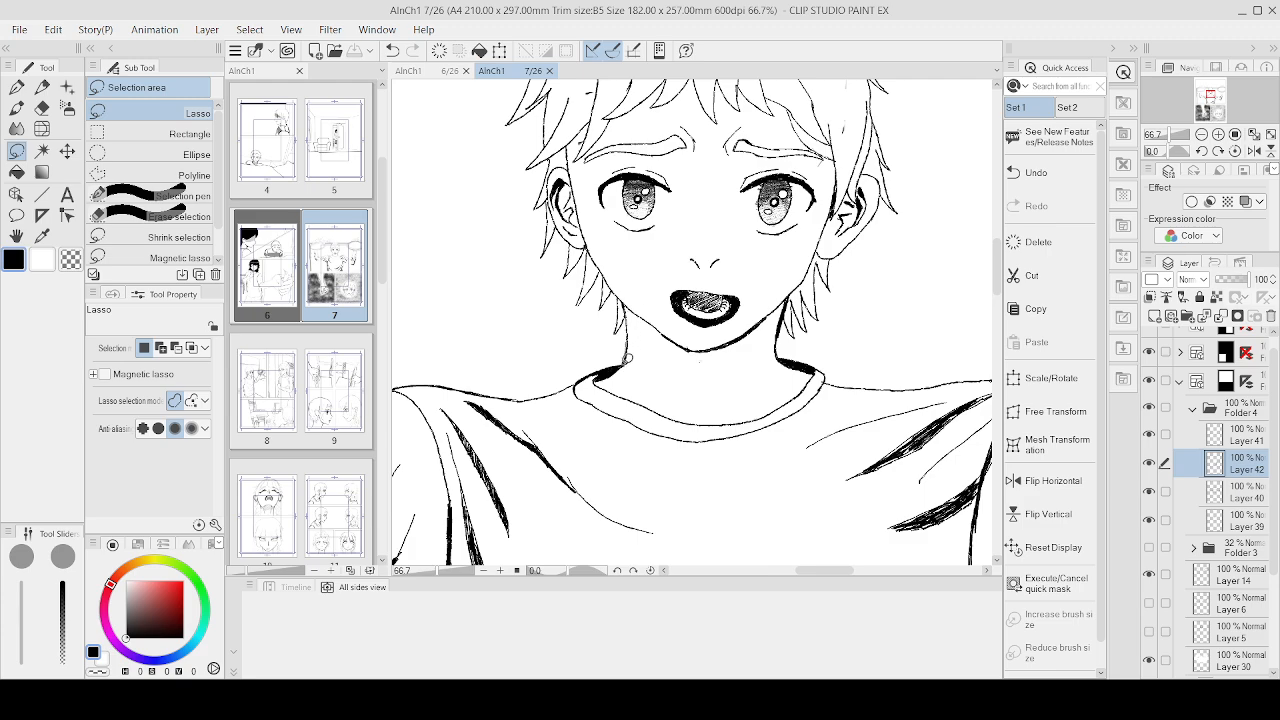
mouse_move(633, 372)
left_mouse_down()
mouse_move(700, 394)
mouse_move(745, 388)
mouse_move(778, 356)
mouse_move(794, 294)
mouse_move(702, 348)
mouse_move(622, 297)
left_mouse_up()
scroll(615, 296, "up", 1)
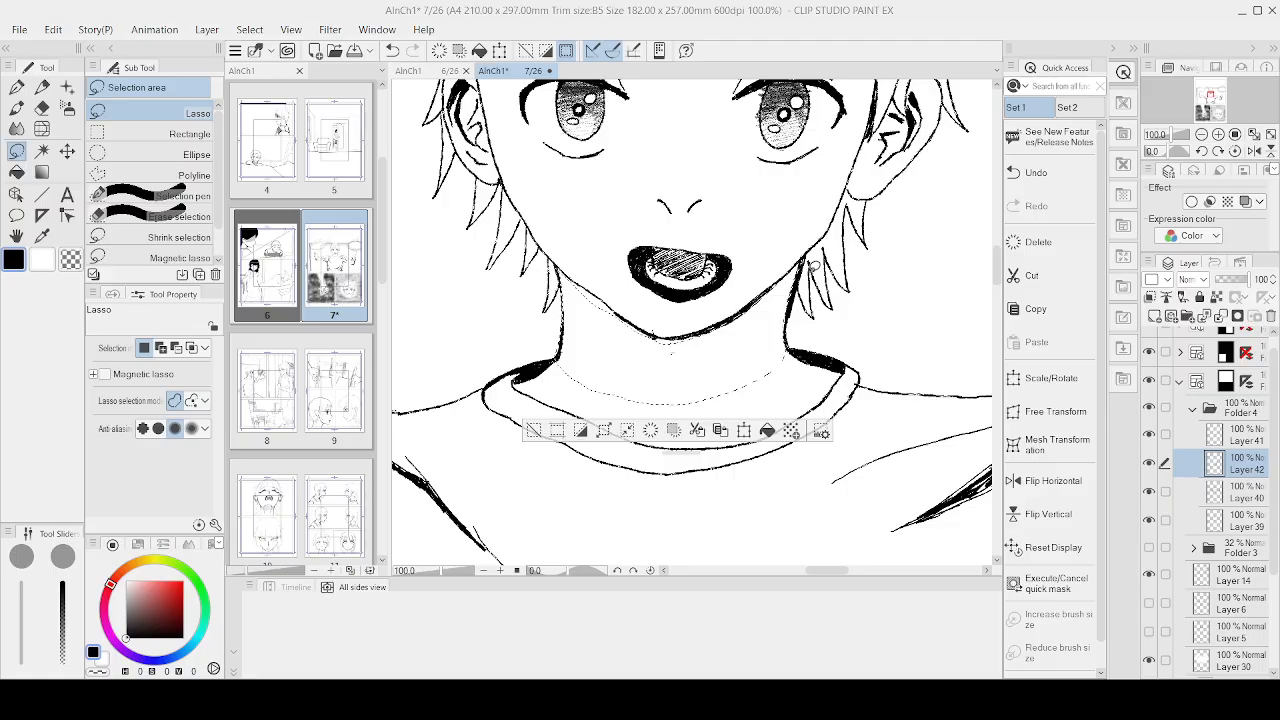
Step: Apply a dotted screentone with frequency 85.0 to the selected neck shadow and check it at different magnifications
left_click(814, 266)
scroll(793, 315, "up", 7)
scroll(793, 313, "down", 6)
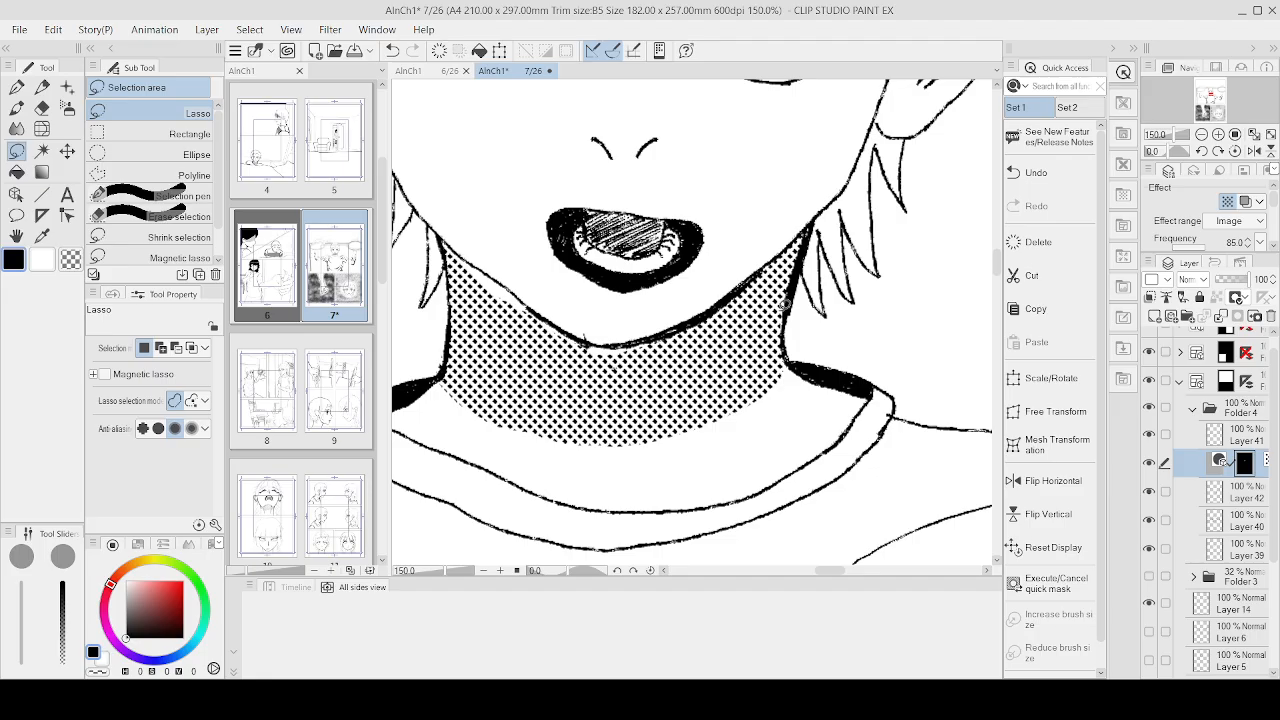
scroll(786, 303, "down", 1)
scroll(786, 303, "down", 2)
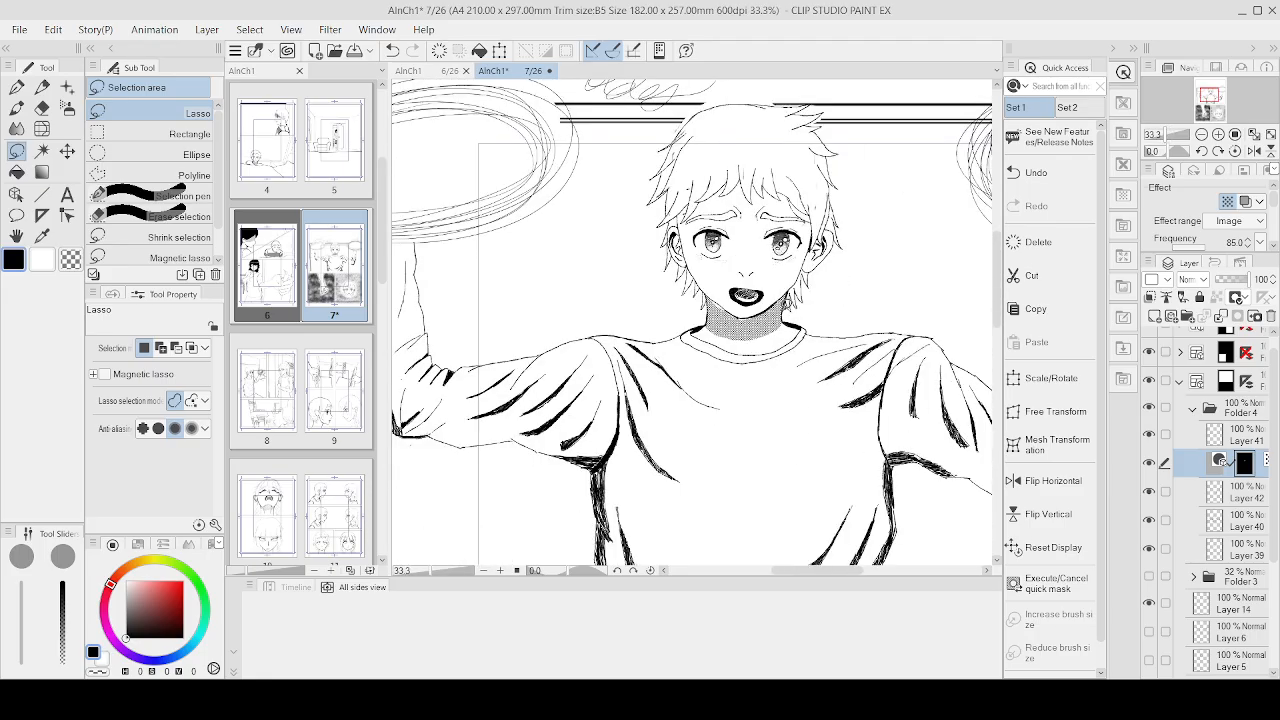
scroll(787, 305, "up", 2)
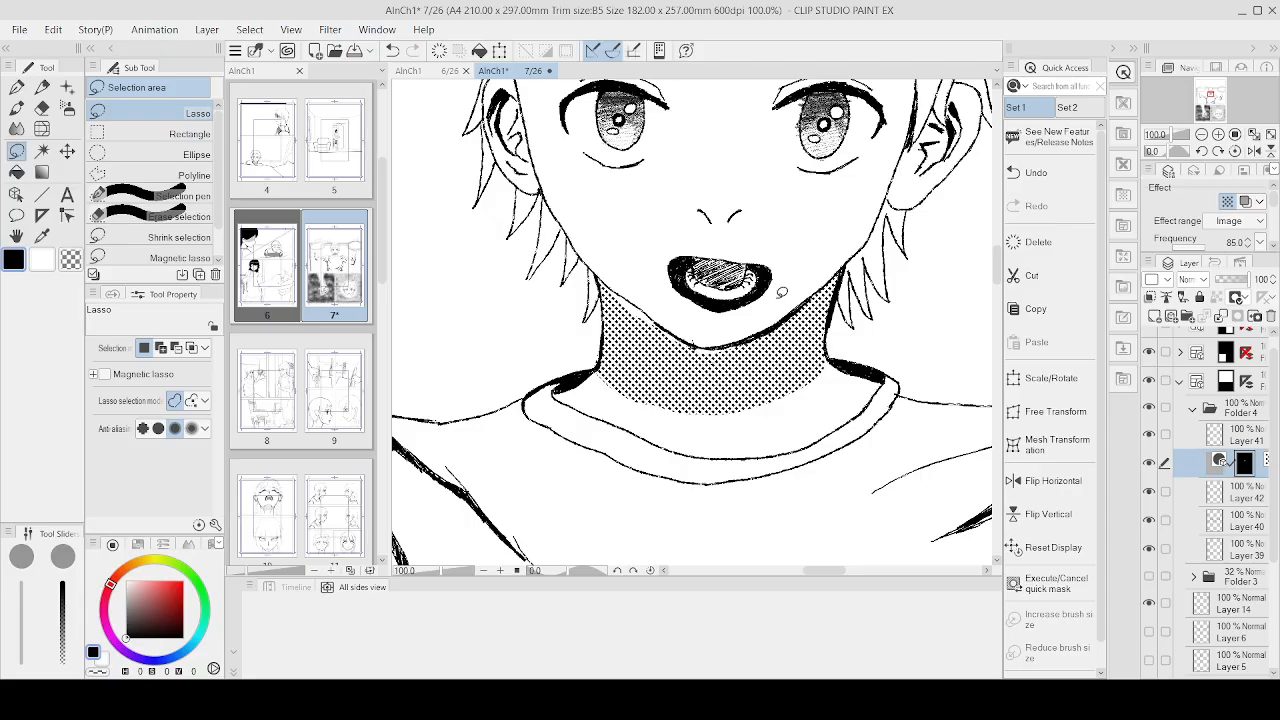
Step: Fill the gaps in the neck tone along the jawline and chin and touch up its lower edge, switching to the G pen
key("p")
scroll(646, 318, "up", 2)
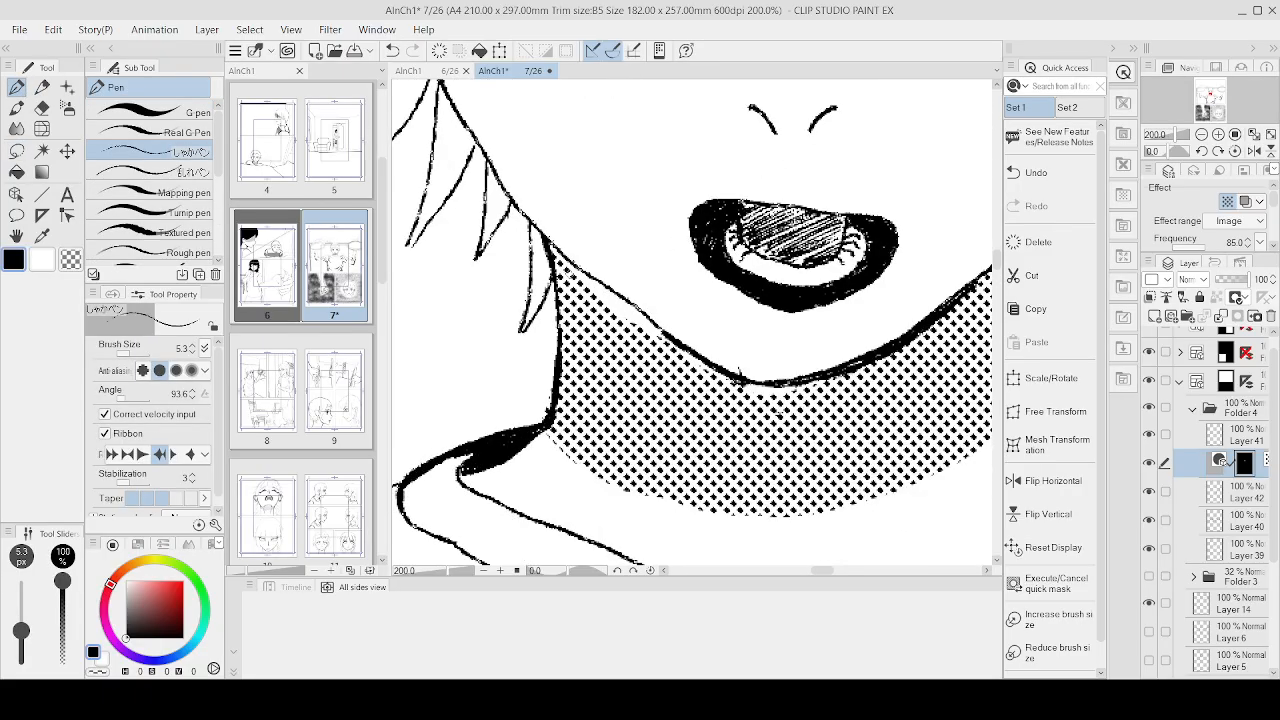
left_click_drag(569, 274, 632, 313)
left_click_drag(745, 382, 769, 392)
mouse_move(550, 448)
left_mouse_down()
mouse_move(565, 475)
mouse_move(640, 473)
mouse_move(540, 478)
mouse_move(575, 443)
mouse_move(525, 450)
mouse_move(571, 470)
mouse_move(505, 455)
mouse_move(652, 496)
mouse_move(598, 463)
mouse_move(522, 457)
mouse_move(524, 476)
mouse_move(579, 503)
mouse_move(682, 510)
mouse_move(885, 503)
mouse_move(835, 510)
mouse_move(986, 456)
left_mouse_up()
left_click(150, 112)
key("ctrl+minus")
key("ctrl+minus")
key("ctrl+minus")
key("ctrl+minus")
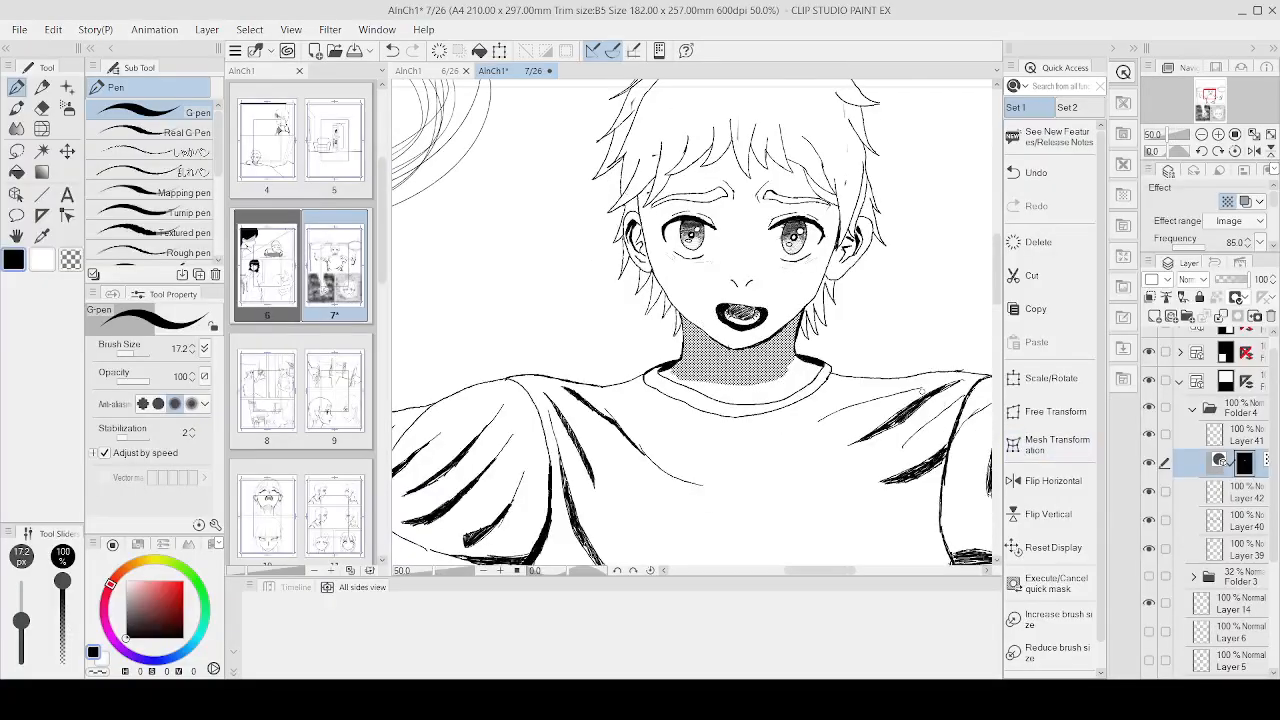
Step: Extend the neck tone's lower edge toward the shirt collar on both sides with the G pen at size 17.2
key("ctrl+plus")
key("ctrl+plus")
key("ctrl+plus")
scroll(803, 385, "up", 1)
mouse_move(785, 365)
left_mouse_down()
mouse_move(772, 390)
mouse_move(824, 354)
mouse_move(878, 371)
left_mouse_up()
scroll(805, 335, "down", 3)
scroll(556, 356, "up", 3)
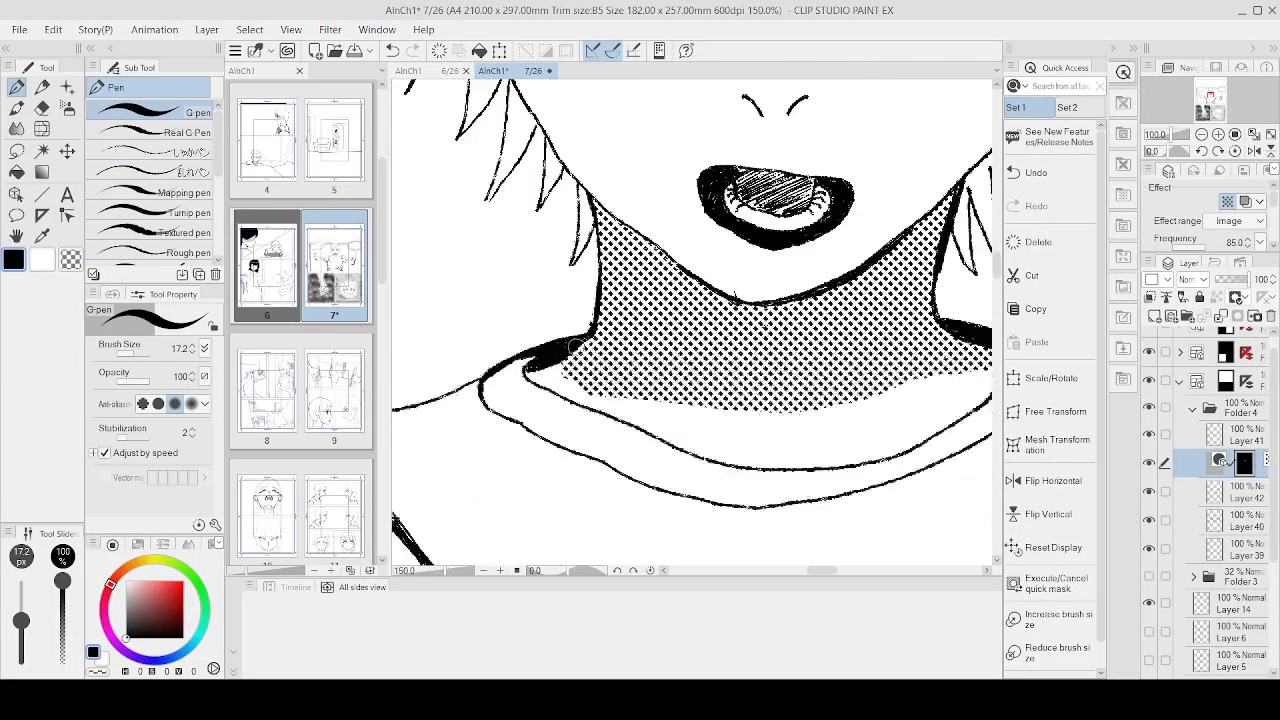
mouse_move(560, 366)
left_mouse_down()
mouse_move(550, 388)
mouse_move(588, 417)
left_mouse_up()
scroll(711, 401, "down", 5)
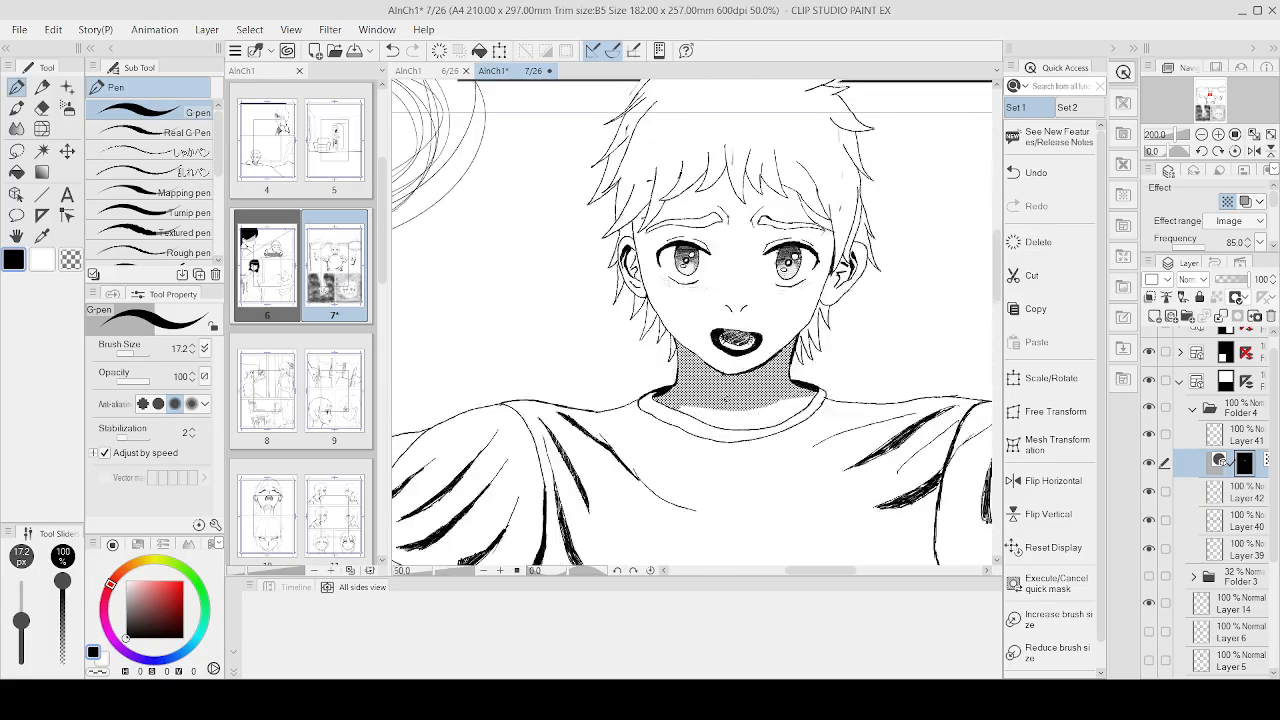
Step: Extend the dotted neck tone down to the shirt collar's inner edge with the G pen
scroll(712, 400, "up", 2)
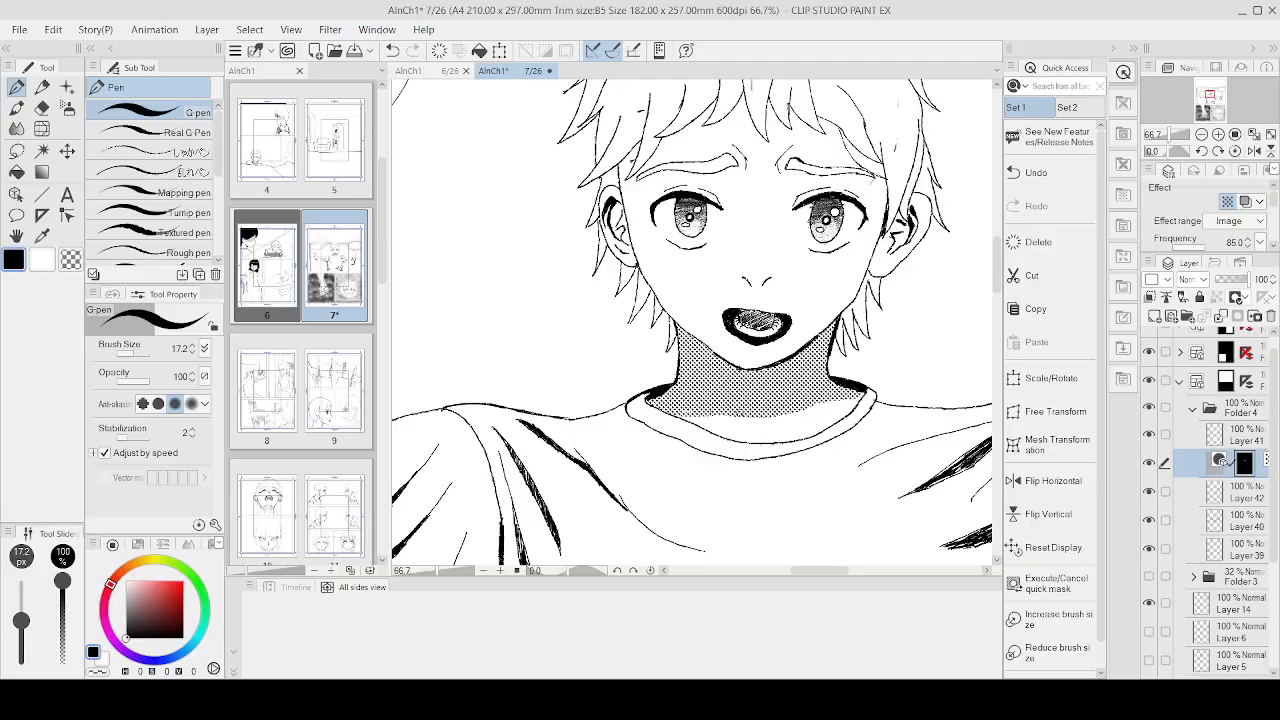
mouse_move(730, 414)
left_mouse_down()
mouse_move(690, 419)
mouse_move(790, 432)
mouse_move(713, 432)
left_mouse_up()
mouse_move(790, 425)
left_mouse_down()
mouse_move(850, 405)
mouse_move(800, 436)
mouse_move(830, 426)
left_mouse_up()
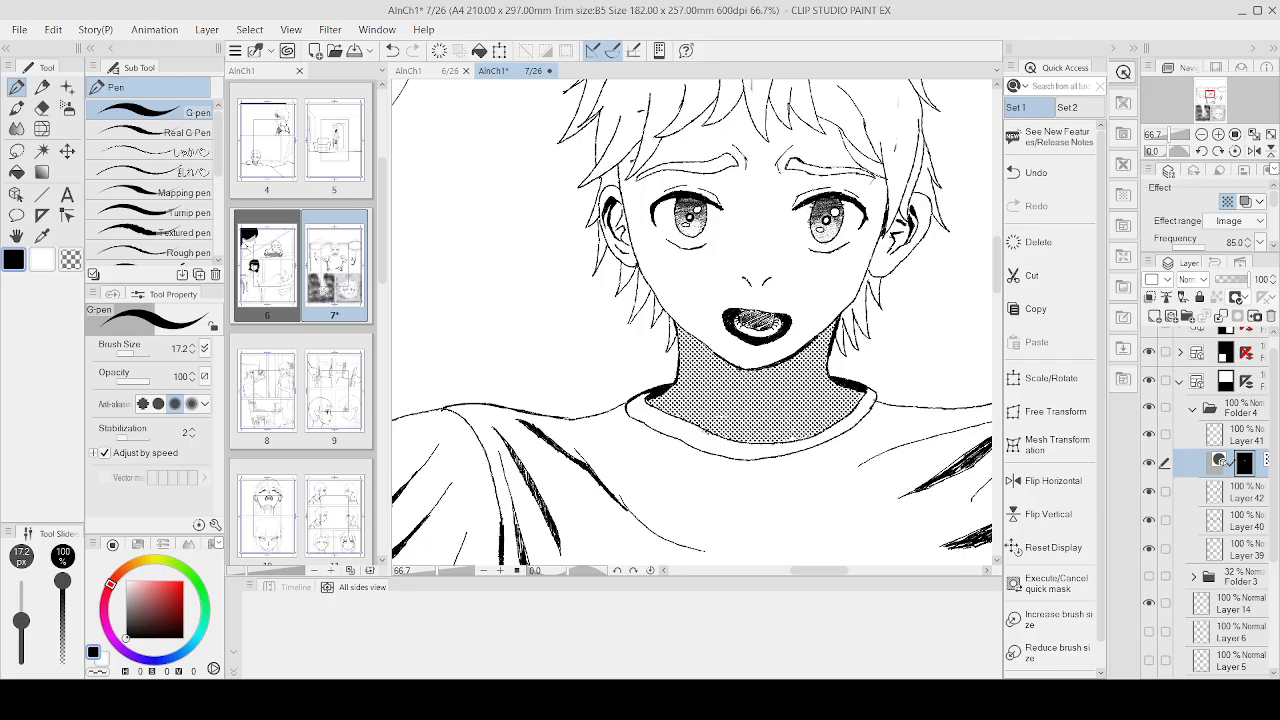
scroll(904, 397, "down", 3)
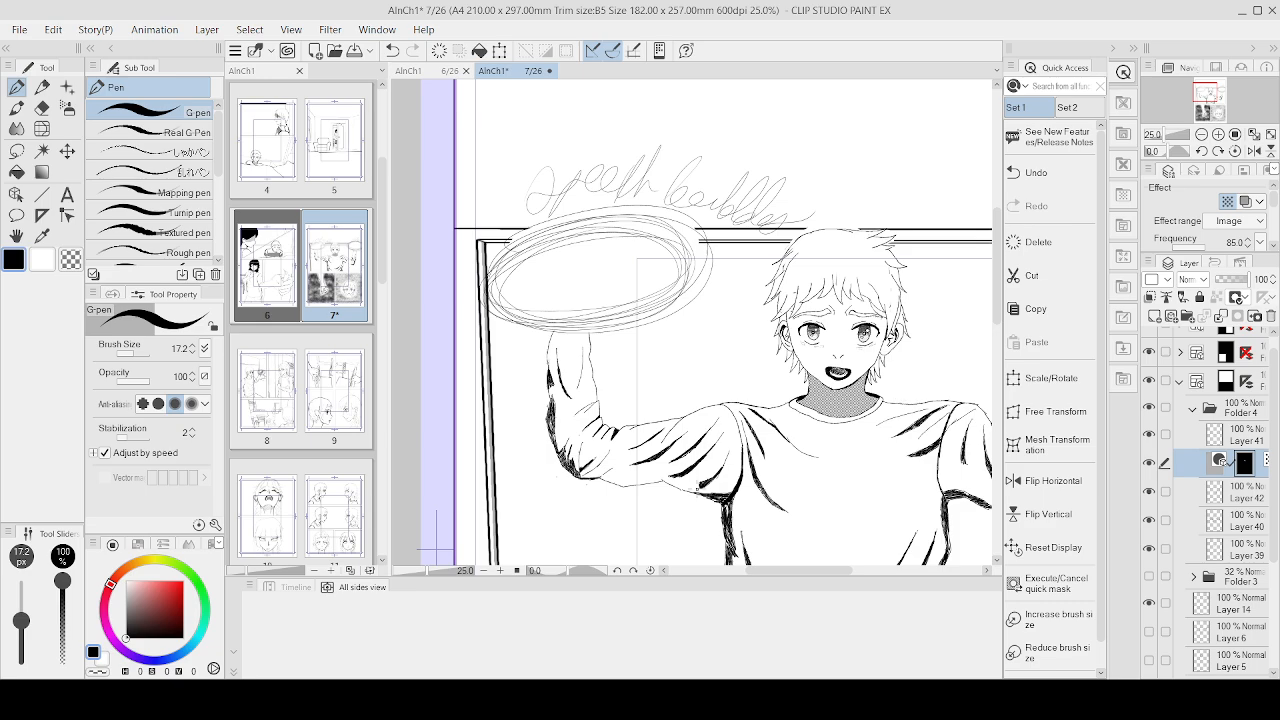
Step: Tone the underside of the boy's left-hand sleeve in the drawing, from the elbow to the armpit
scroll(718, 490, "up", 2)
mouse_move(690, 486)
left_mouse_down()
mouse_move(742, 496)
mouse_move(676, 490)
mouse_move(737, 508)
mouse_move(620, 478)
mouse_move(526, 468)
mouse_move(524, 480)
mouse_move(444, 462)
mouse_move(750, 486)
left_mouse_up()
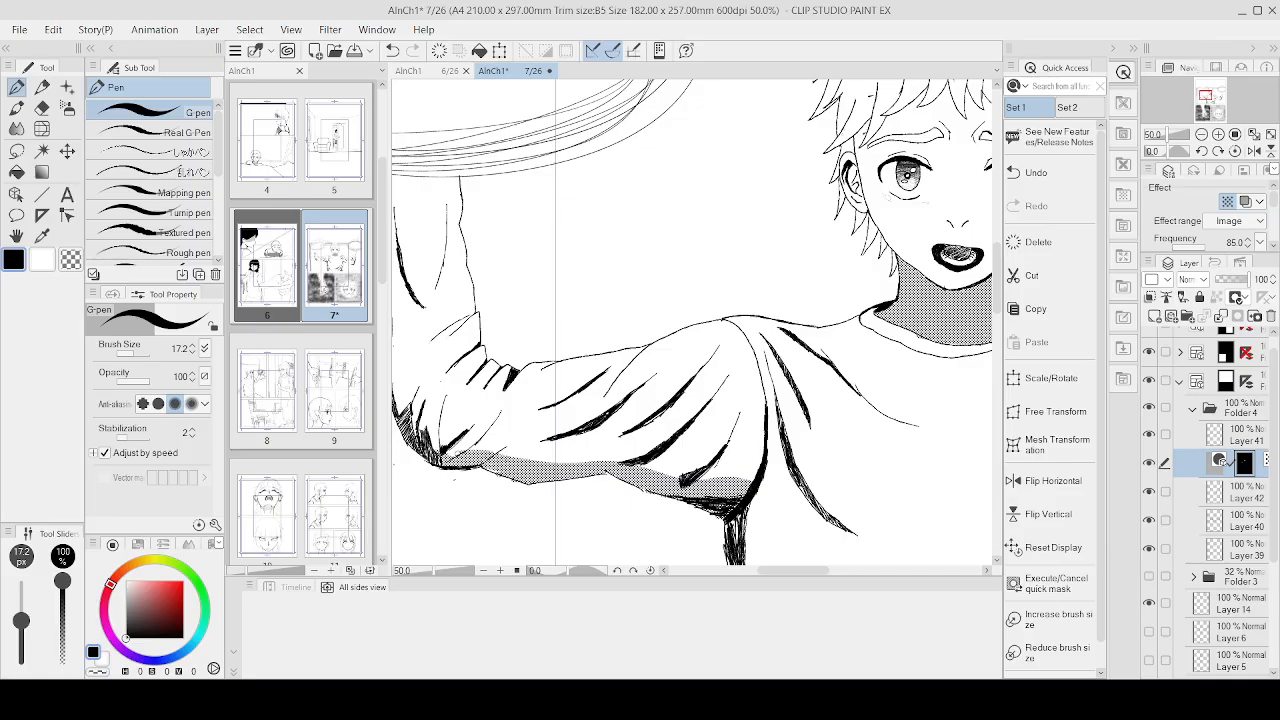
scroll(633, 468, "down", 4)
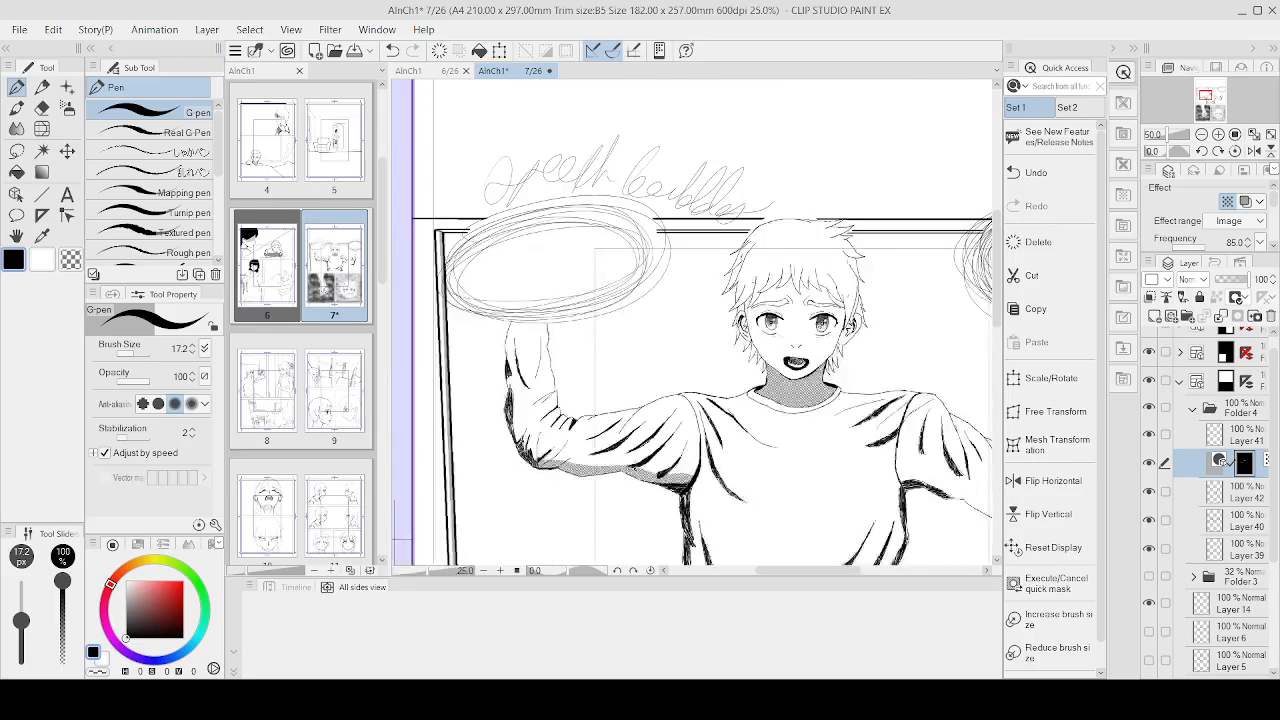
Step: Paint a narrow band of tone down the left-hand side of the shirt's torso, from the armpit to the panel border
scroll(665, 490, "up", 4)
left_click_drag(655, 442, 650, 560)
left_click_drag(650, 488, 658, 530)
scroll(655, 500, "down", 6)
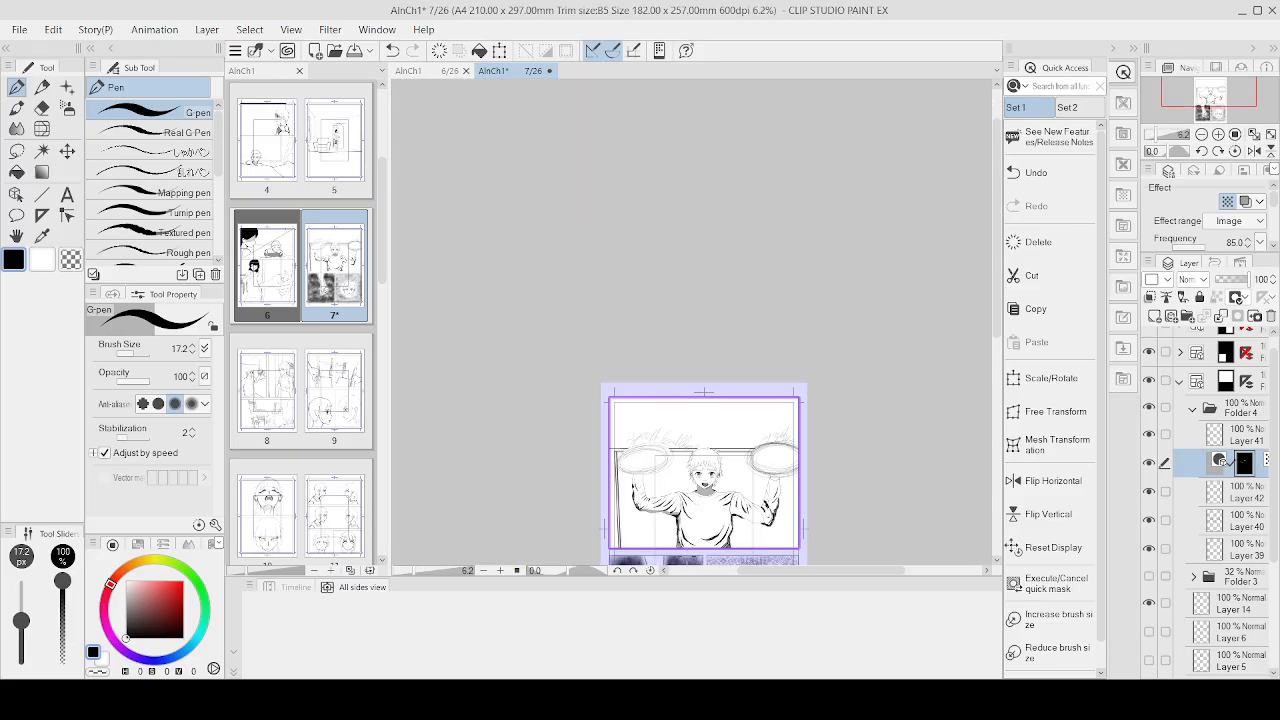
scroll(655, 500, "up", 2)
scroll(680, 476, "up", 3)
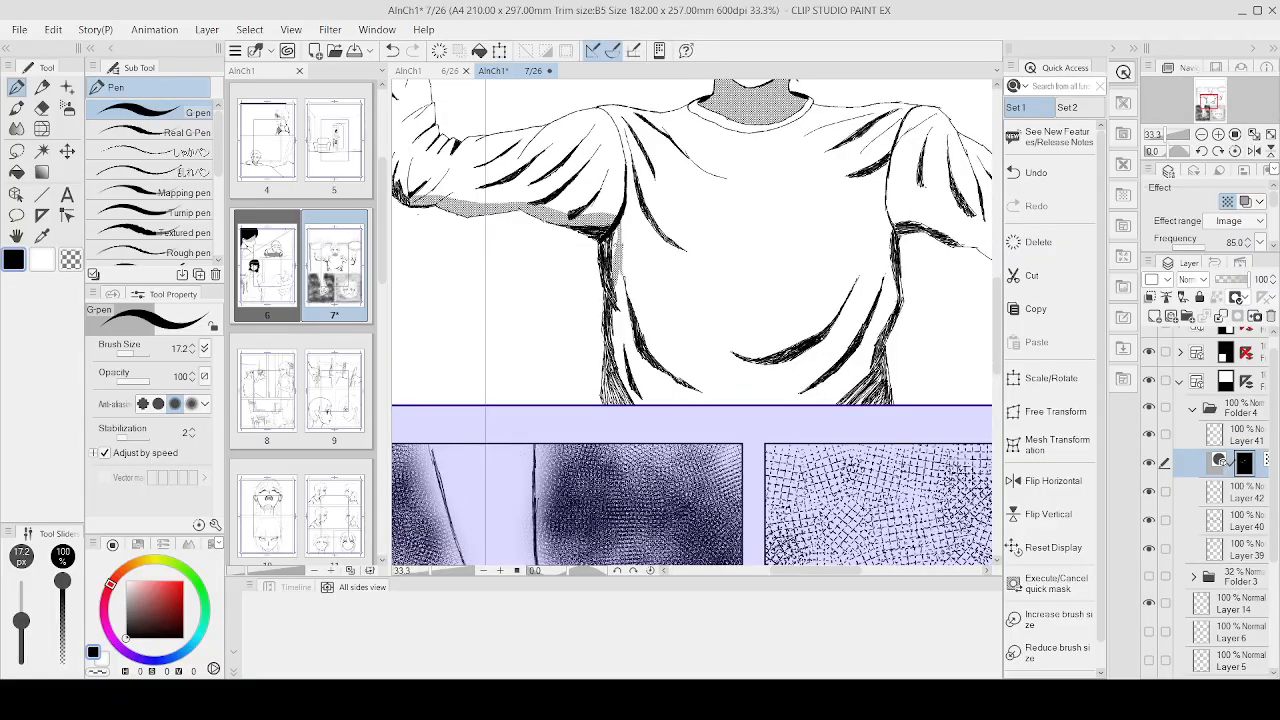
left_click_drag(618, 270, 618, 312)
left_click_drag(634, 409, 612, 306)
left_click_drag(617, 260, 616, 234)
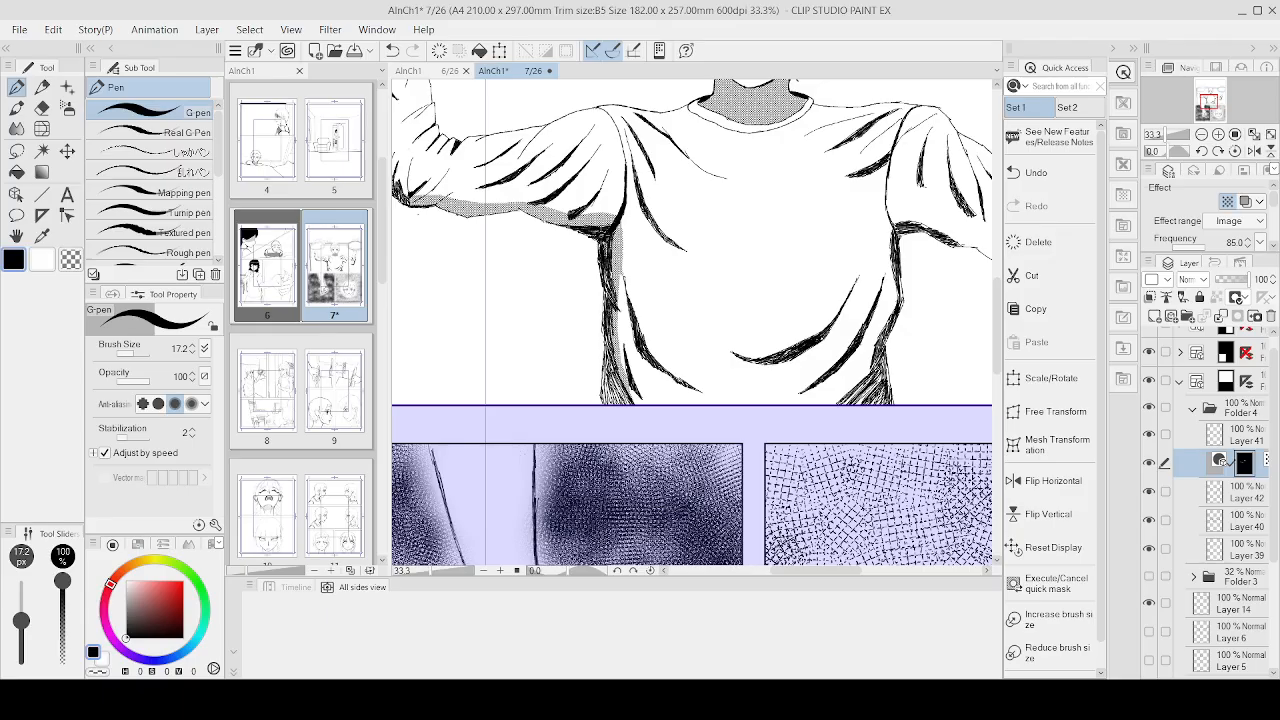
scroll(608, 260, "down", 3)
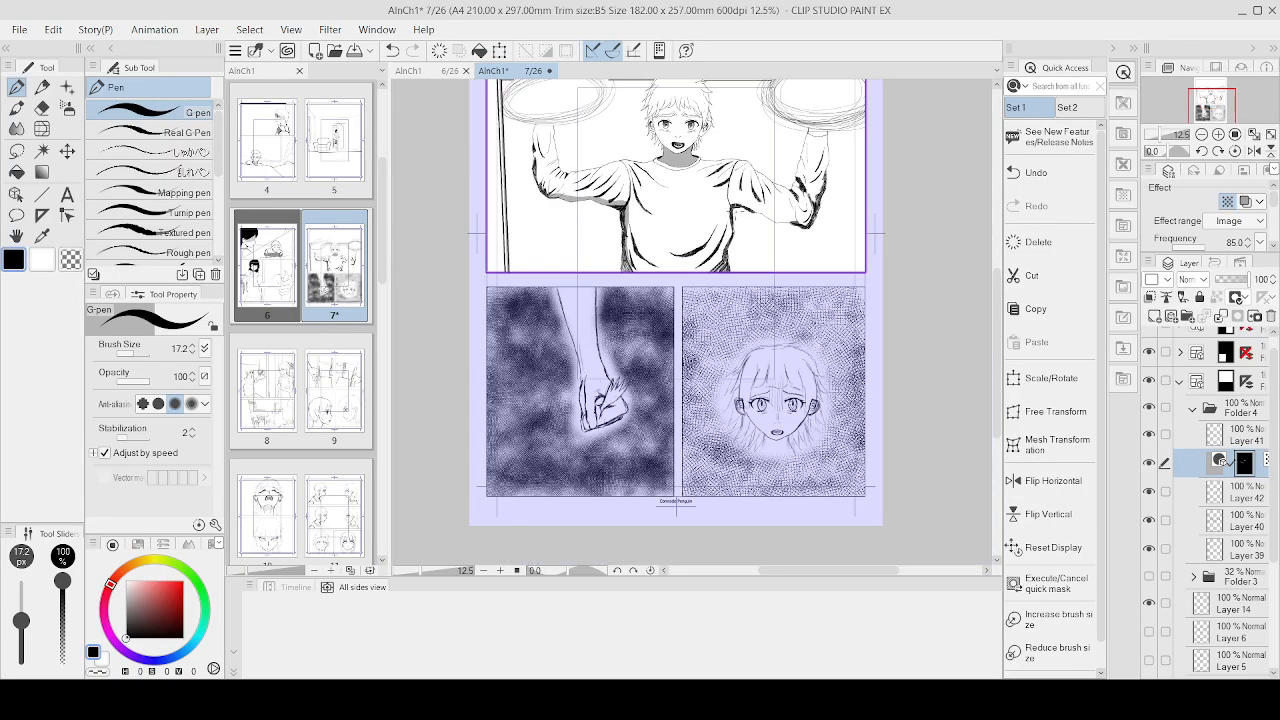
Step: Outline a tone band along the right-hand side of the shirt's torso, from the armpit down to the hem shadow
scroll(720, 207, "up", 4)
mouse_move(710, 196)
left_mouse_down()
mouse_move(699, 331)
mouse_move(664, 432)
mouse_move(630, 468)
mouse_move(692, 392)
mouse_move(705, 458)
mouse_move(676, 428)
left_mouse_up()
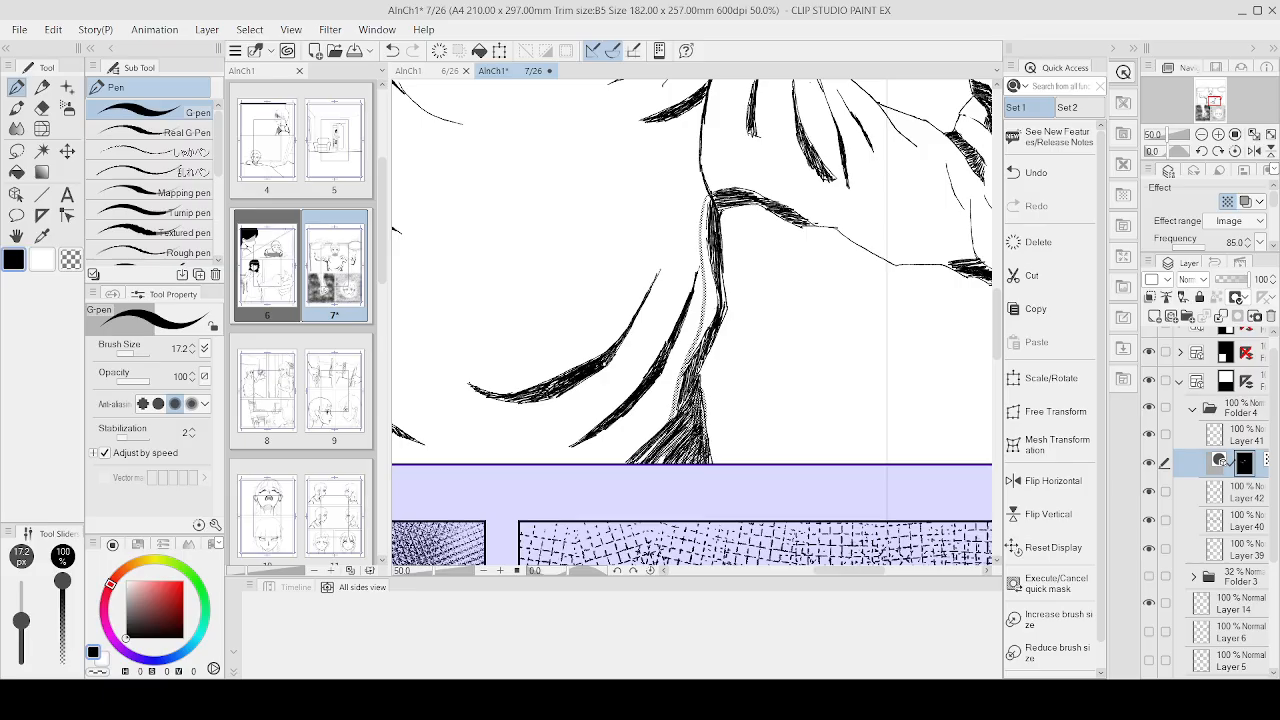
left_click_drag(694, 370, 676, 418)
left_click_drag(710, 336, 698, 382)
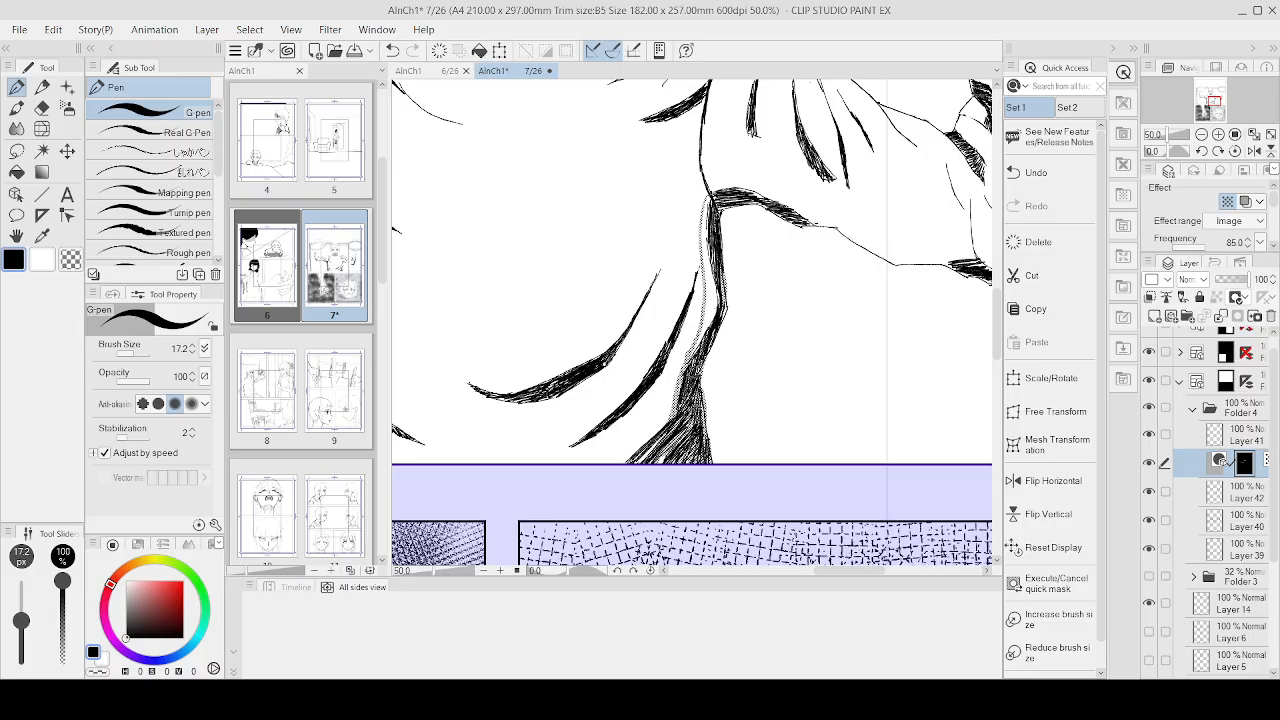
left_click(28, 170)
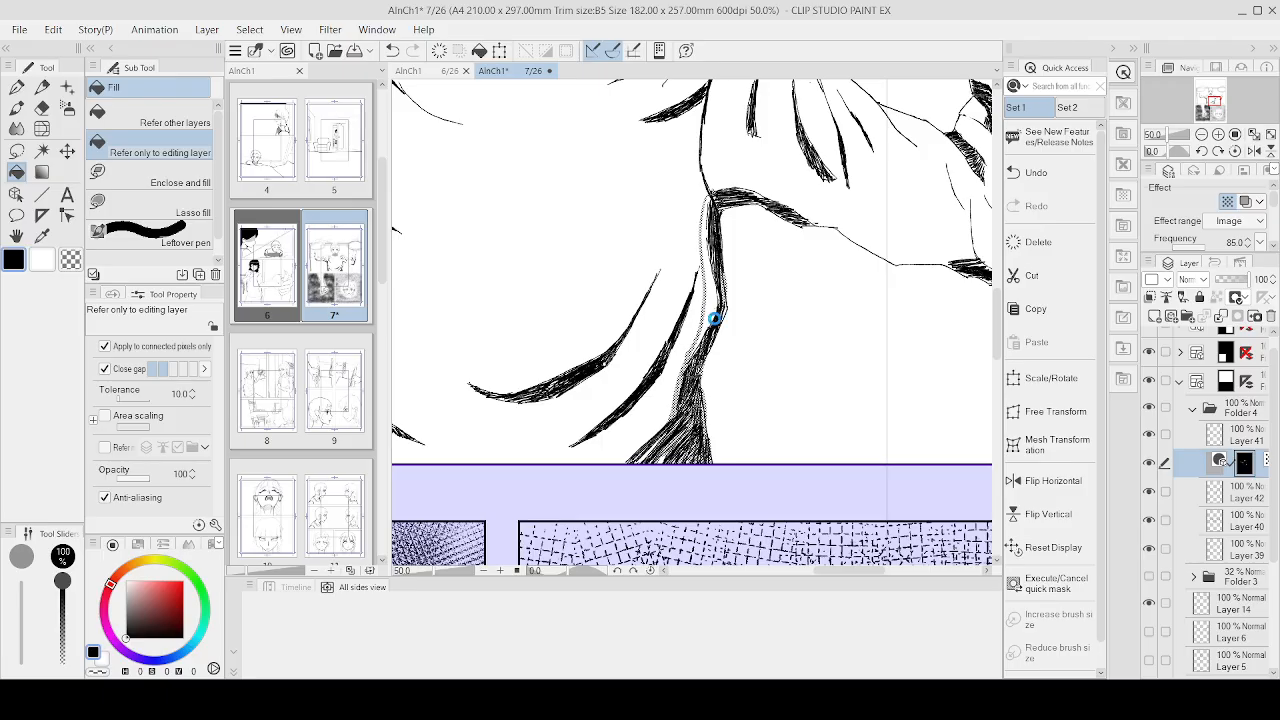
left_click(724, 314)
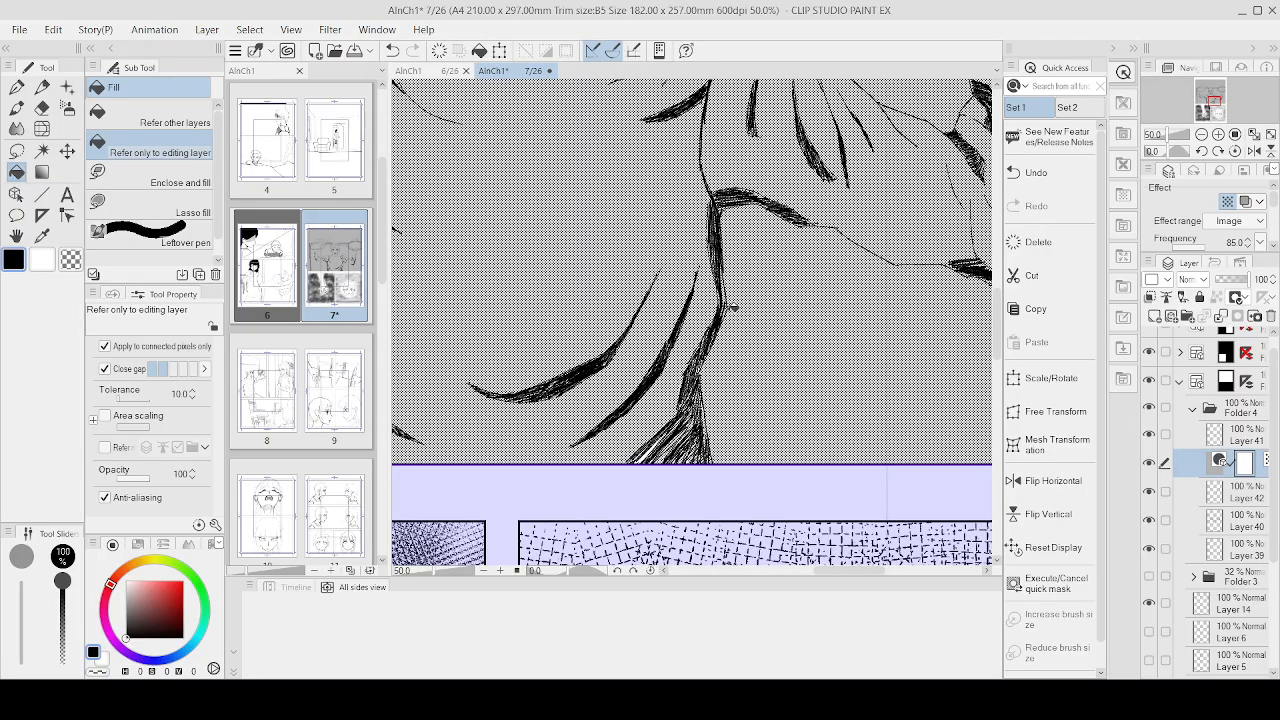
key("ctrl+z")
Step: Close the right-hand torso band's outline with the G pen and fill it with tone, referring only to the editing layer
left_click(17, 88)
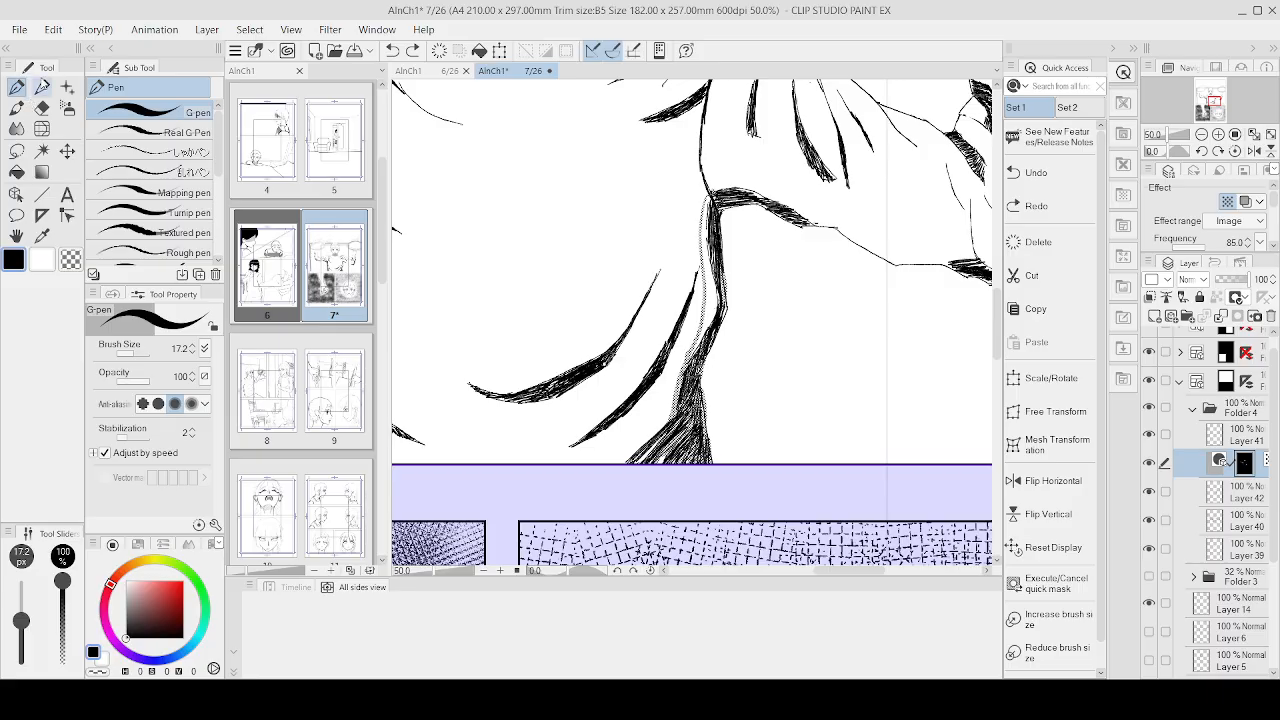
scroll(707, 212, "up", 1)
left_click_drag(722, 214, 722, 380)
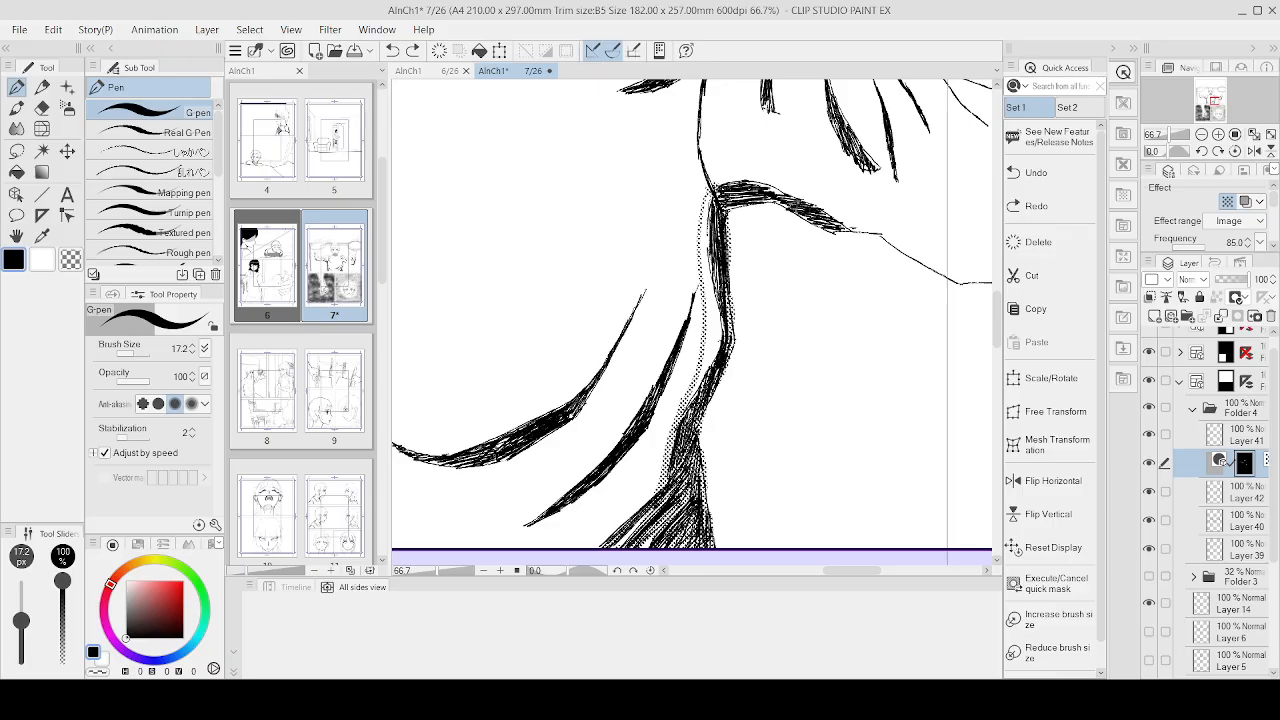
left_click(711, 549)
key("g")
scroll(718, 331, "up", 1)
left_click(718, 331)
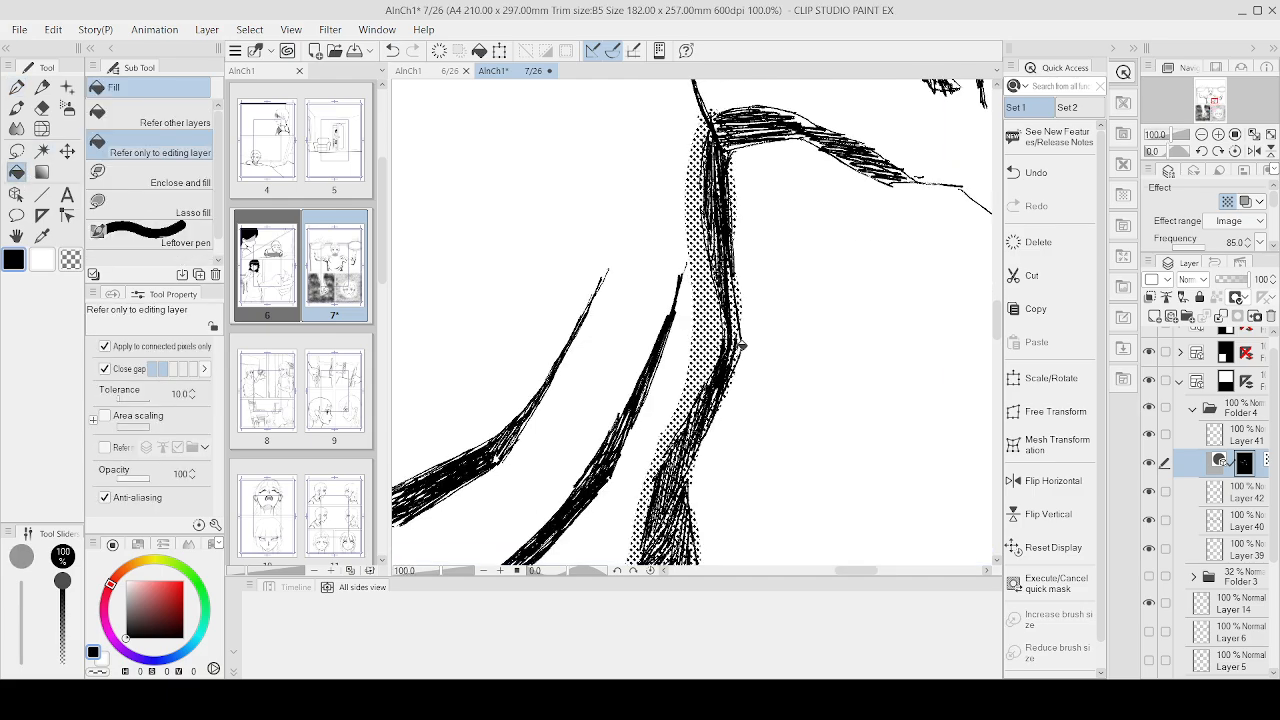
Step: Erase the stray tone dots outside the right-hand torso line with the Hard eraser and return to the G pen
scroll(718, 331, "down", 3)
left_click(41, 106)
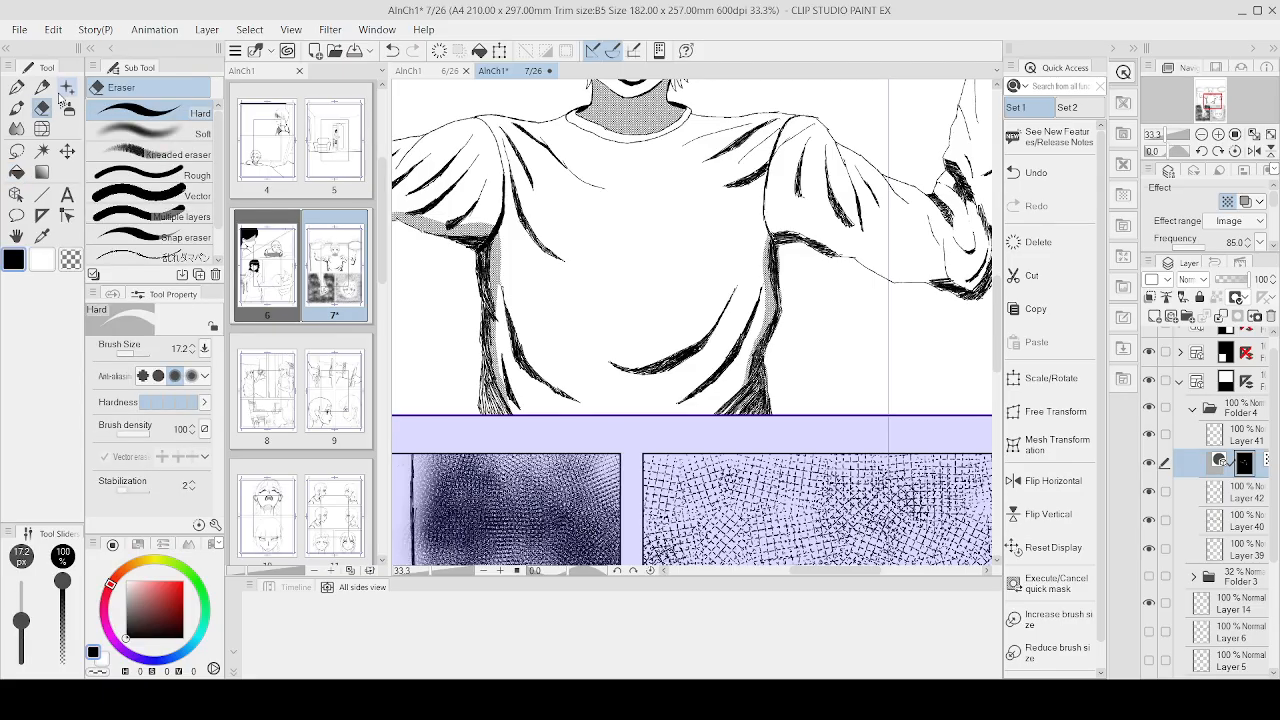
scroll(763, 268, "up", 3)
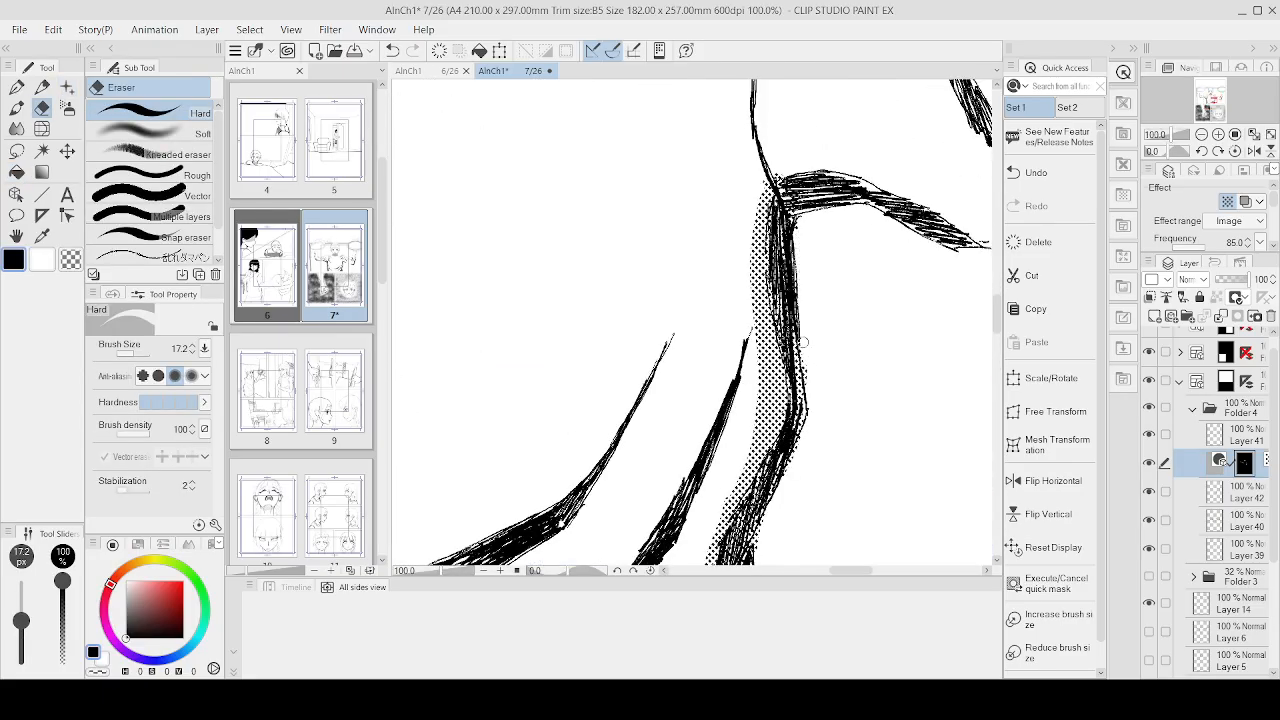
key("p")
Step: Outline a tone band along the underside of the right-hand sleeve from armpit to elbow and fill it
scroll(830, 235, "down", 3)
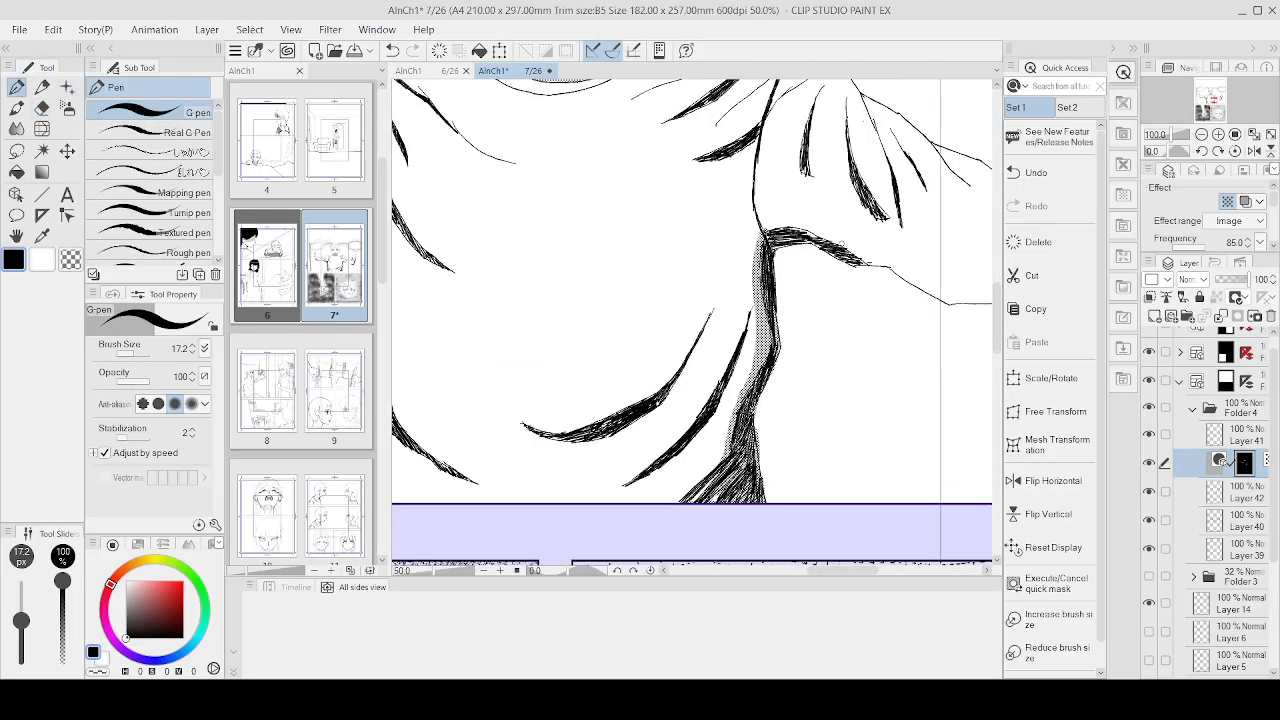
scroll(860, 191, "up", 1)
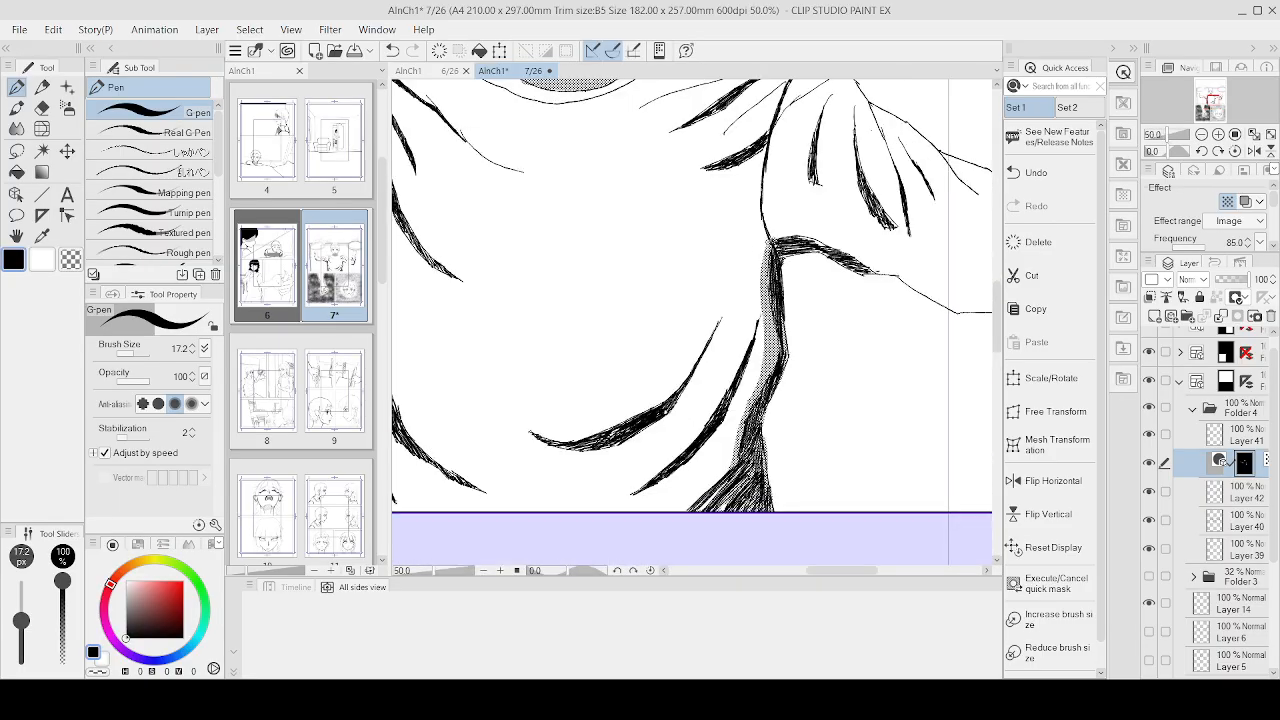
mouse_move(766, 240)
left_mouse_down()
mouse_move(808, 233)
mouse_move(888, 266)
left_mouse_up()
scroll(944, 284, "down", 3)
scroll(721, 413, "up", 3)
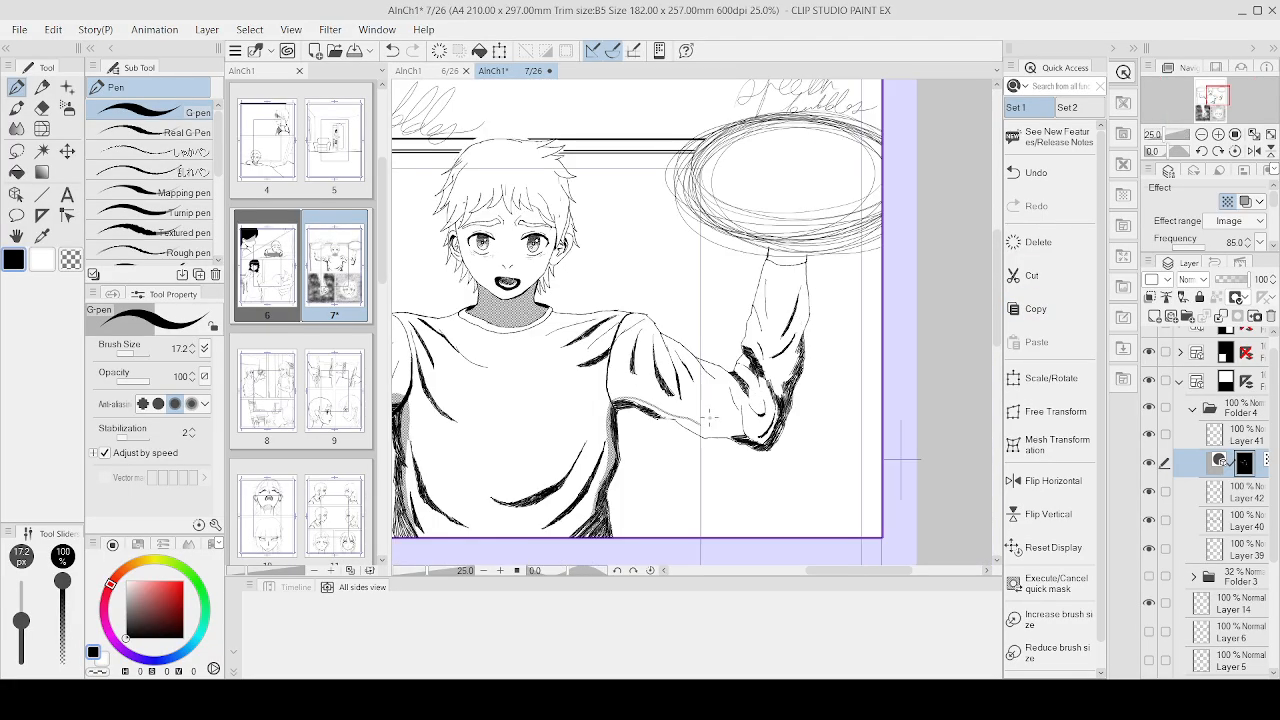
left_click_drag(722, 422, 760, 426)
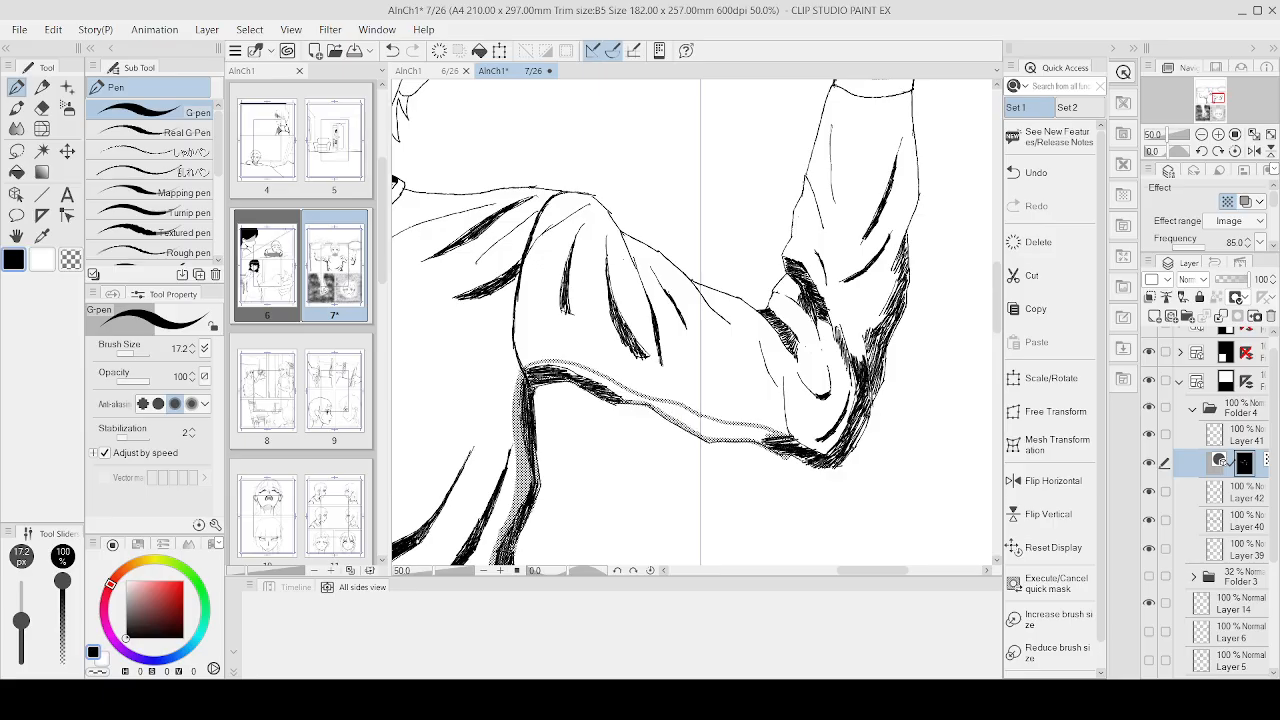
left_click(17, 172)
scroll(668, 387, "up", 2)
left_click(717, 440)
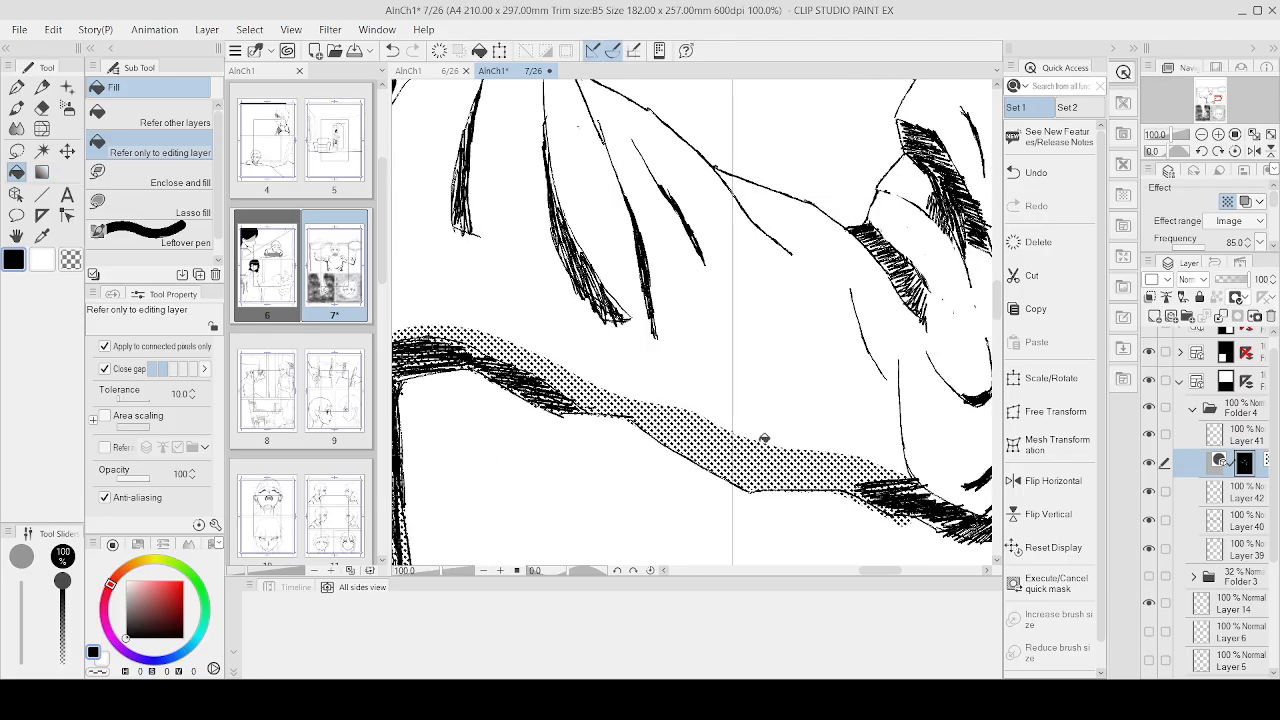
Step: Erase the tone spilling outside the right-hand sleeve's lower edge near the elbow with the Hard eraser
scroll(764, 438, "down", 3)
key("e")
scroll(802, 430, "up", 3)
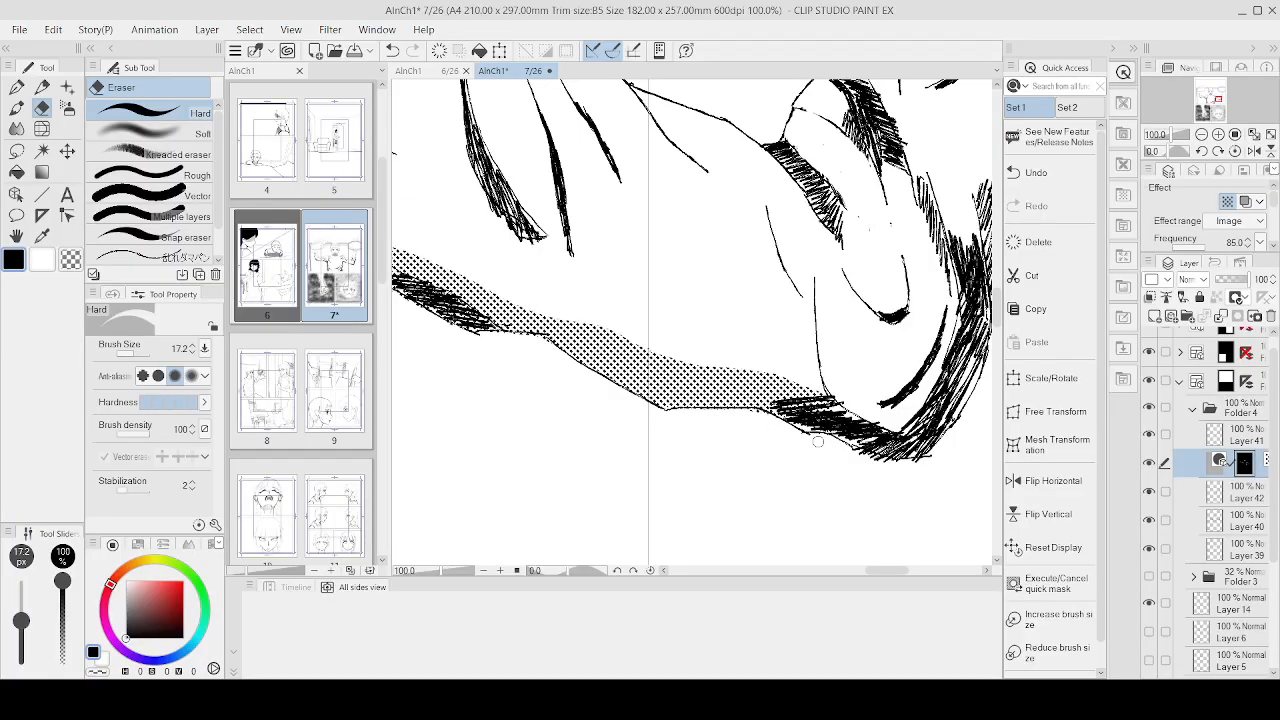
scroll(818, 441, "down", 1)
Step: Add tone with the G pen around the inner folds of the right-hand elbow, joining it to the sleeve's underside band
key("p")
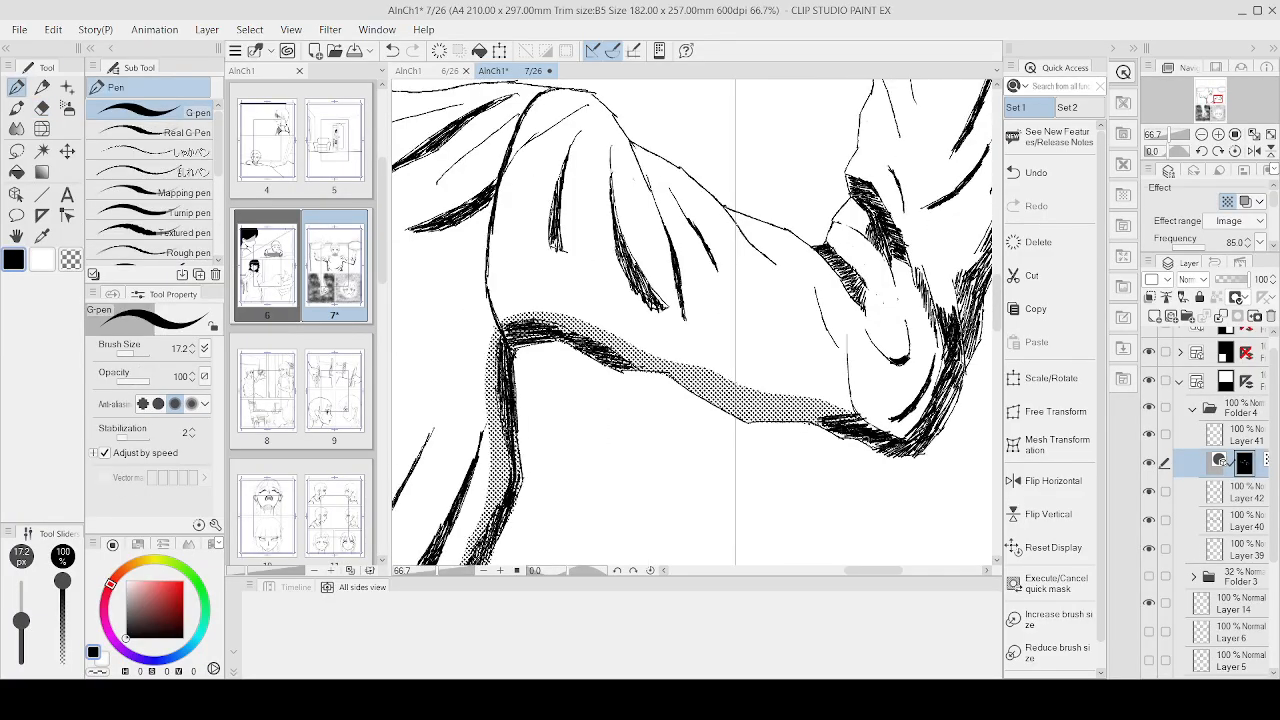
mouse_move(861, 439)
left_mouse_down()
mouse_move(896, 446)
mouse_move(945, 402)
mouse_move(932, 438)
mouse_move(860, 428)
left_mouse_up()
mouse_move(932, 392)
left_mouse_down()
mouse_move(908, 424)
mouse_move(914, 414)
left_mouse_up()
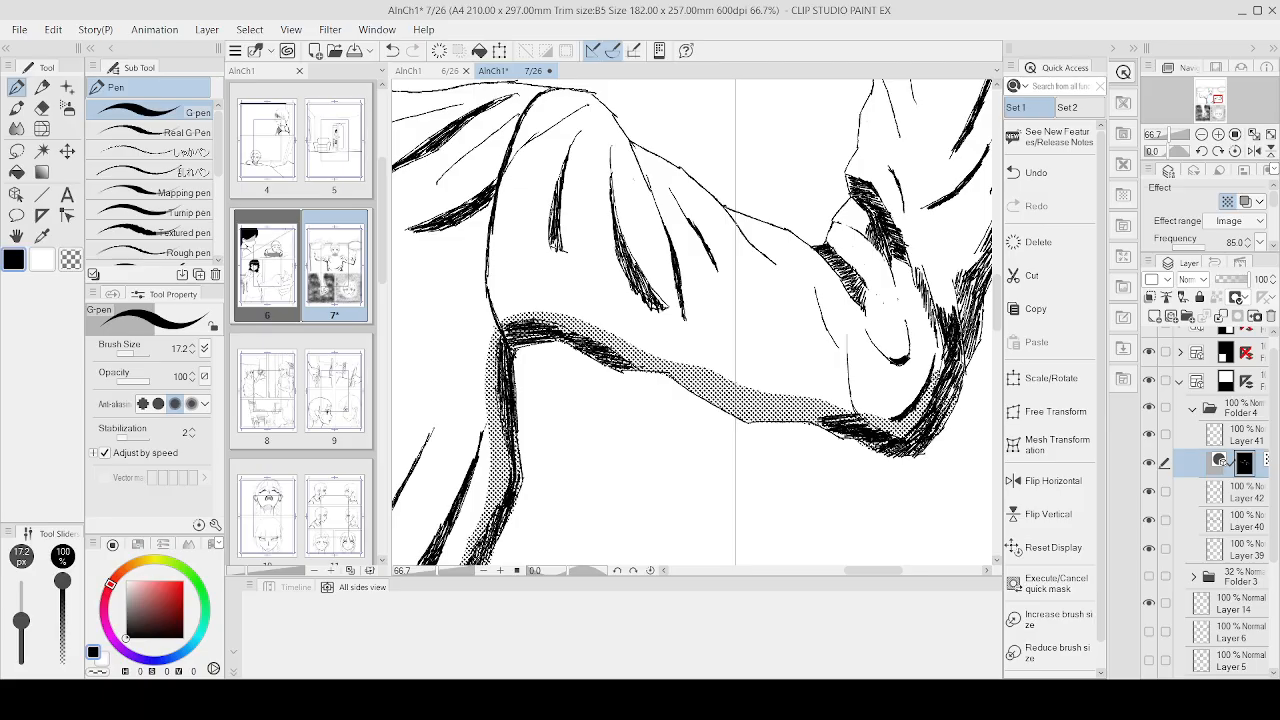
left_click_drag(946, 358, 932, 378)
left_click_drag(848, 392, 838, 404)
scroll(846, 378, "down", 3)
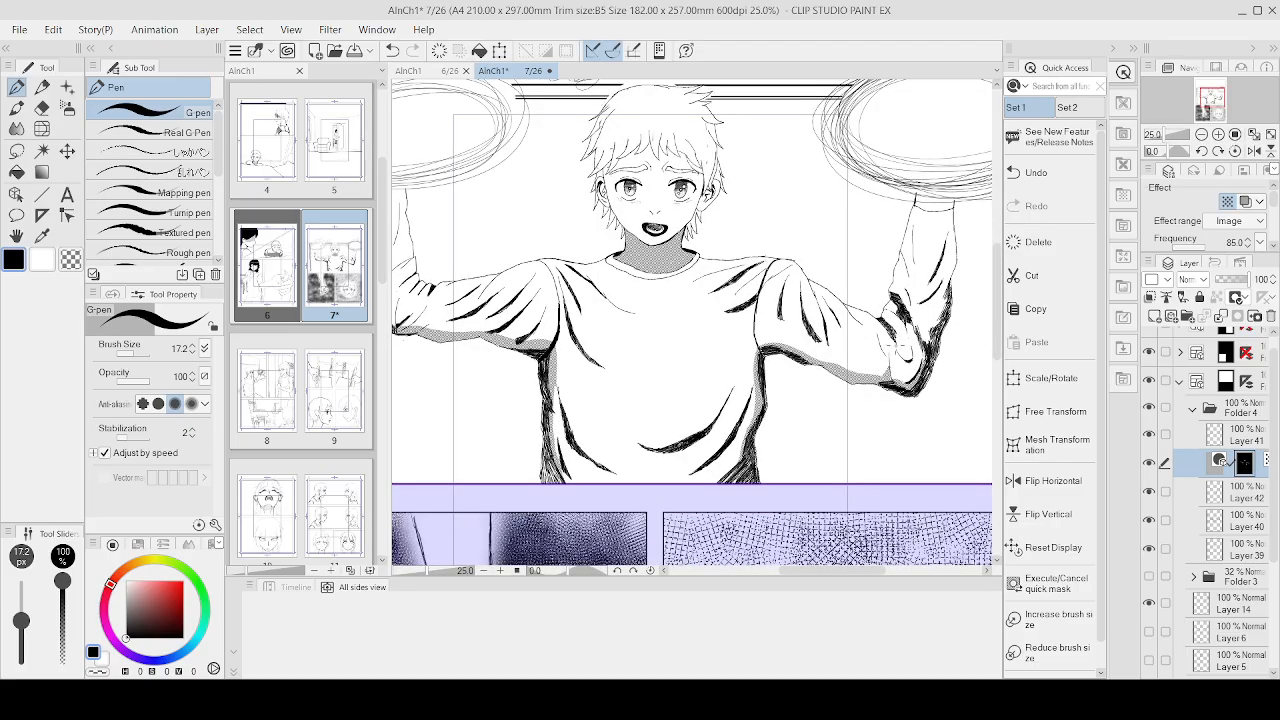
Step: Widen the tone at the right-hand armpit and along the upper part of that sleeve's underside
scroll(796, 329, "up", 4)
mouse_move(690, 340)
left_mouse_down()
mouse_move(686, 370)
mouse_move(804, 394)
left_mouse_up()
left_click_drag(669, 338, 668, 402)
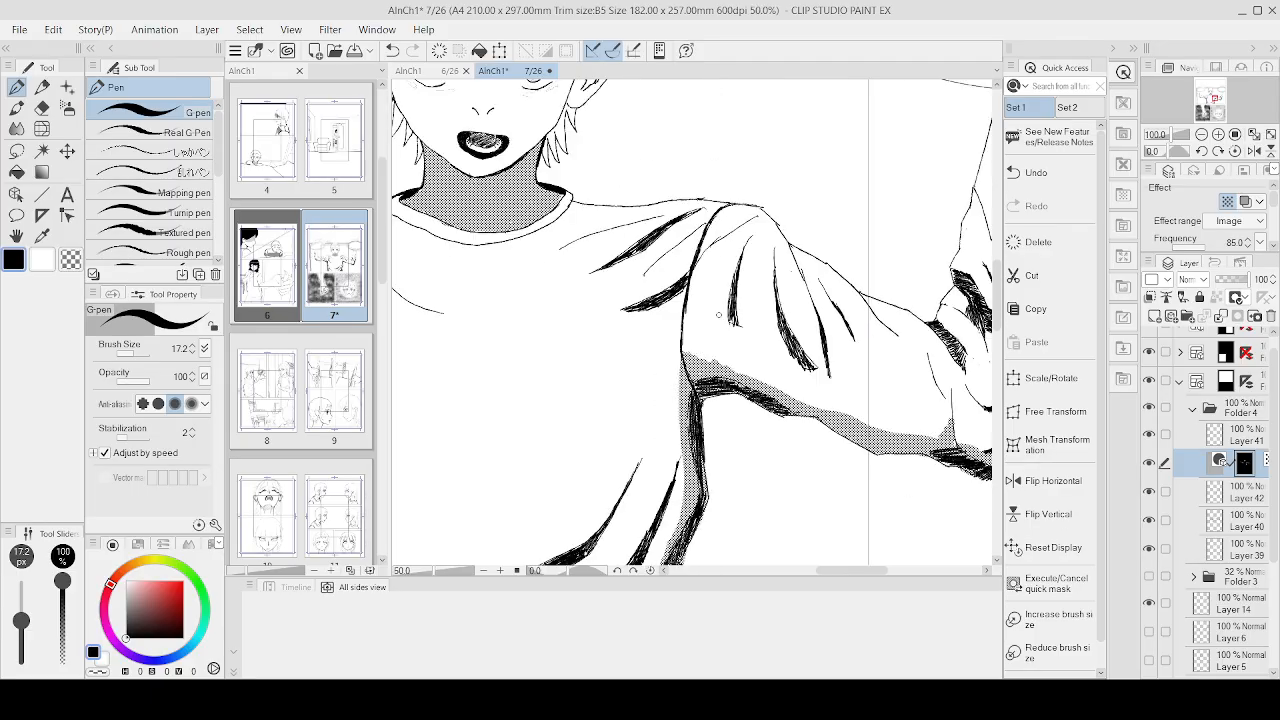
scroll(690, 370, "down", 2)
scroll(768, 372, "up", 1)
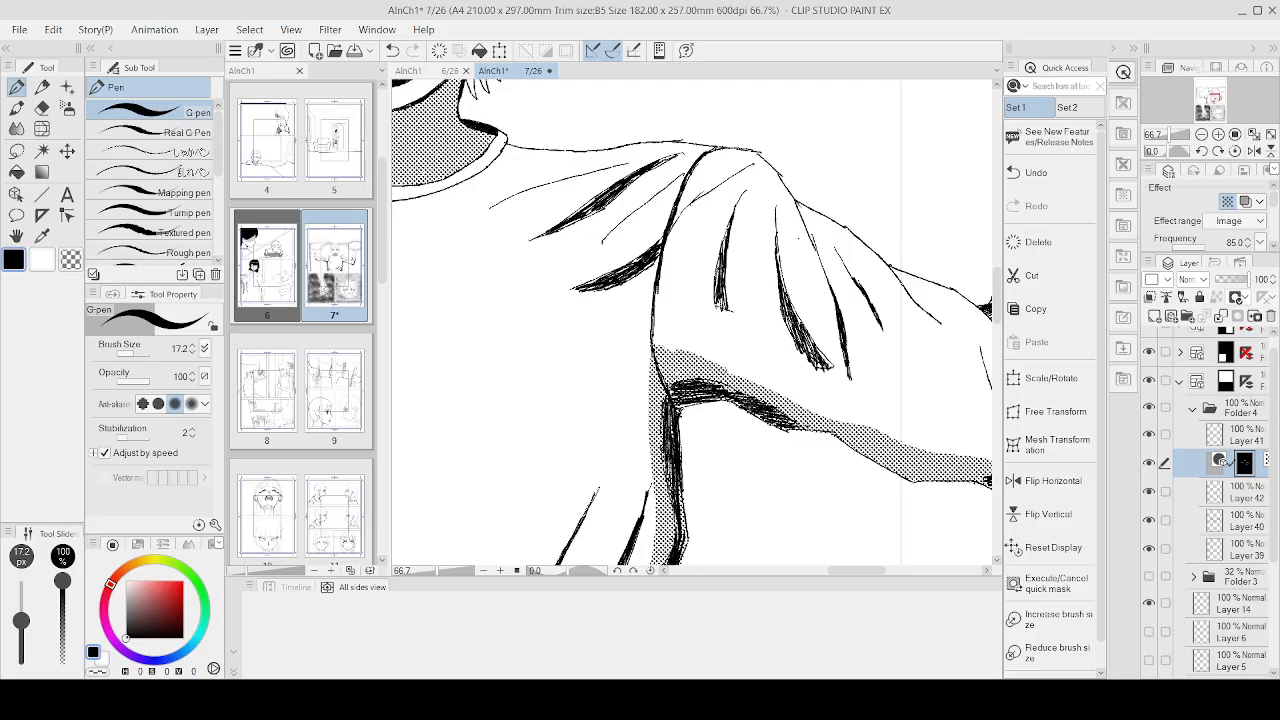
left_click_drag(762, 390, 826, 416)
scroll(893, 404, "down", 3)
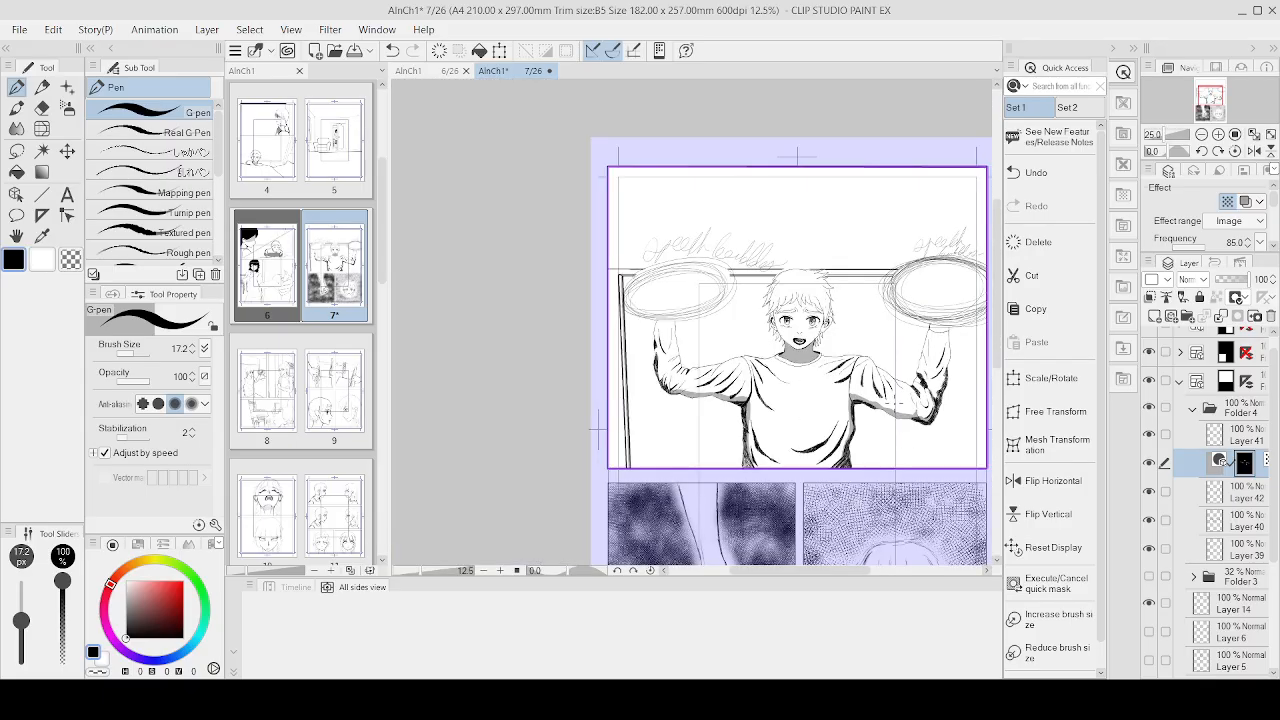
Step: Add tone along the outer folds of the right-hand forearm down to the elbow
scroll(949, 383, "up", 3)
left_click_drag(936, 365, 890, 455)
mouse_move(928, 396)
left_mouse_down()
mouse_move(936, 356)
mouse_move(910, 420)
mouse_move(908, 492)
mouse_move(907, 400)
mouse_move(940, 332)
left_mouse_up()
scroll(961, 326, "down", 3)
scroll(960, 341, "down", 1)
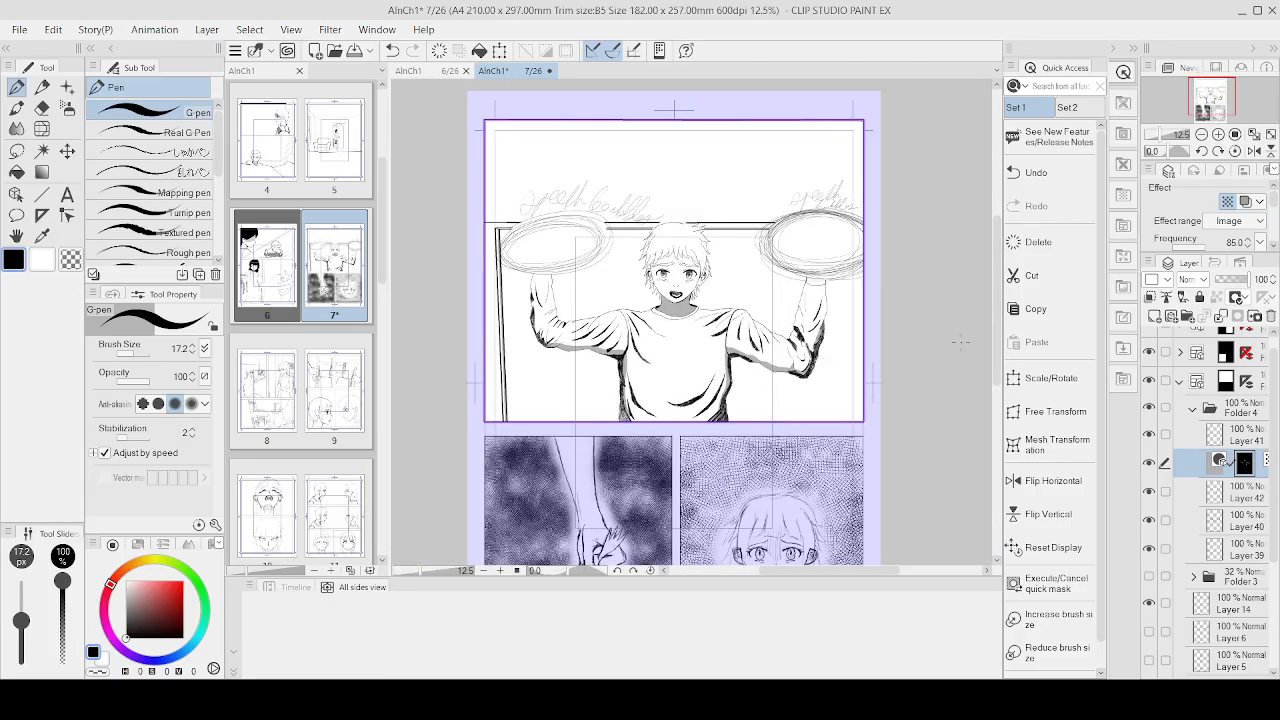
Step: Tone both ends of the shirt collar beside the neck, redoing the left-hand stroke
scroll(953, 347, "up", 2)
scroll(957, 350, "down", 2)
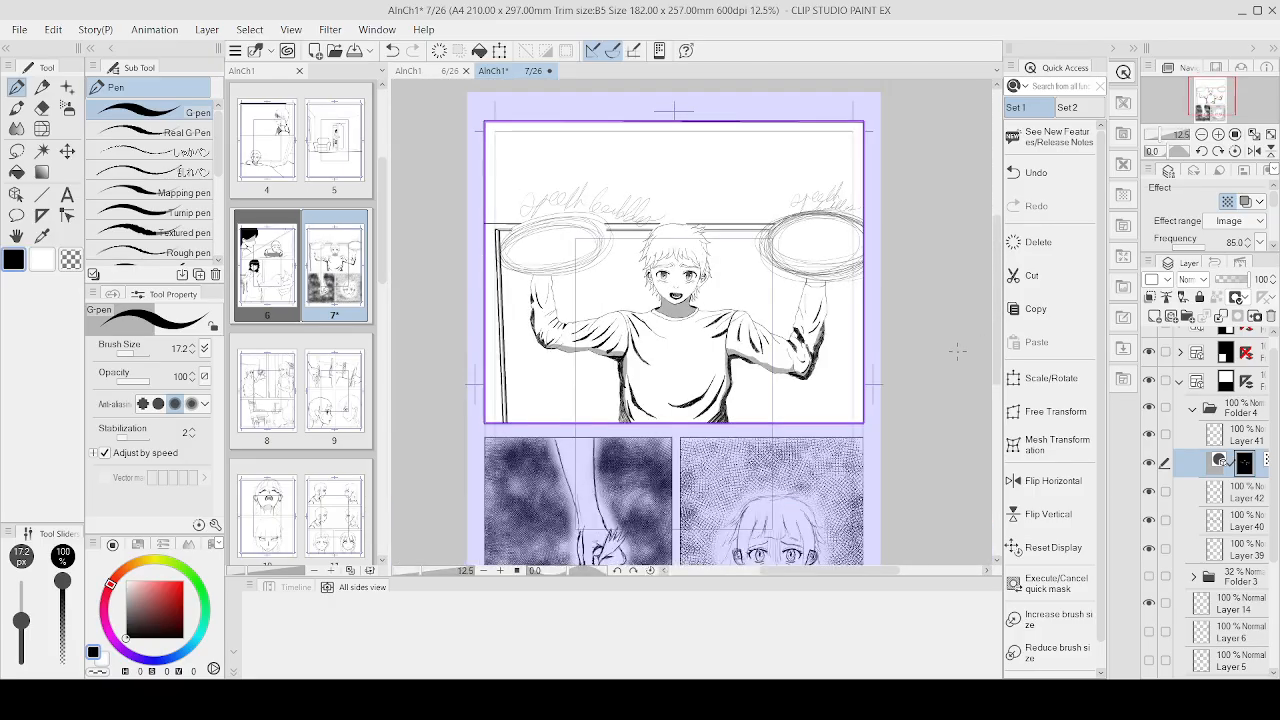
scroll(570, 288, "up", 6)
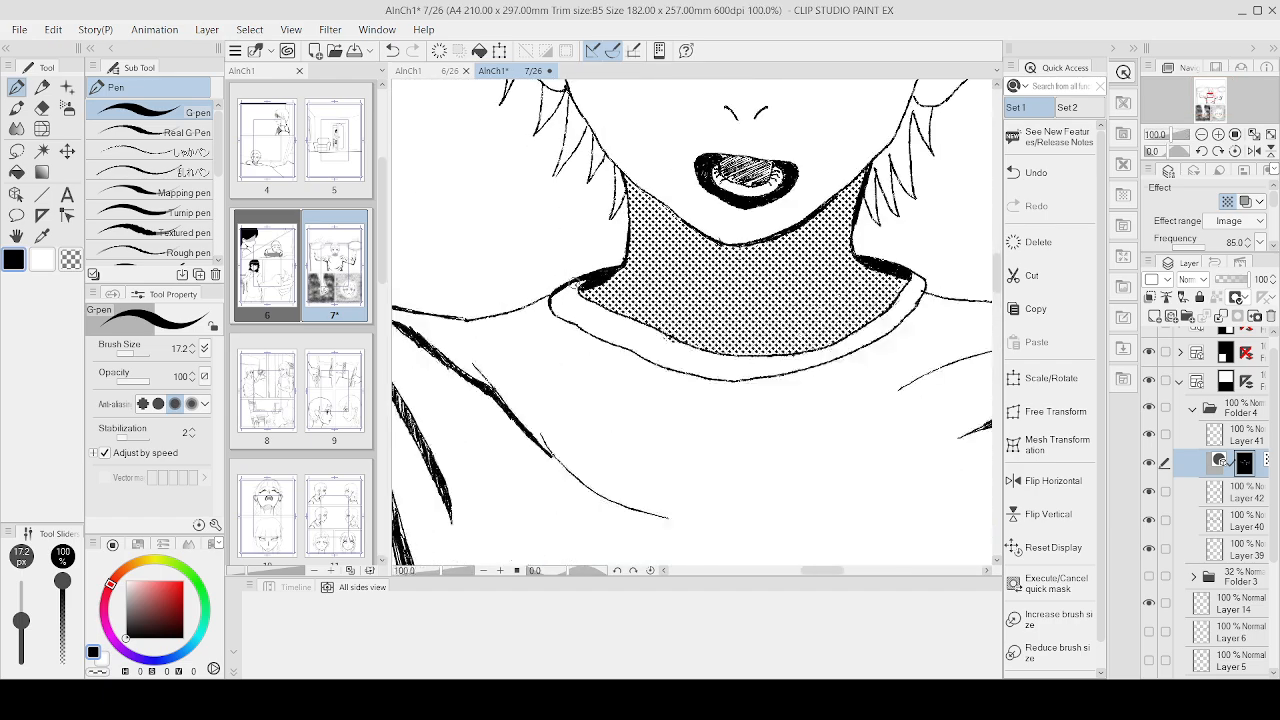
mouse_move(573, 289)
left_mouse_down()
mouse_move(558, 302)
mouse_move(597, 316)
mouse_move(558, 306)
mouse_move(600, 310)
left_mouse_up()
key("ctrl+z")
mouse_move(904, 280)
left_mouse_down()
mouse_move(910, 300)
mouse_move(918, 290)
mouse_move(889, 318)
mouse_move(919, 292)
left_mouse_up()
scroll(974, 249, "down", 3)
scroll(982, 255, "down", 2)
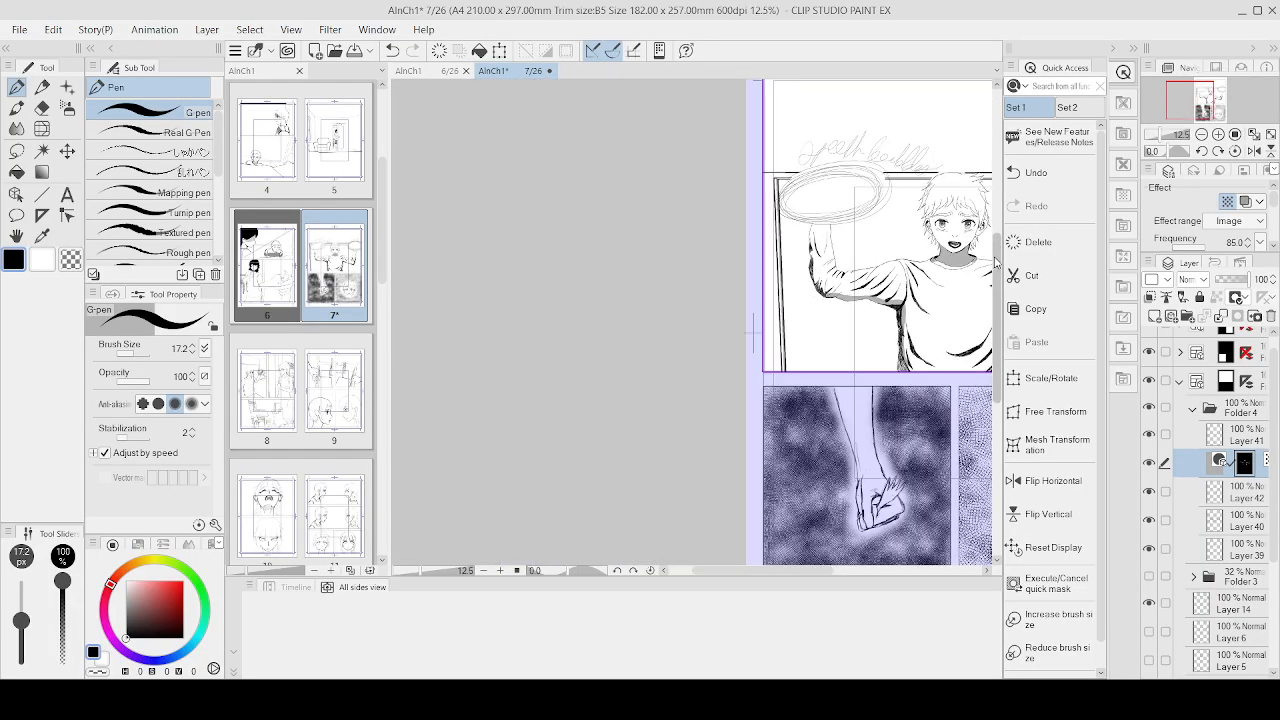
Step: Add tone on the left-hand collar end and on the right-hand shoulder just outside and below the collar
scroll(700, 322, "up", 2)
scroll(763, 299, "down", 4)
scroll(885, 271, "up", 4)
scroll(872, 270, "up", 4)
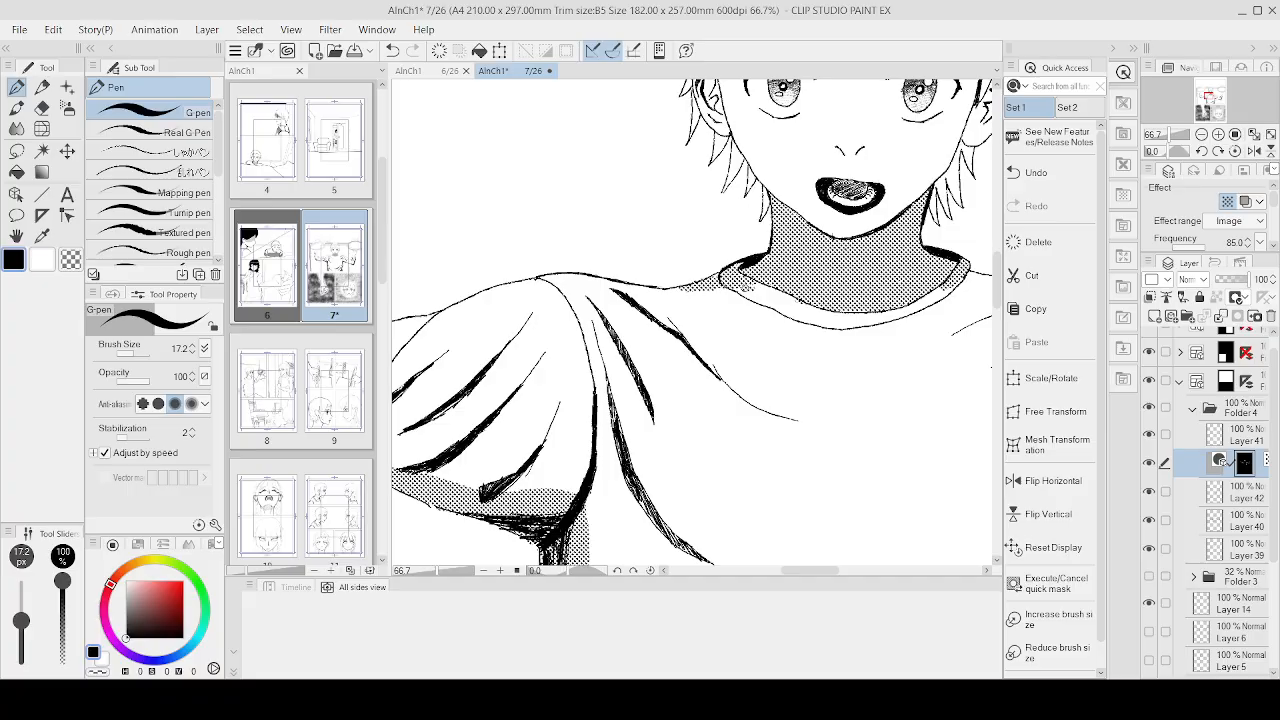
left_click_drag(730, 290, 757, 289)
left_click_drag(962, 276, 982, 276)
scroll(970, 280, "down", 2)
scroll(954, 306, "up", 4)
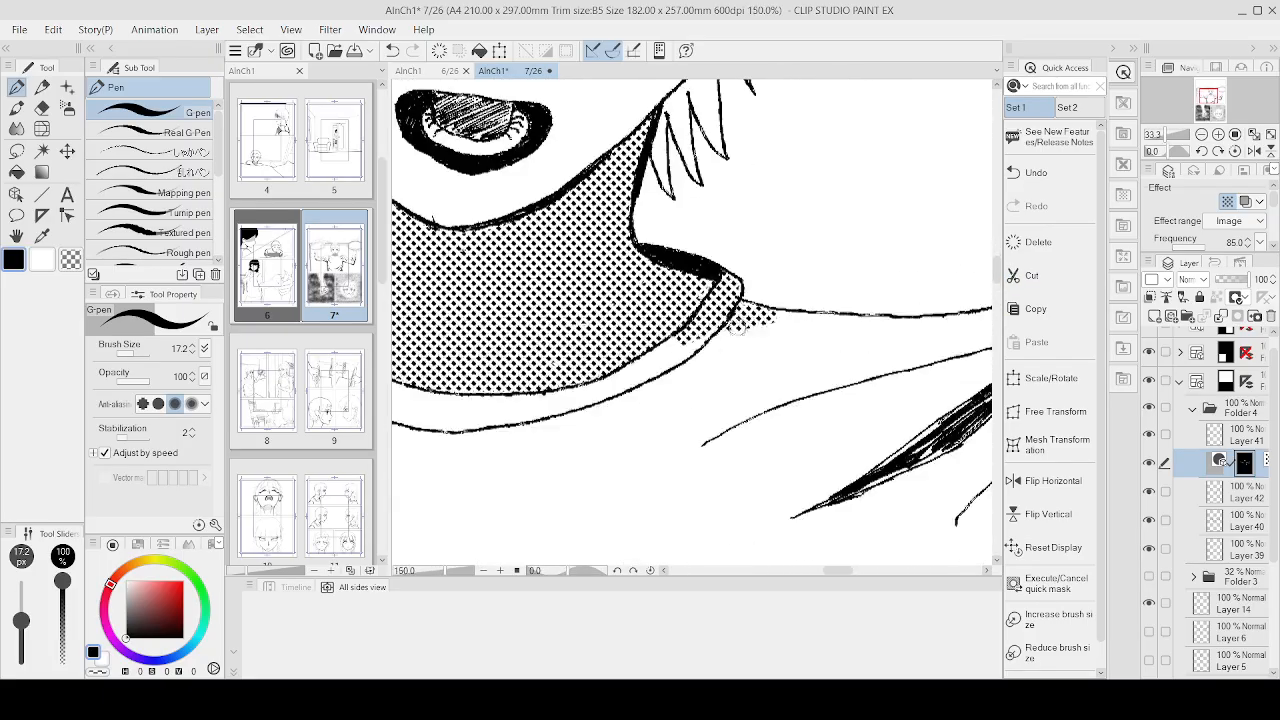
mouse_move(737, 328)
left_mouse_down()
mouse_move(826, 322)
mouse_move(683, 340)
mouse_move(835, 319)
mouse_move(673, 346)
left_mouse_up()
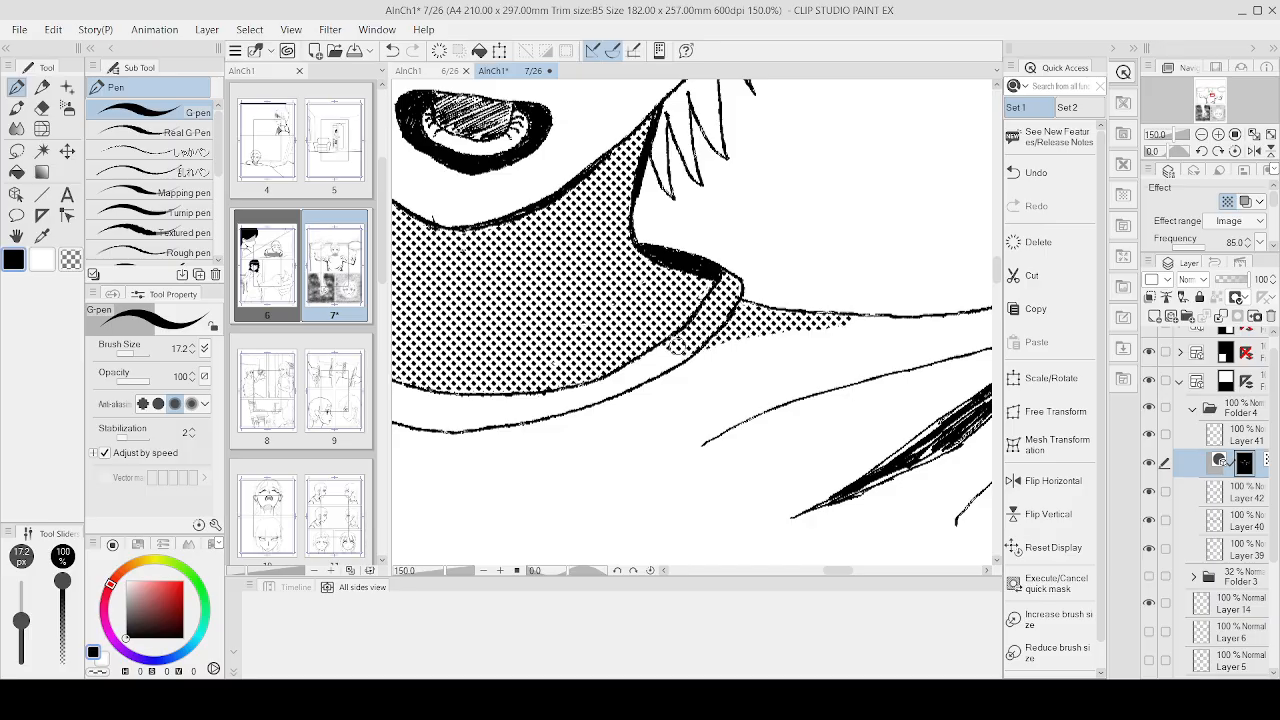
scroll(870, 316, "down", 10)
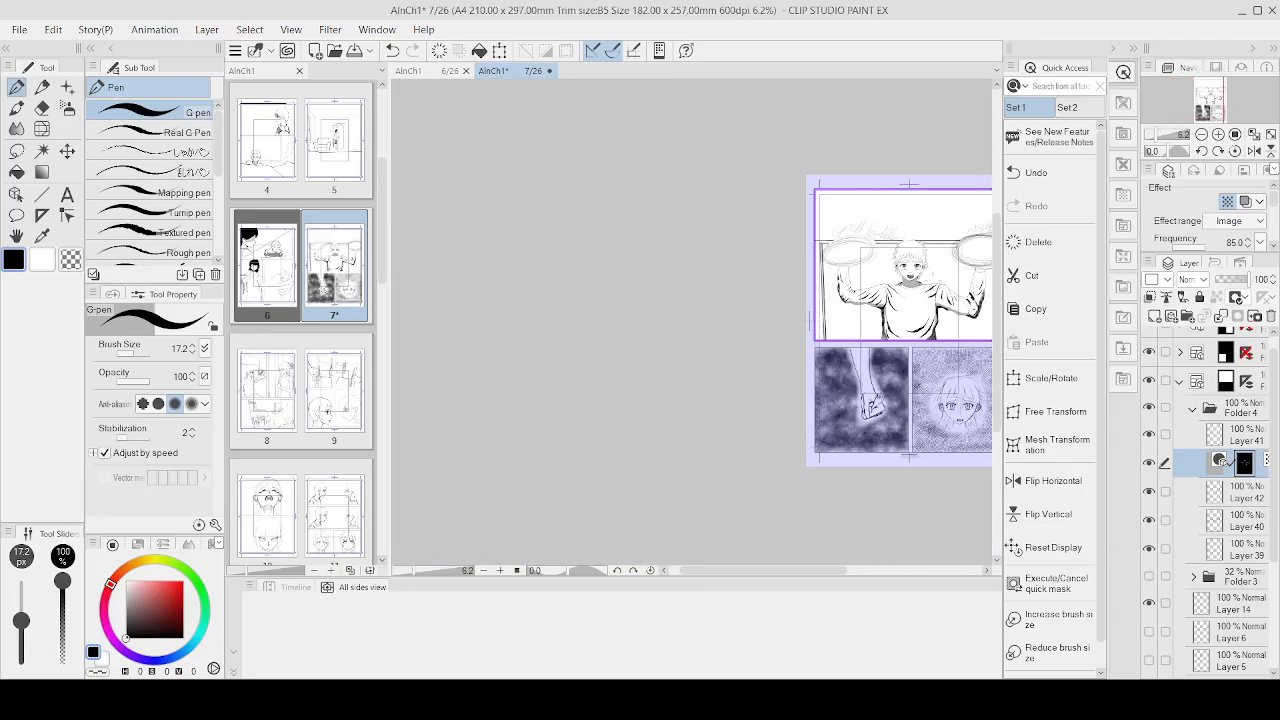
Step: Tone the underside of the curved fold at the shirt's lower middle and the lower left-hand torso fold, redoing the first stroke
scroll(917, 329, "up", 5)
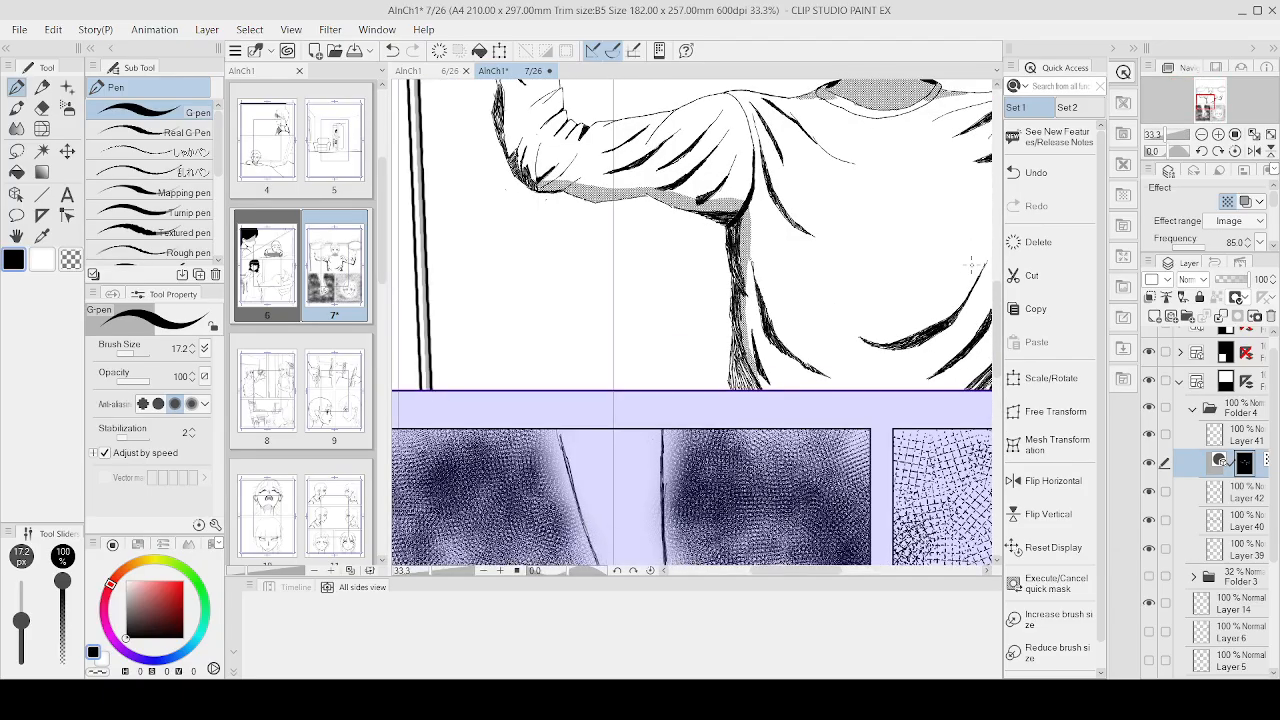
left_click_drag(945, 340, 878, 355)
key("ctrl+z")
scroll(847, 314, "down", 4)
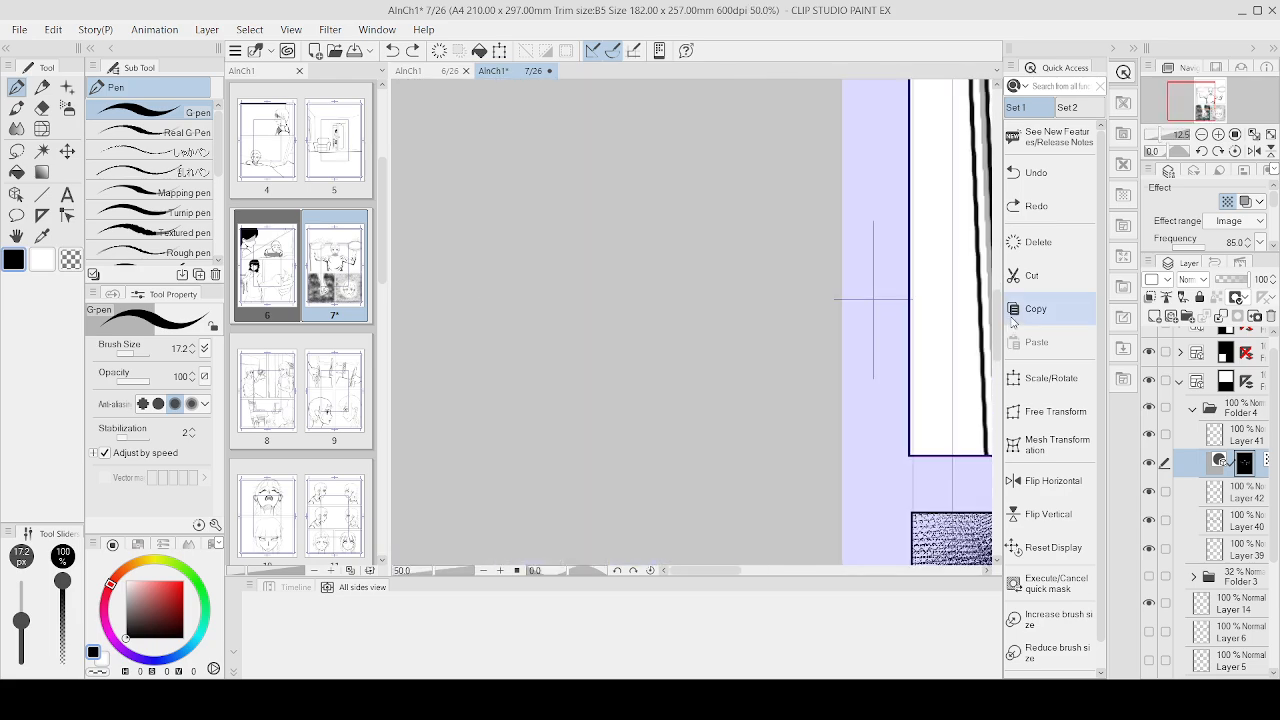
scroll(847, 314, "up", 1)
scroll(847, 314, "up", 4)
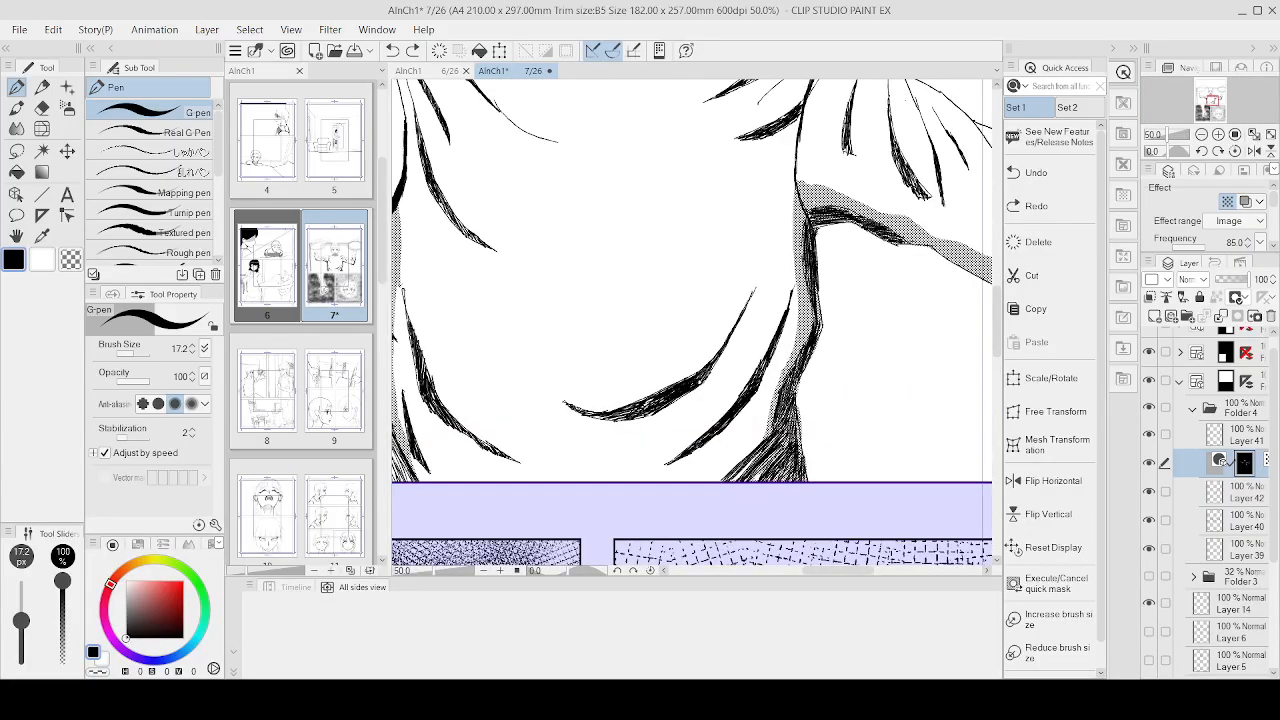
mouse_move(565, 405)
left_mouse_down()
mouse_move(604, 421)
mouse_move(658, 418)
mouse_move(724, 350)
left_mouse_up()
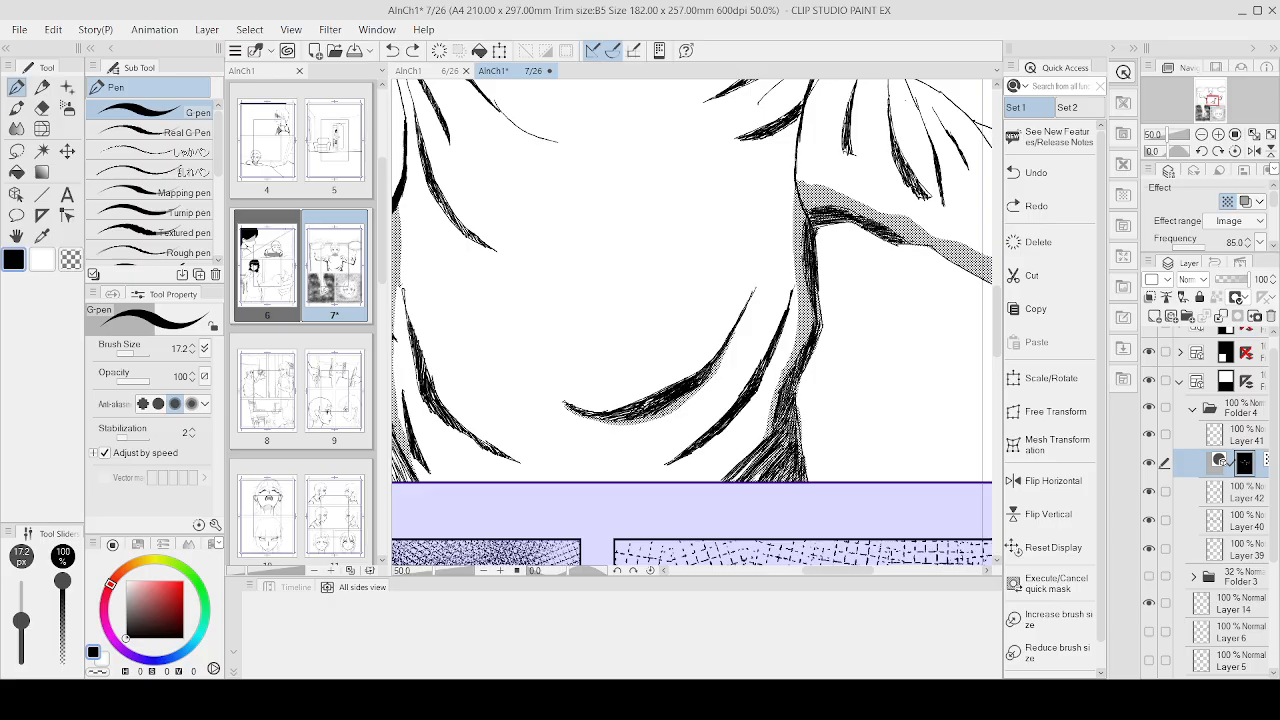
mouse_move(705, 389)
left_mouse_down()
mouse_move(731, 348)
mouse_move(588, 424)
left_mouse_up()
left_click_drag(717, 365, 725, 353)
mouse_move(413, 361)
left_mouse_down()
mouse_move(428, 412)
mouse_move(488, 456)
mouse_move(450, 430)
left_mouse_up()
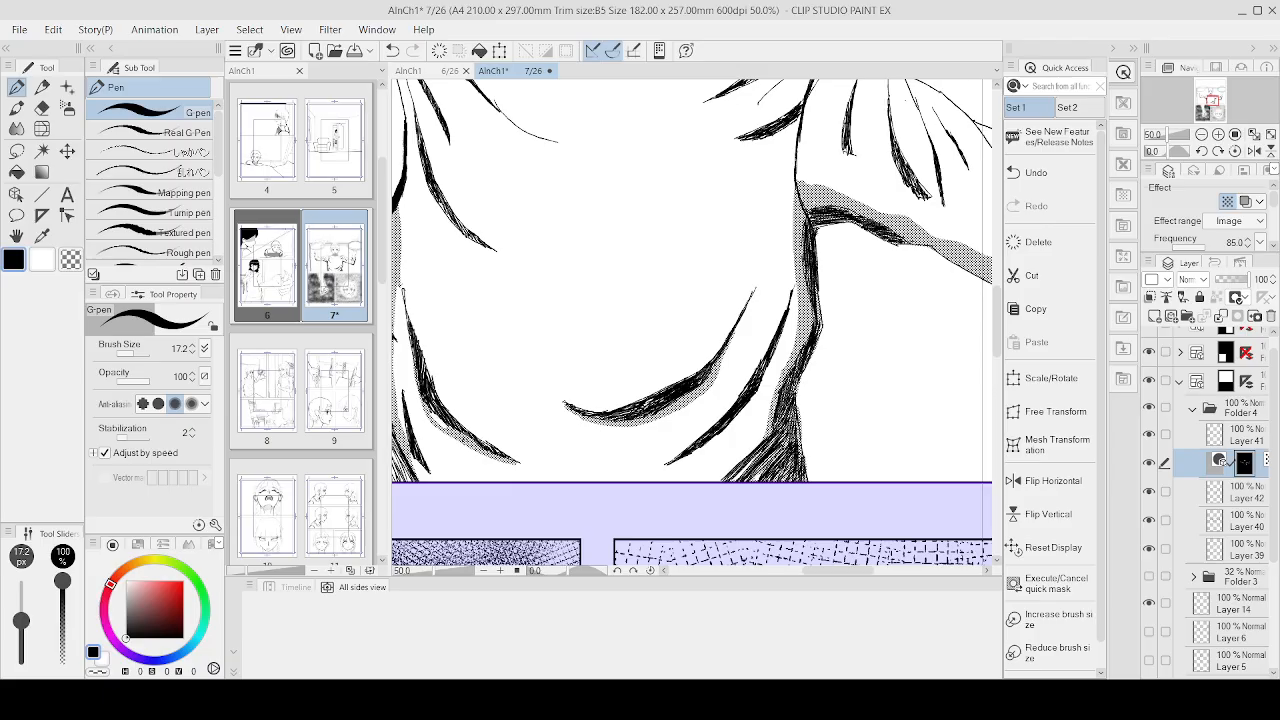
key("ctrl+minus")
key("ctrl+minus")
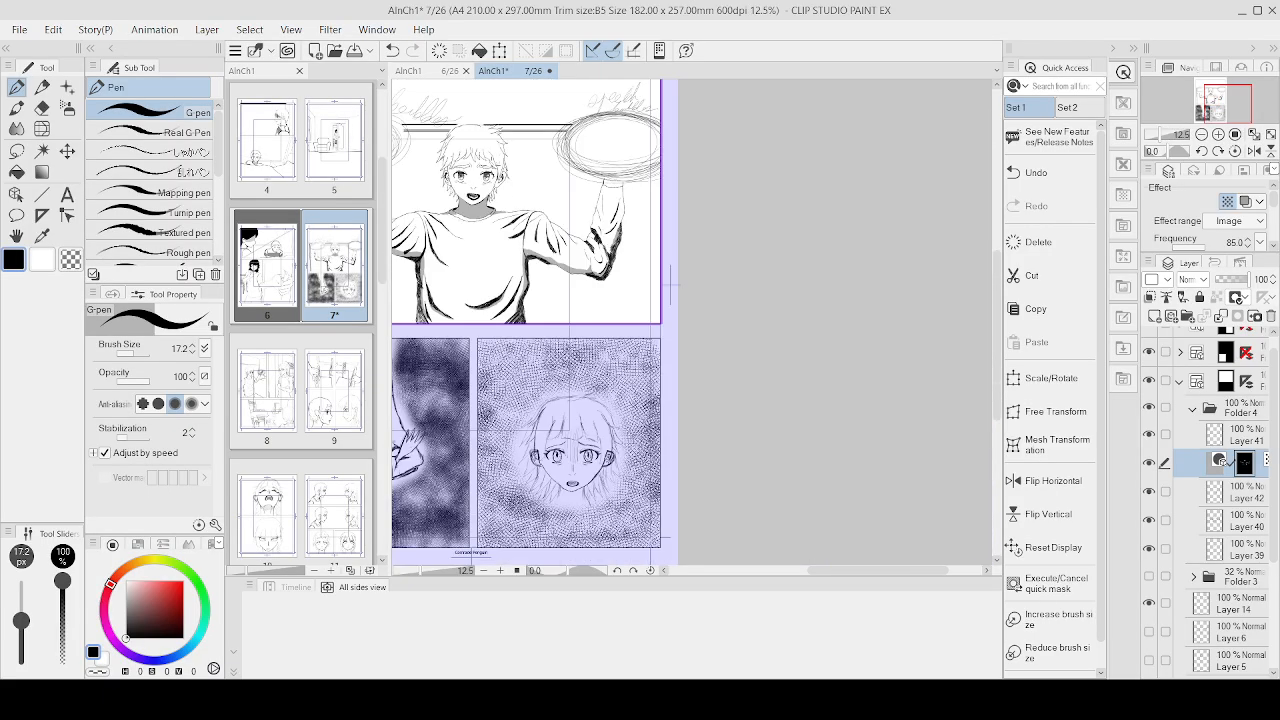
Step: Fill in tone down the shirt's left-hand side, between the side hatching and the fold, to the panel's lower border
key("ctrl+plus")
key("ctrl+plus")
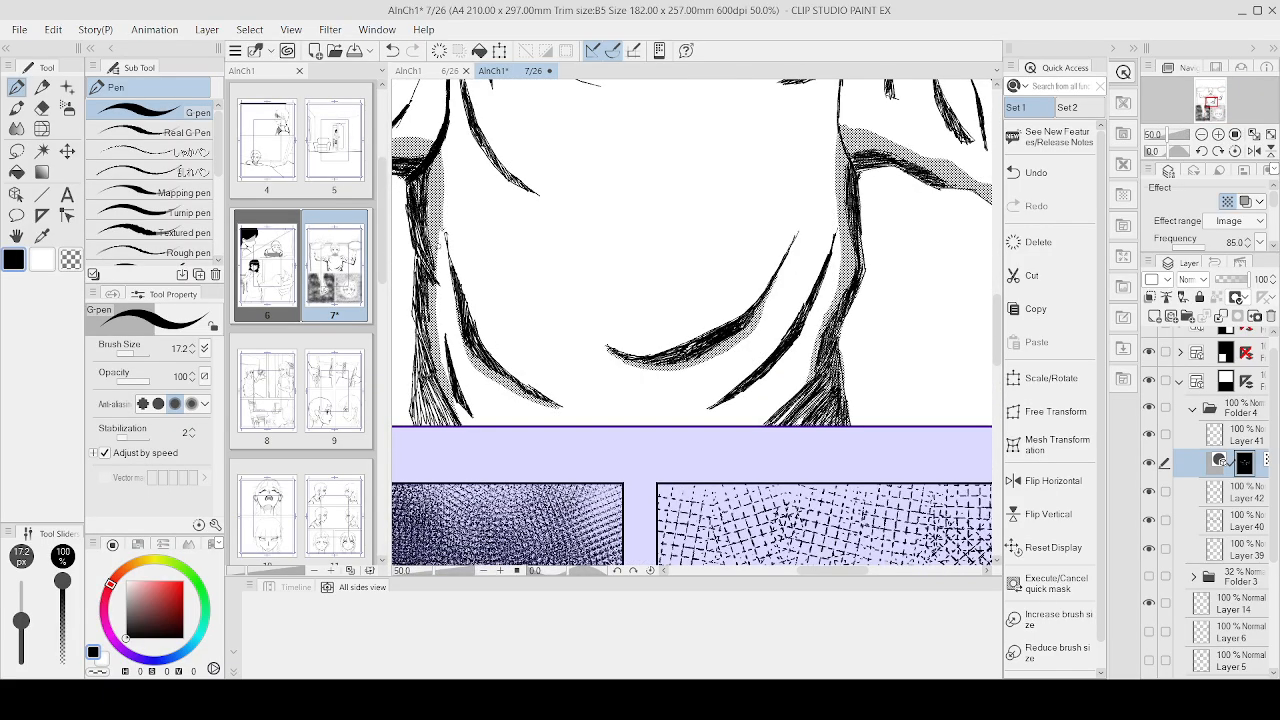
left_click_drag(436, 266, 436, 316)
left_click_drag(446, 376, 439, 316)
left_click_drag(450, 398, 472, 428)
mouse_move(430, 378)
left_mouse_down()
mouse_move(448, 424)
mouse_move(418, 426)
left_mouse_up()
left_click_drag(428, 350, 419, 234)
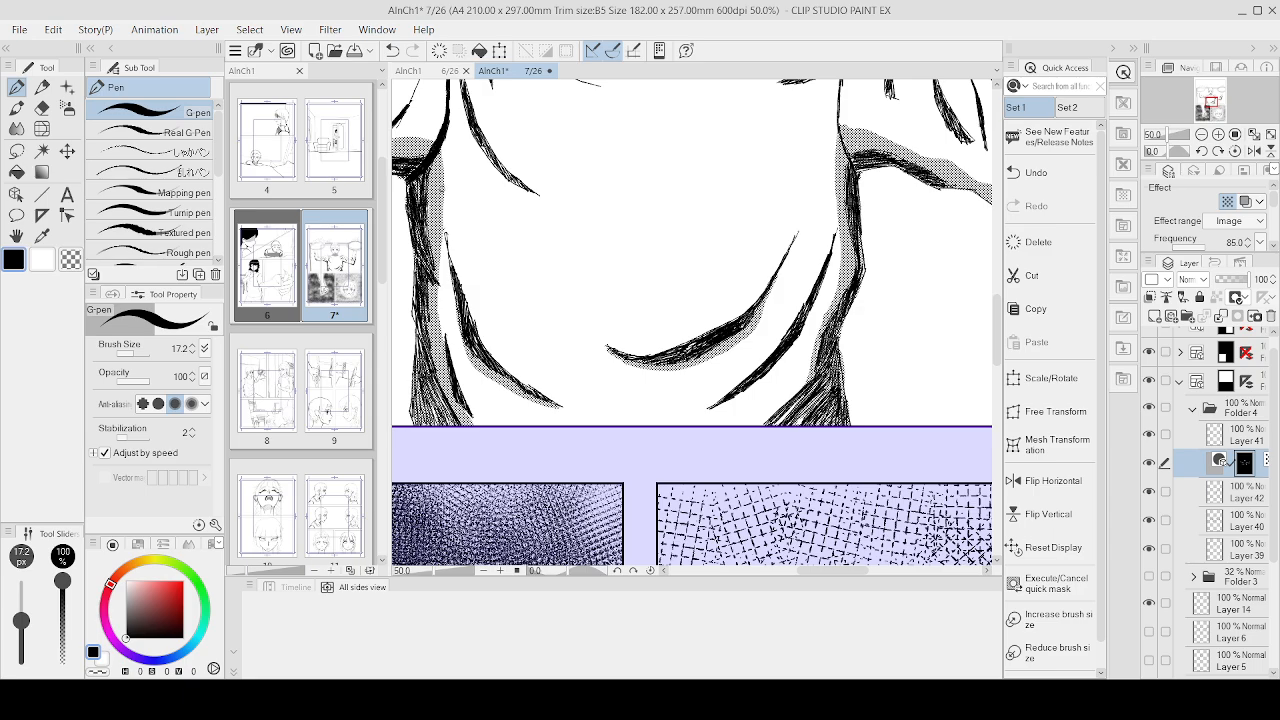
scroll(519, 142, "down", 9)
Step: Add a thin band of tone along the boy's jawline from the right-hand ear around to the left-hand ear
scroll(519, 142, "up", 7)
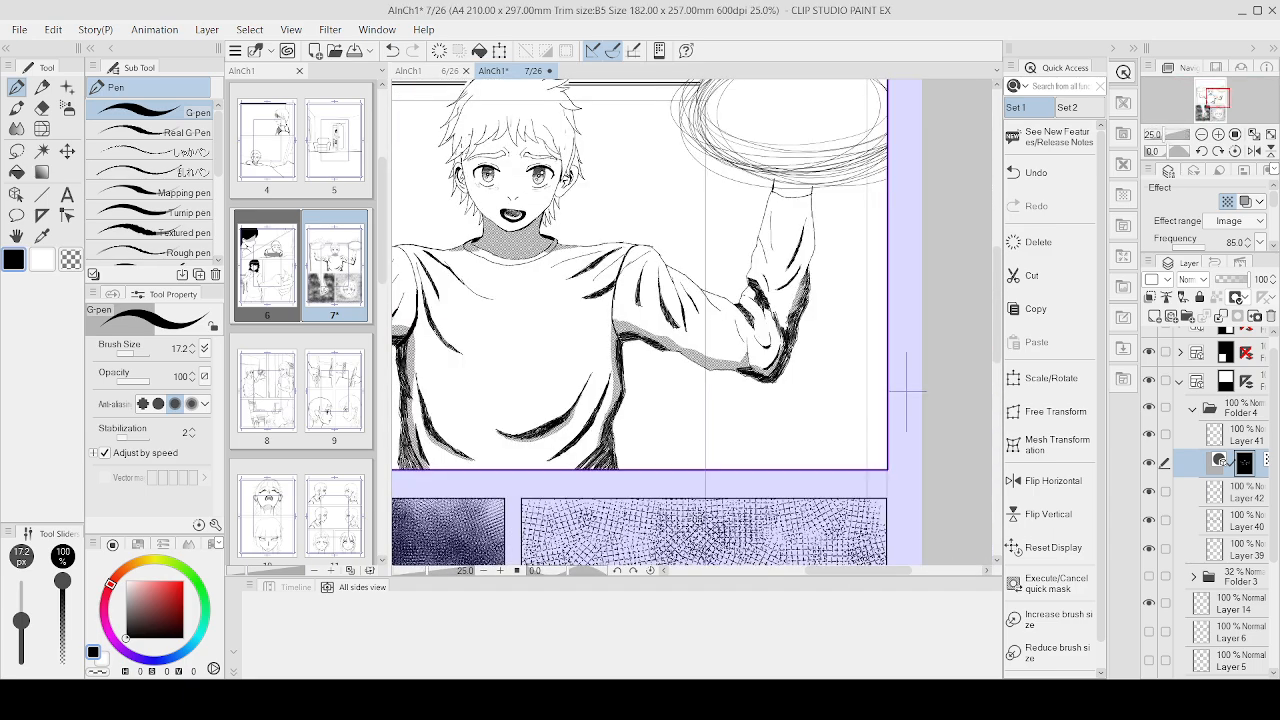
scroll(907, 395, "down", 5)
scroll(907, 395, "up", 6)
scroll(907, 395, "up", 3)
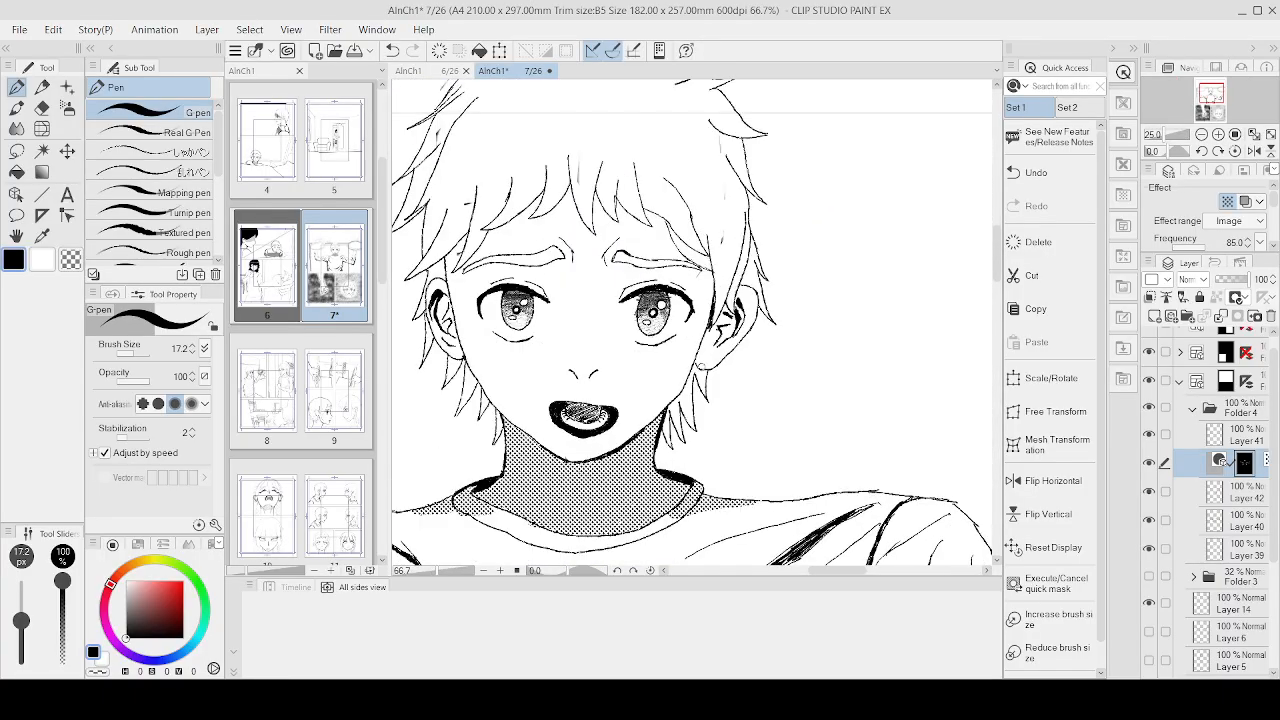
scroll(703, 361, "up", 2)
mouse_move(692, 356)
left_mouse_down()
mouse_move(656, 422)
mouse_move(566, 494)
mouse_move(500, 512)
mouse_move(482, 494)
left_mouse_up()
scroll(485, 455, "down", 2)
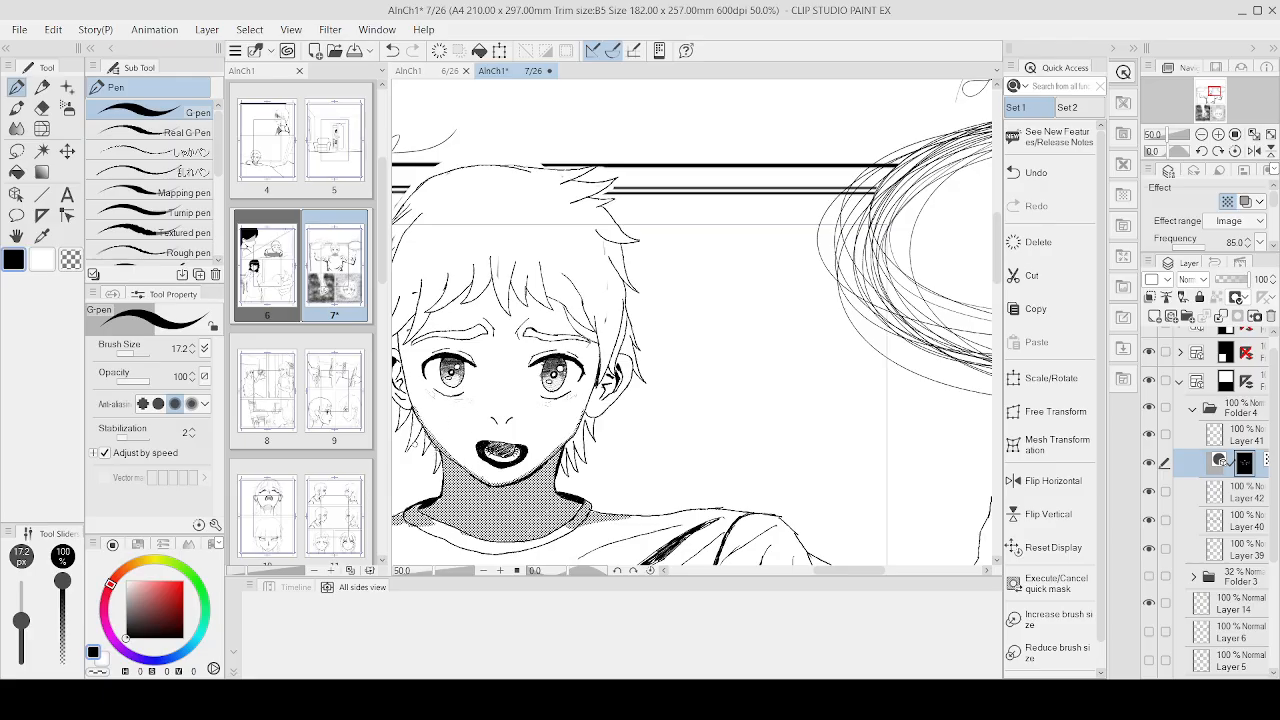
scroll(430, 450, "up", 4)
left_click(43, 107)
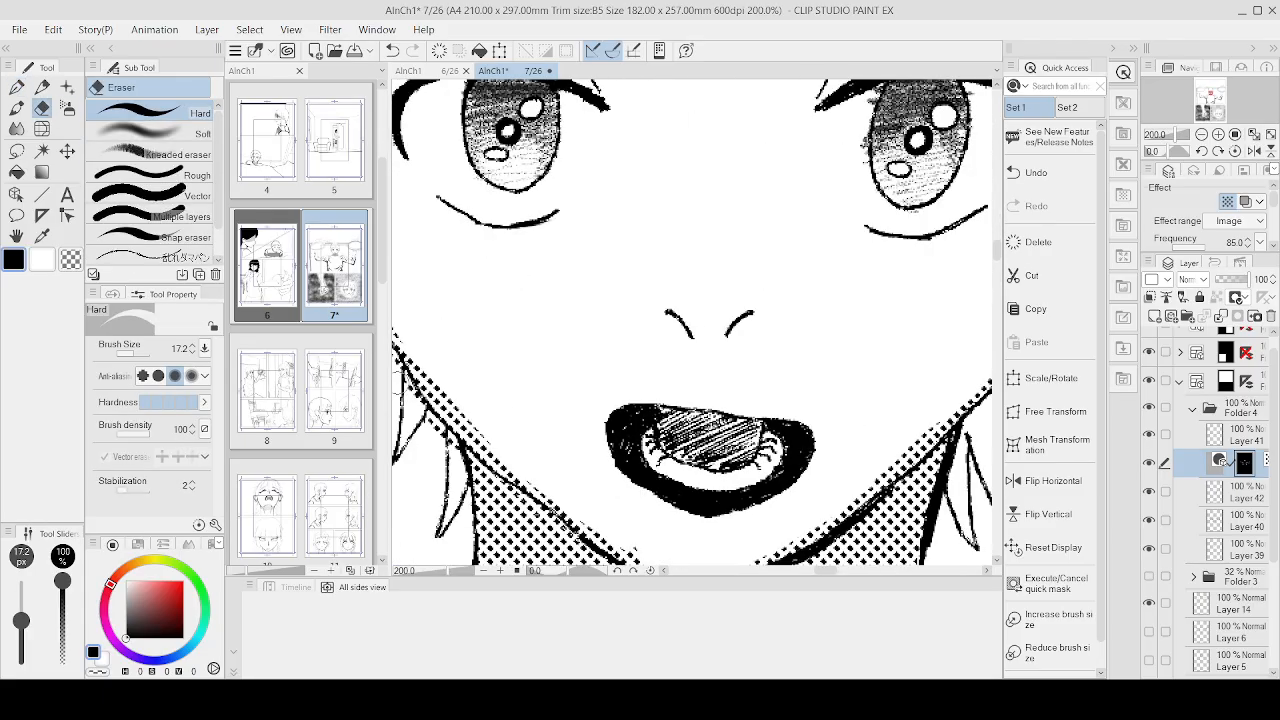
scroll(420, 400, "down", 4)
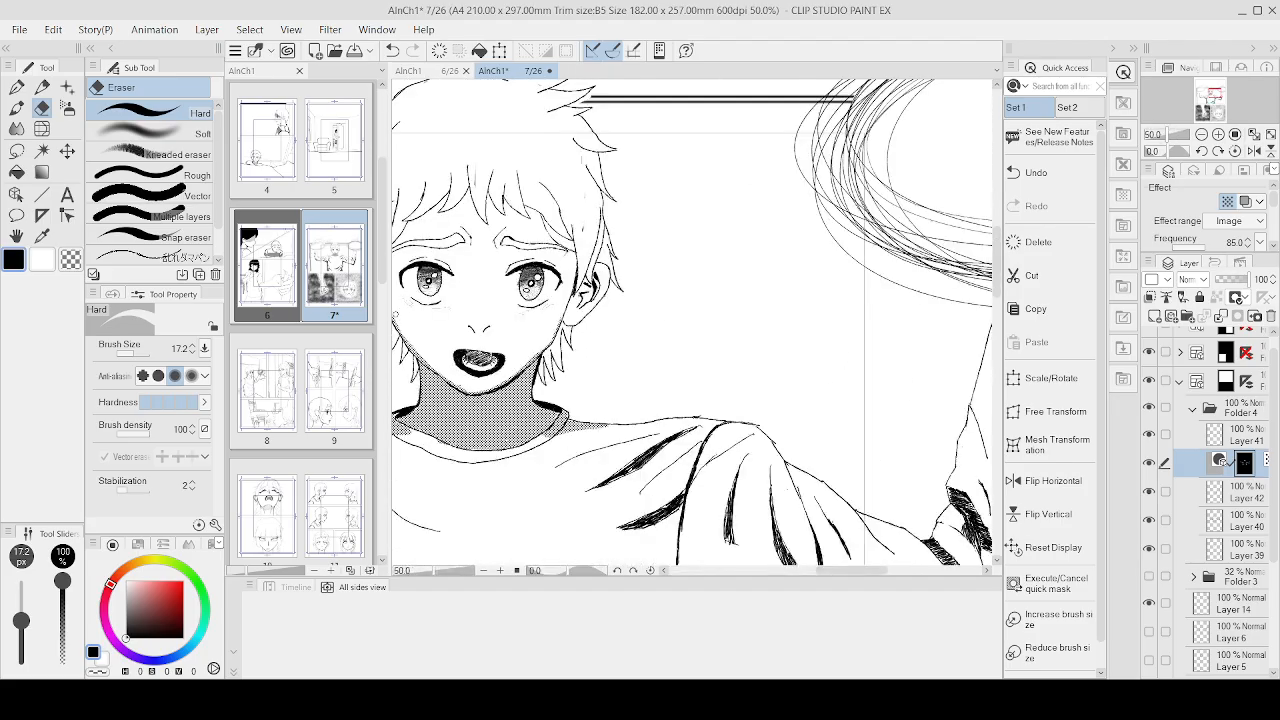
scroll(450, 330, "up", 4)
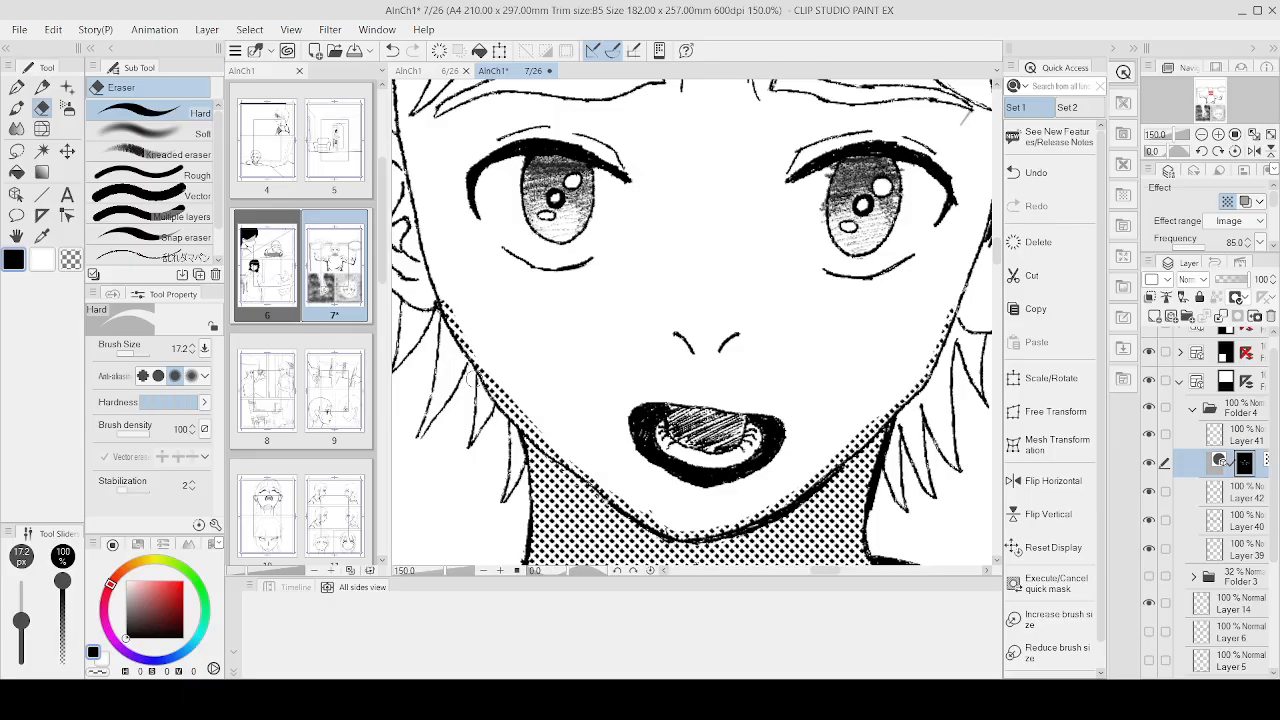
Step: Tone the insides and lobes of both ears with the G pen and touch up beside the left-hand ear
key("ctrl+minus")
left_click(16, 87)
key("ctrl+plus")
mouse_move(482, 228)
left_mouse_down()
mouse_move(490, 214)
mouse_move(525, 330)
mouse_move(476, 290)
mouse_move(482, 275)
mouse_move(520, 350)
mouse_move(530, 310)
left_mouse_up()
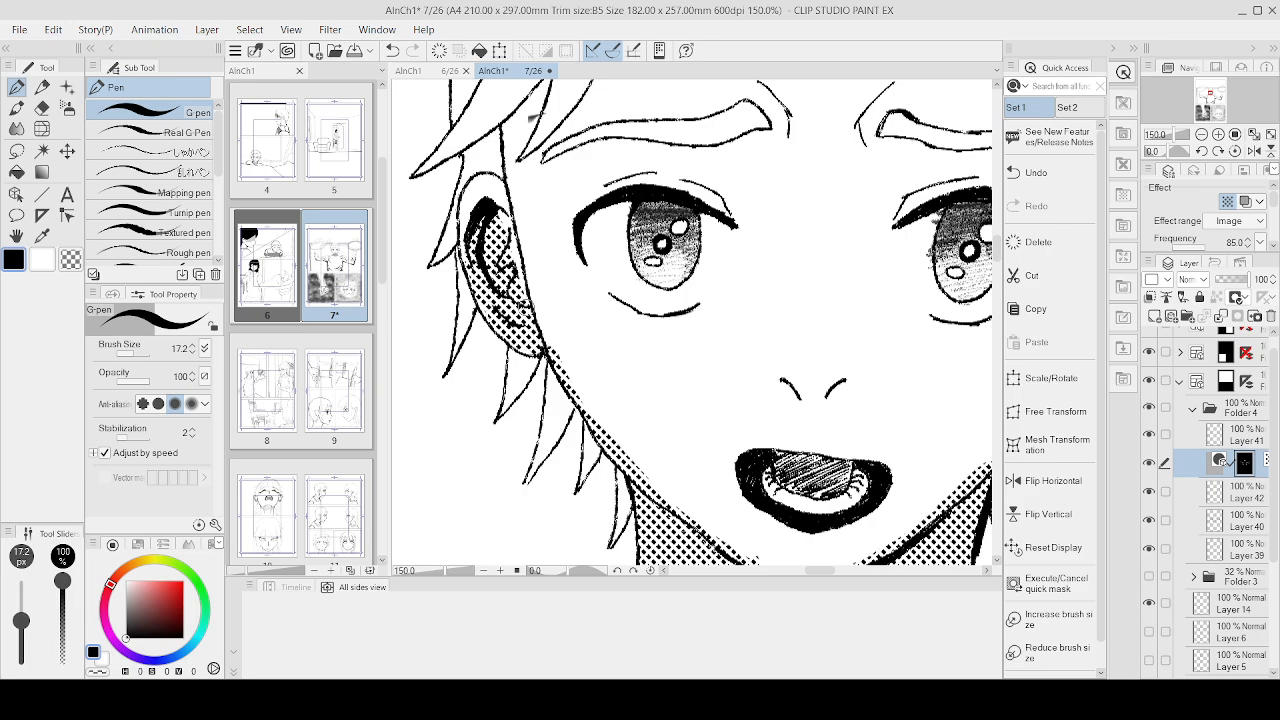
key("ctrl+minus")
key("ctrl+minus")
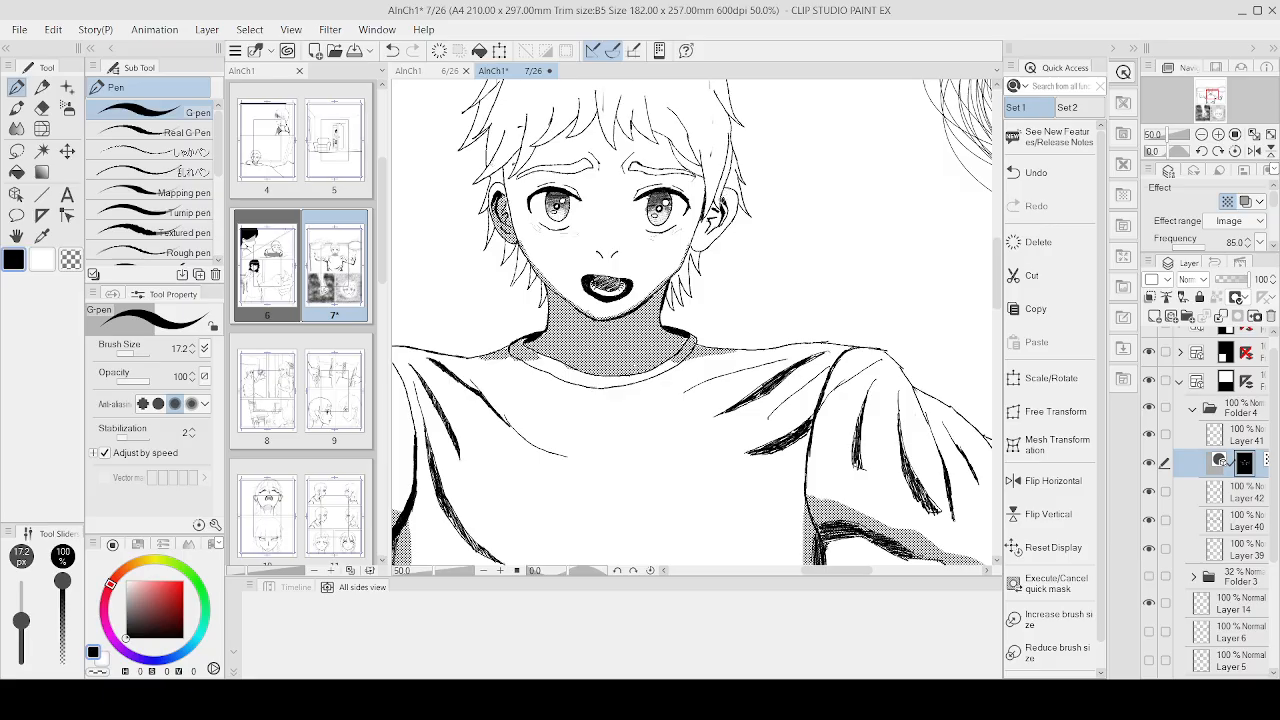
scroll(512, 218, "up", 3)
scroll(511, 174, "down", 2)
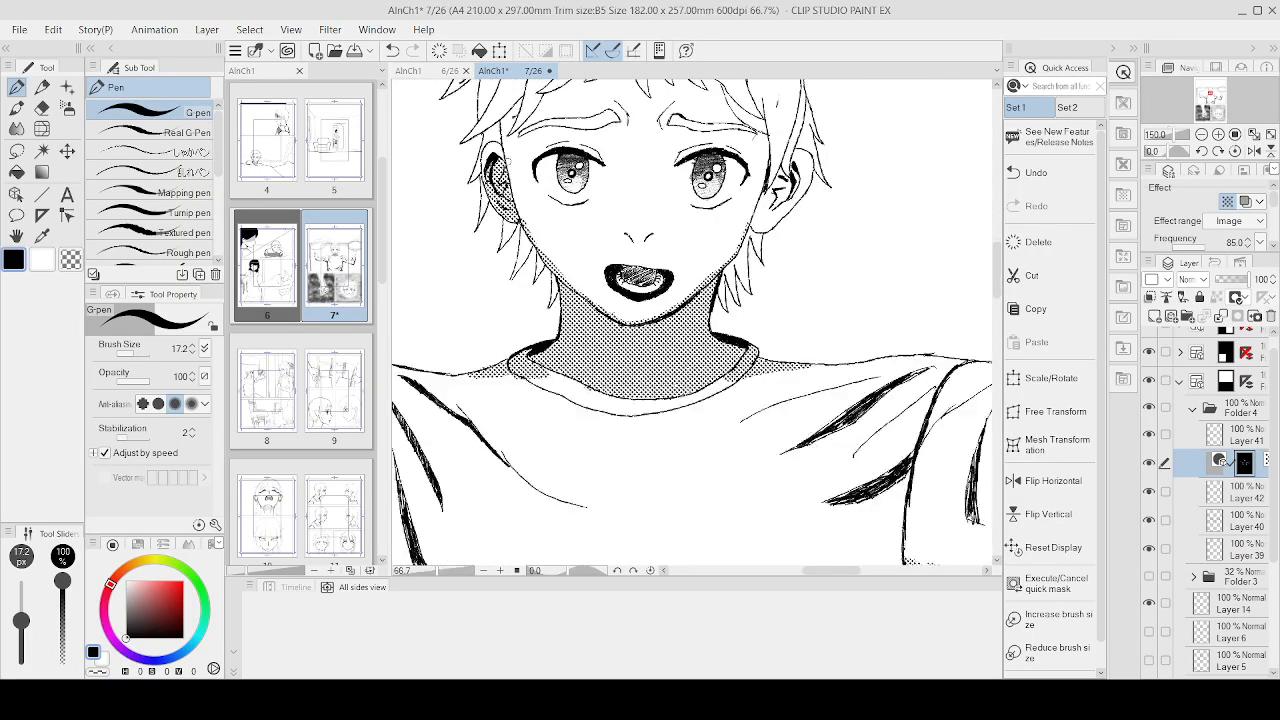
scroll(788, 172, "up", 2)
mouse_move(798, 164)
left_mouse_down()
mouse_move(823, 203)
mouse_move(781, 255)
mouse_move(744, 281)
mouse_move(745, 262)
mouse_move(723, 290)
mouse_move(800, 155)
mouse_move(707, 290)
mouse_move(713, 280)
mouse_move(720, 297)
mouse_move(763, 270)
mouse_move(745, 238)
left_mouse_up()
scroll(745, 282, "down", 2)
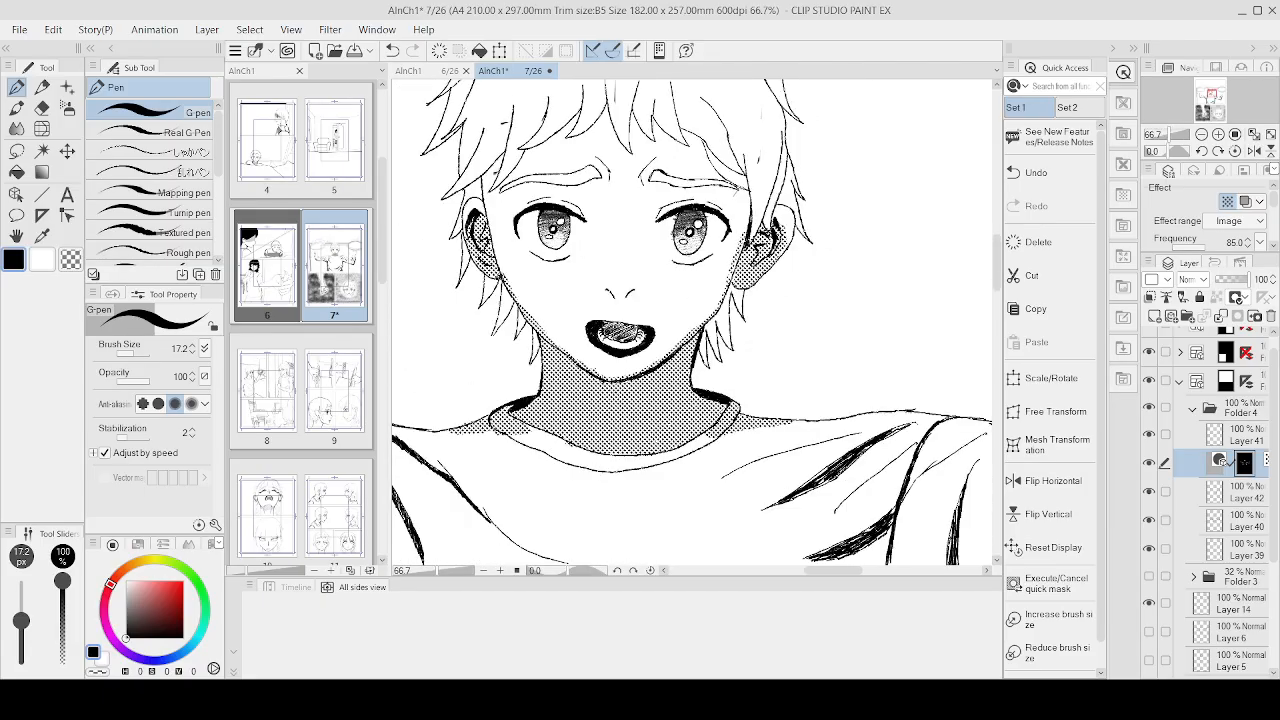
left_click_drag(499, 262, 486, 214)
Step: Tone the left-hand half of the forehead beneath the fringe and the skin between the left-hand temple locks
mouse_move(603, 126)
left_mouse_down()
mouse_move(616, 150)
mouse_move(571, 142)
left_mouse_up()
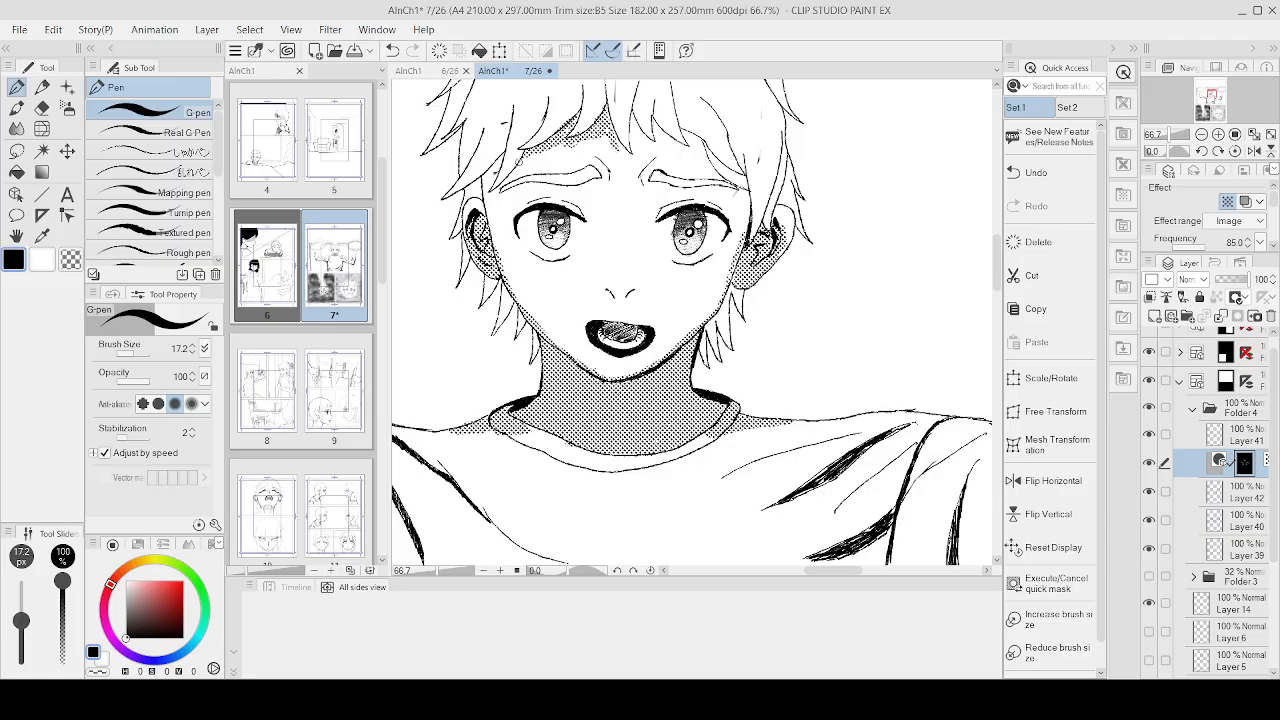
scroll(485, 165, "up", 1)
scroll(485, 165, "up", 1)
mouse_move(490, 165)
left_mouse_down()
mouse_move(470, 200)
mouse_move(490, 175)
mouse_move(480, 210)
mouse_move(486, 195)
left_mouse_up()
scroll(610, 110, "down", 3)
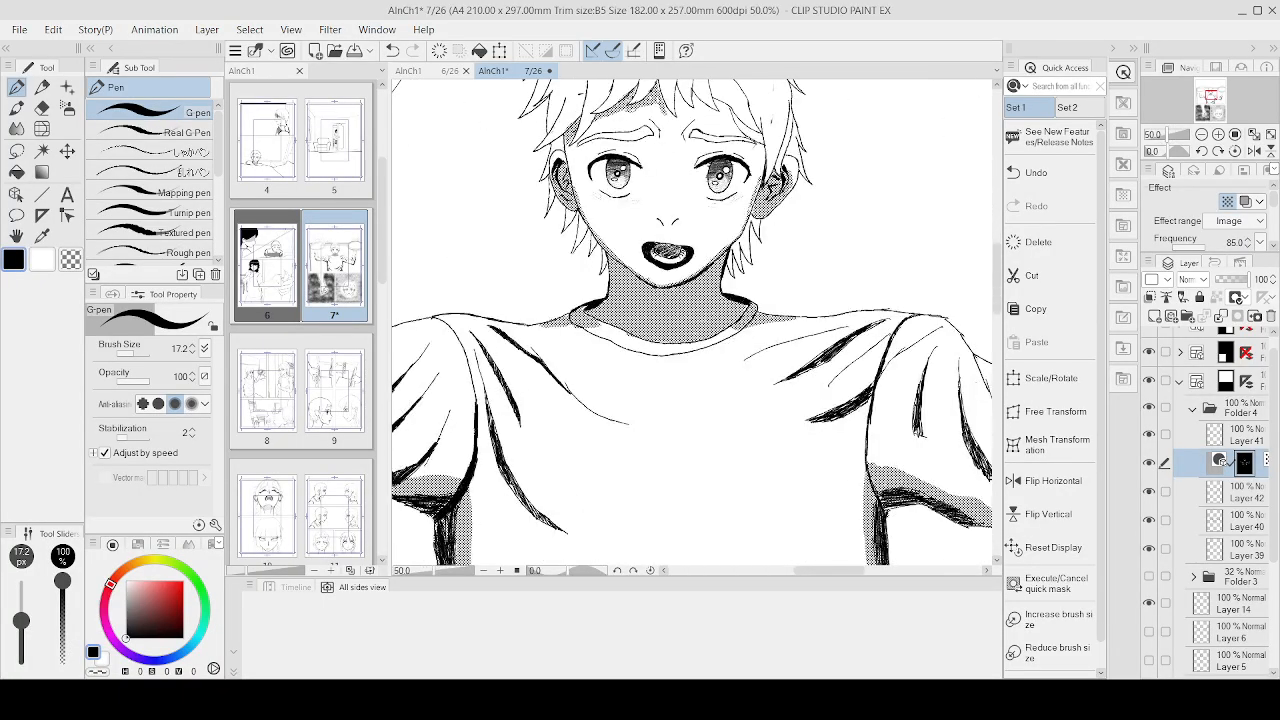
Step: Continue the forehead tone beneath the fringe across to the right-hand temple and down beside the right-hand eye
scroll(679, 102, "up", 3)
mouse_move(606, 130)
left_mouse_down()
mouse_move(621, 146)
mouse_move(650, 95)
mouse_move(655, 115)
mouse_move(675, 120)
mouse_move(651, 87)
mouse_move(652, 150)
mouse_move(704, 138)
mouse_move(700, 100)
mouse_move(716, 124)
mouse_move(772, 145)
mouse_move(782, 126)
mouse_move(768, 112)
mouse_move(805, 138)
mouse_move(819, 181)
left_mouse_up()
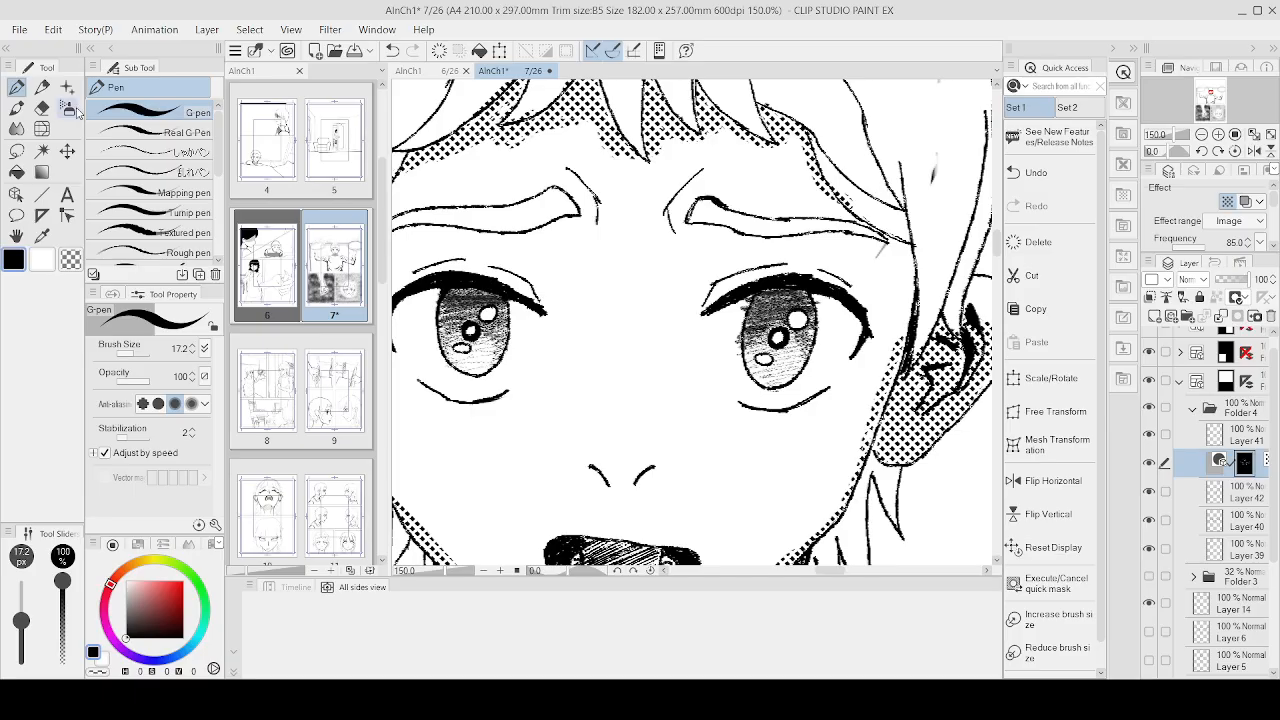
left_click(42, 107)
scroll(845, 185, "up", 1)
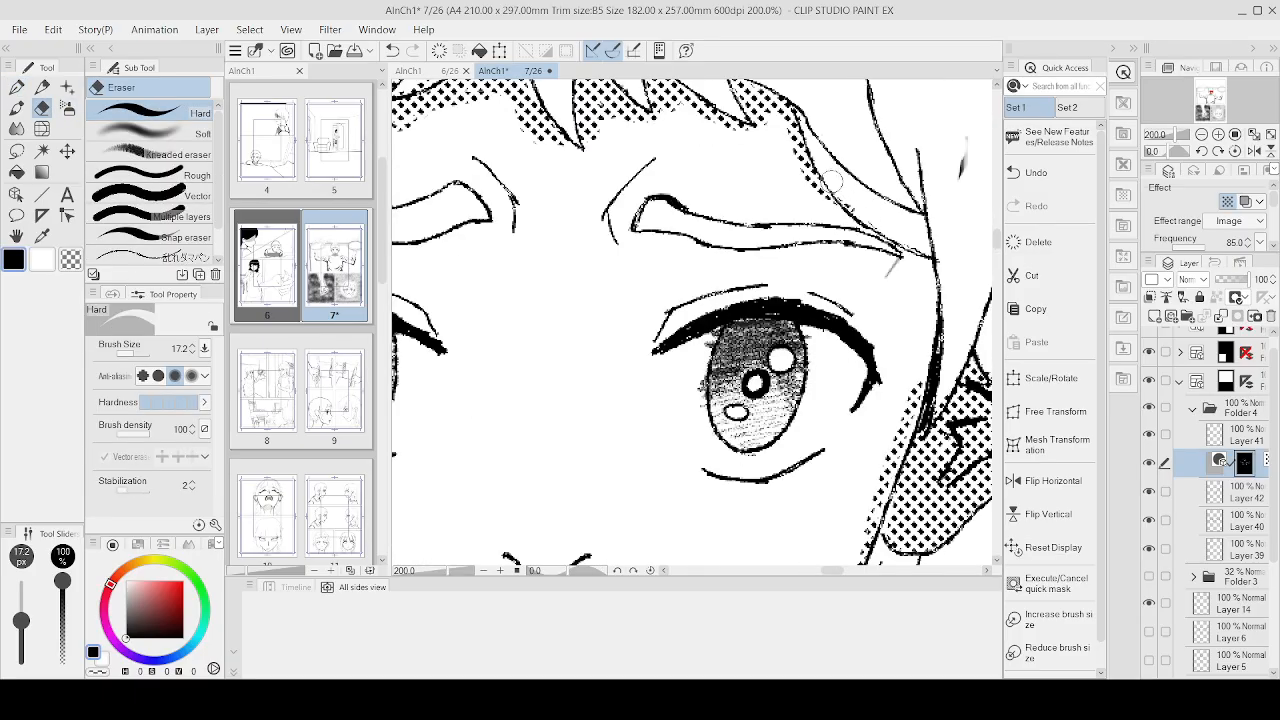
scroll(891, 184, "down", 4)
key("p")
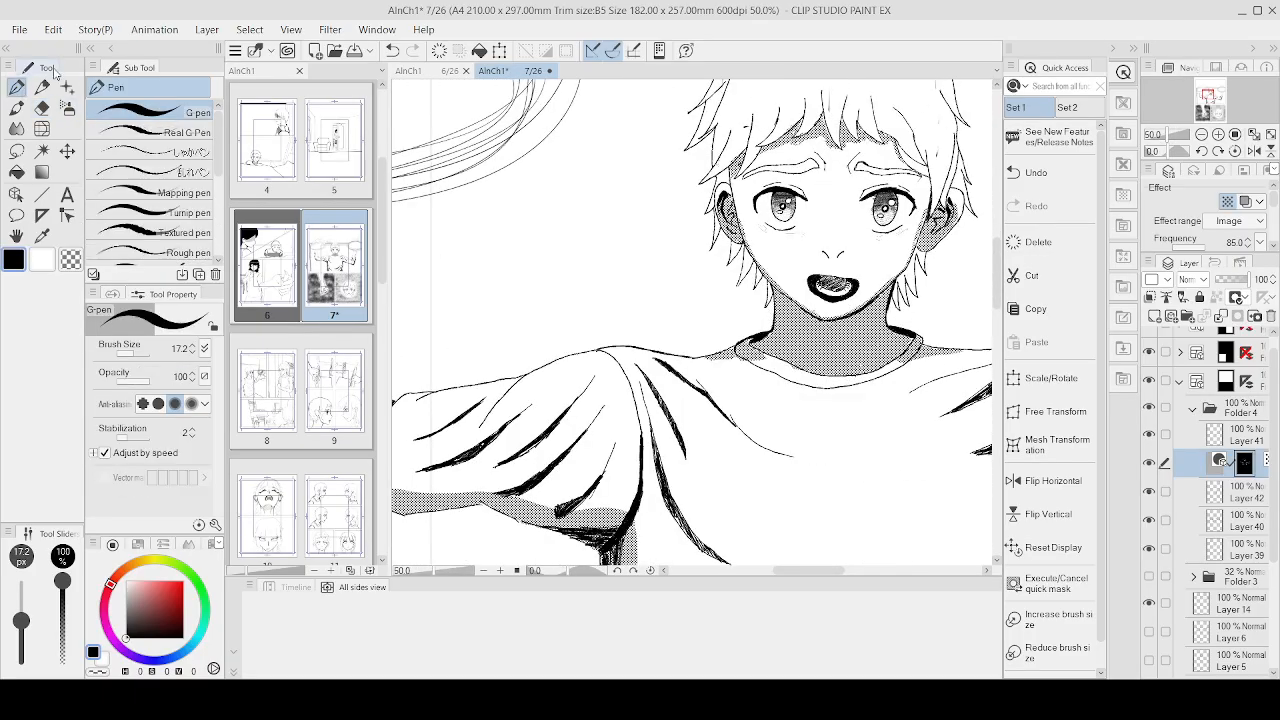
scroll(918, 168, "up", 2)
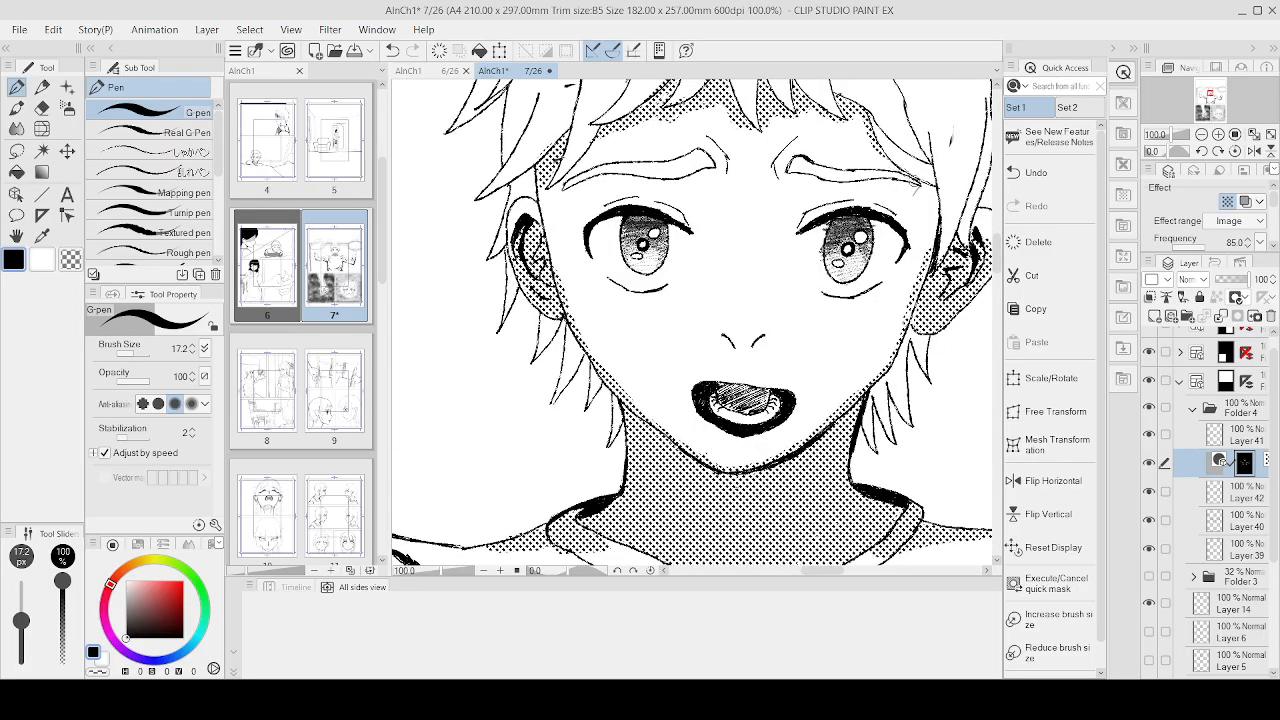
left_click_drag(924, 186, 931, 241)
Step: Try adding tone above the upper lids of both eyes, then undo it
scroll(703, 142, "up", 1)
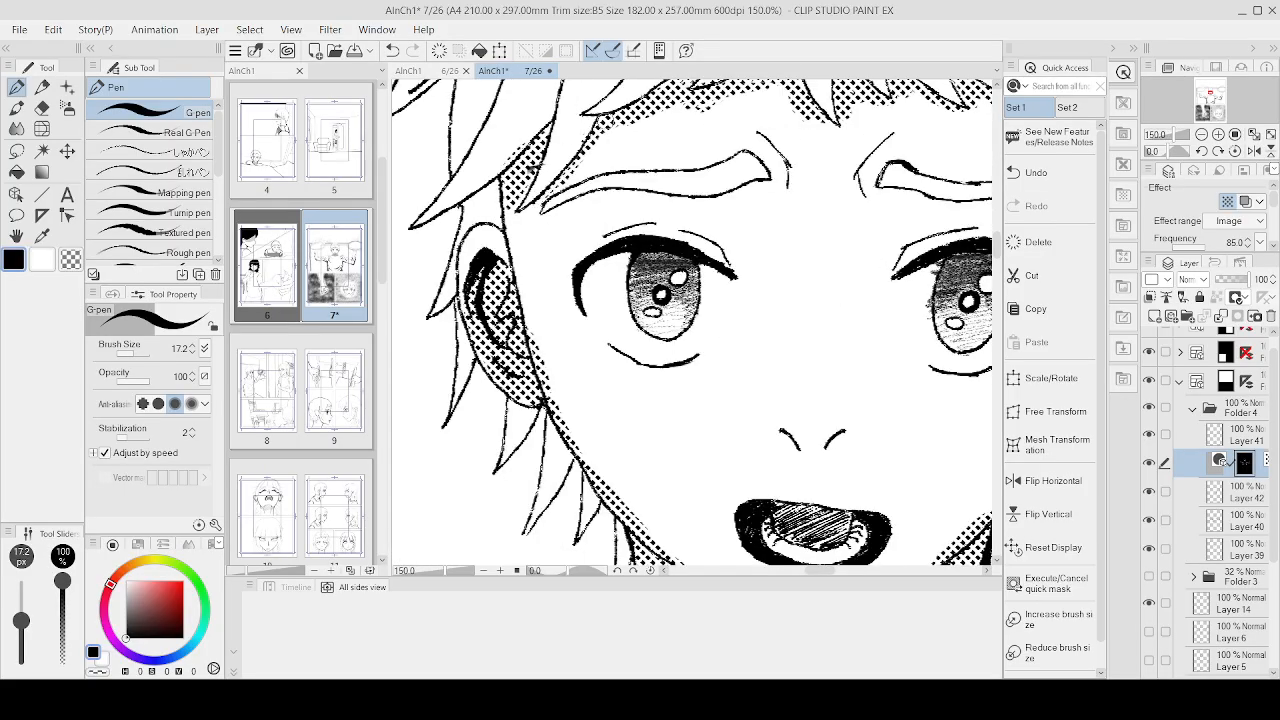
mouse_move(682, 236)
left_mouse_down()
mouse_move(722, 250)
mouse_move(640, 229)
mouse_move(689, 235)
left_mouse_up()
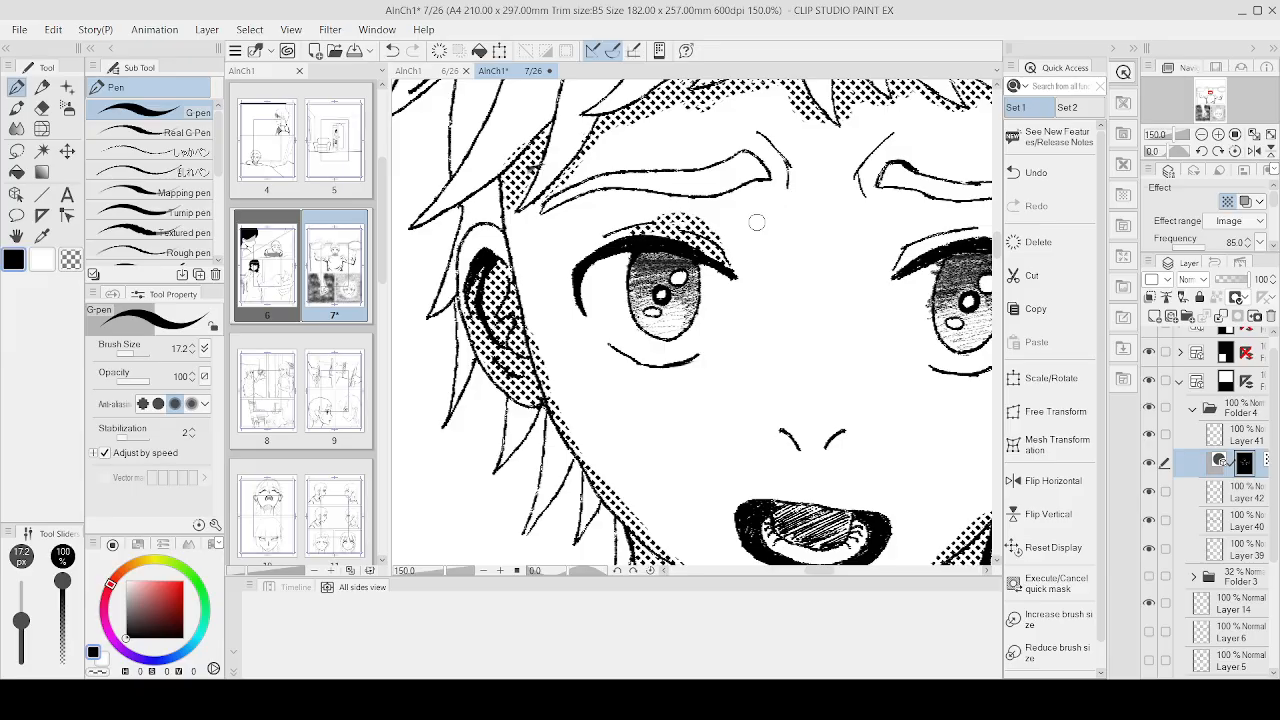
mouse_move(895, 272)
left_mouse_down()
mouse_move(925, 238)
mouse_move(975, 236)
left_mouse_up()
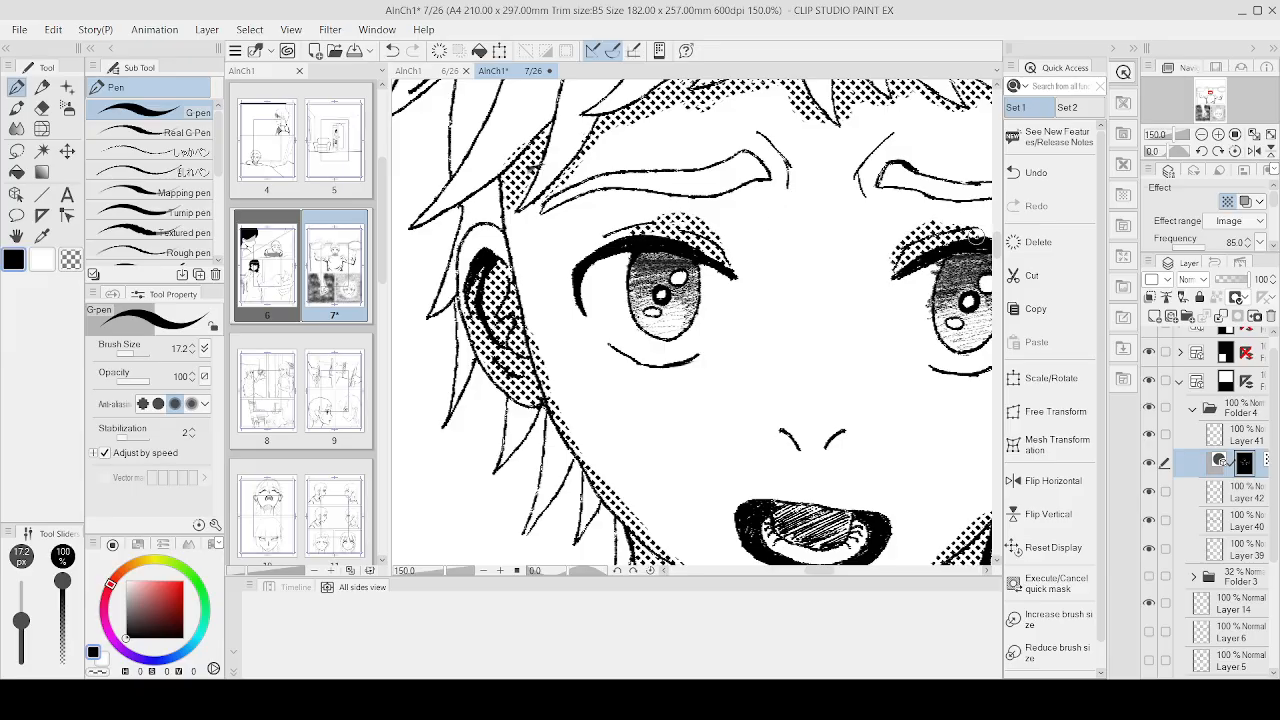
key("ctrl+minus")
key("ctrl+minus")
key("ctrl+minus")
key("ctrl+minus")
key("ctrl+minus")
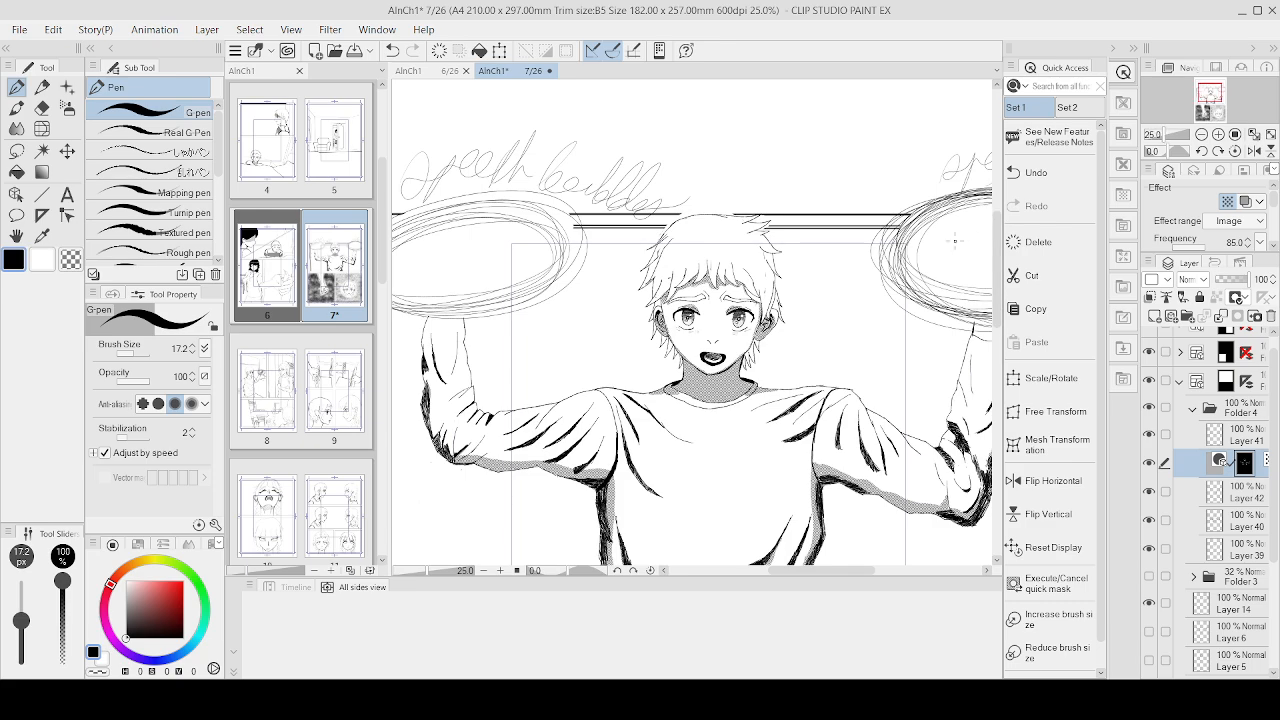
key("ctrl+z")
Step: Save the page and review the shading of the boy in the top panel, both close up and as a whole
scroll(849, 297, "up", 2)
scroll(603, 370, "up", 1)
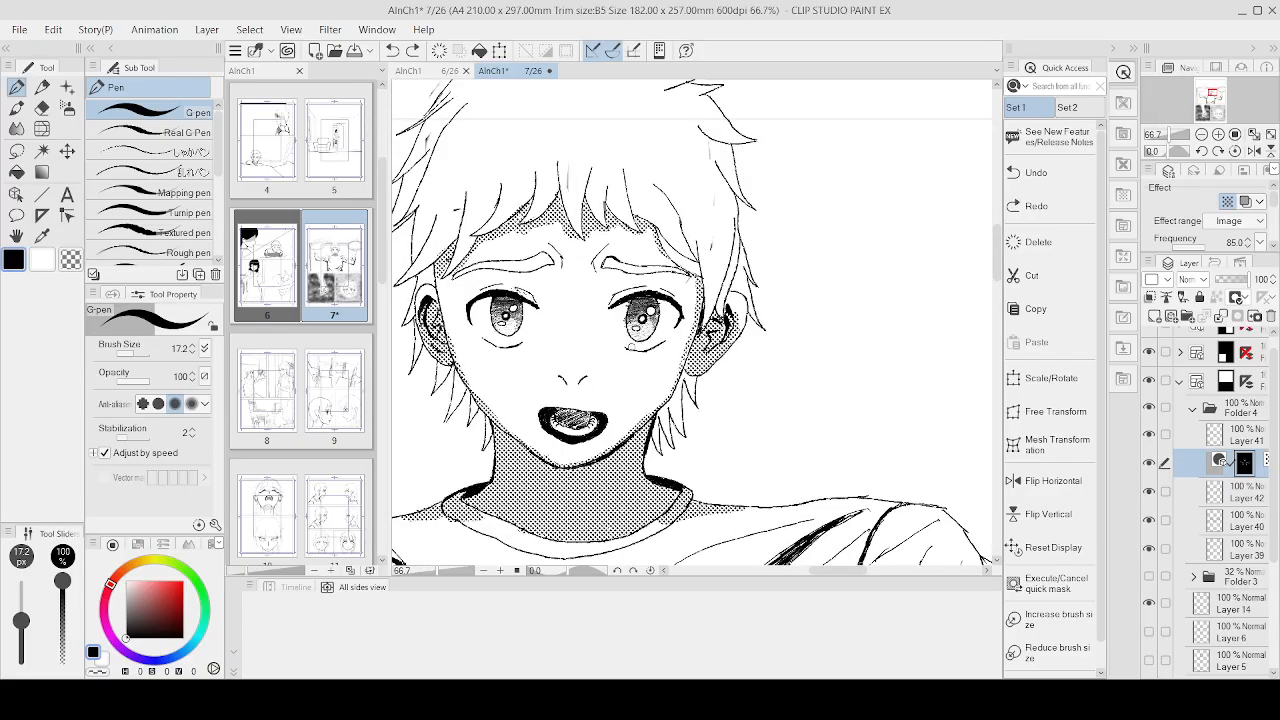
scroll(696, 327, "down", 6)
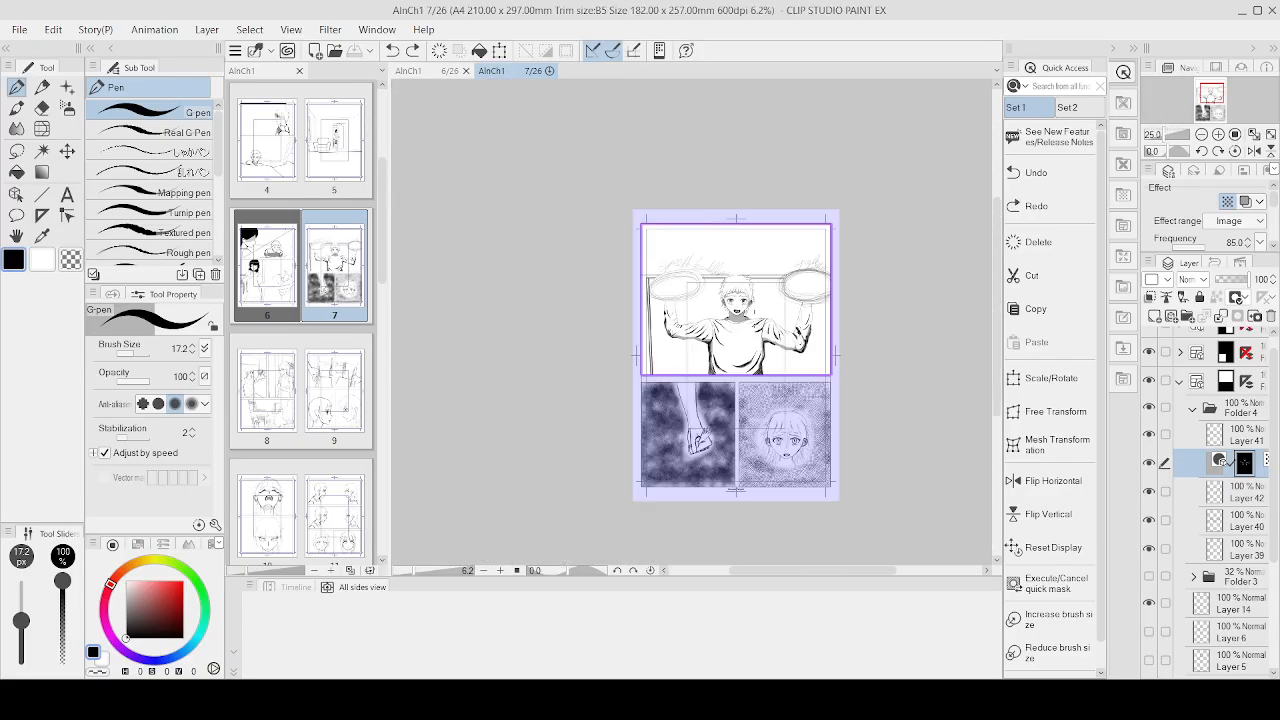
scroll(780, 320, "up", 2)
scroll(781, 306, "up", 2)
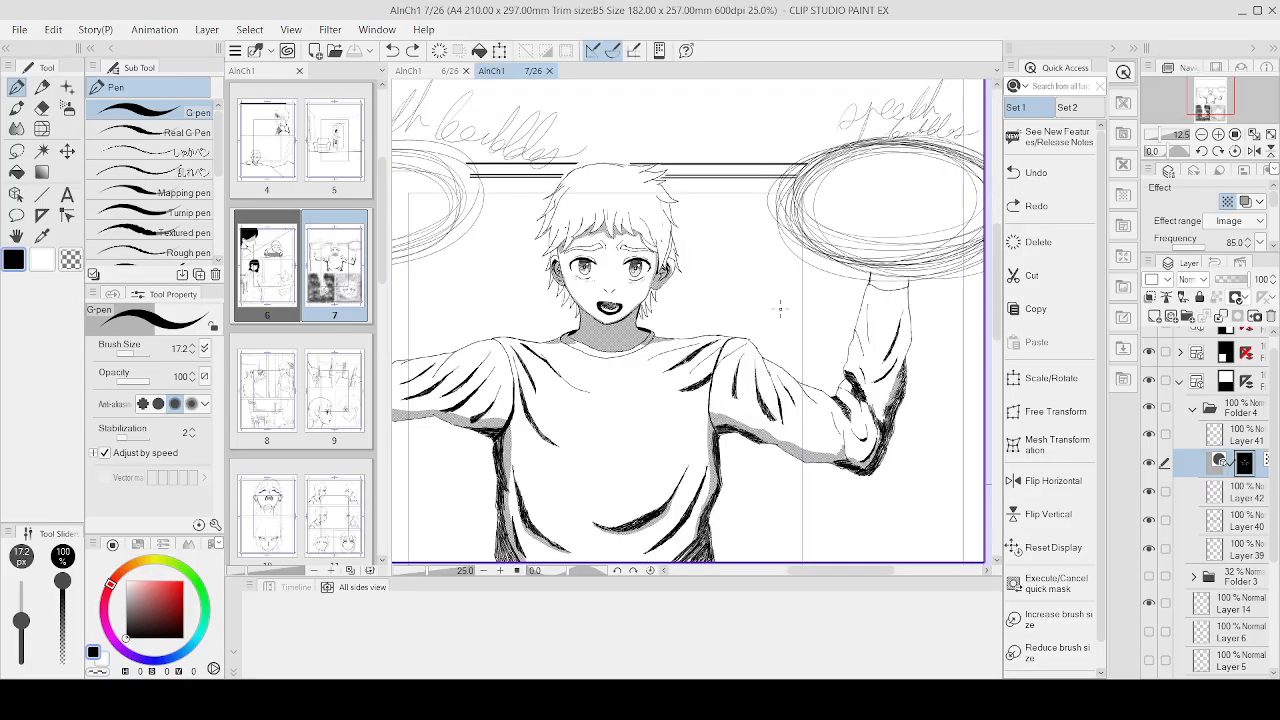
scroll(815, 285, "down", 2)
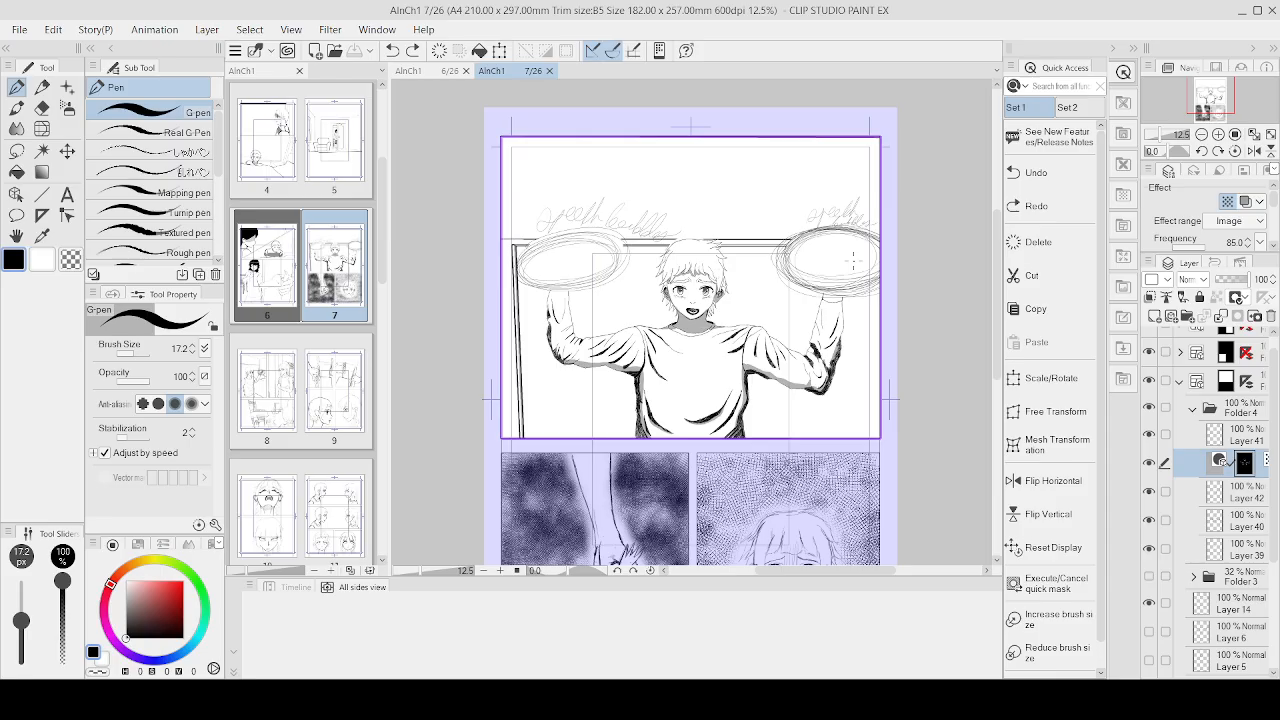
scroll(853, 261, "up", 2)
scroll(853, 261, "down", 2)
scroll(853, 262, "down", 2)
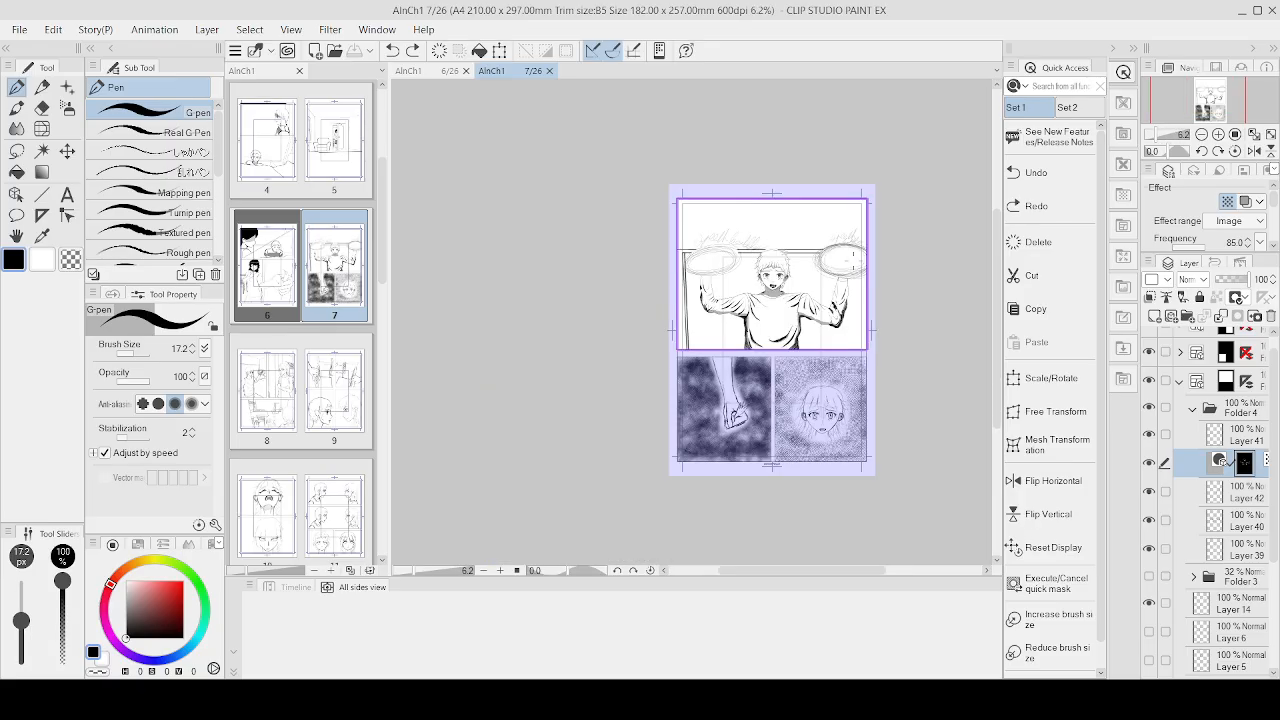
scroll(853, 262, "up", 2)
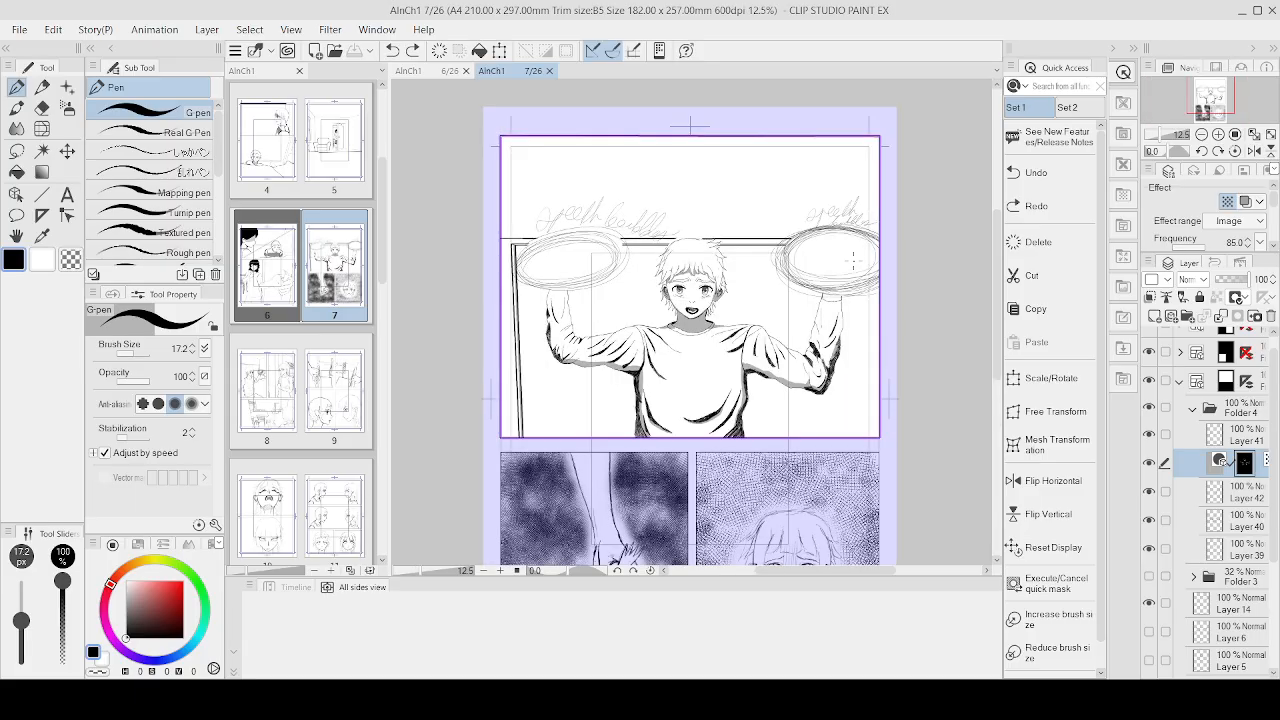